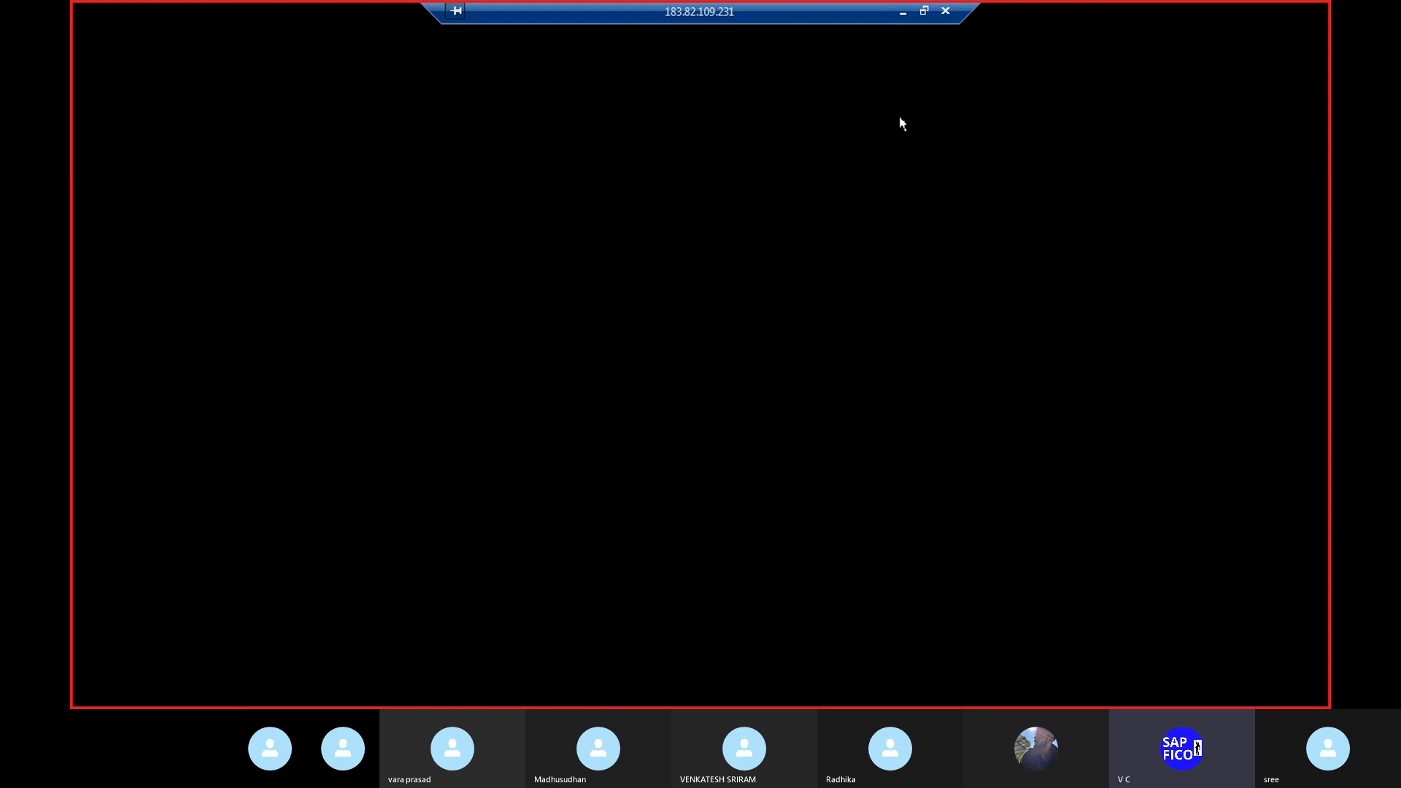
# Close the blank remote session and reconnect to the preset computer with Remote Desktop Connection (mstsc), entering the account password
pyautogui.click(948, 10)
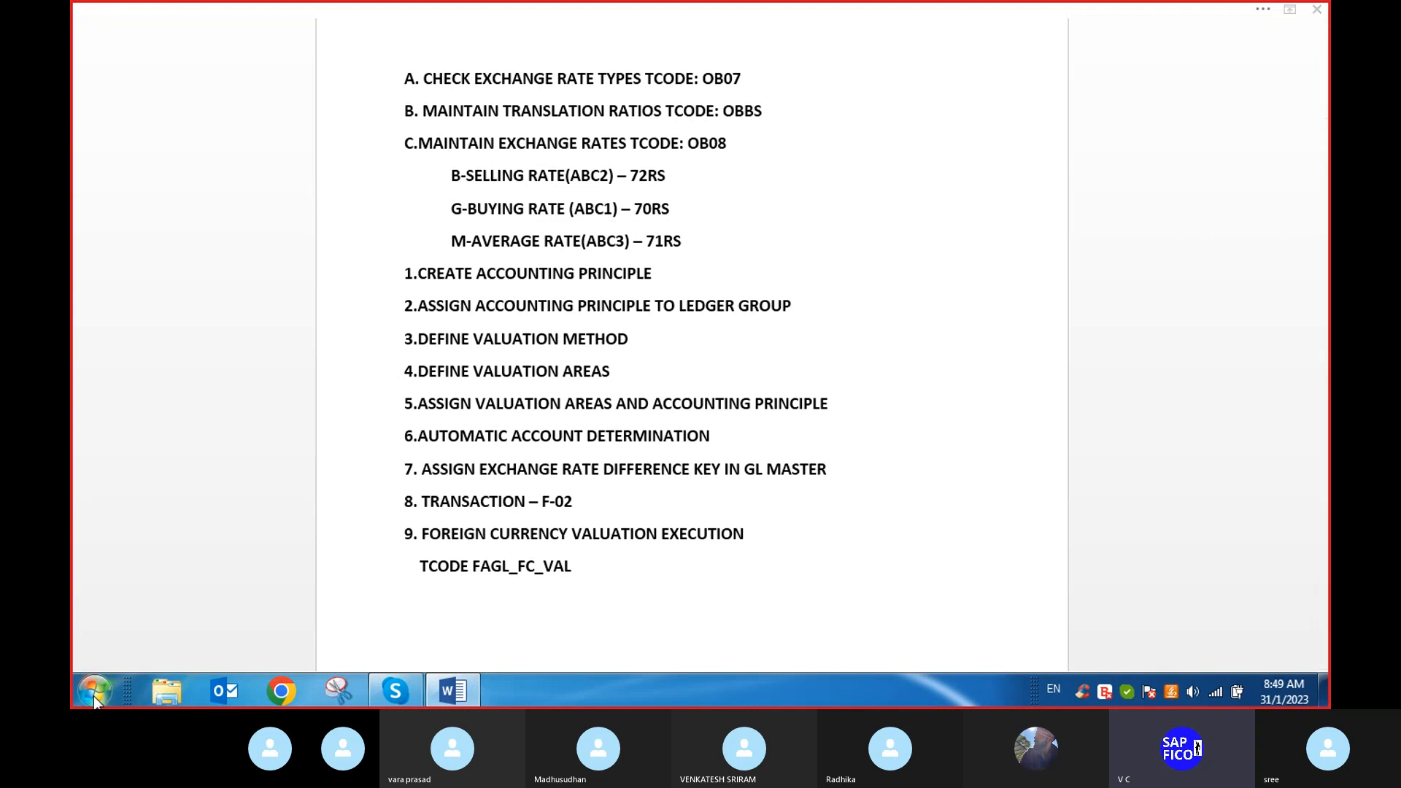
pyautogui.click(93, 691)
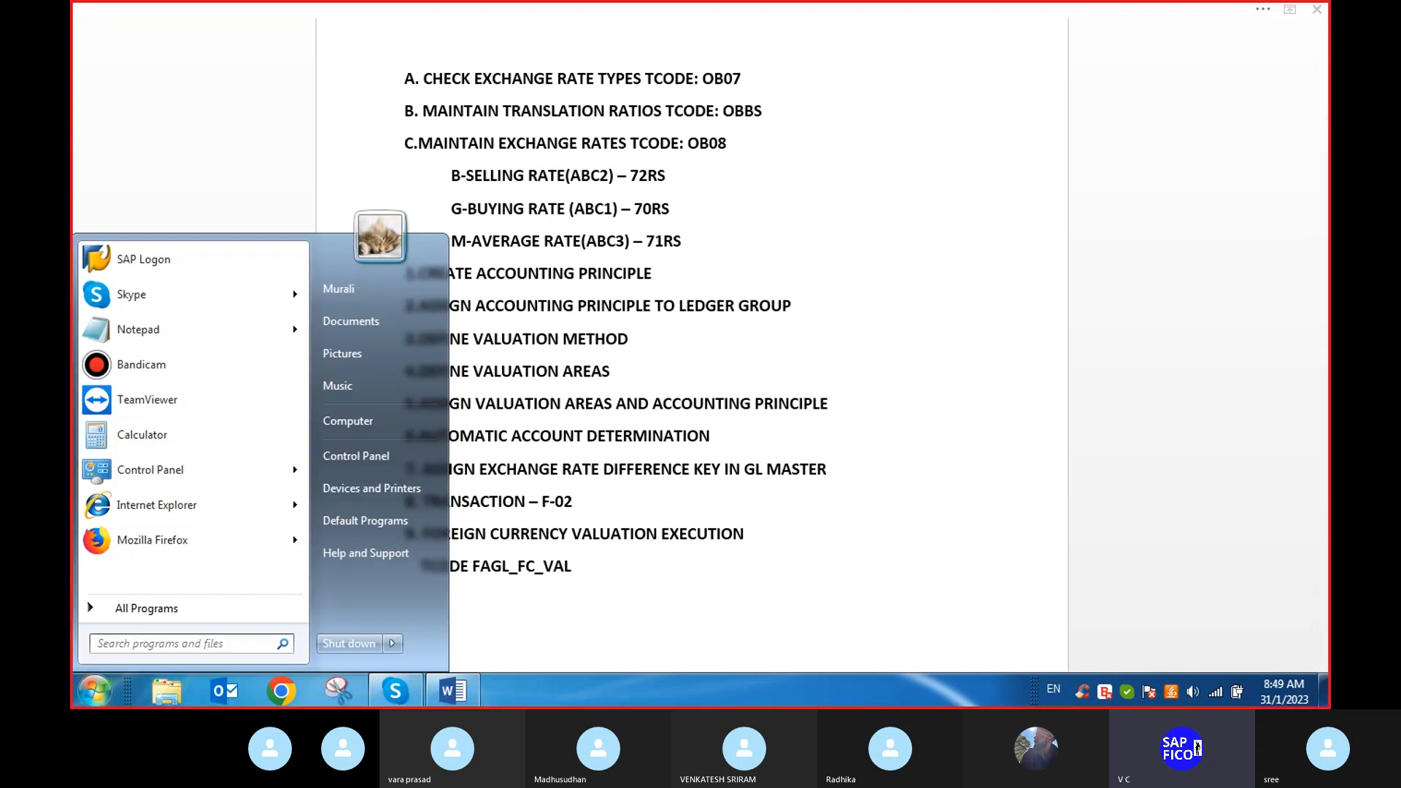
pyautogui.write('mstsc')
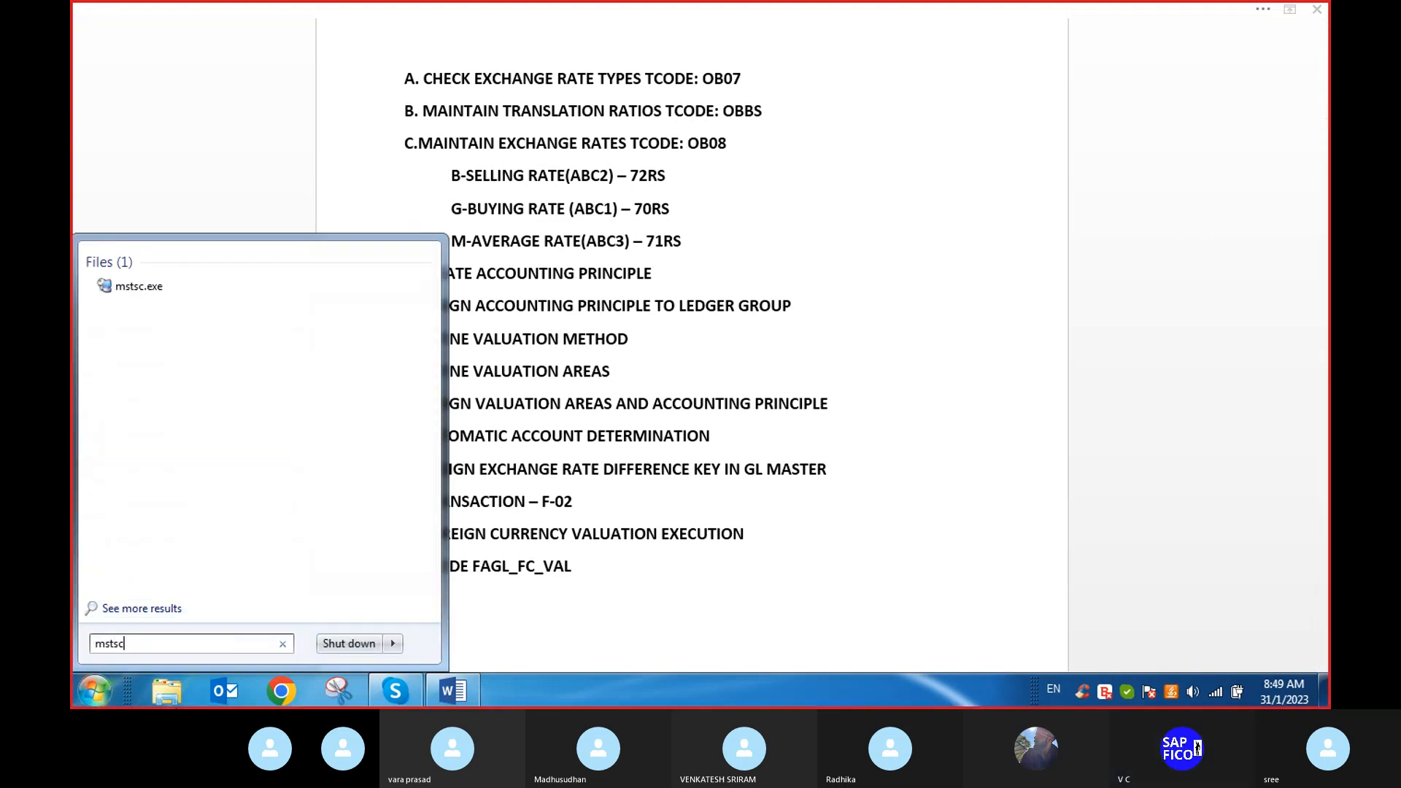
pyautogui.press('Return')
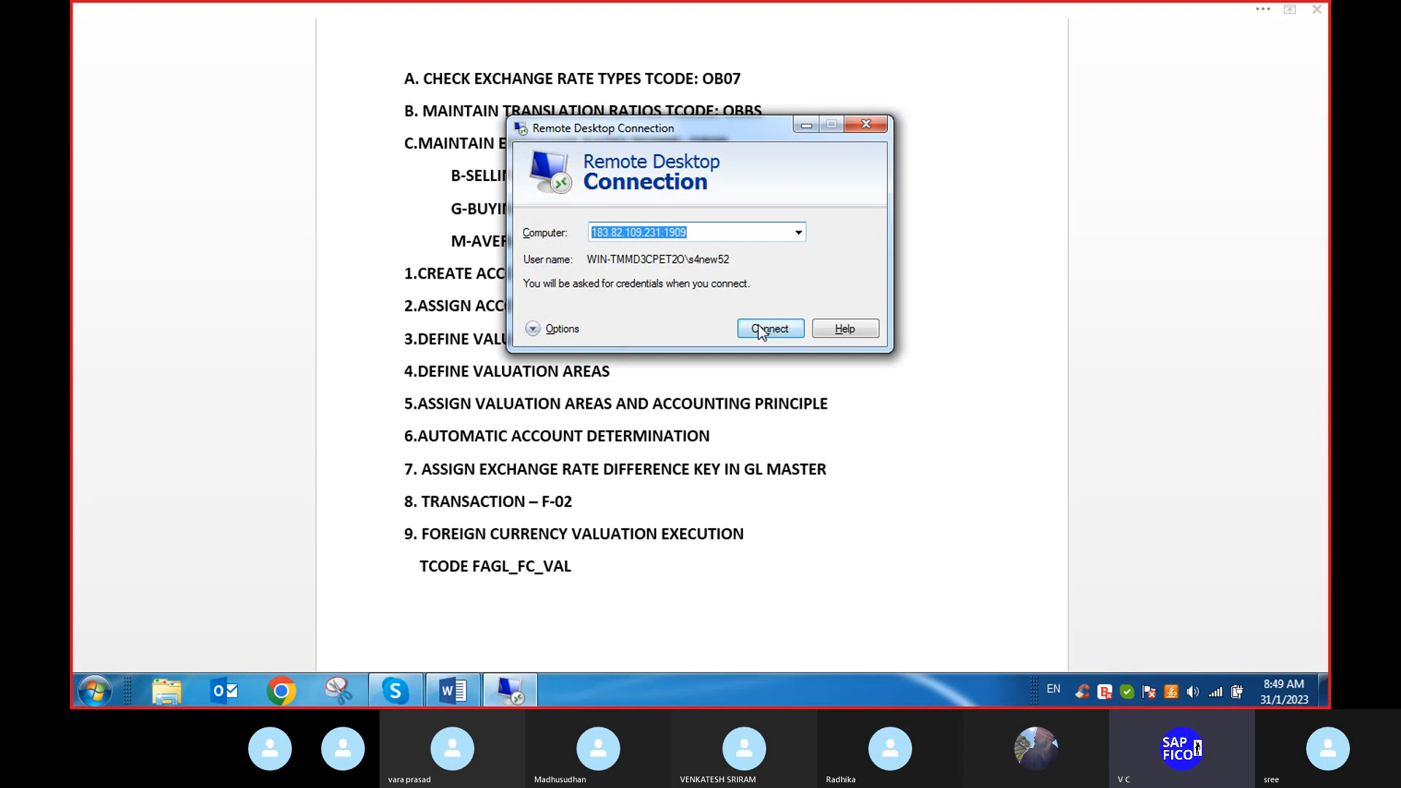
pyautogui.click(764, 331)
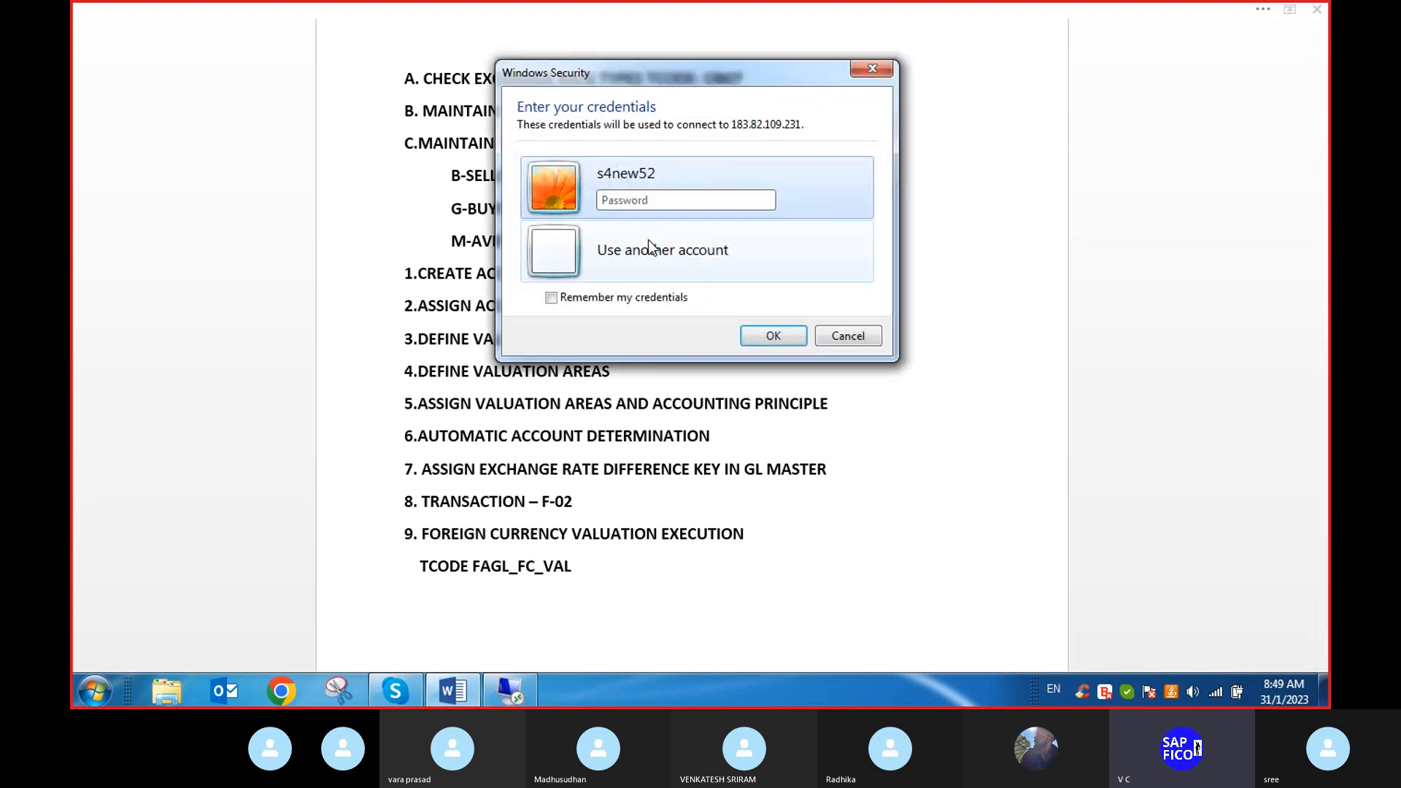
pyautogui.write('****')
pyautogui.press('Return')
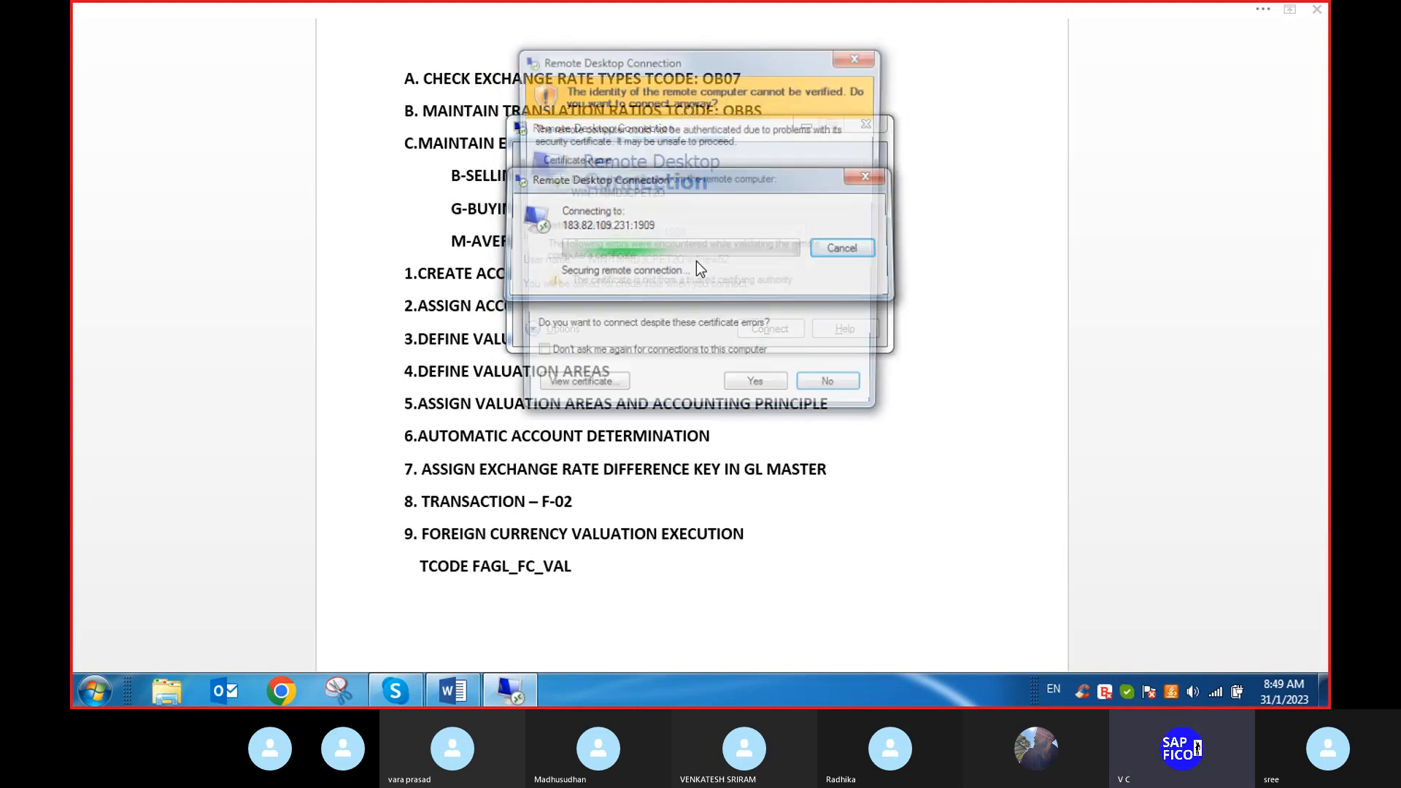
pyautogui.click(785, 394)
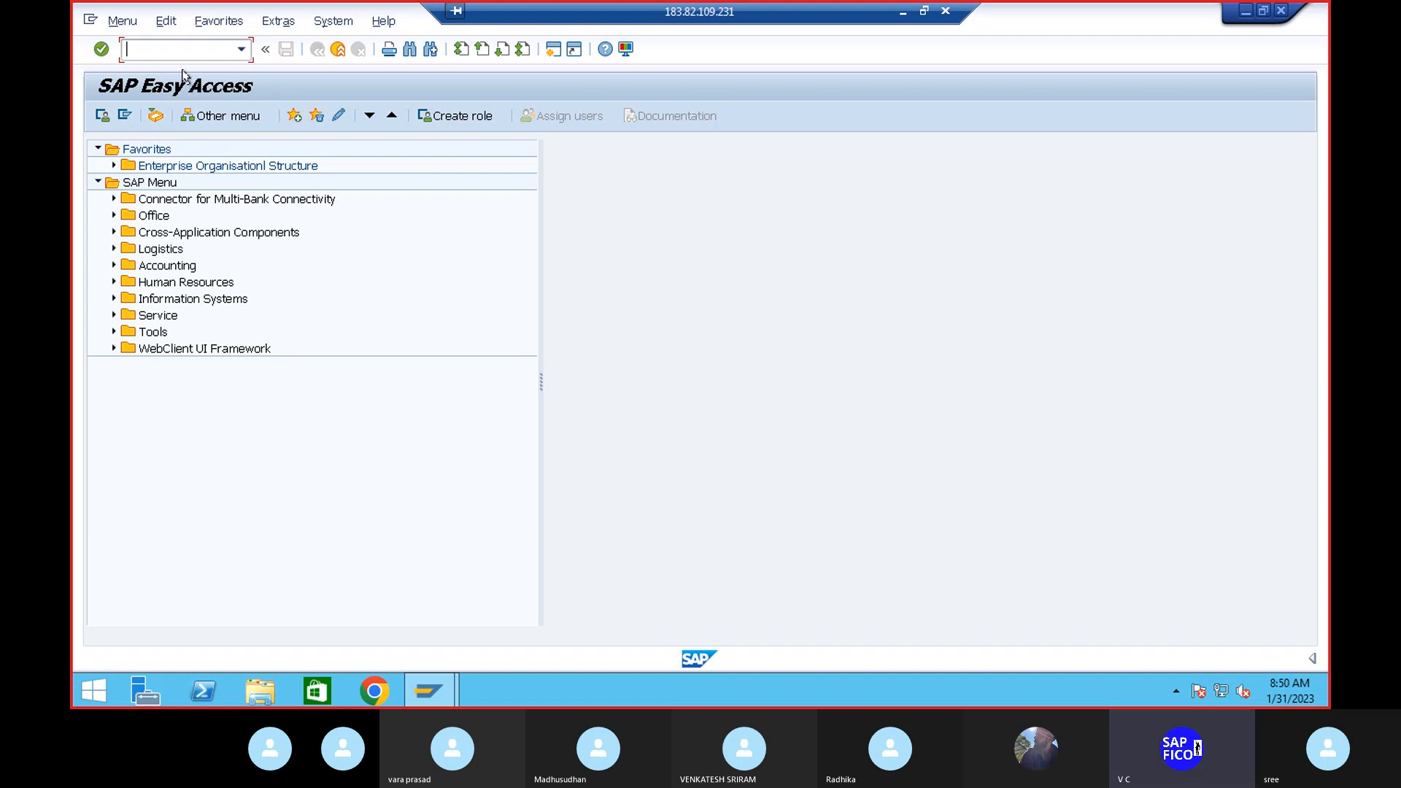
# Open transaction FS00 and list company code DEP1's accounts under the EXPENSES and OTHERS INCOMES groups
pyautogui.write('fs00')
pyautogui.press('Return')
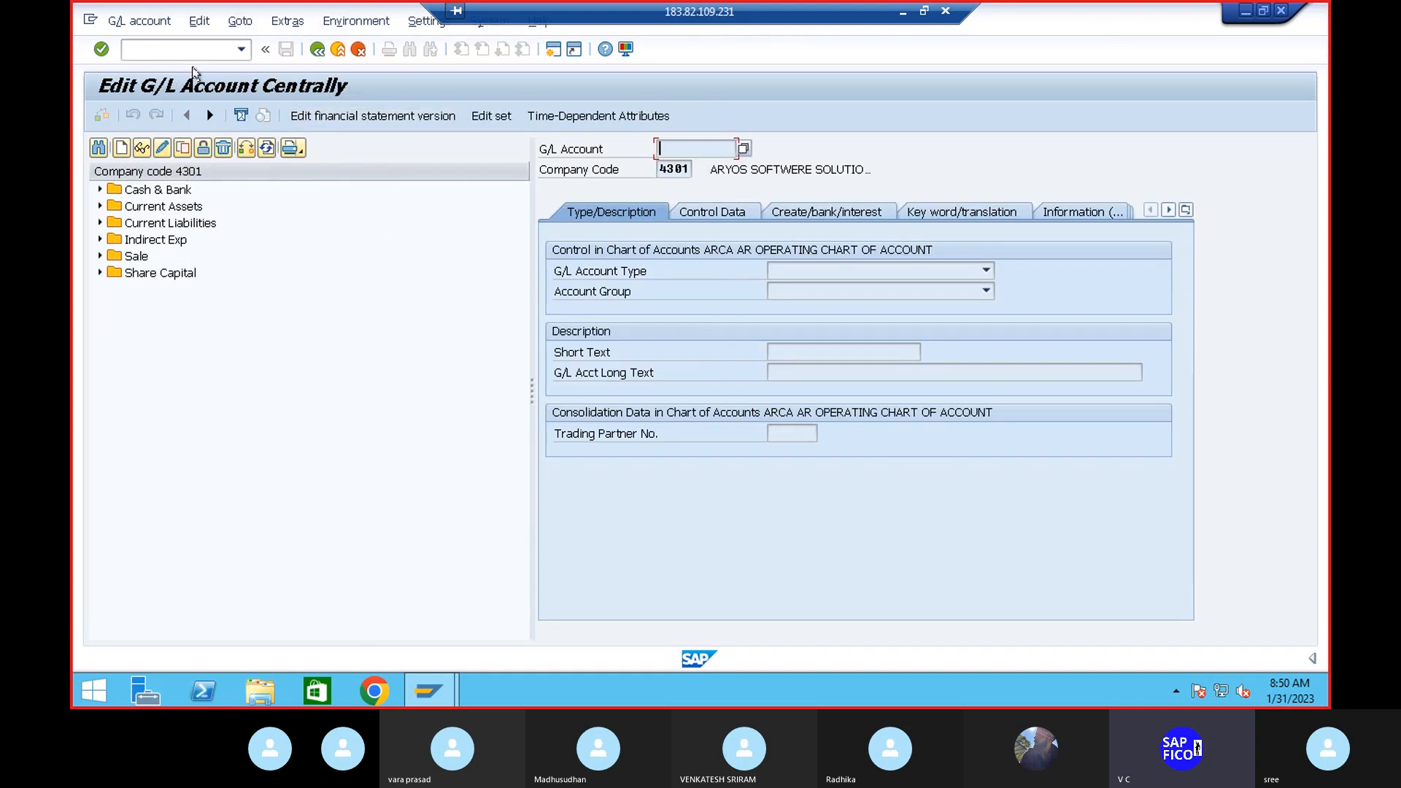
pyautogui.click(246, 147)
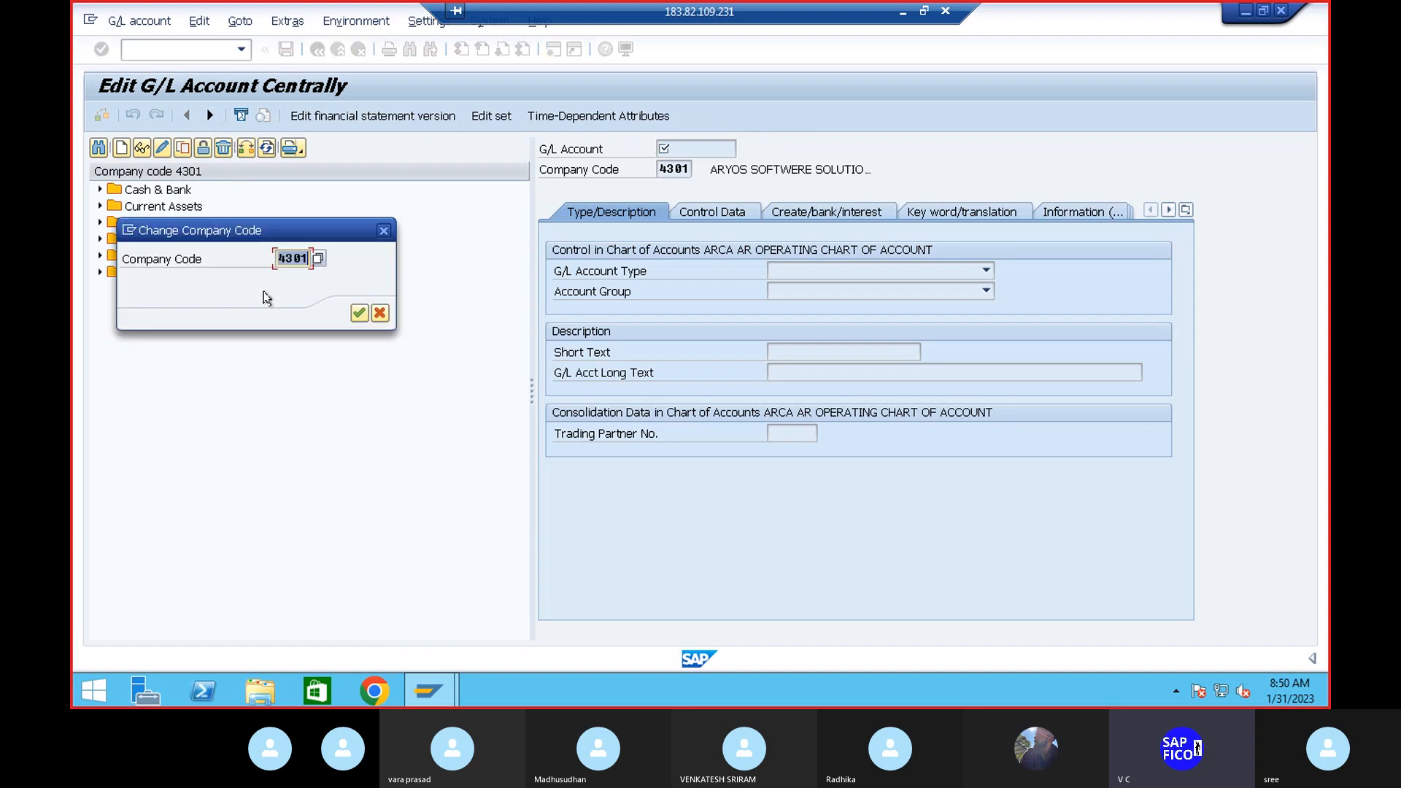
pyautogui.write('dep1')
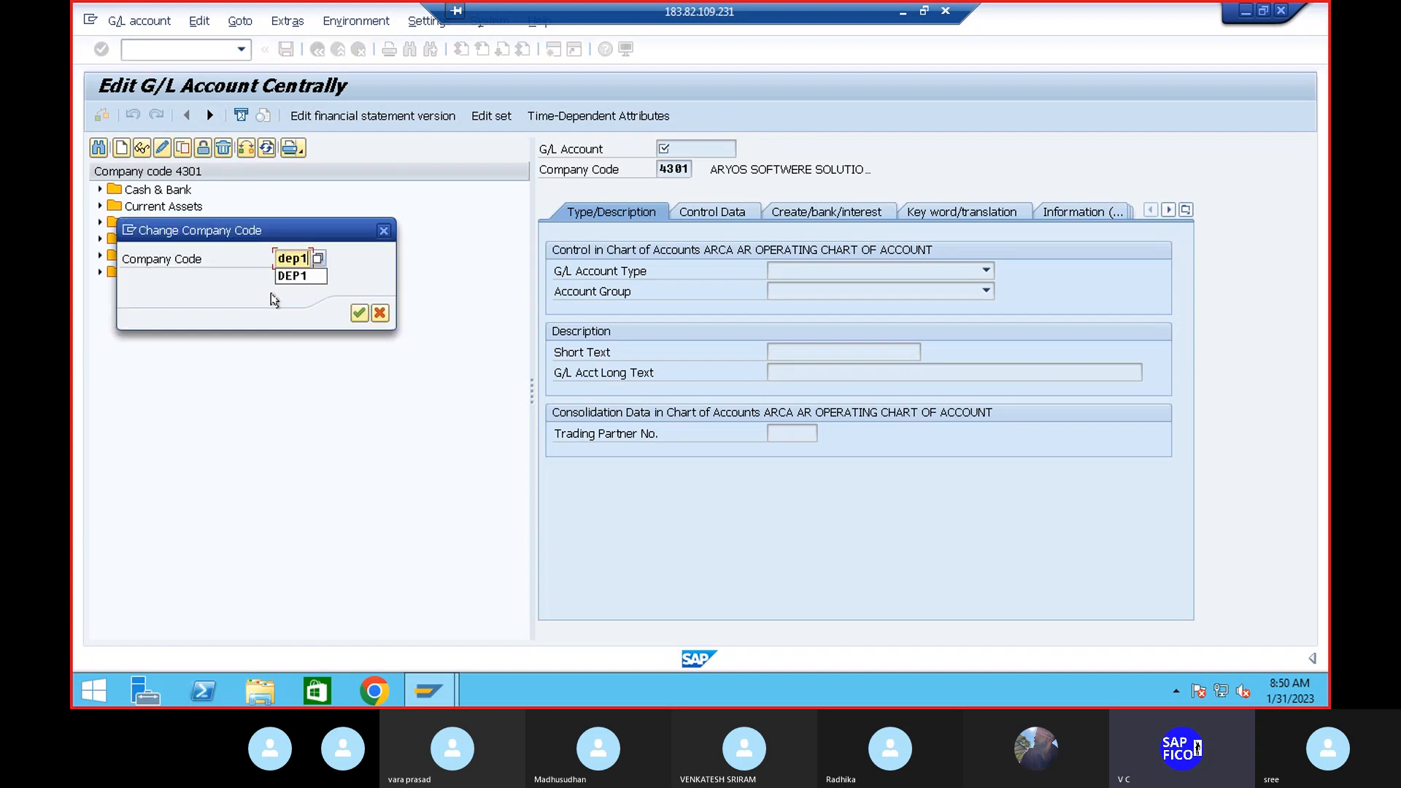
pyautogui.press('Return')
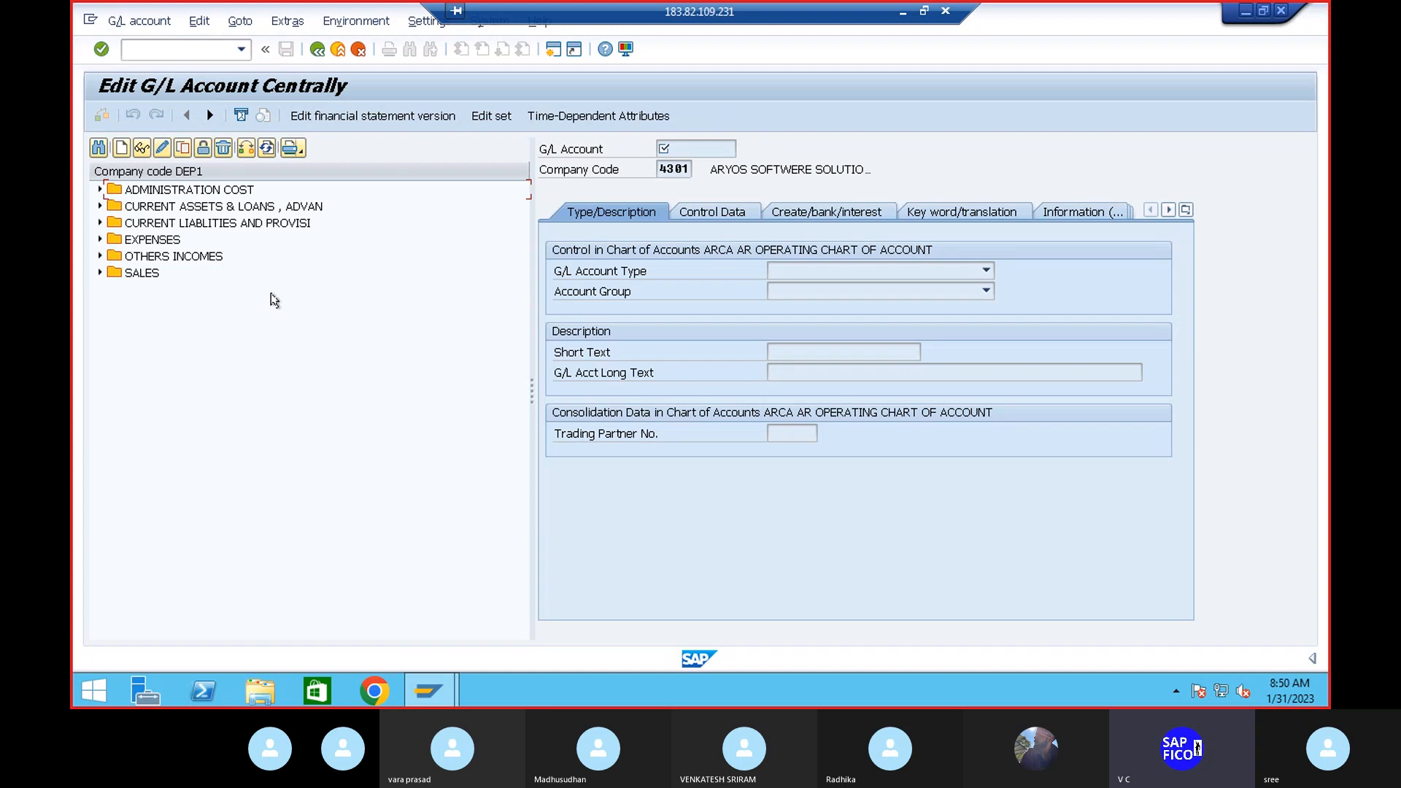
pyautogui.click(100, 239)
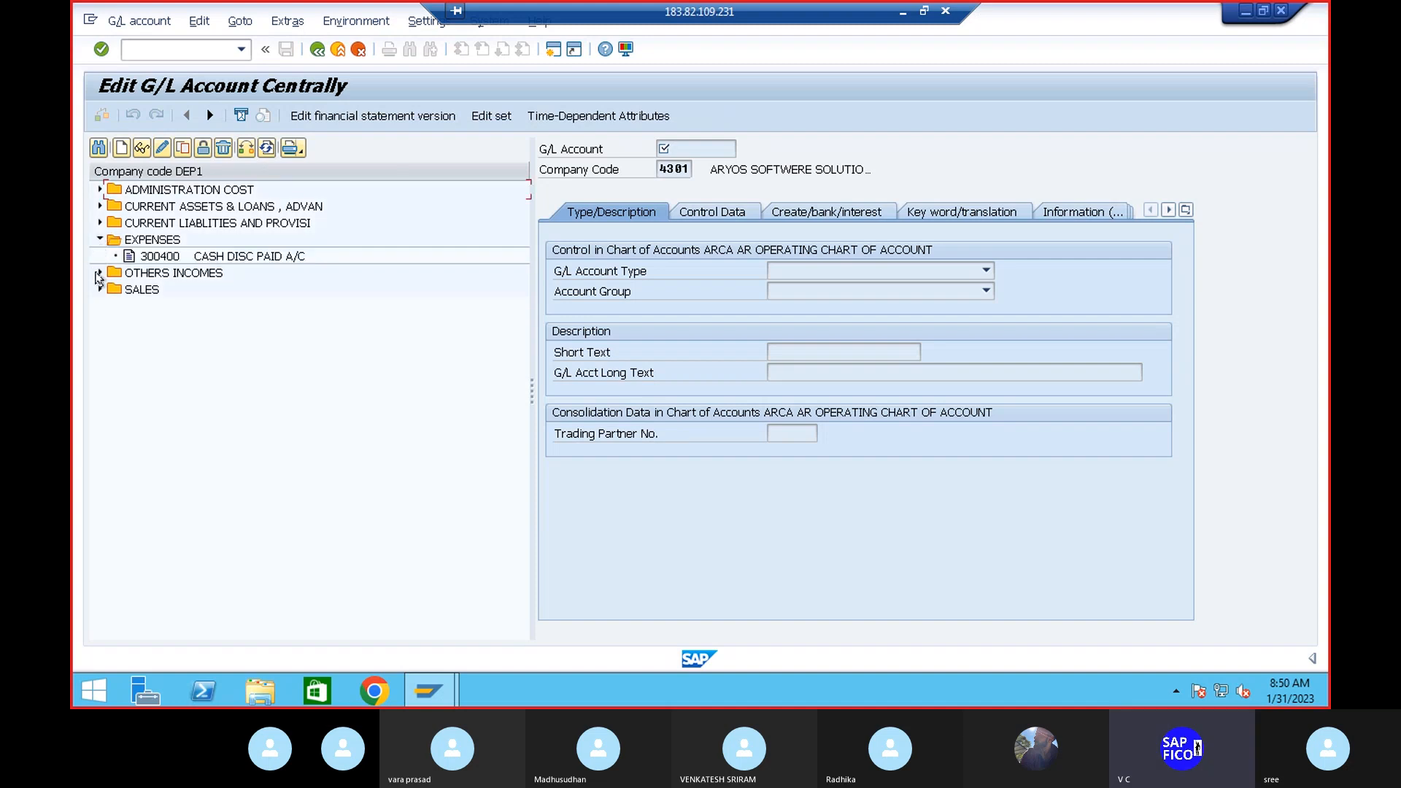
pyautogui.click(99, 273)
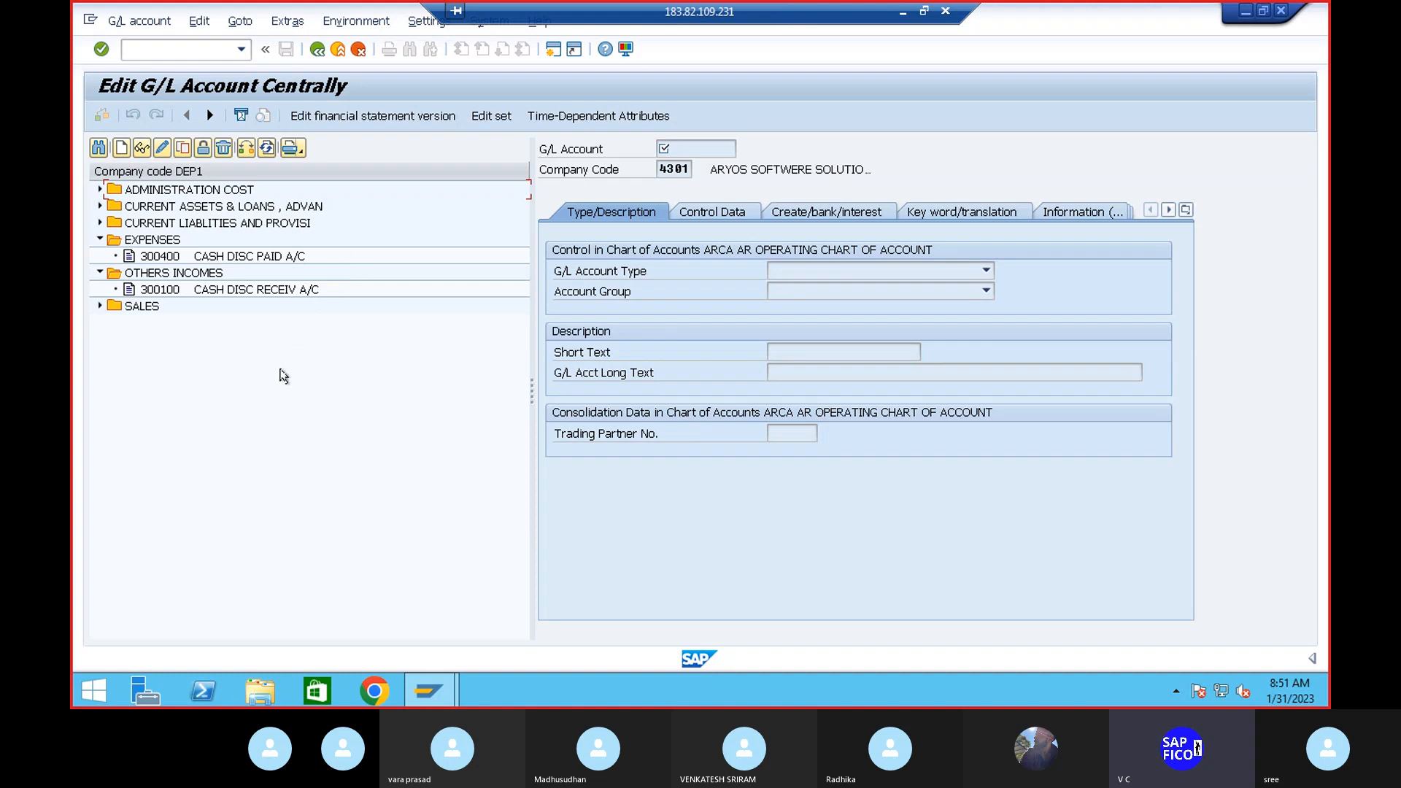
# Start creating G/L account 300401 in company code DEP1
pyautogui.click(121, 148)
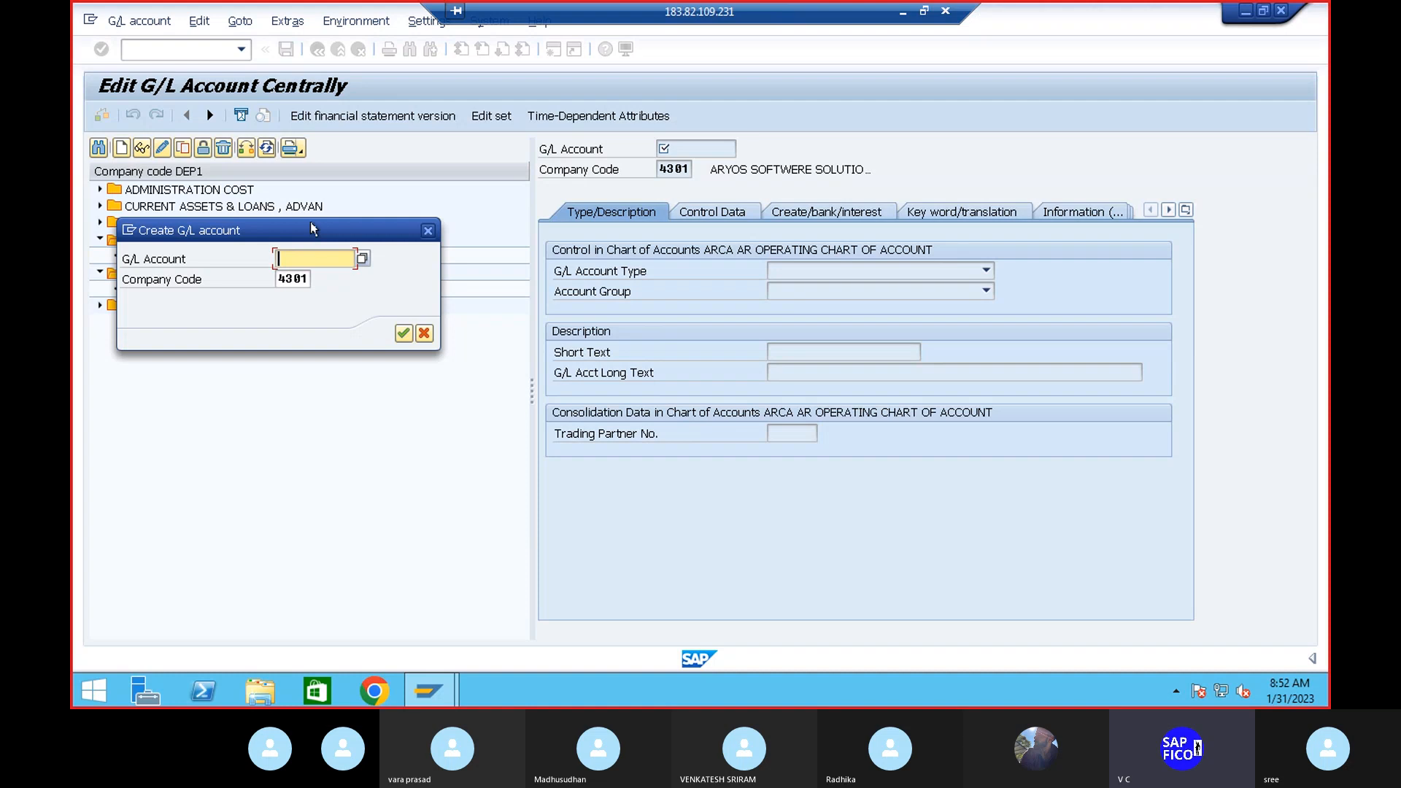
pyautogui.moveTo(317, 230); pyautogui.dragTo(369, 330)
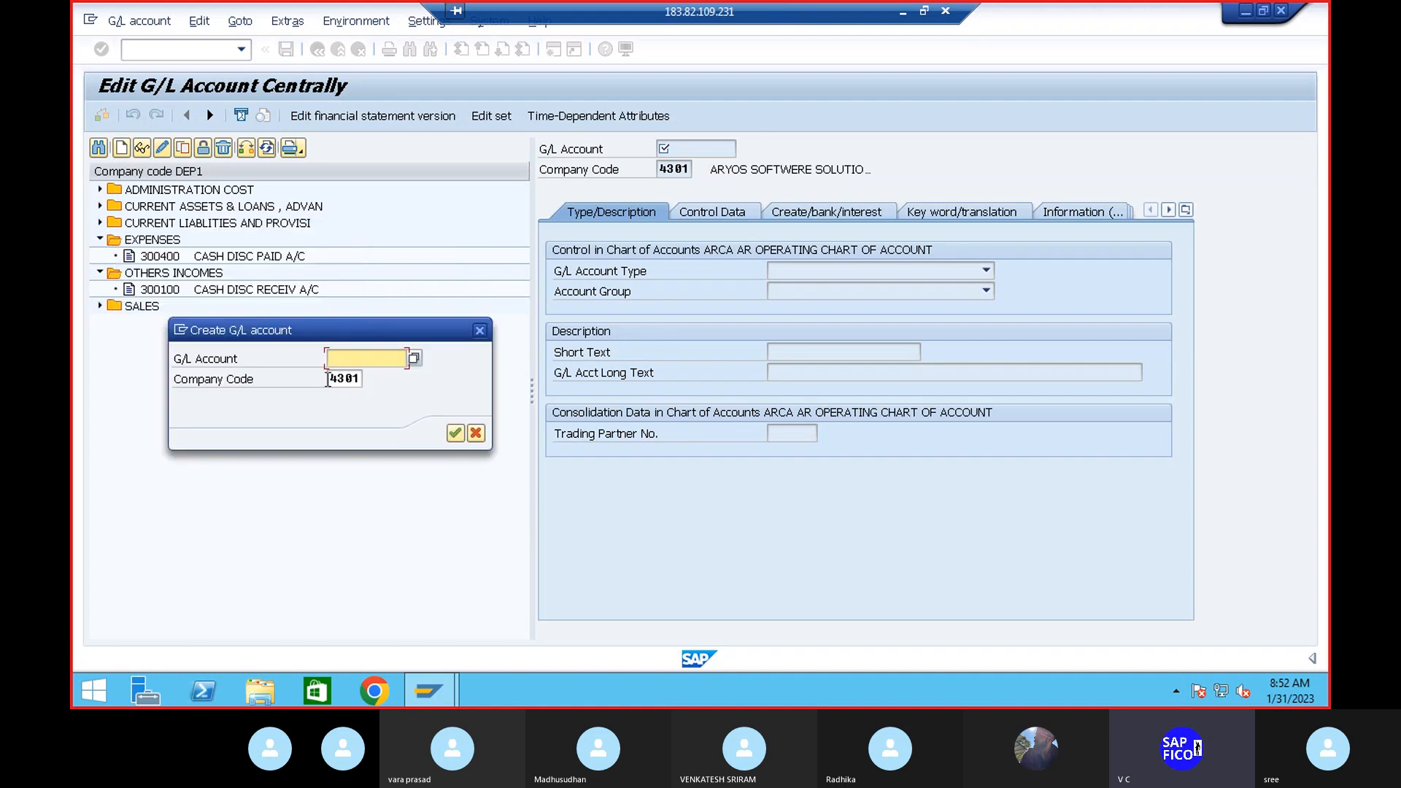
pyautogui.write('300')
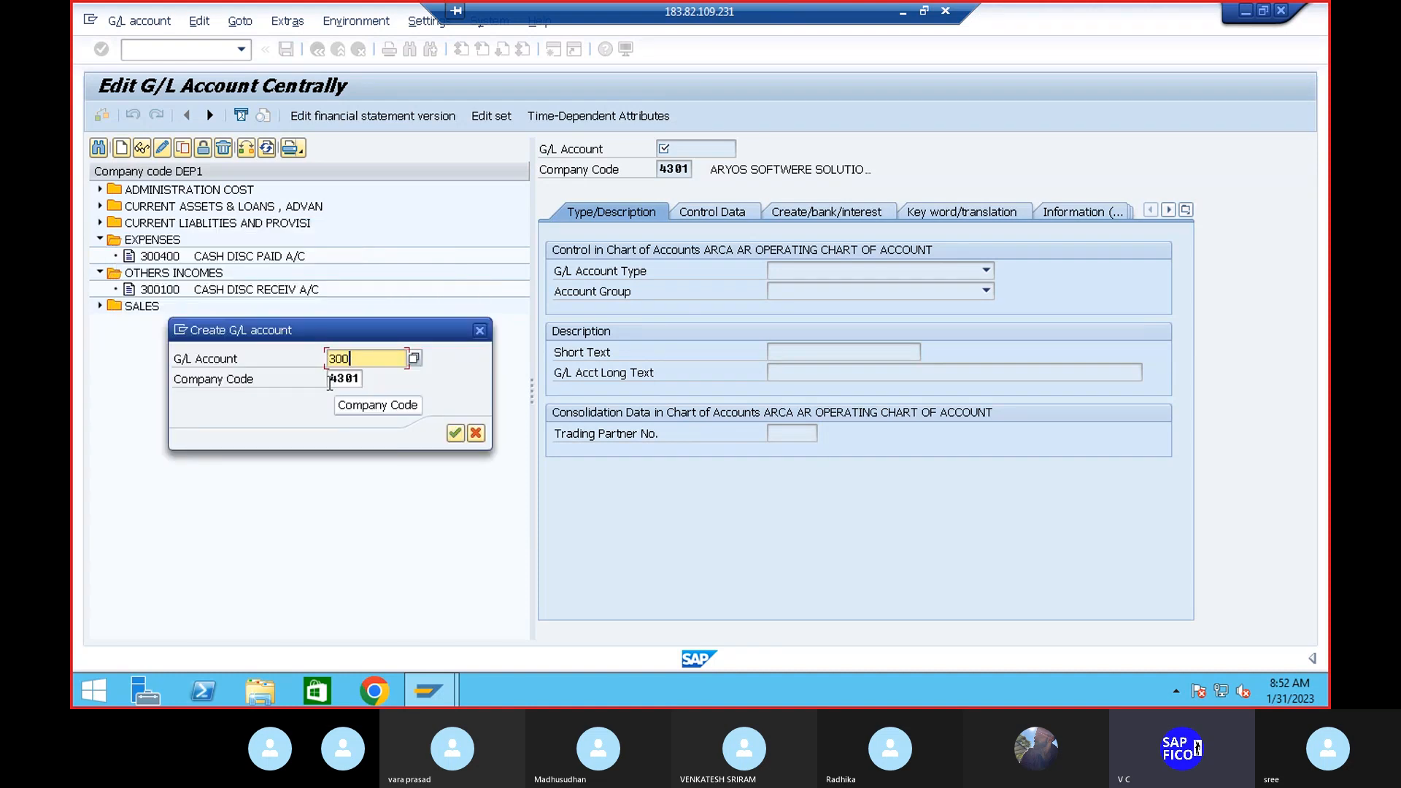
pyautogui.write('4')
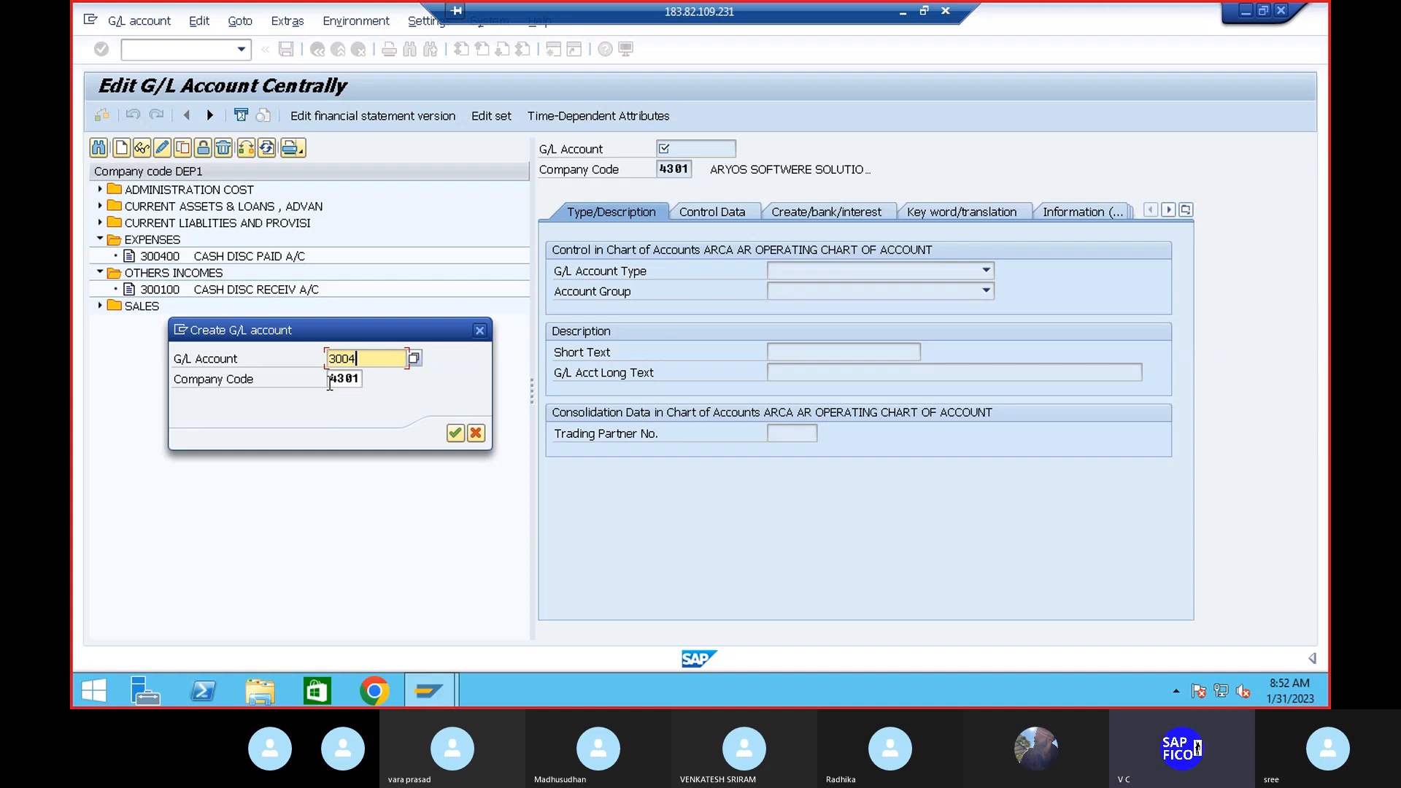
pyautogui.write('01')
pyautogui.click(361, 377)
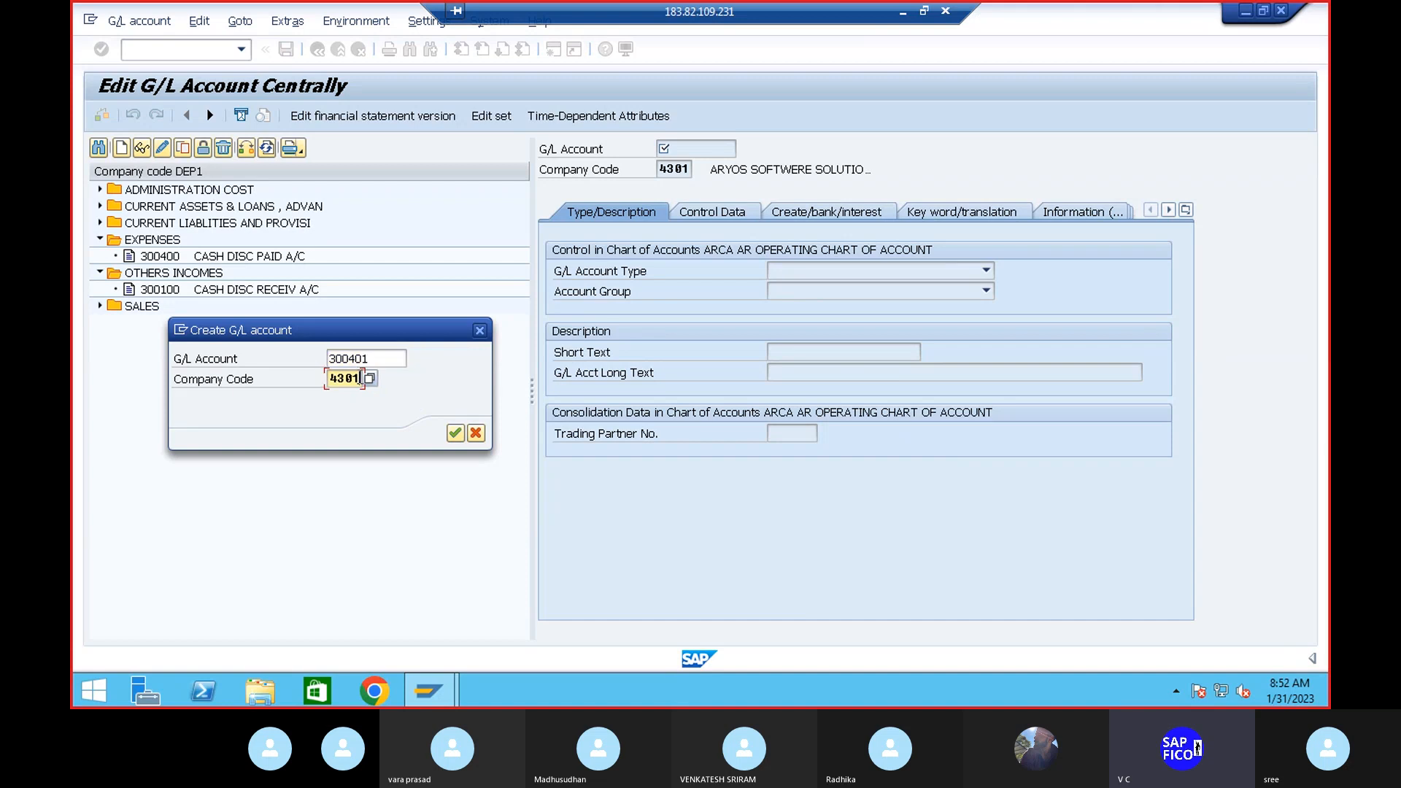
pyautogui.press('BackSpace')
pyautogui.press('BackSpace')
pyautogui.press('BackSpace')
pyautogui.press('BackSpace')
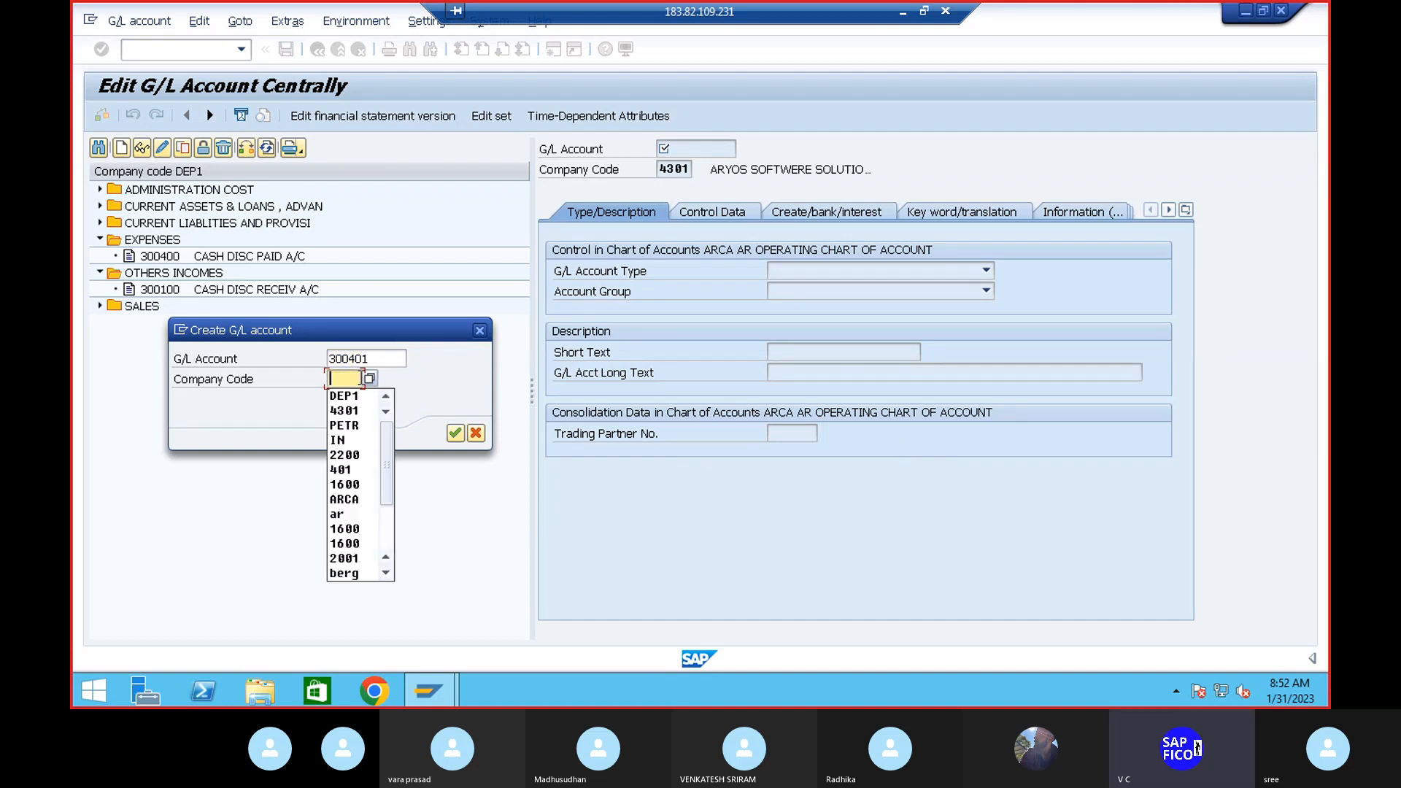
pyautogui.write('dep1')
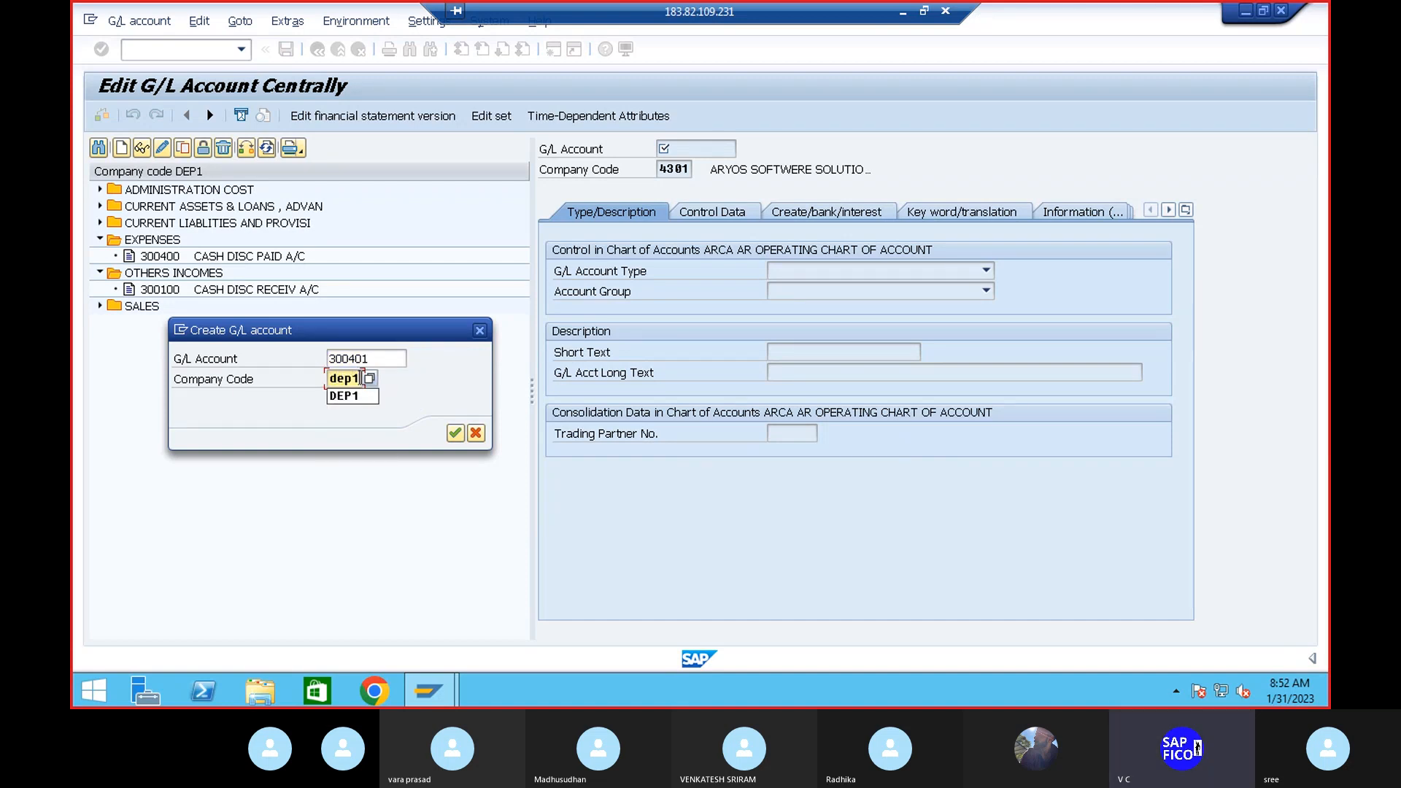
pyautogui.press('Return')
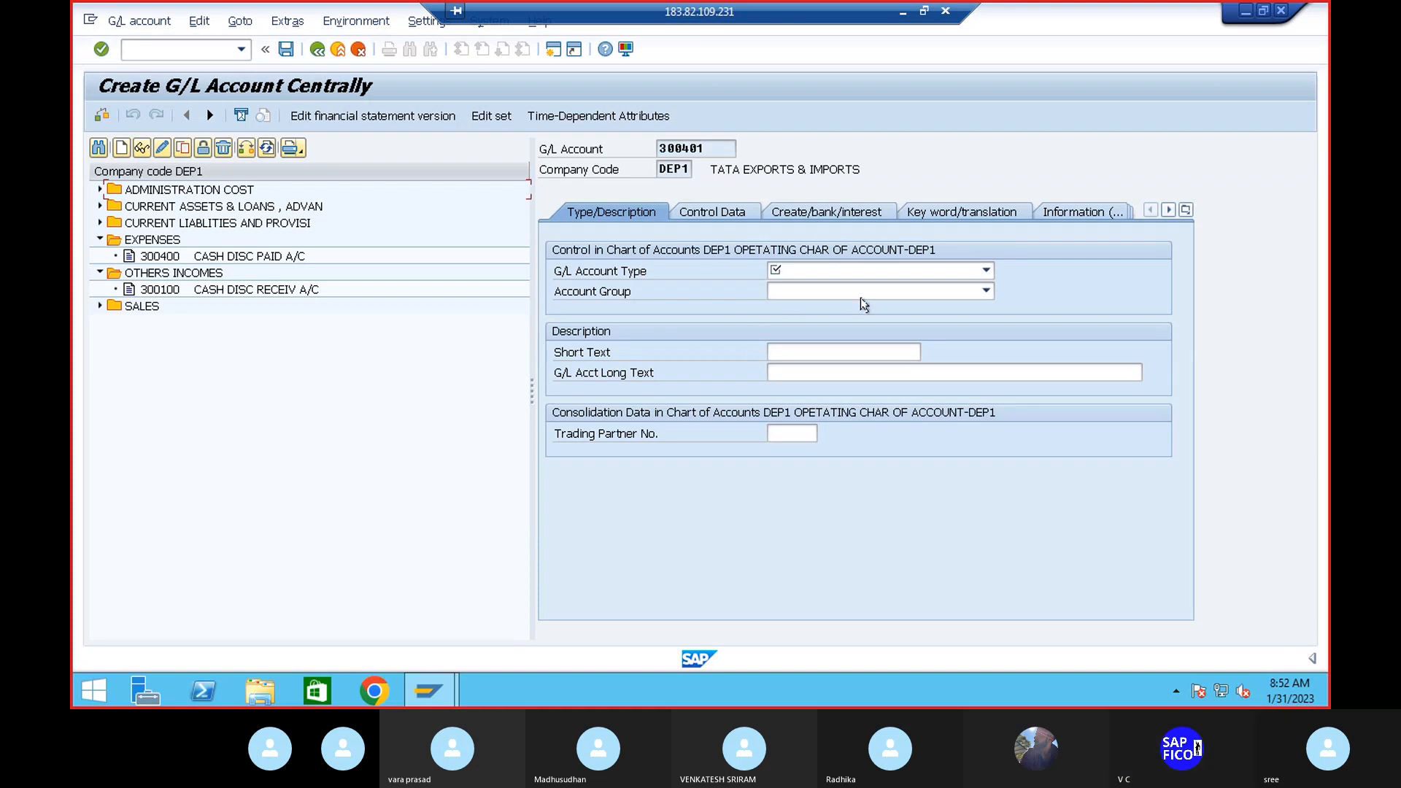
# Set the new account's G/L account type to Primary Costs or Revenue and its account group to EXPN EXPENSES
pyautogui.click(986, 271)
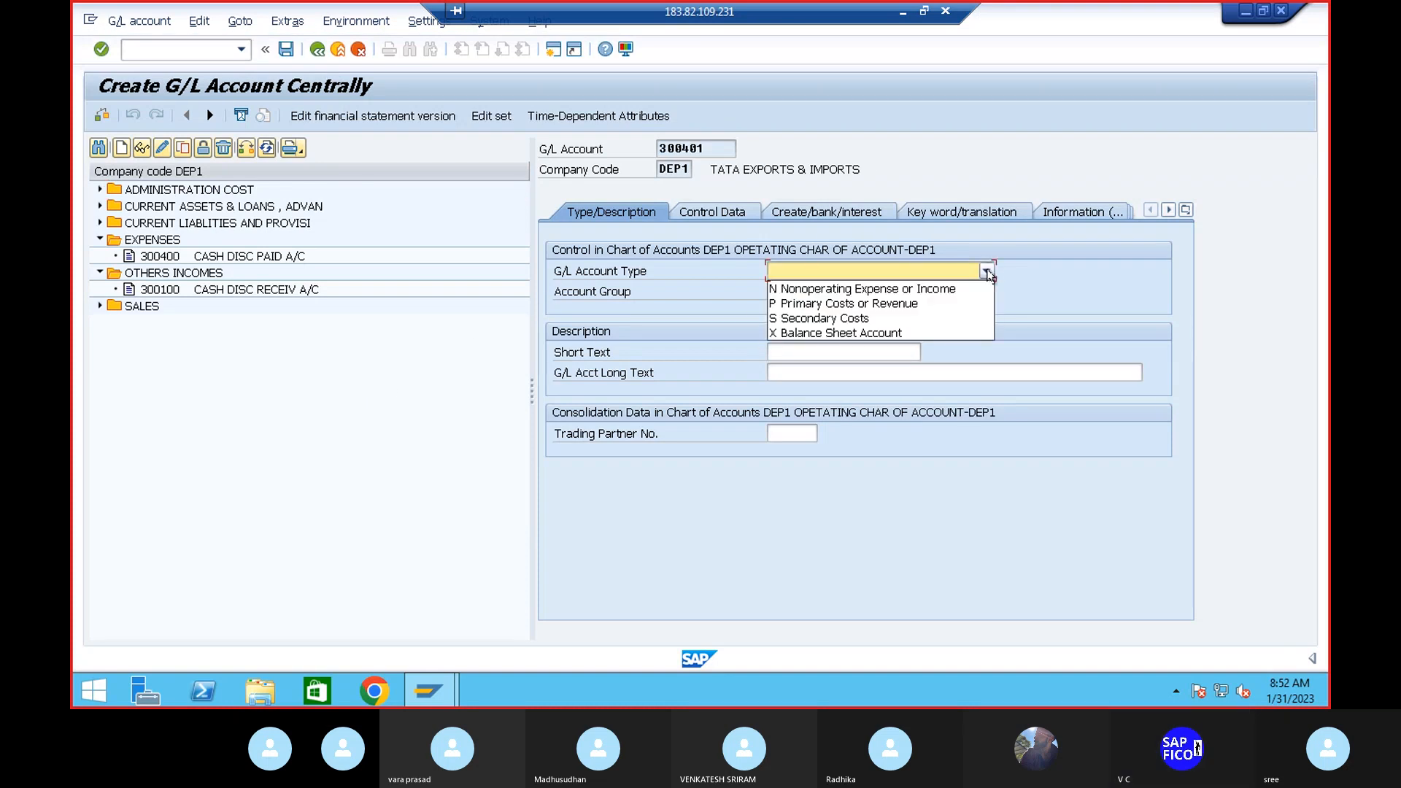
pyautogui.click(883, 304)
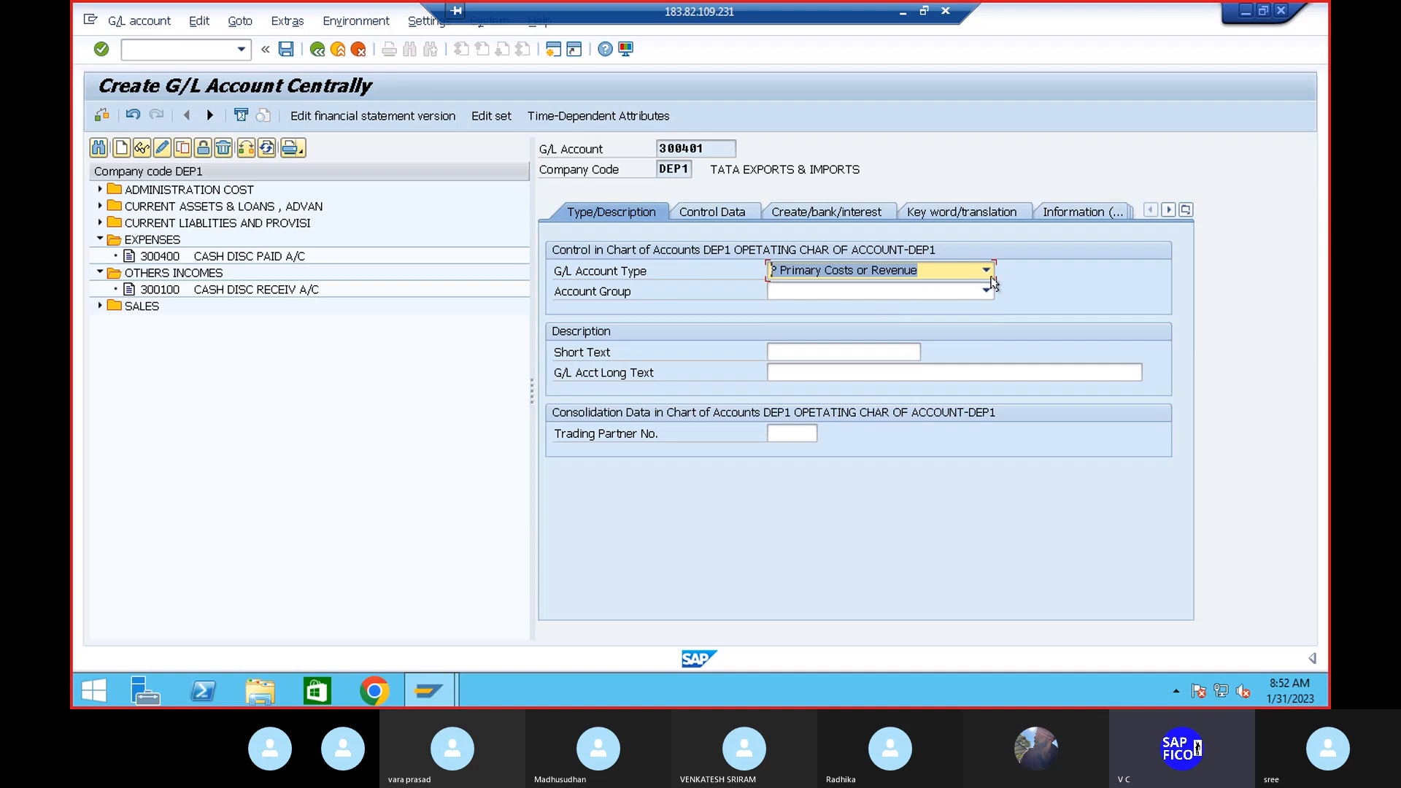
pyautogui.click(987, 270)
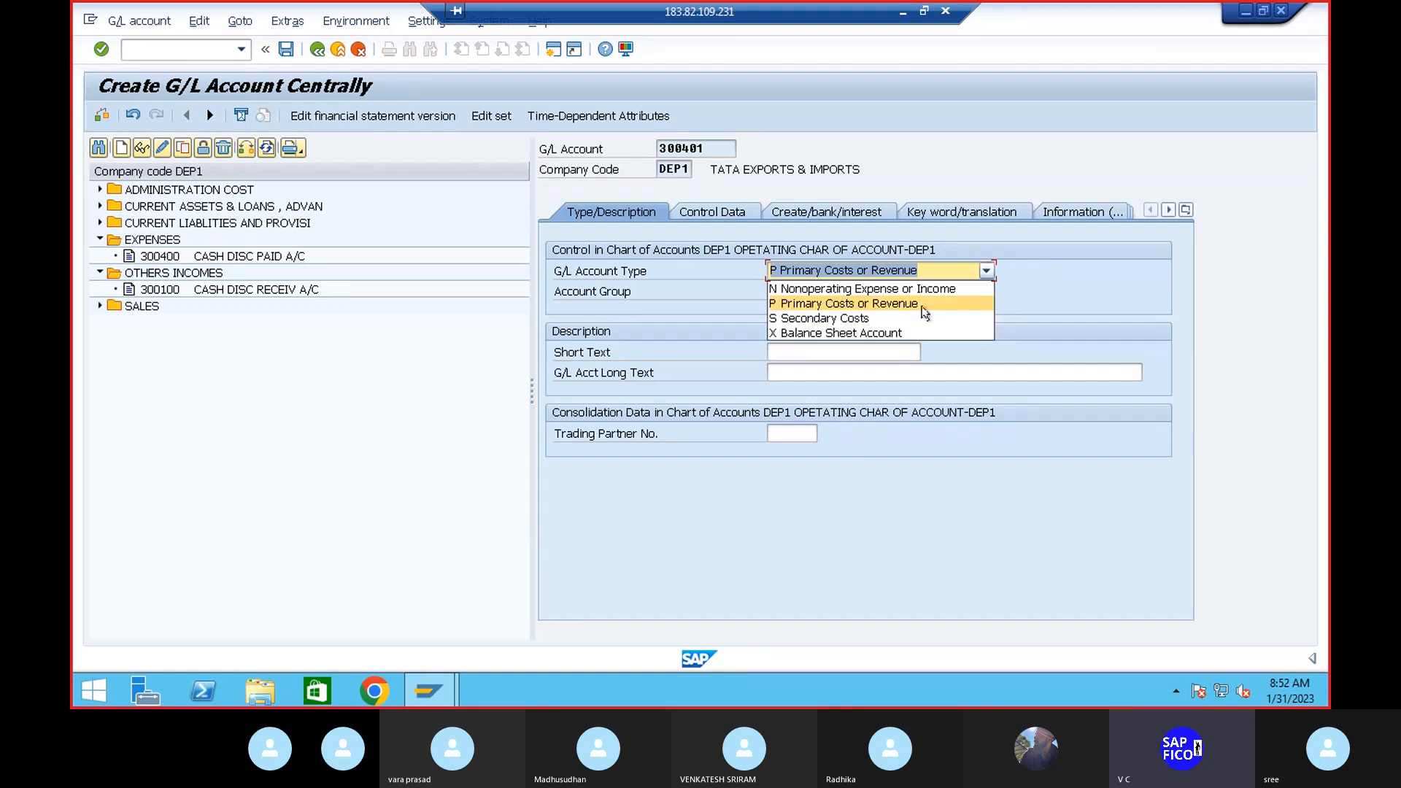
pyautogui.click(905, 305)
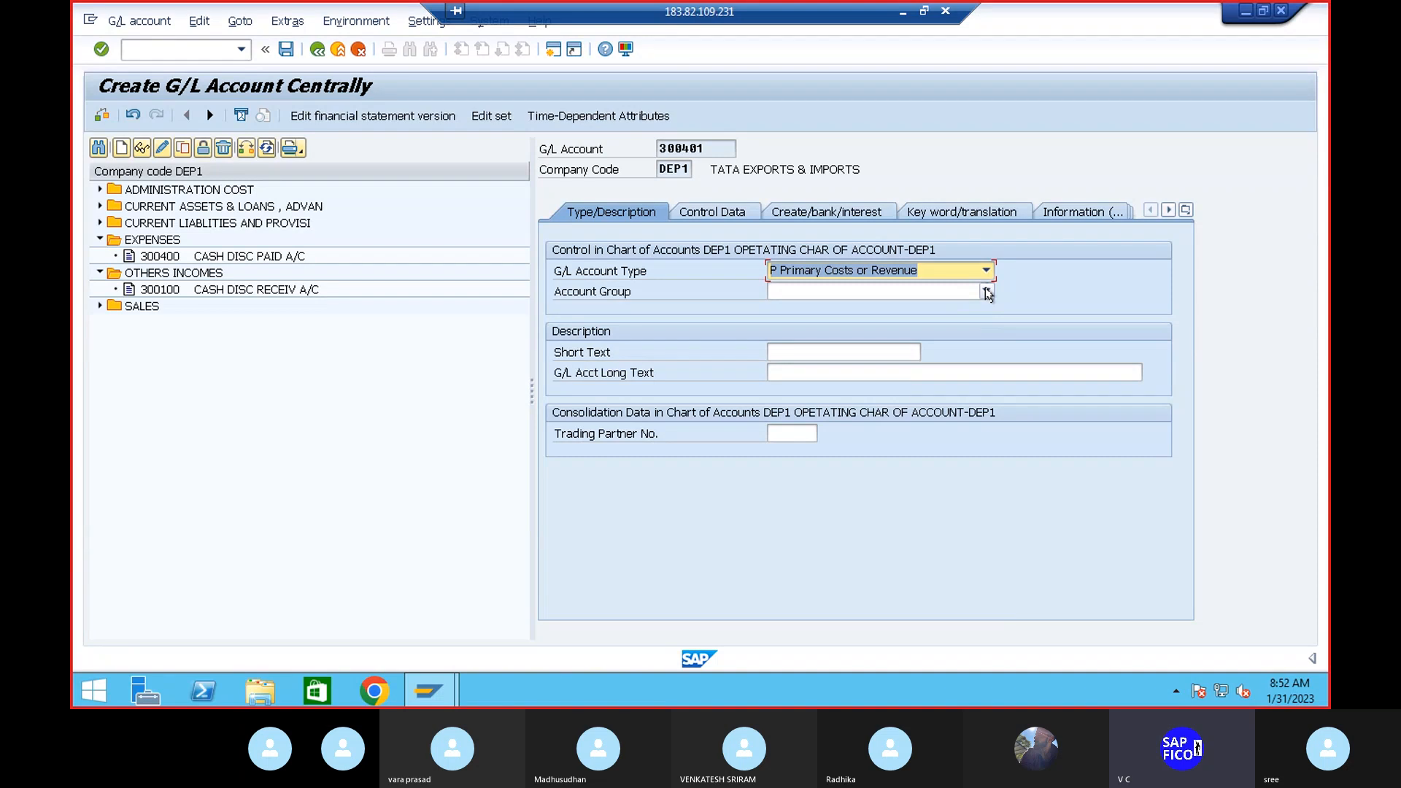
pyautogui.click(987, 292)
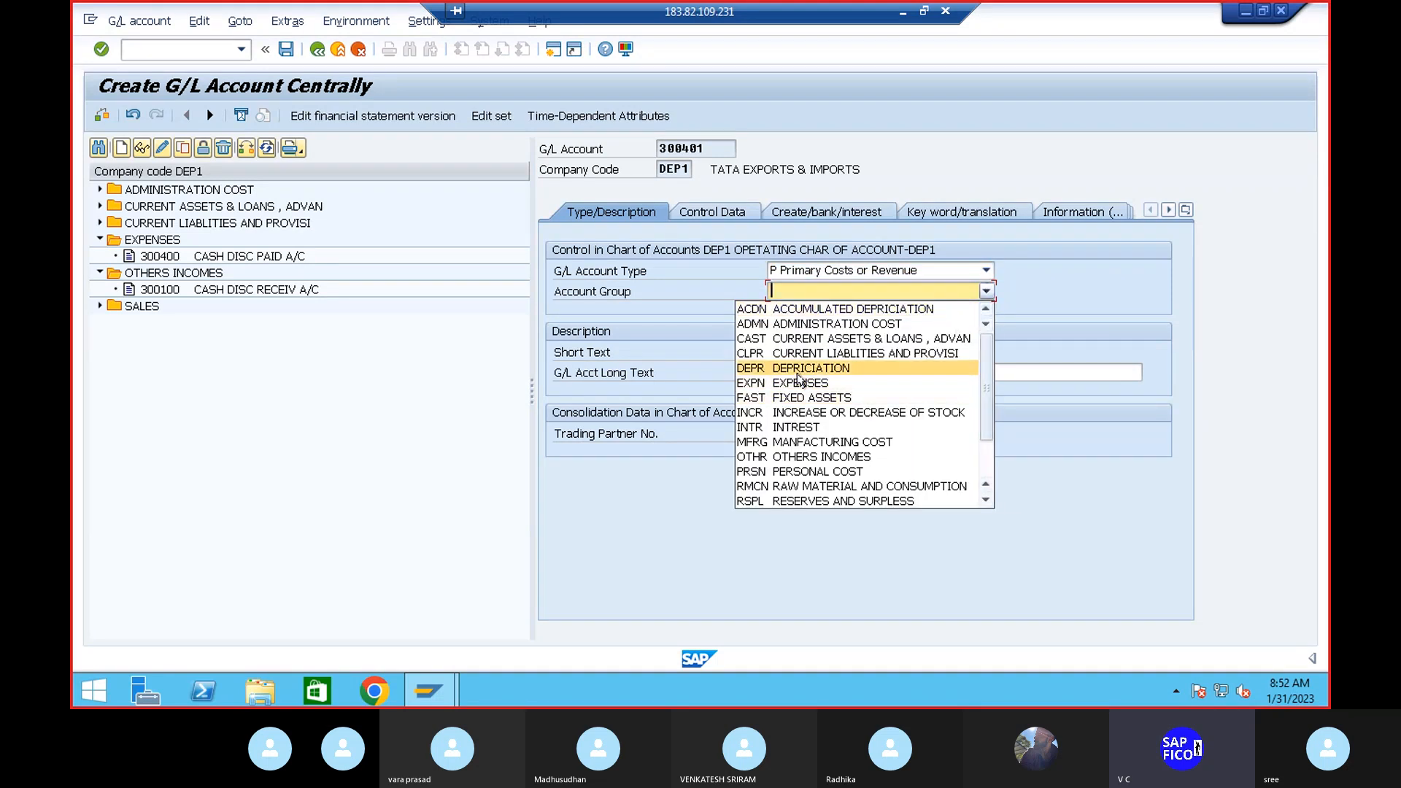
pyautogui.click(800, 383)
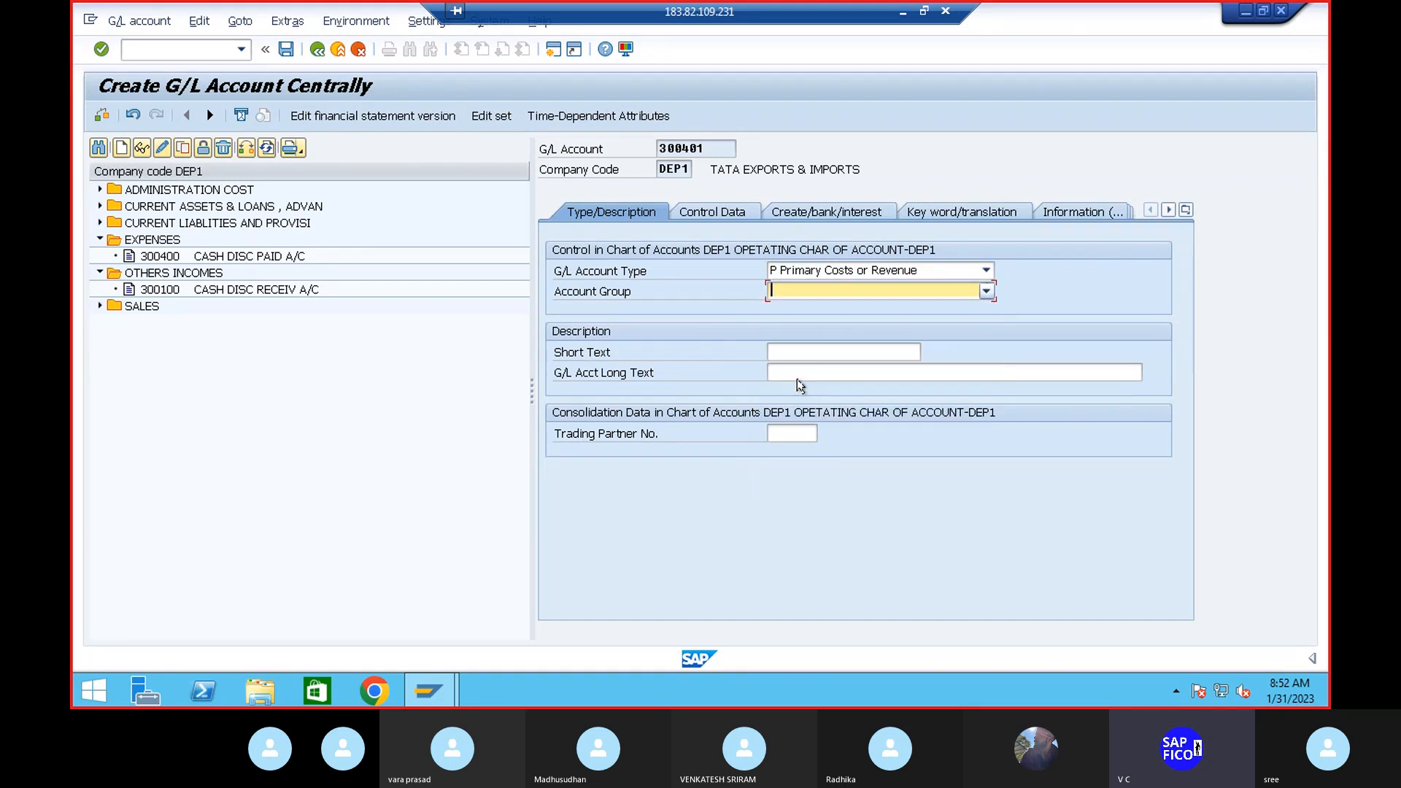
# Enter EXCHG RATE LOSS A/C as both the short text and the long text of the account
pyautogui.click(797, 353)
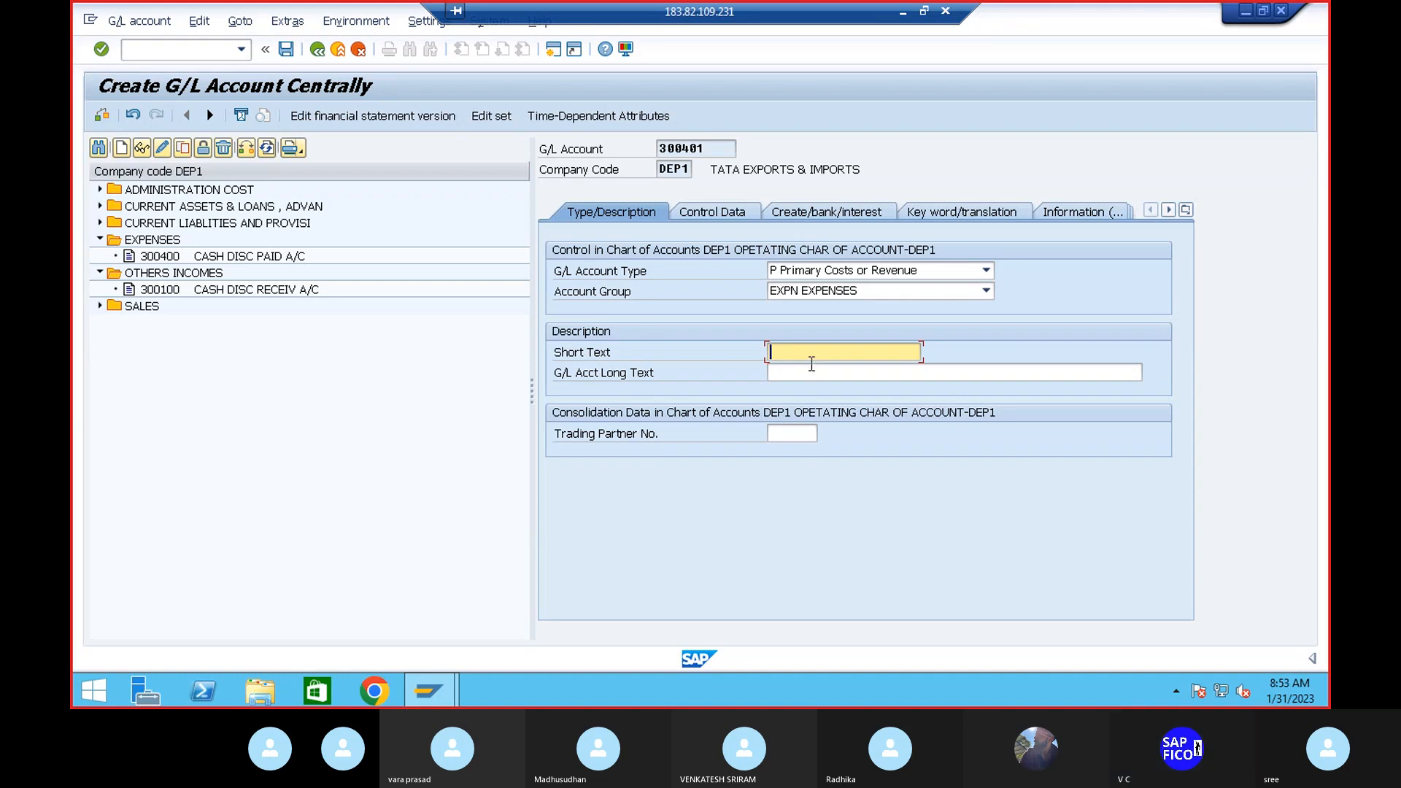
pyautogui.write('EXC')
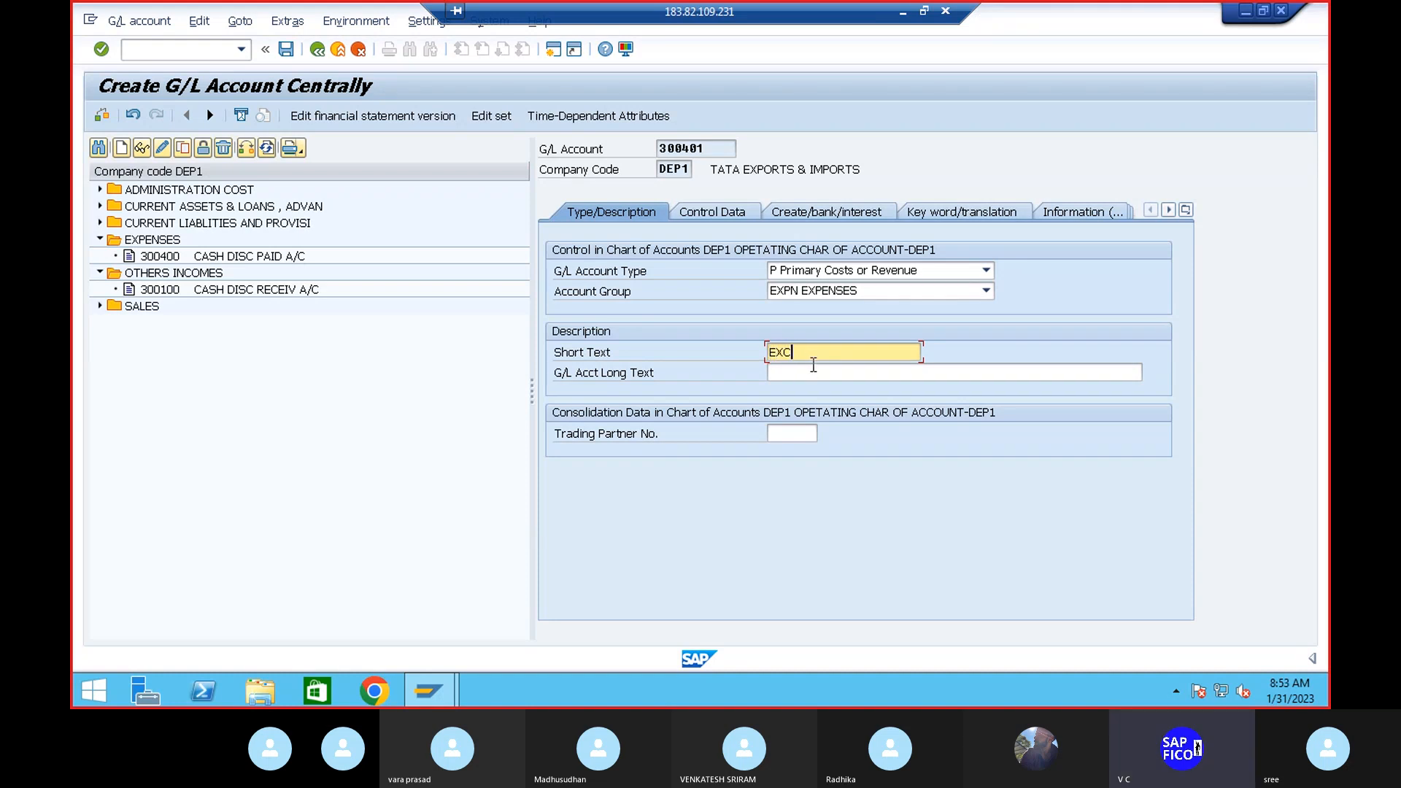
pyautogui.write('HG RATE LO')
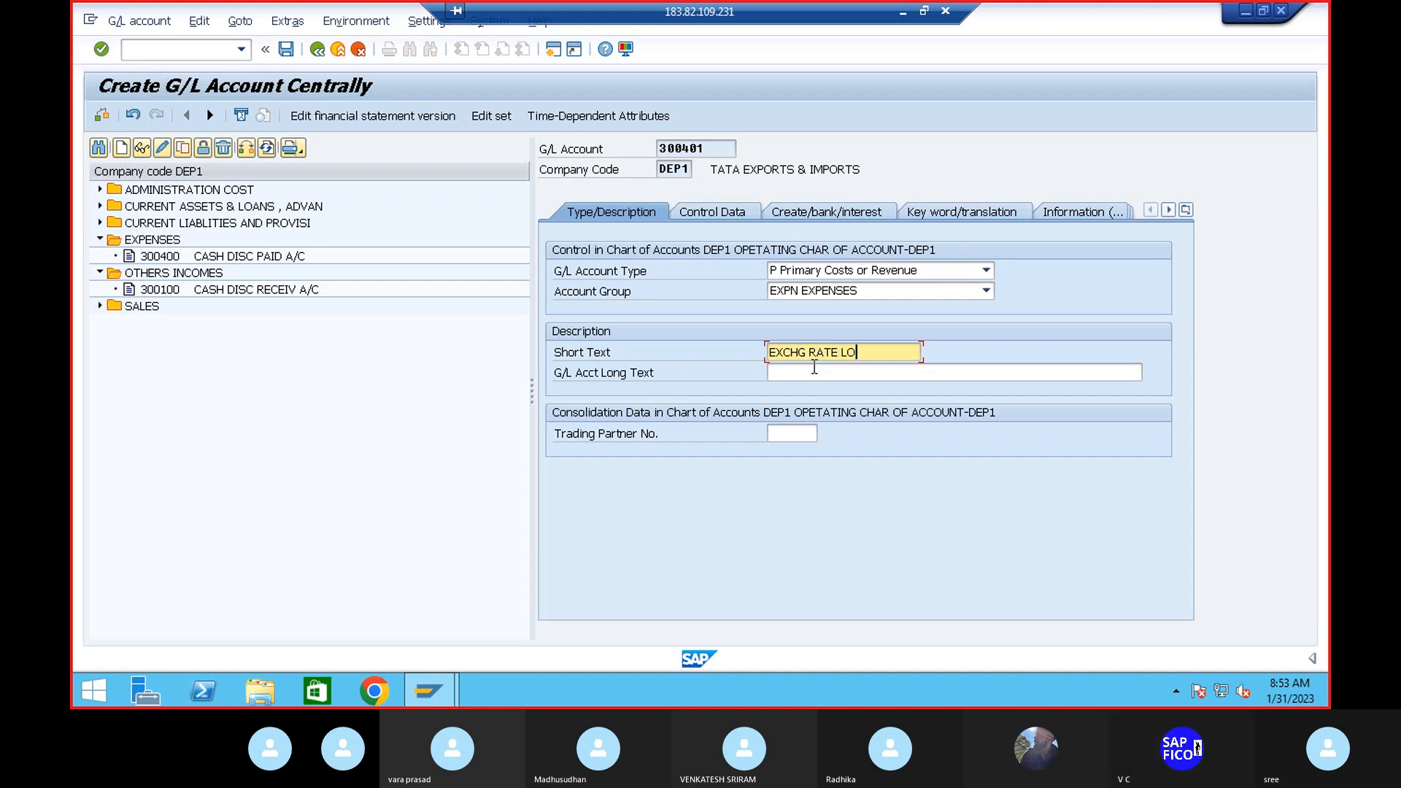
pyautogui.write('SS A/C')
pyautogui.click(797, 375)
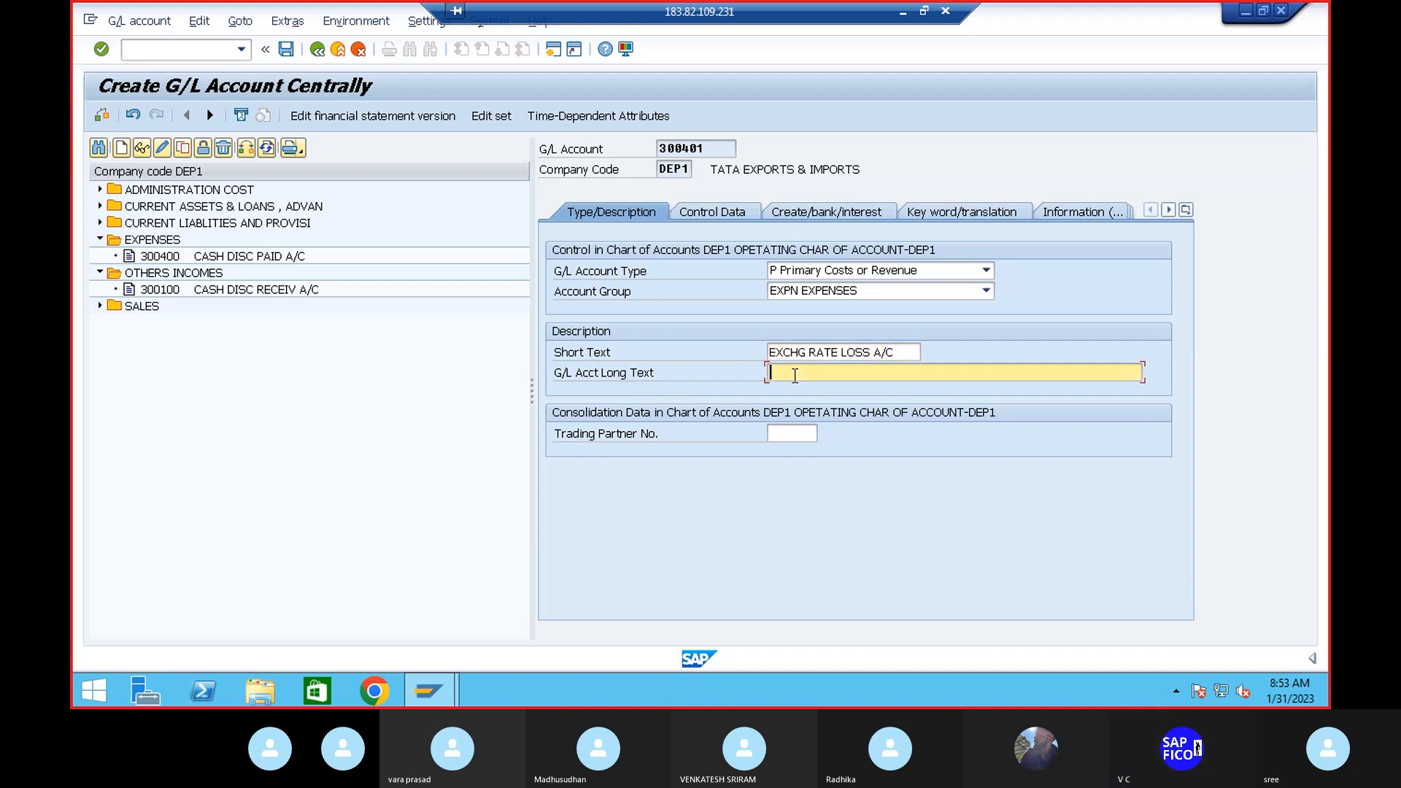
pyautogui.write('EXCHG RATE LOSS A/C')
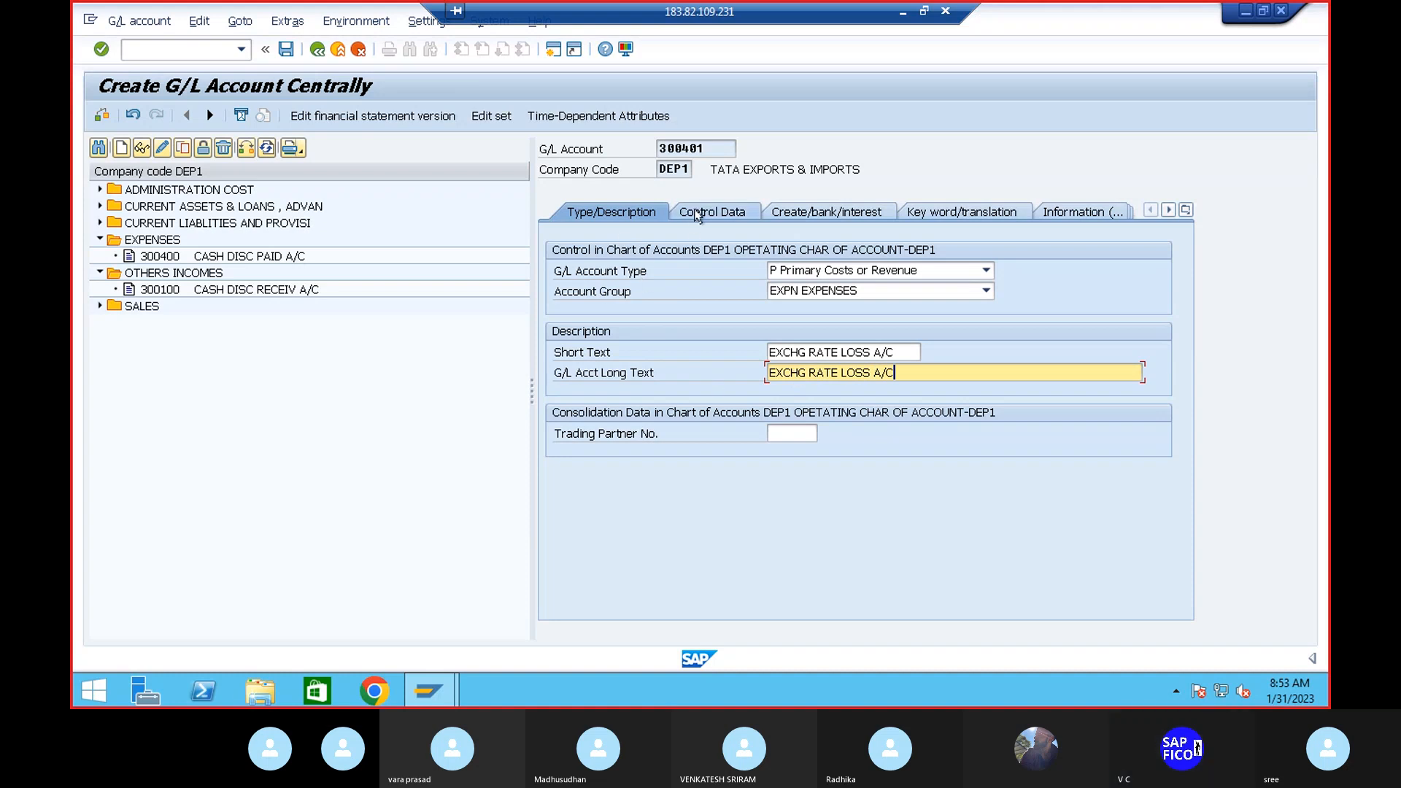
# Set the sort key of account 300401 to 001 Posting date in its control data
pyautogui.click(723, 213)
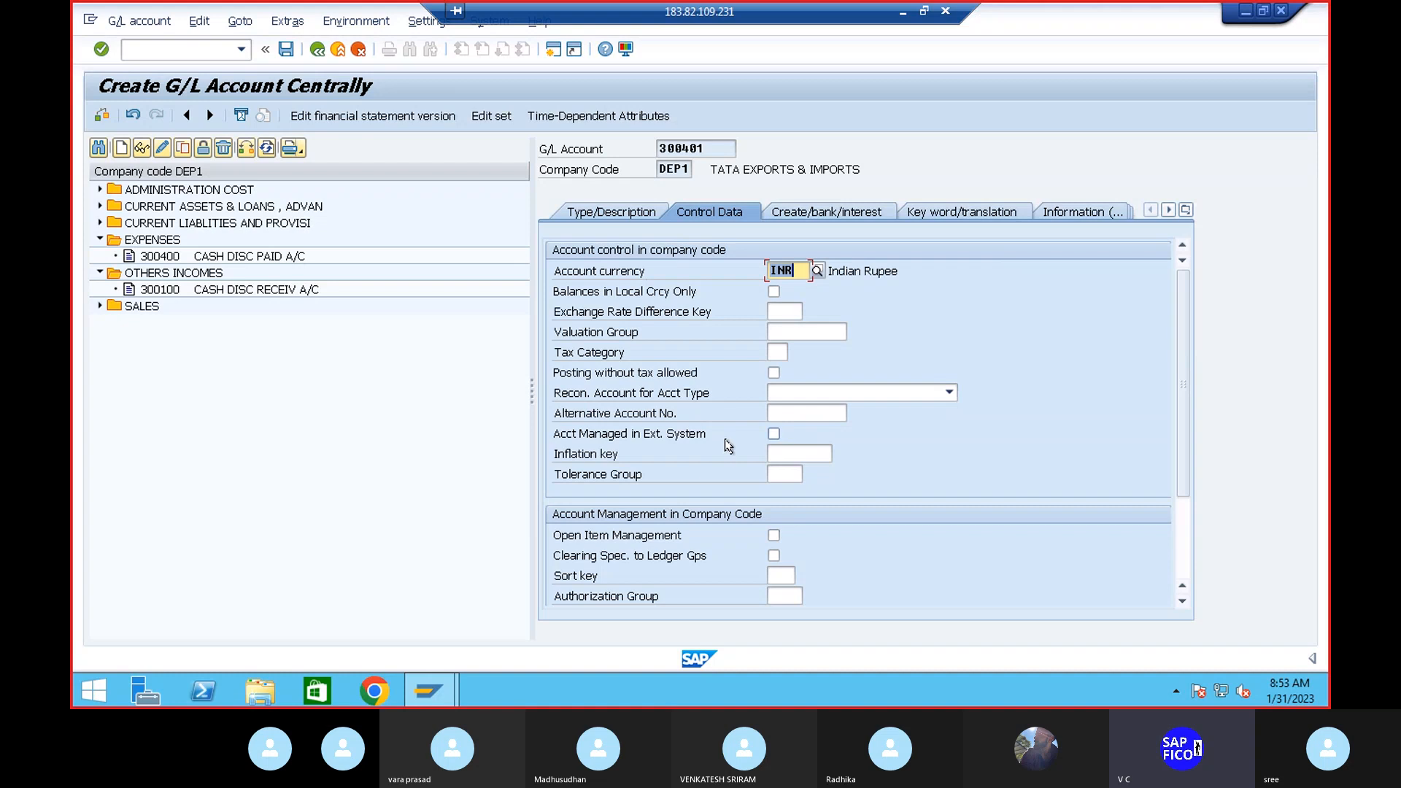
pyautogui.click(784, 575)
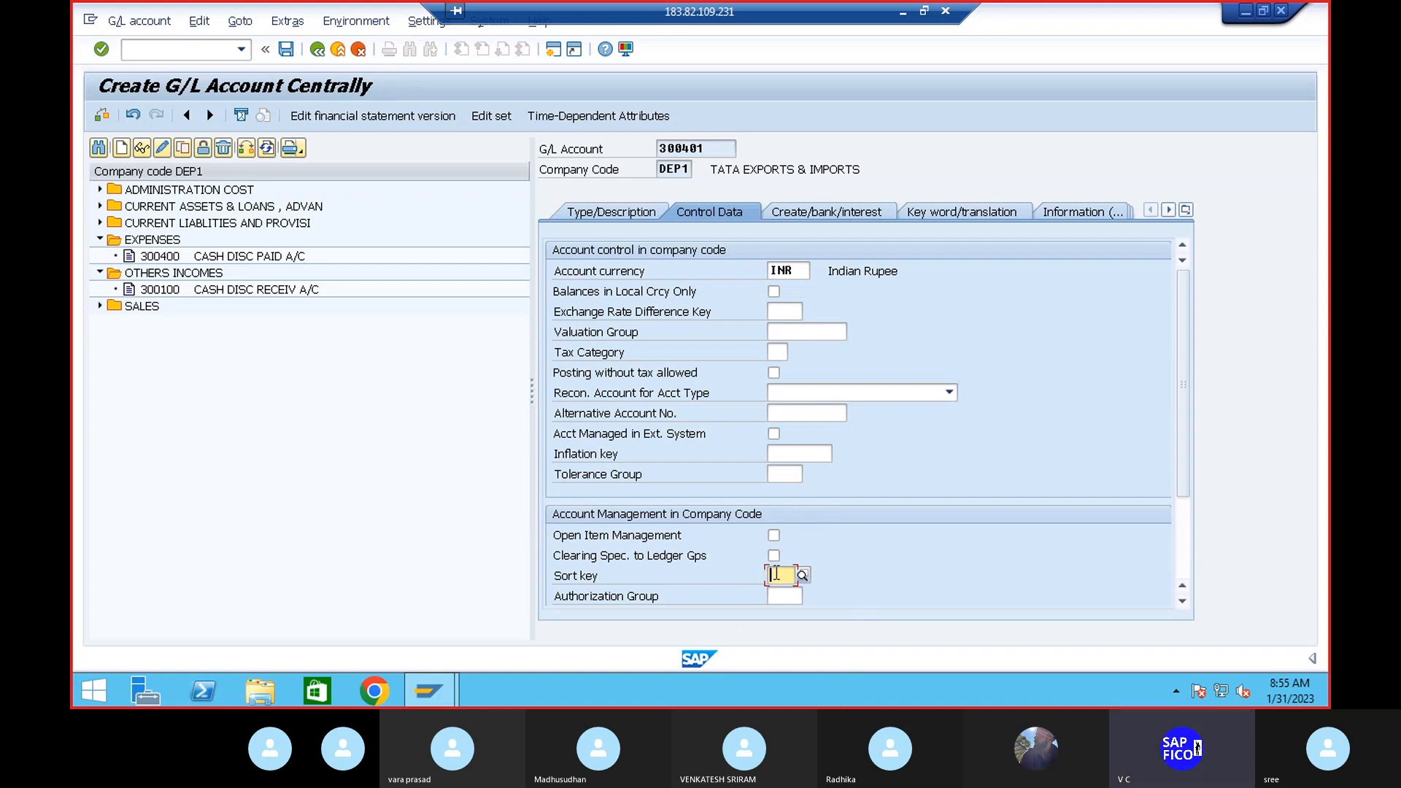
pyautogui.write('001')
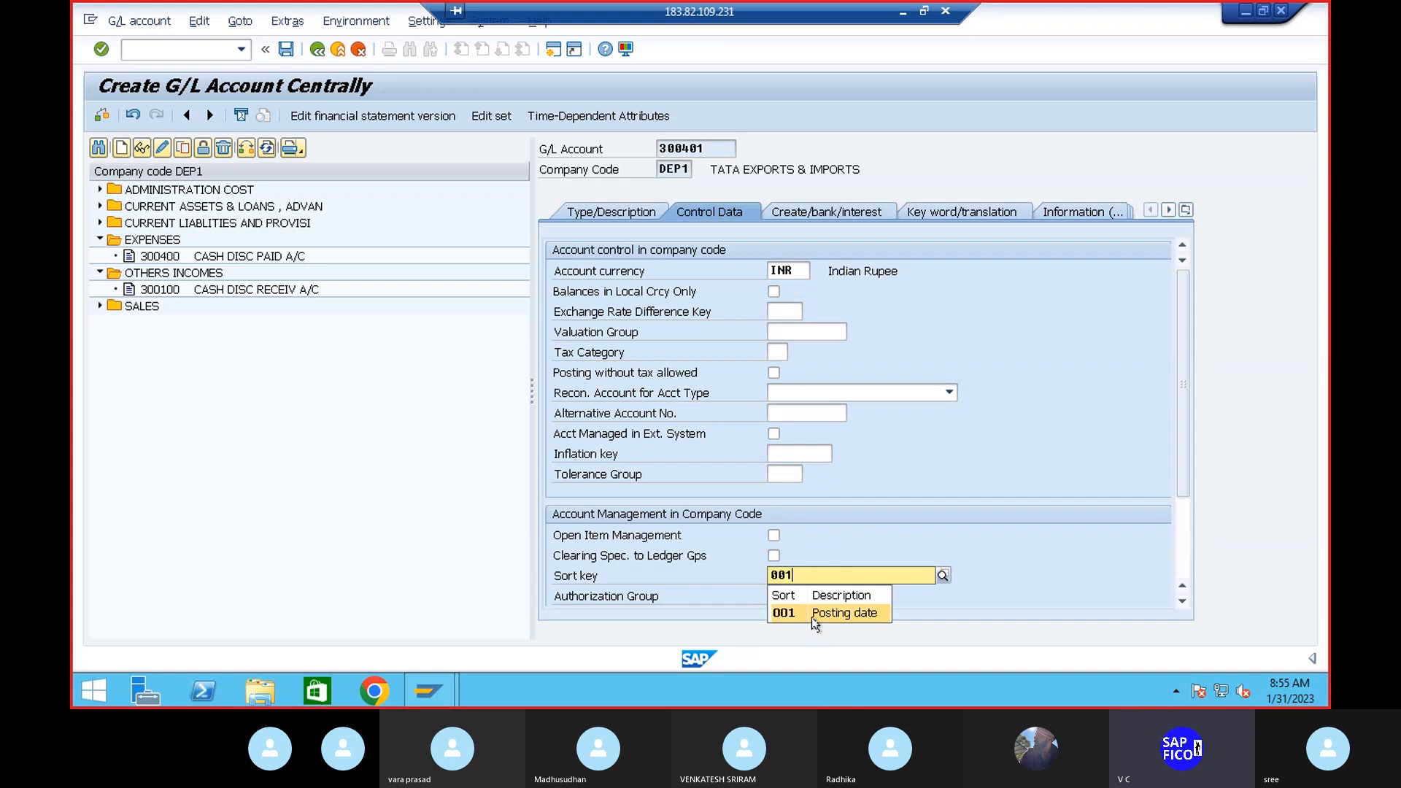
pyautogui.click(815, 613)
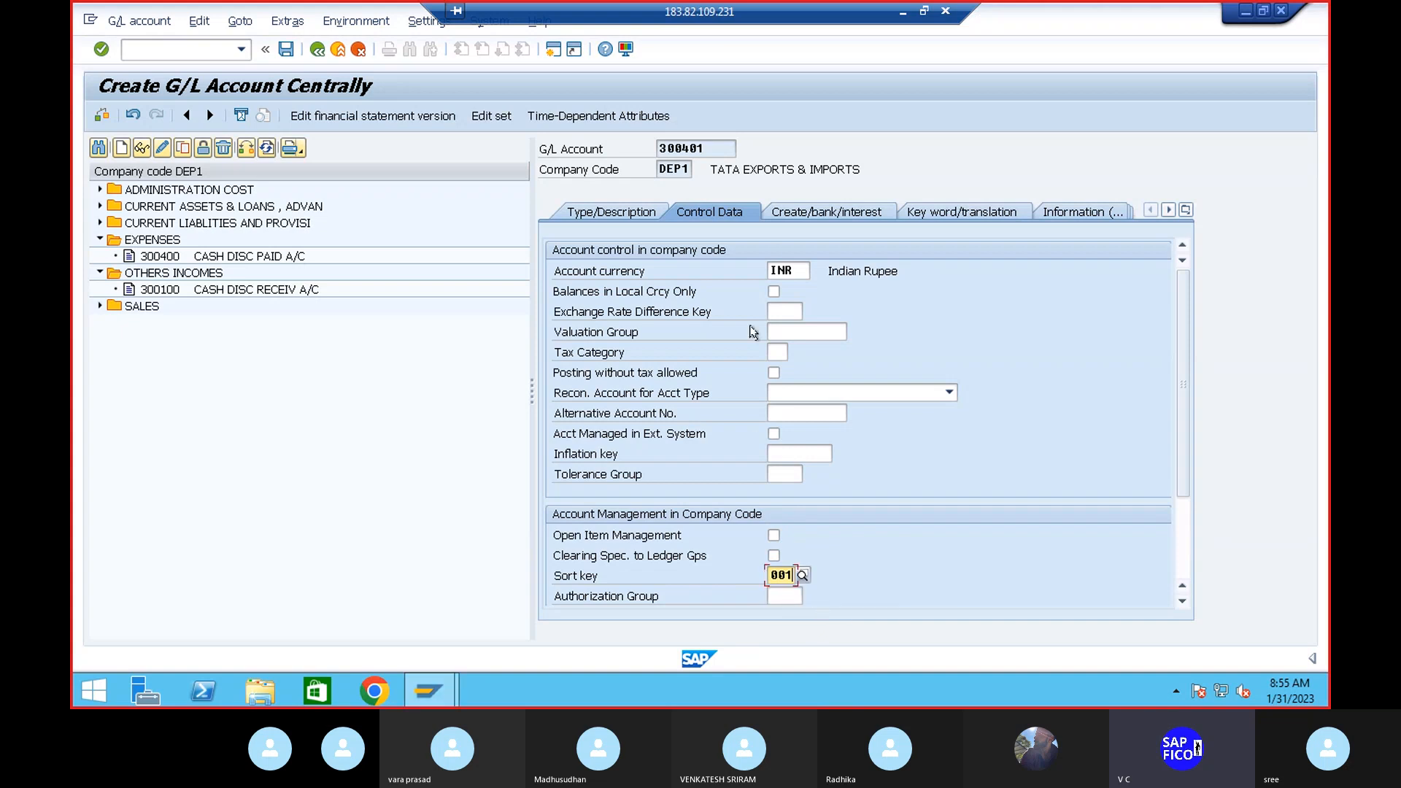
# Assign field status group G001 to account 300401 and save the account
pyautogui.click(810, 210)
pyautogui.write('G')
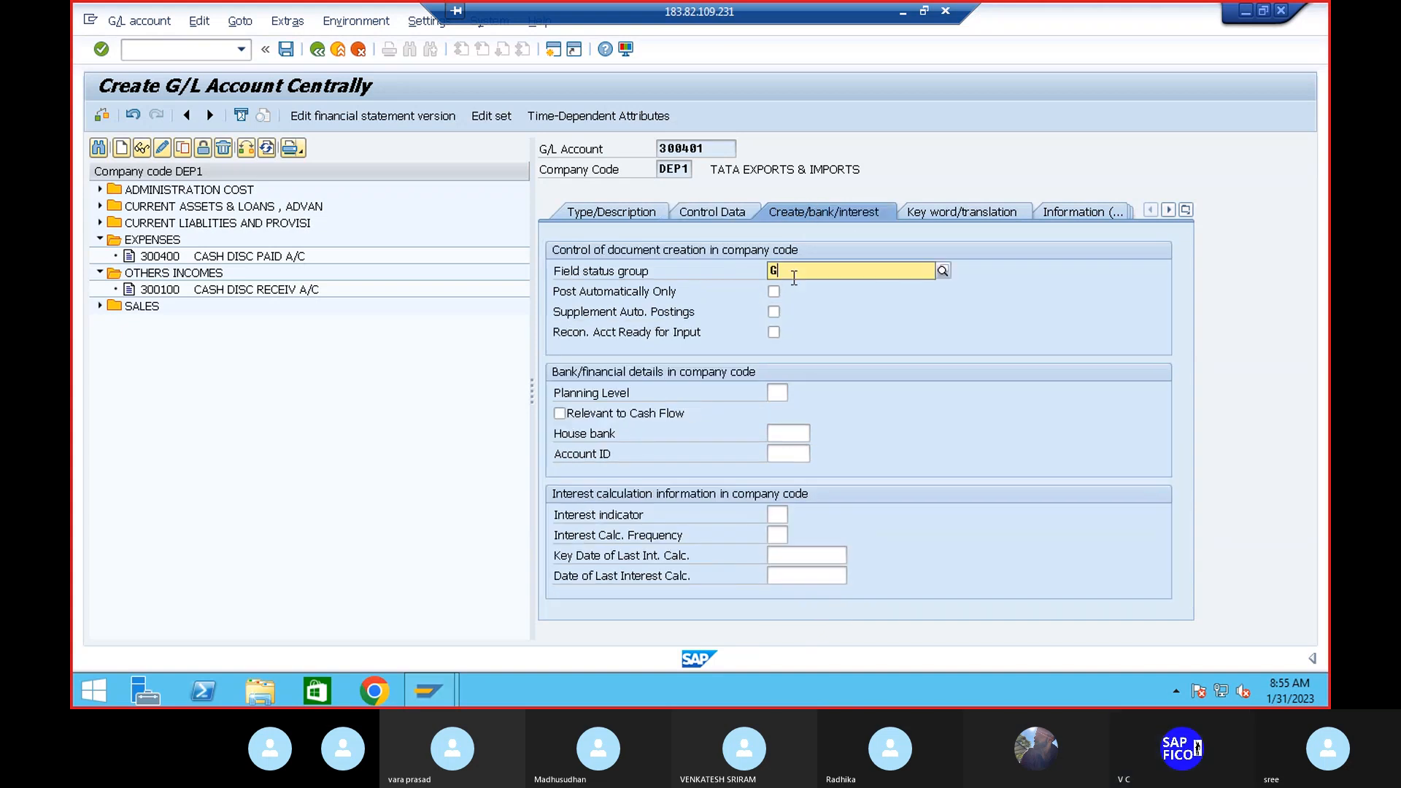
pyautogui.write('001')
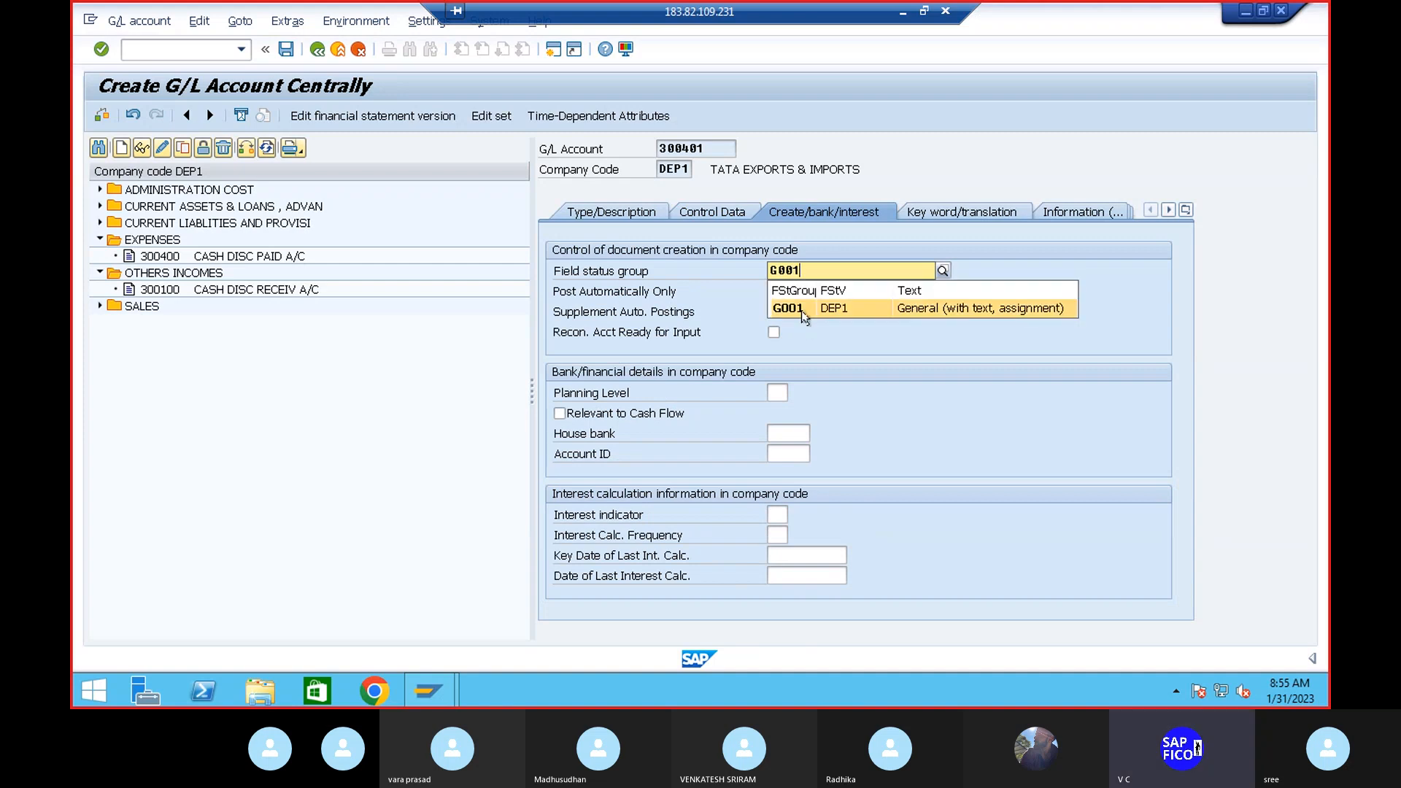
pyautogui.click(803, 313)
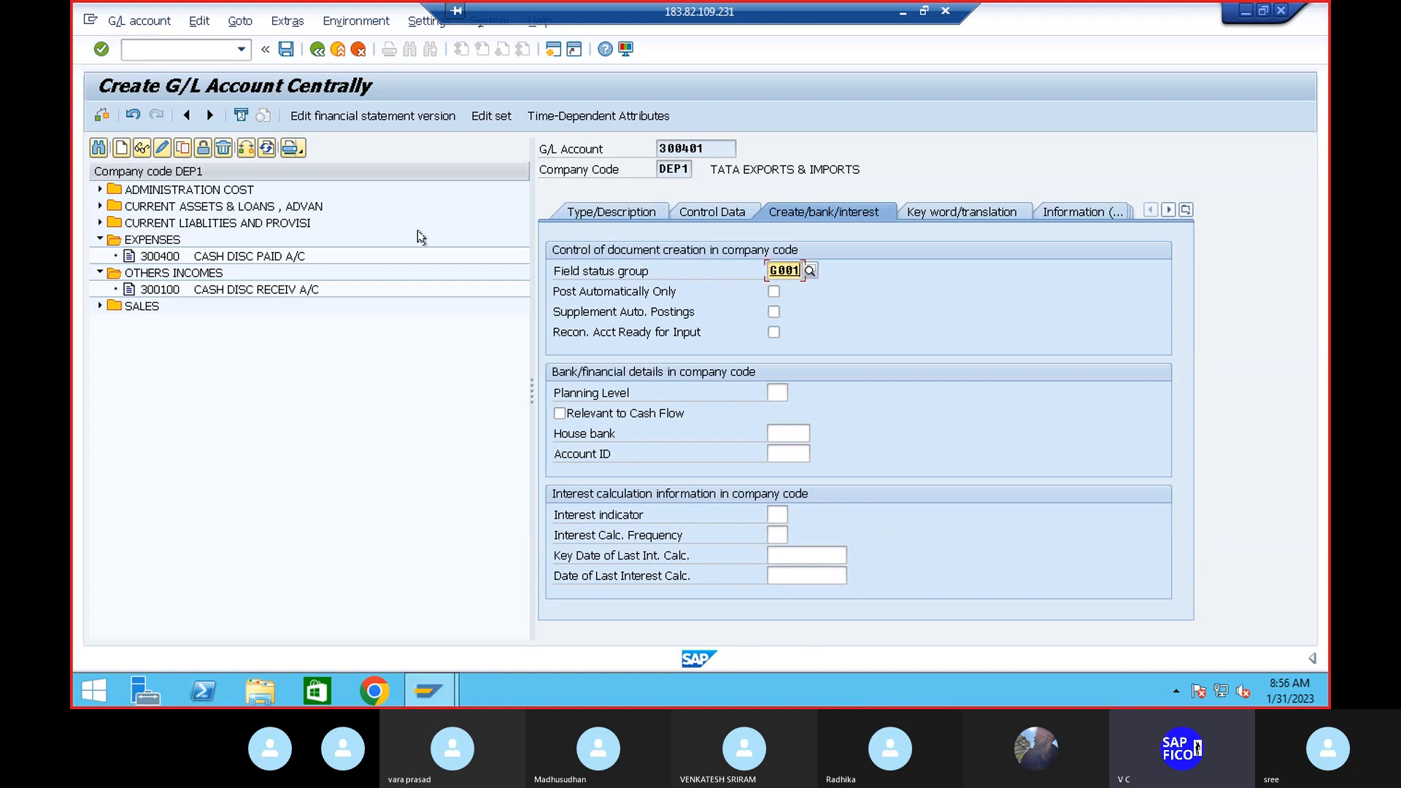
pyautogui.press('Return')
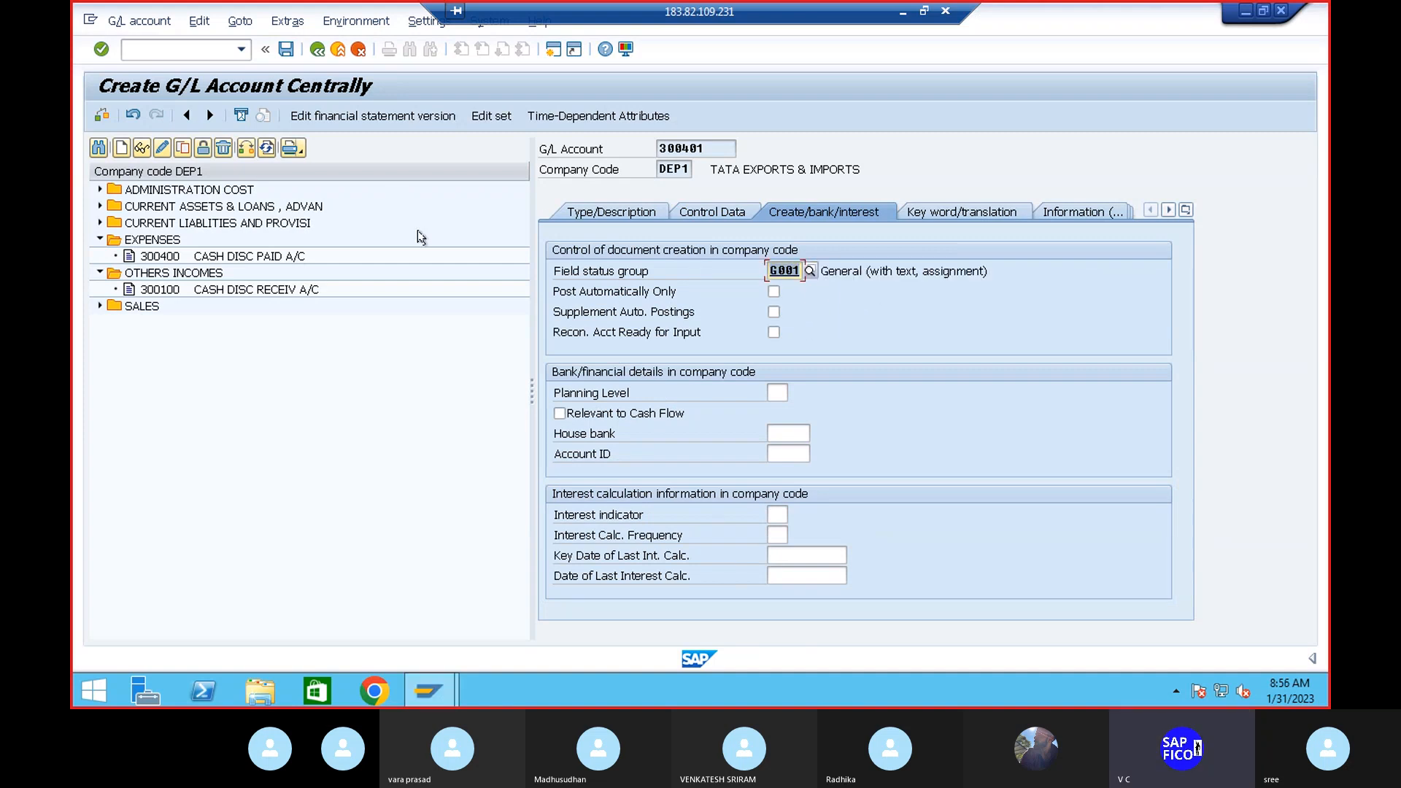
pyautogui.click(286, 50)
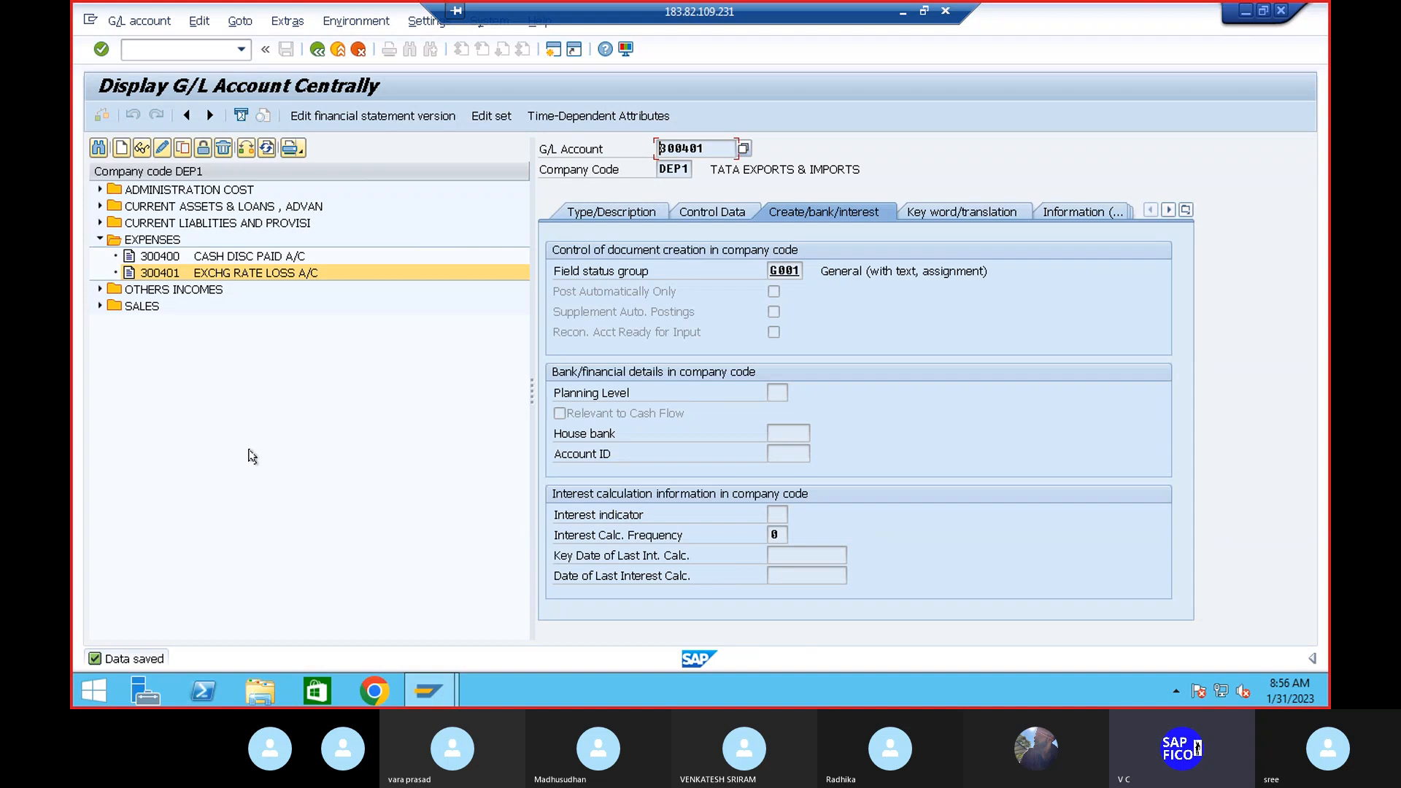
# Start creating G/L account 300101 in company code DEP1, following the existing account in the OTHERS INCOMES group
pyautogui.click(99, 290)
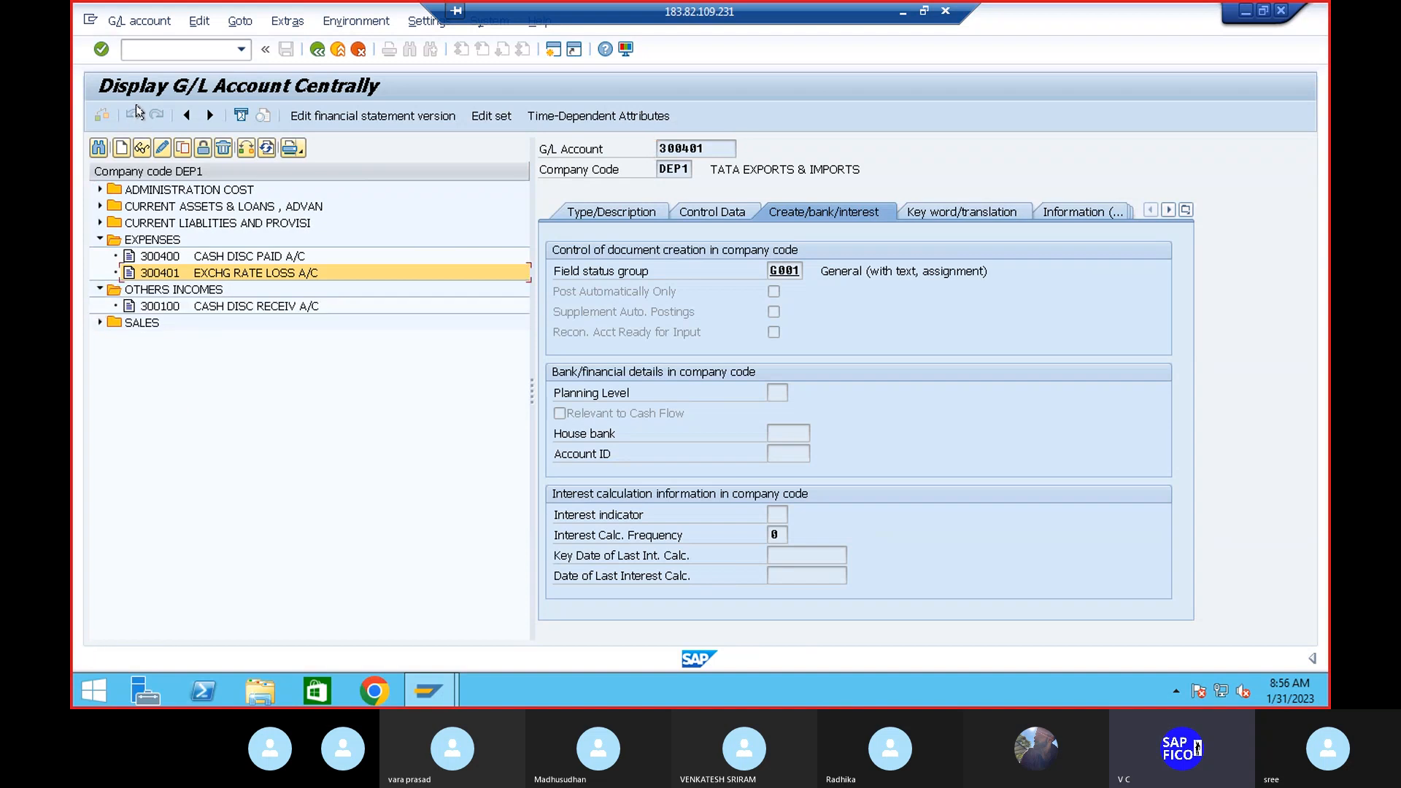
pyautogui.click(122, 148)
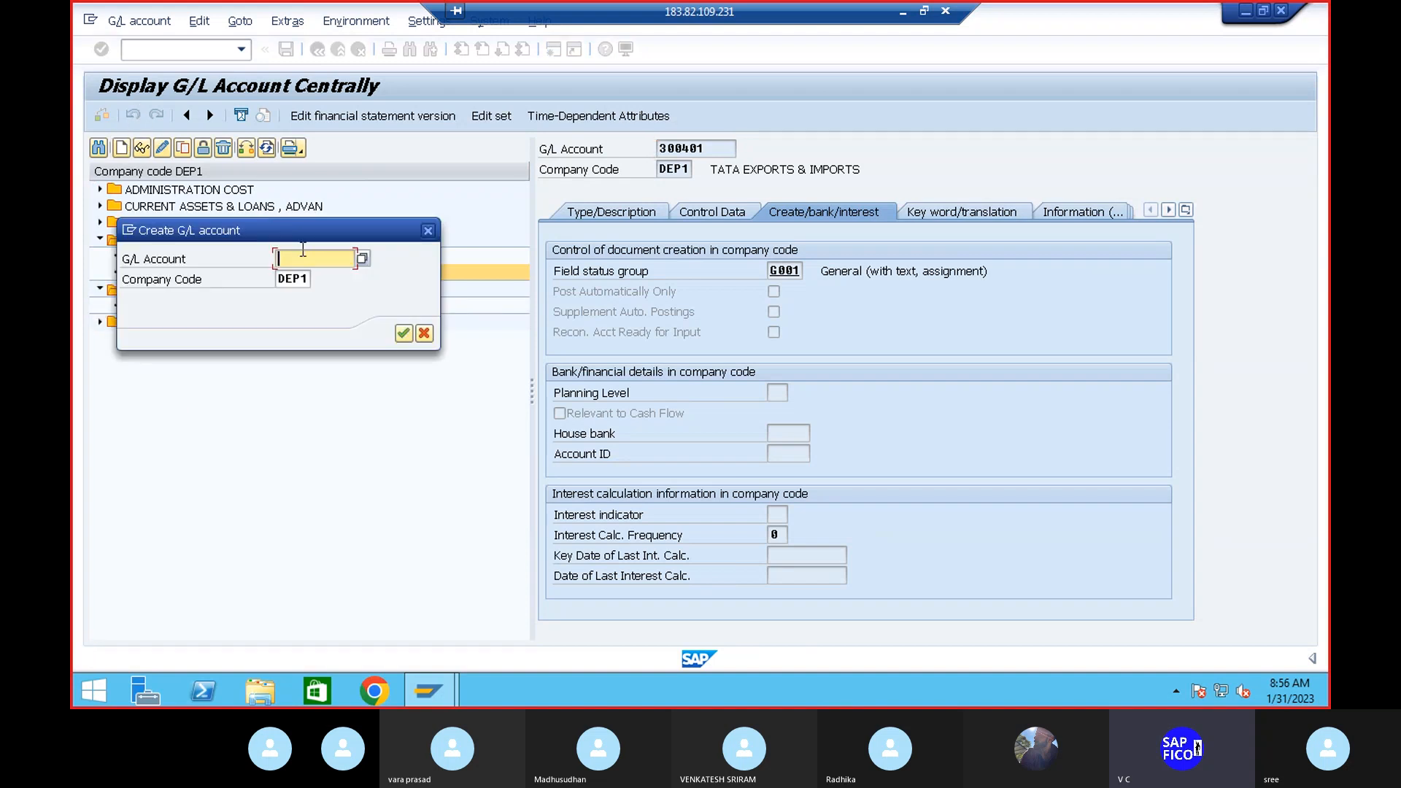
pyautogui.moveTo(325, 231); pyautogui.dragTo(363, 382)
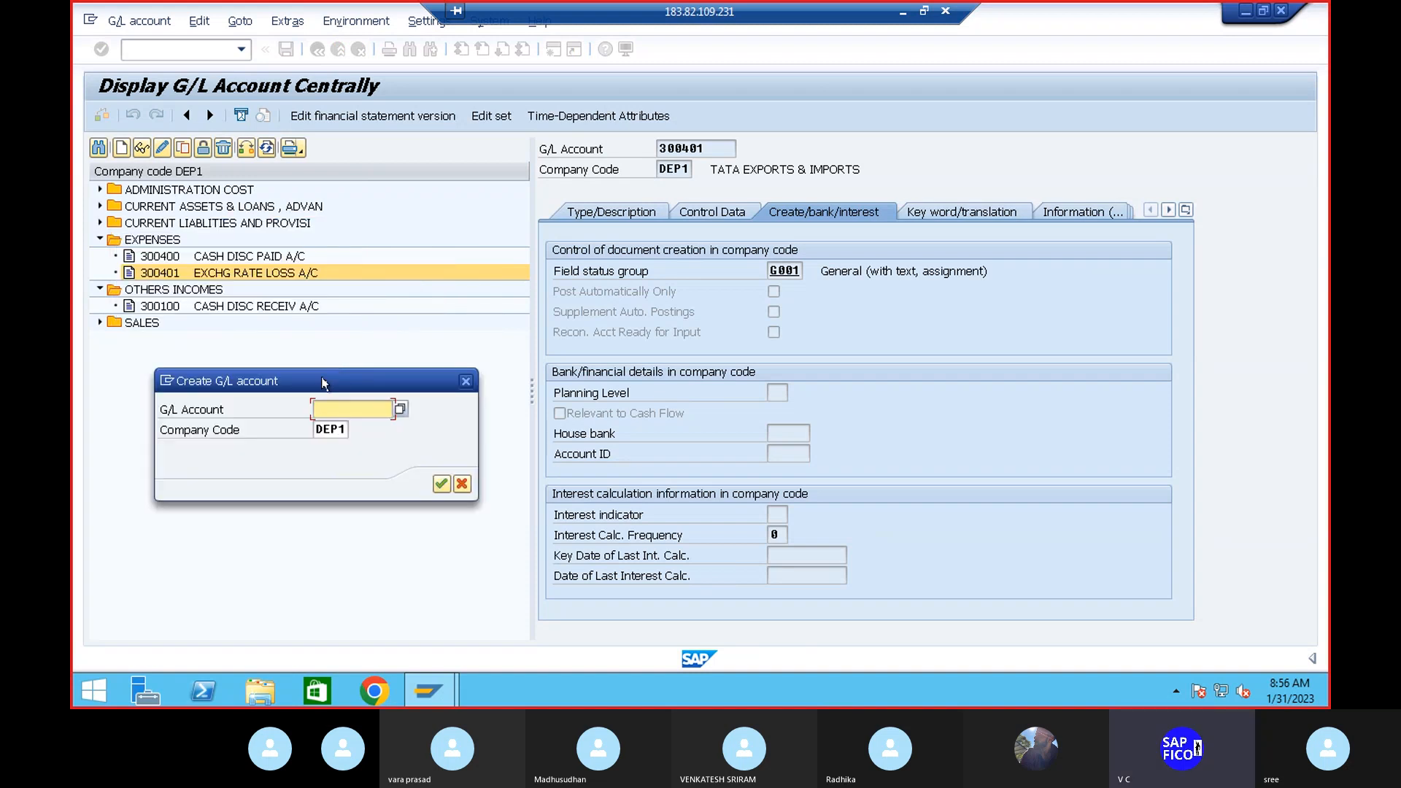
pyautogui.write('300')
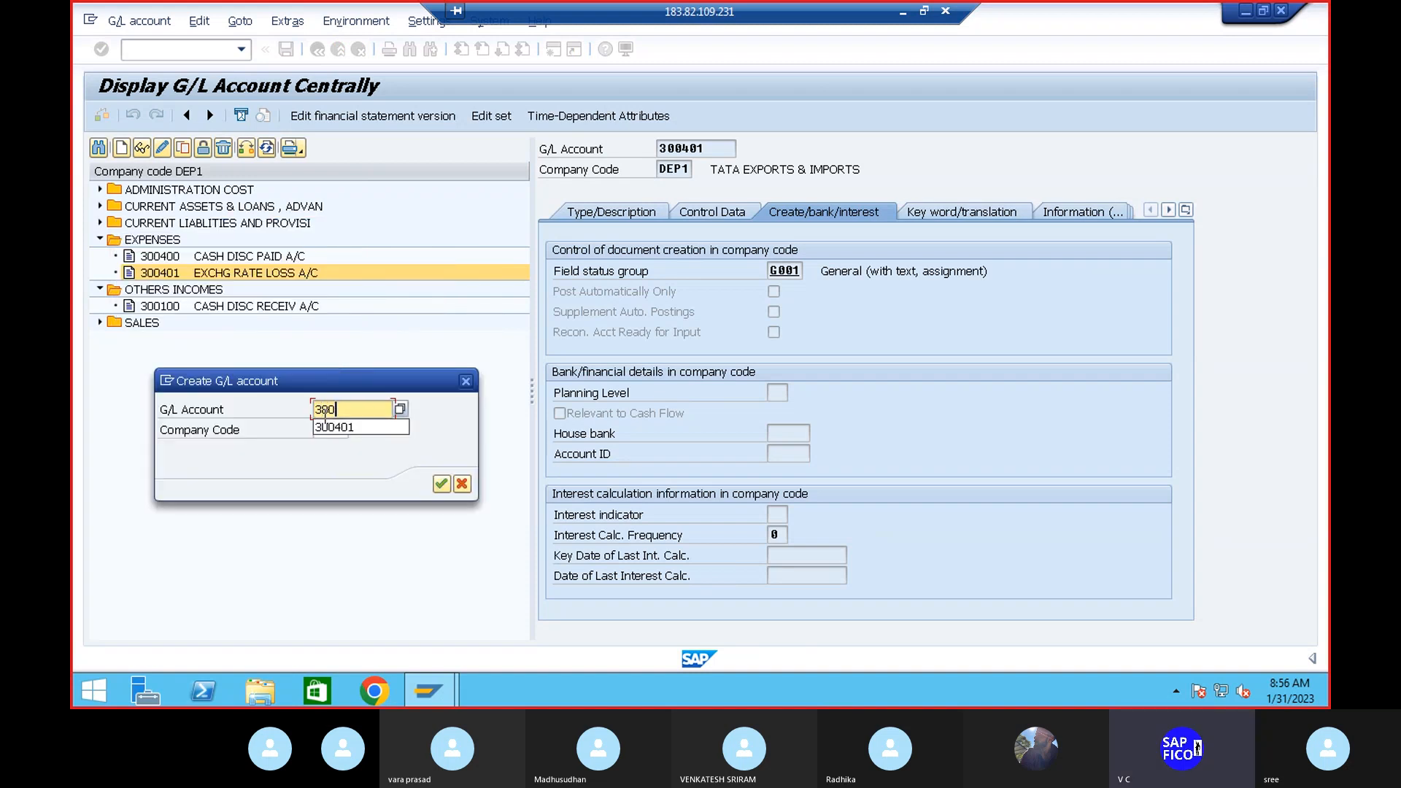
pyautogui.write('101')
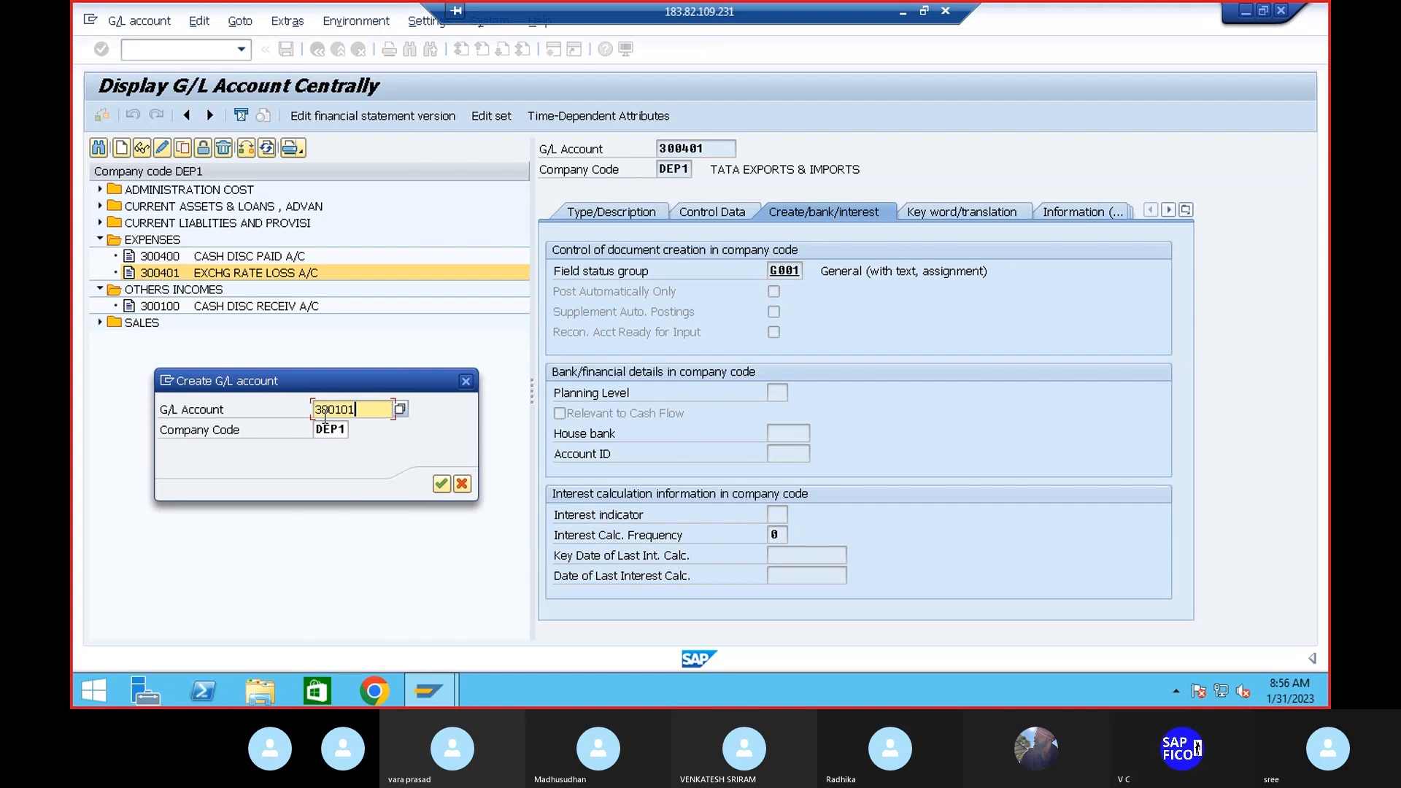
pyautogui.click(442, 483)
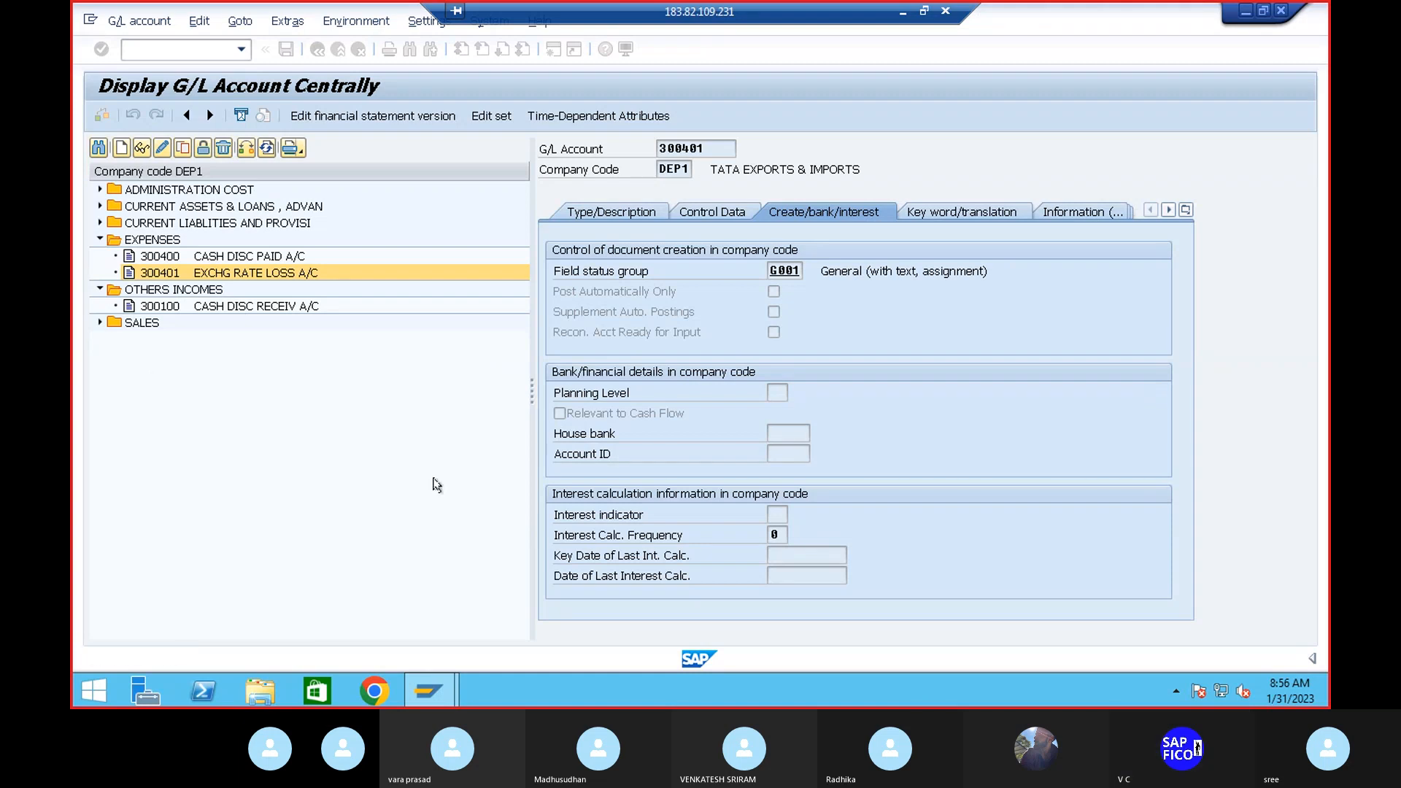
# Set account 300101's G/L account type to Primary Costs or Revenue and its account group to OTHR OTHERS INCOMES
pyautogui.click(631, 212)
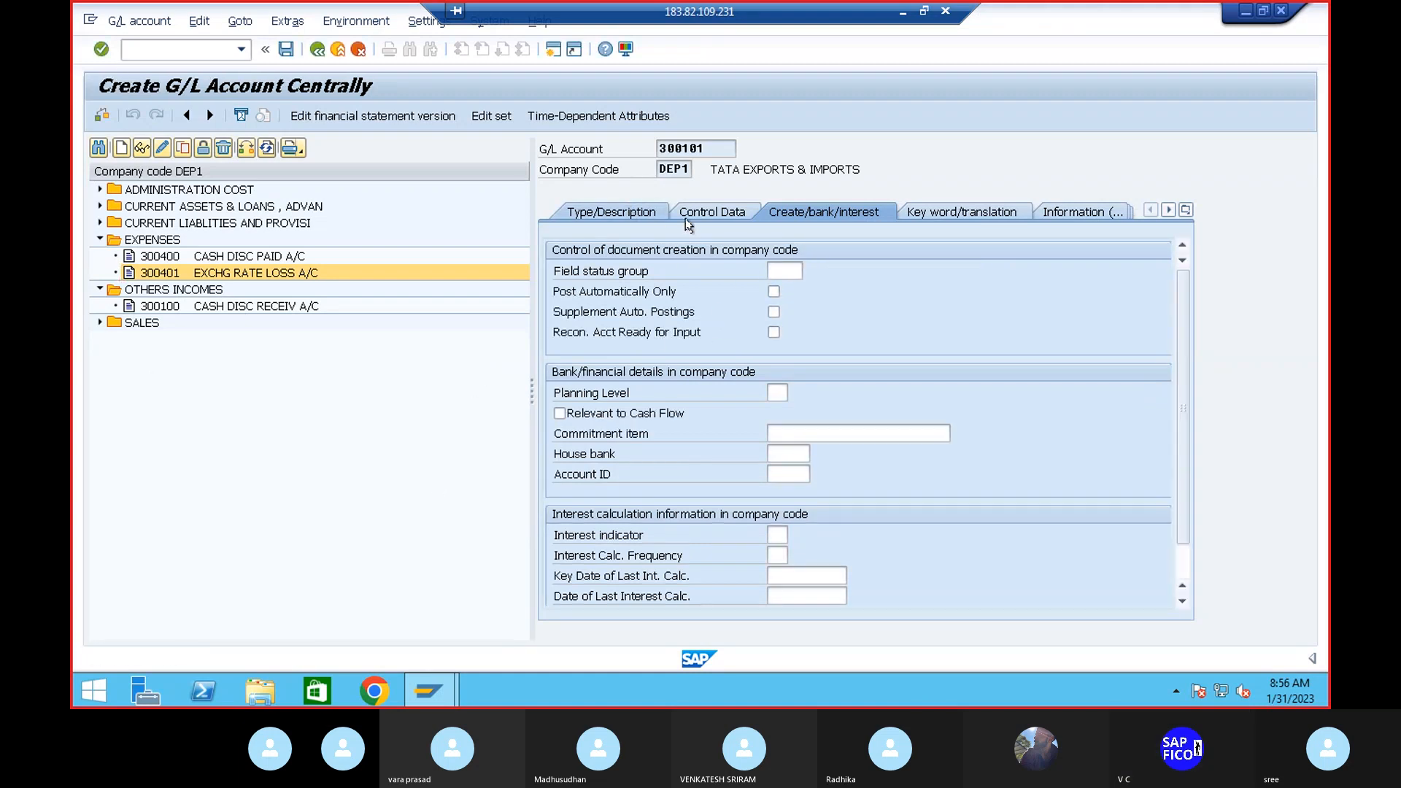
pyautogui.click(986, 271)
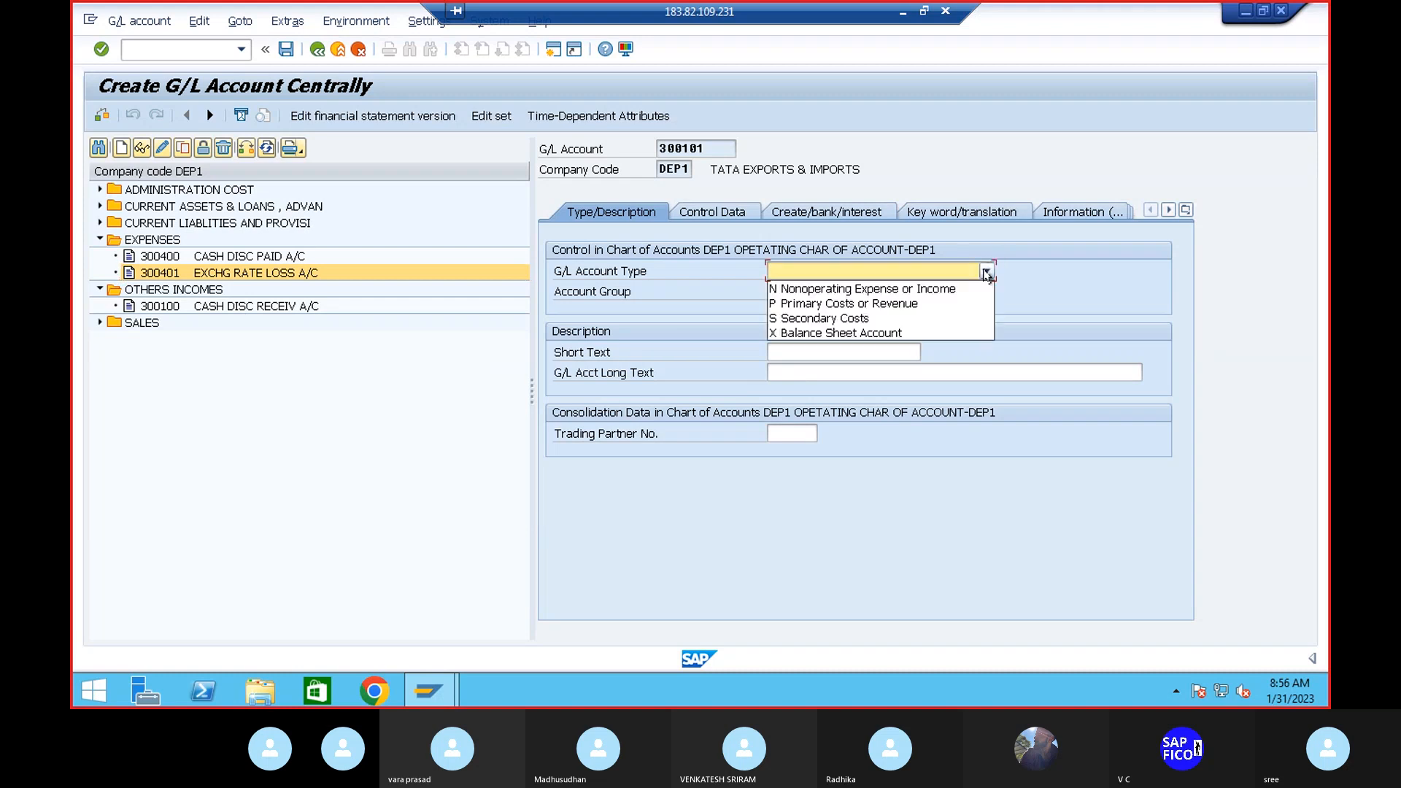
pyautogui.click(883, 304)
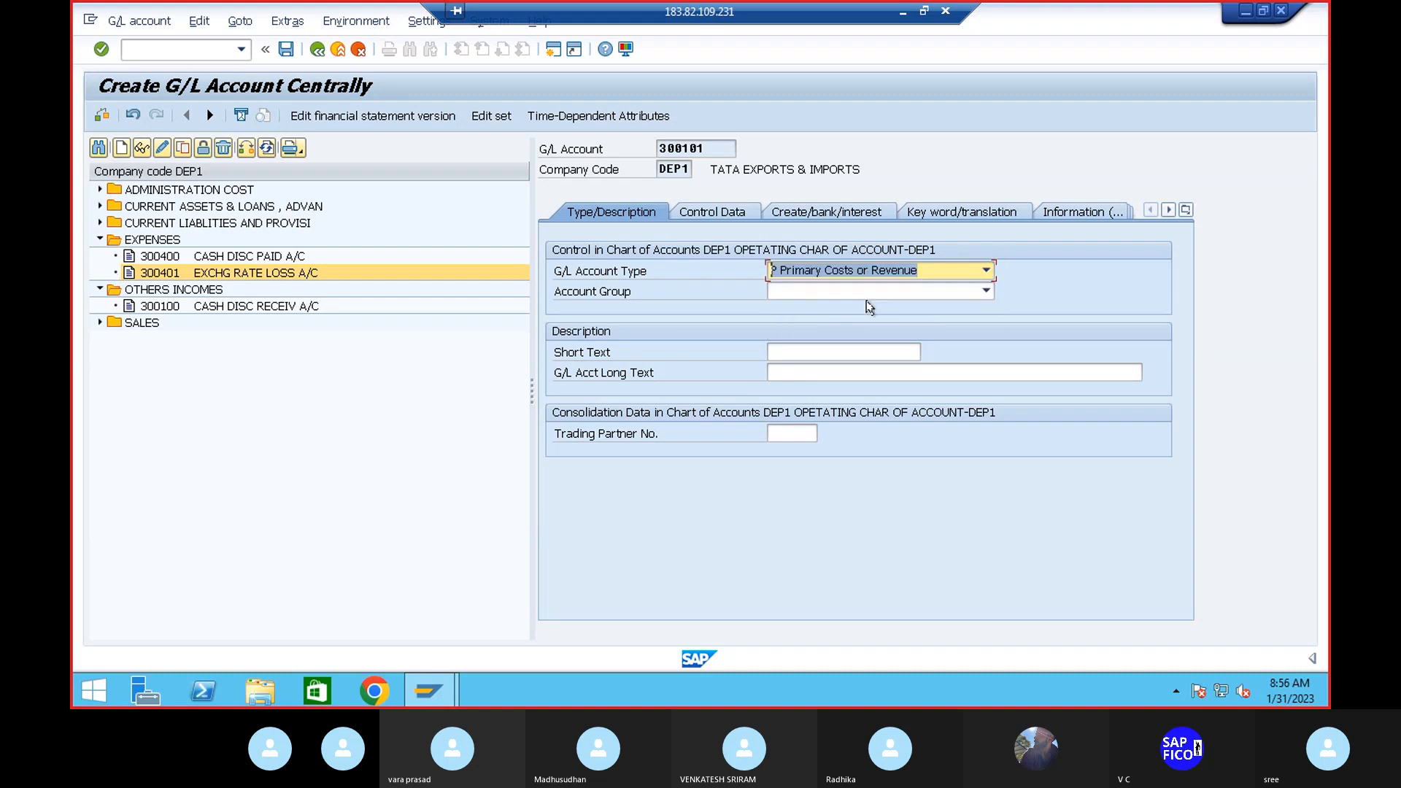
pyautogui.click(985, 292)
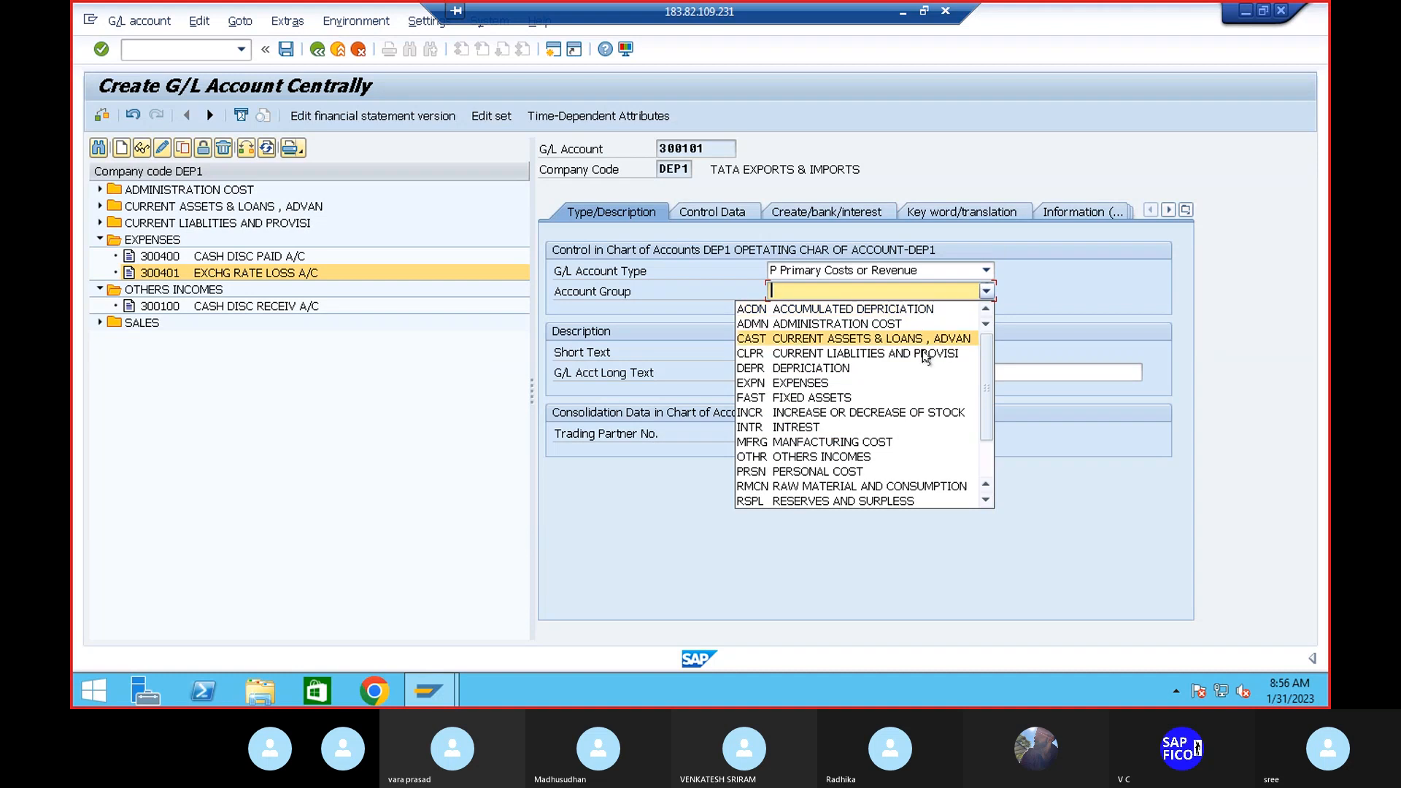
pyautogui.click(861, 456)
# Enter EXCHG RATE GAIN A/C as both the short text and the long text of account 300101
pyautogui.click(816, 354)
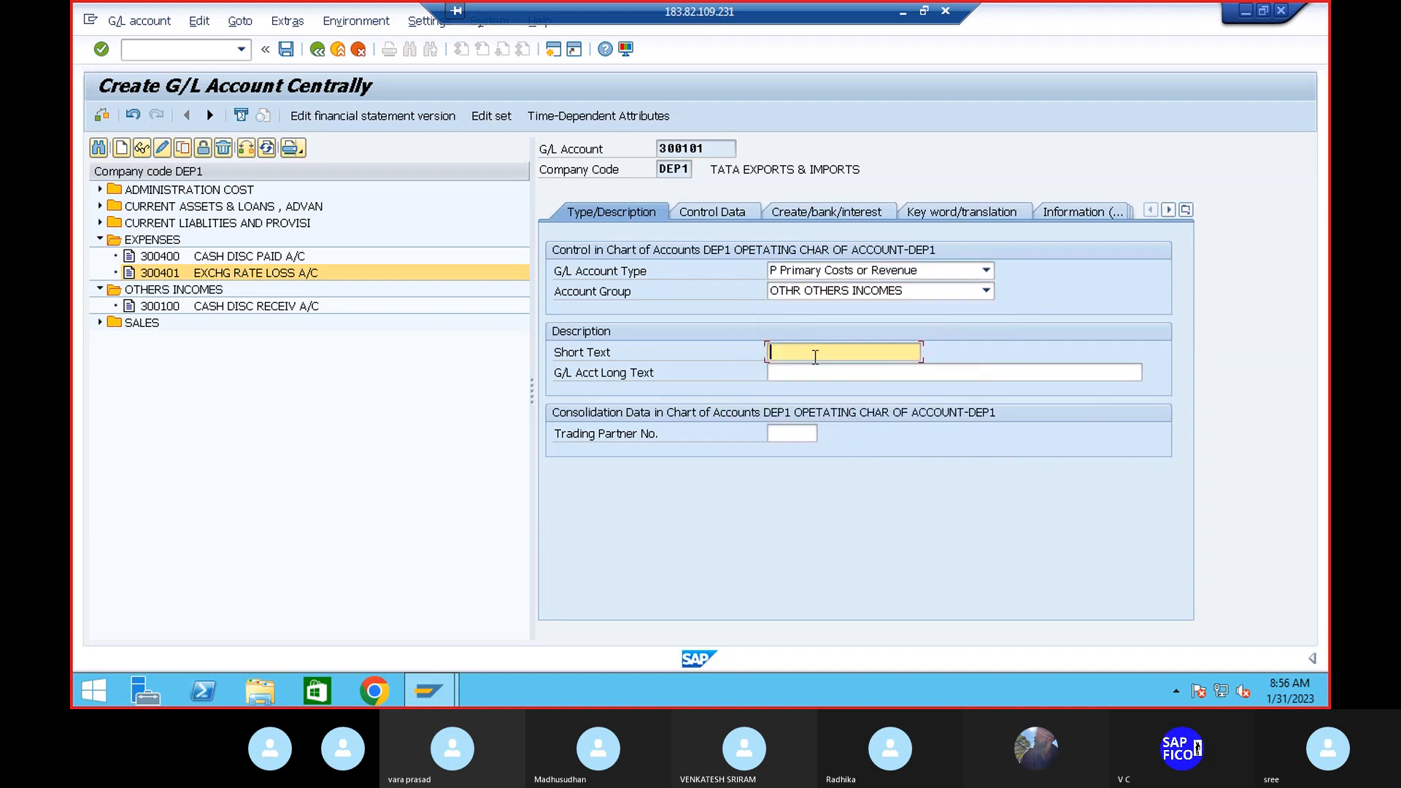
pyautogui.write('EXCH')
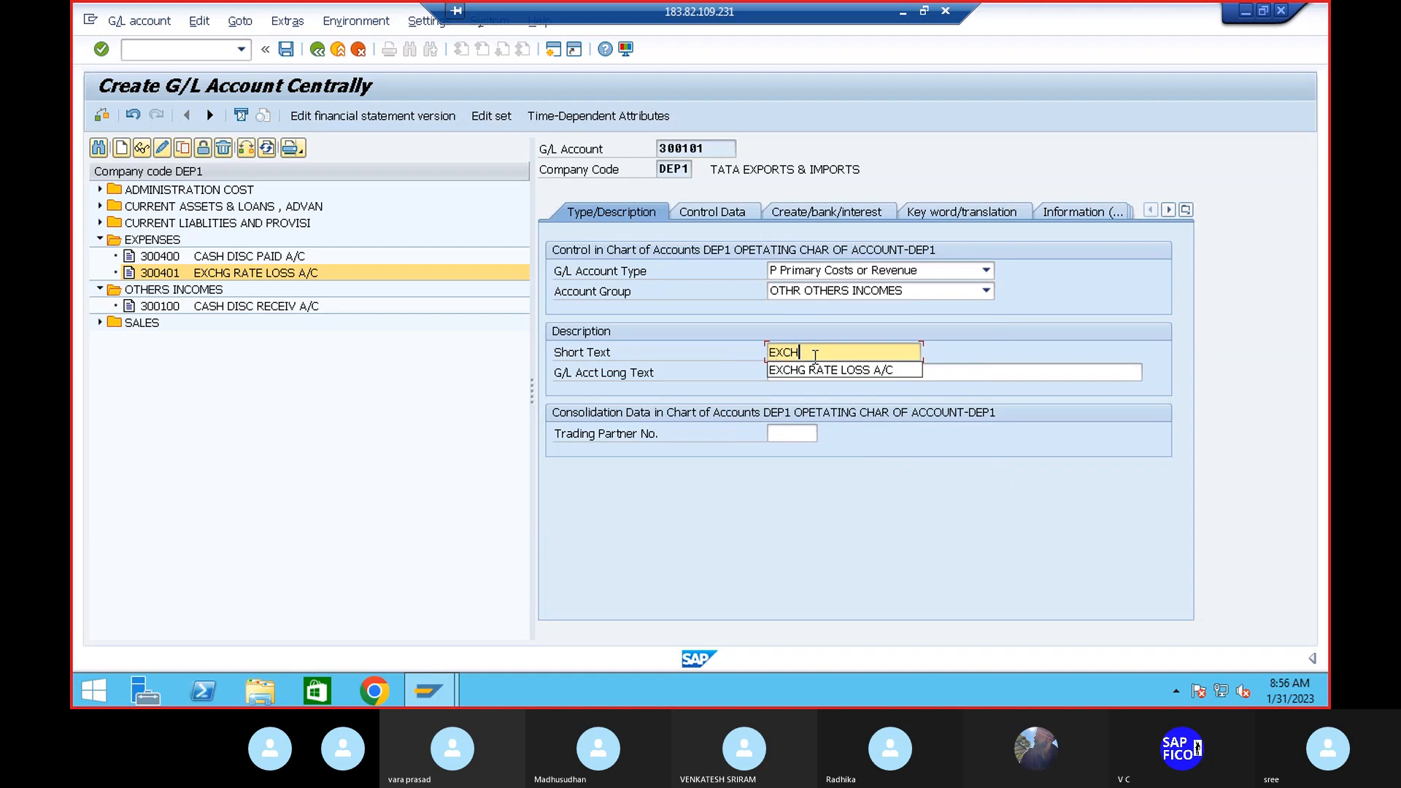
pyautogui.write('G RATE GAI')
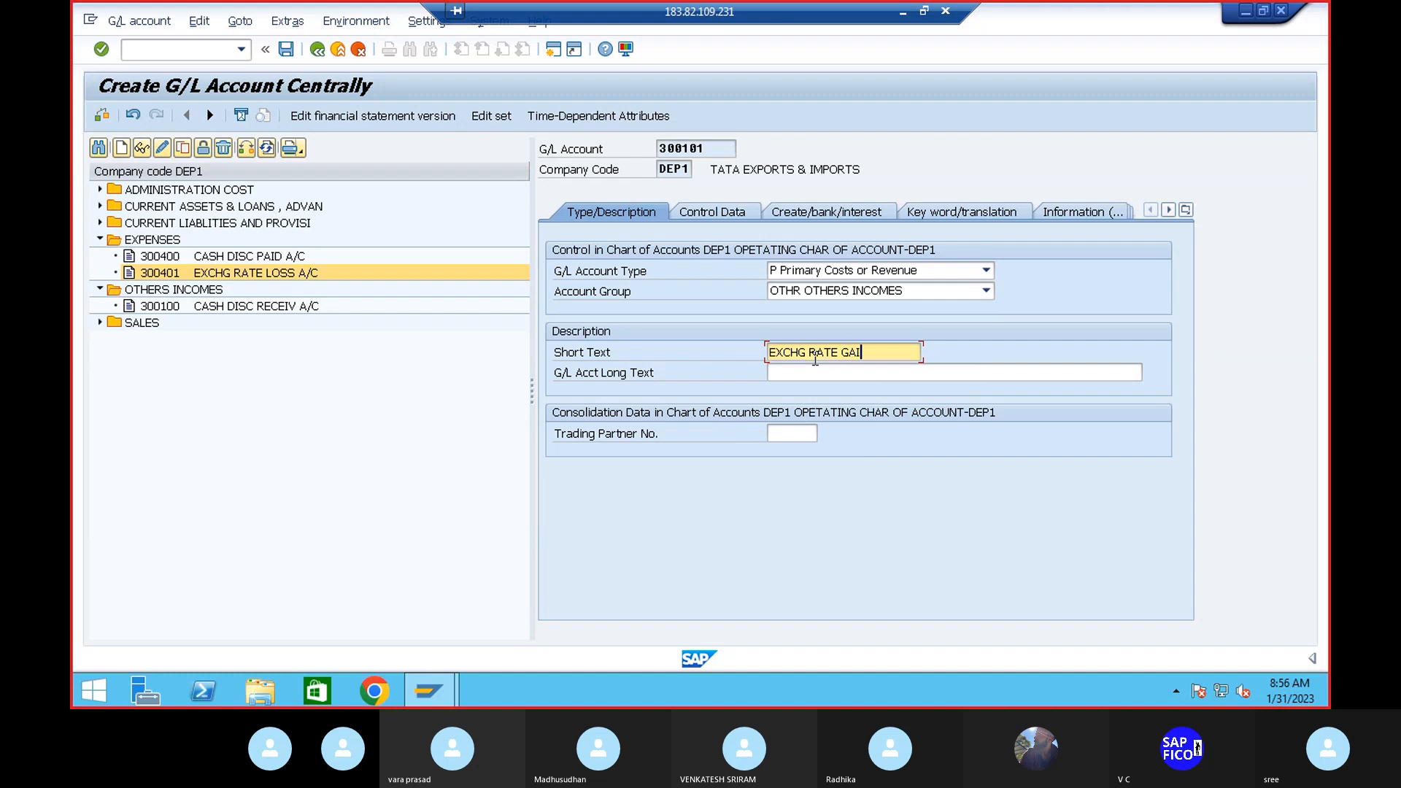
pyautogui.write('N A/C')
pyautogui.click(827, 373)
pyautogui.write('EX')
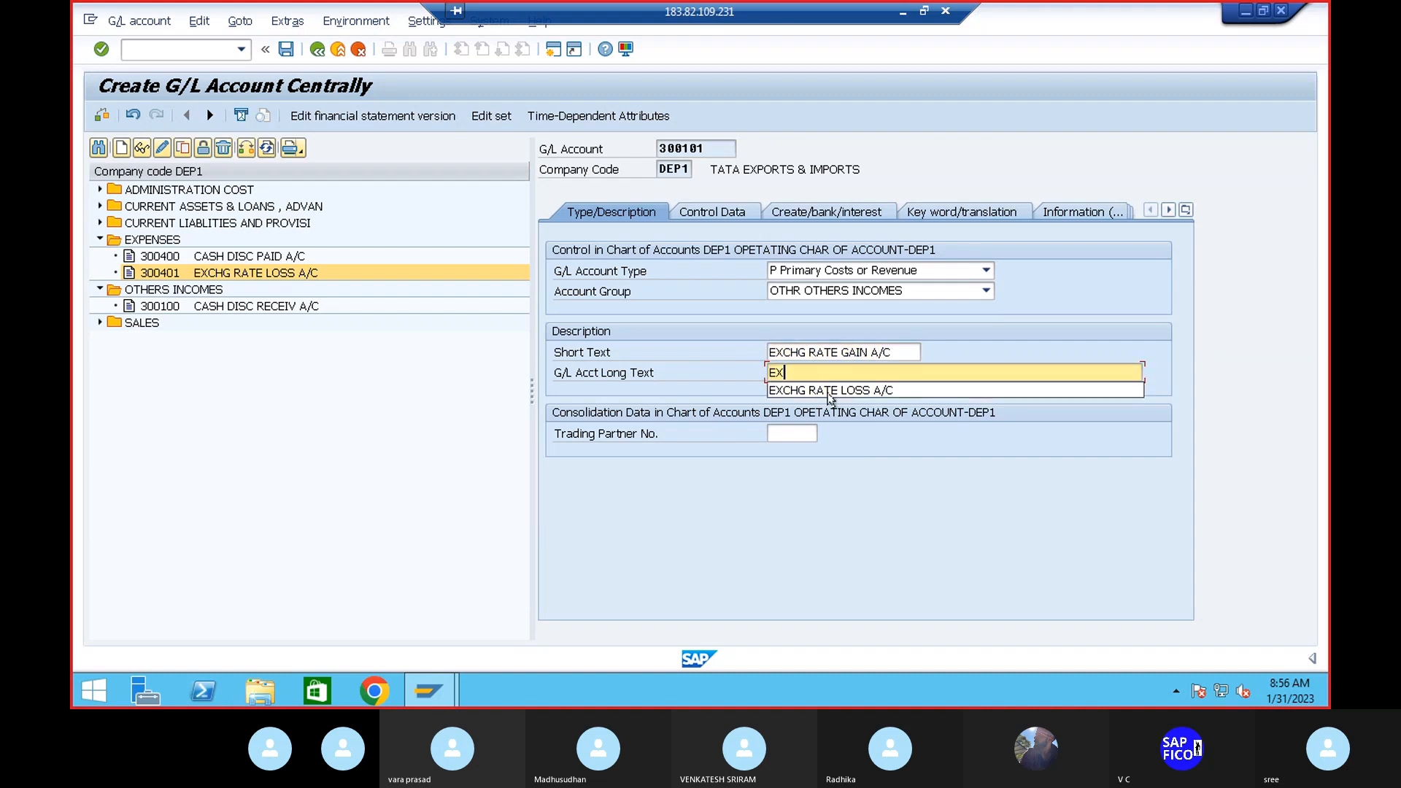
pyautogui.write('CHG RATE GAIN A/C')
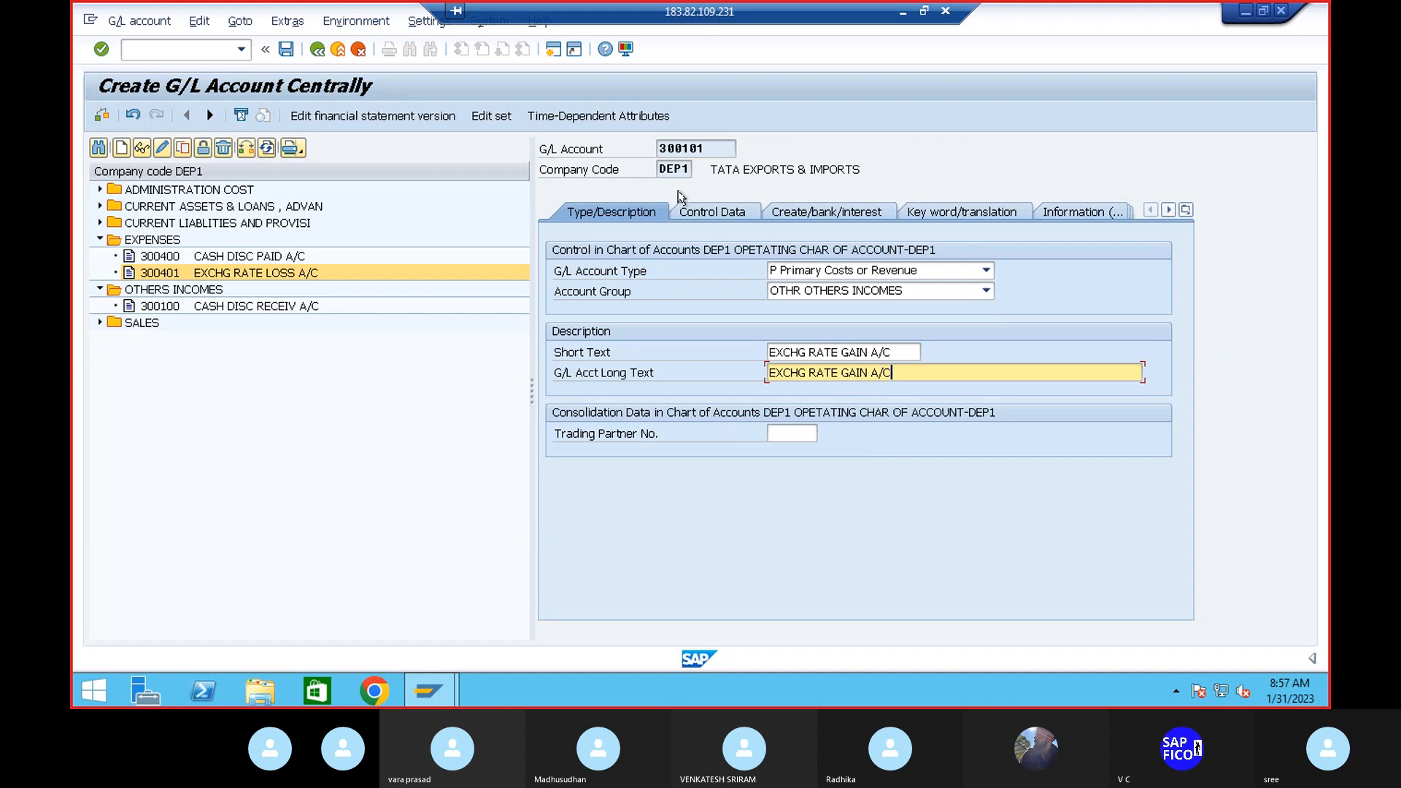
# Set the sort key of account 300101 to 001 Posting date in its control data
pyautogui.click(696, 214)
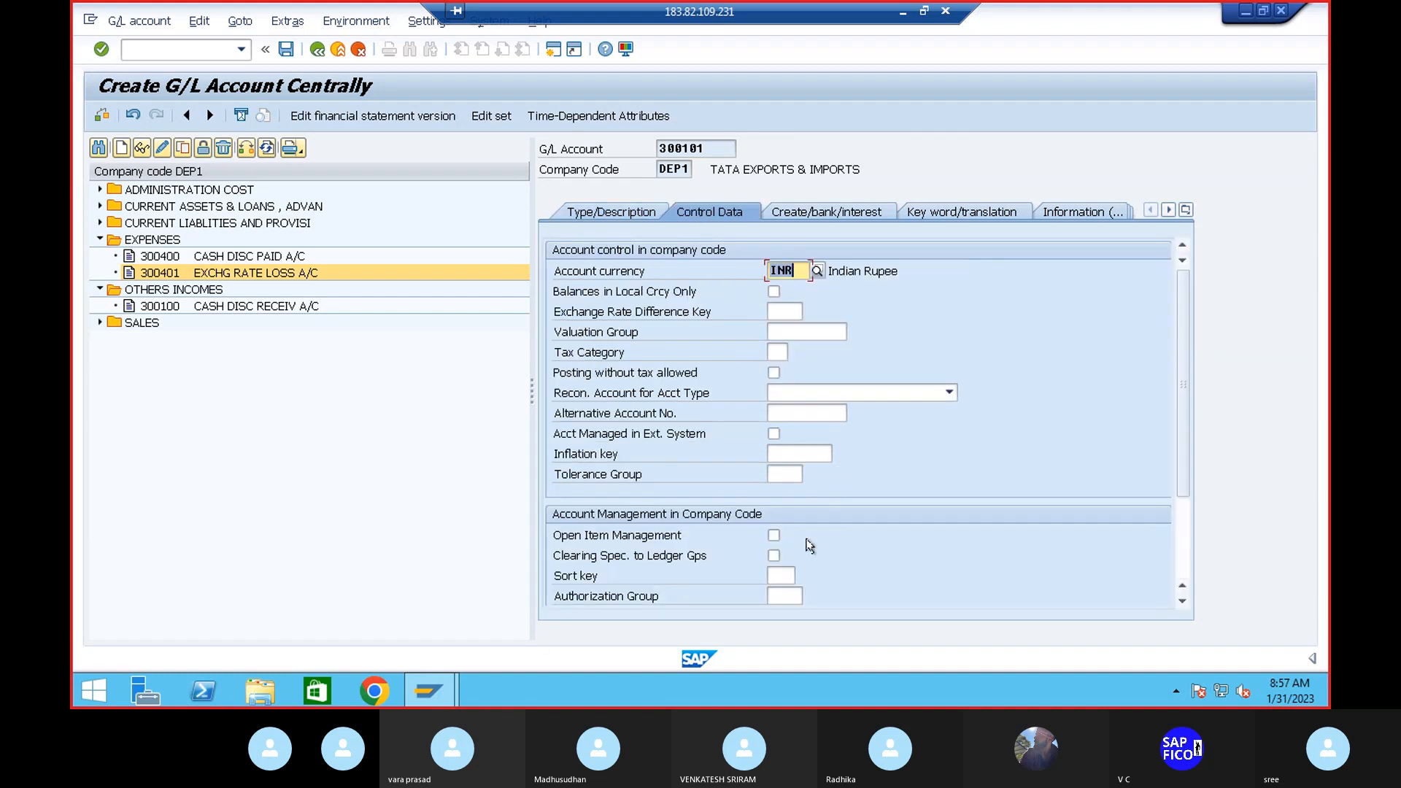
pyautogui.click(779, 576)
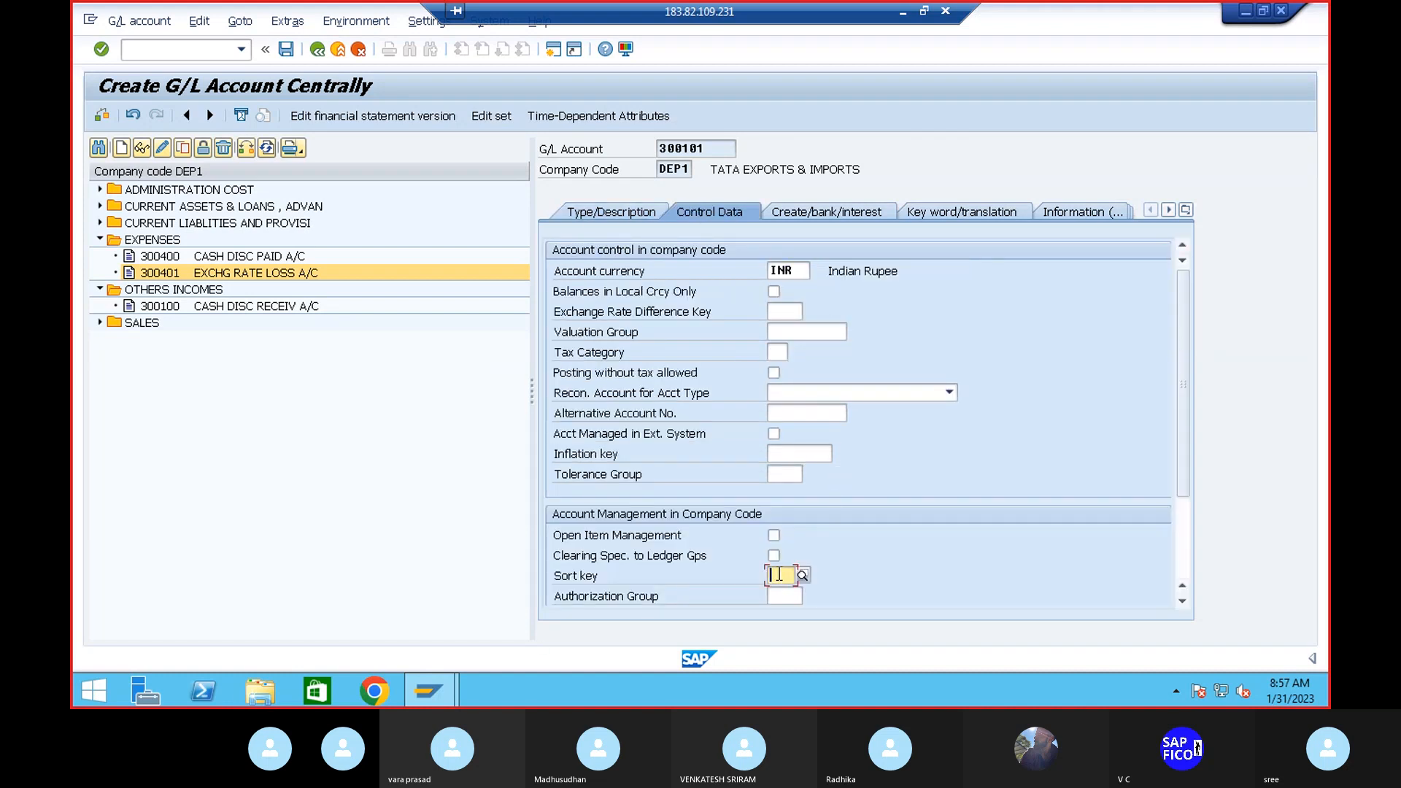
pyautogui.write('001')
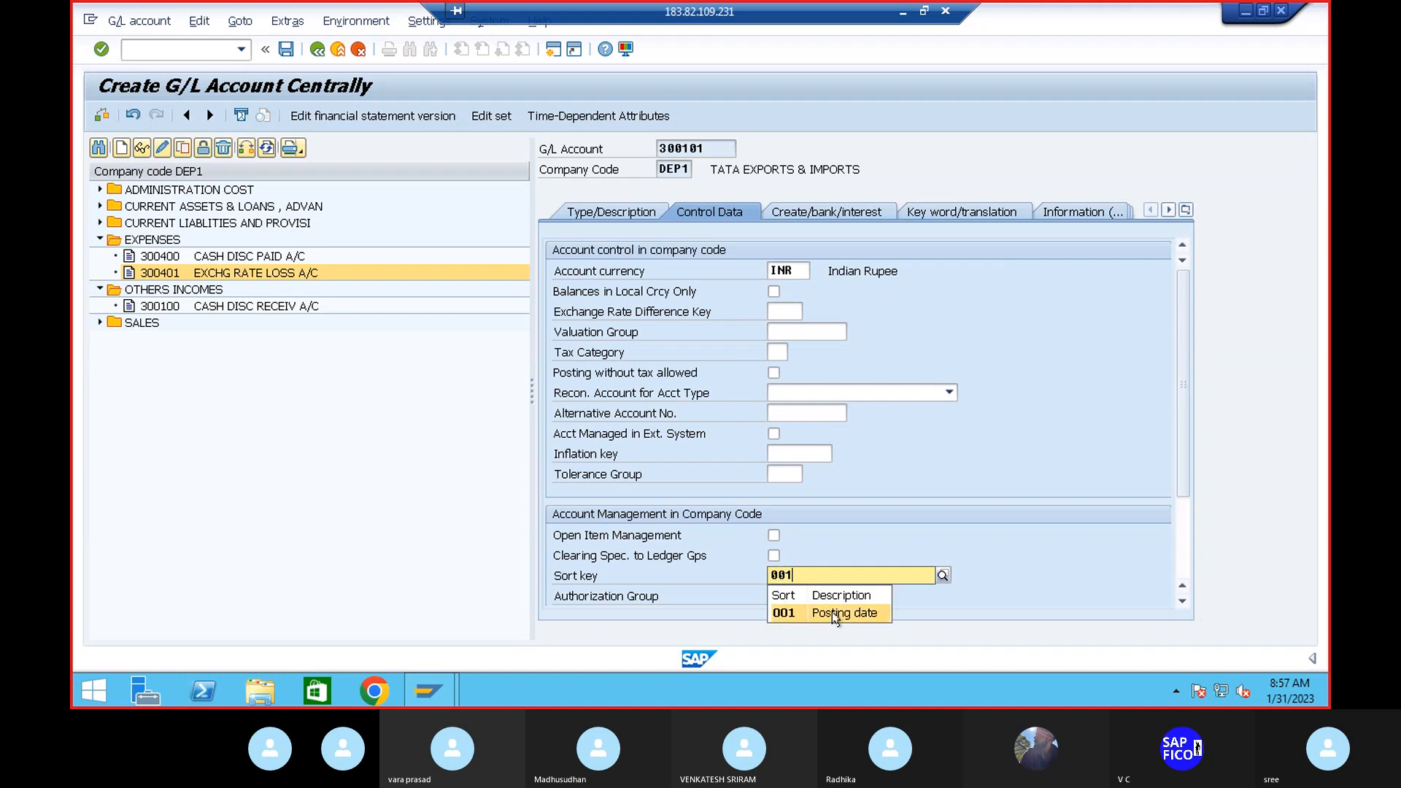
pyautogui.click(836, 616)
# Assign field status group G001 to account 300101 and save the account
pyautogui.click(809, 216)
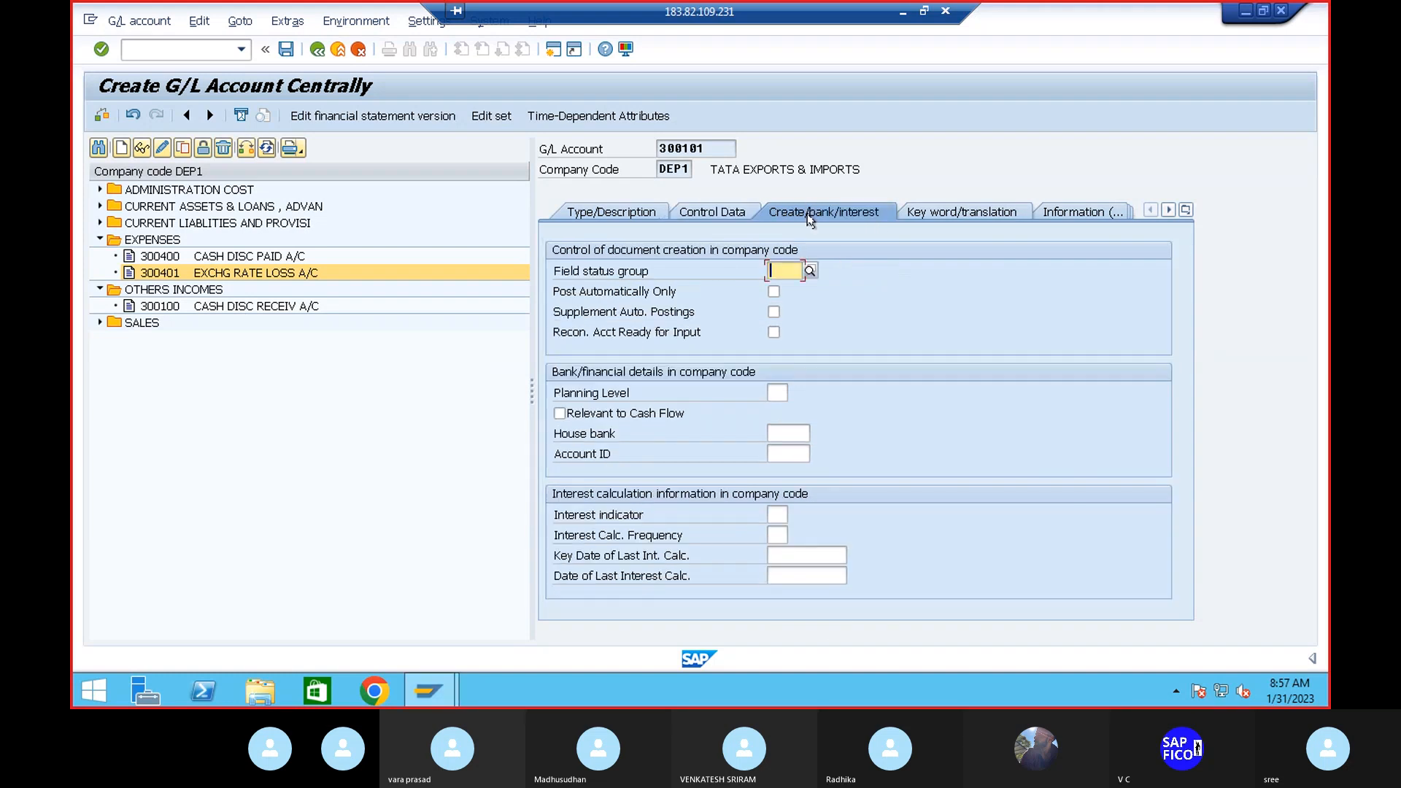
pyautogui.write('G001')
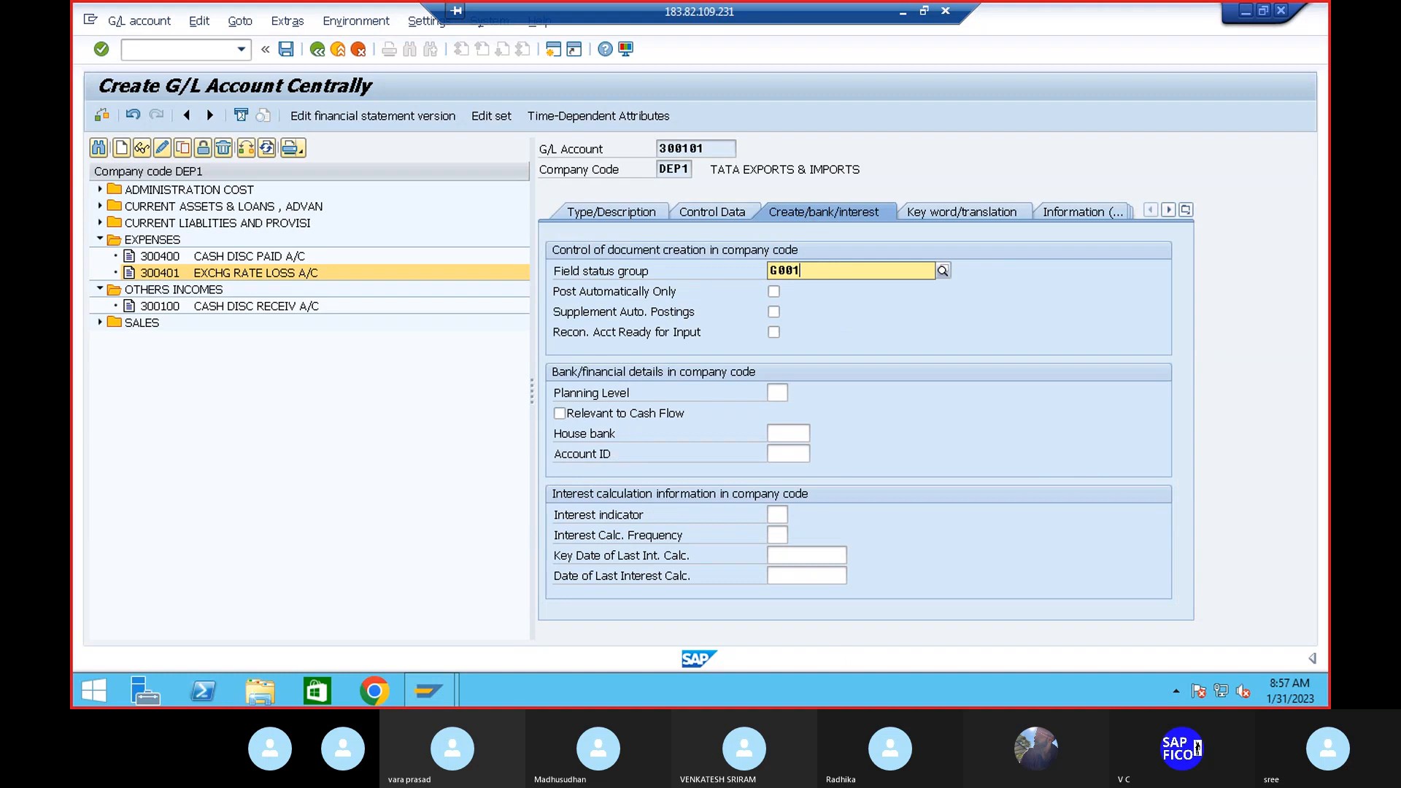
pyautogui.click(836, 311)
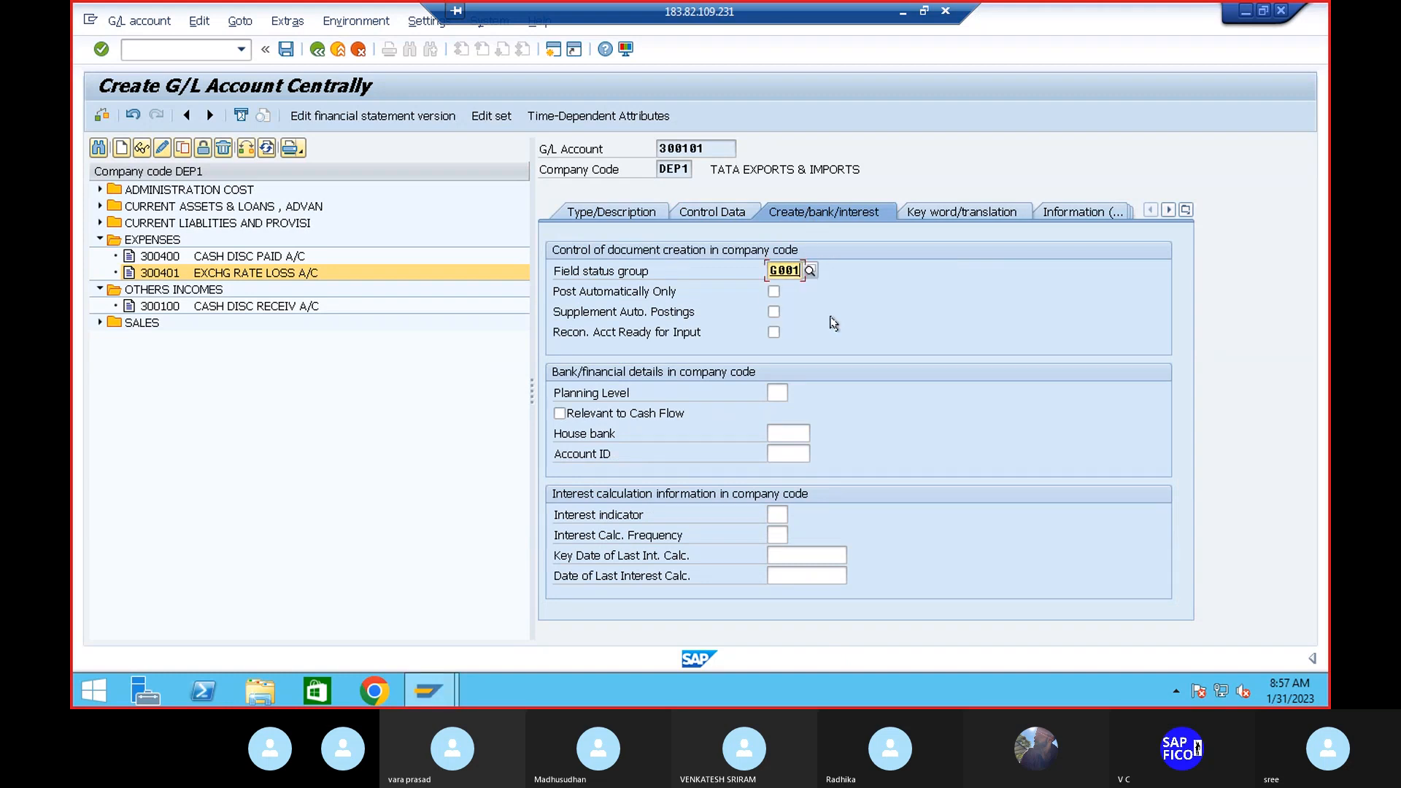
pyautogui.press('Return')
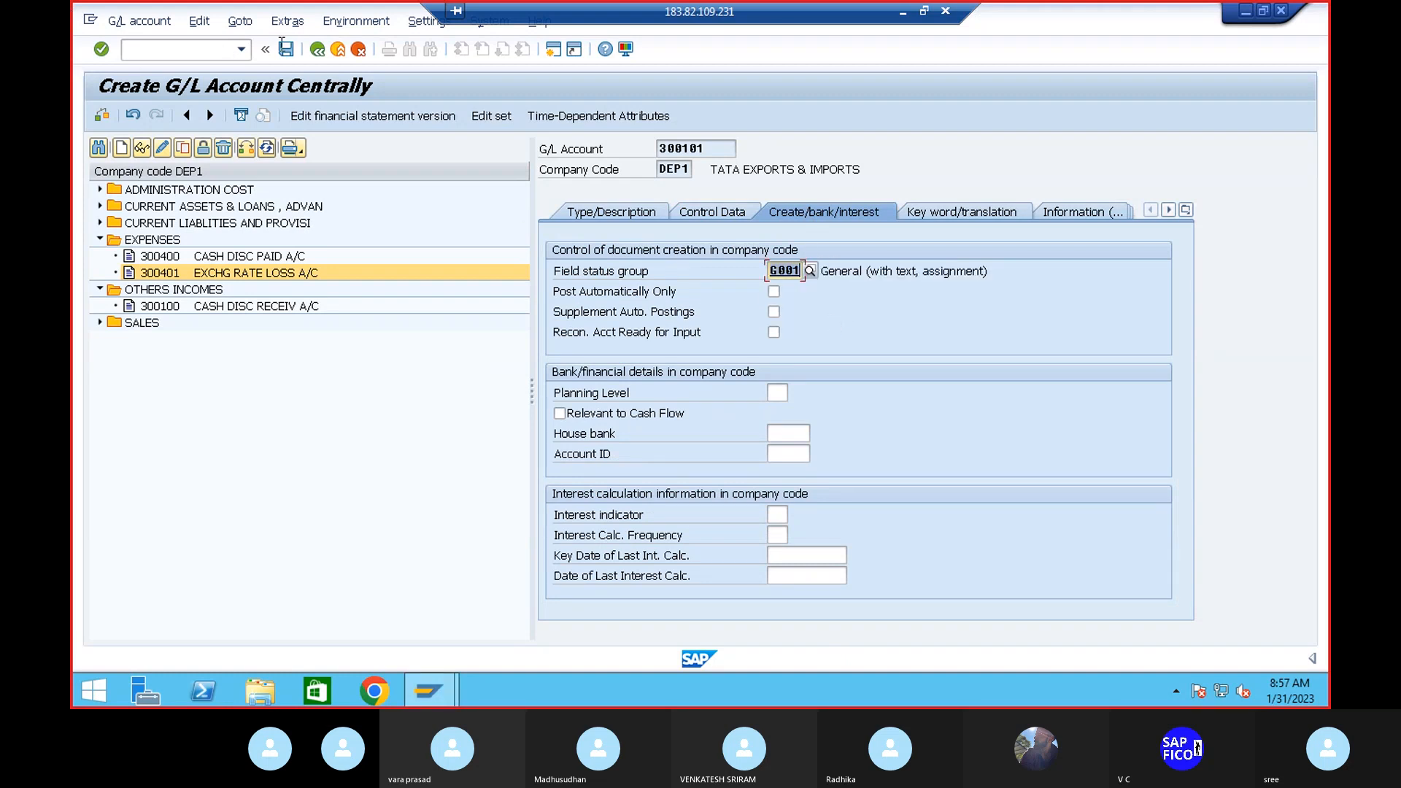
pyautogui.click(285, 49)
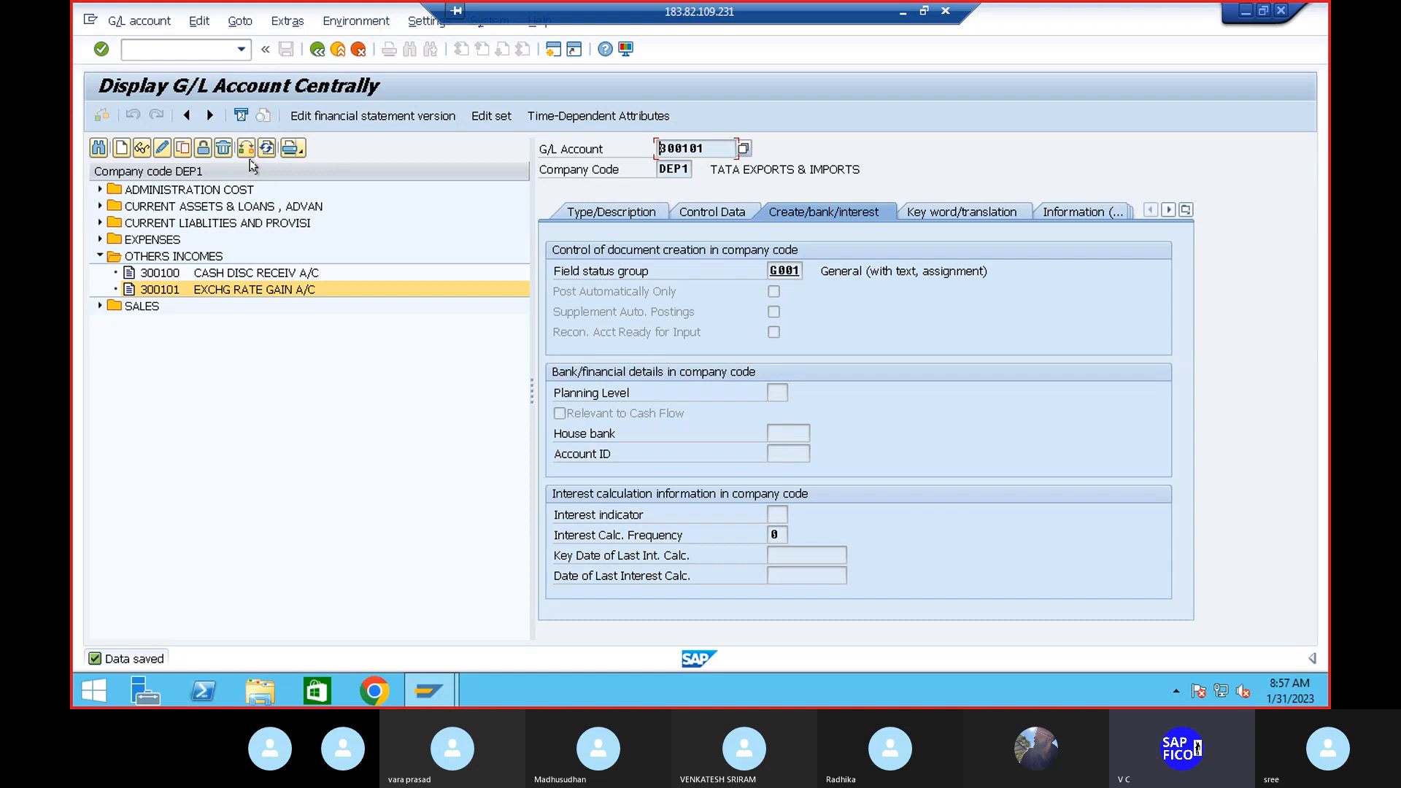
# Leave G/L account maintenance and open transaction OBA1 for the automatic posting procedures of exchange rate differences
pyautogui.click(140, 52)
pyautogui.write('/n')
pyautogui.press('Return')
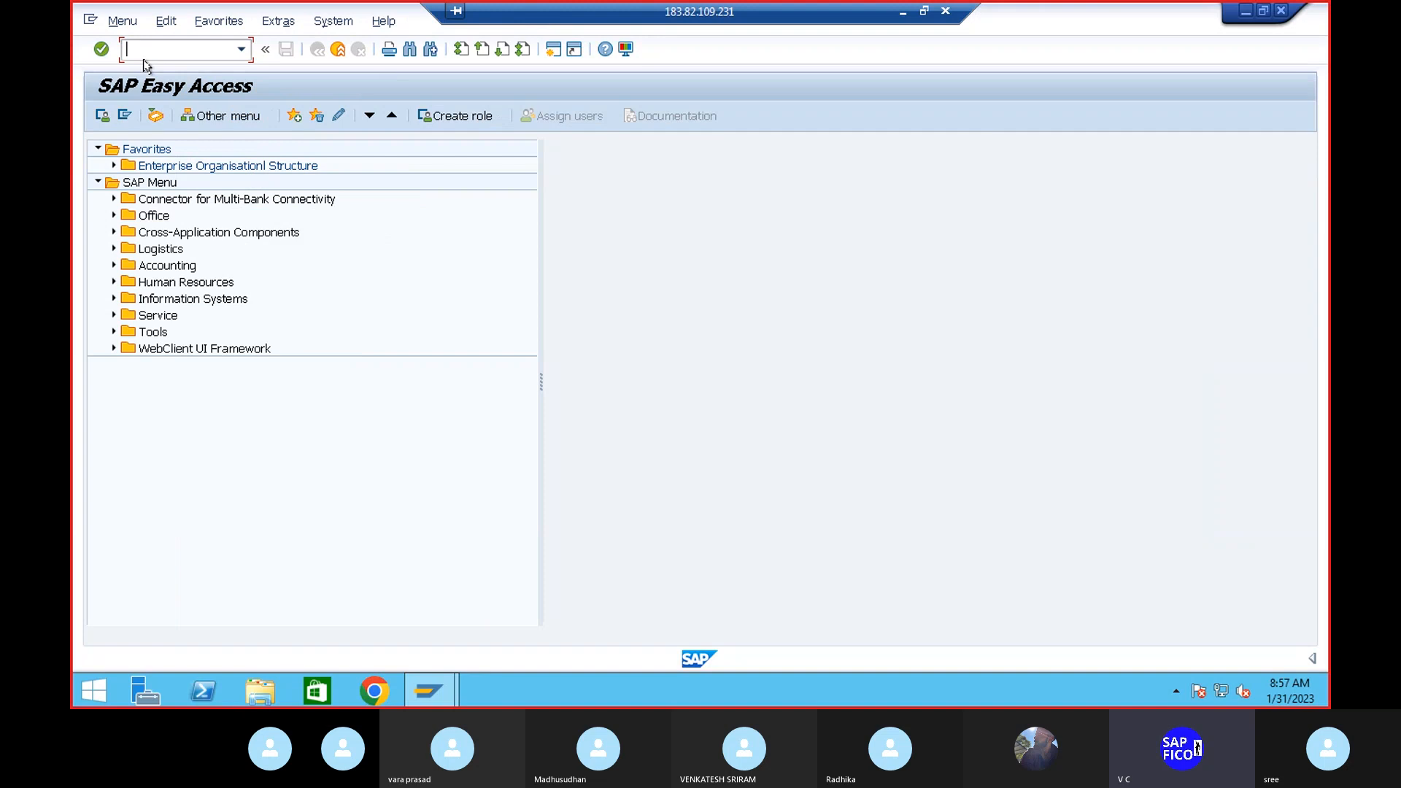
pyautogui.write('OBA1')
pyautogui.press('Return')
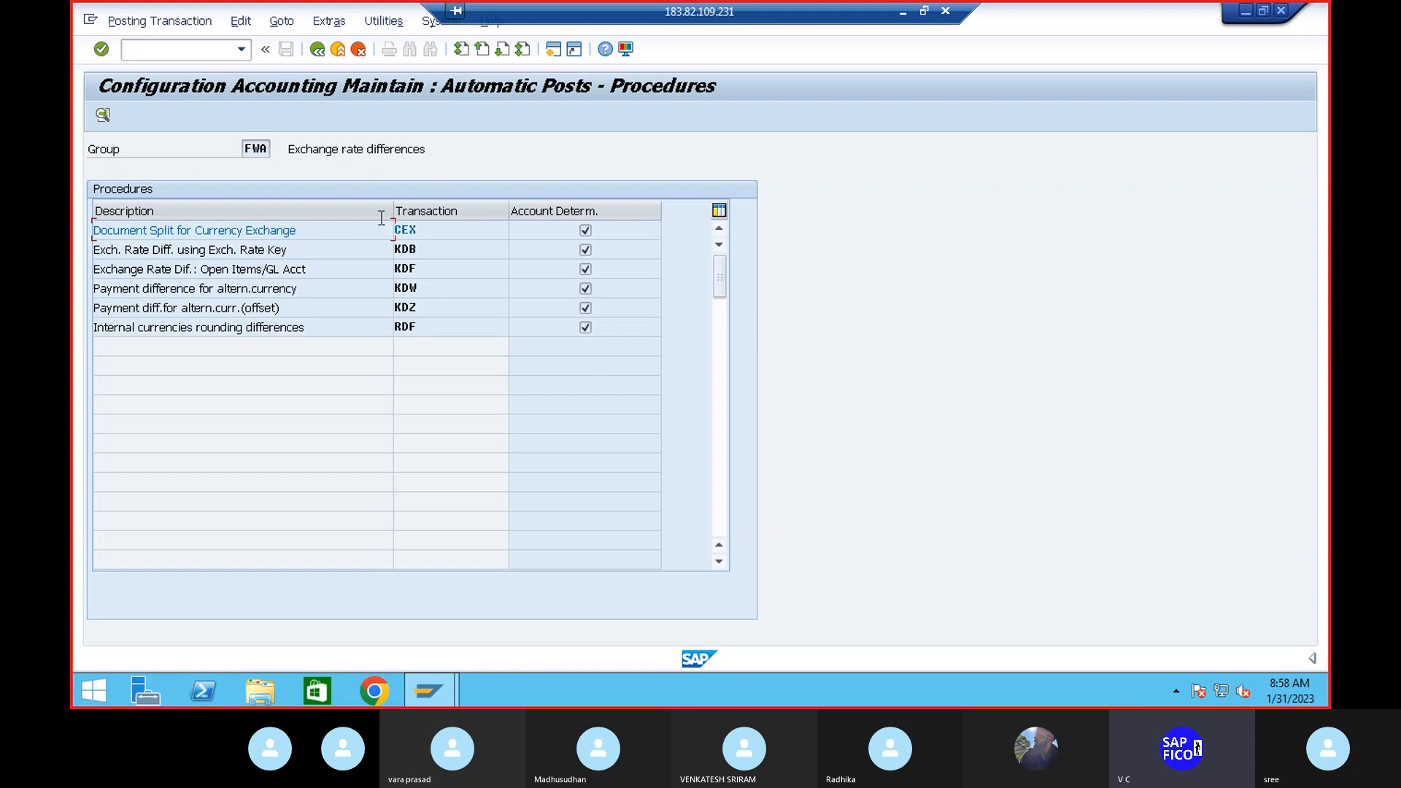
# Open the CEX procedure for chart of accounts DEP1 and view its posting keys without saving the rules
pyautogui.doubleClick(409, 229)
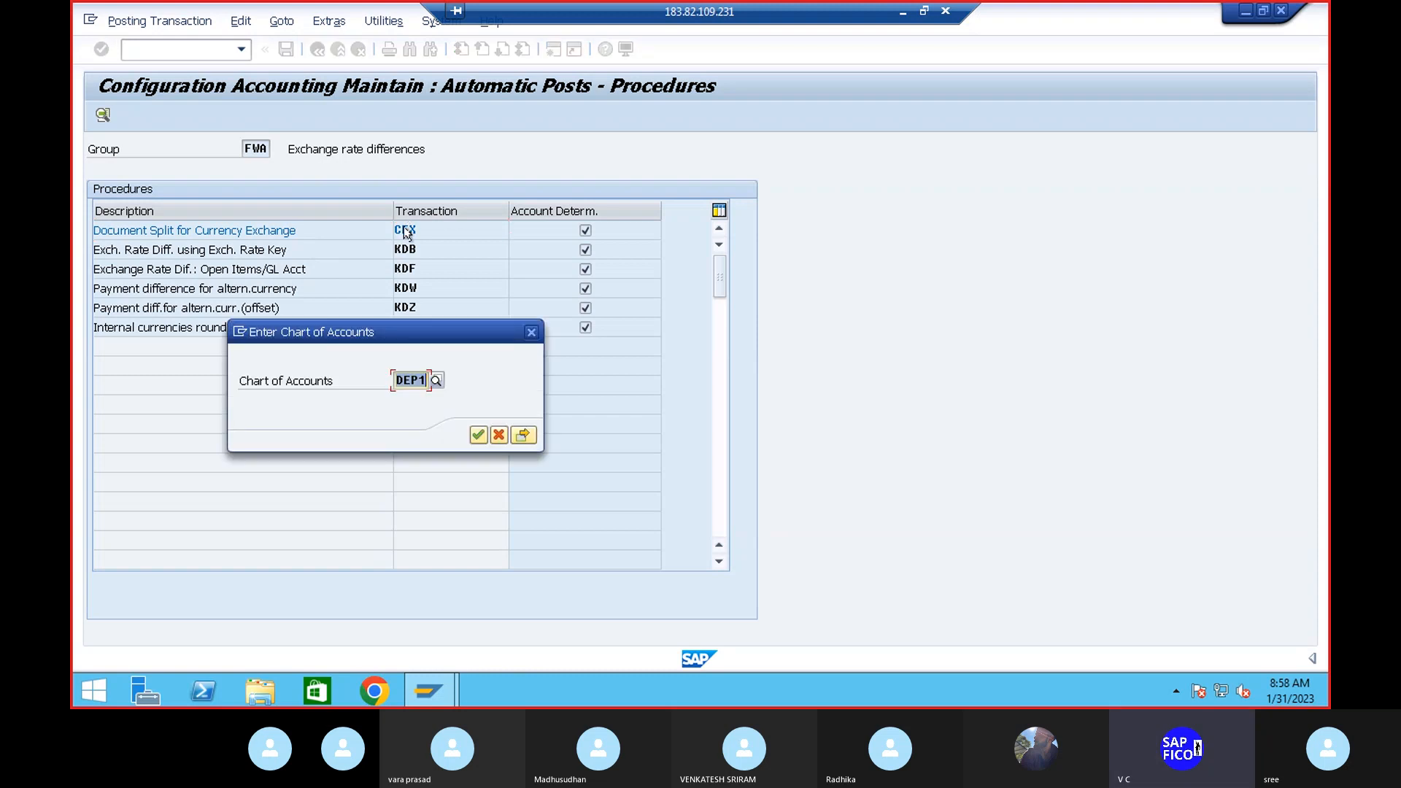
pyautogui.click(478, 436)
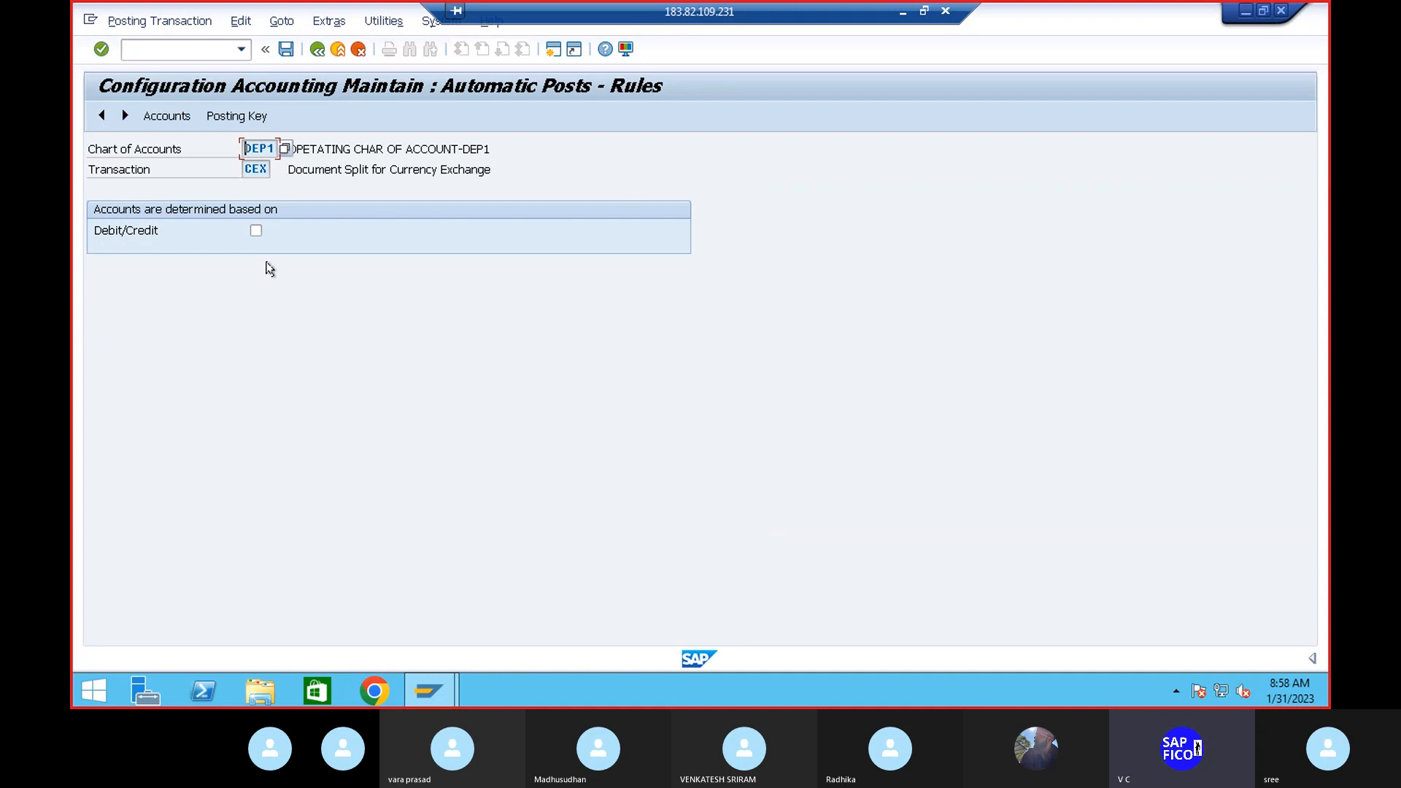
pyautogui.click(223, 115)
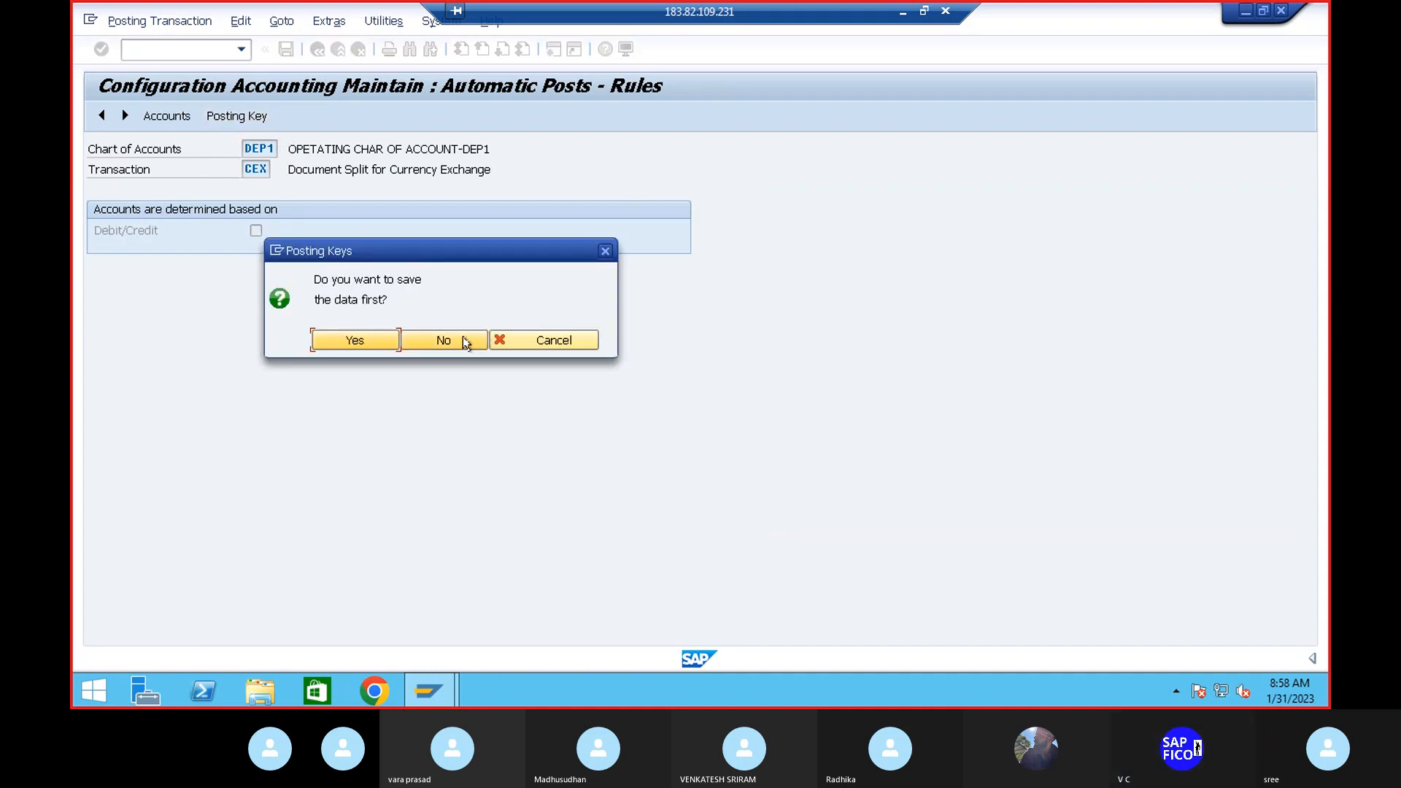
pyautogui.click(466, 342)
# Save the CEX account determination rules without the Debit/Credit distinction and return to the procedures list
pyautogui.click(166, 119)
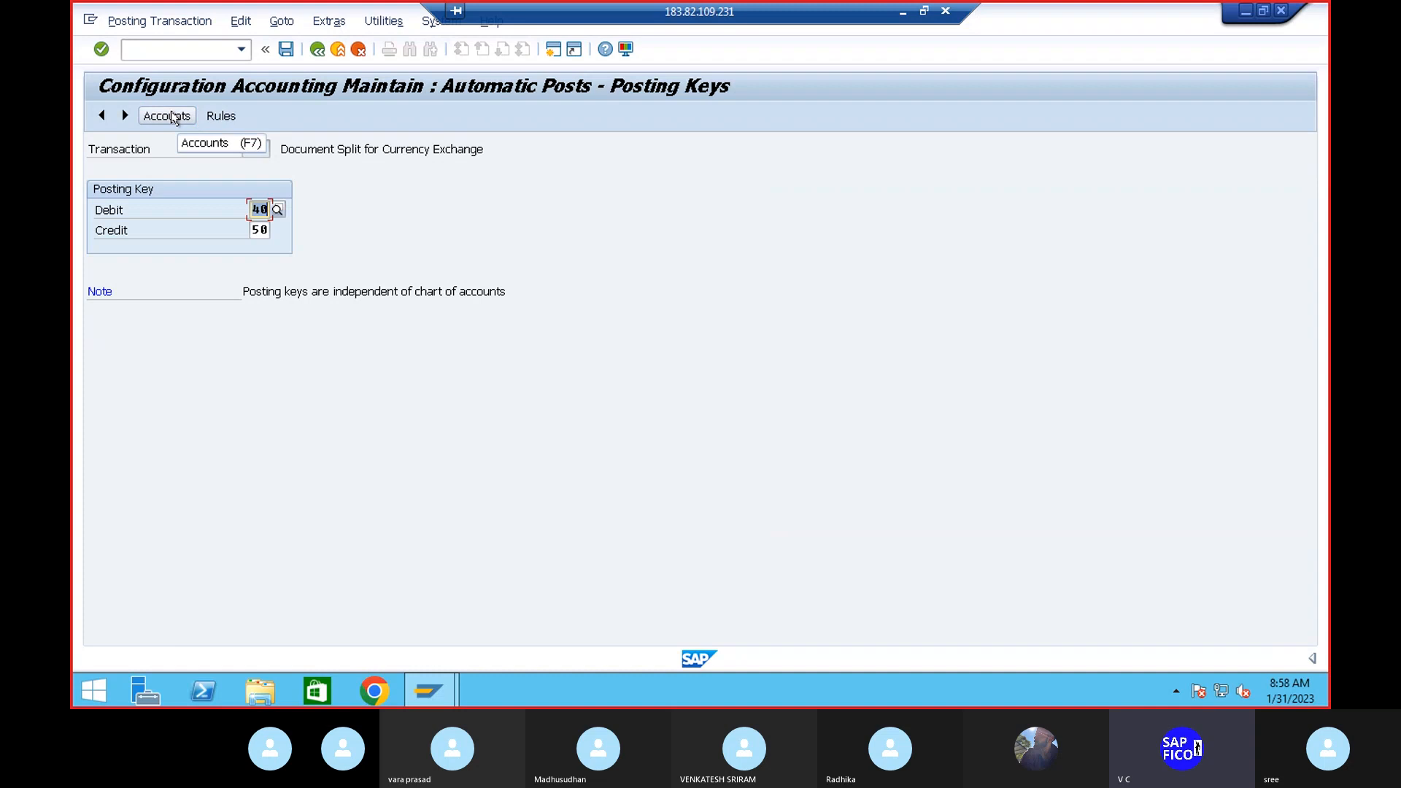
pyautogui.click(220, 116)
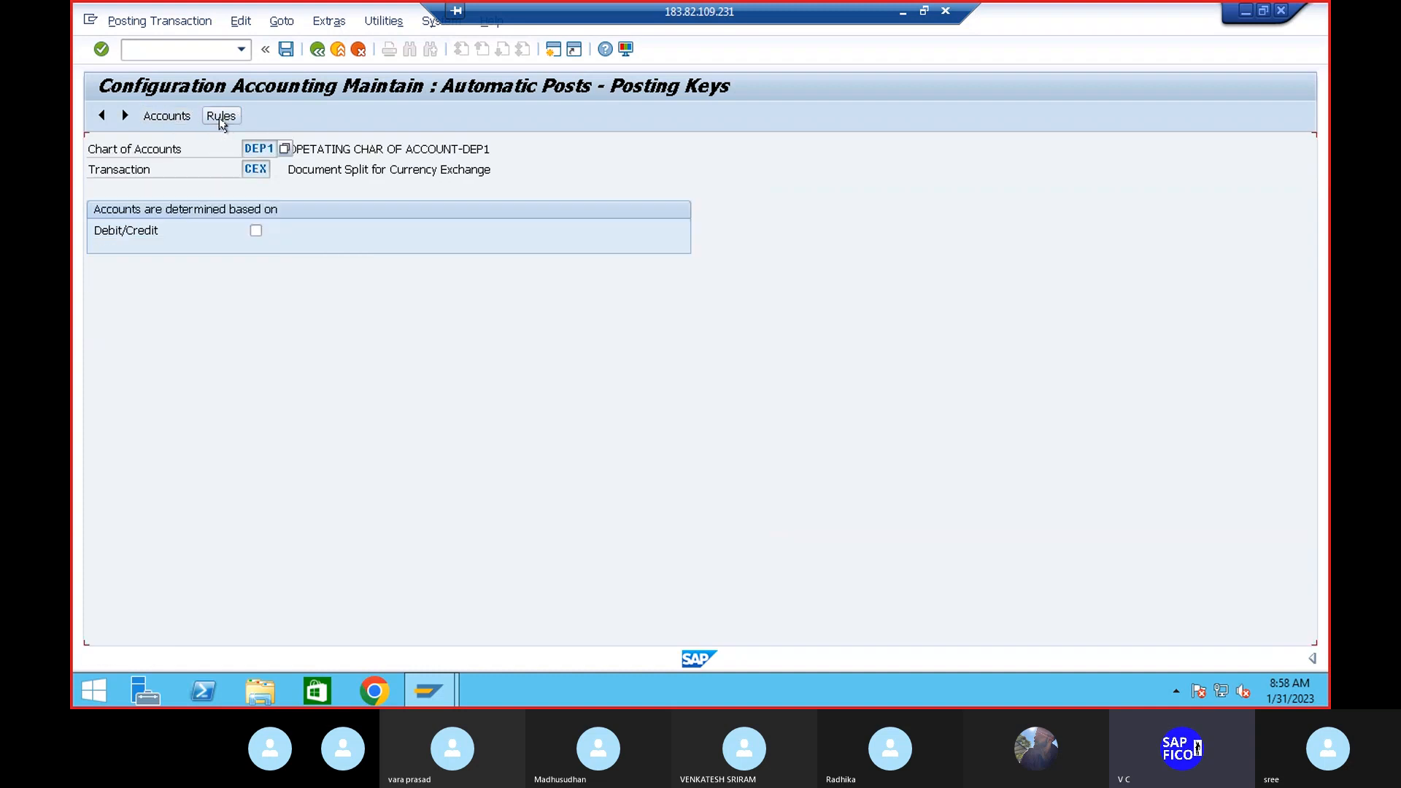
pyautogui.click(287, 49)
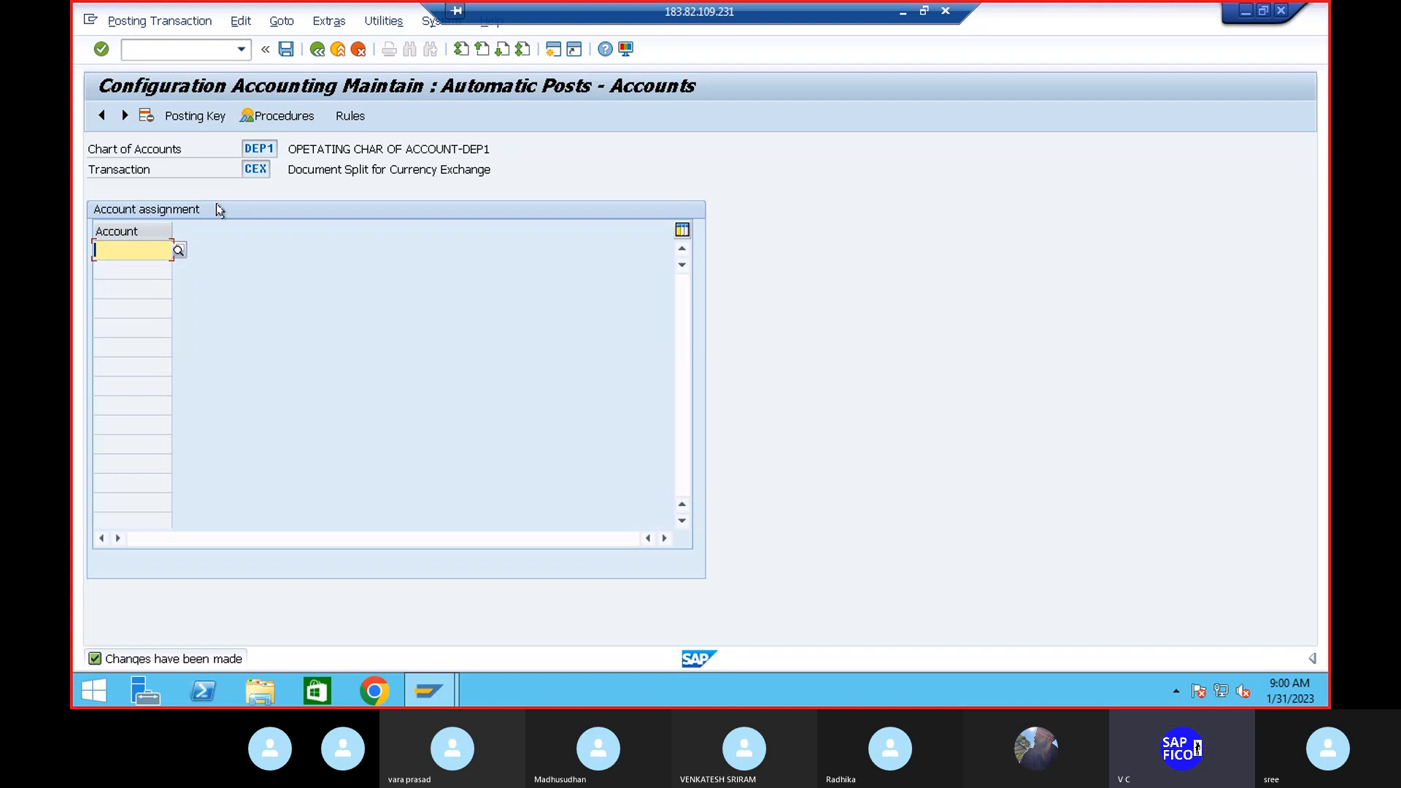
pyautogui.click(315, 51)
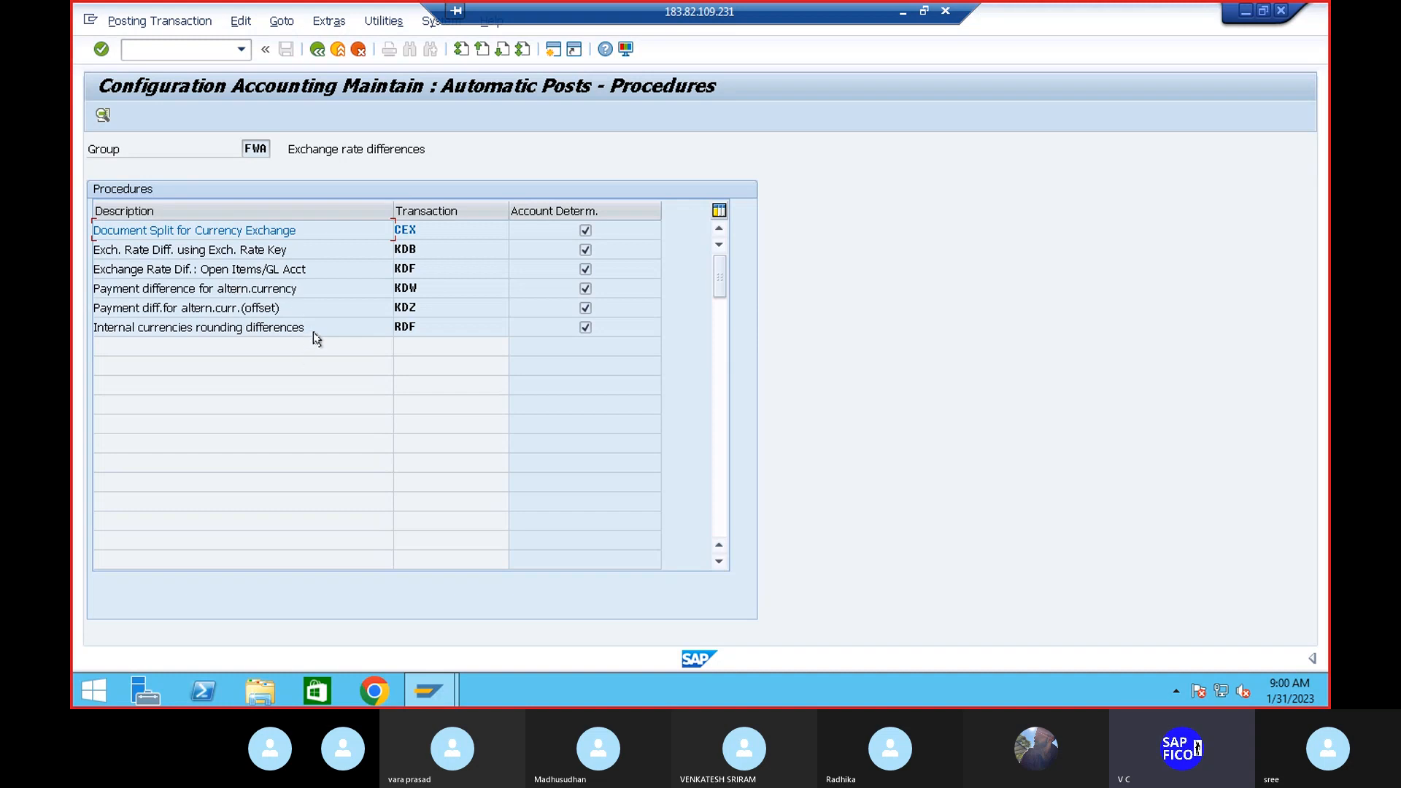
# In procedure KDB, add an entry for exchange rate key USD with 300401 EXCHG RATE LOSS A/C as expense account
pyautogui.doubleClick(406, 251)
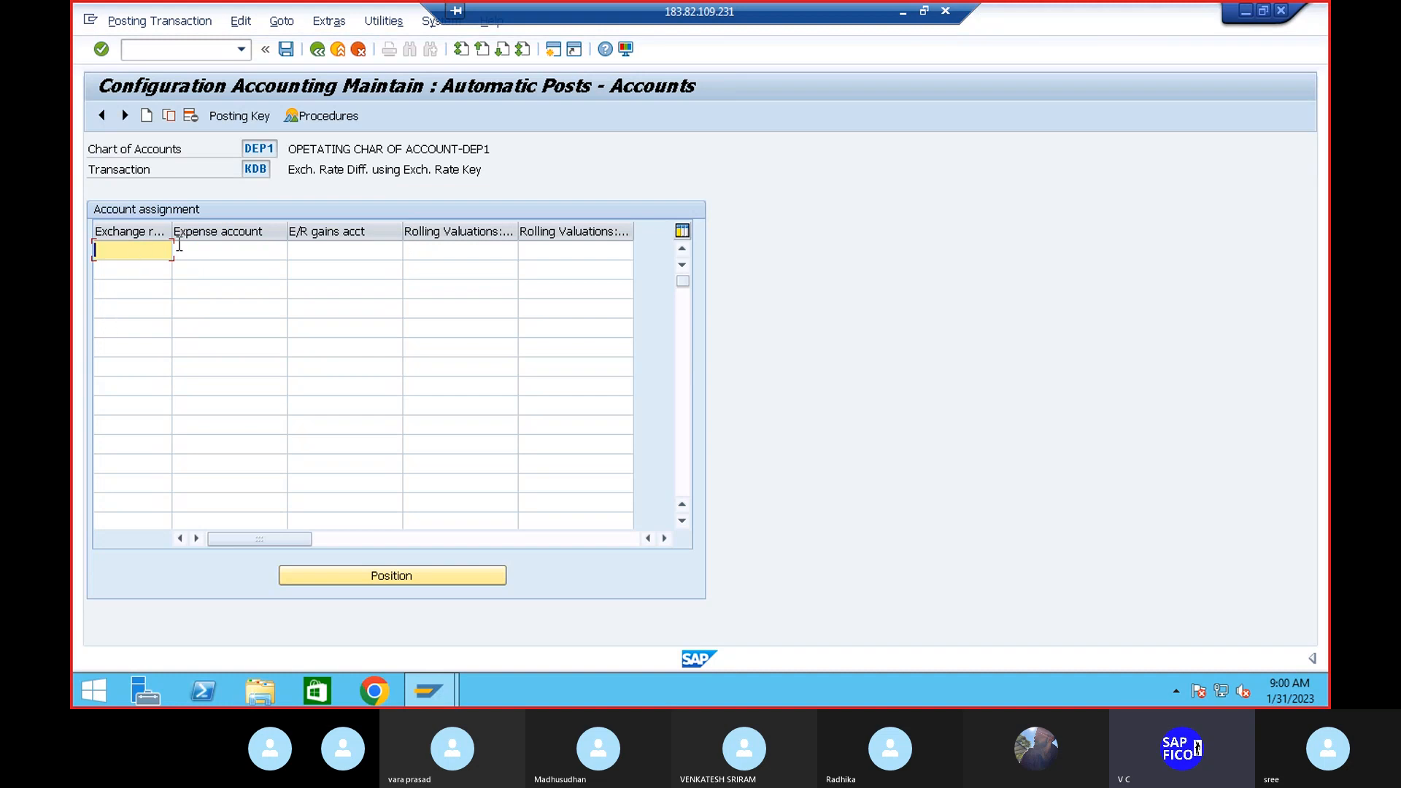
pyautogui.write('USD')
pyautogui.click(250, 253)
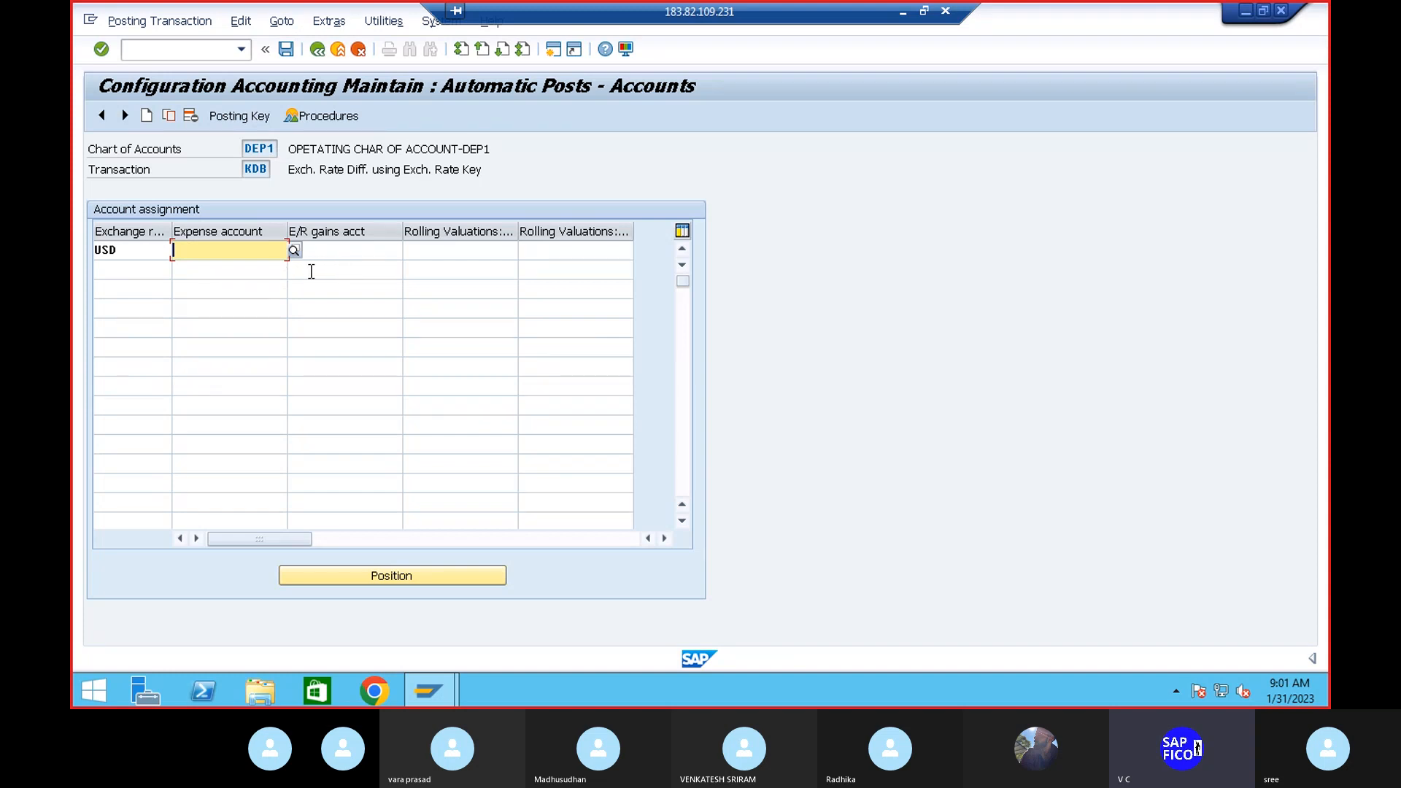
pyautogui.click(293, 250)
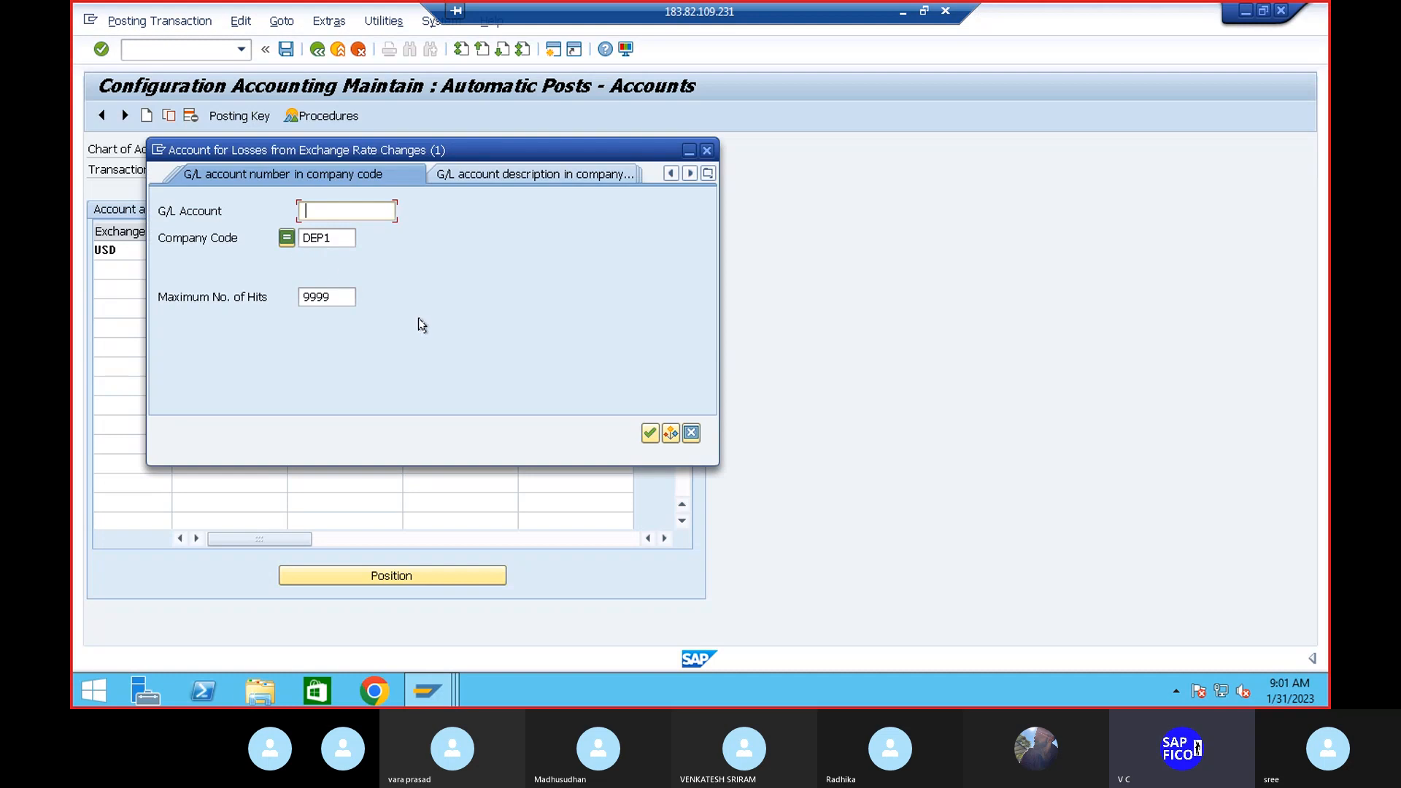
pyautogui.click(650, 433)
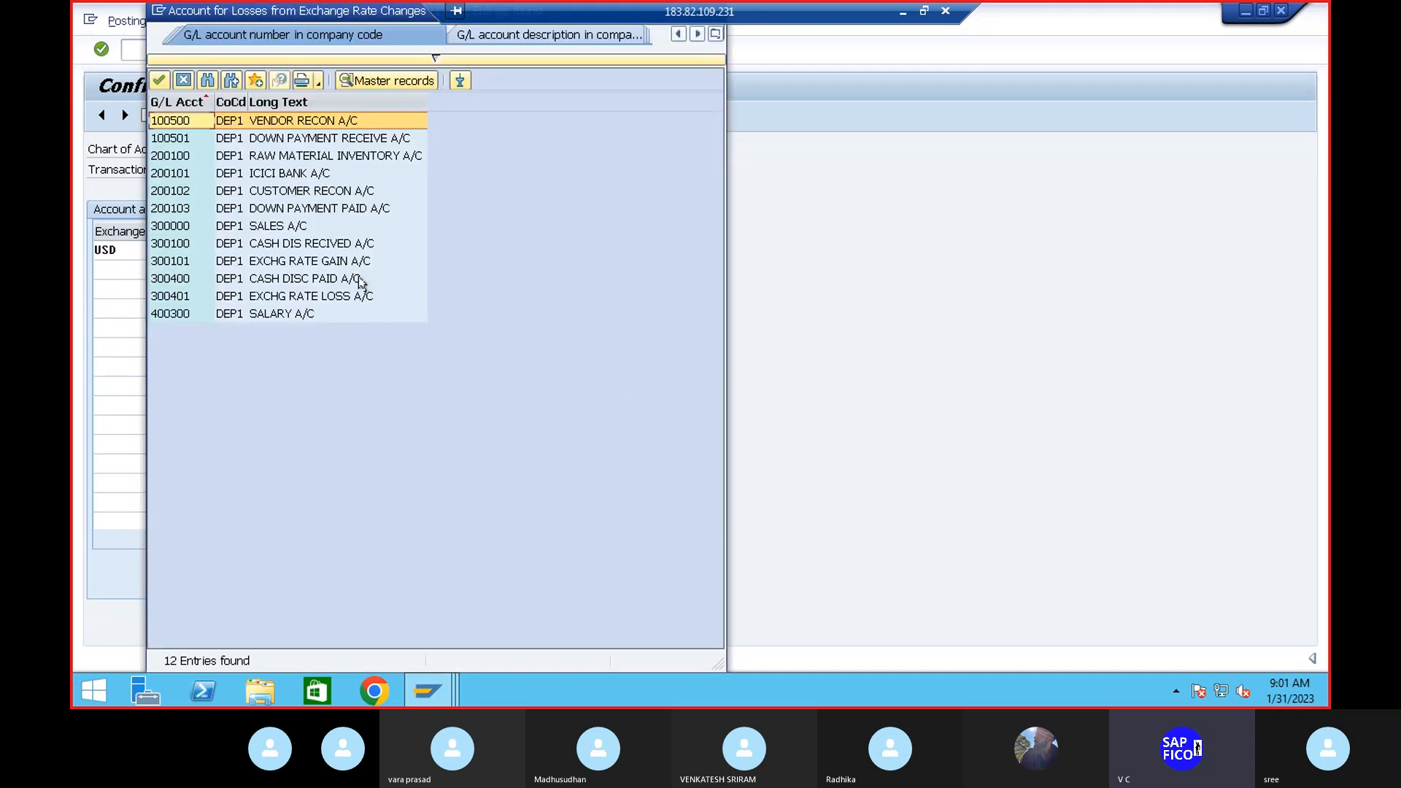
pyautogui.doubleClick(324, 296)
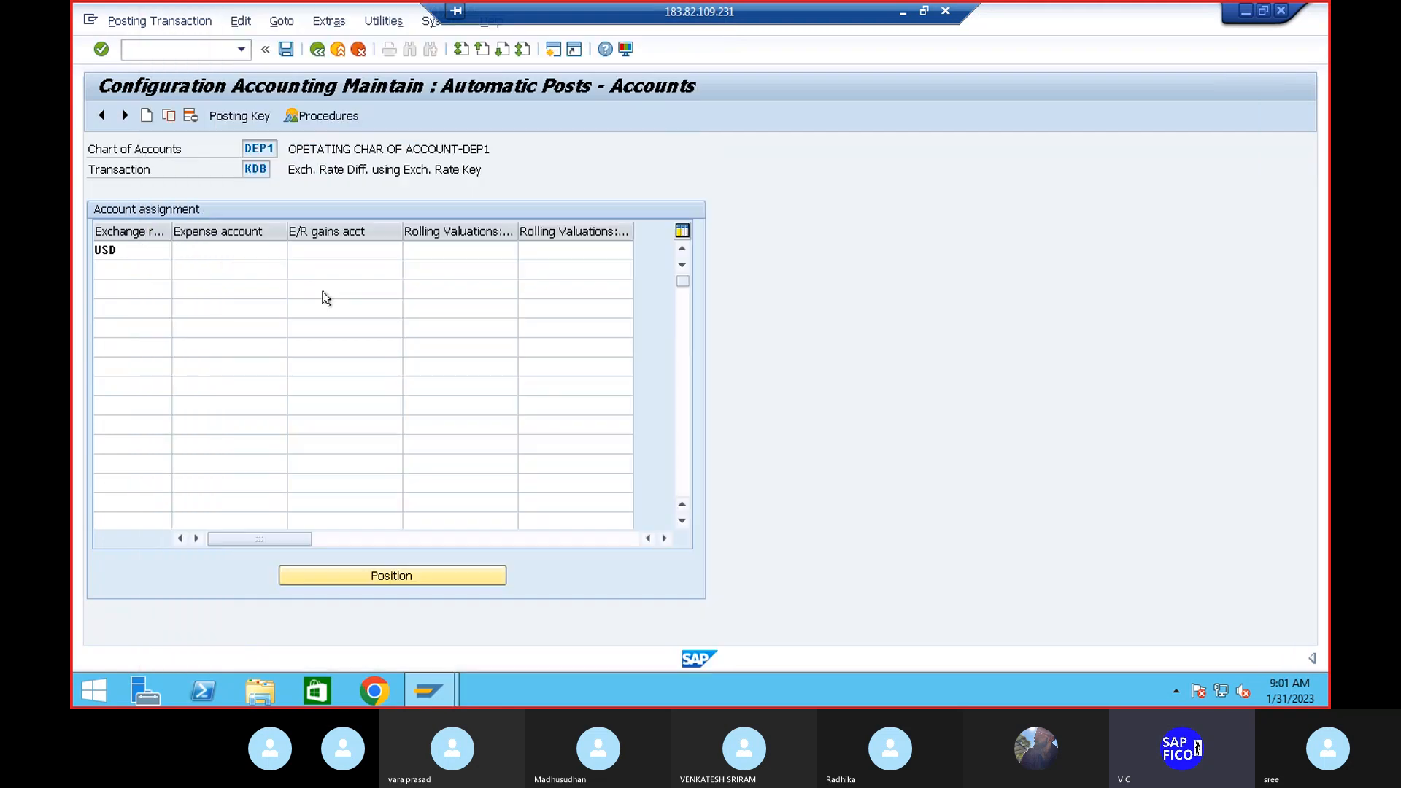
# Assign 300101 EXCHG RATE GAIN A/C as the USD entry's E/R gains account and save it to the customizing request
pyautogui.click(344, 250)
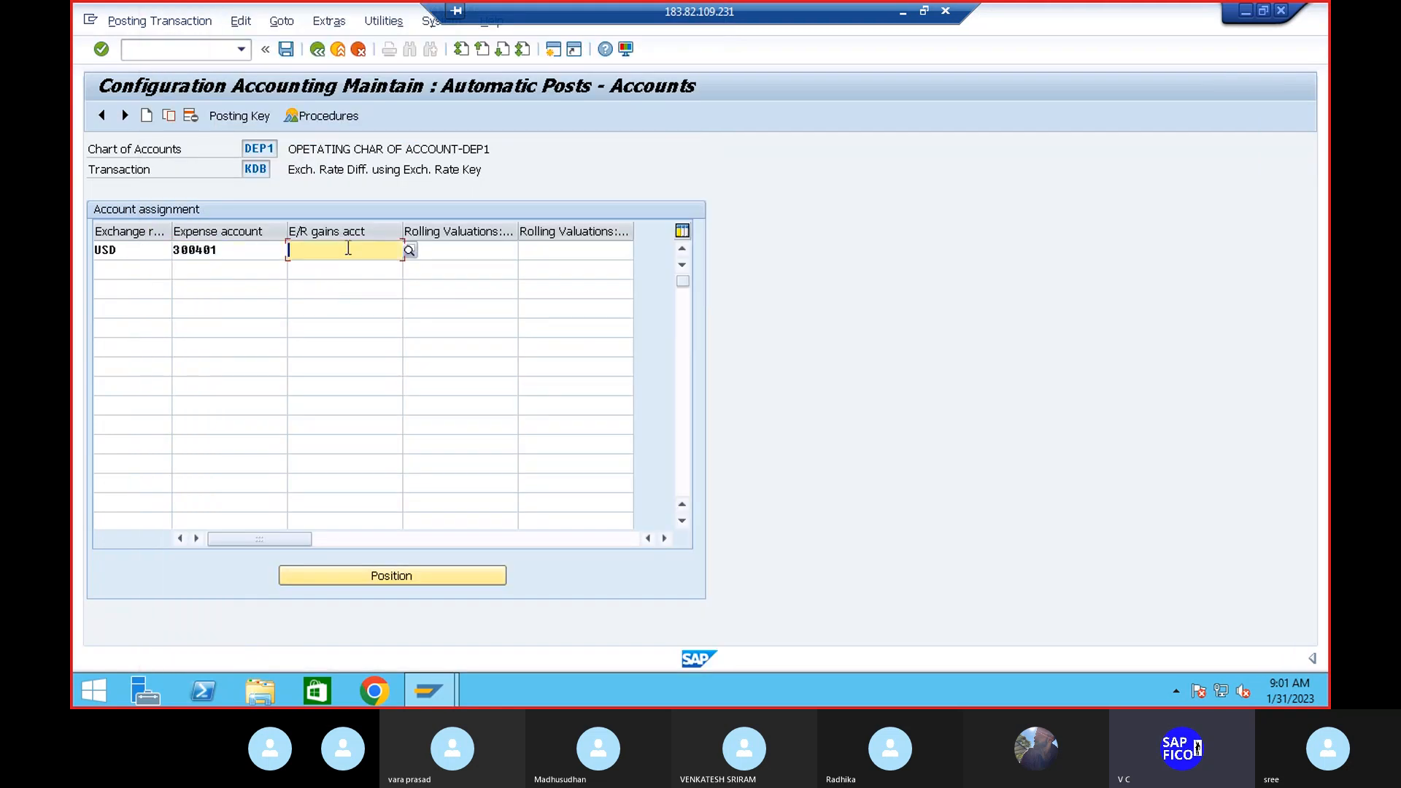
pyautogui.click(412, 252)
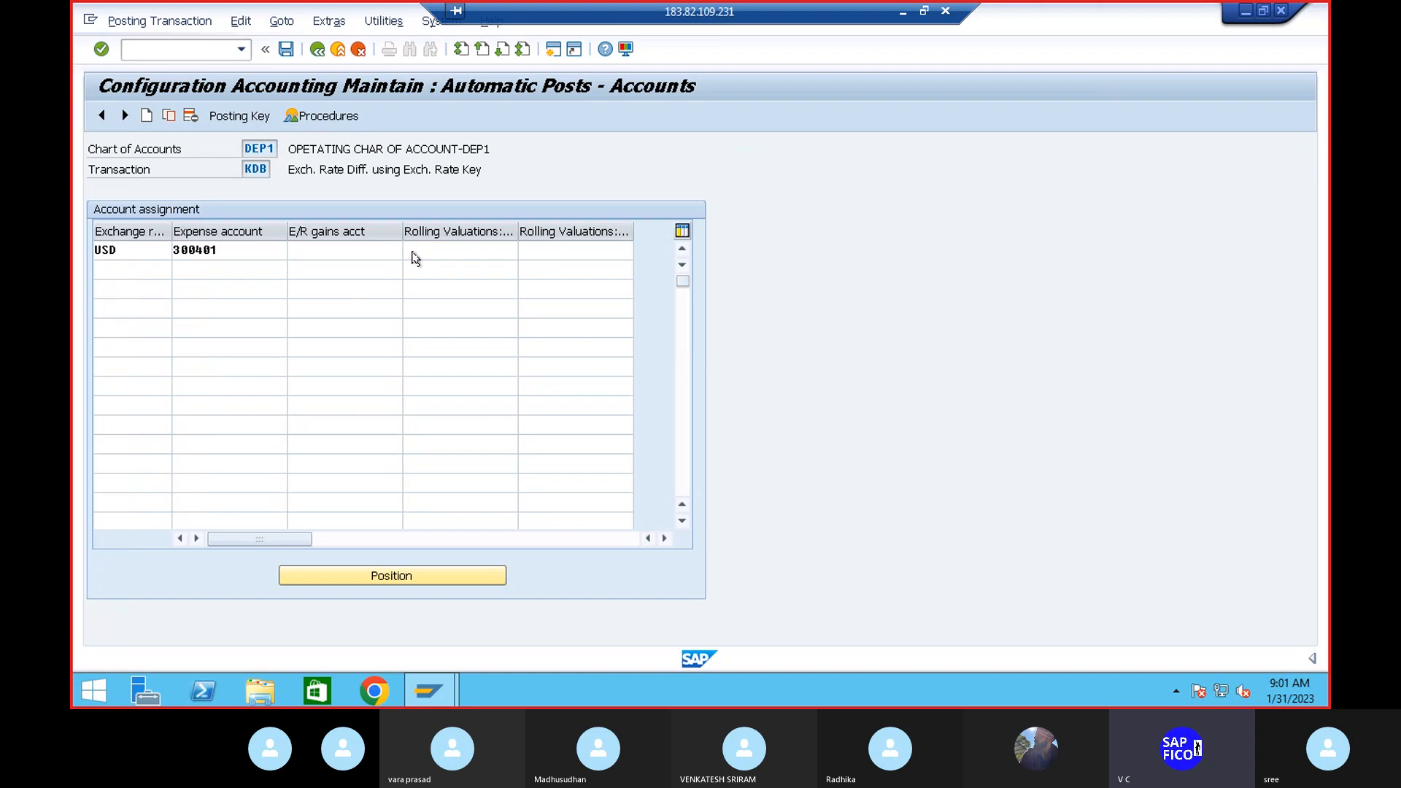
pyautogui.click(650, 430)
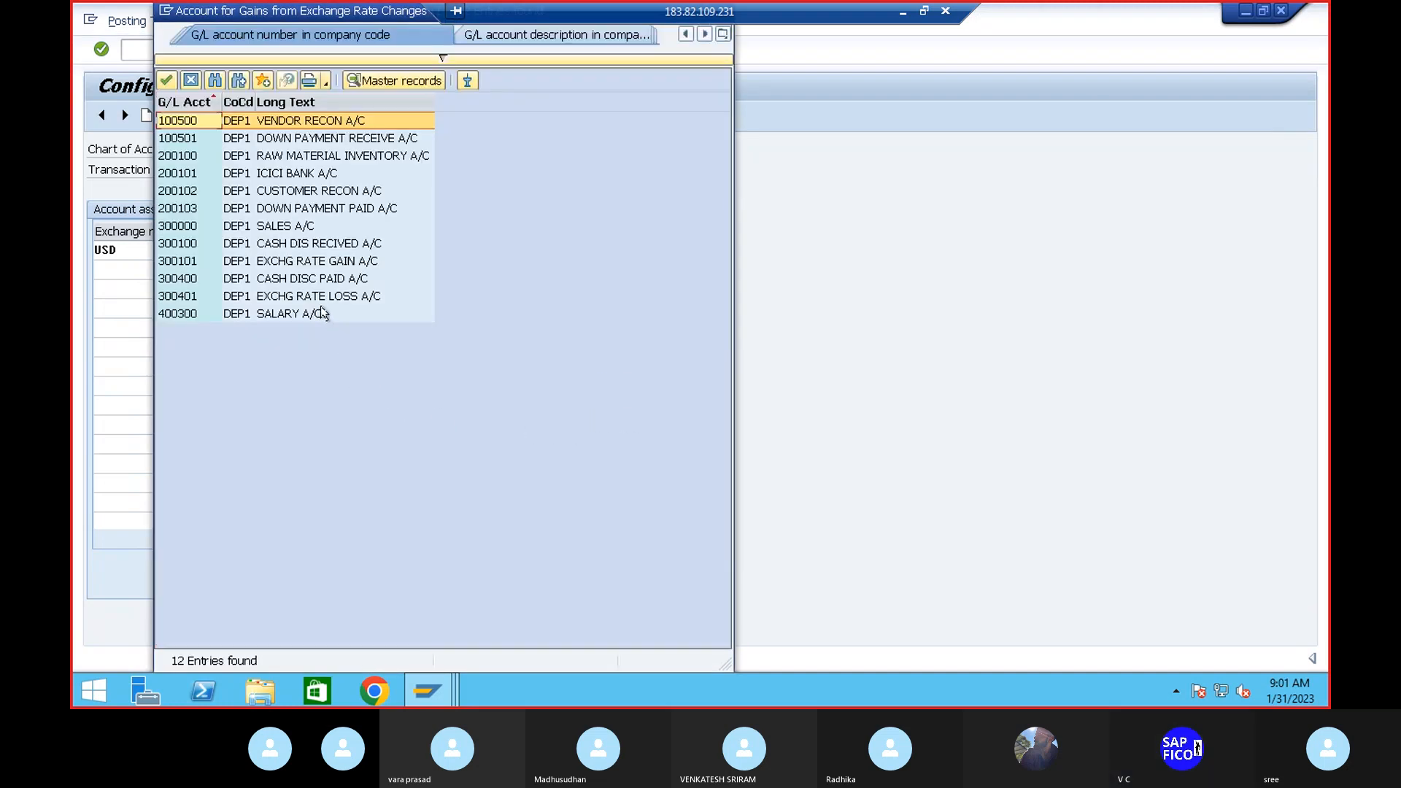
pyautogui.doubleClick(310, 261)
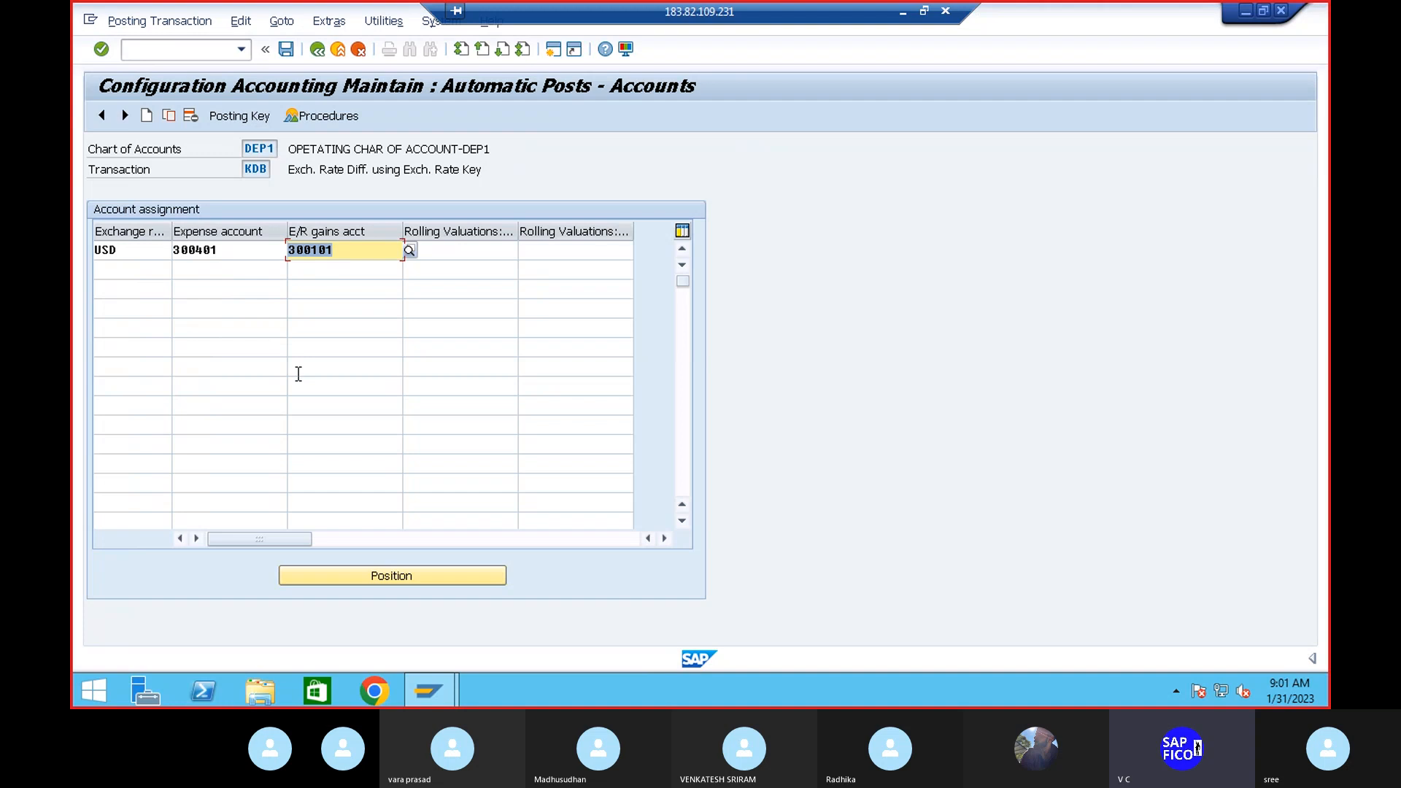
pyautogui.click(464, 248)
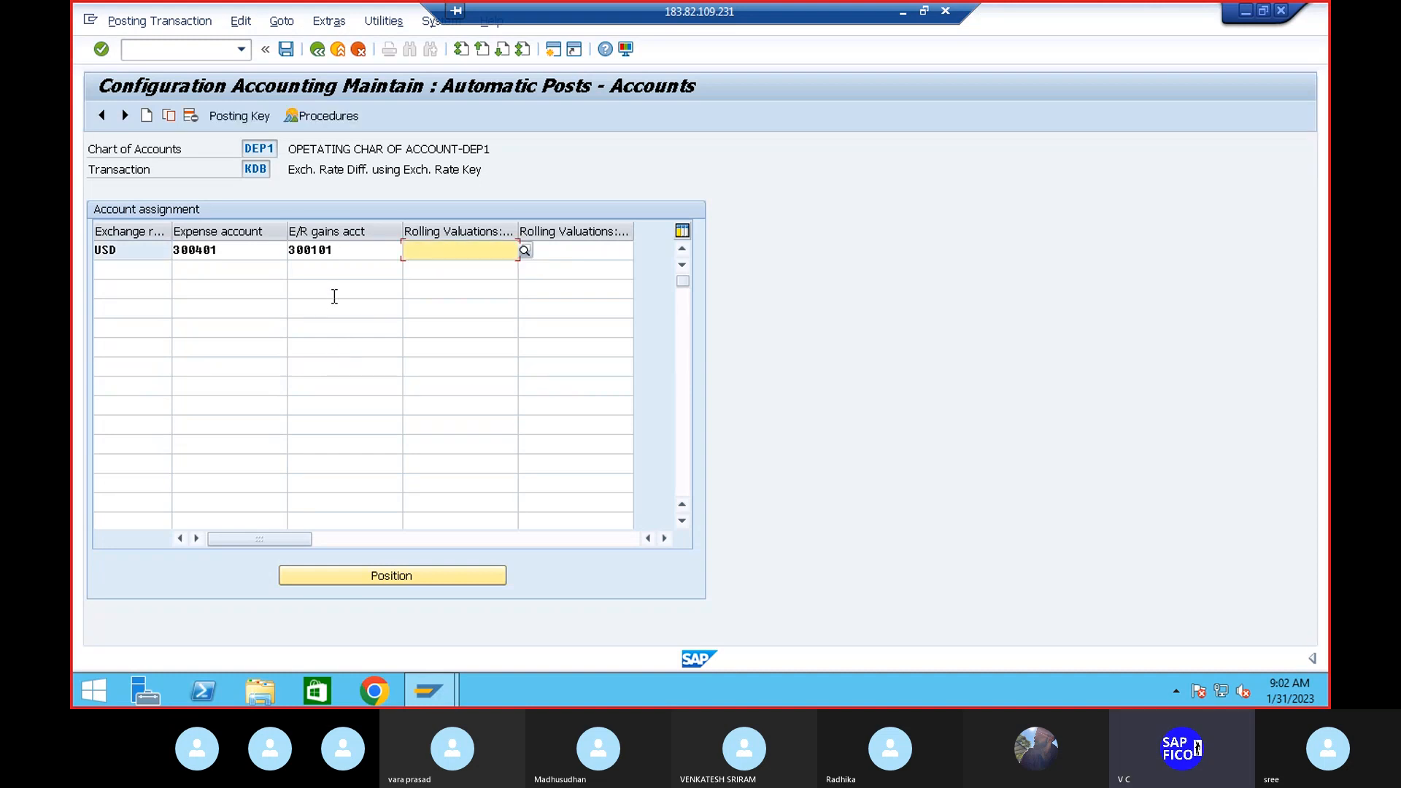
pyautogui.click(286, 49)
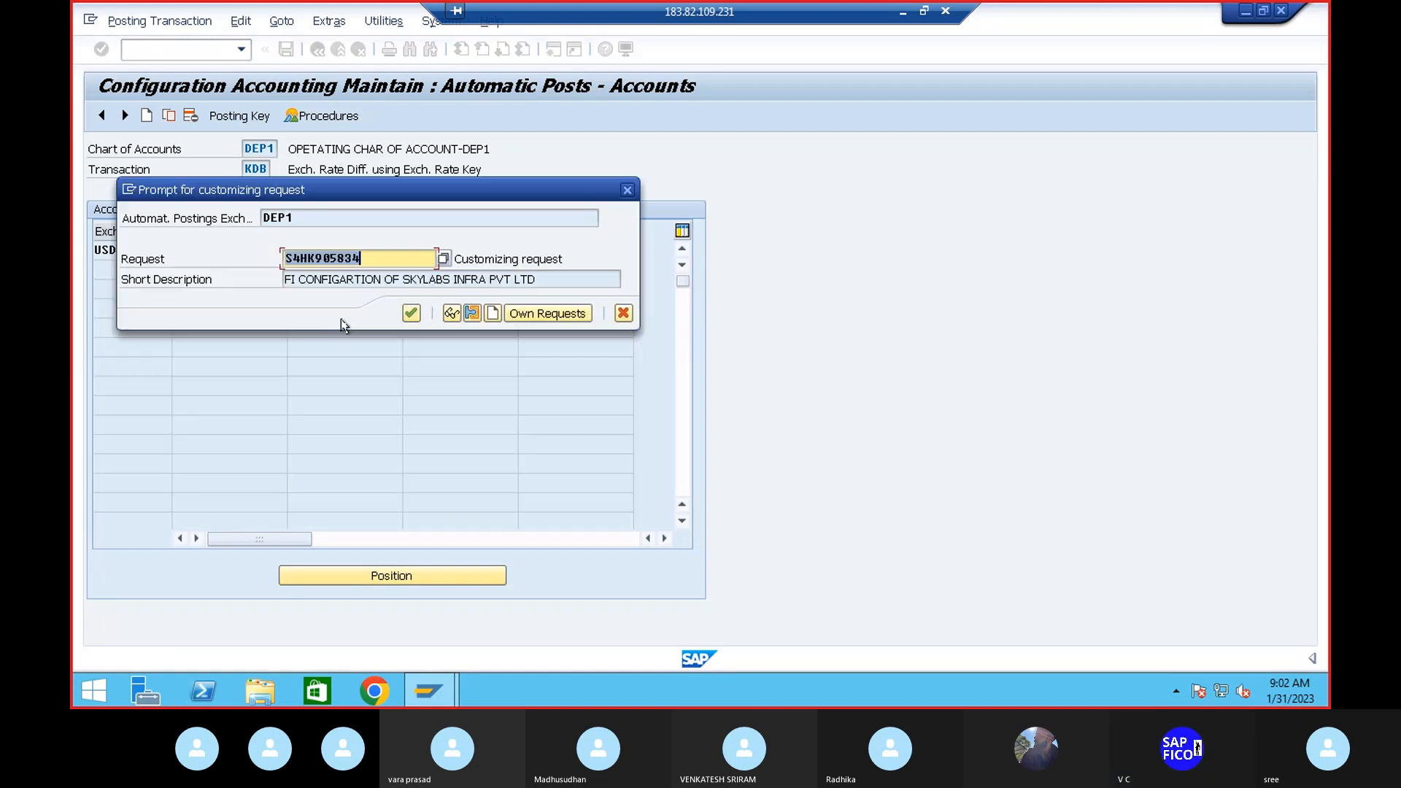
pyautogui.click(413, 315)
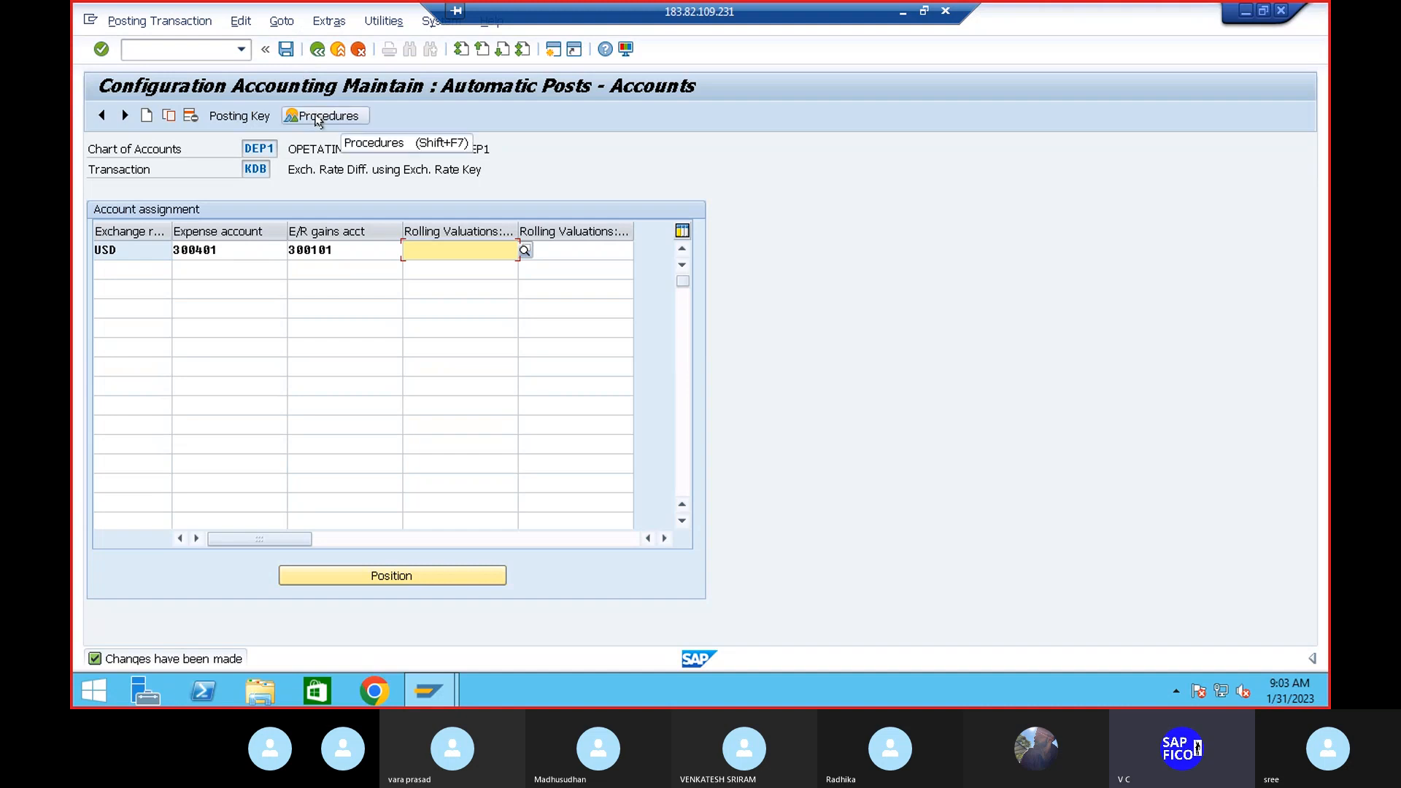
# Leave the KDB account assignment and open transaction FS00 for central G/L account maintenance
pyautogui.click(316, 49)
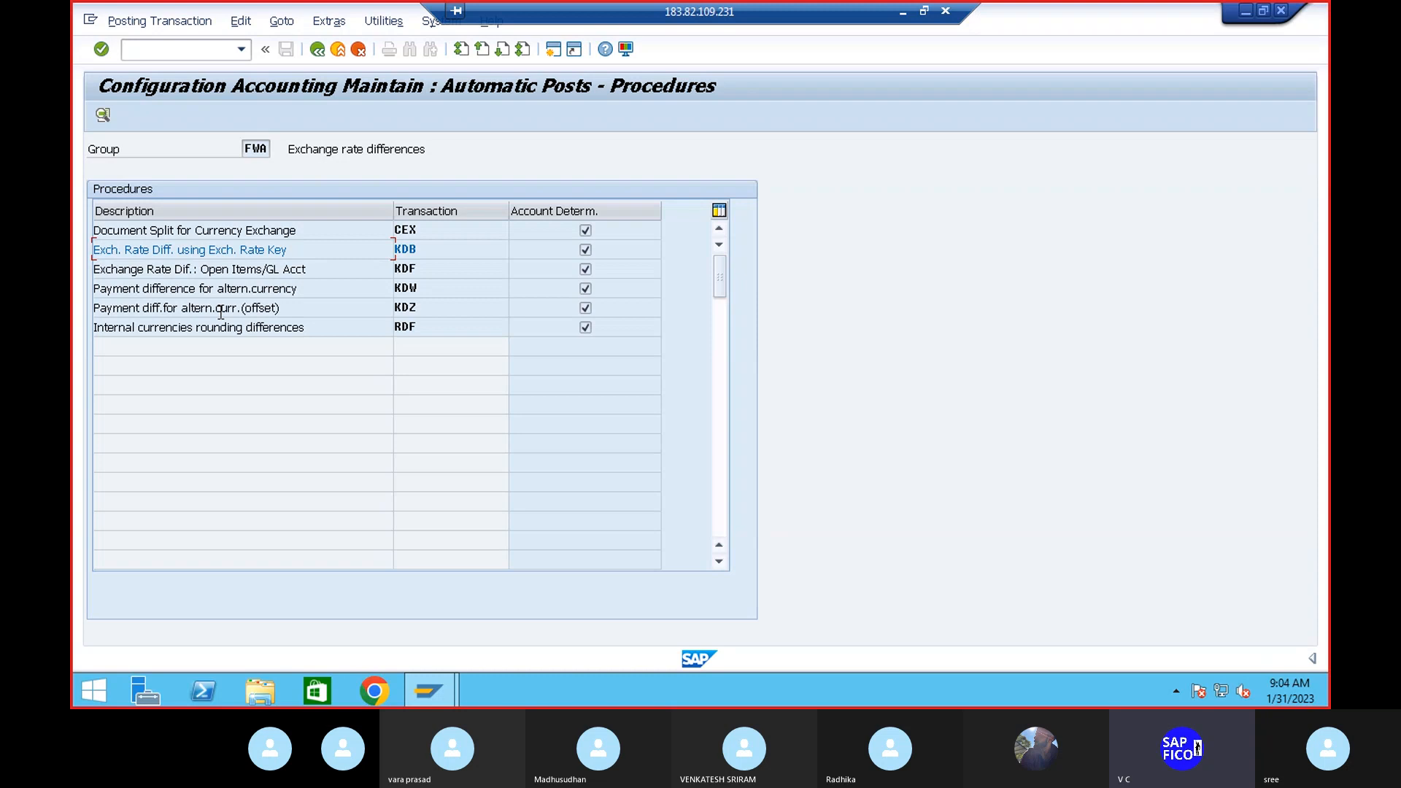
pyautogui.click(150, 54)
pyautogui.write('/NFS00')
pyautogui.press('Return')
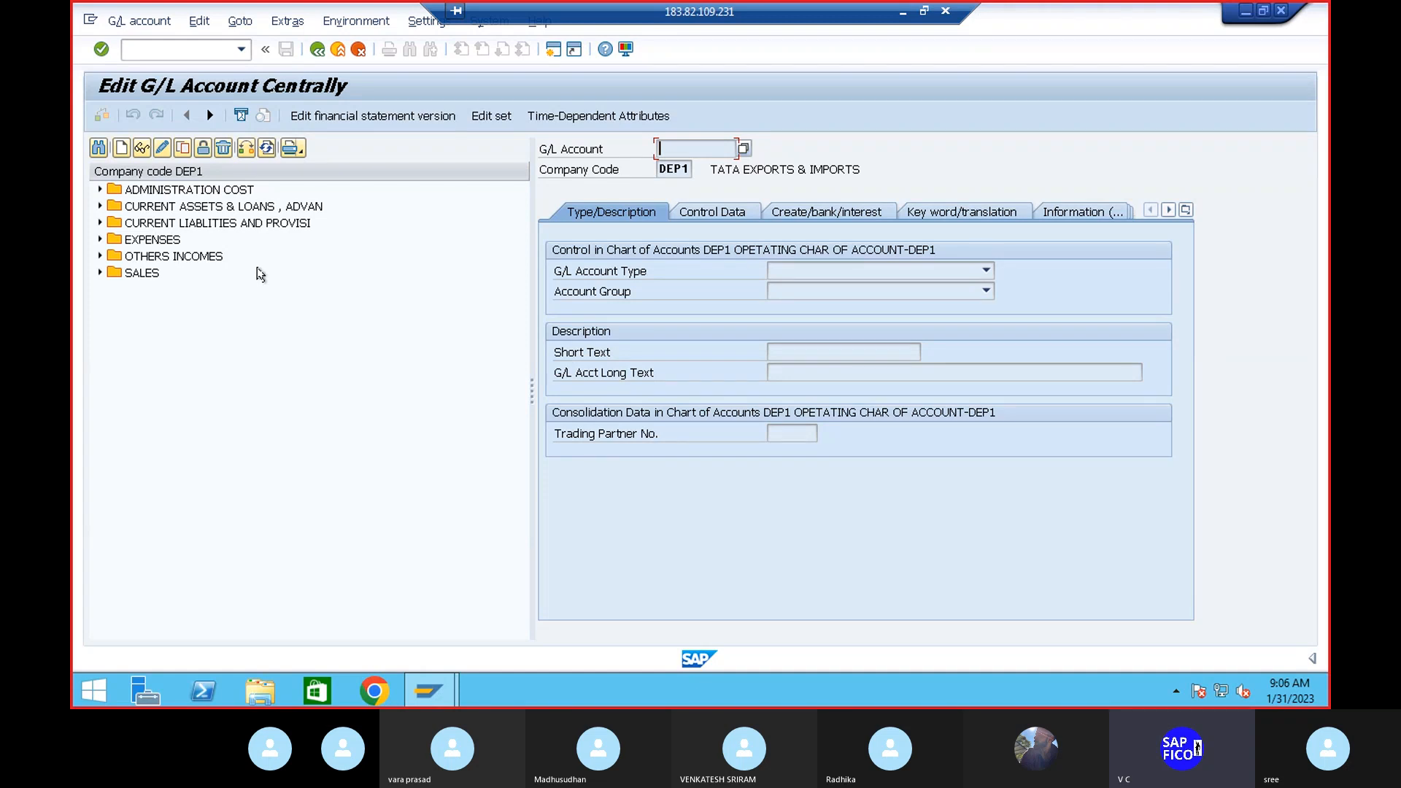
# Check the existing current liabilities accounts and start creating G/L account 100502 in company code DEP1
pyautogui.click(100, 223)
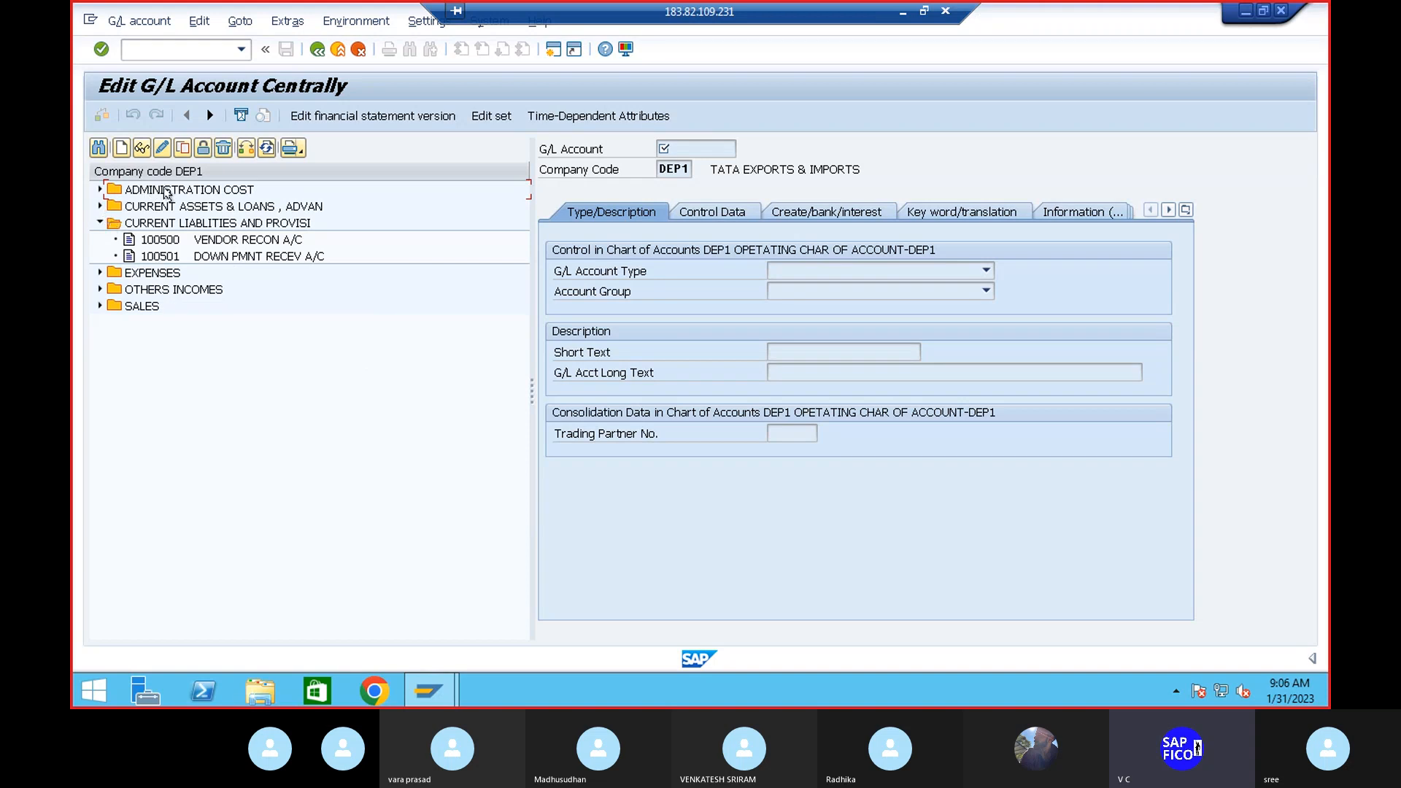
pyautogui.click(121, 148)
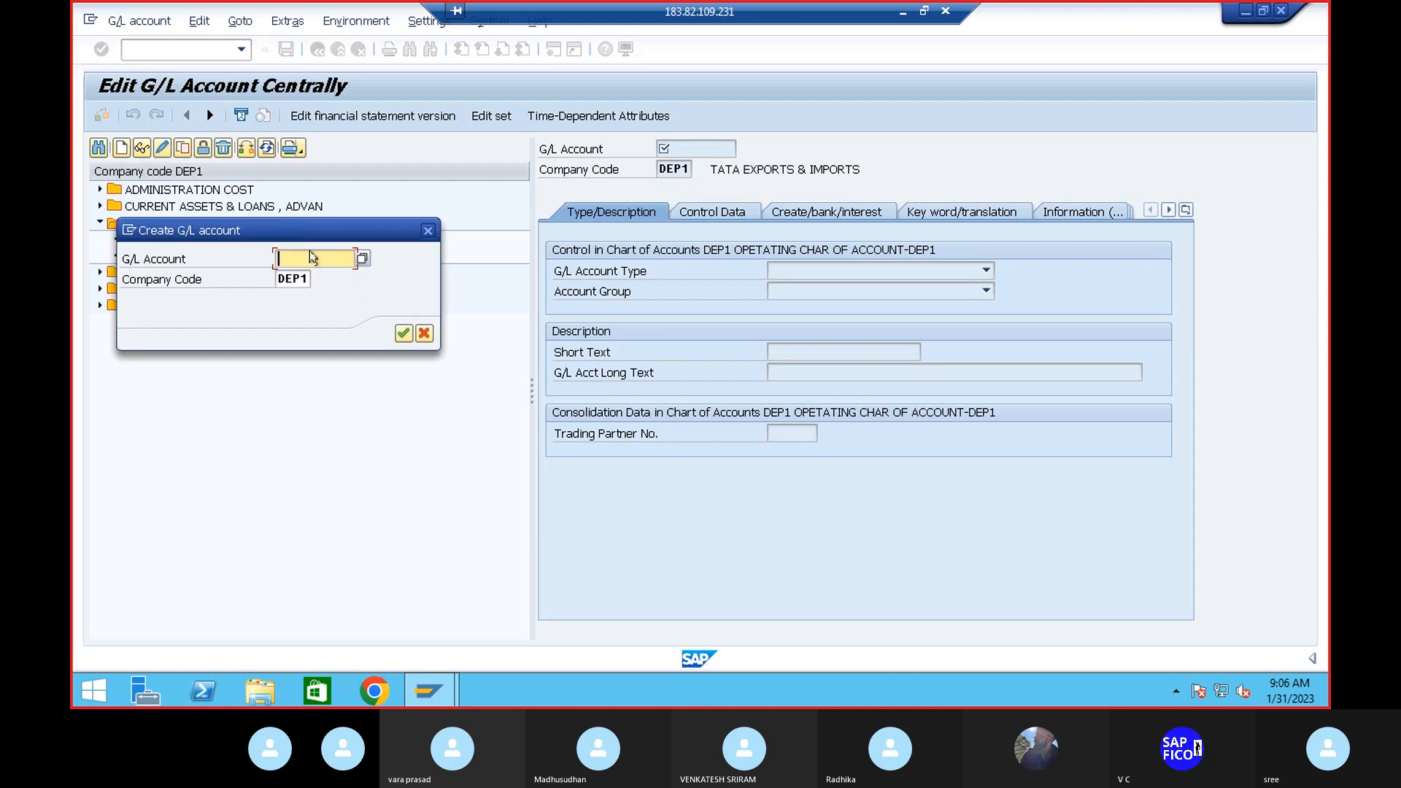
pyautogui.moveTo(281, 230); pyautogui.dragTo(330, 372)
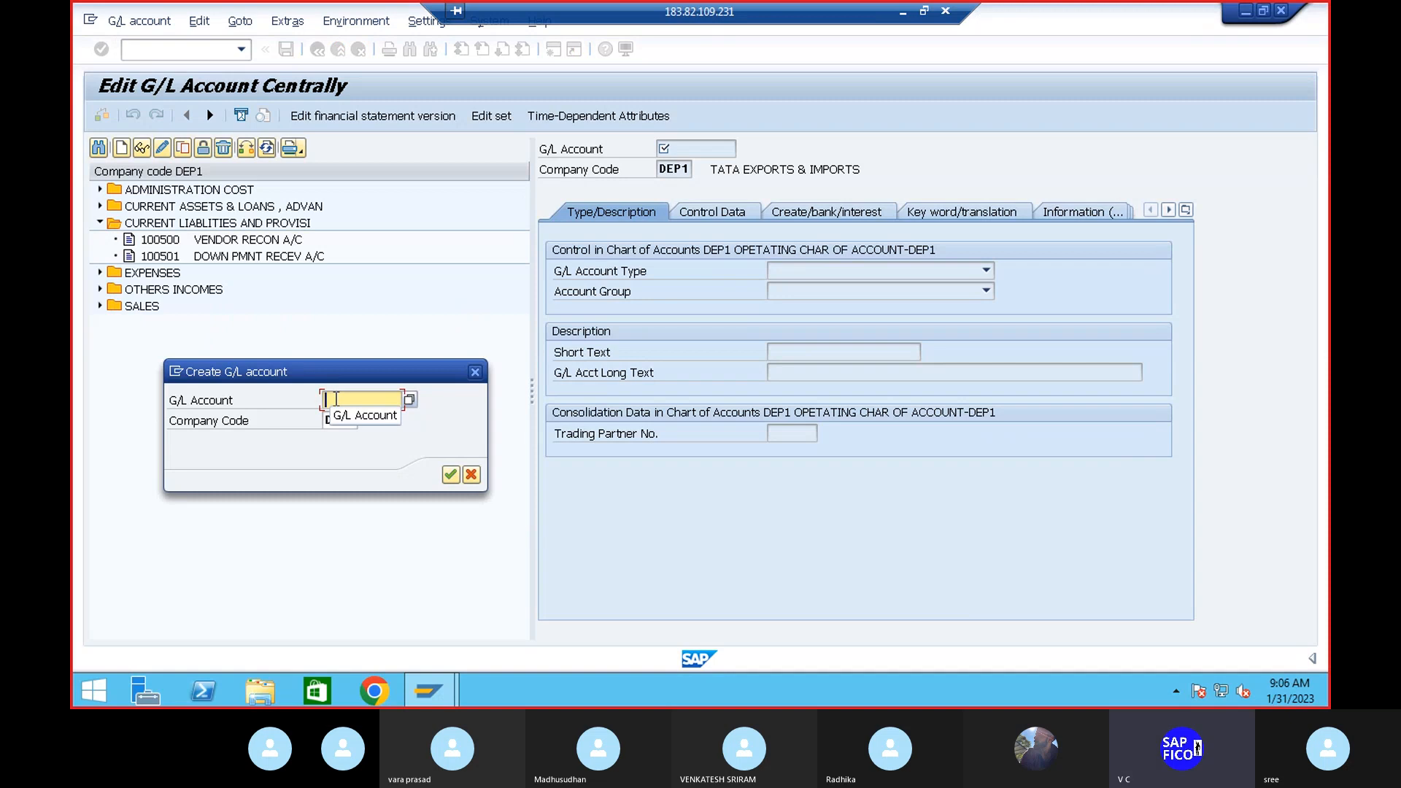
pyautogui.write('100')
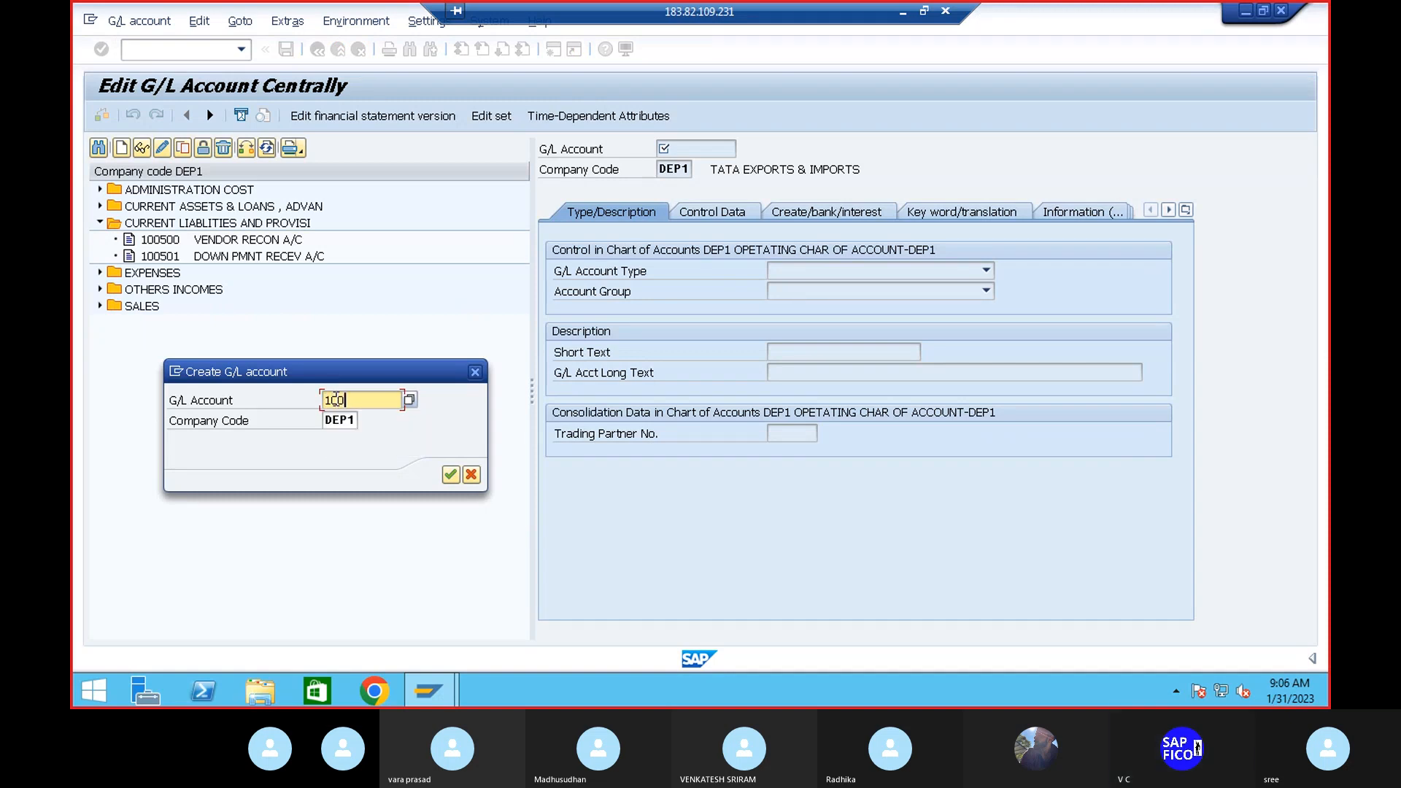
pyautogui.write('502')
pyautogui.click(448, 475)
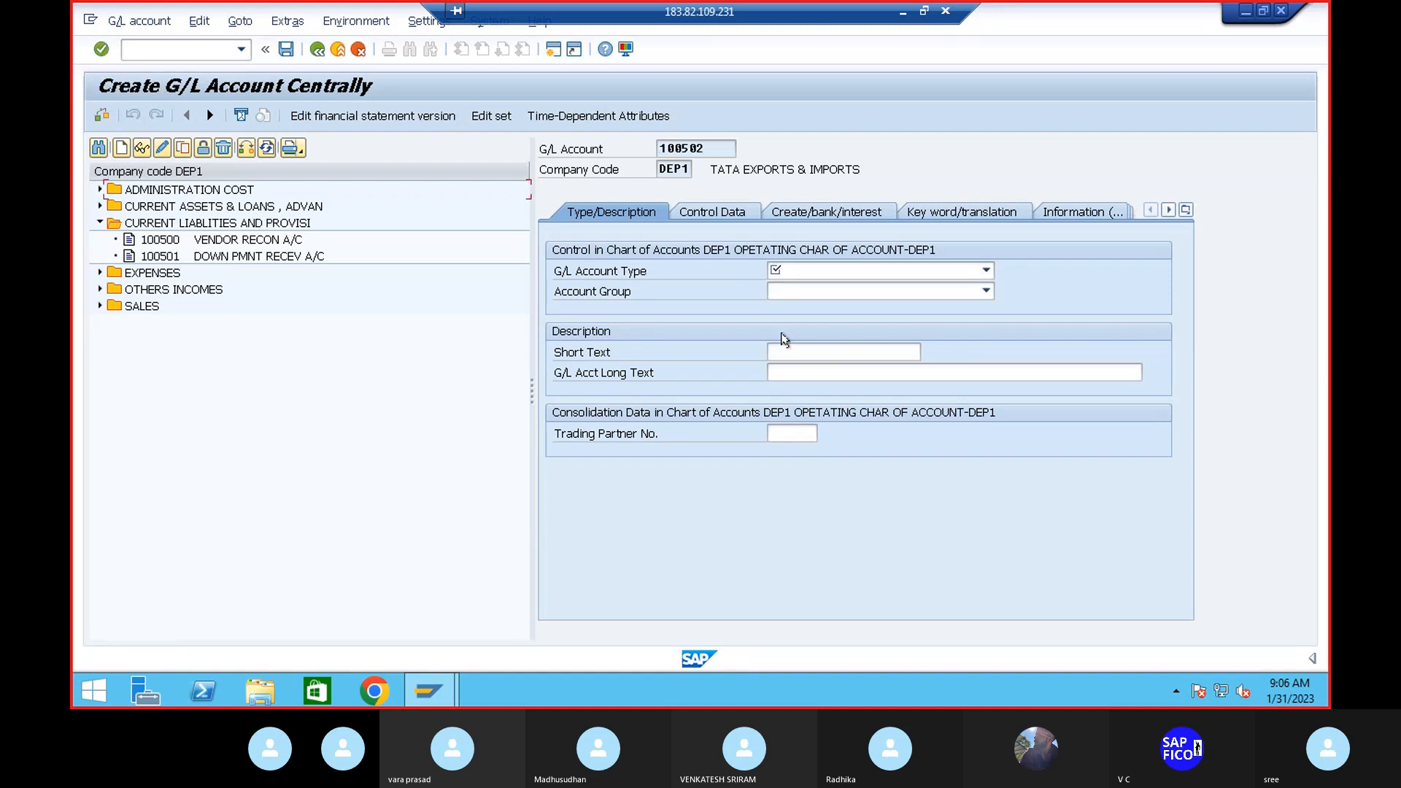
# Set account 100502 to type X Balance Sheet Account and account group CLPR for current liabilities and provisions
pyautogui.click(986, 271)
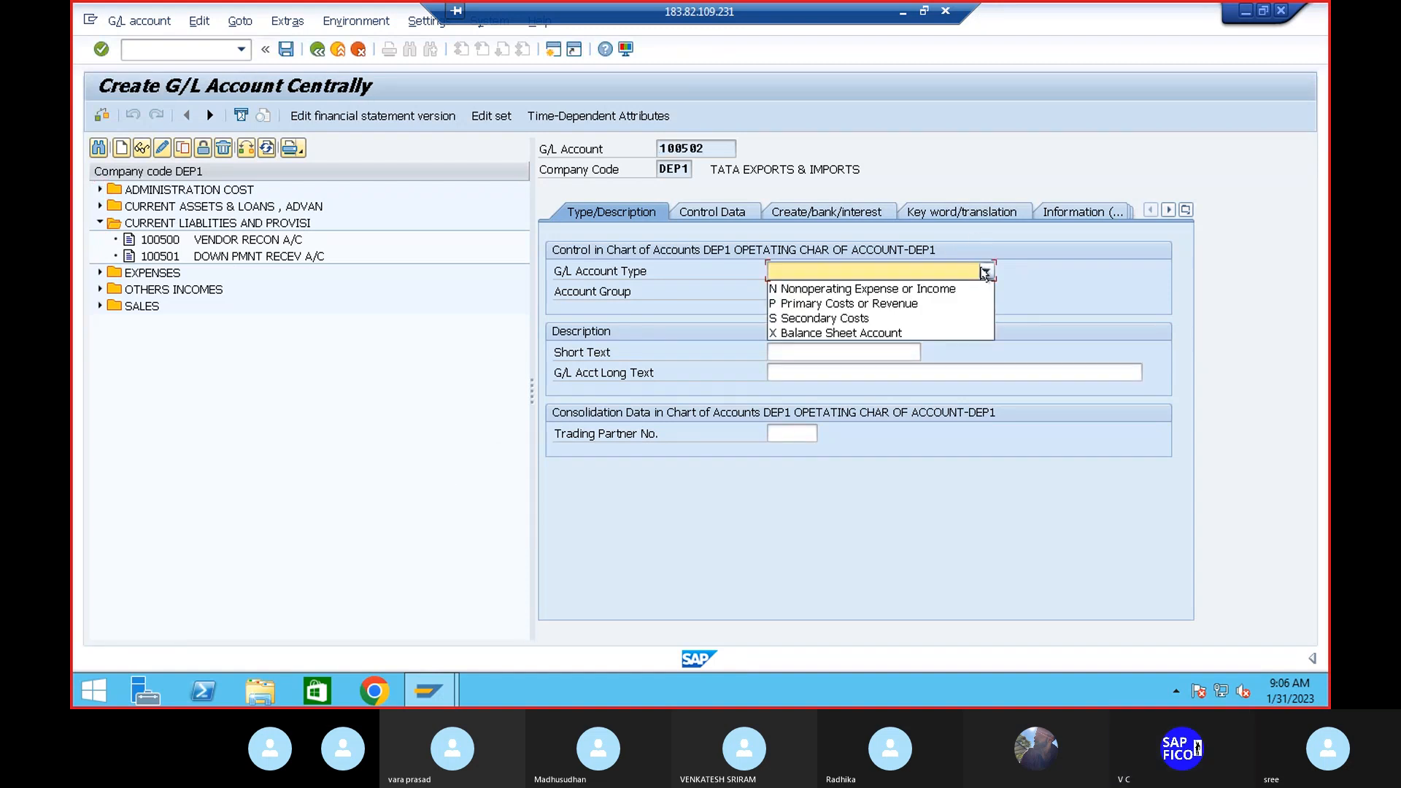
pyautogui.click(872, 334)
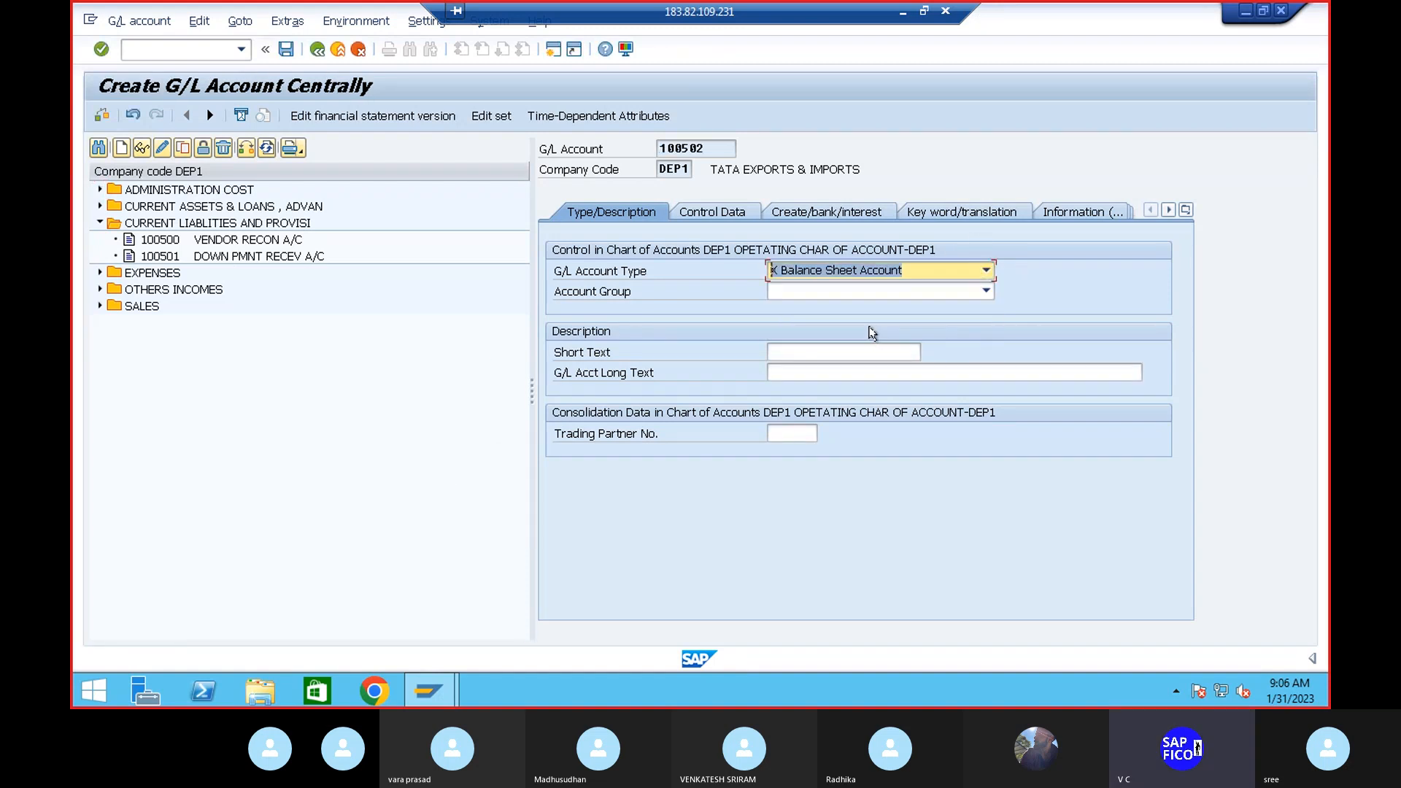
pyautogui.click(986, 291)
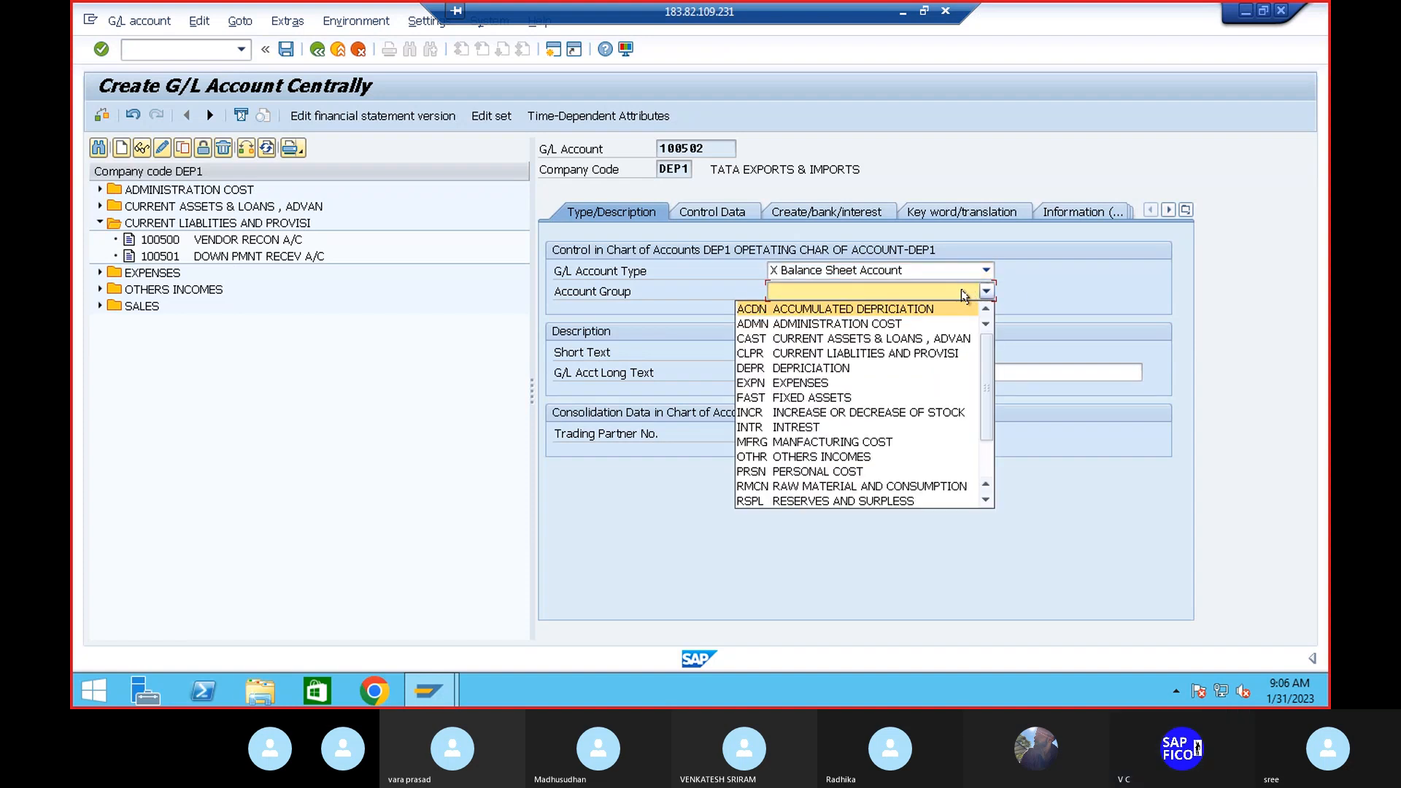
pyautogui.click(905, 353)
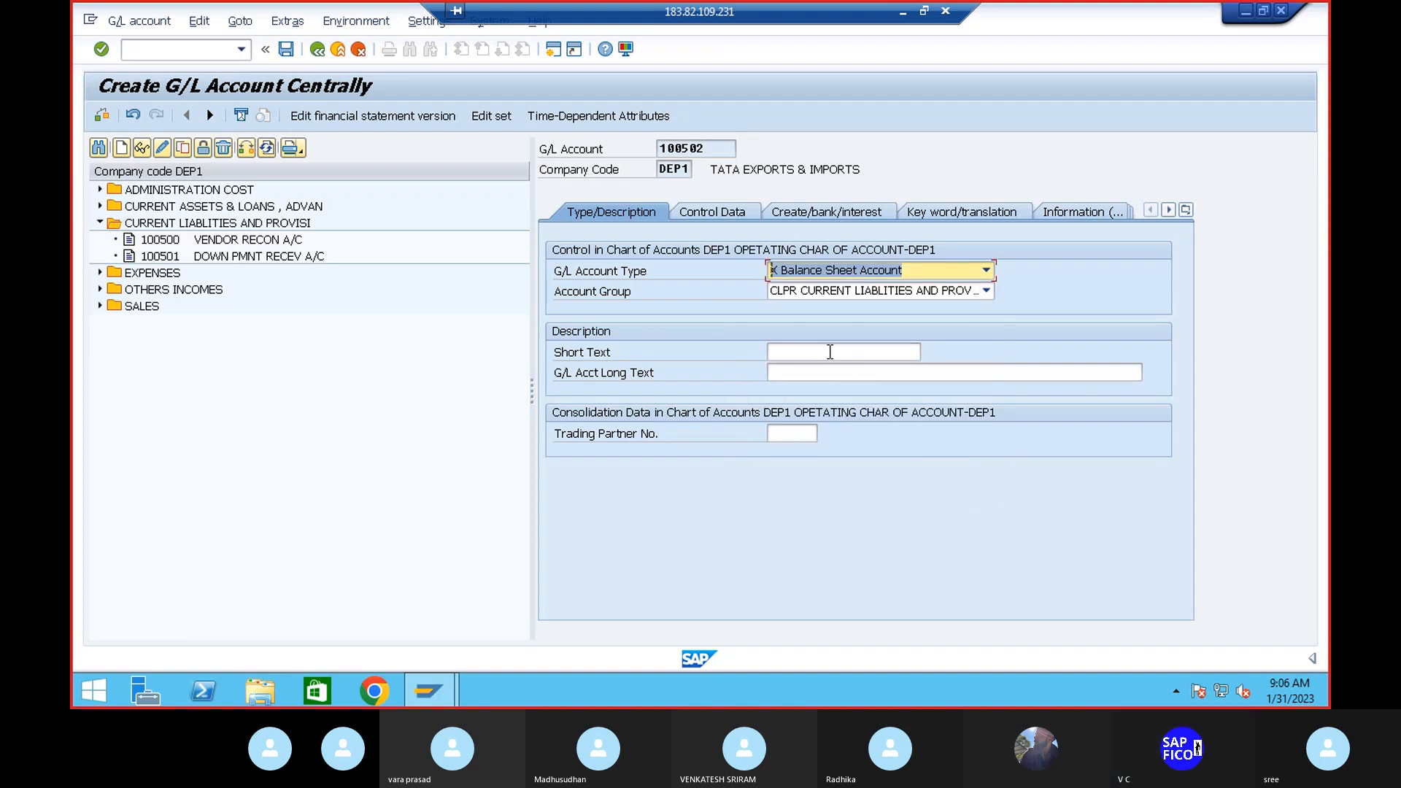
# Enter LOAN FROM BANK A/C as both the short text and the long text of account 100502
pyautogui.click(829, 350)
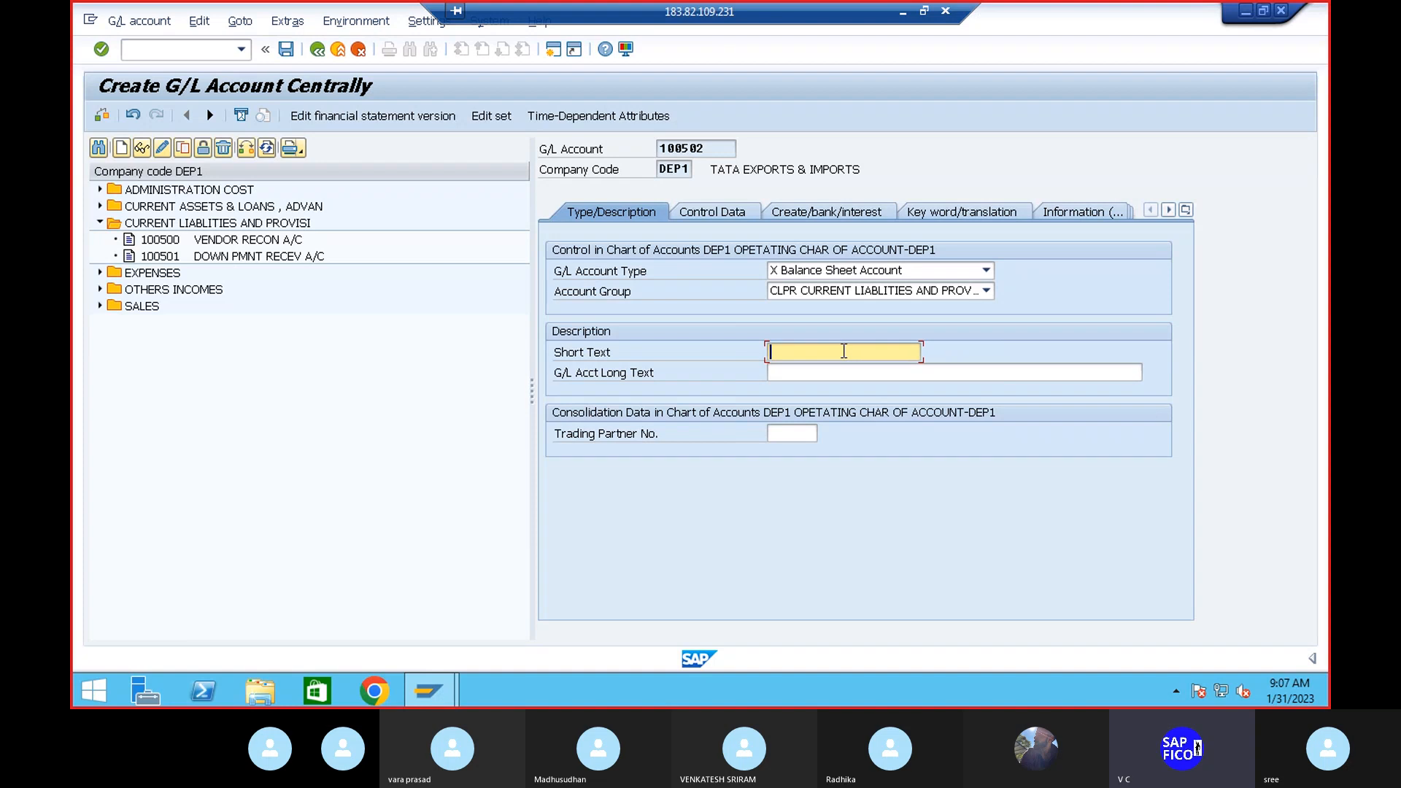
pyautogui.write('LOAN FROM BANK A/C')
pyautogui.click(782, 373)
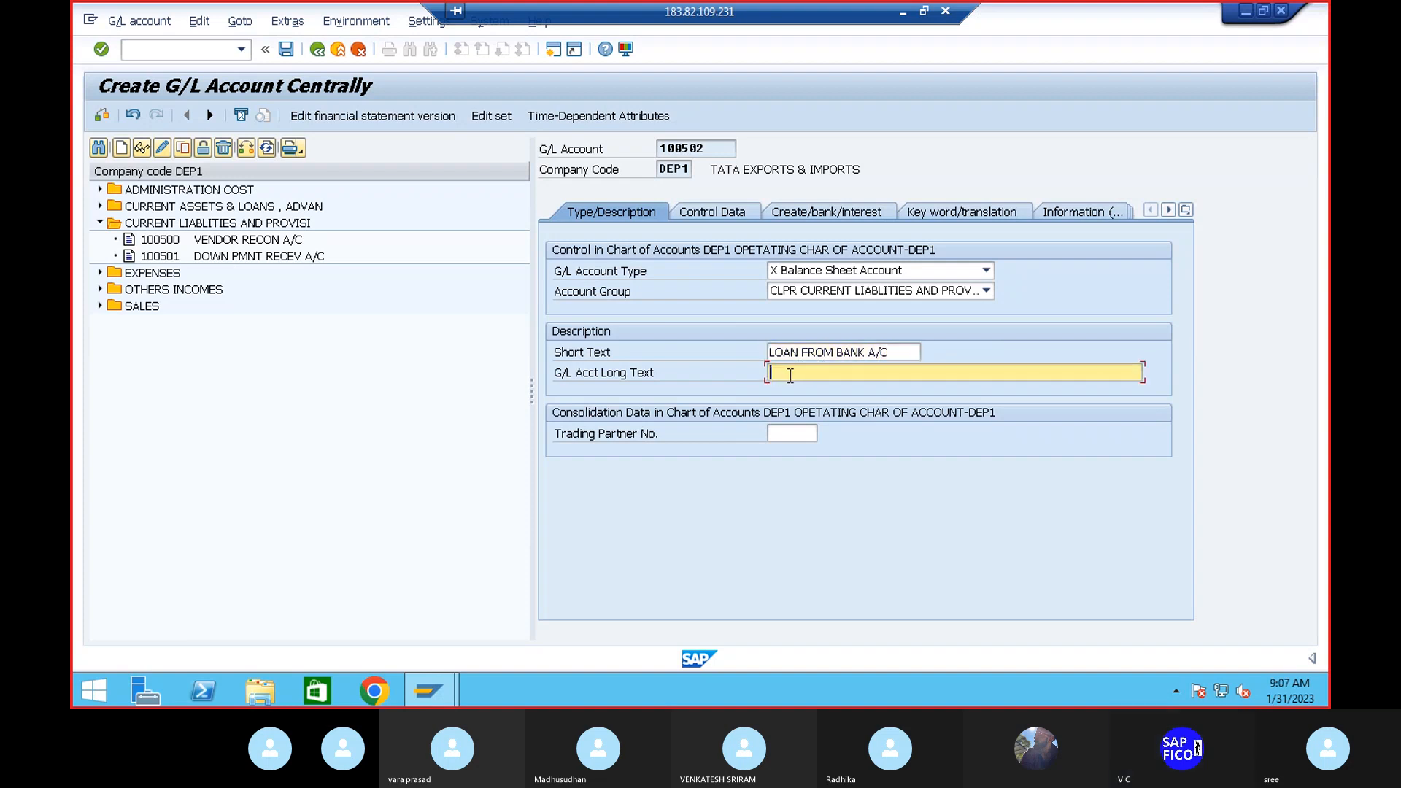
pyautogui.write('LOAN FRON')
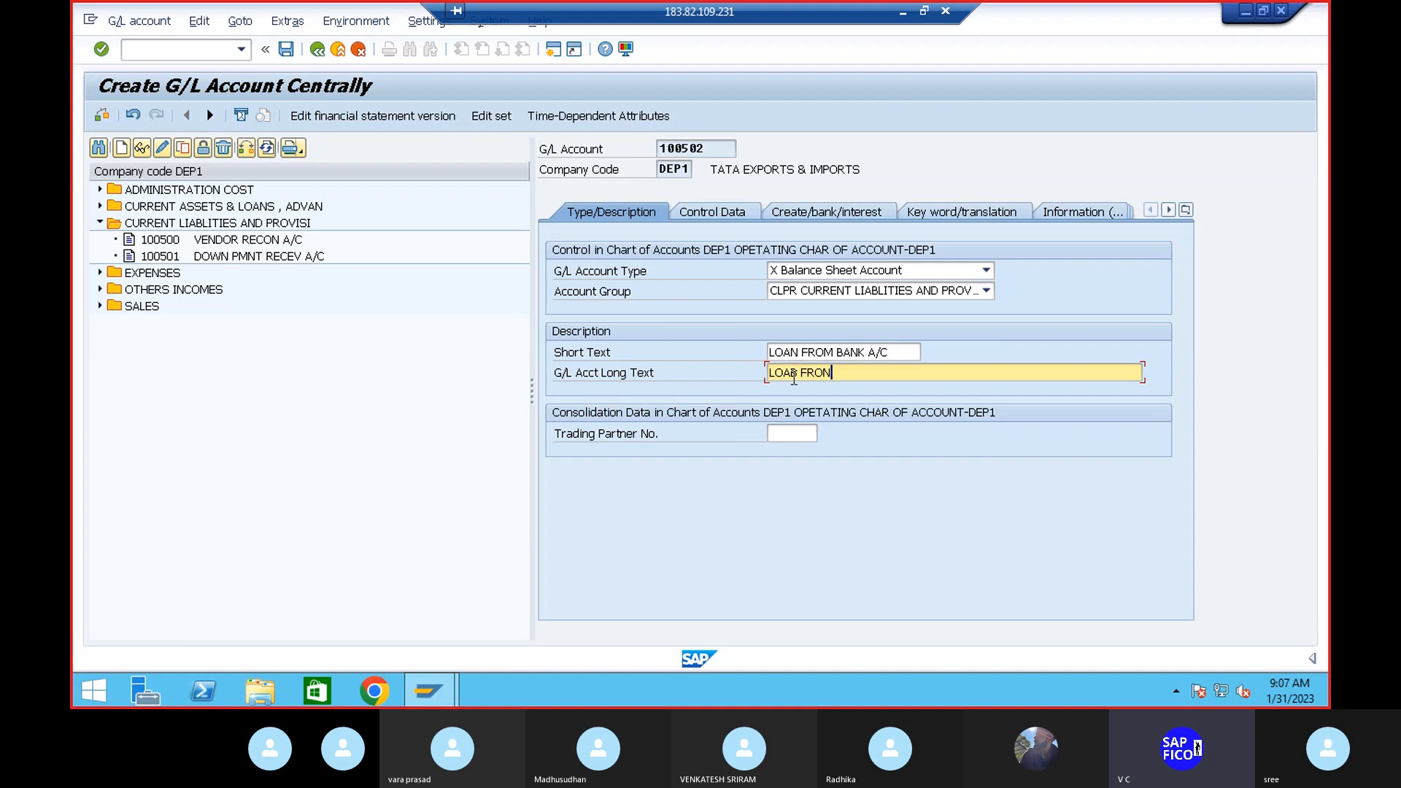
pyautogui.press('BackSpace')
pyautogui.write('M BANK A/C')
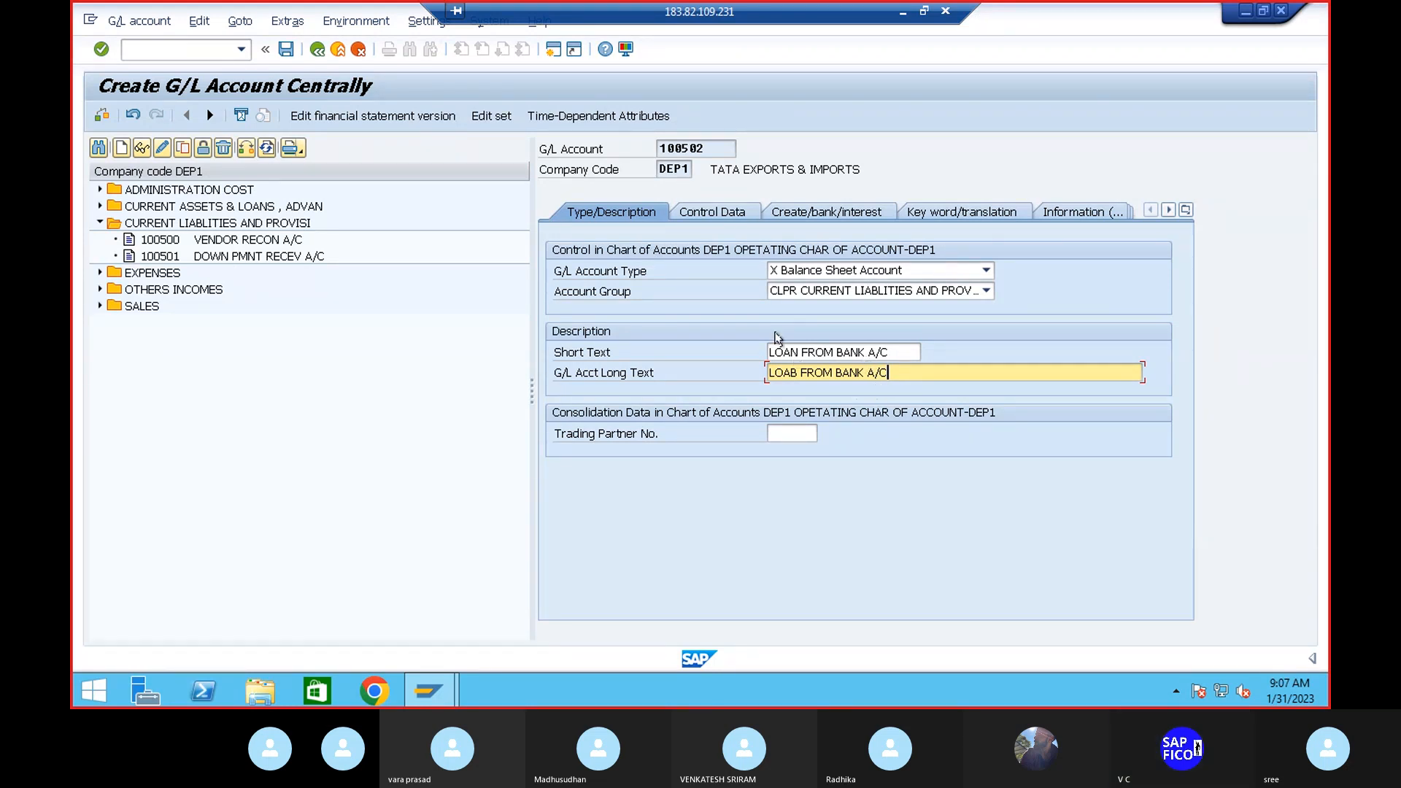
pyautogui.click(800, 374)
pyautogui.press('BackSpace')
pyautogui.write('N')
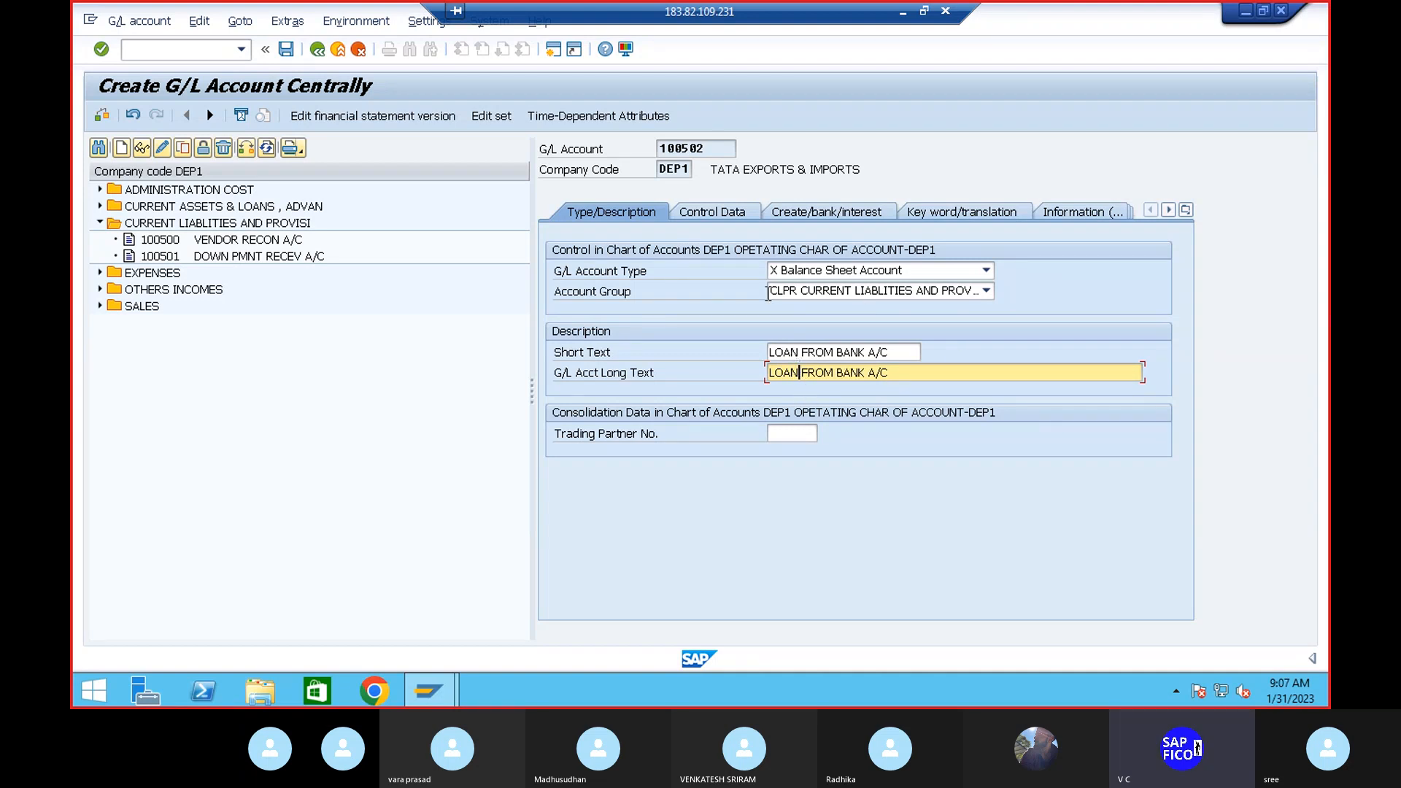
# Set both the account currency and the exchange rate difference key of G/L account 100502 to USD
pyautogui.click(710, 214)
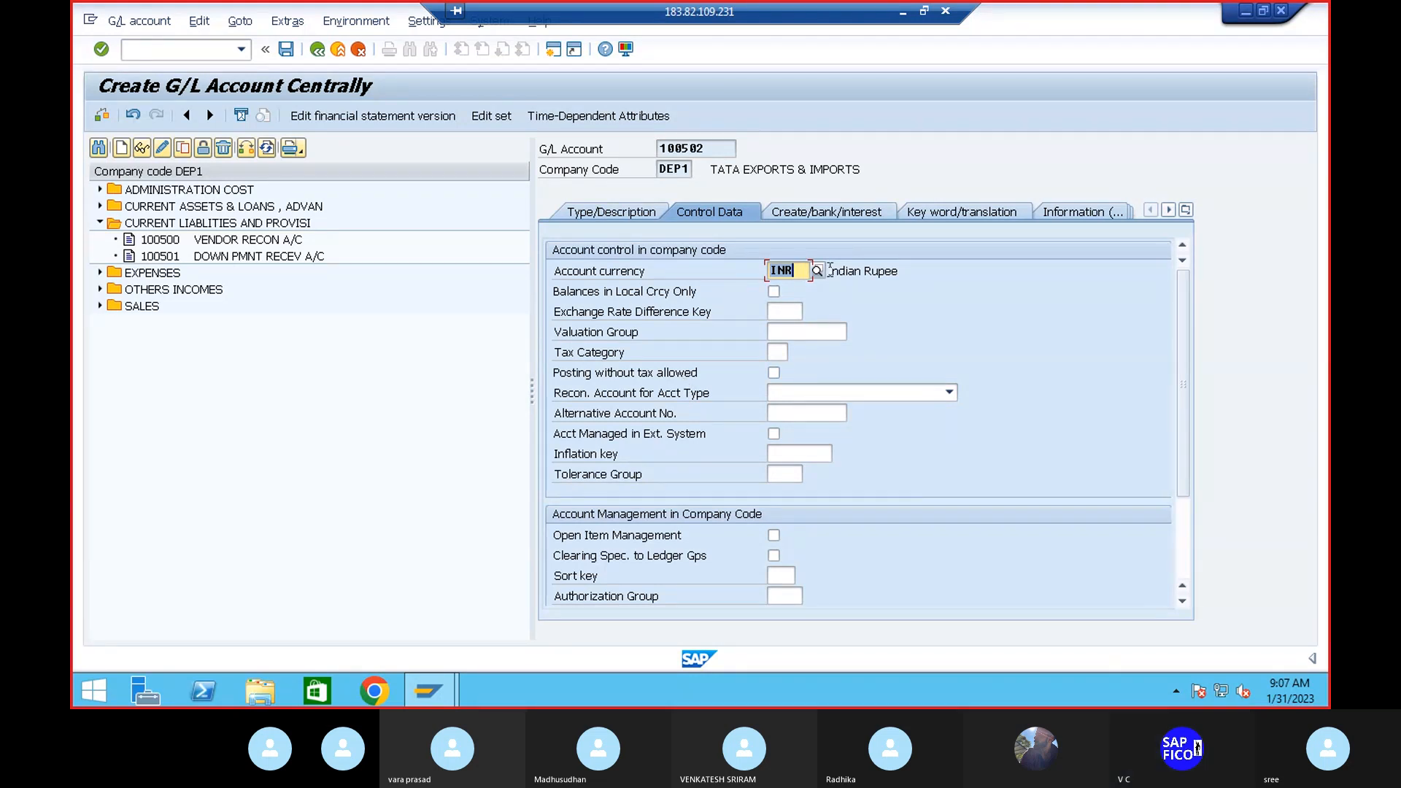
pyautogui.press('BackSpace')
pyautogui.write('USD')
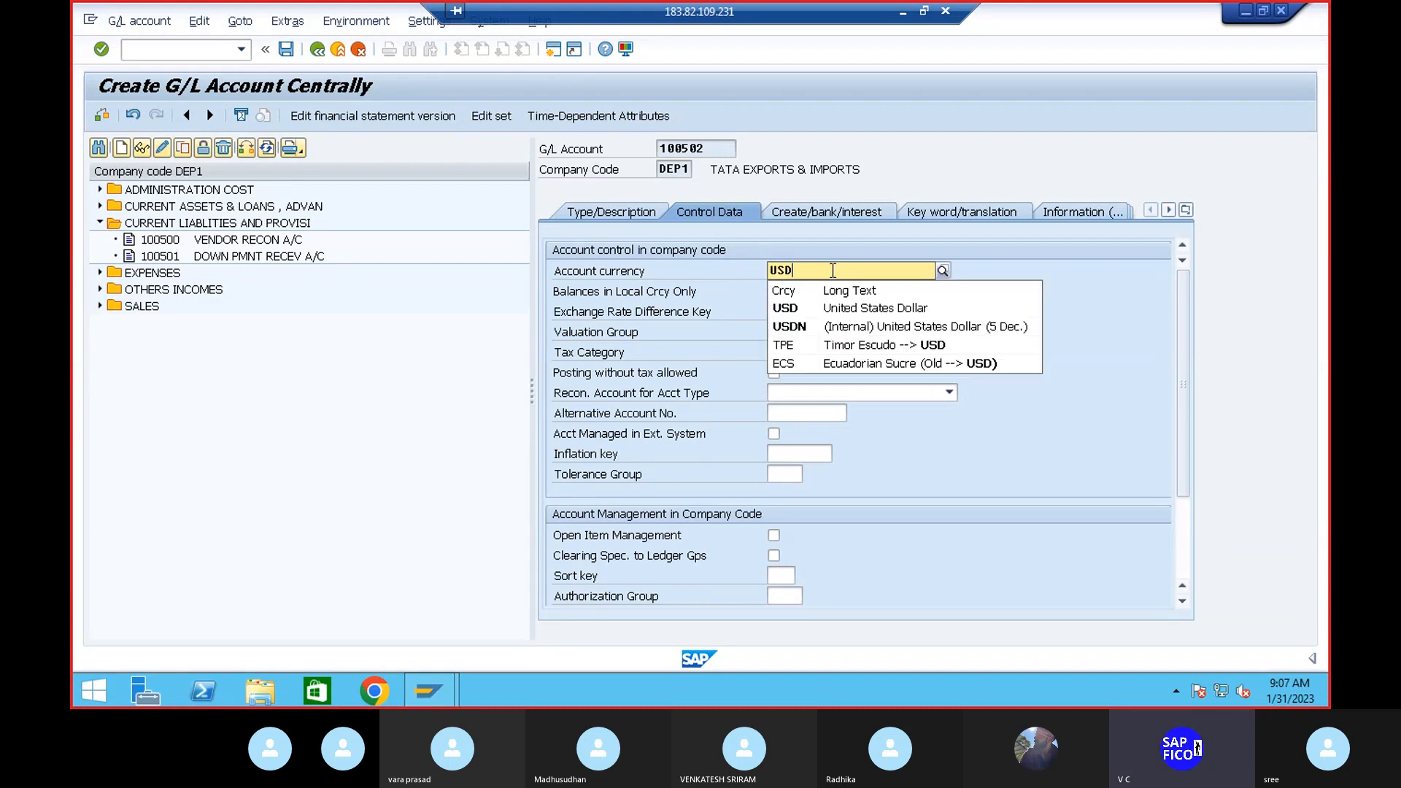
pyautogui.click(841, 312)
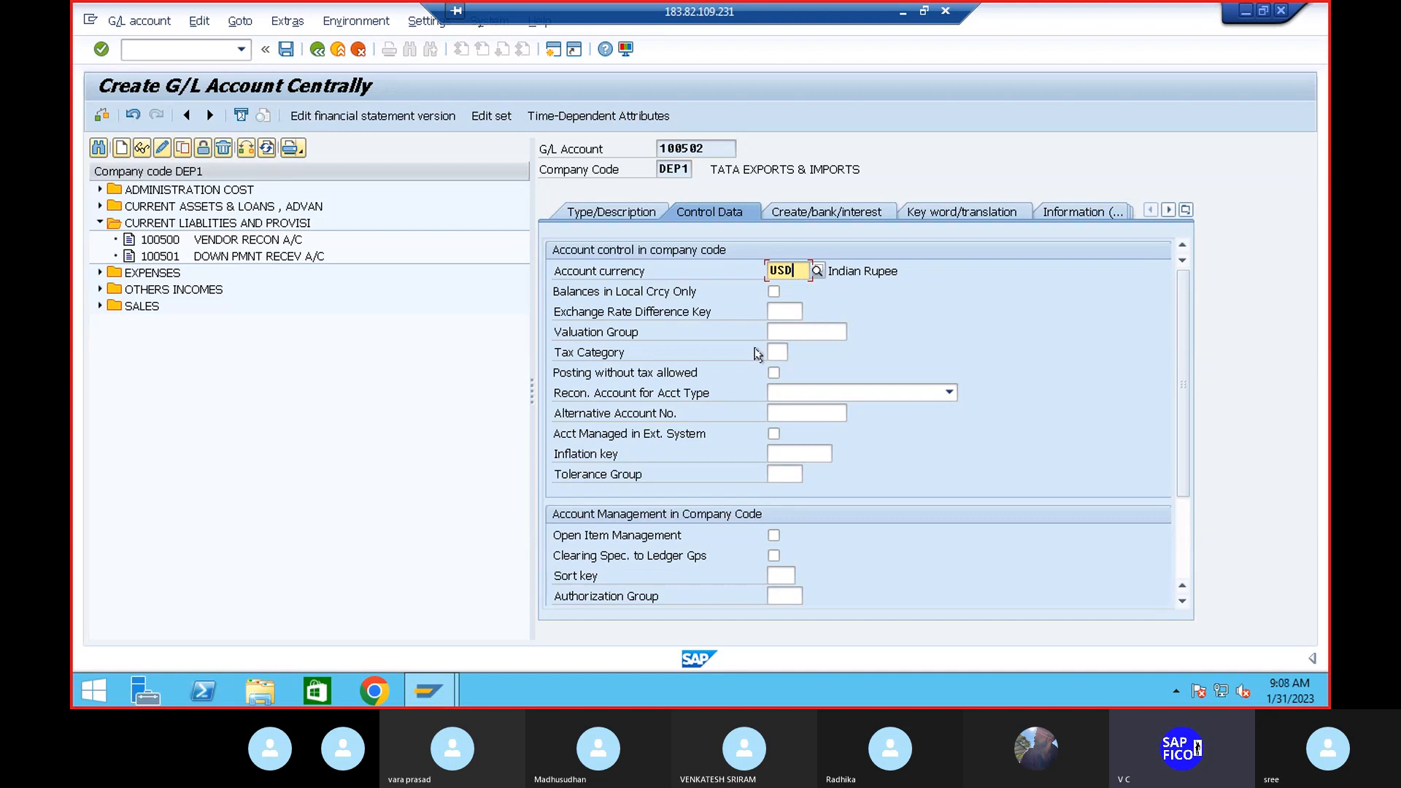
pyautogui.click(786, 312)
pyautogui.click(810, 312)
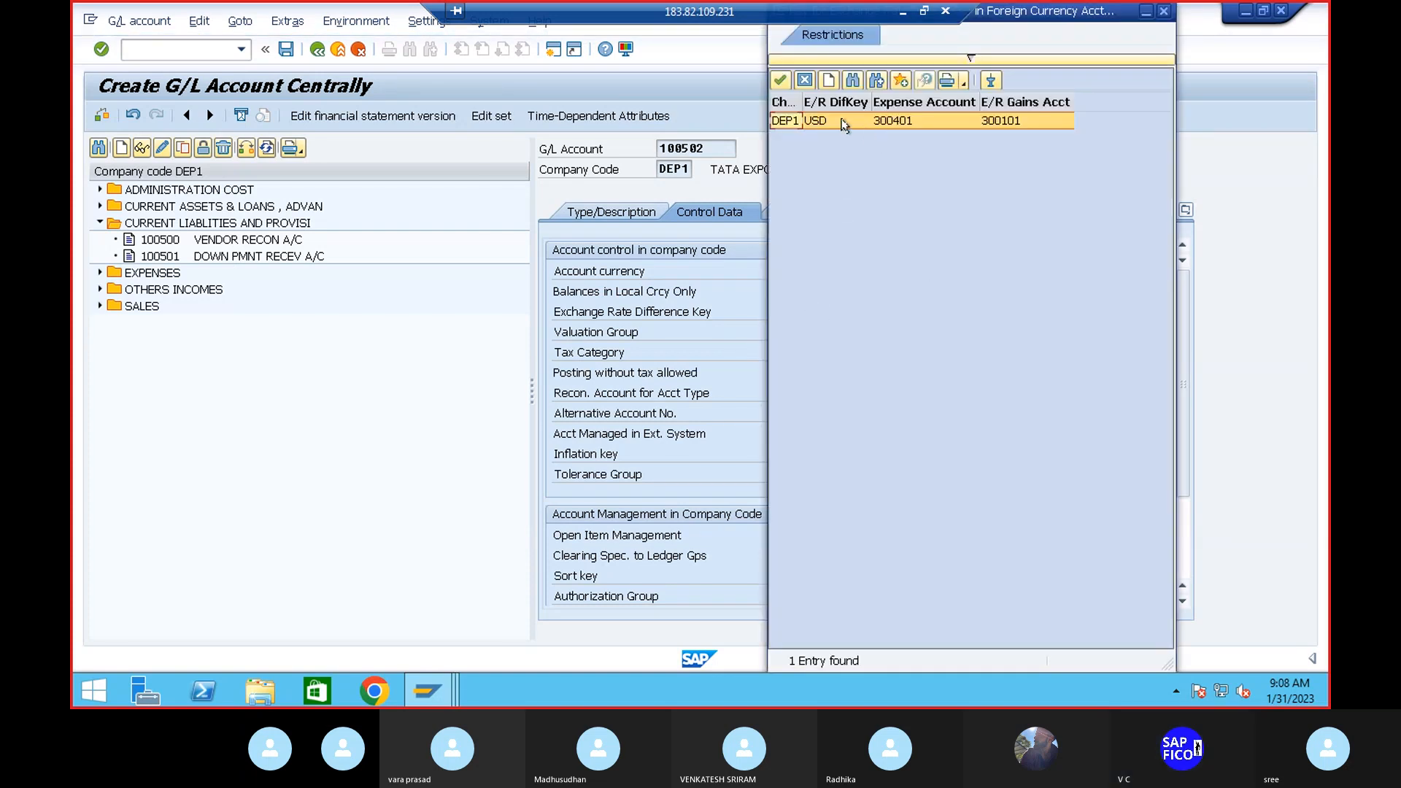
pyautogui.doubleClick(844, 122)
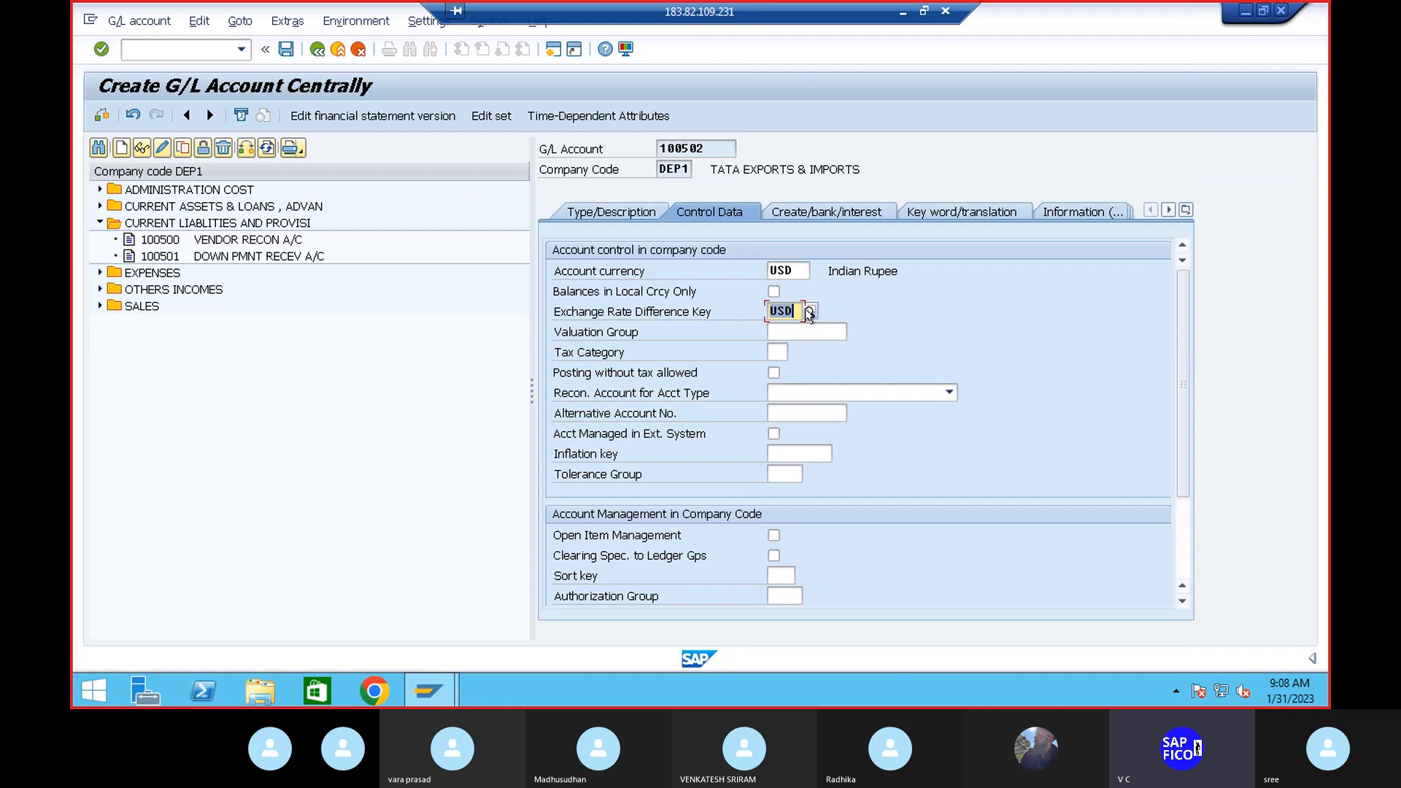
# Assign sort key 001 and field status group G001 to account 100502 and save the account
pyautogui.click(781, 575)
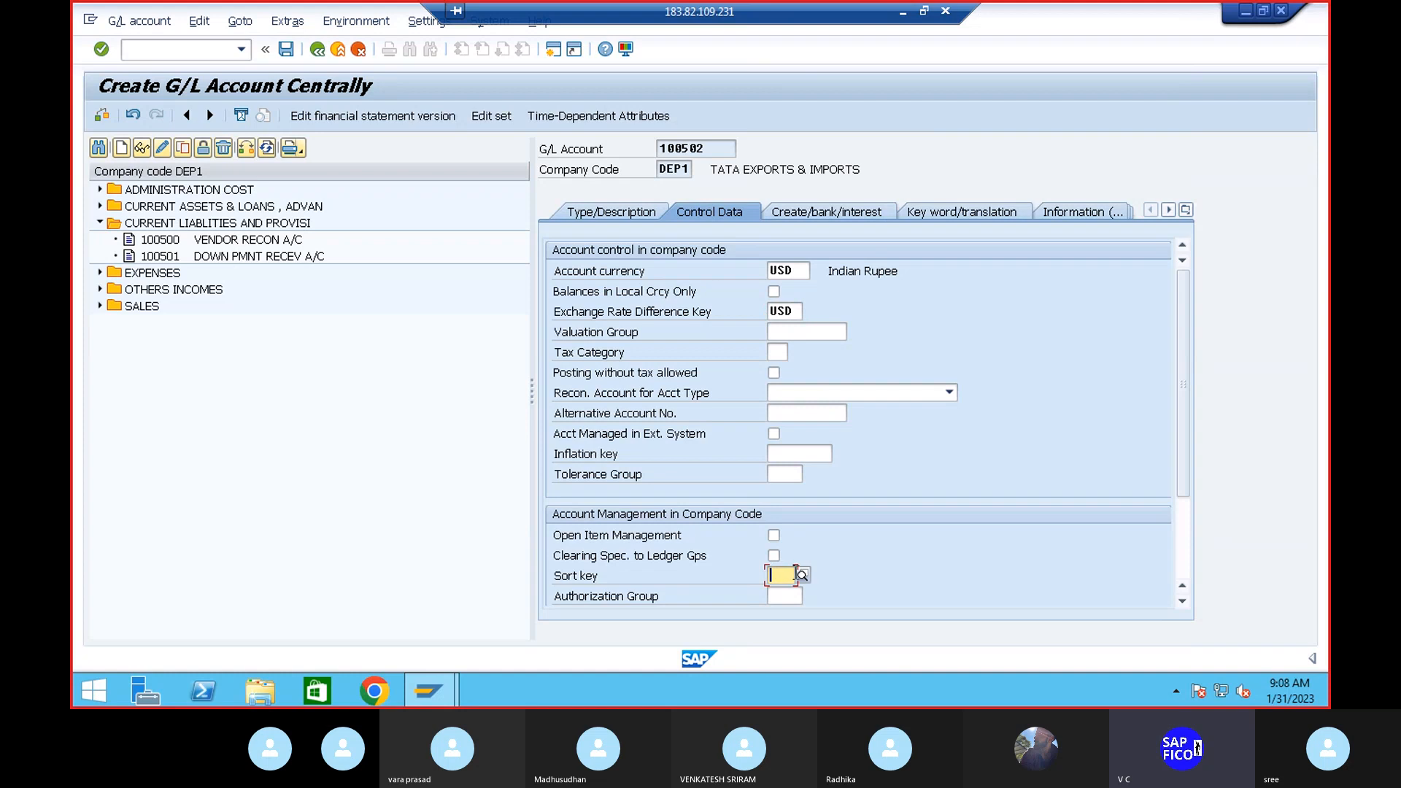
pyautogui.write('001')
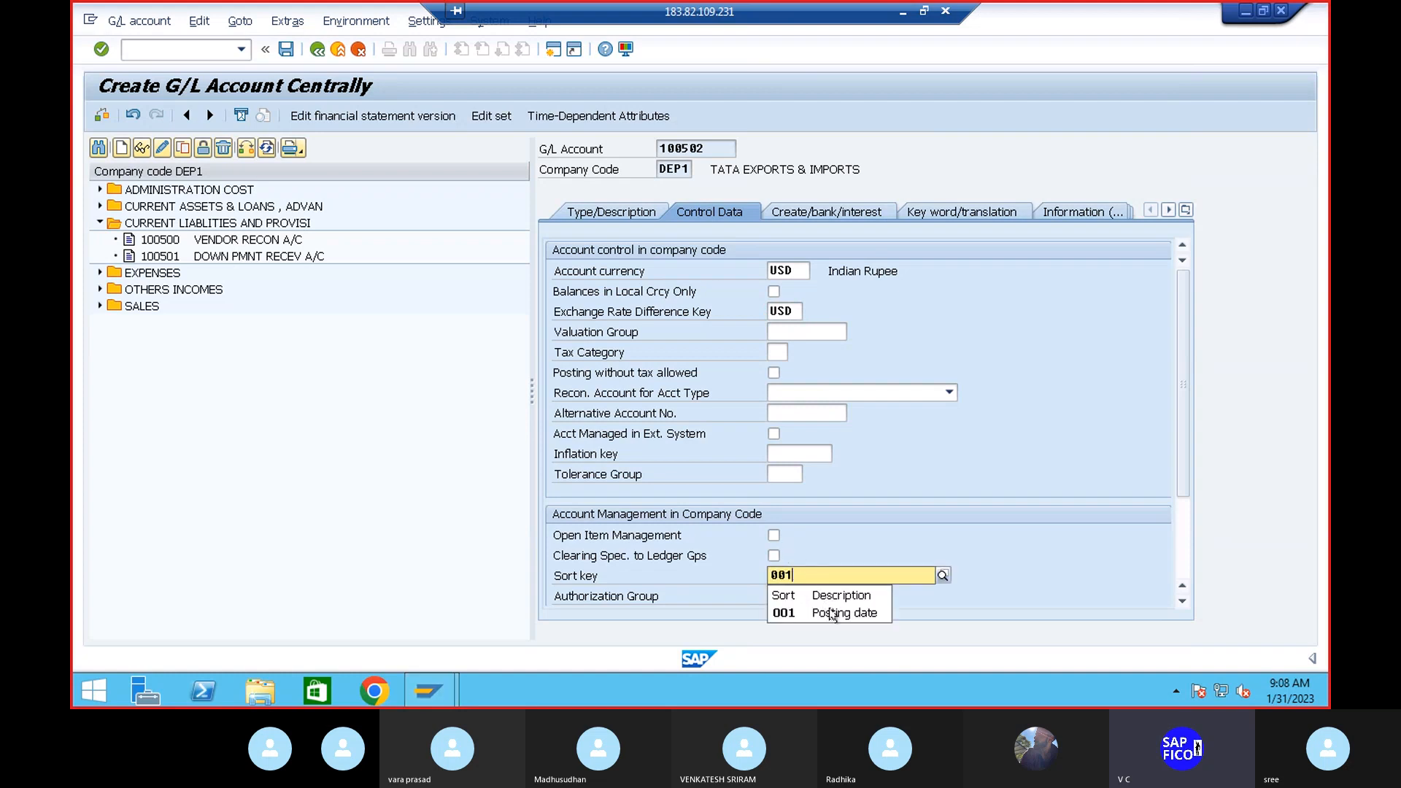
pyautogui.click(832, 614)
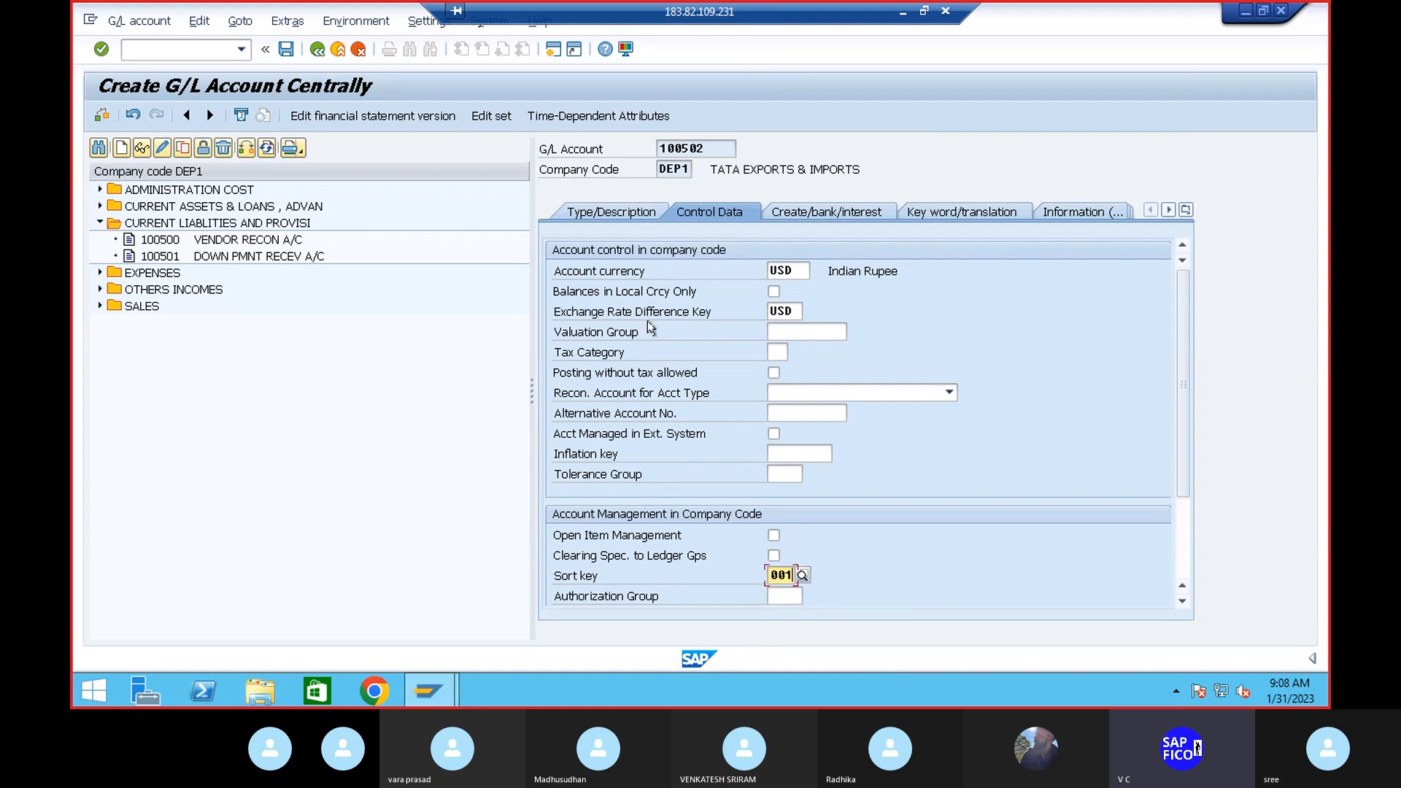
pyautogui.click(797, 212)
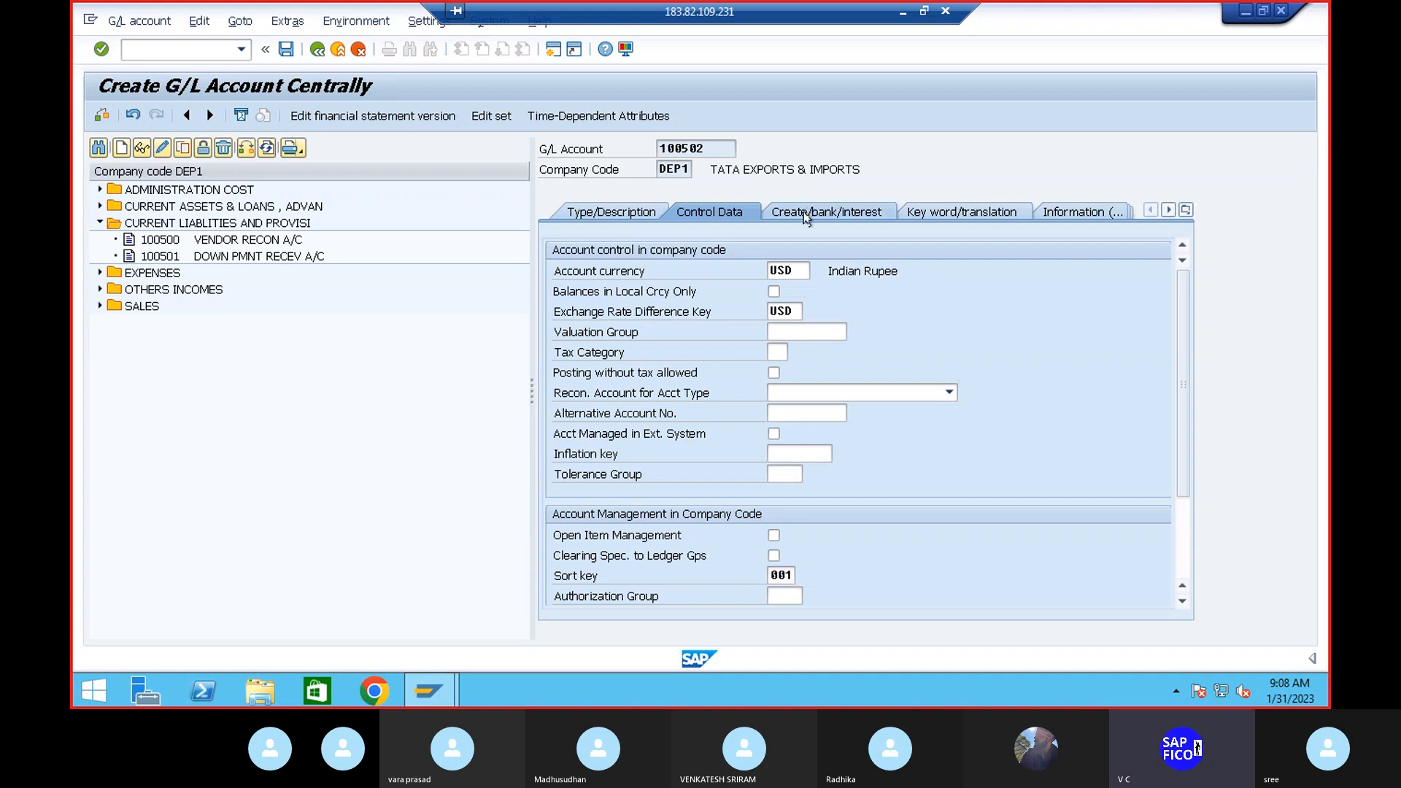
pyautogui.write('G001')
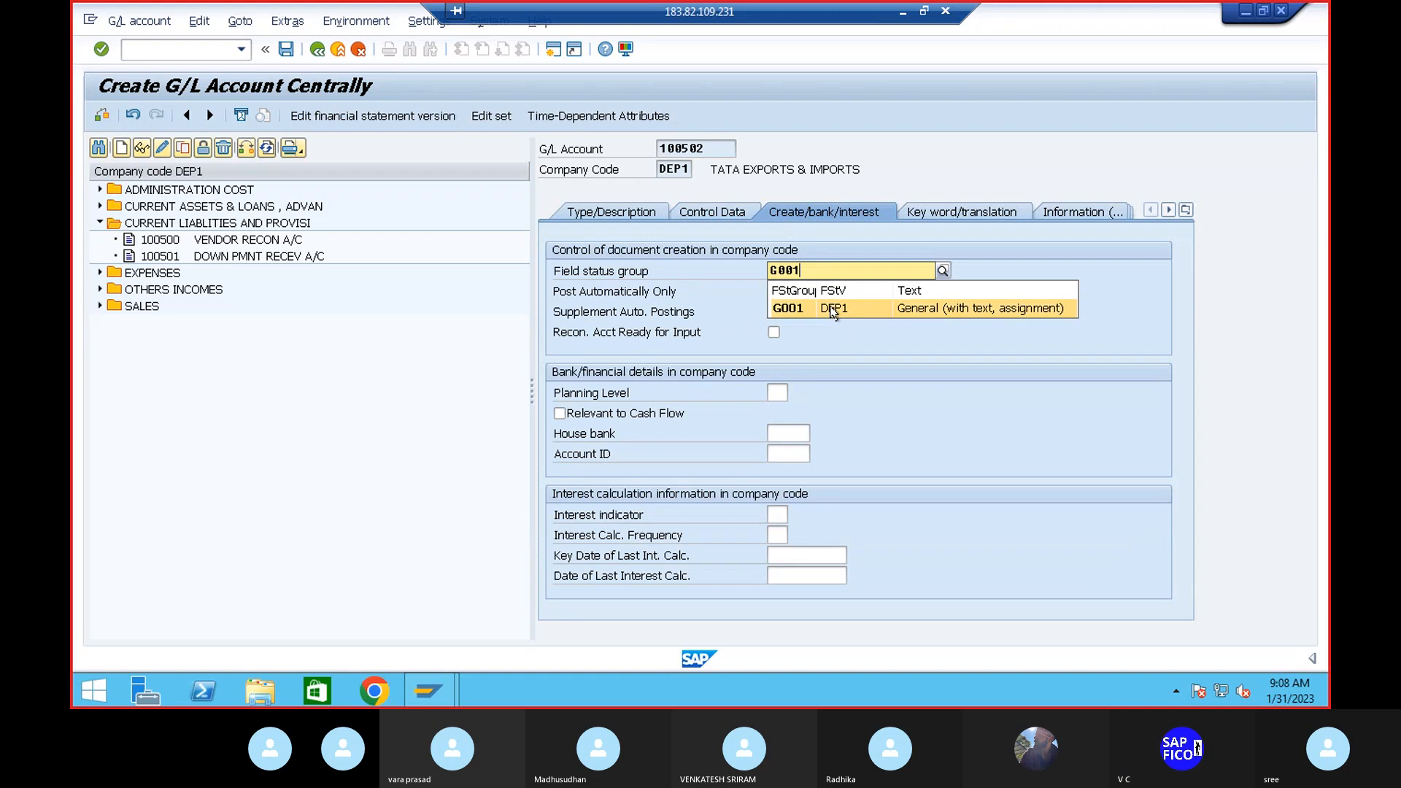
pyautogui.click(834, 308)
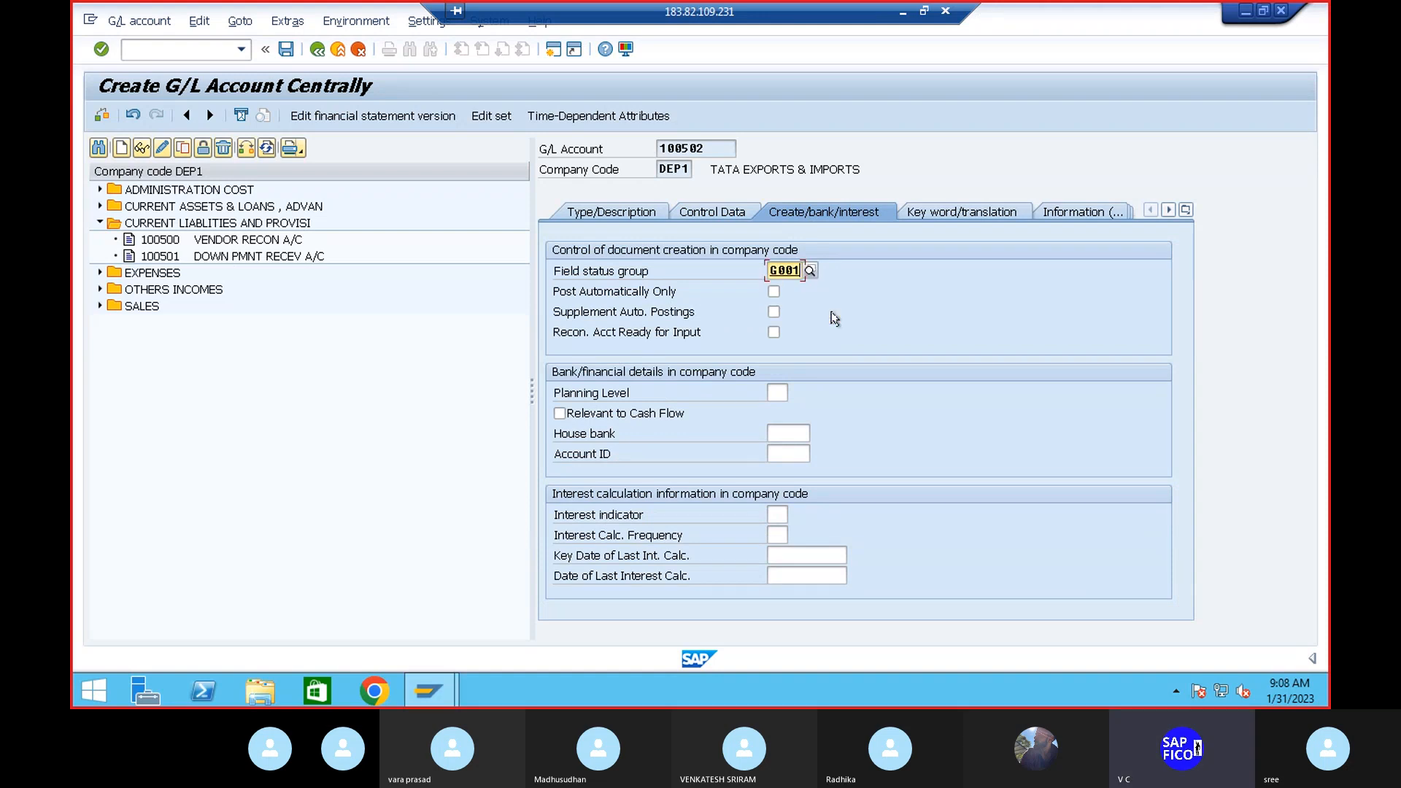
pyautogui.click(285, 49)
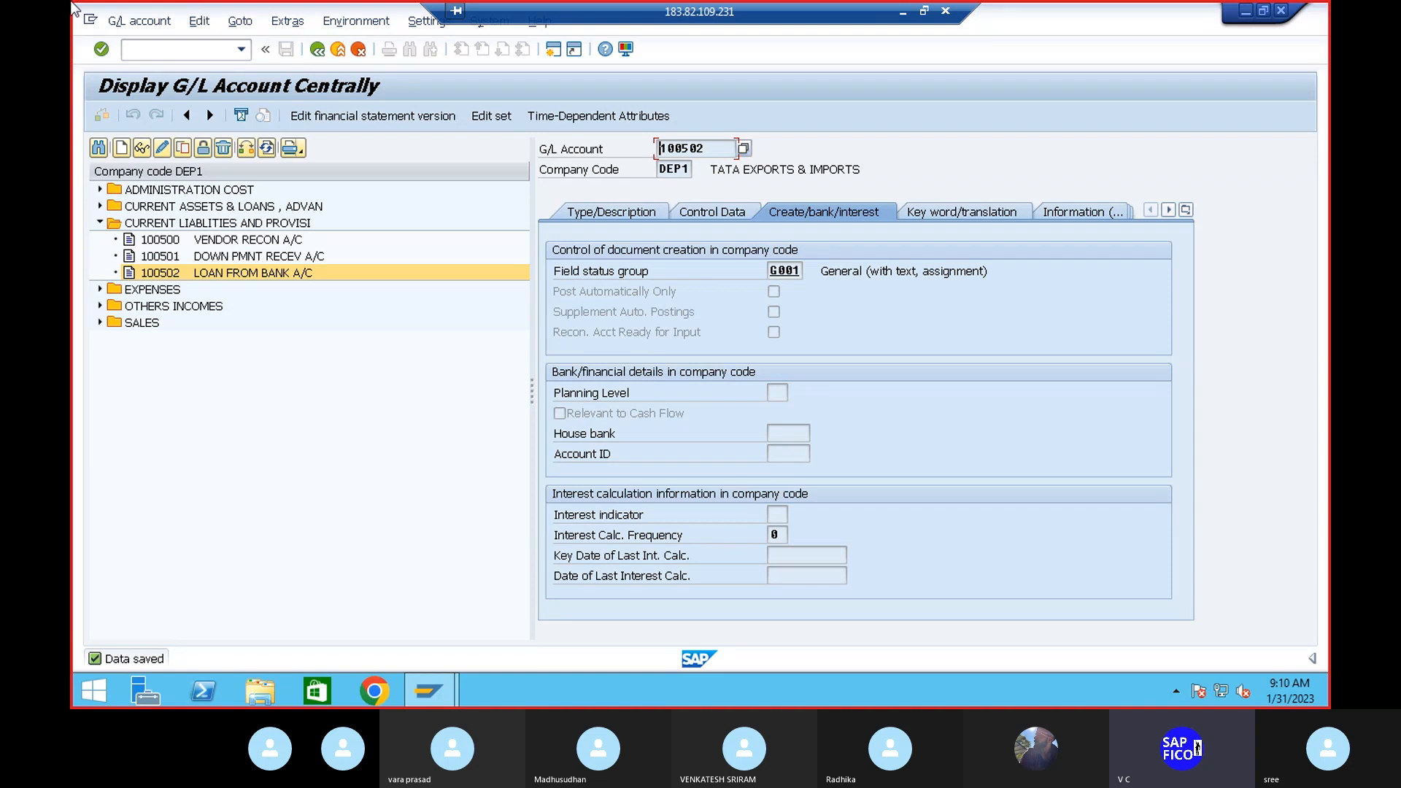
# Check the configuration checklist in the Word document, then return to SAP and open transaction F-02 for G/L account posting
pyautogui.click(903, 12)
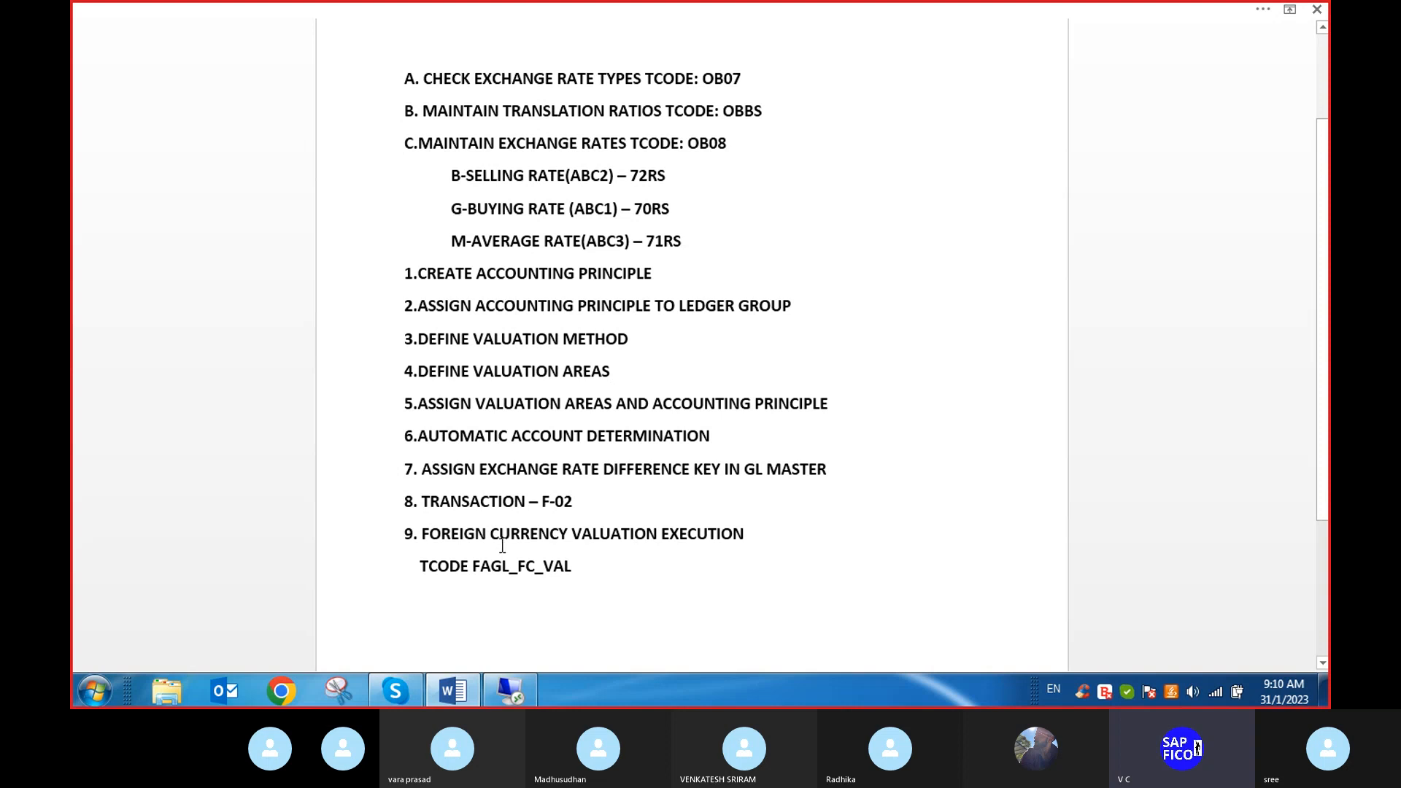
pyautogui.moveTo(518, 690)
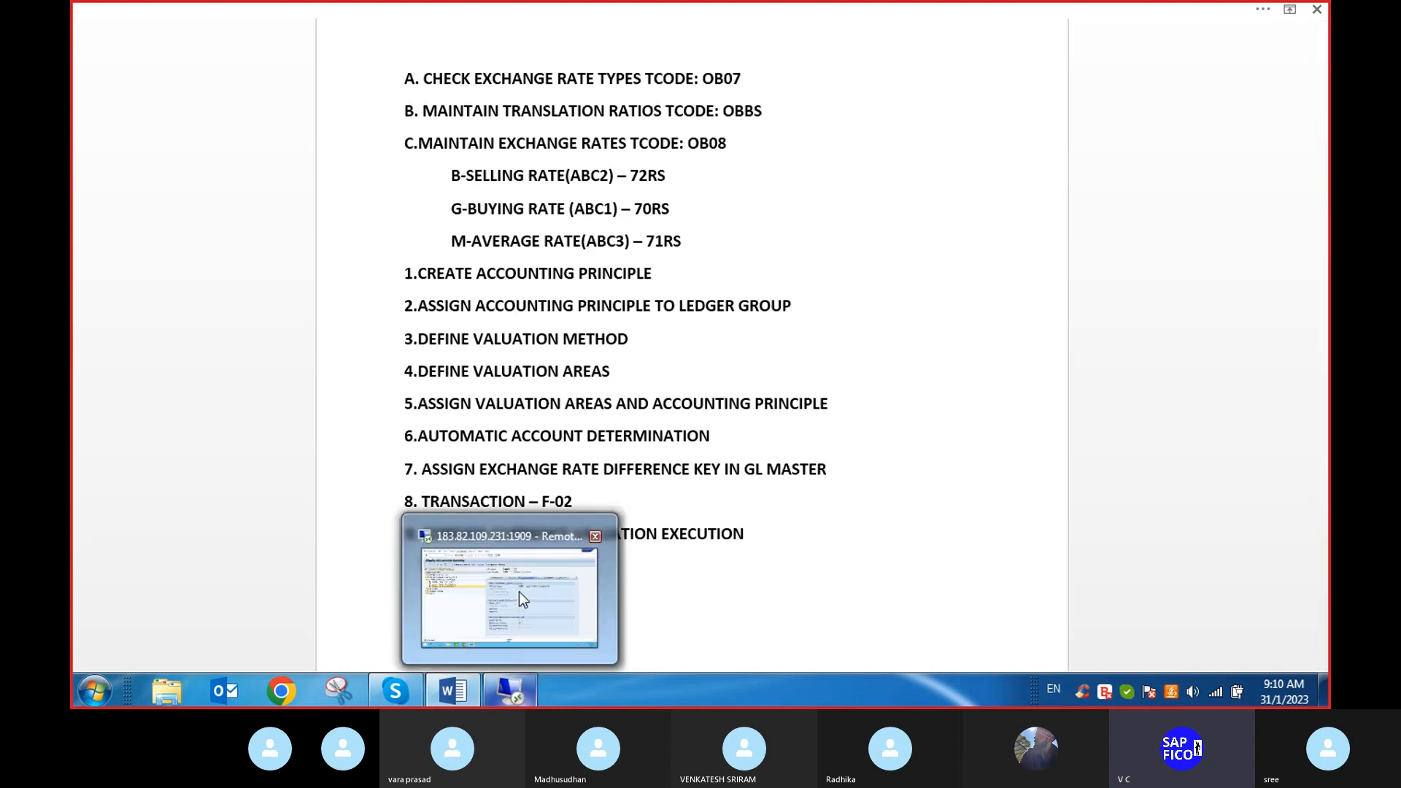
pyautogui.click(518, 689)
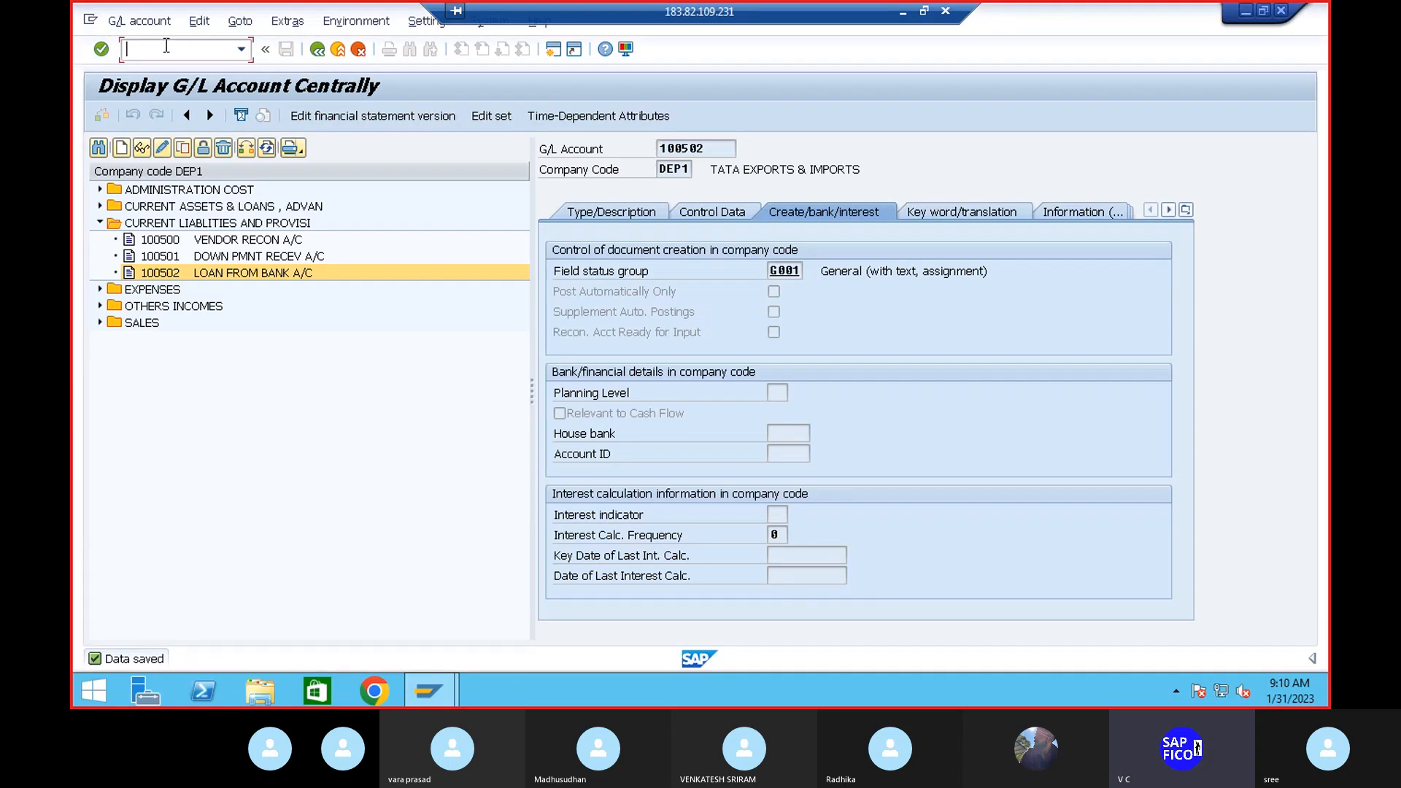
pyautogui.write('/n')
pyautogui.press('Return')
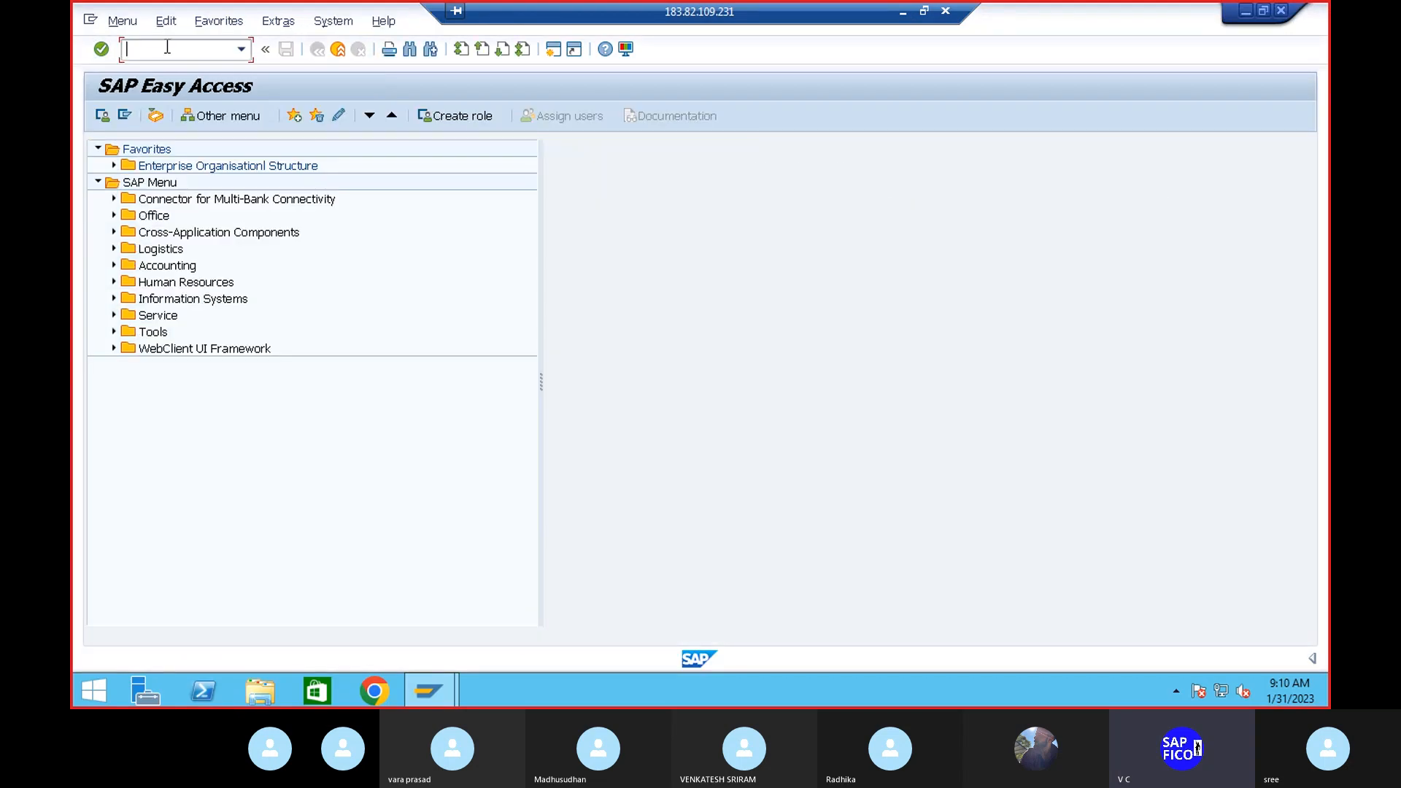
pyautogui.write('F-02')
pyautogui.press('Return')
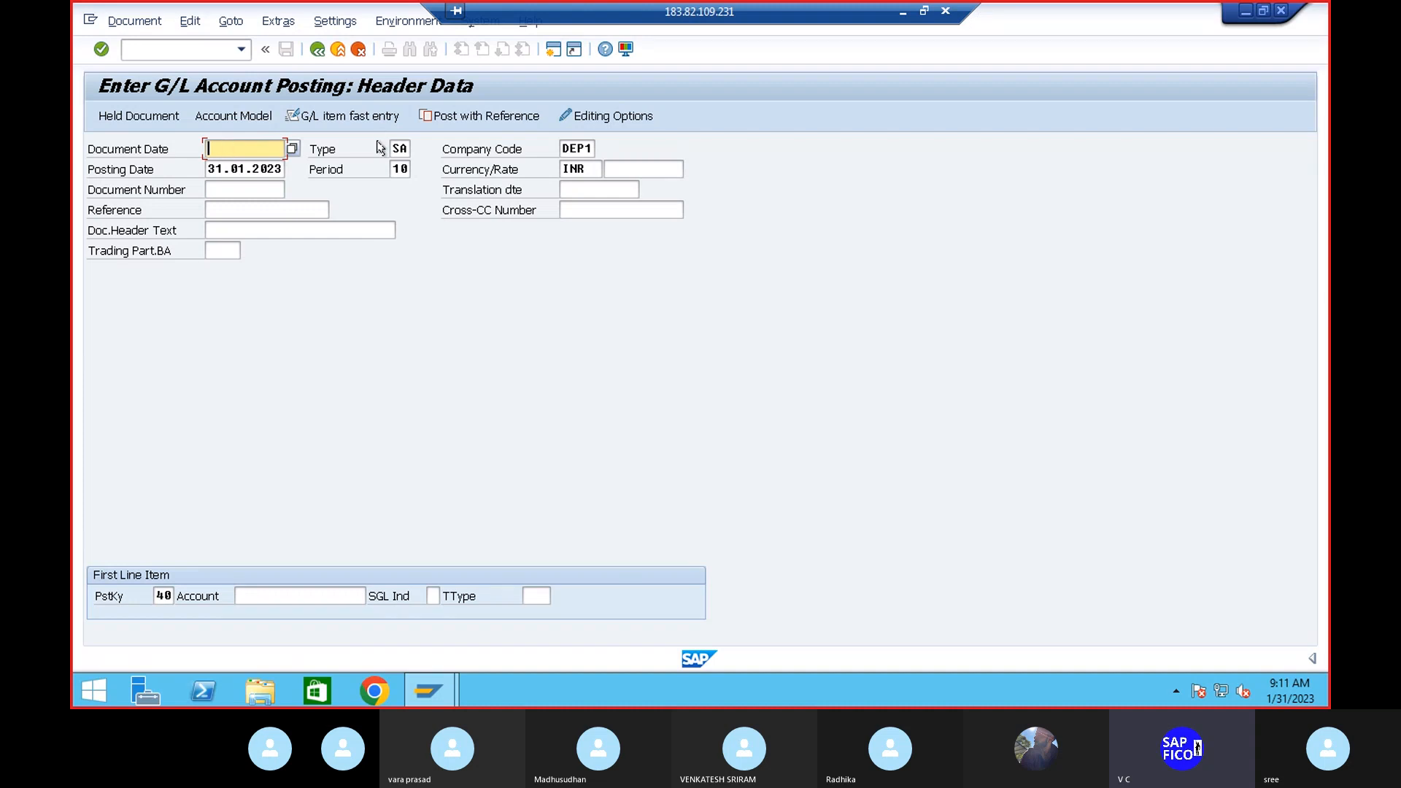
# Set the document date of the G/L posting to 01.01.2023
pyautogui.click(293, 148)
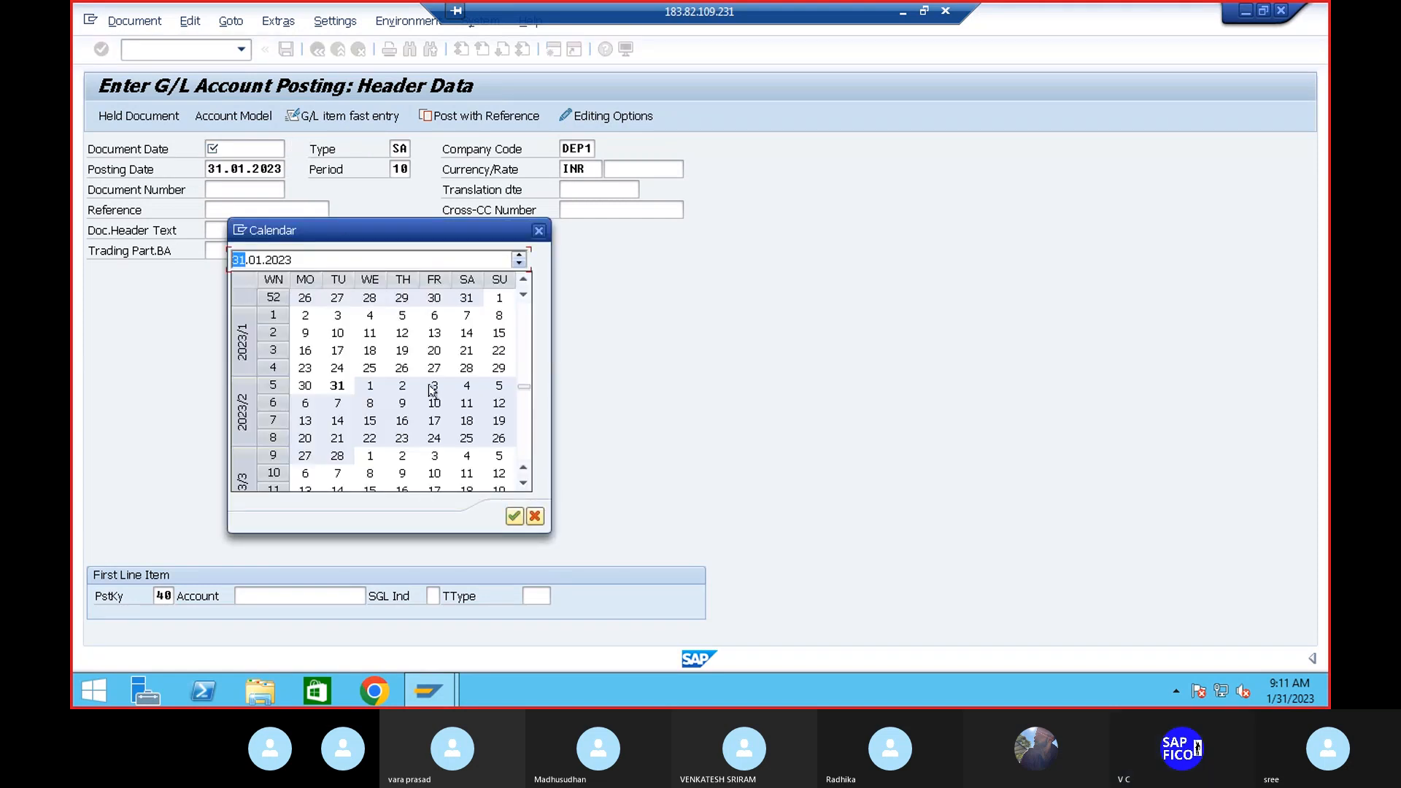
pyautogui.click(513, 515)
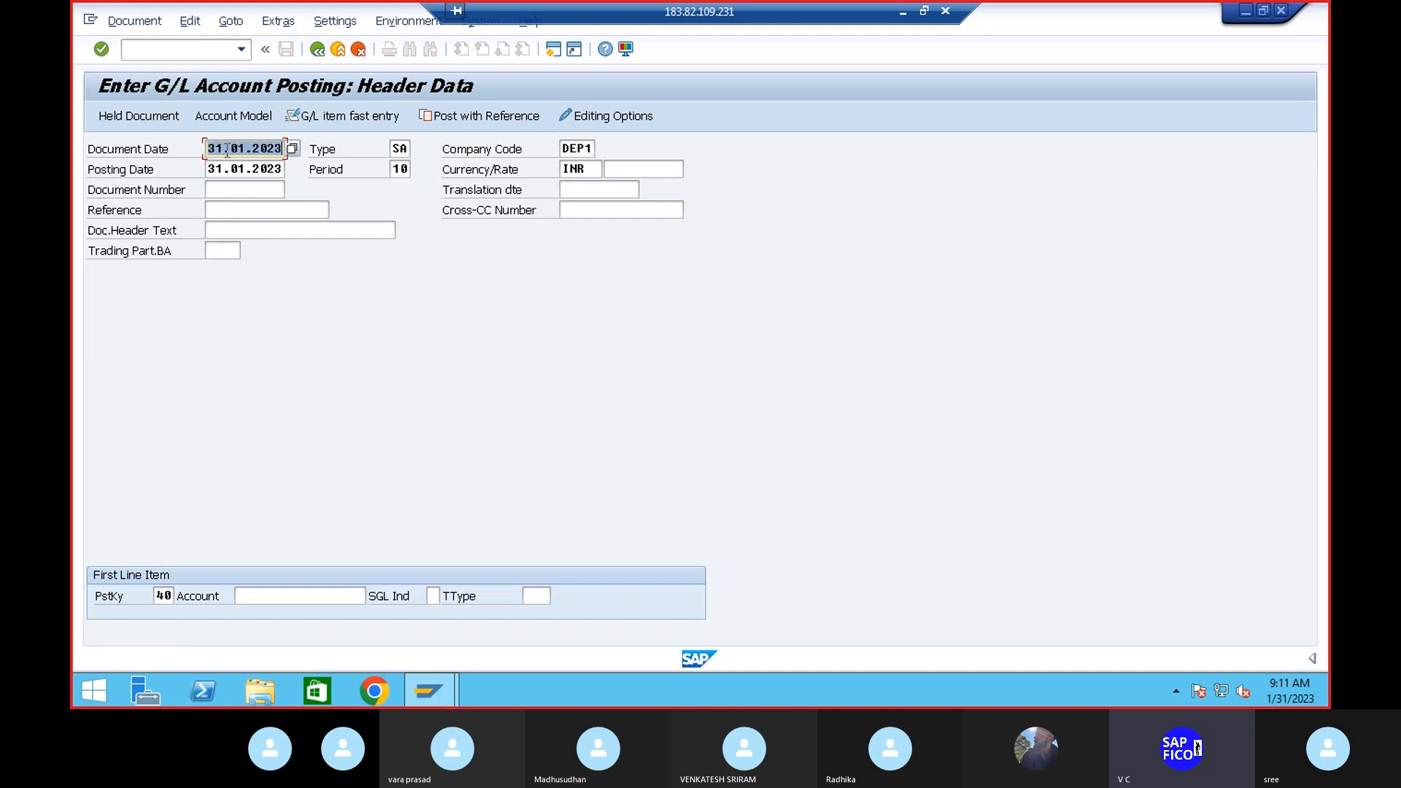
pyautogui.click(222, 148)
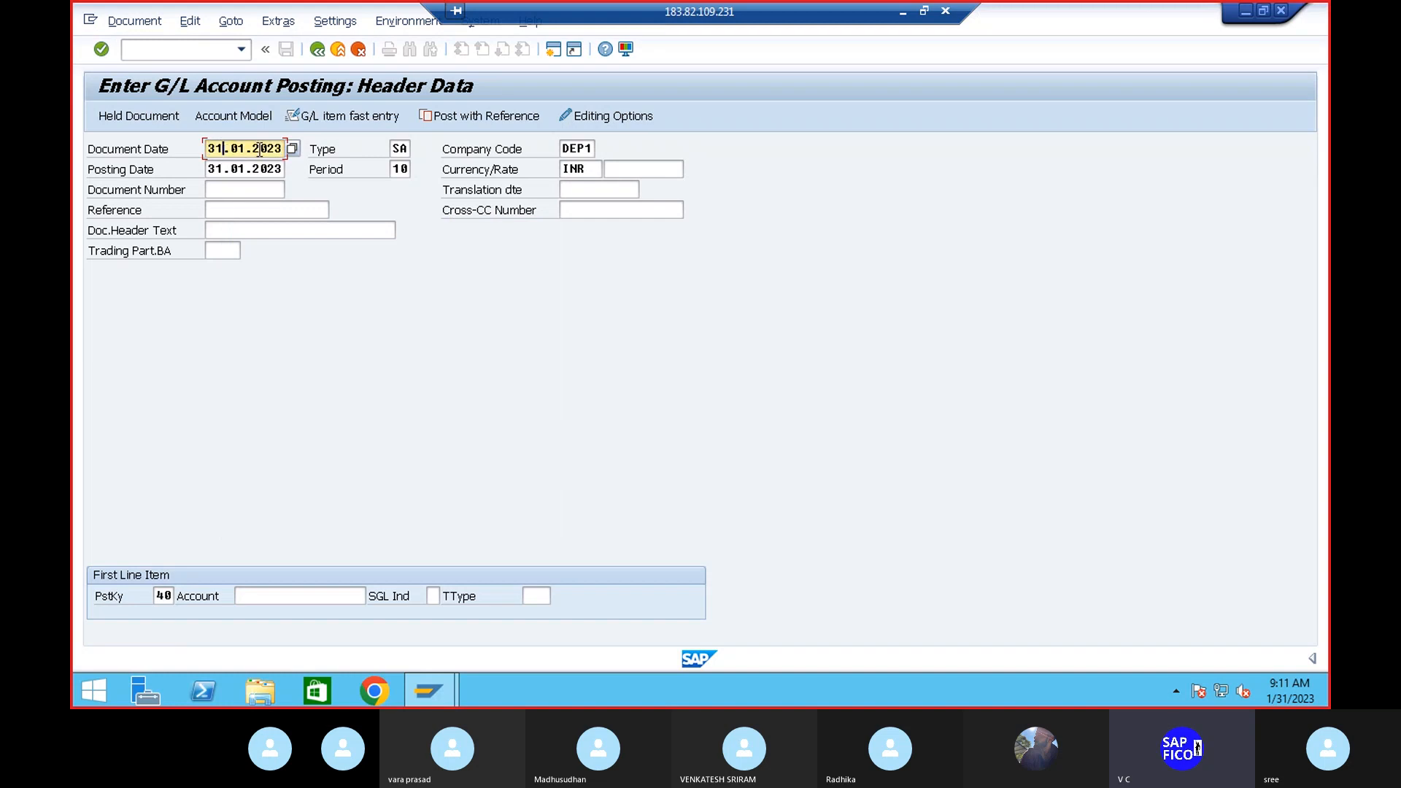
pyautogui.press('BackSpace')
pyautogui.press('BackSpace')
pyautogui.write('01')
# Set the currency of the G/L posting header to USD, United States Dollar
pyautogui.click(594, 168)
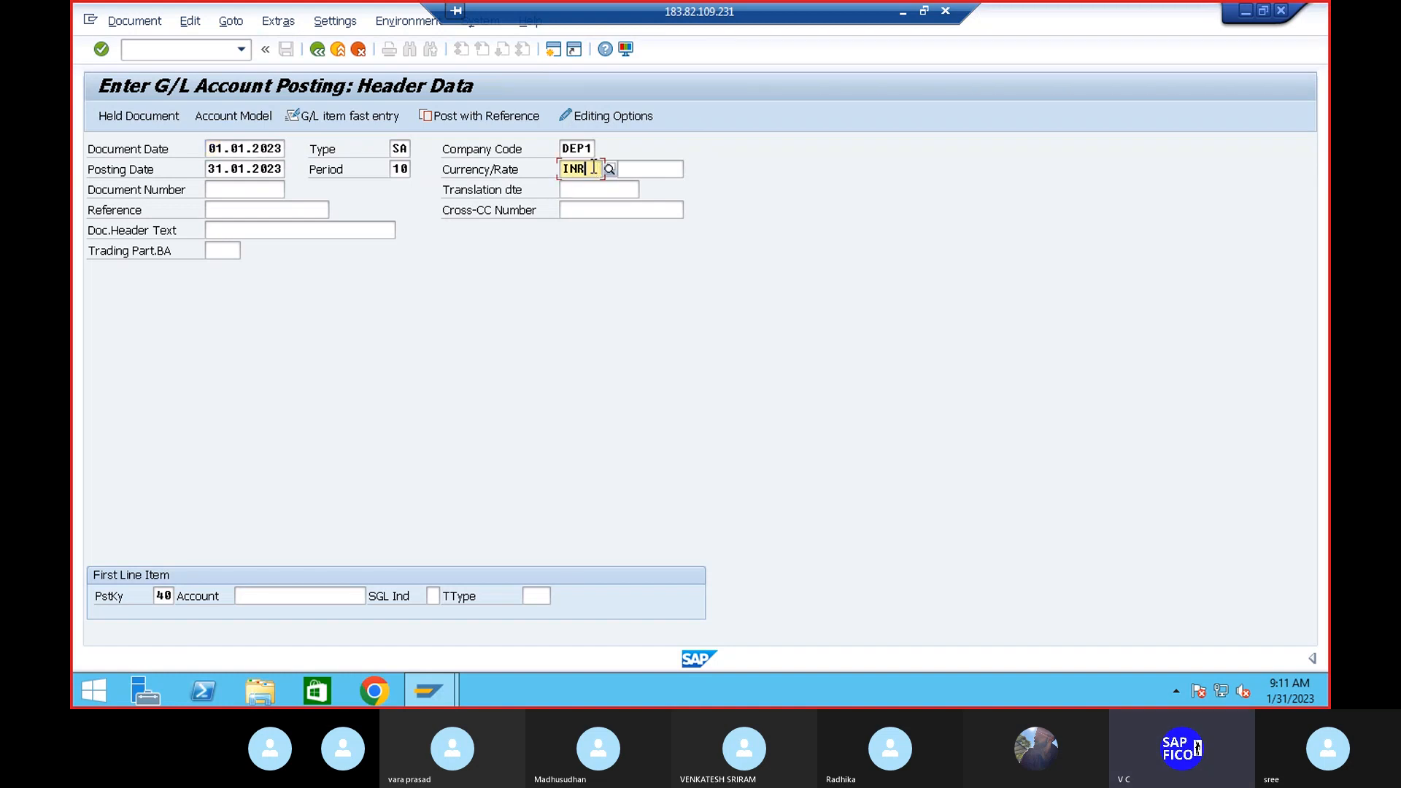
pyautogui.press('BackSpace')
pyautogui.press('BackSpace')
pyautogui.press('BackSpace')
pyautogui.write('USD')
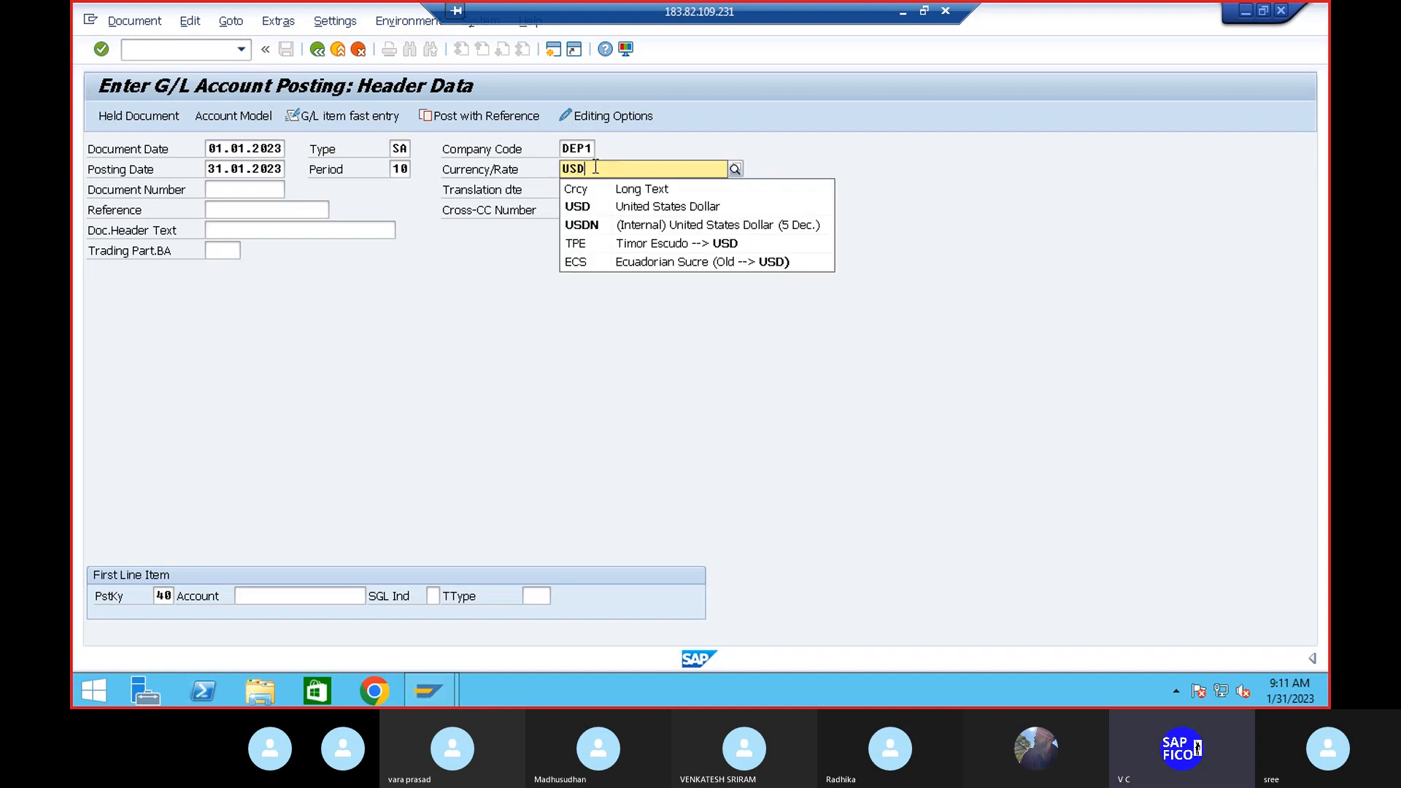
pyautogui.click(617, 206)
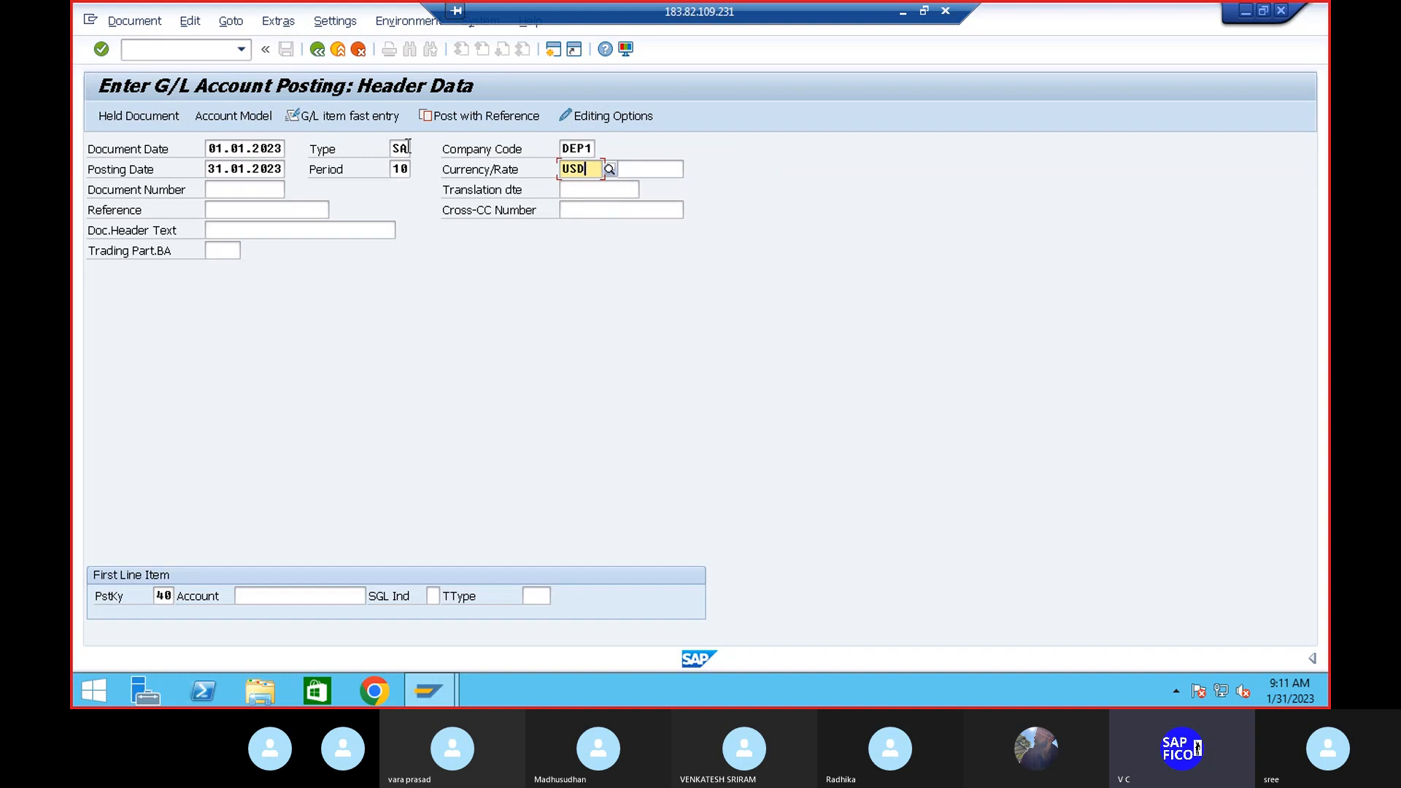
# Run transaction OBA7 in a new session and open the details of document type SA, G/L Account Document
pyautogui.click(552, 49)
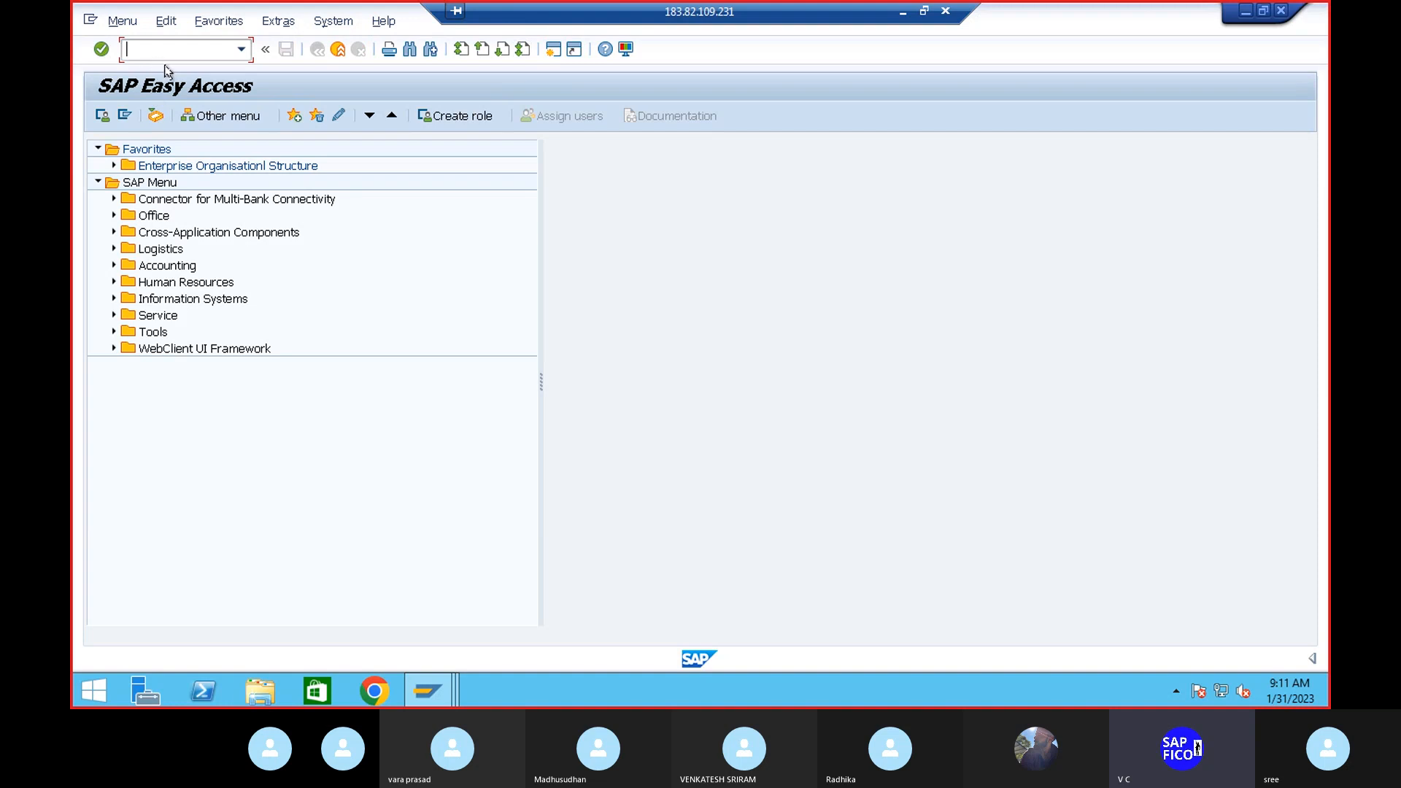
pyautogui.write('oba7')
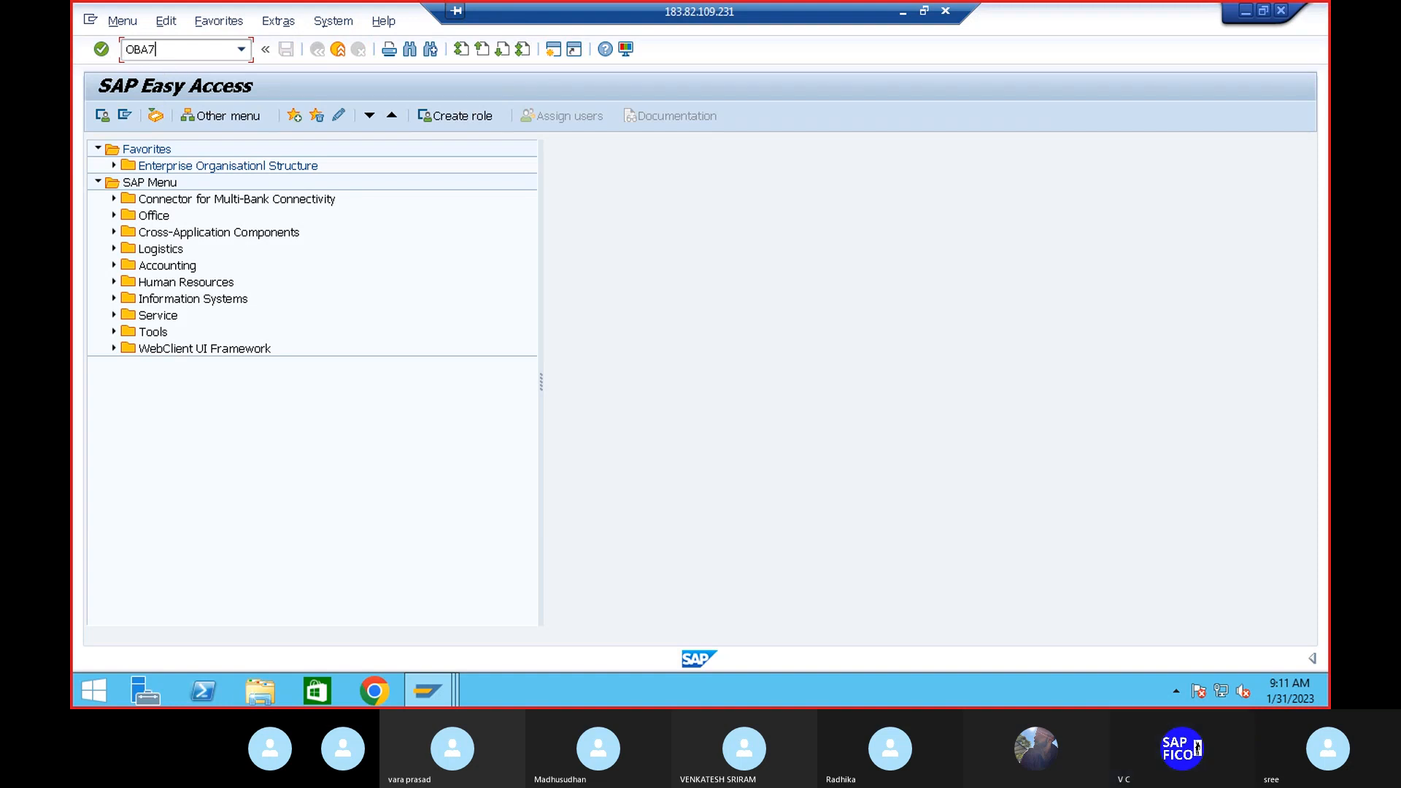
pyautogui.press('Return')
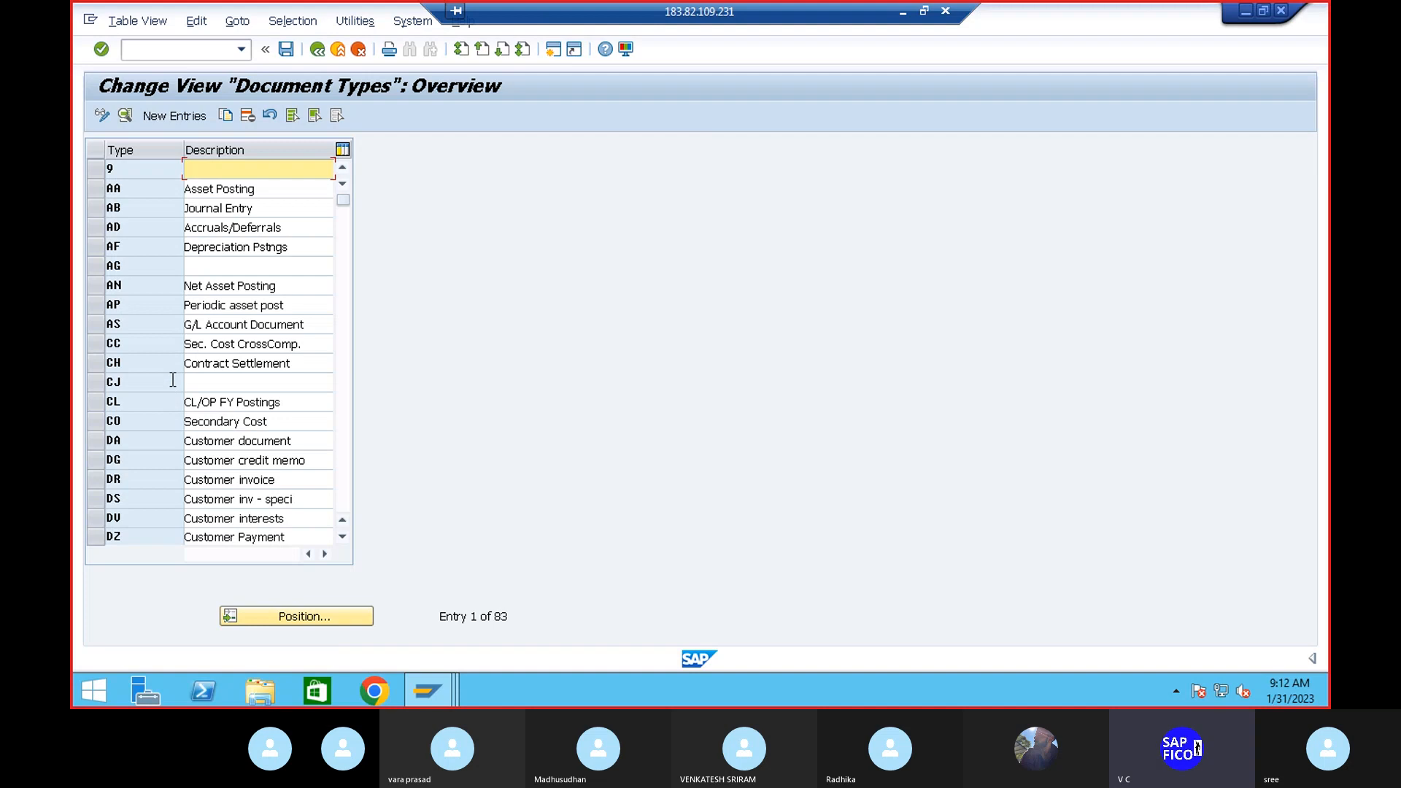
pyautogui.scroll(-5, 173, 380)
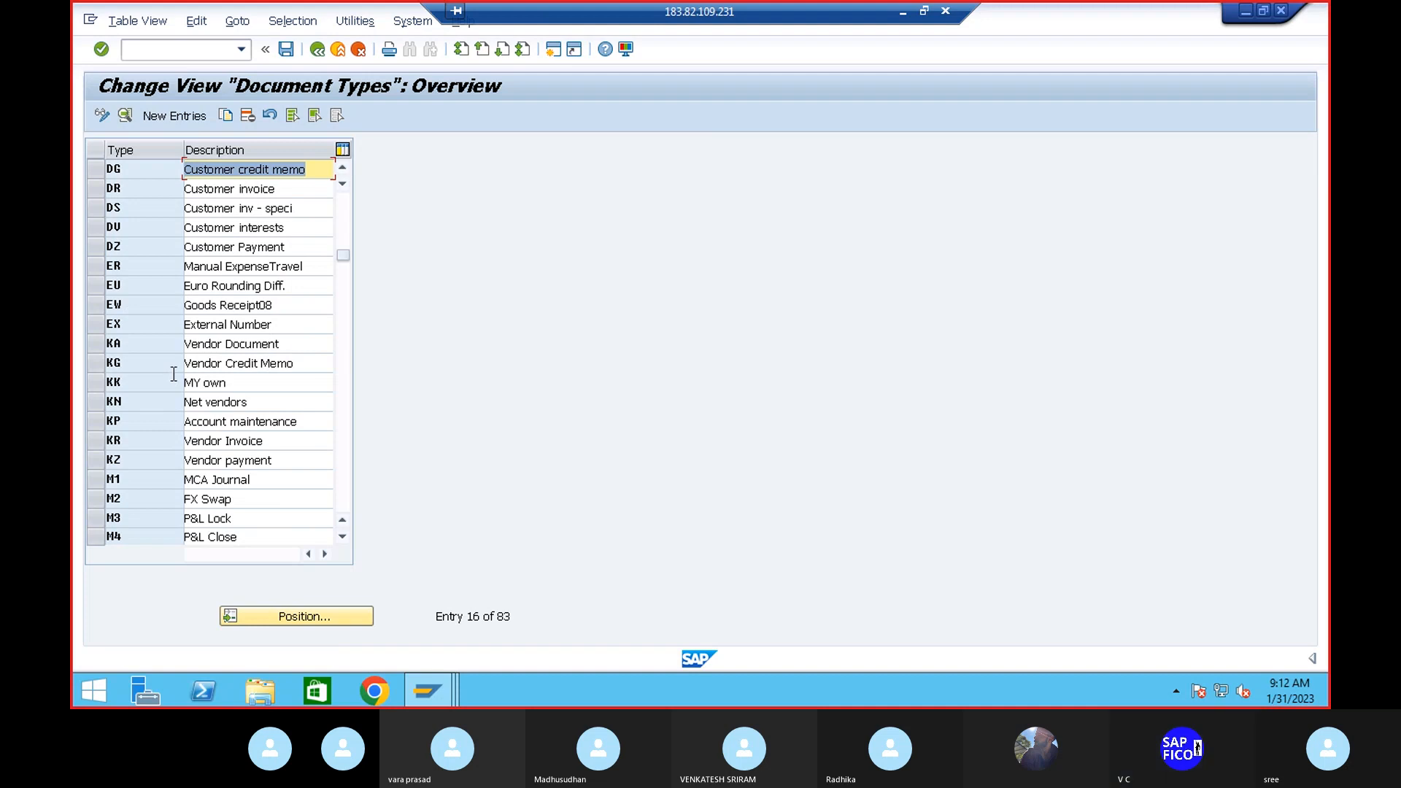
pyautogui.scroll(-3, 173, 378)
pyautogui.scroll(-5, 173, 374)
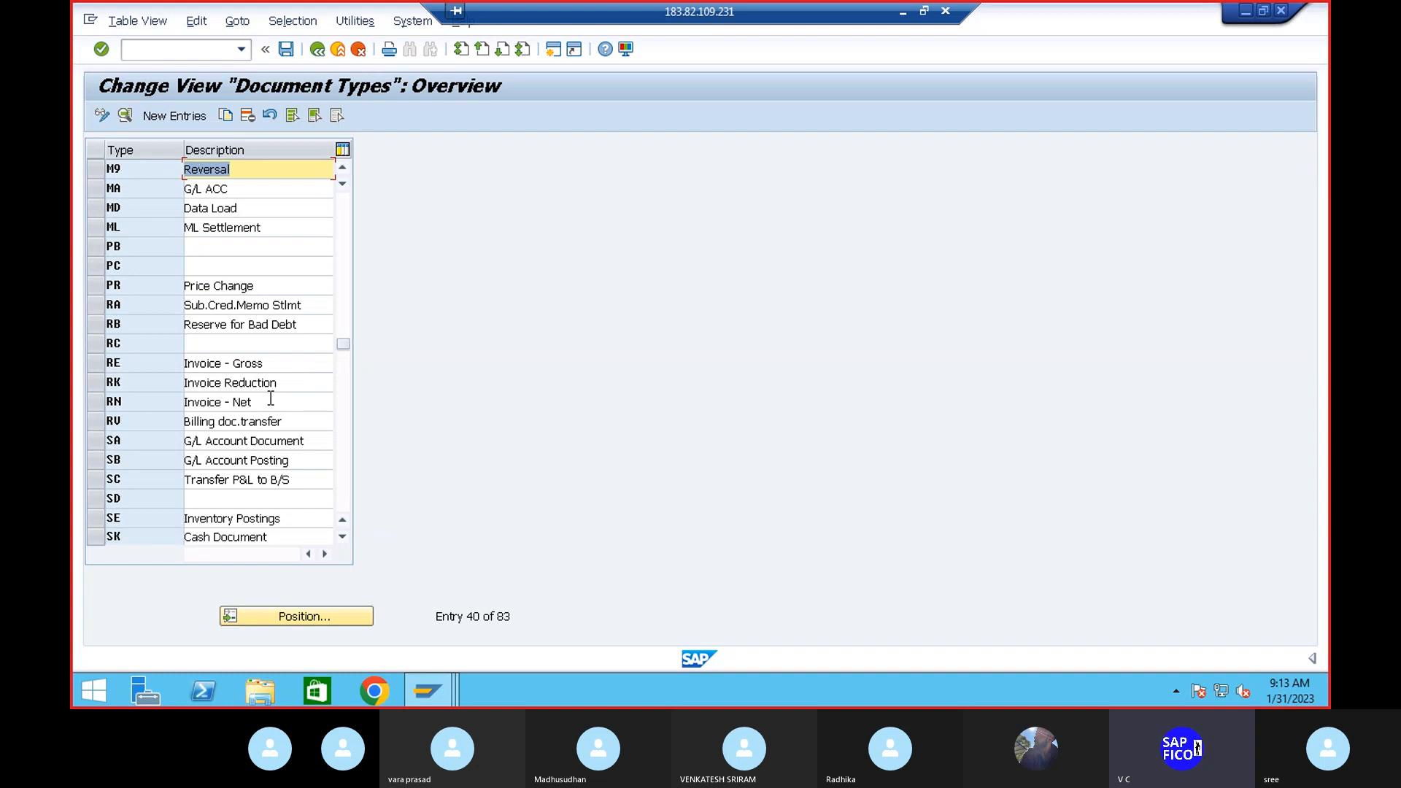
pyautogui.doubleClick(211, 438)
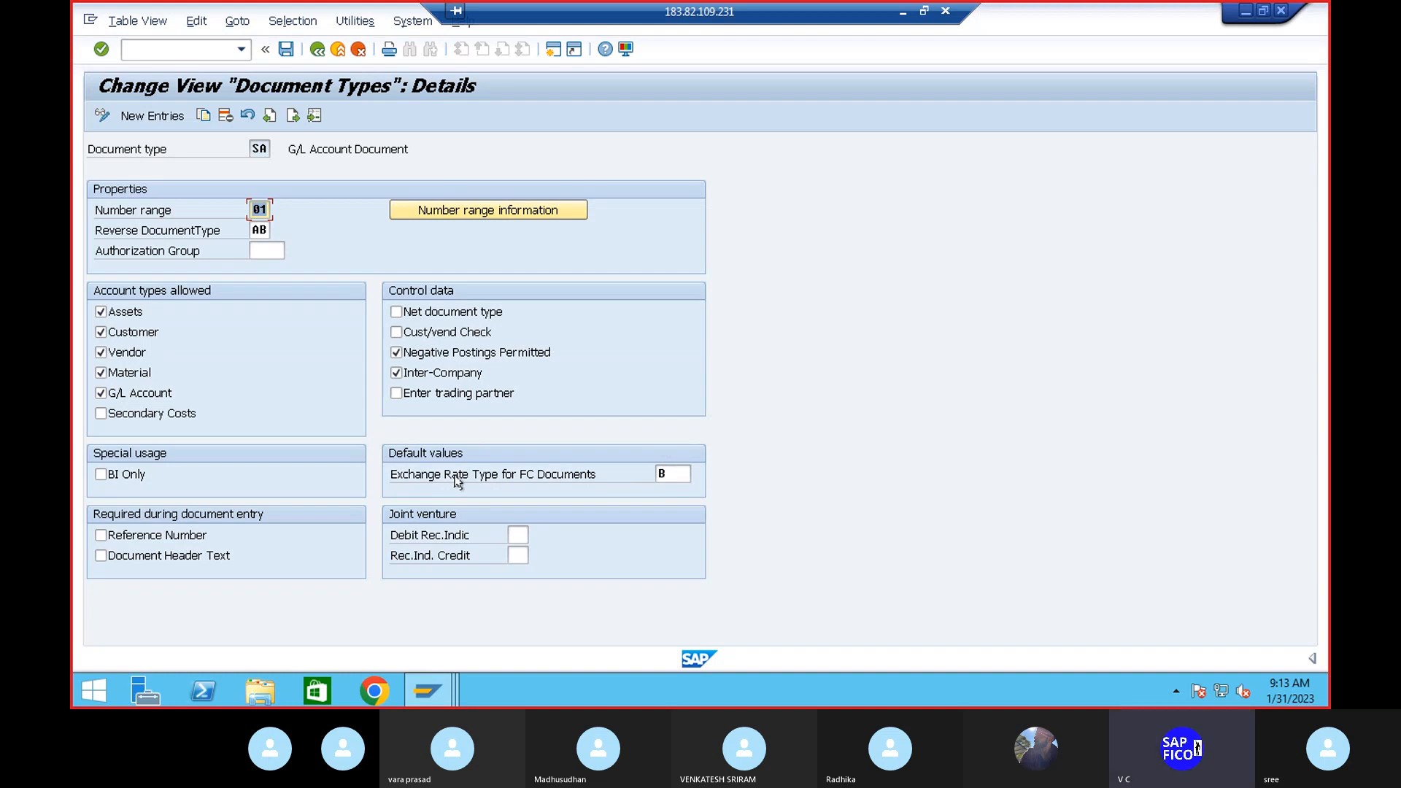
# Set the exchange rate type for foreign currency documents of type SA to DEP1 and save it in customizing request S4HK905834
pyautogui.click(672, 474)
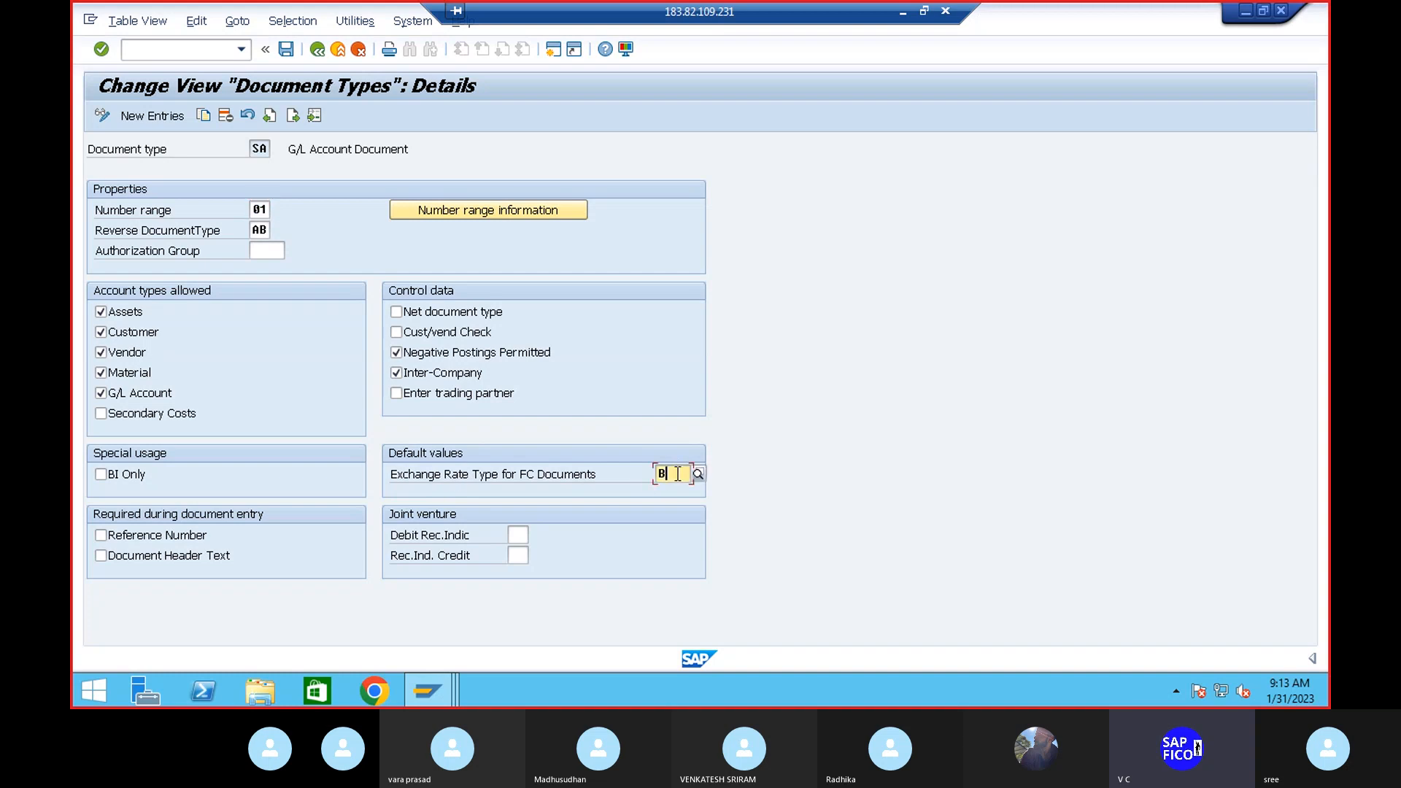
pyautogui.press('BackSpace')
pyautogui.click(698, 474)
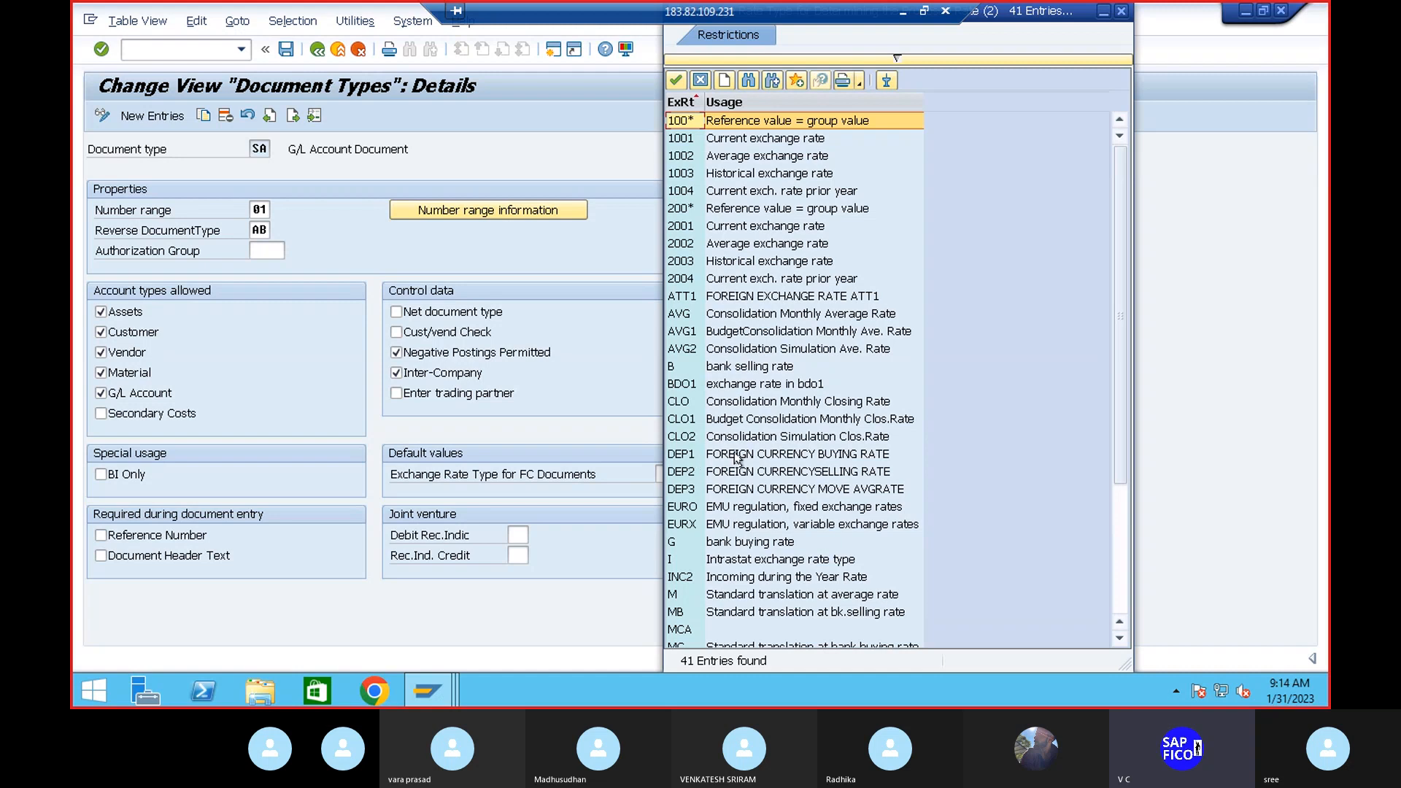
pyautogui.doubleClick(727, 453)
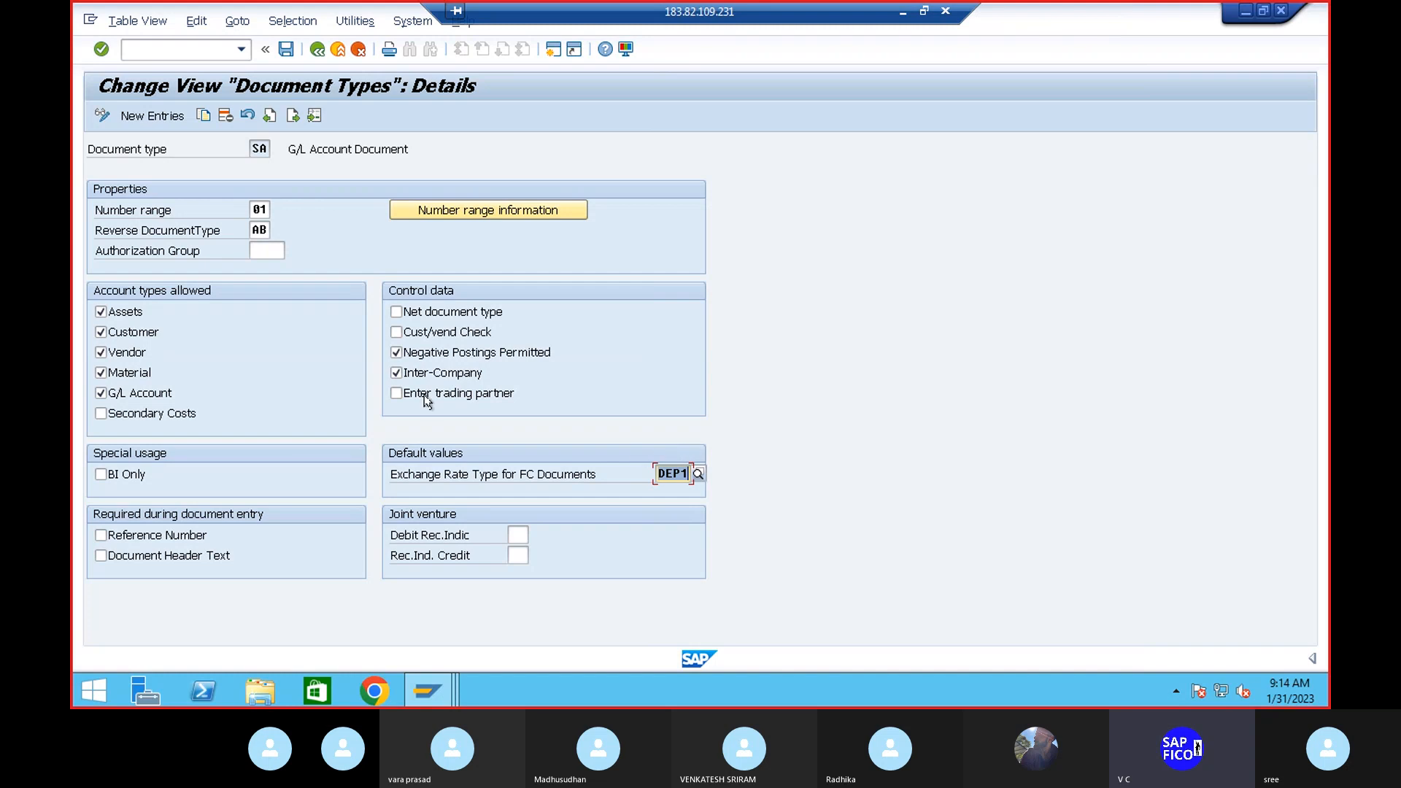
pyautogui.press('Return')
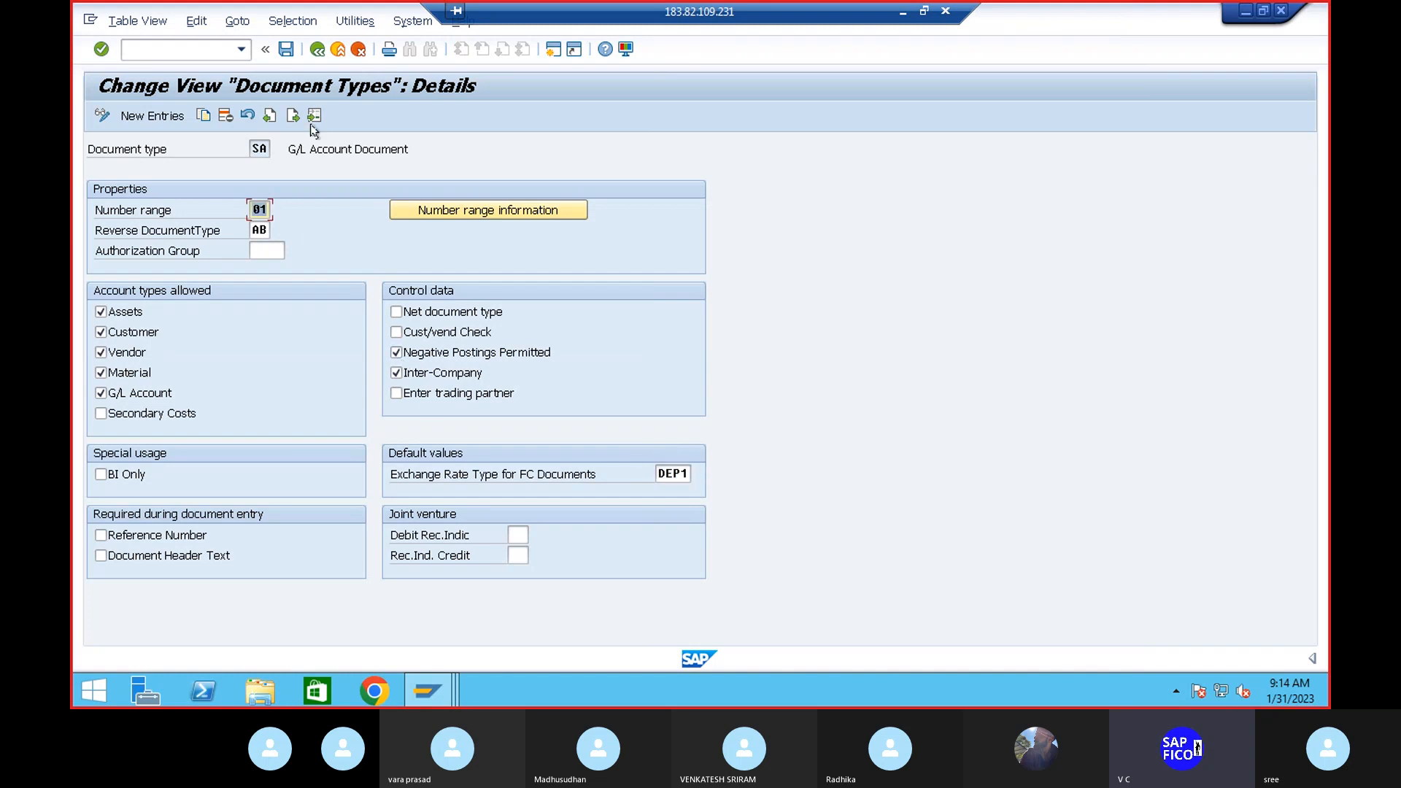
pyautogui.click(286, 49)
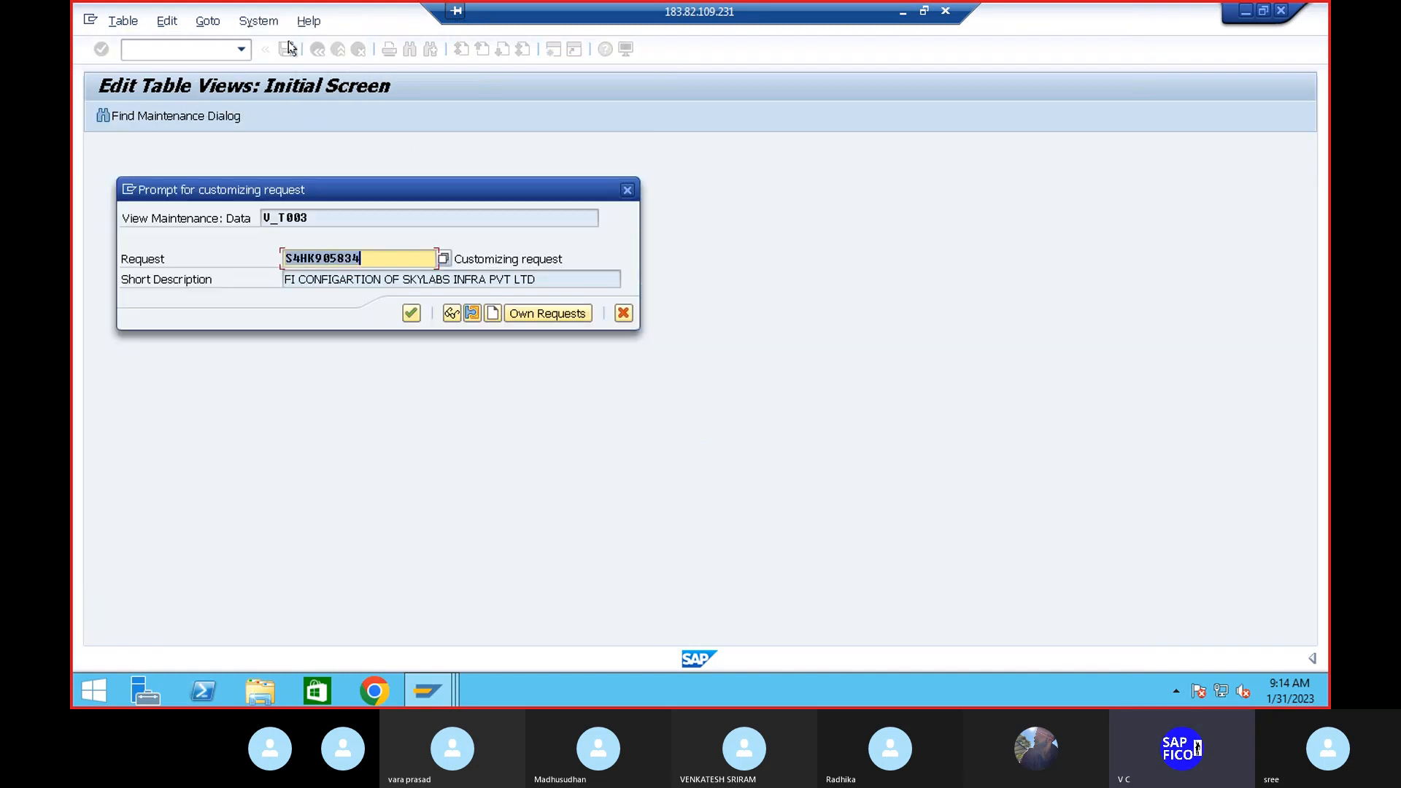
pyautogui.click(410, 314)
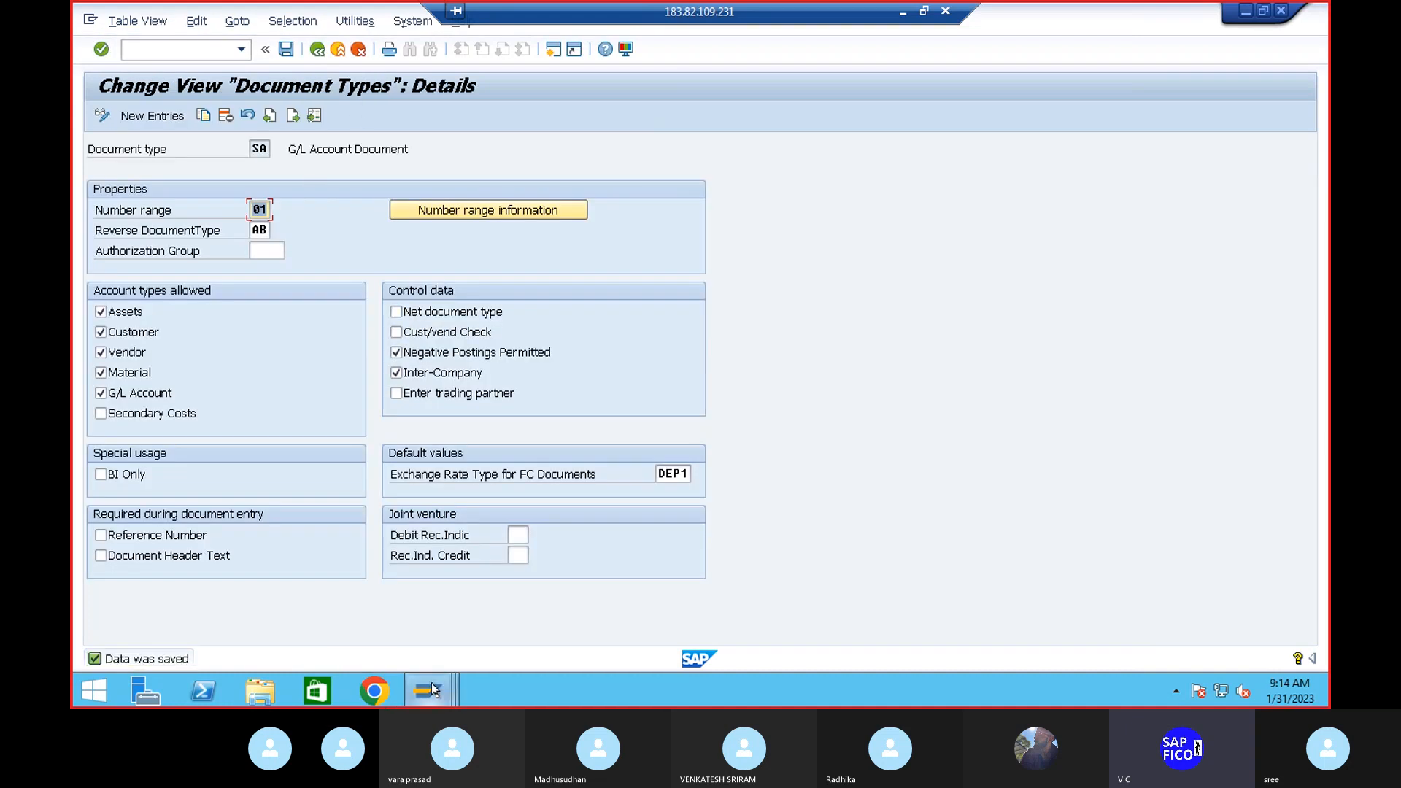
# Return to the G/L posting session and set its translation and posting dates to 01.01.2023 and the document header text to LOAN FROM BANK
pyautogui.moveTo(432, 683)
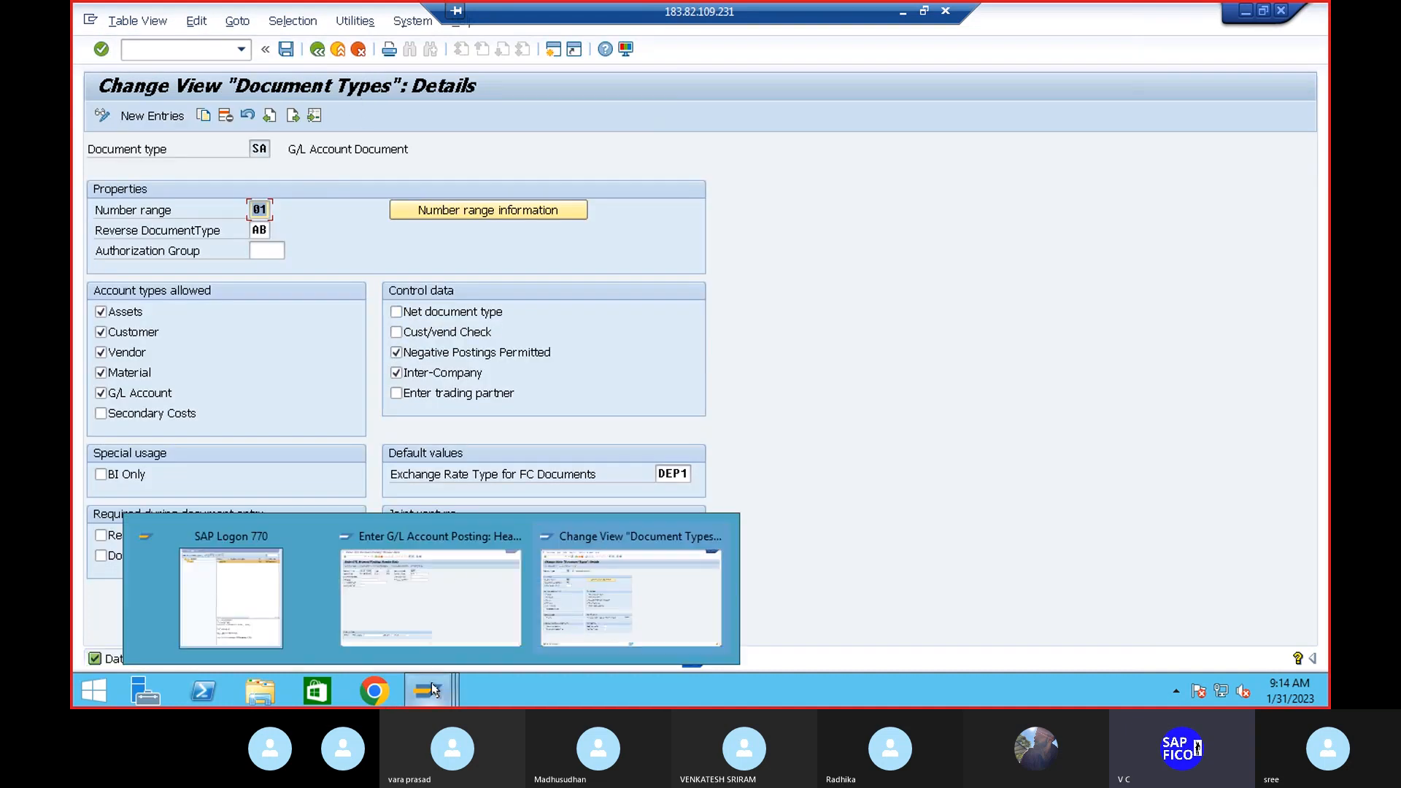
pyautogui.click(417, 607)
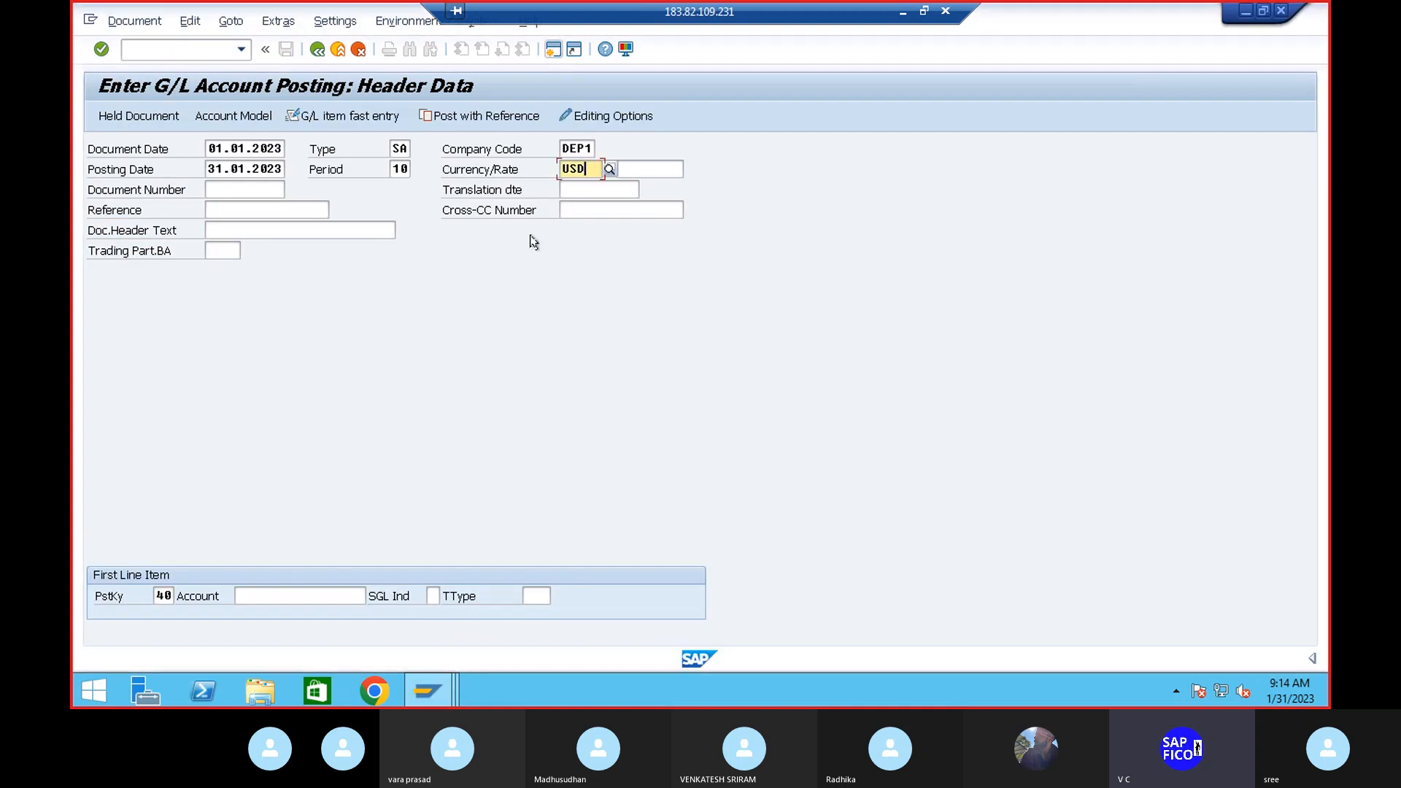
pyautogui.click(578, 187)
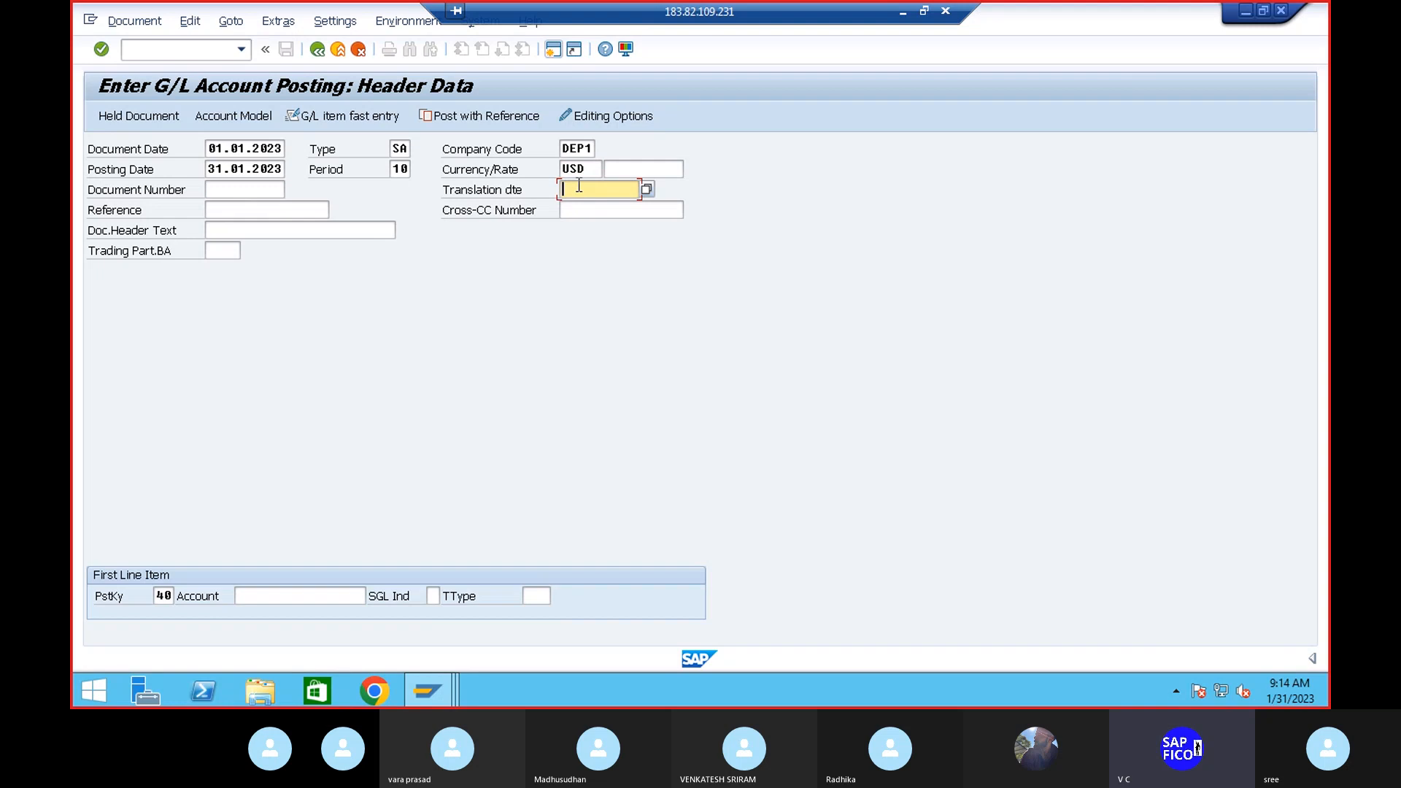
pyautogui.write('01.01.2023')
pyautogui.click(224, 169)
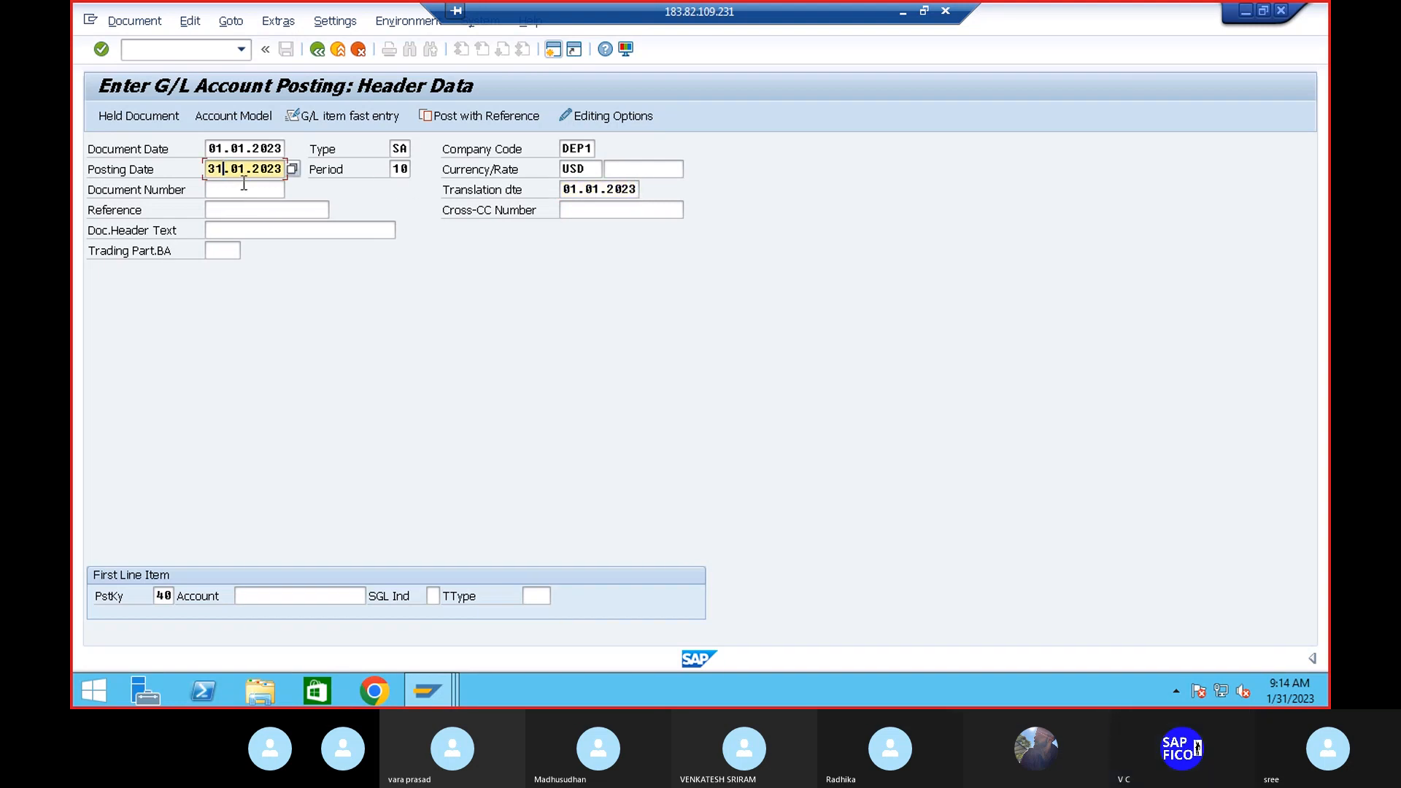
pyautogui.press('BackSpace')
pyautogui.press('BackSpace')
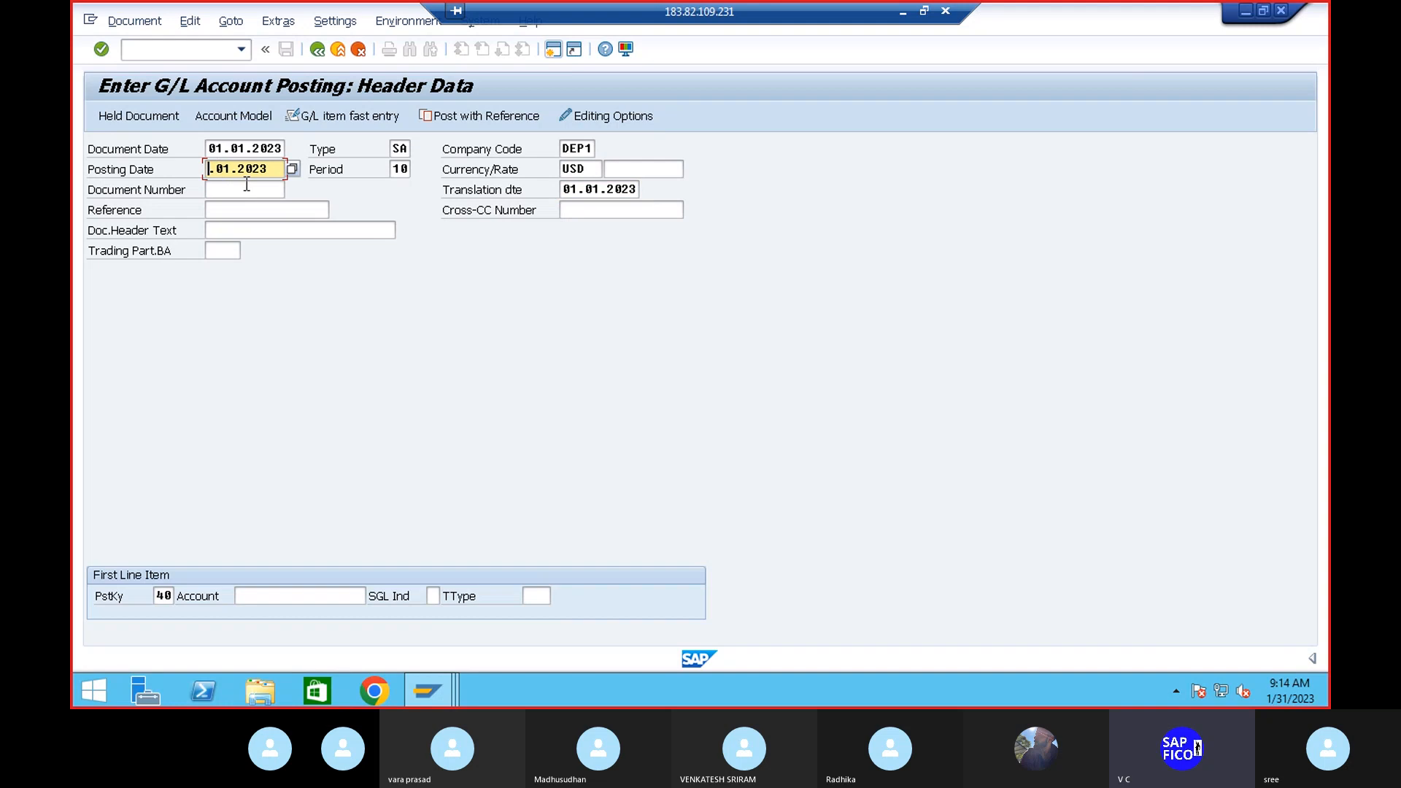
pyautogui.write('01')
pyautogui.click(232, 230)
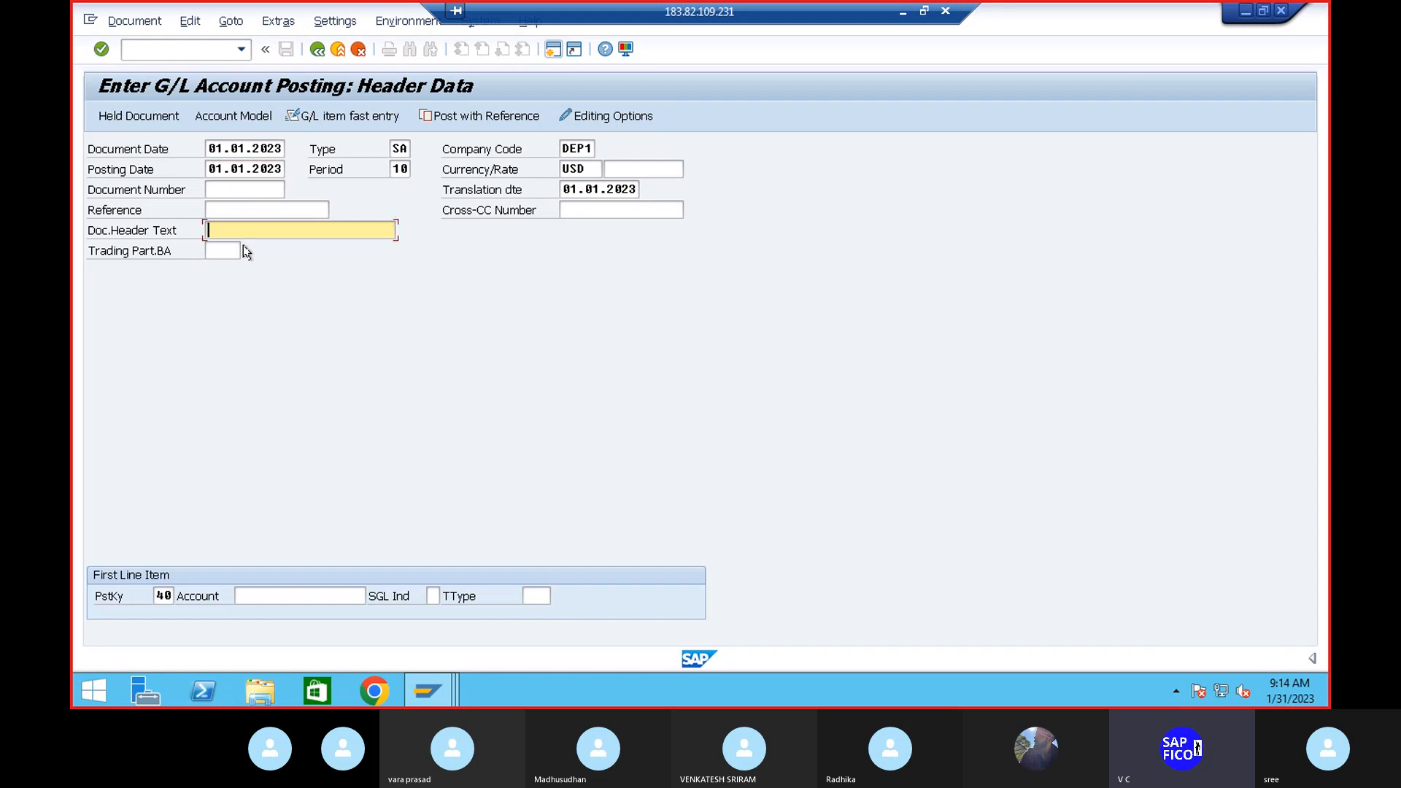
pyautogui.write('LOAN FROM BANK')
# Choose G/L account 200101, ICICI BANK A/C, for the first line item with posting key 40 and proceed to its item details
pyautogui.click(255, 590)
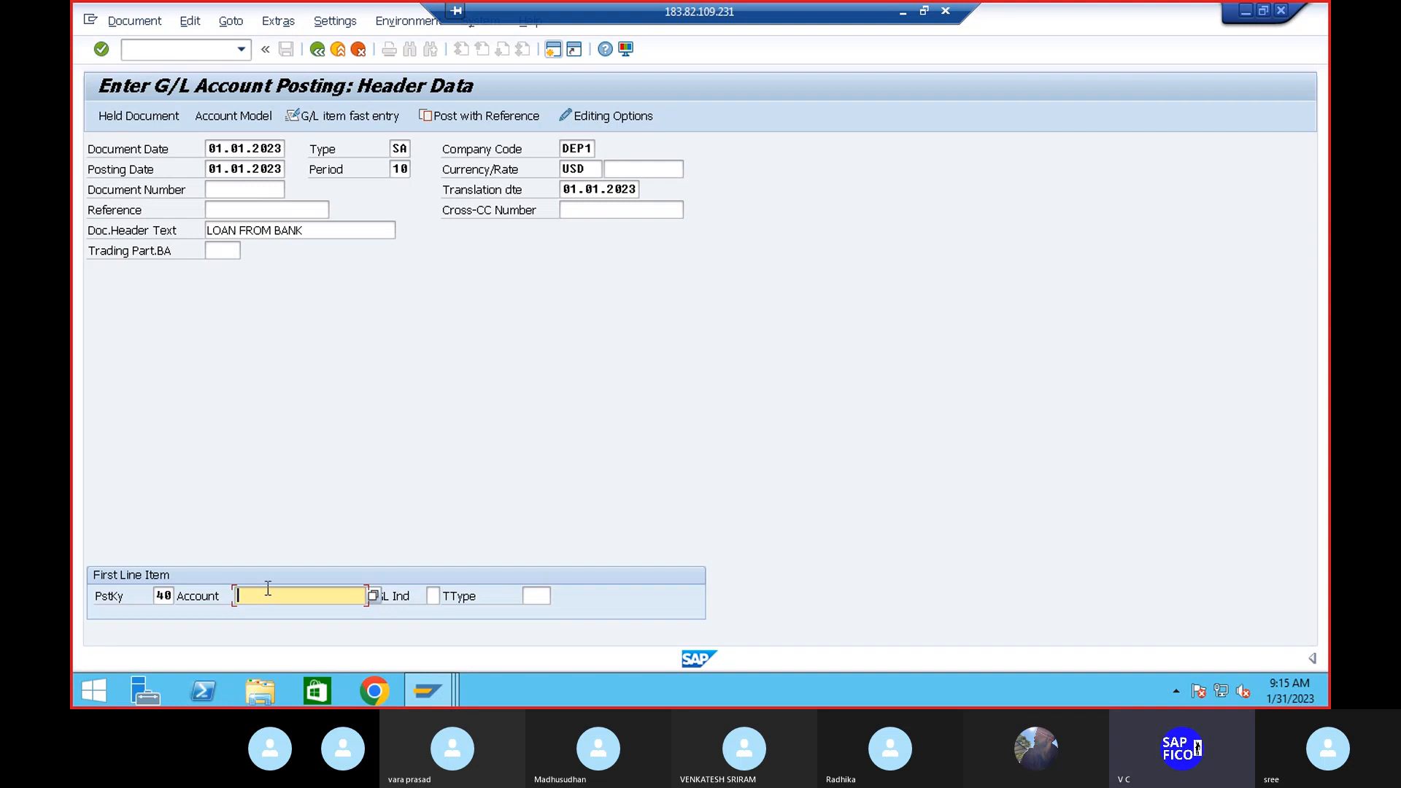
pyautogui.click(373, 596)
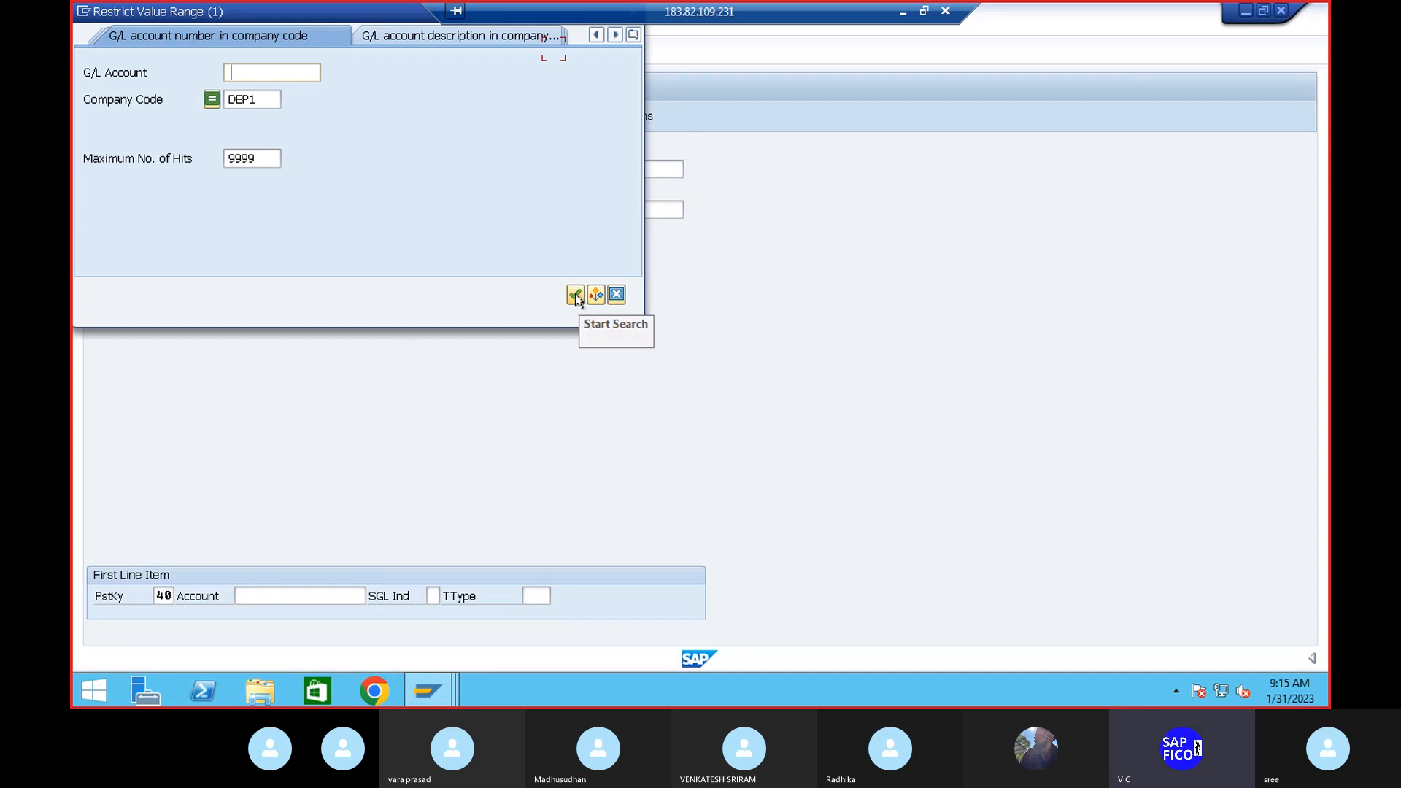
pyautogui.click(576, 296)
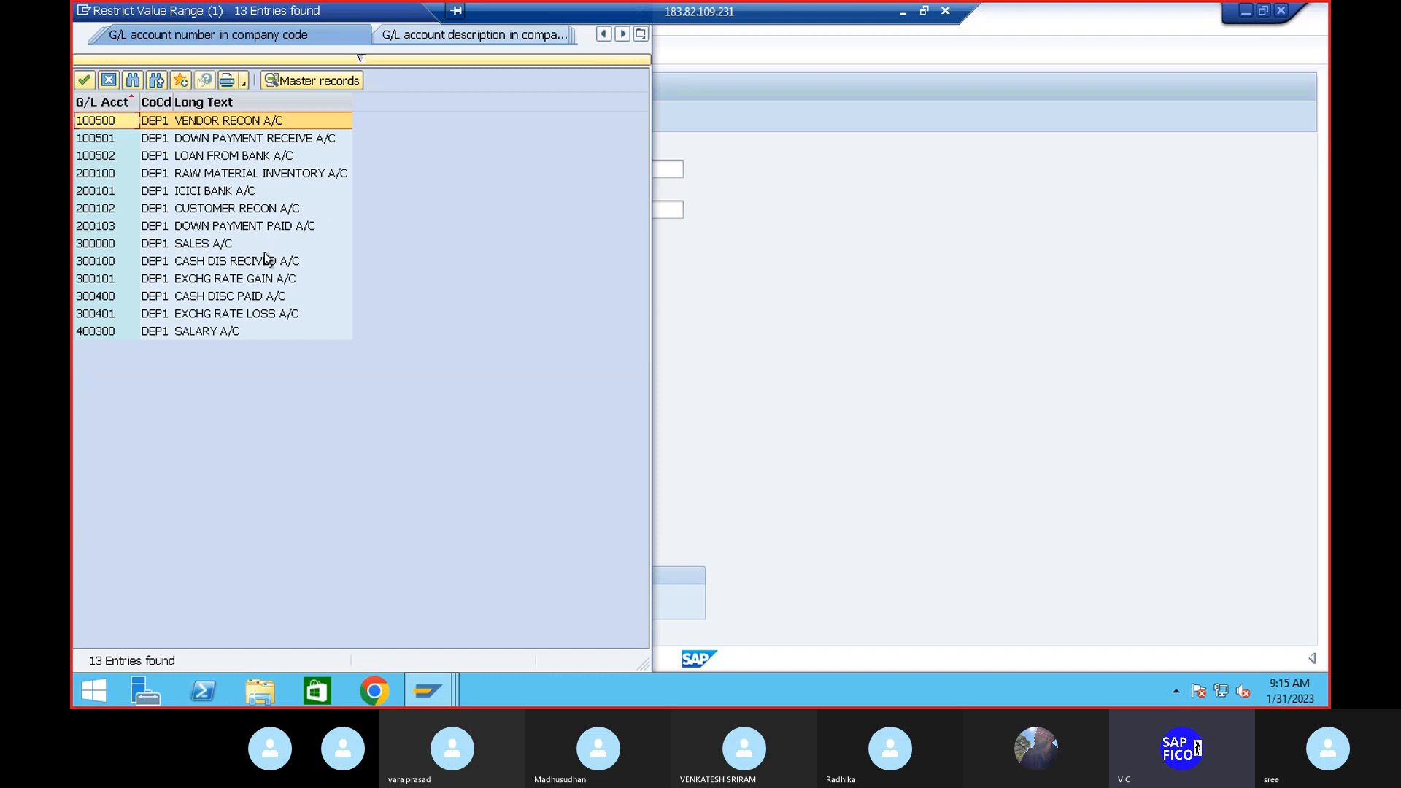
pyautogui.doubleClick(212, 190)
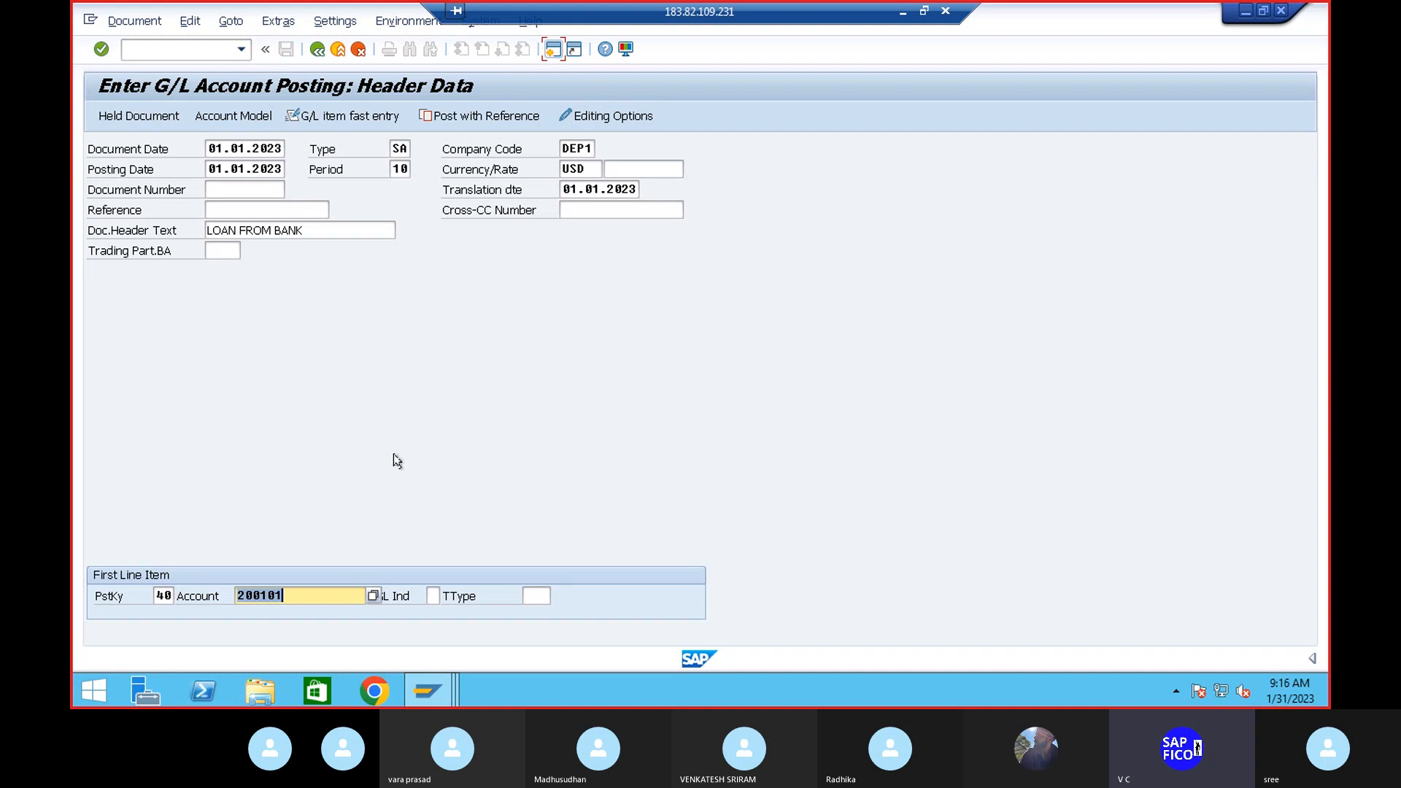
pyautogui.press('Return')
pyautogui.press('Return')
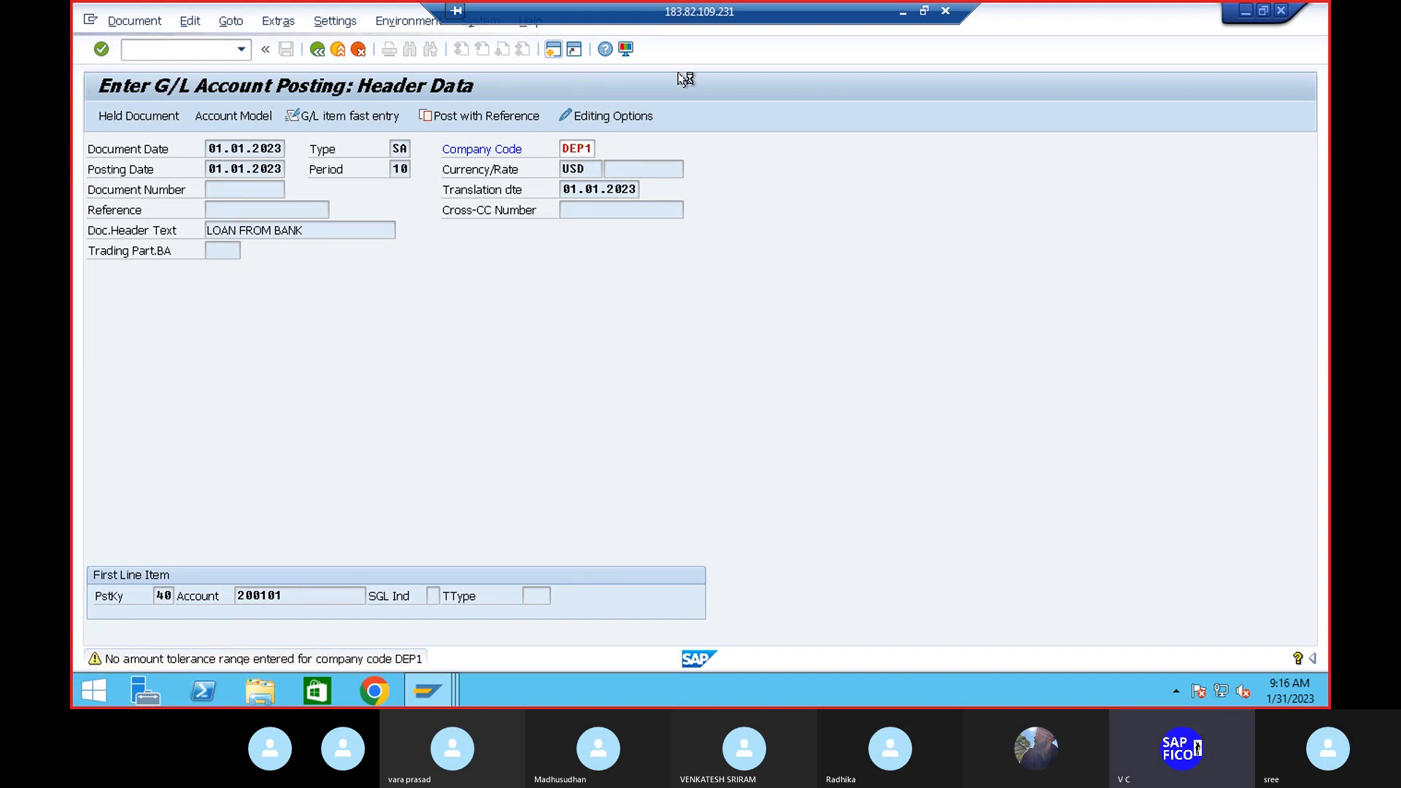
pyautogui.press('Return')
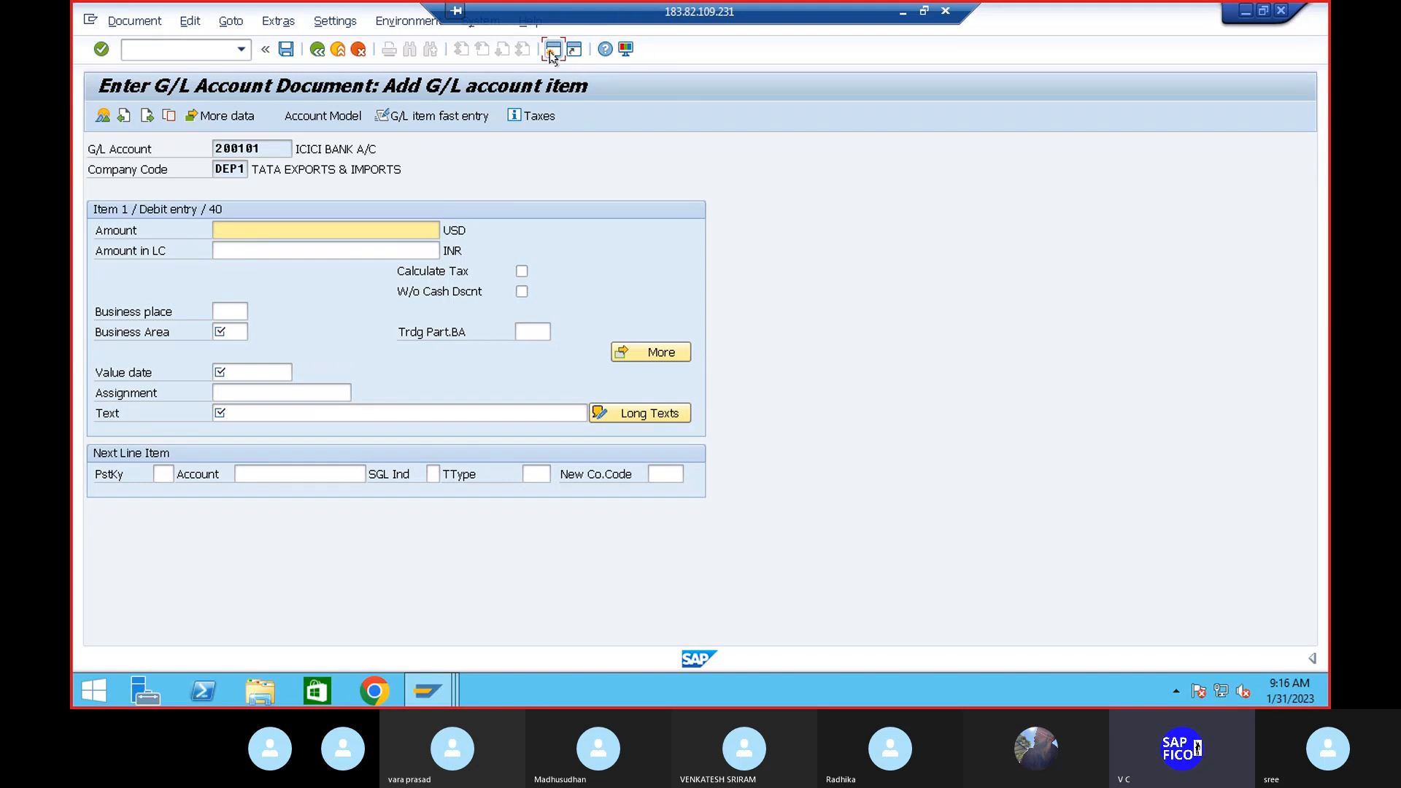
# Run transaction OB57 in the document types session to maintain the assignment of users to tolerance groups
pyautogui.click(425, 694)
pyautogui.moveTo(427, 691)
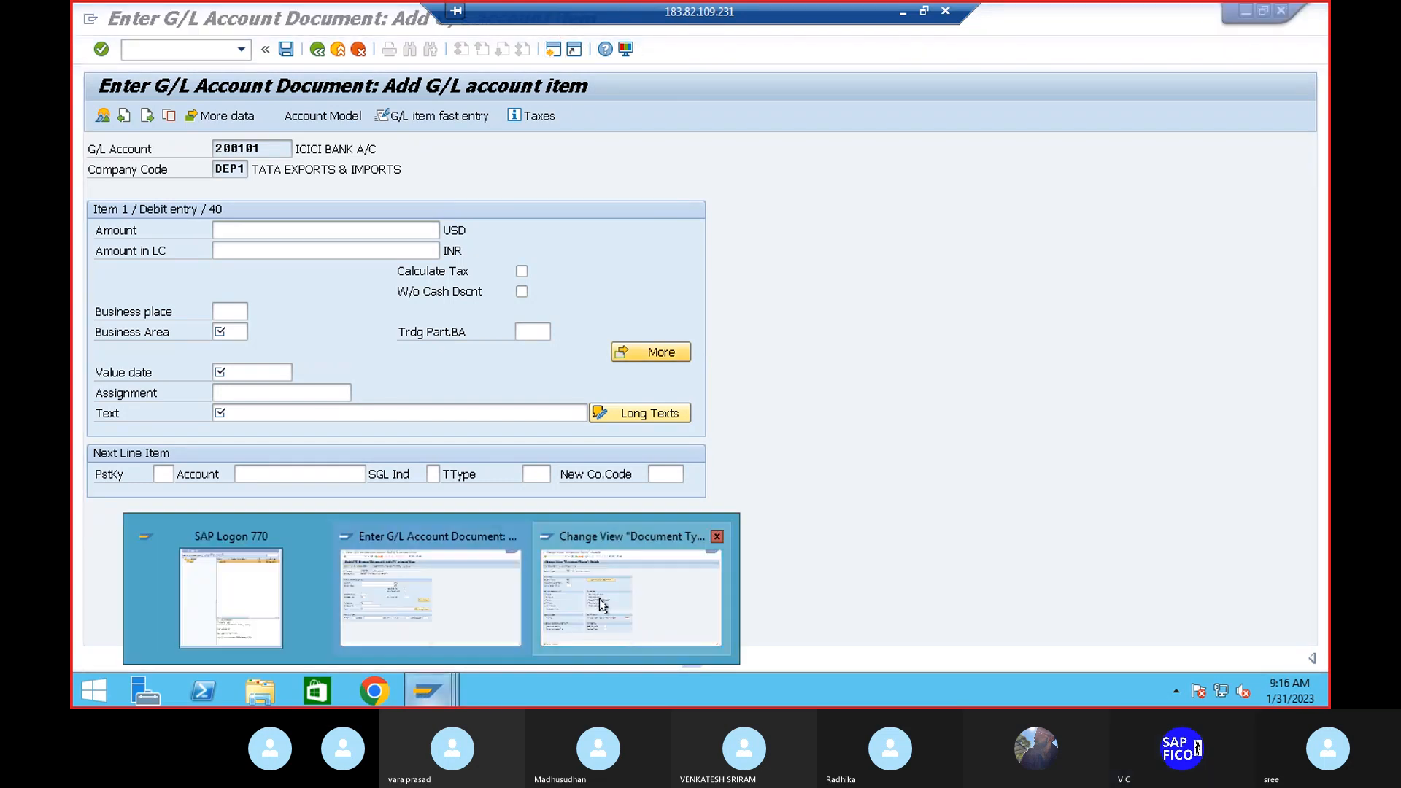
pyautogui.click(606, 605)
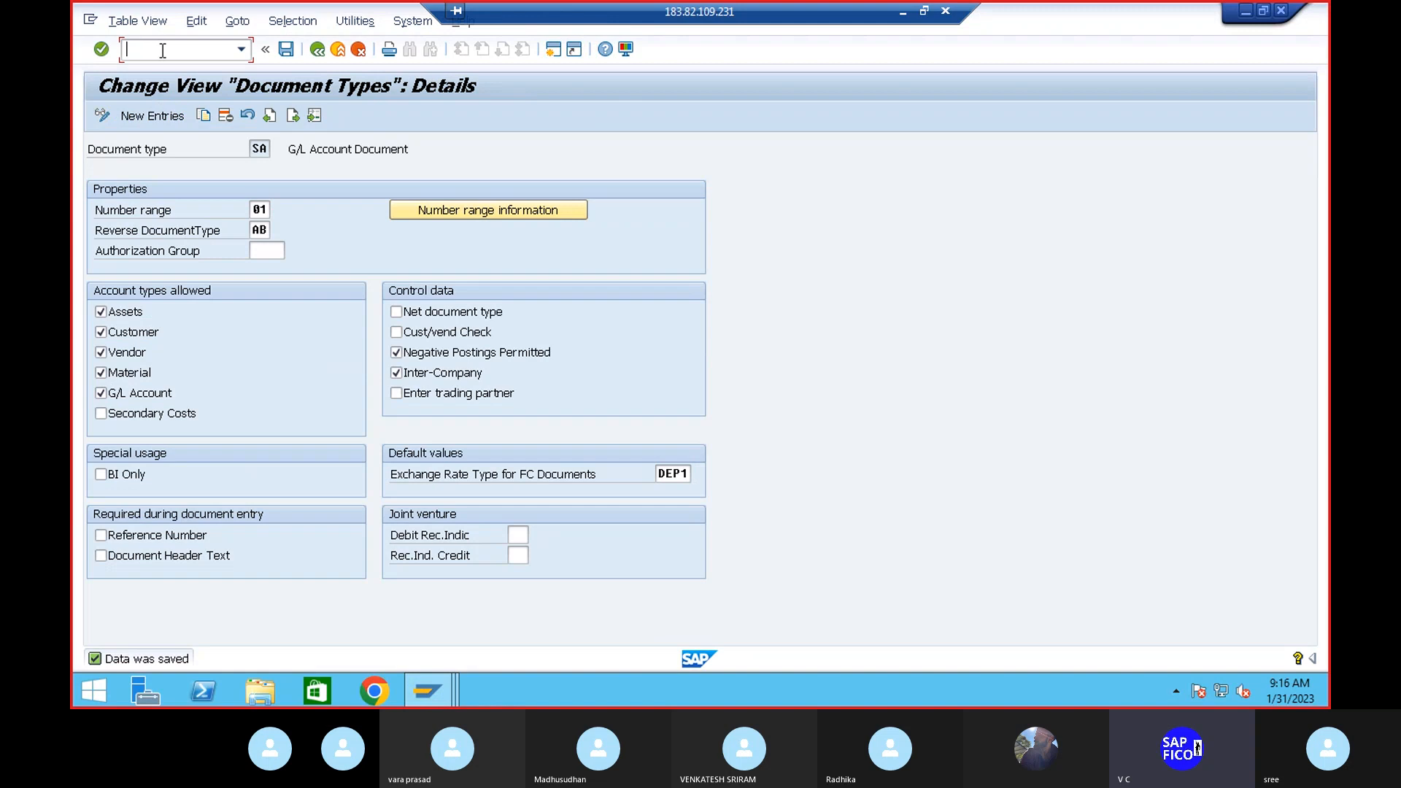
pyautogui.write('/NOB57')
pyautogui.press('Return')
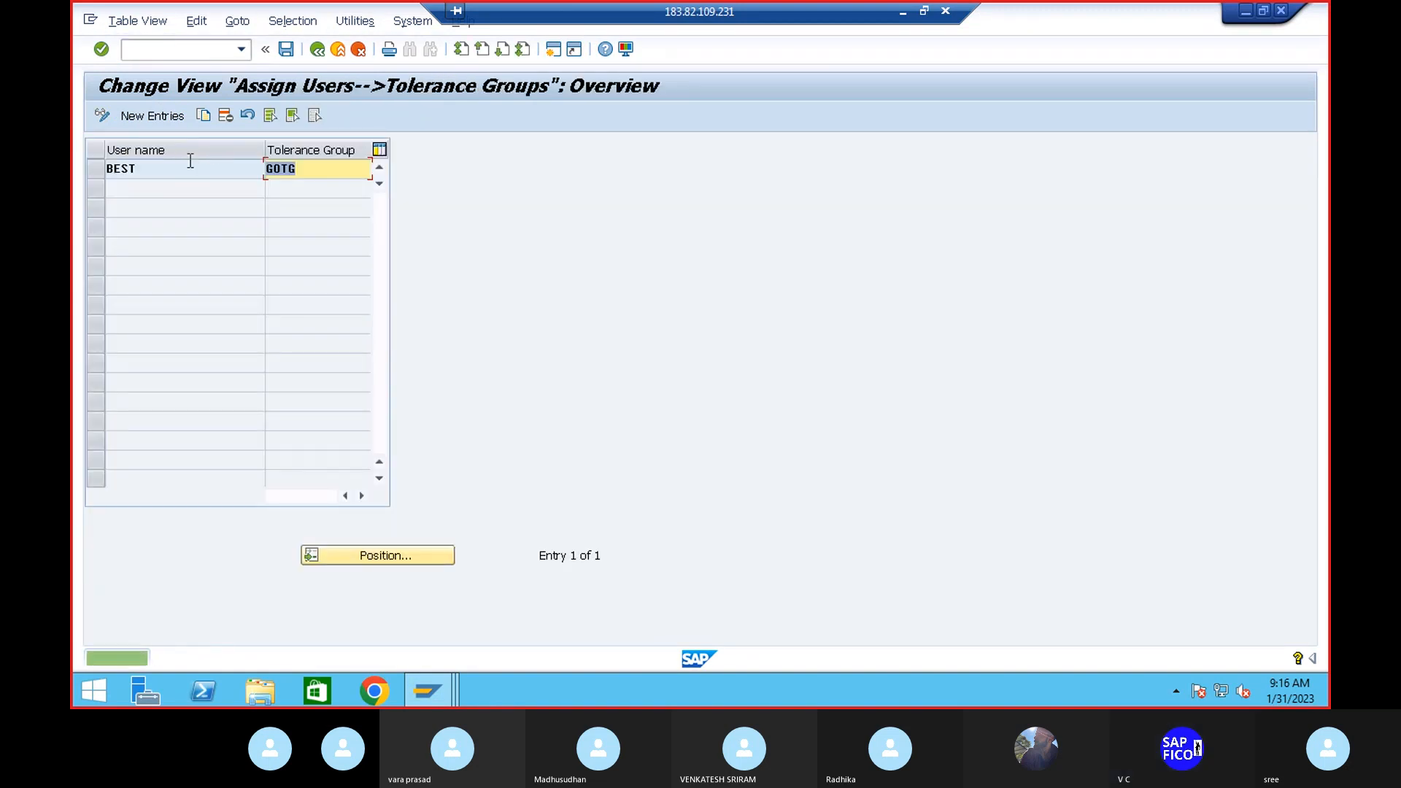
# Assign tolerance group DEP1 to the listed user and save the change in customizing request S4HK905834
pyautogui.click(311, 172)
pyautogui.press('BackSpace')
pyautogui.press('BackSpace')
pyautogui.press('BackSpace')
pyautogui.press('BackSpace')
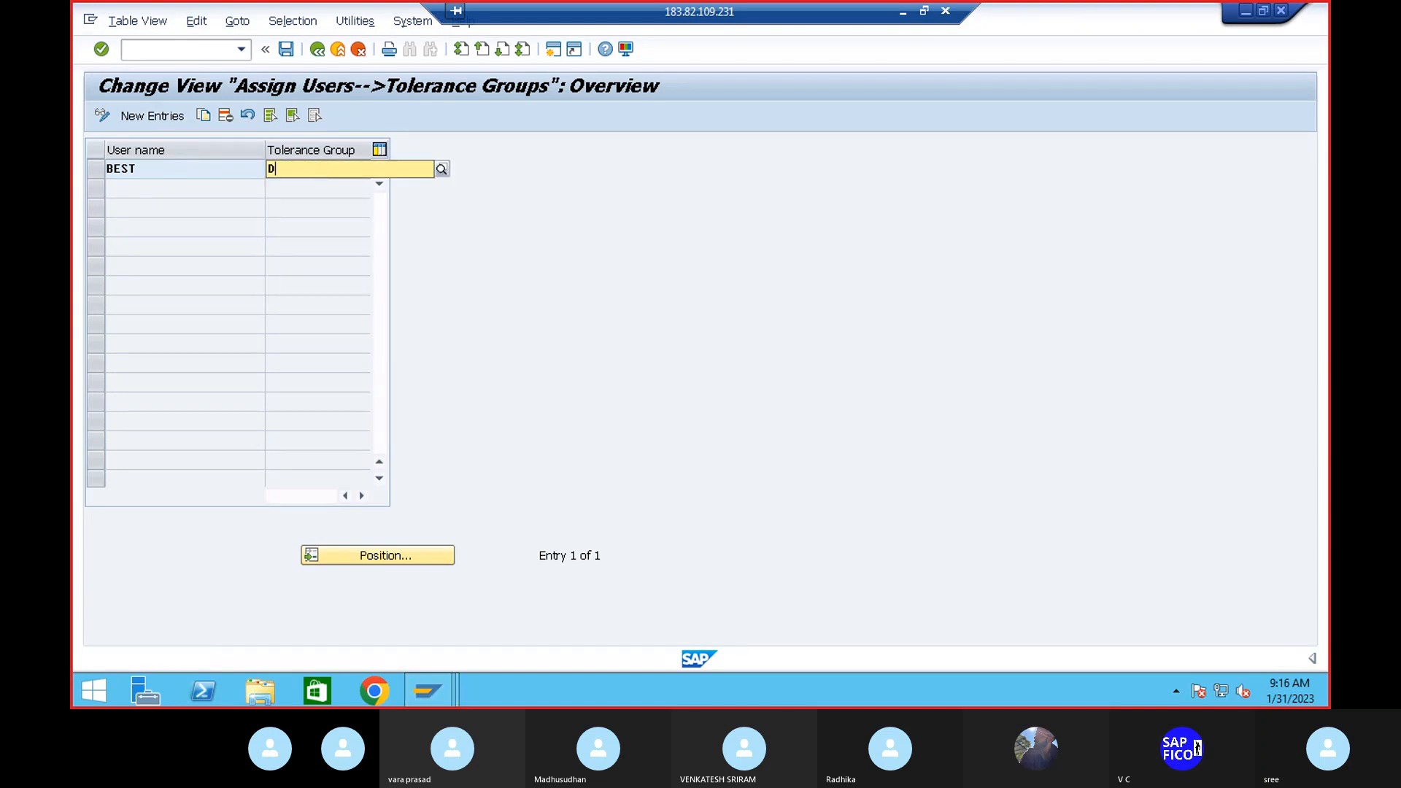
pyautogui.write('DEP1')
pyautogui.press('Return')
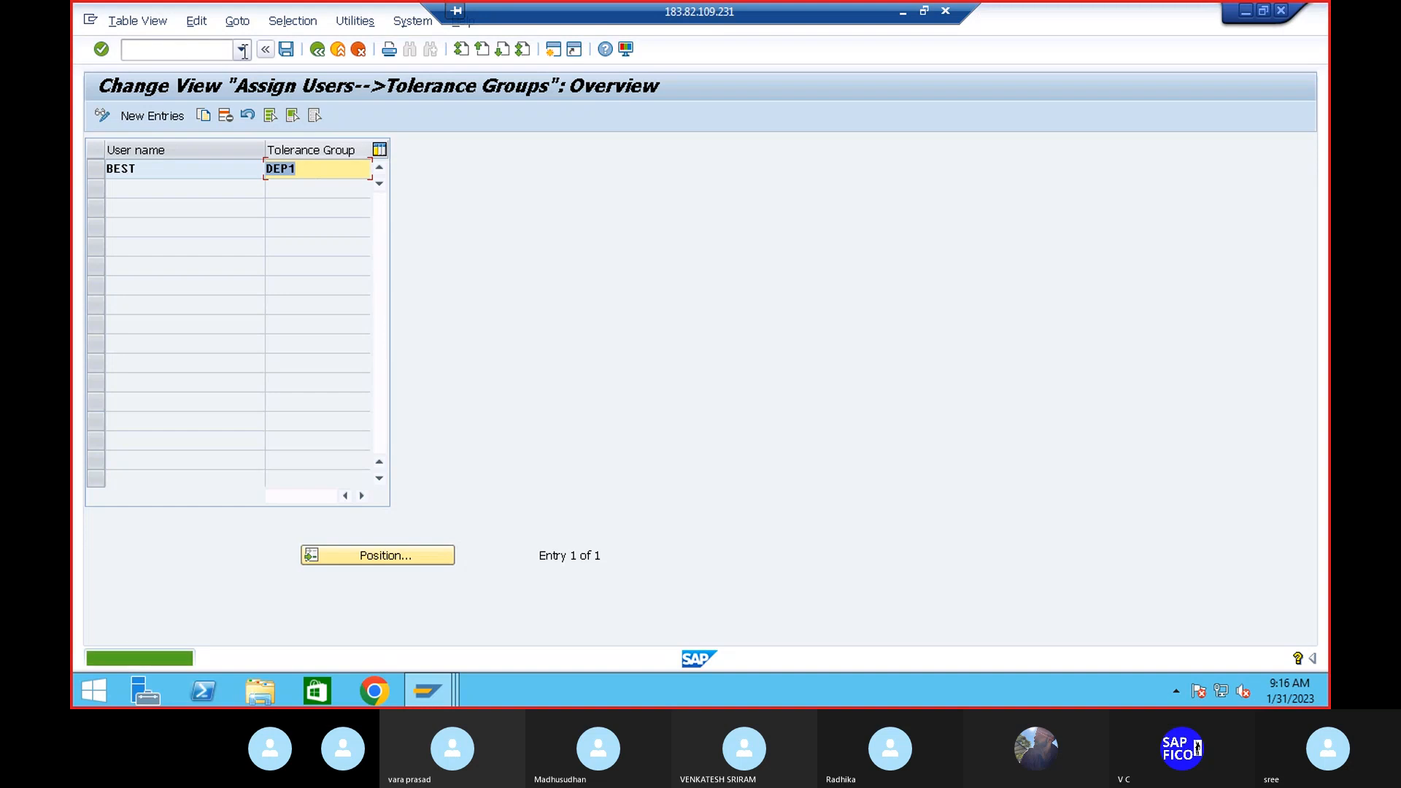
pyautogui.click(285, 50)
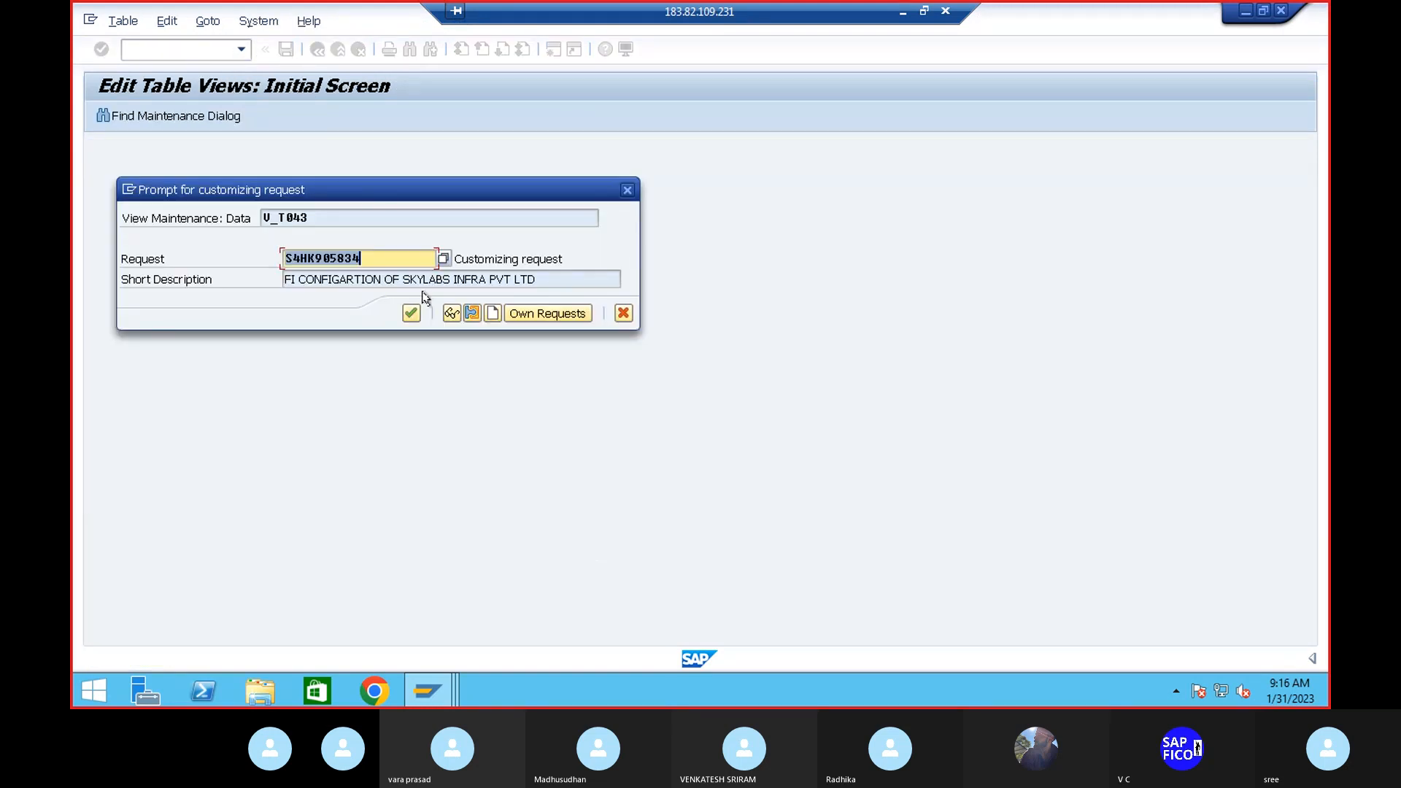
pyautogui.click(411, 313)
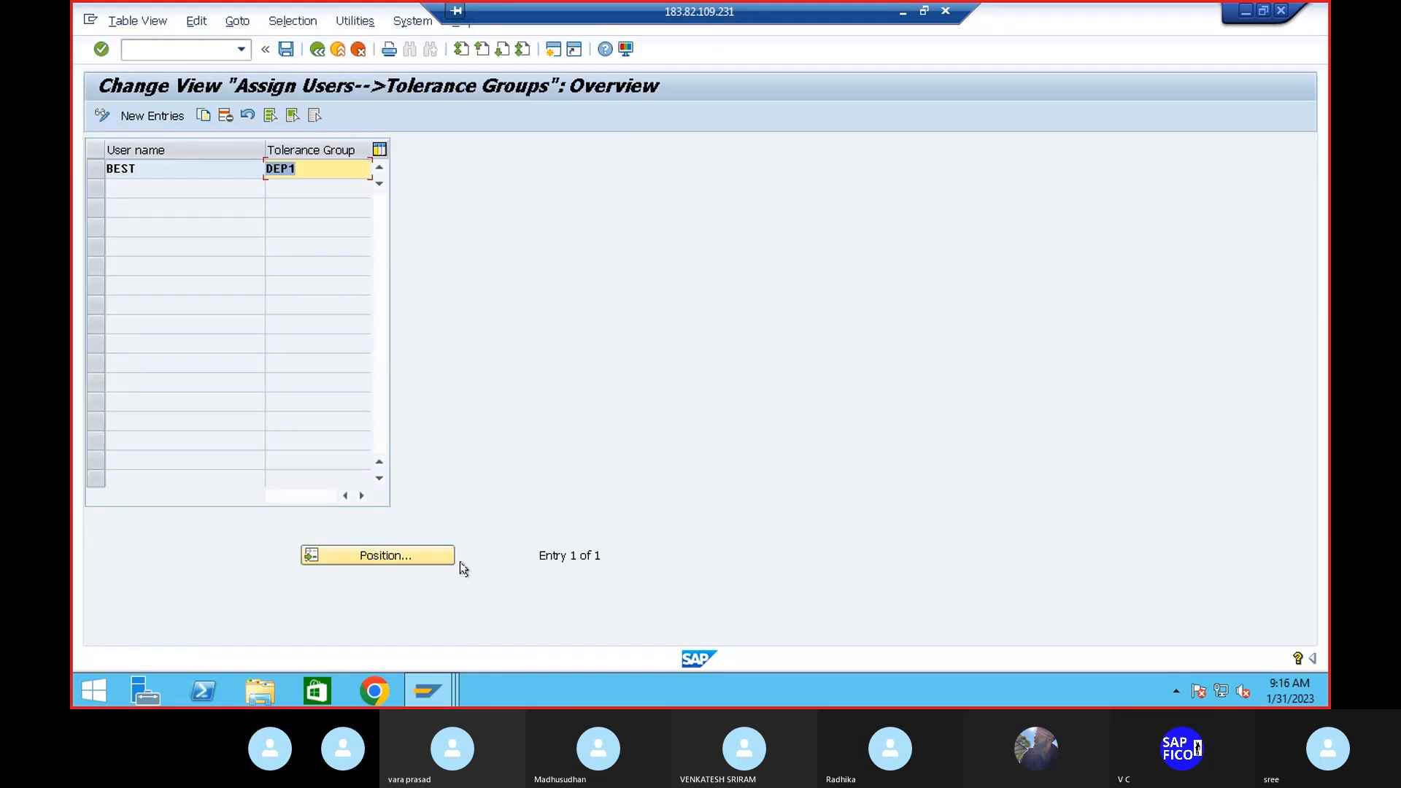
# Restart transaction F-02 in the G/L posting session and set the document date to 01.01.2023
pyautogui.moveTo(427, 691)
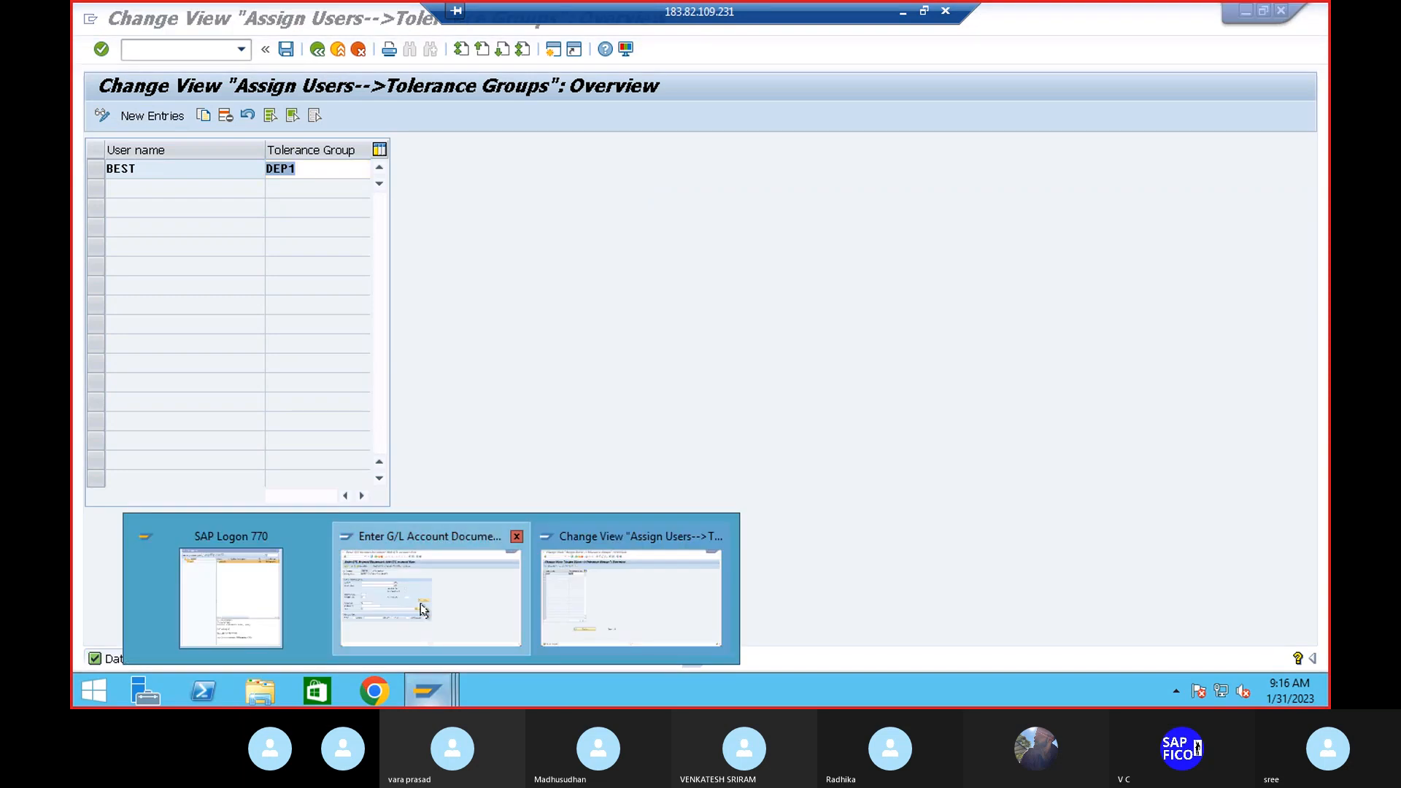
pyautogui.click(425, 614)
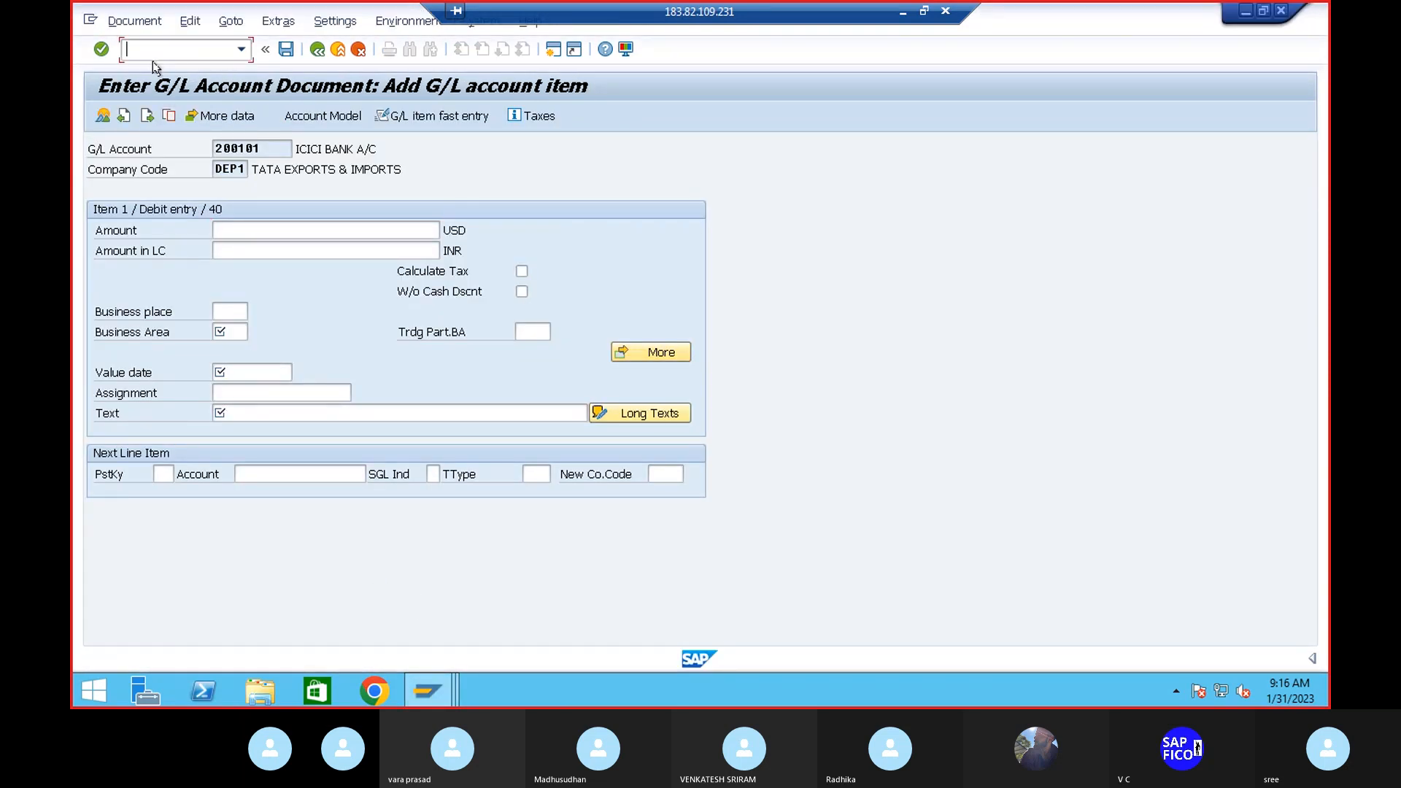
pyautogui.write('/NF-02')
pyautogui.press('Return')
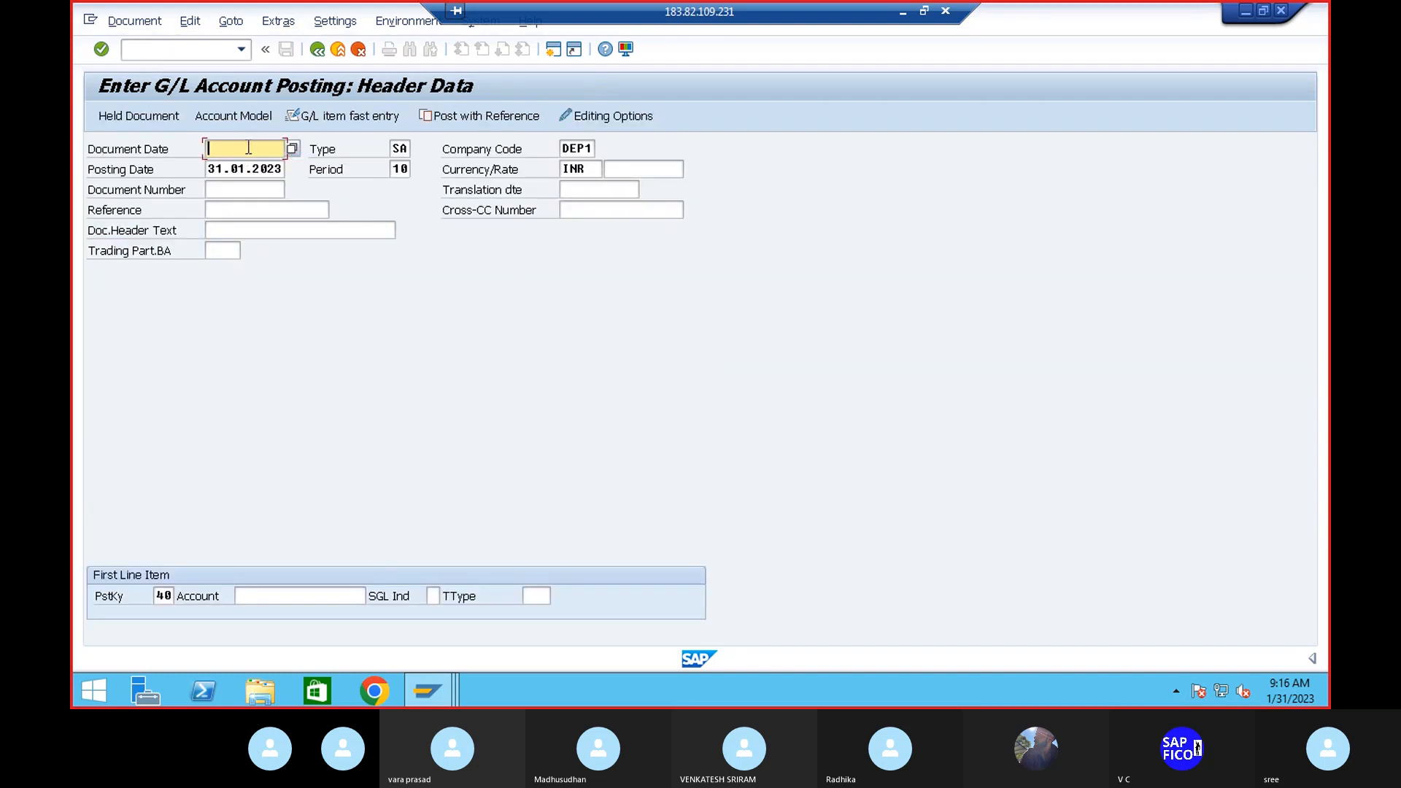
pyautogui.write('01')
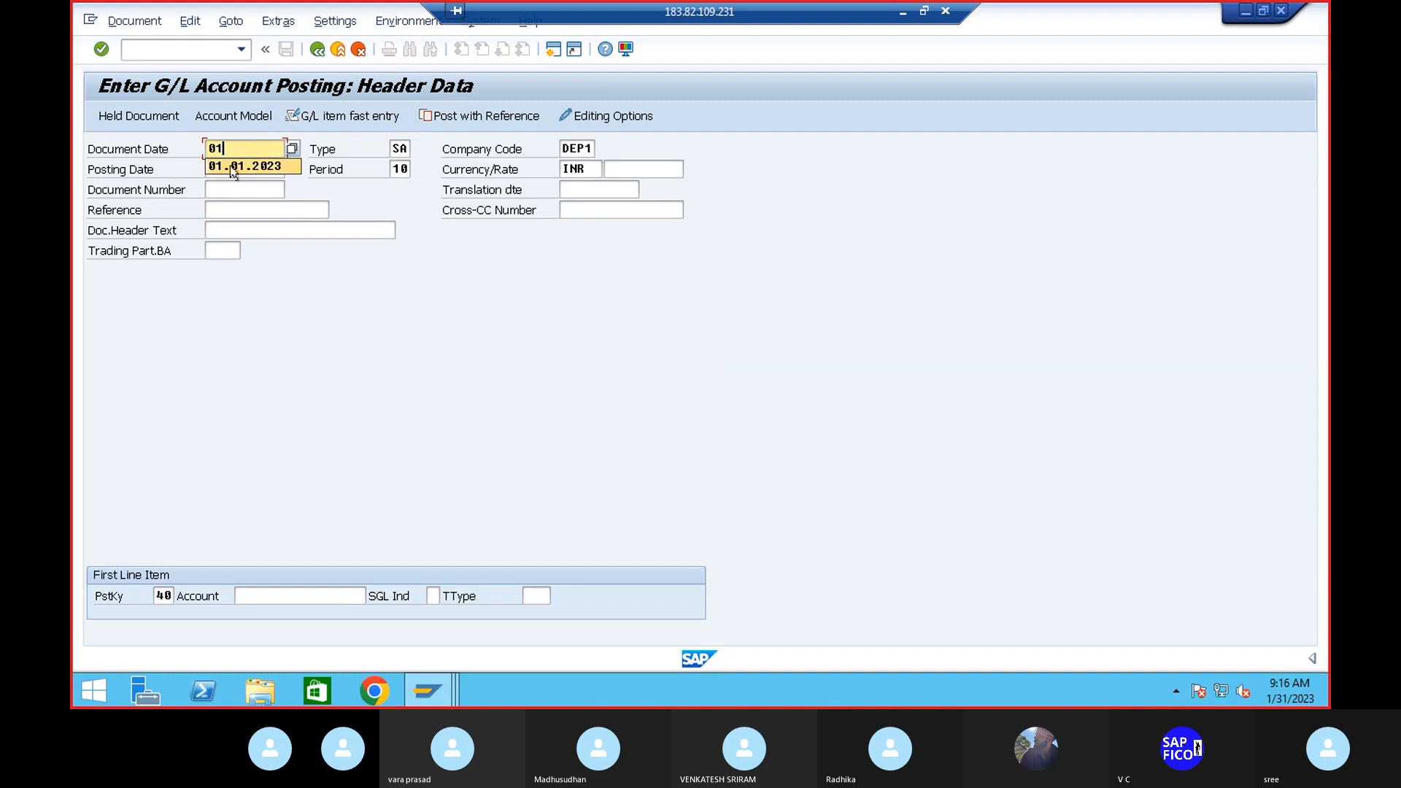
pyautogui.click(232, 166)
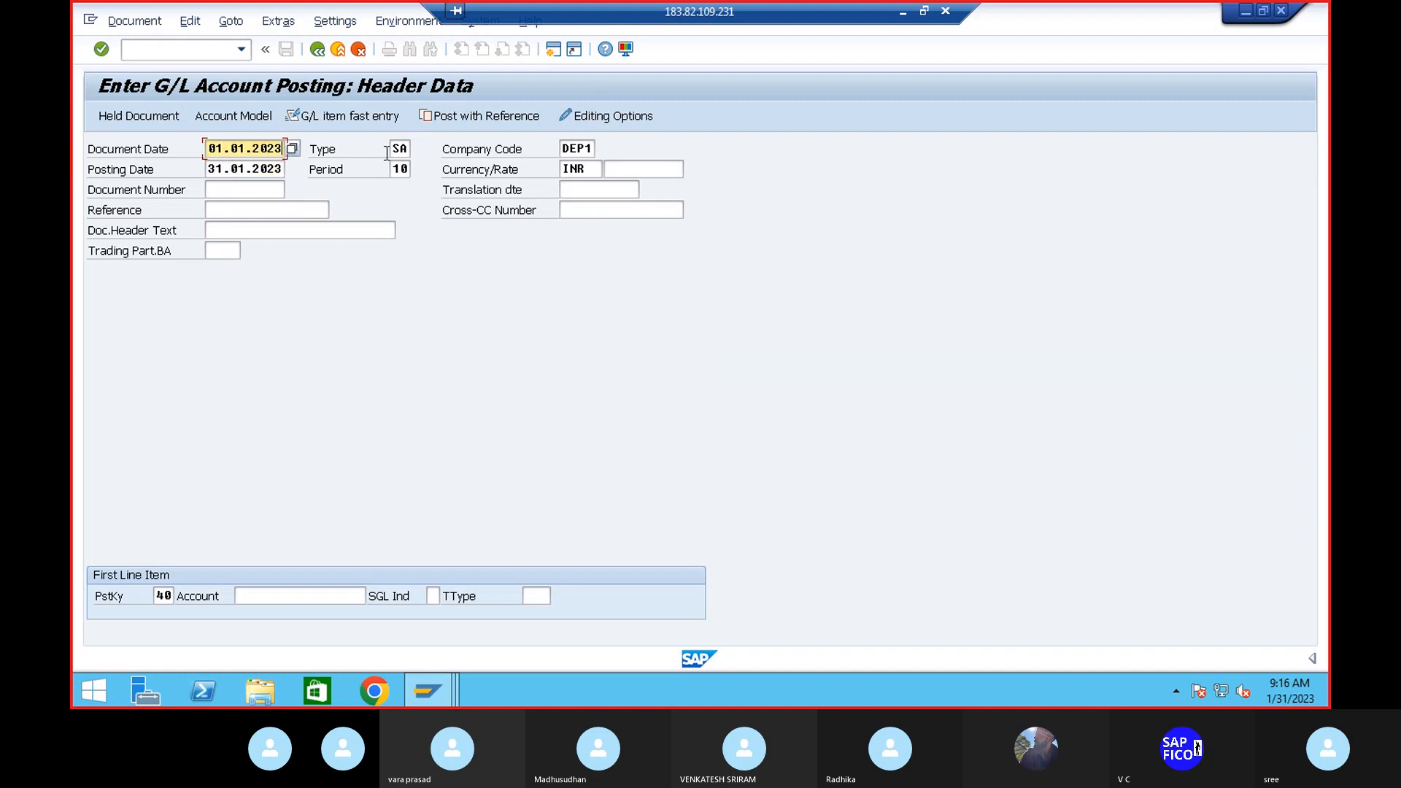
# Set the posting's currency to USD, United States Dollar, and its translation date to 01.01.2023
pyautogui.click(593, 169)
pyautogui.press('BackSpace')
pyautogui.press('BackSpace')
pyautogui.press('BackSpace')
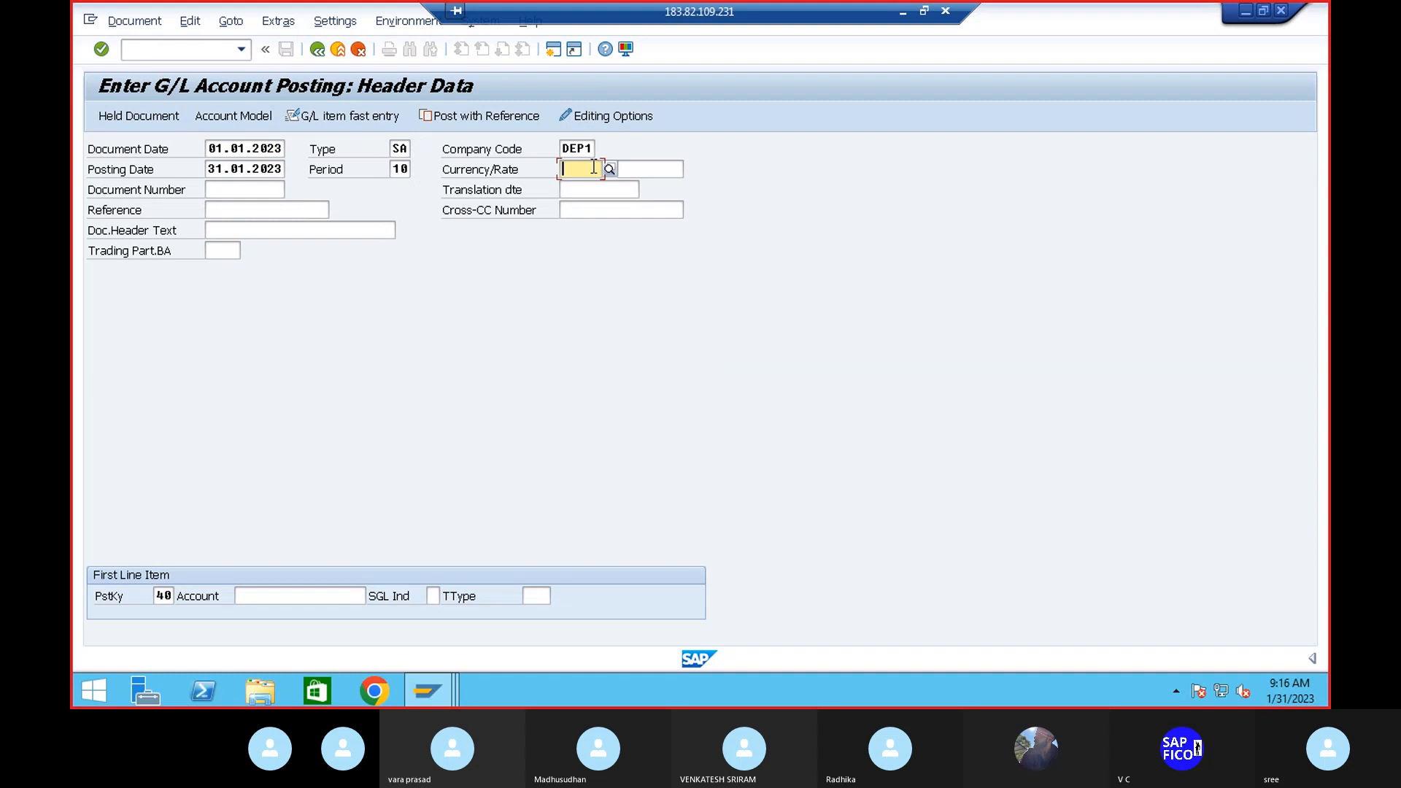
pyautogui.write('USD')
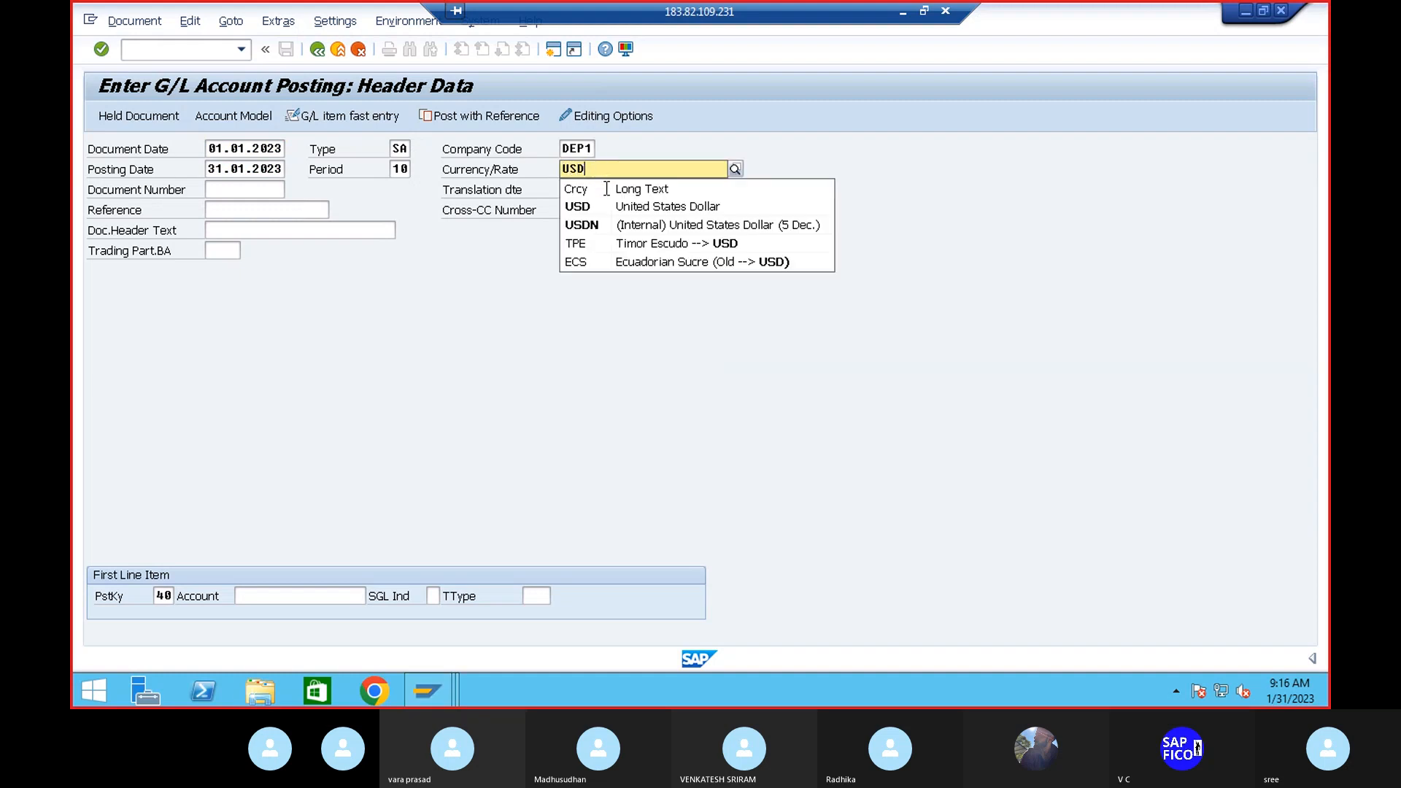
pyautogui.click(583, 209)
pyautogui.click(584, 191)
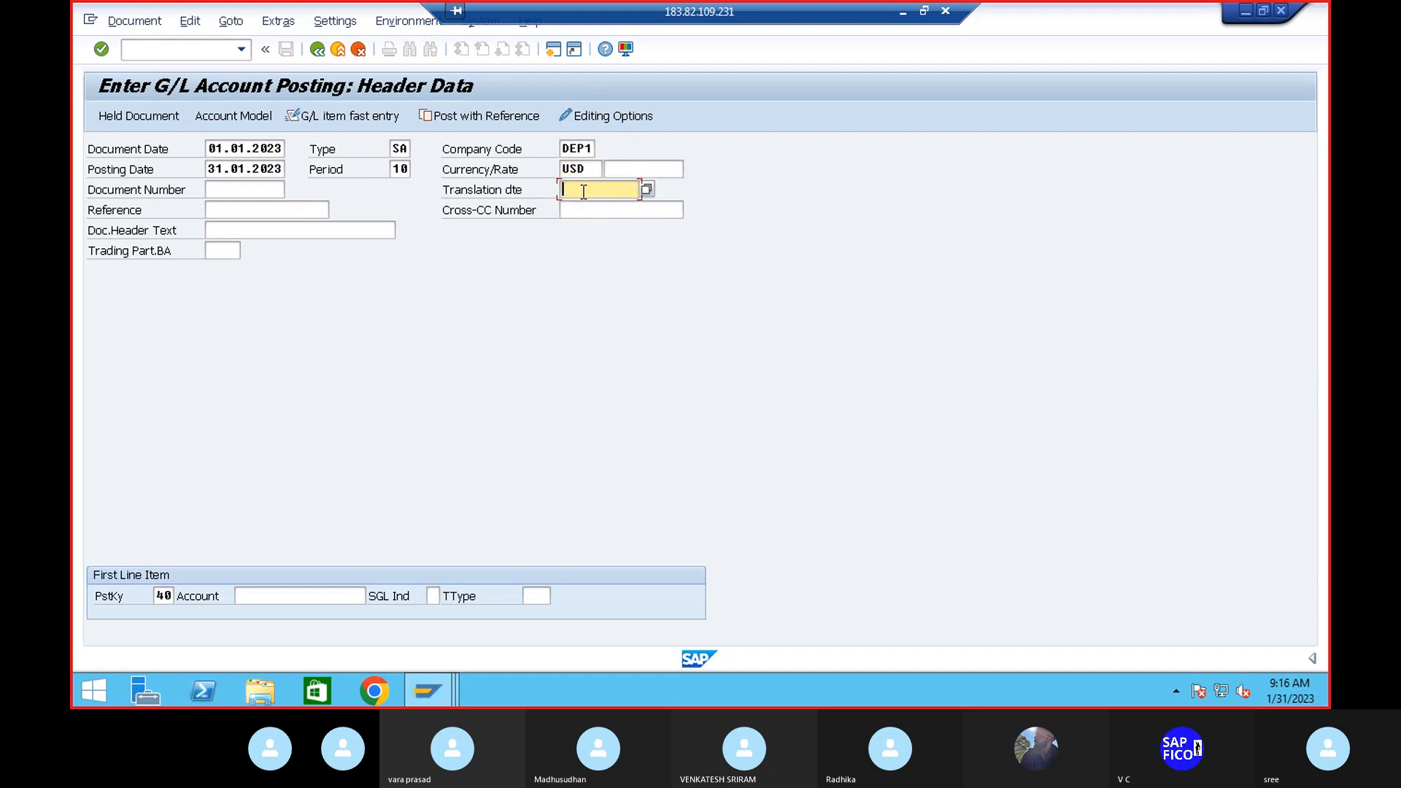
pyautogui.write('01')
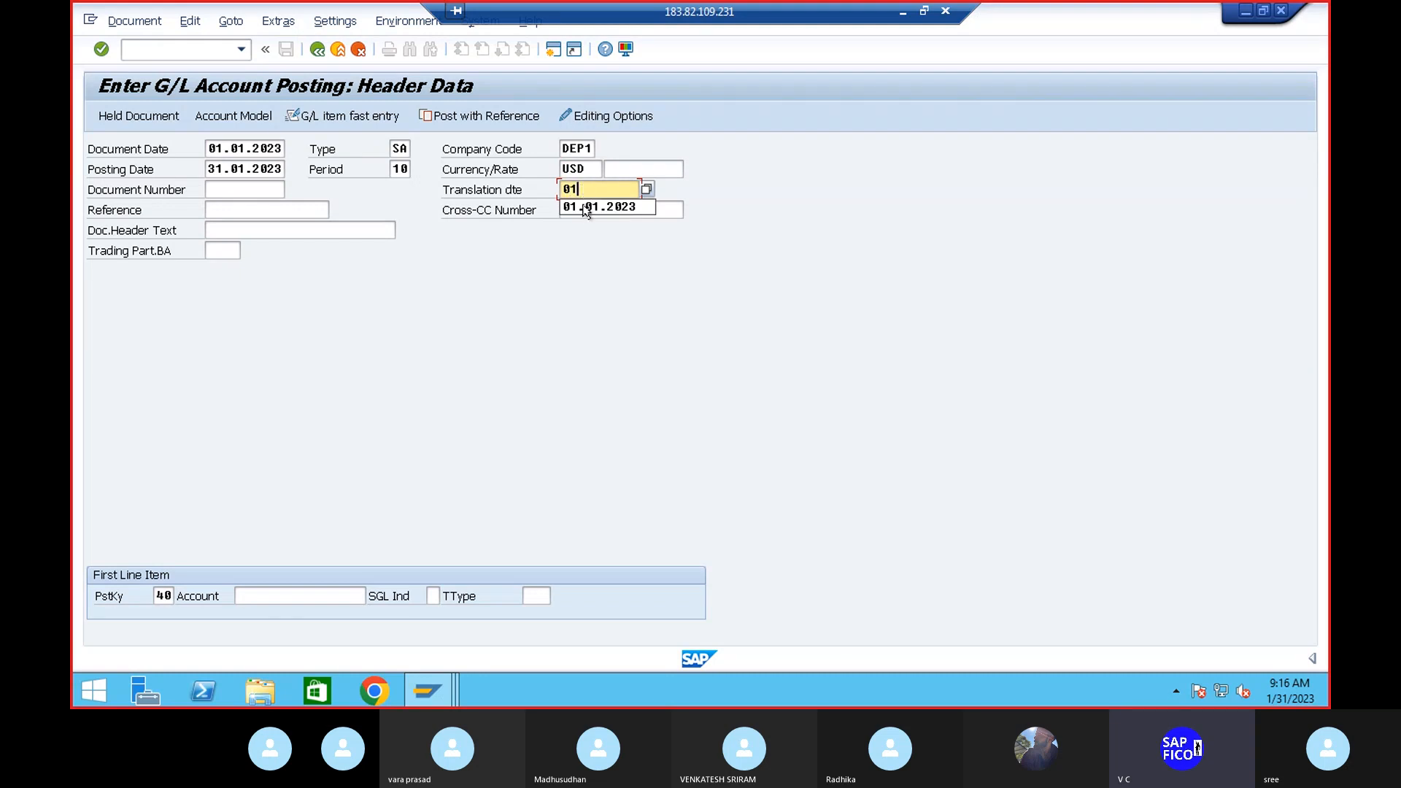
pyautogui.click(584, 208)
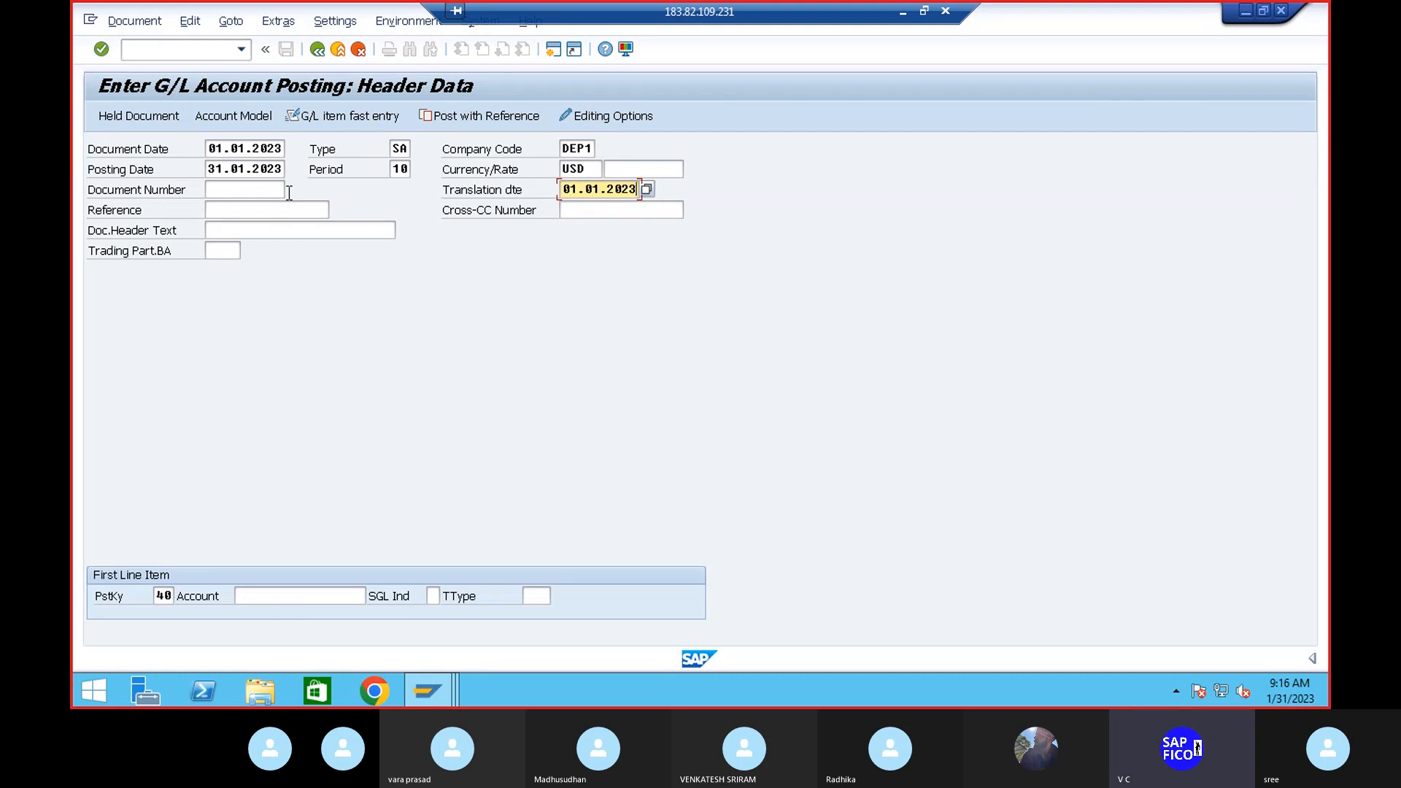
# Set the posting date to 01.01.2023 and the document header text to LOAN FROM BANK
pyautogui.click(231, 172)
pyautogui.press('BackSpace')
pyautogui.press('BackSpace')
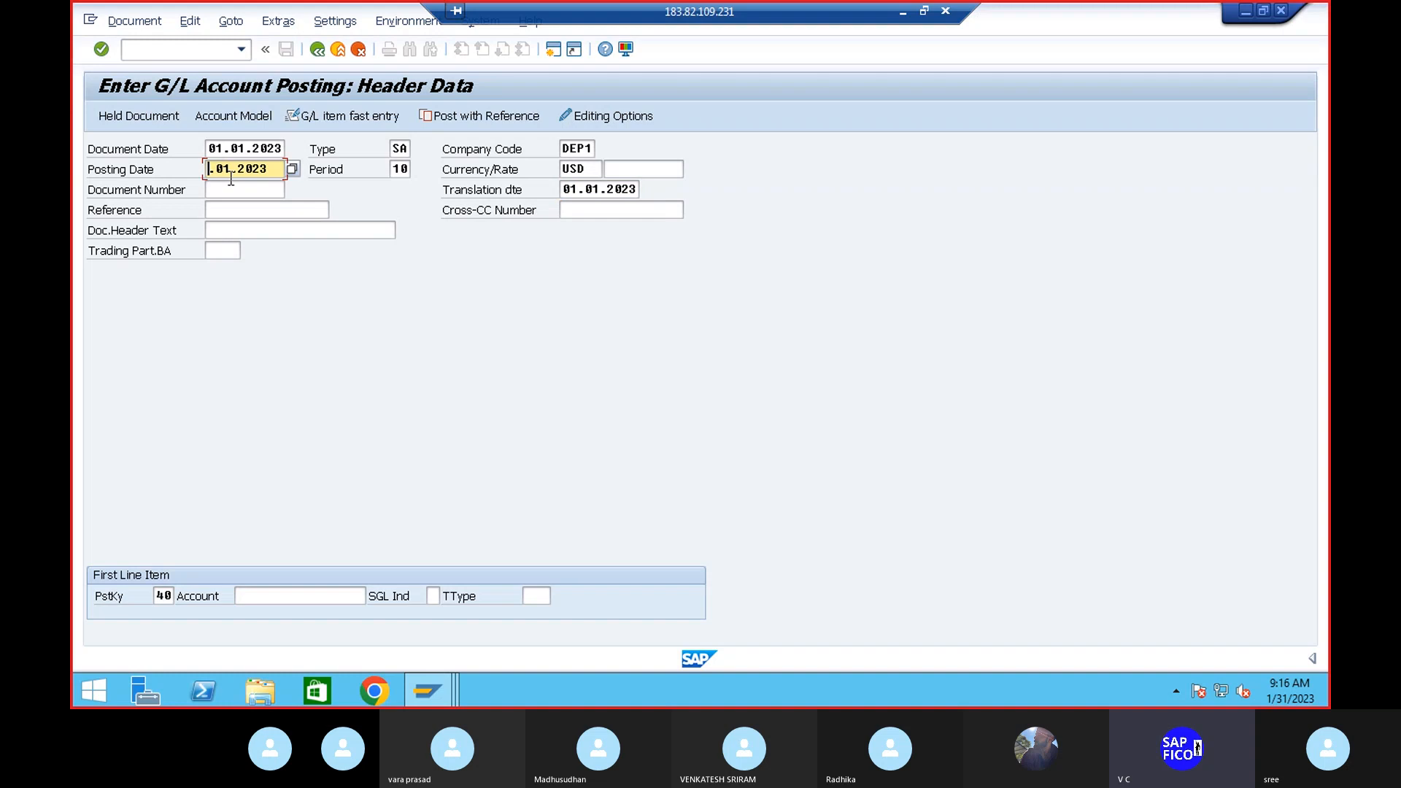
pyautogui.write('01')
pyautogui.click(226, 233)
pyautogui.write('L')
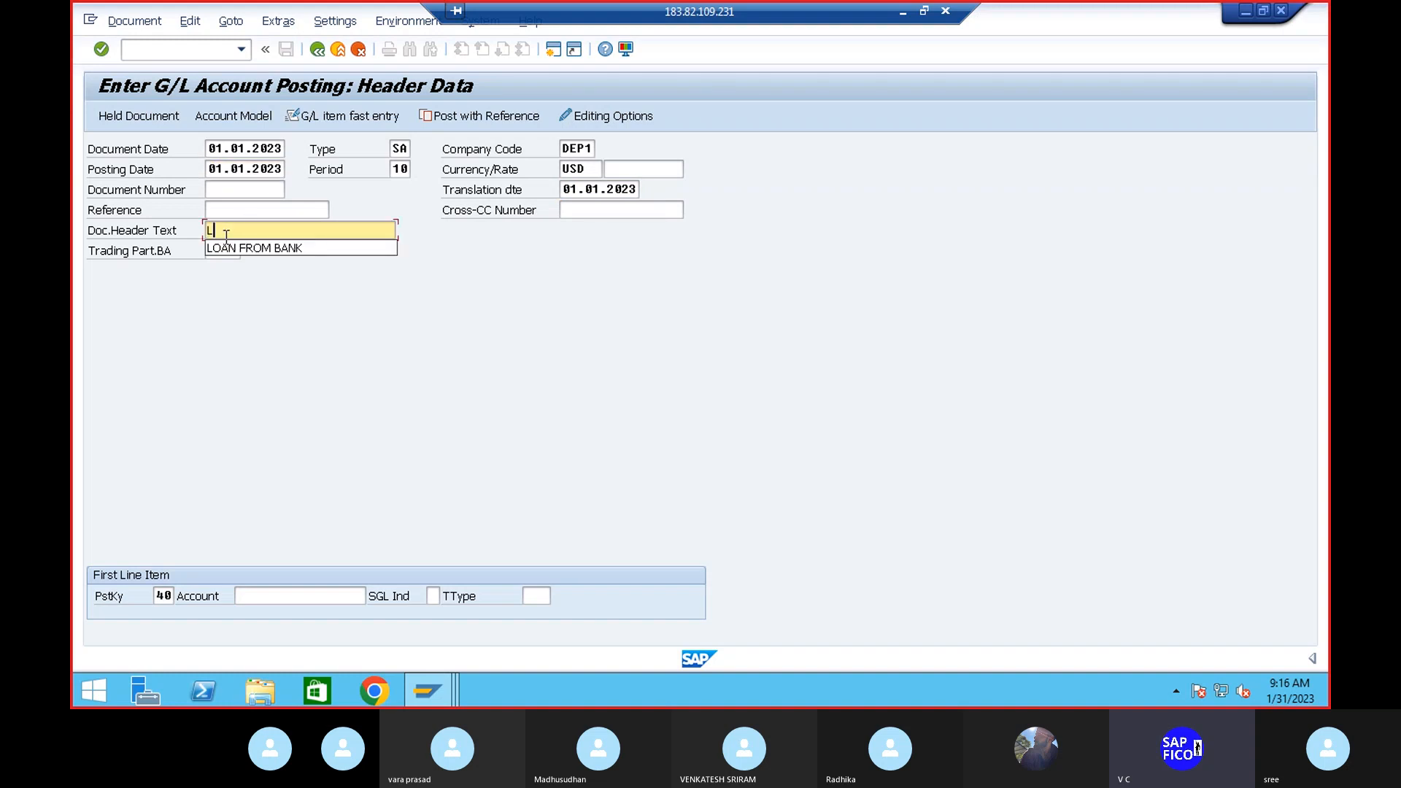
pyautogui.click(234, 247)
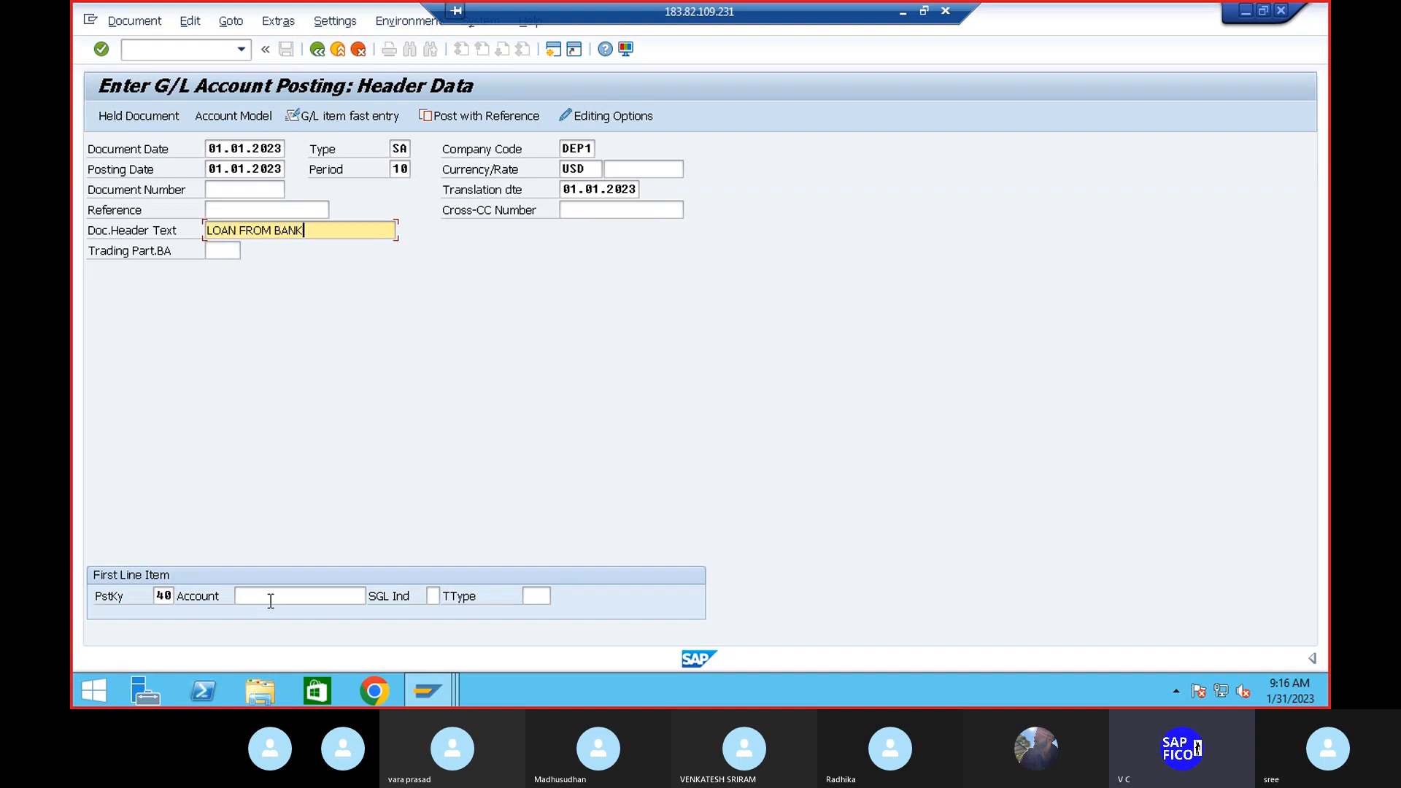
# Look up the G/L accounts of company code DEP1 and select 200101, ICICI BANK A/C, as the first line item's account
pyautogui.click(270, 600)
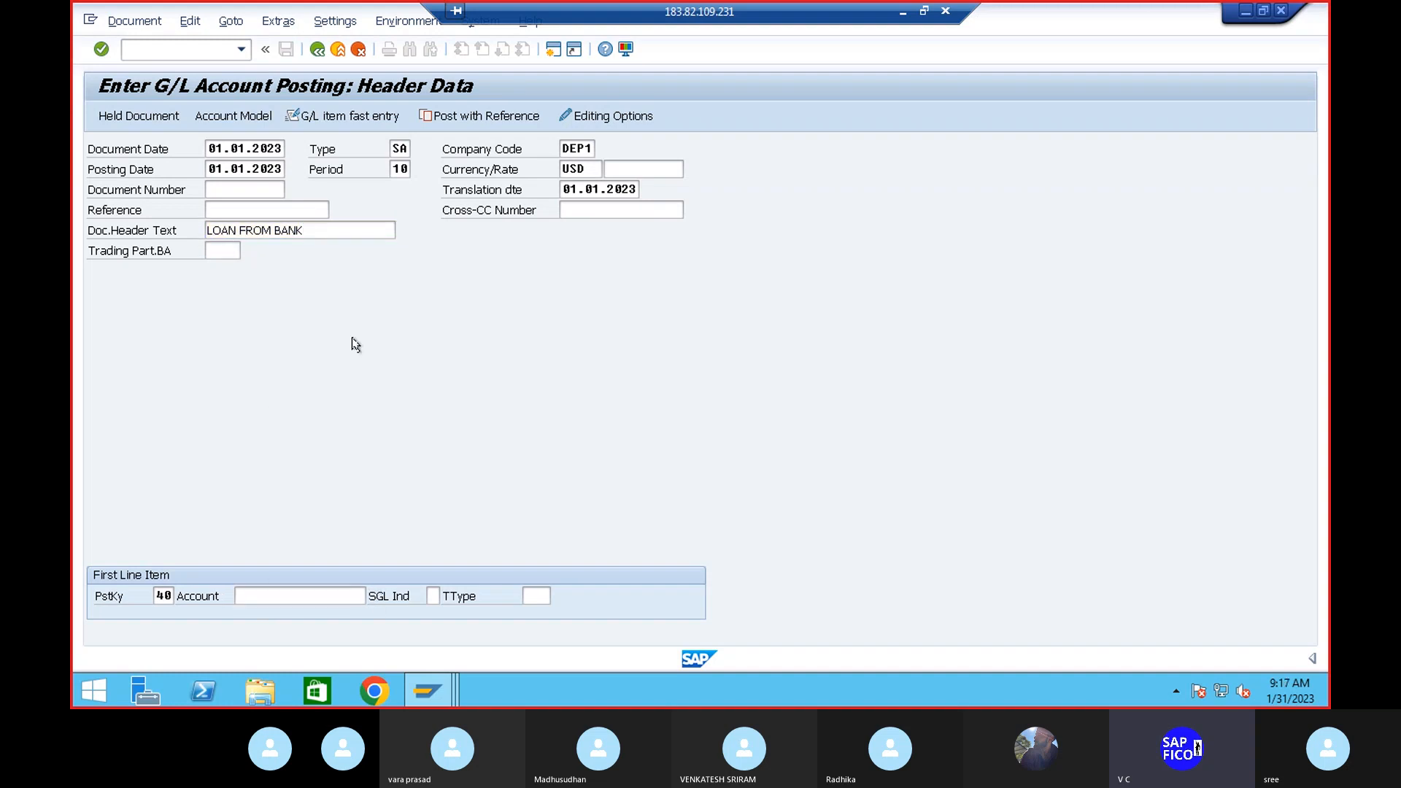
pyautogui.press('F4')
pyautogui.click(575, 293)
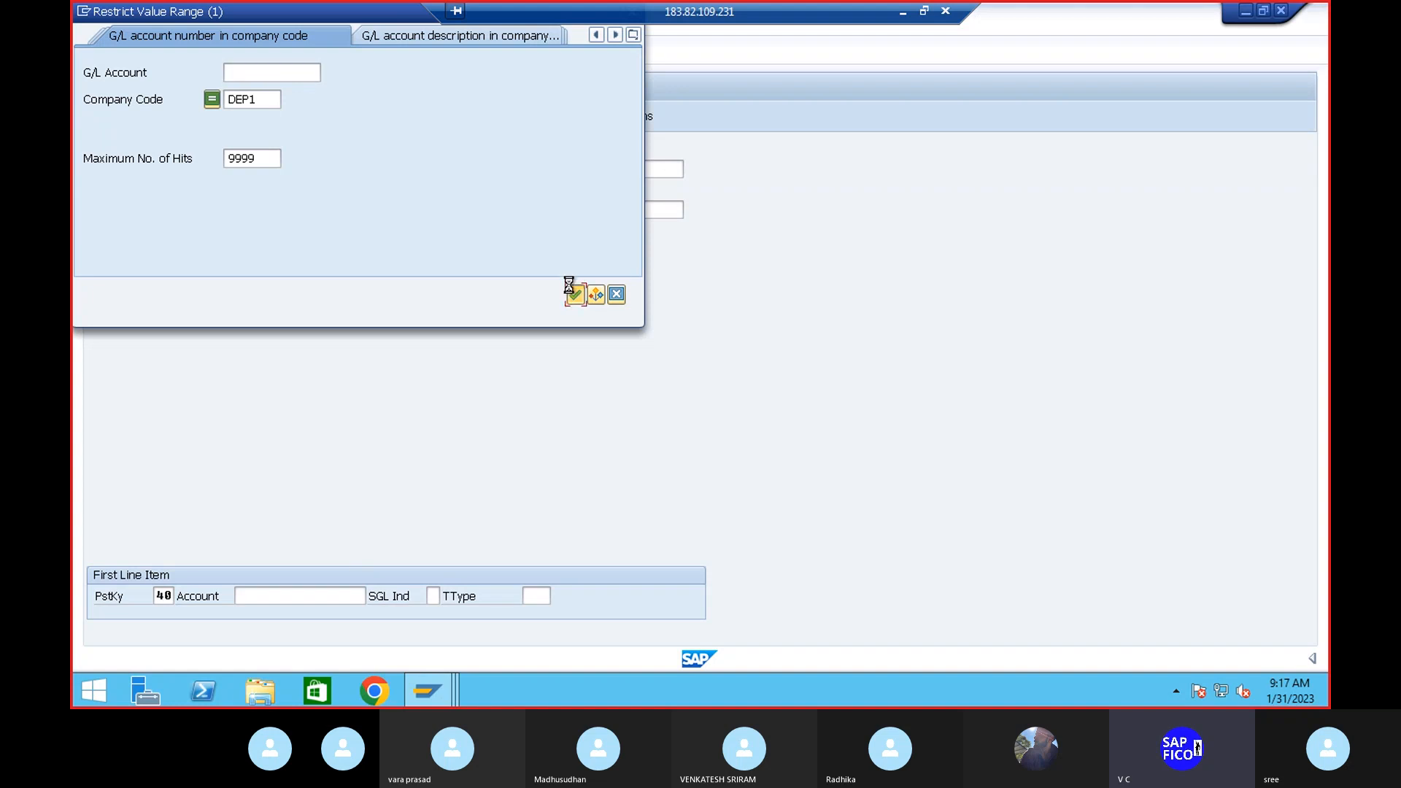
pyautogui.click(178, 185)
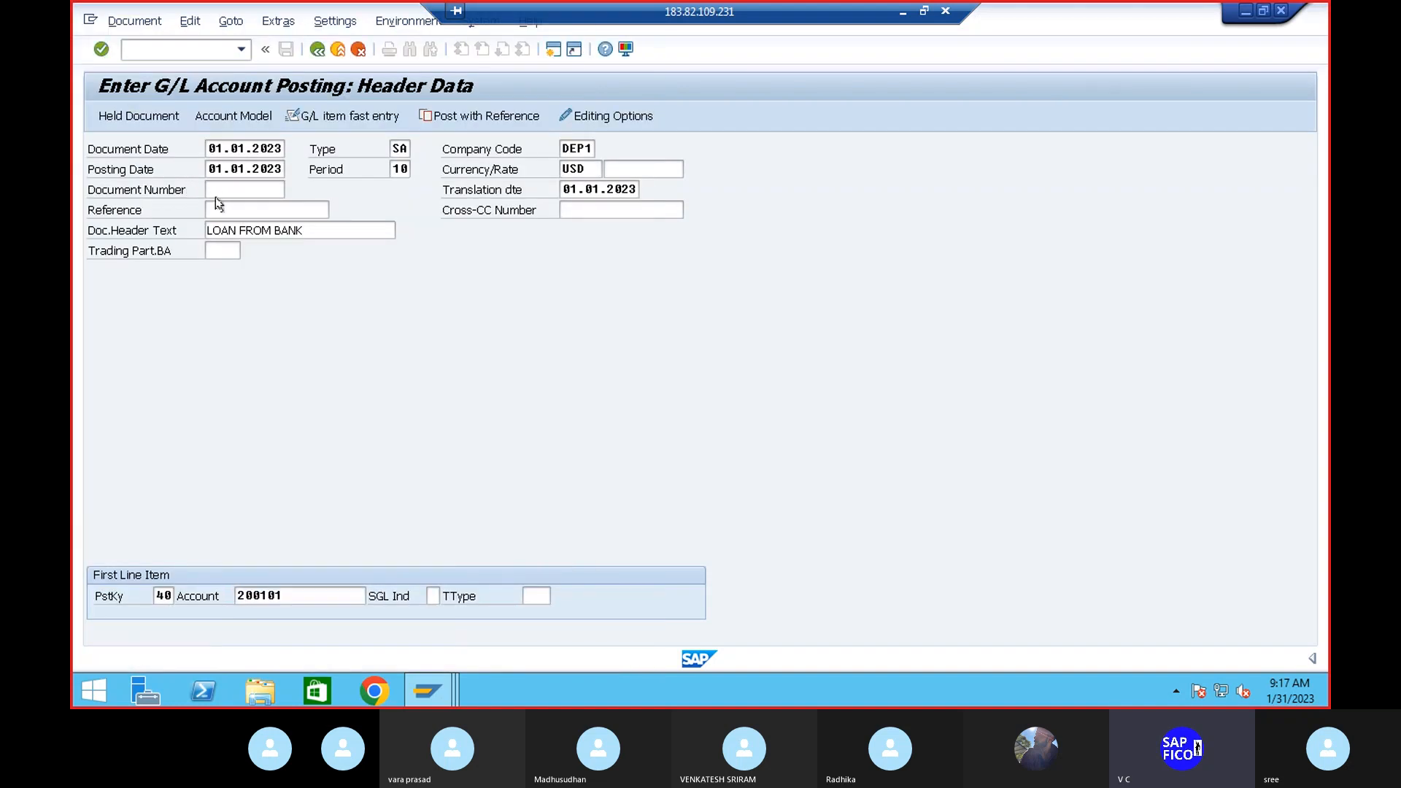
# Continue to the ICICI BANK debit line item and enter amount 3000 USD and text LOAN FROM BANK
pyautogui.press('Return')
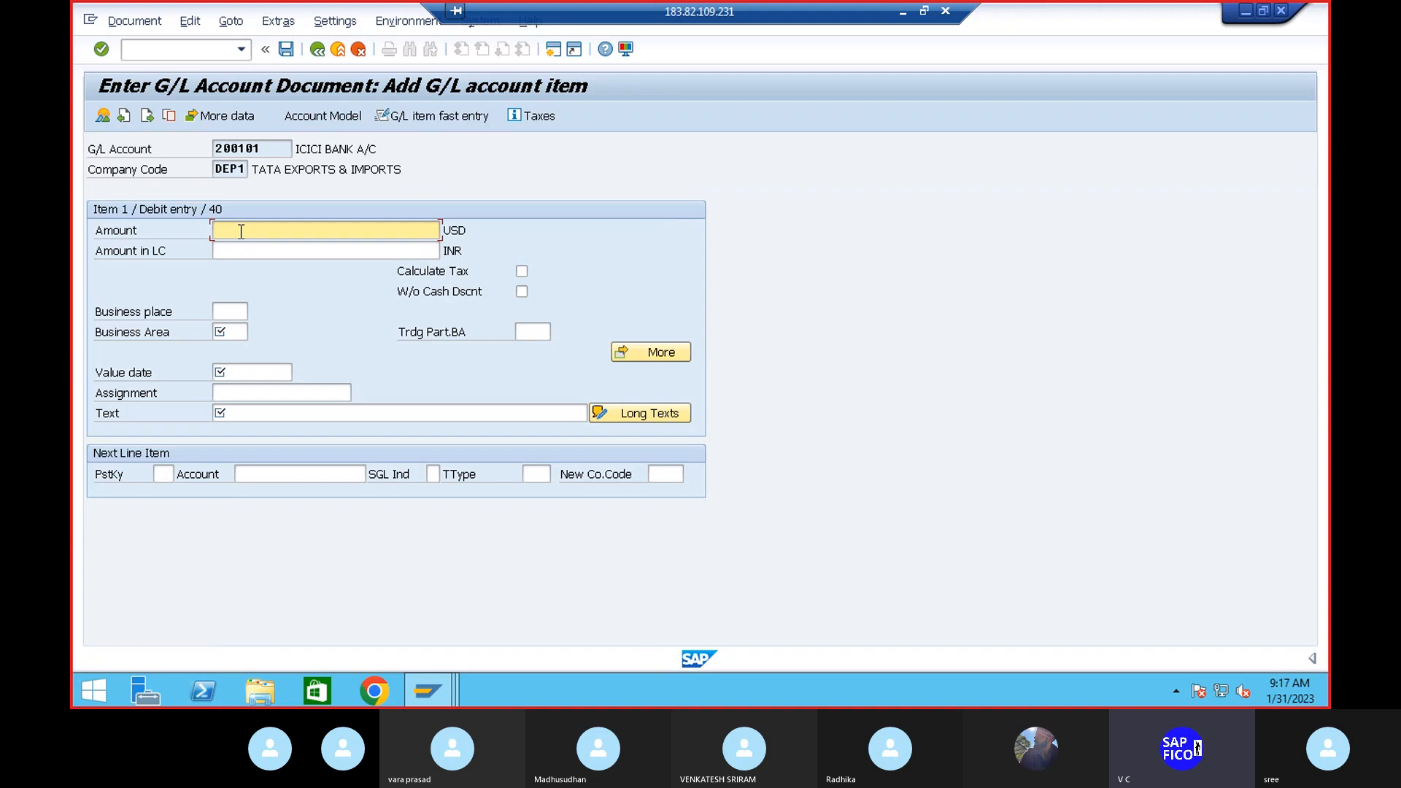
pyautogui.write('1000')
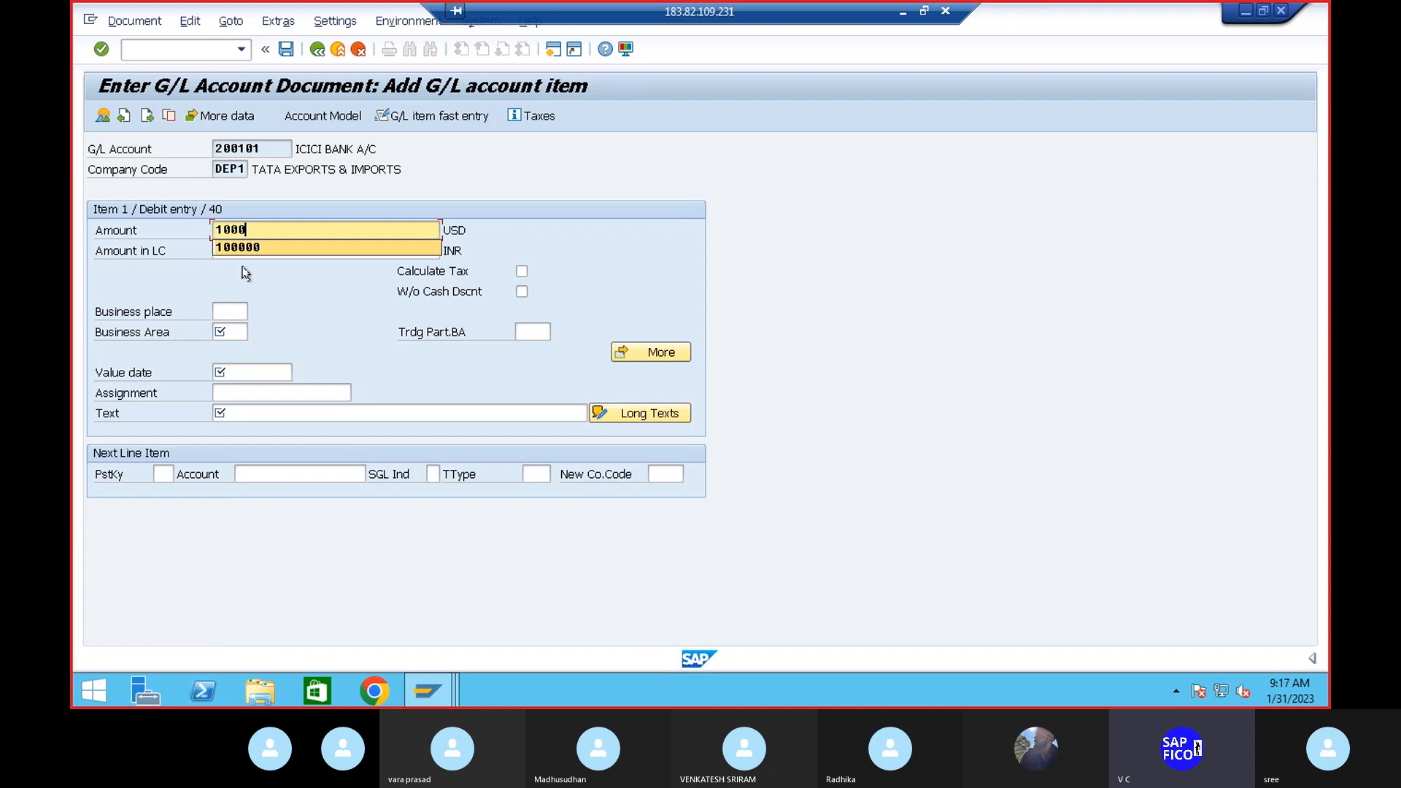
pyautogui.press('BackSpace')
pyautogui.press('BackSpace')
pyautogui.press('BackSpace')
pyautogui.press('BackSpace')
pyautogui.write('3000')
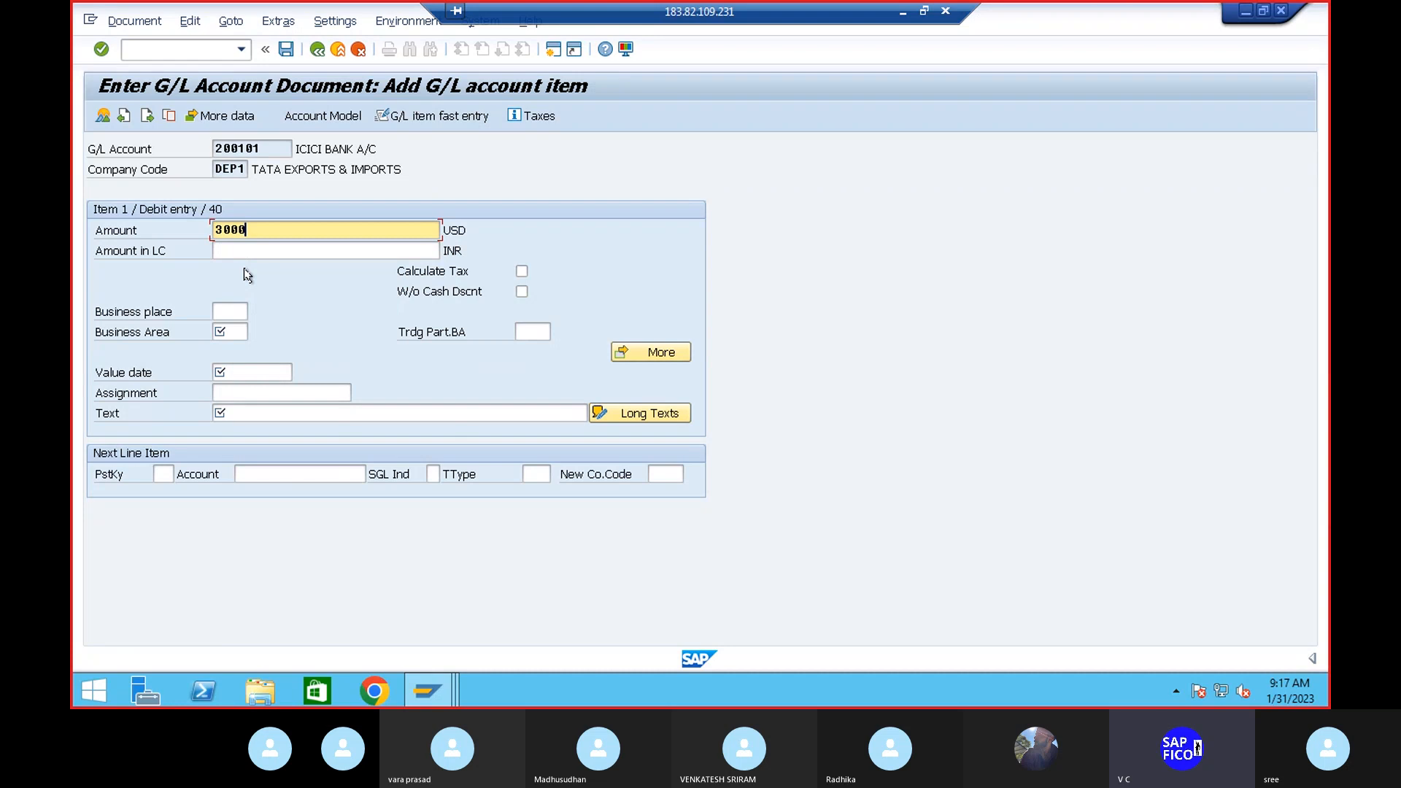
pyautogui.click(247, 412)
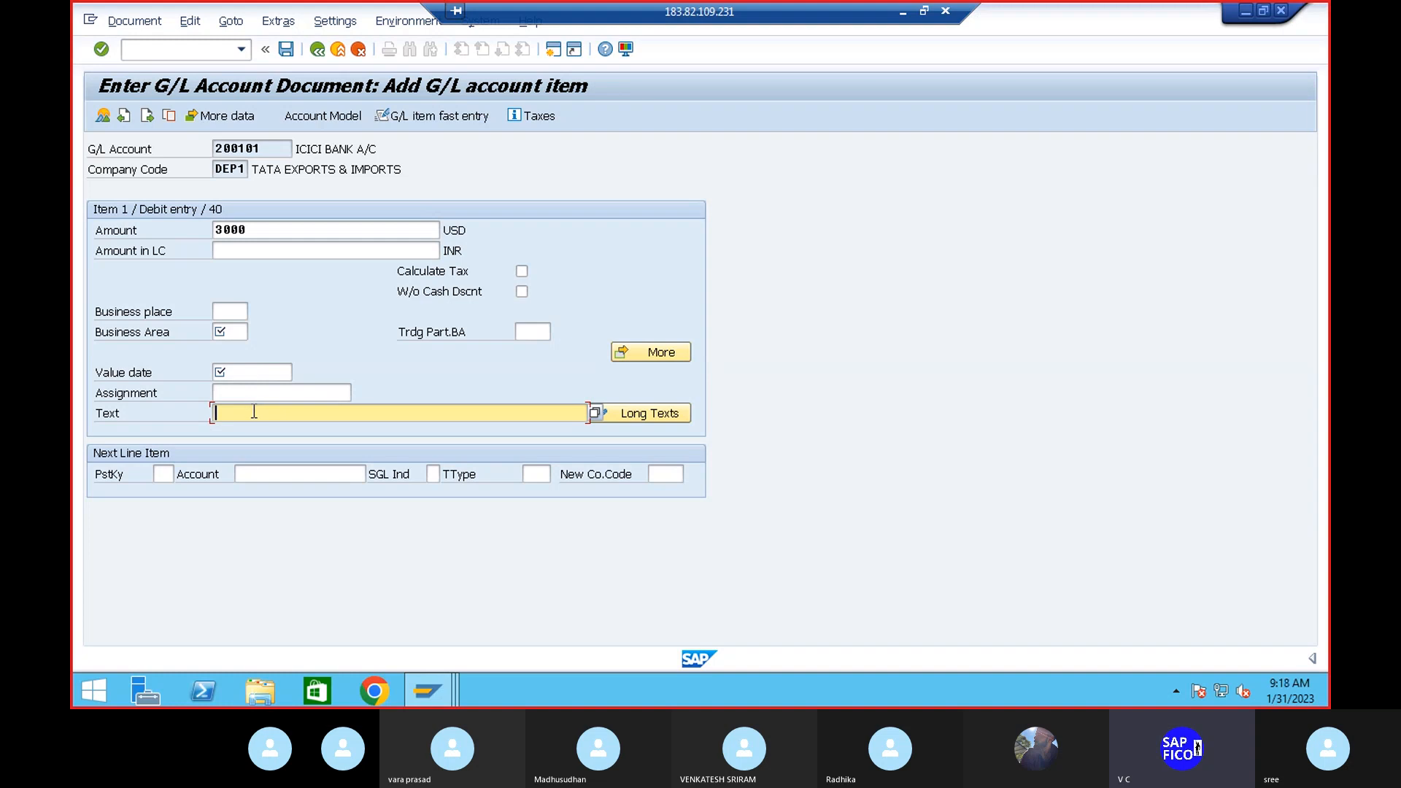
pyautogui.write('LOAN FROM BANK')
# Set the next line item to posting key 50 with account 100502, LOAN FROM BANK A/C, chosen from the company code's G/L accounts
pyautogui.click(163, 474)
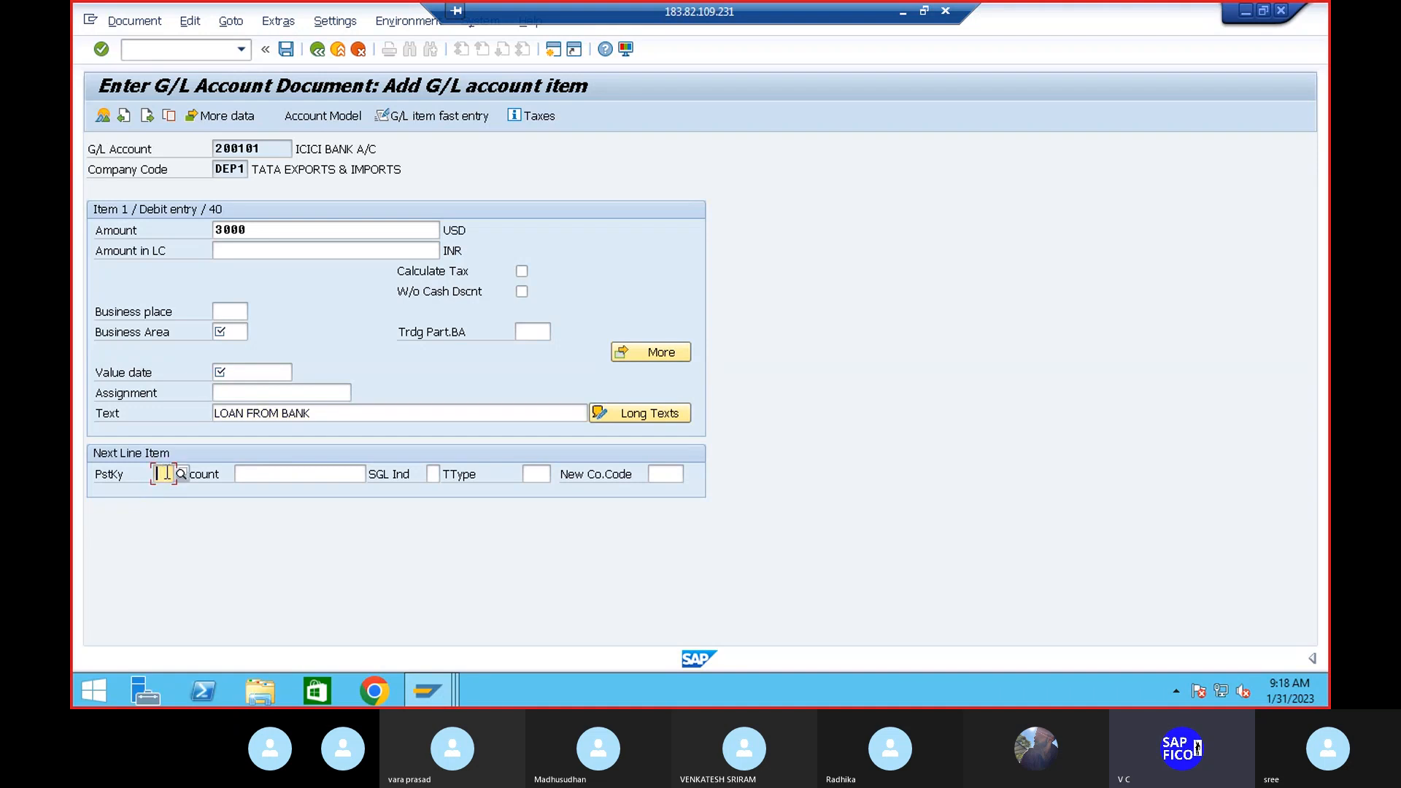
pyautogui.write('50')
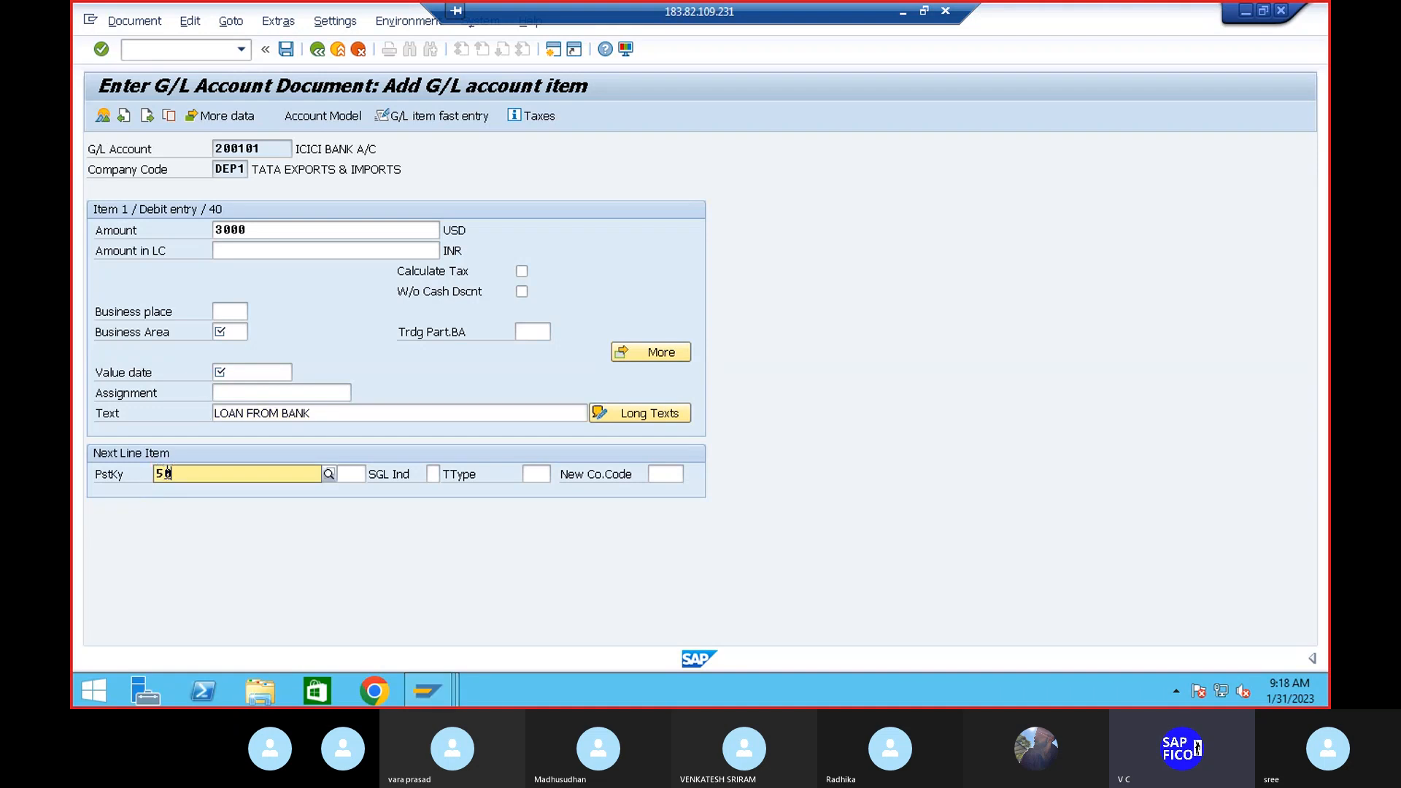
pyautogui.click(172, 517)
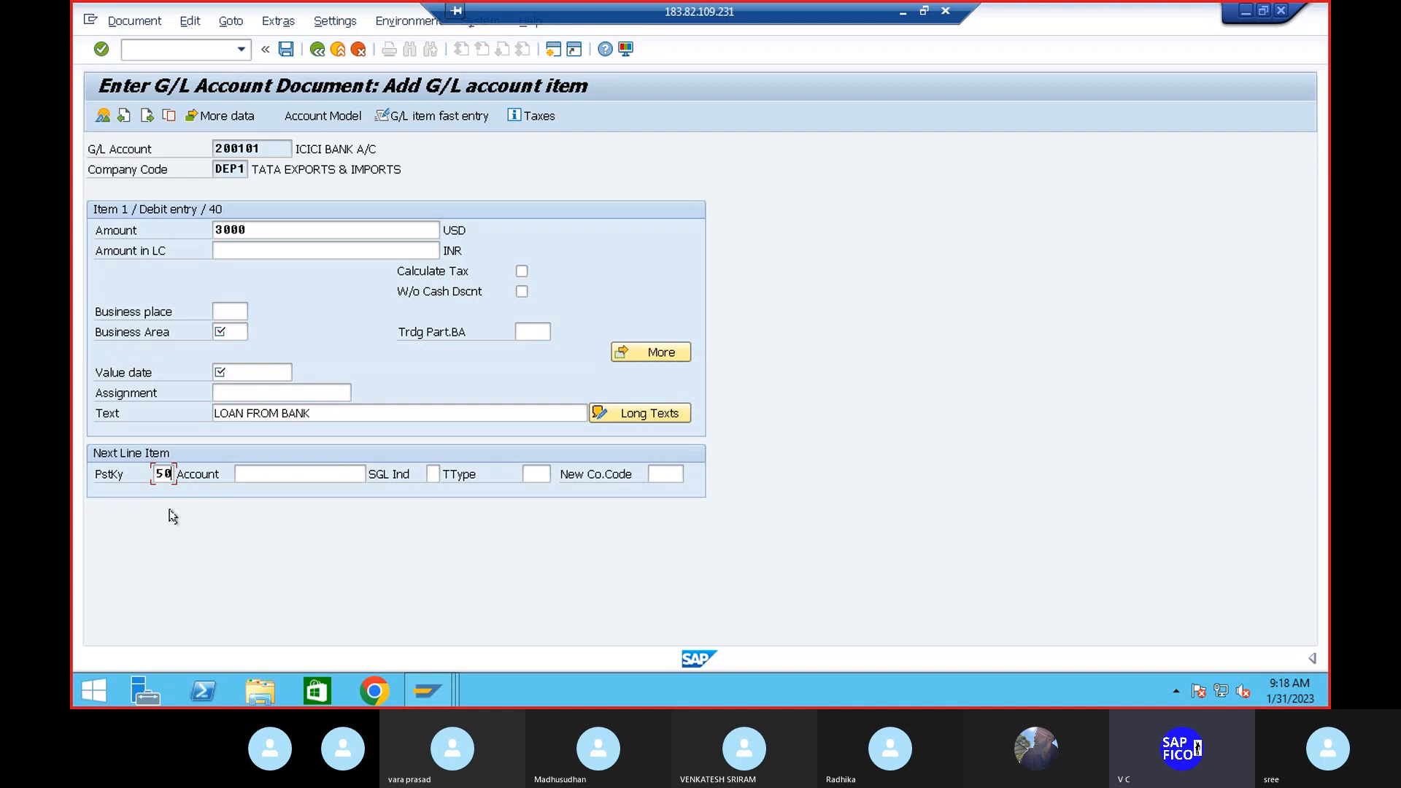
pyautogui.click(265, 476)
pyautogui.click(373, 474)
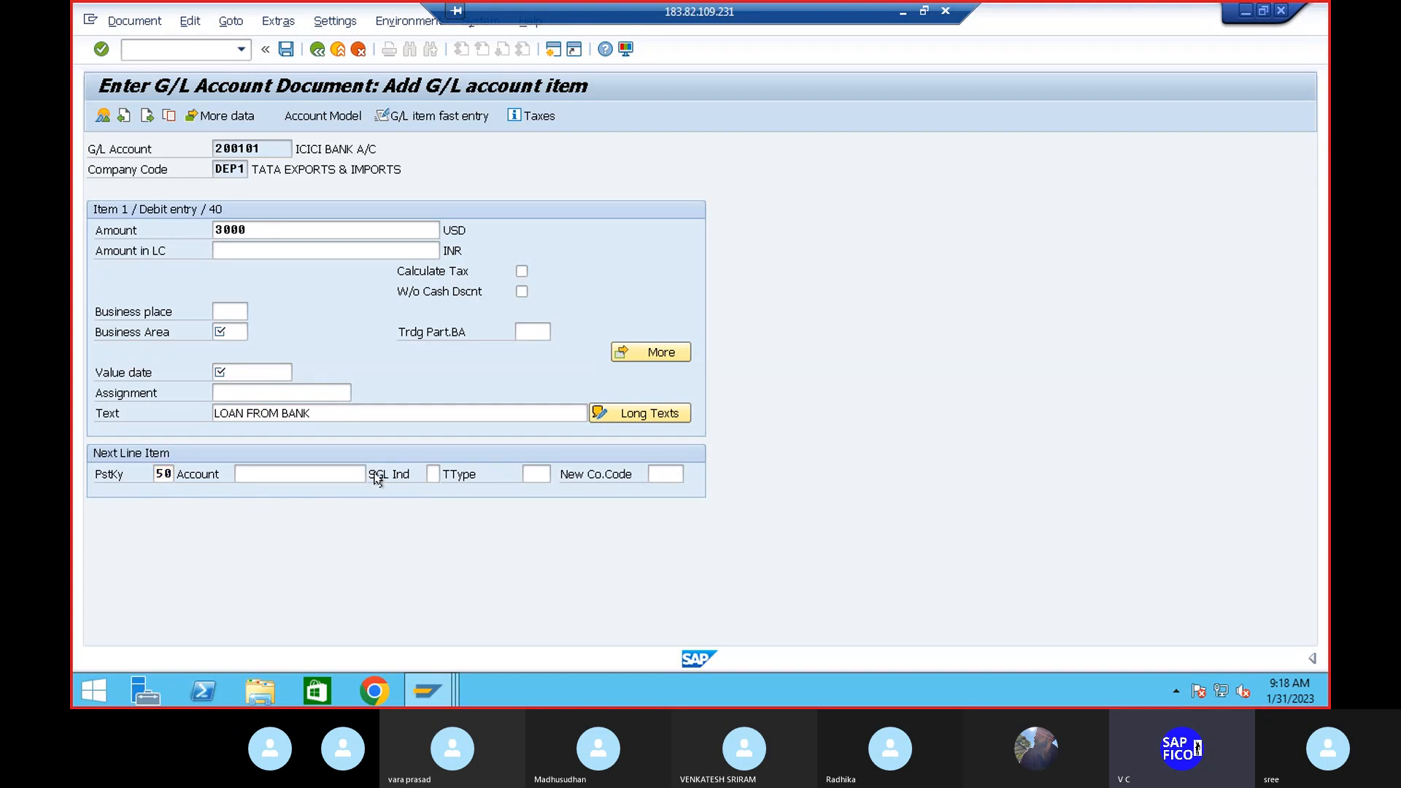
pyautogui.click(576, 294)
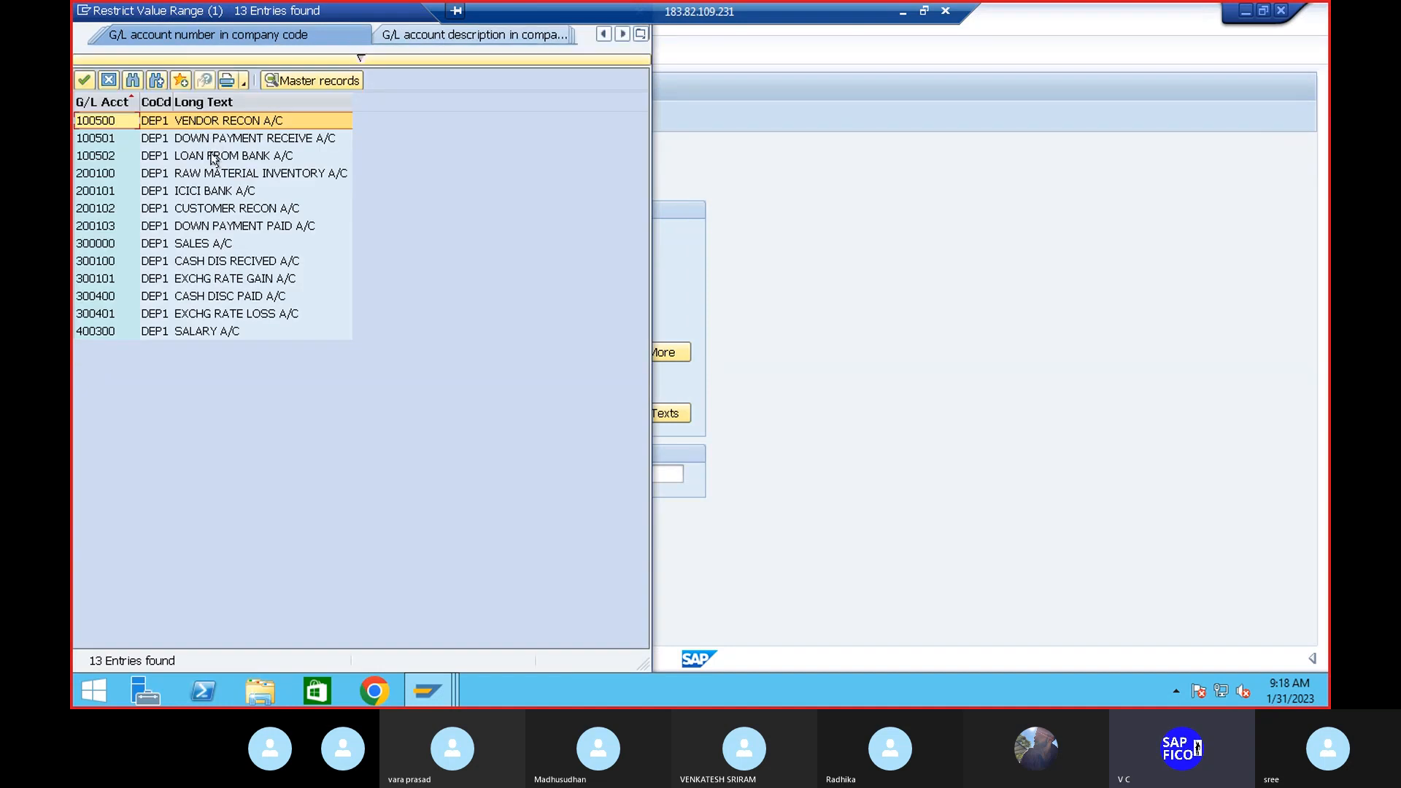
pyautogui.doubleClick(214, 154)
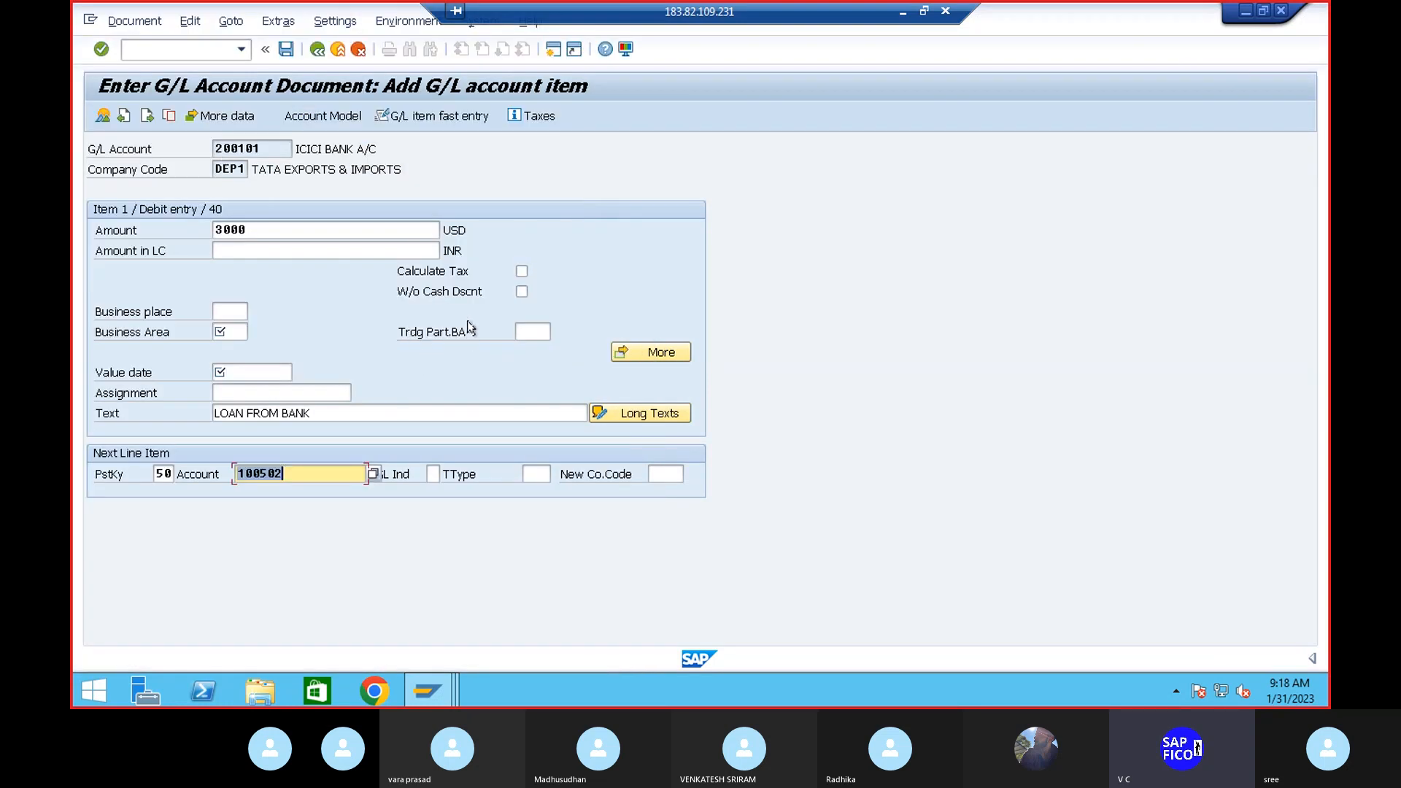
pyautogui.press('Return')
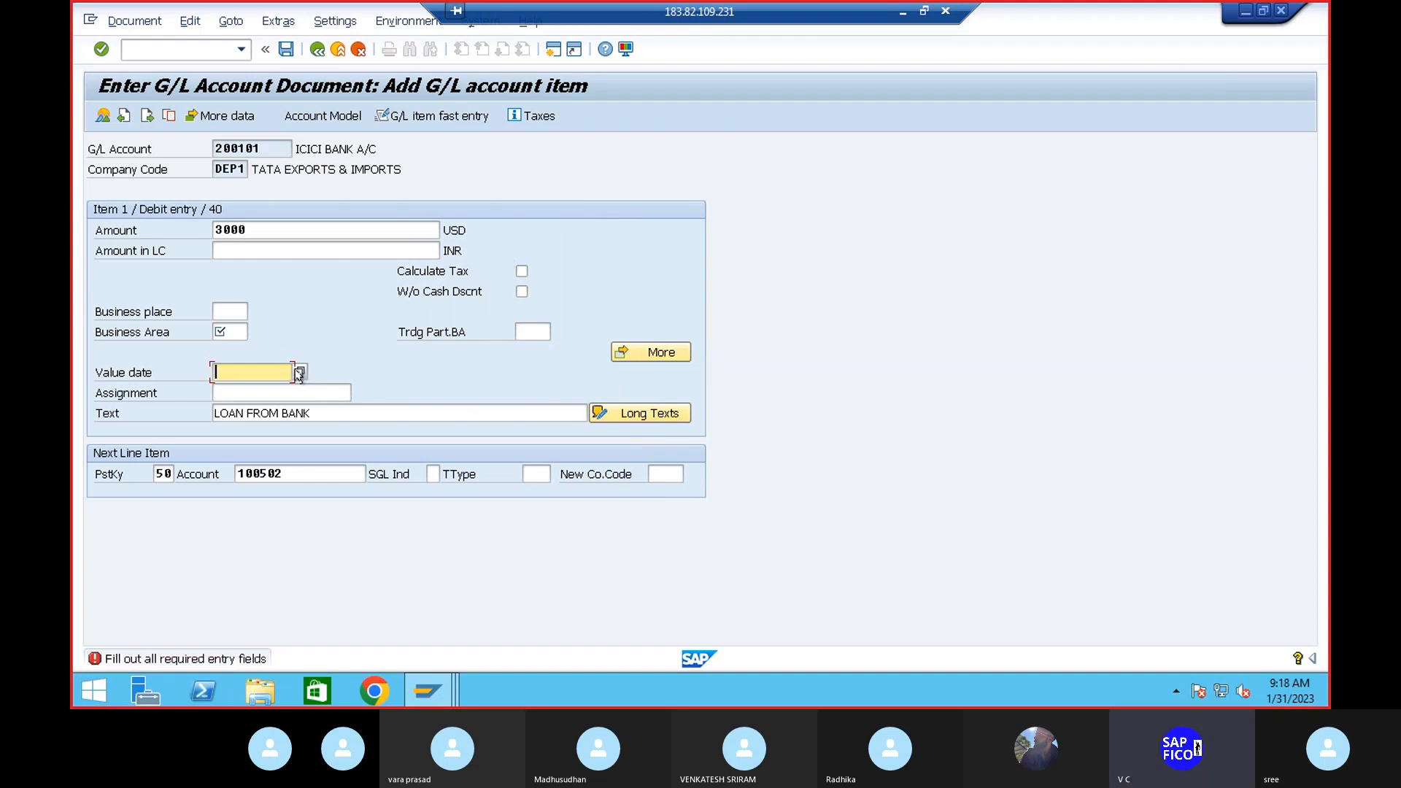
# Complete the debit item with value date 01.01.2023 and business area MARA, and proceed to the credit item
pyautogui.write('0')
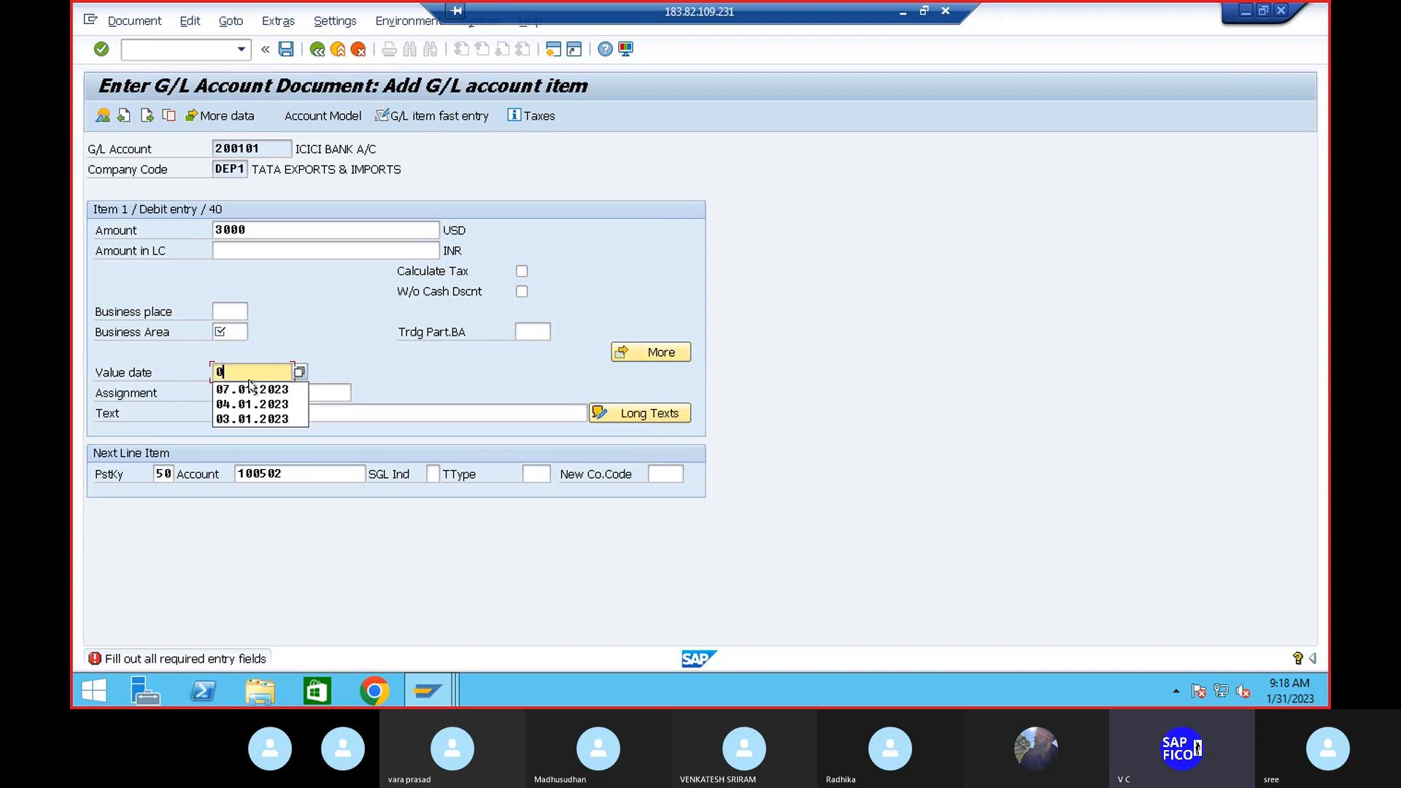
pyautogui.write('1')
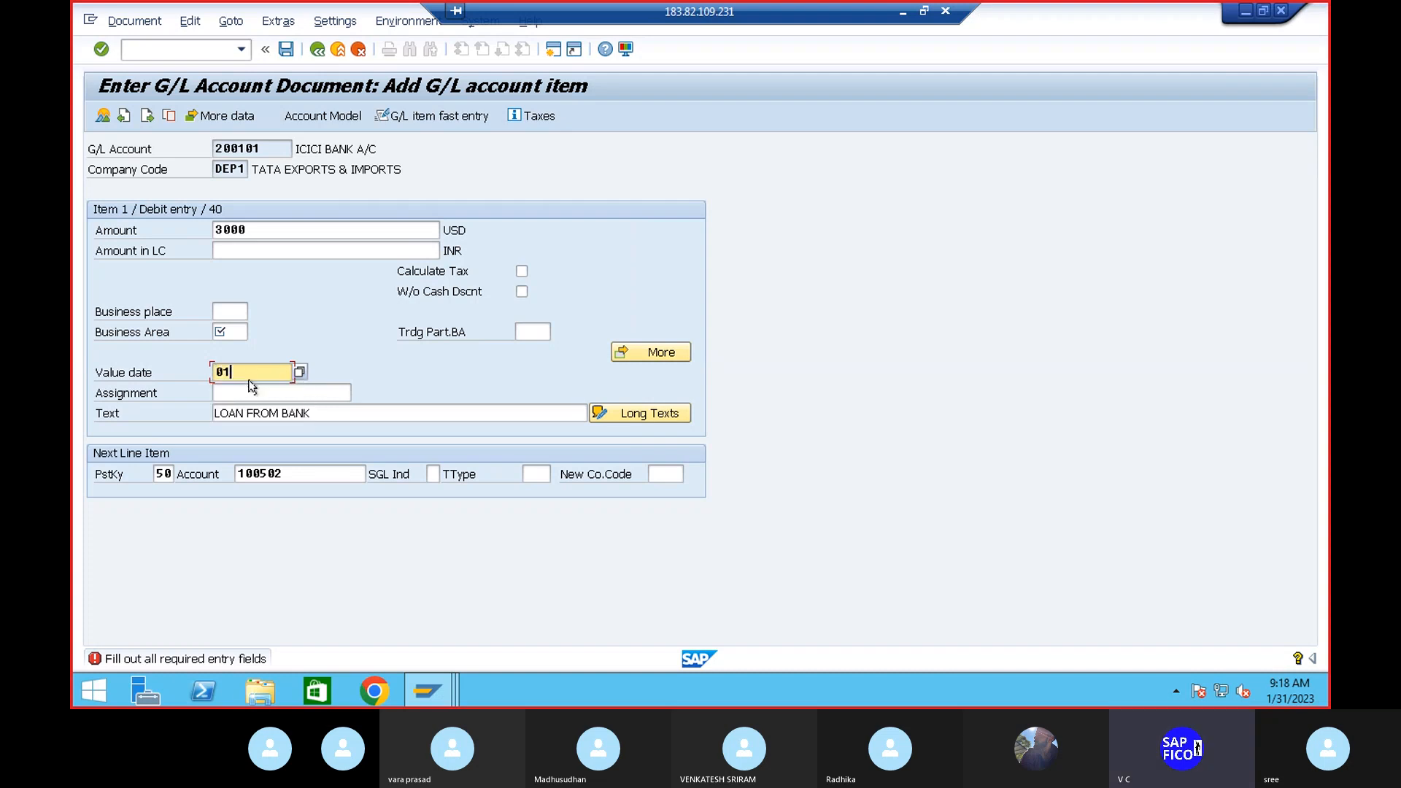
pyautogui.write('.01.2023')
pyautogui.press('Return')
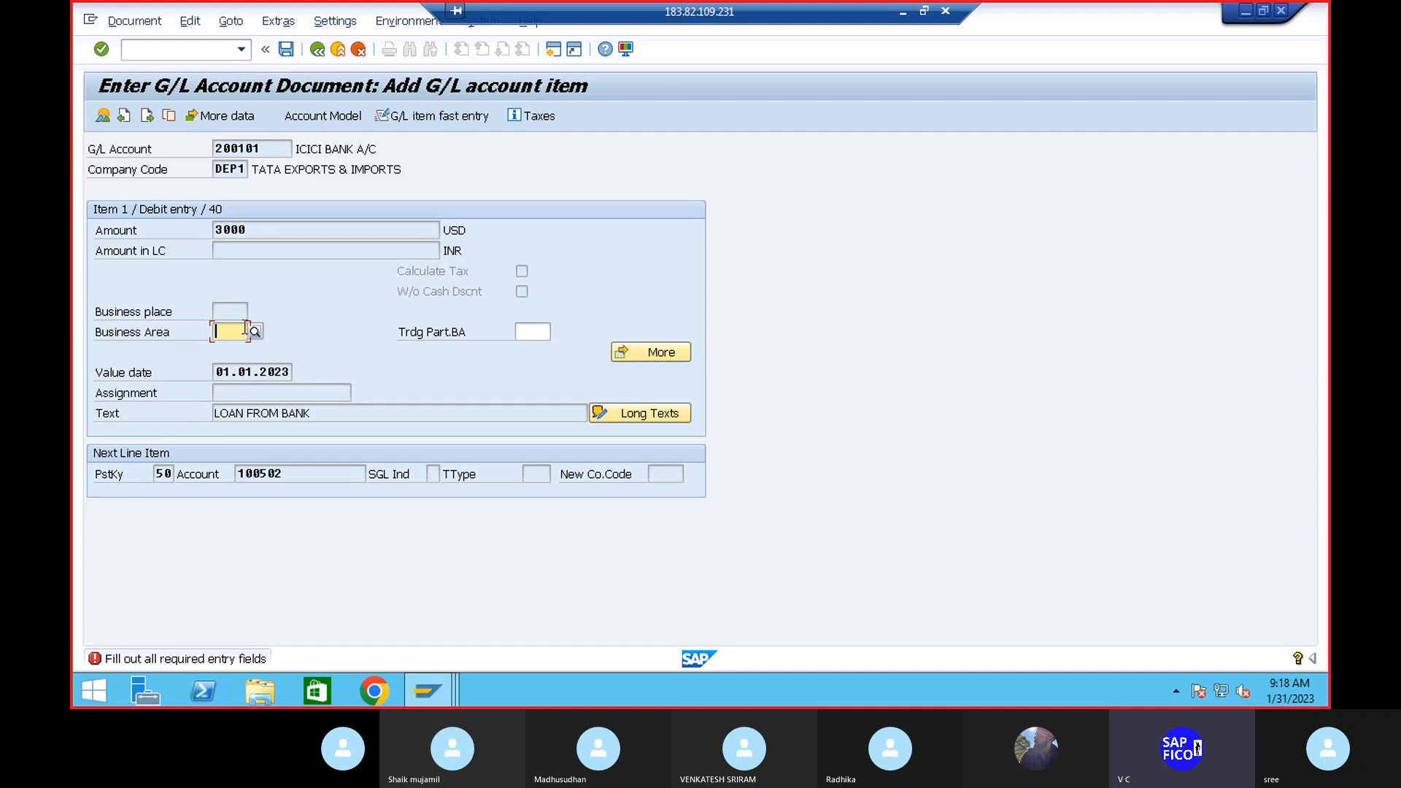
pyautogui.write('MARA')
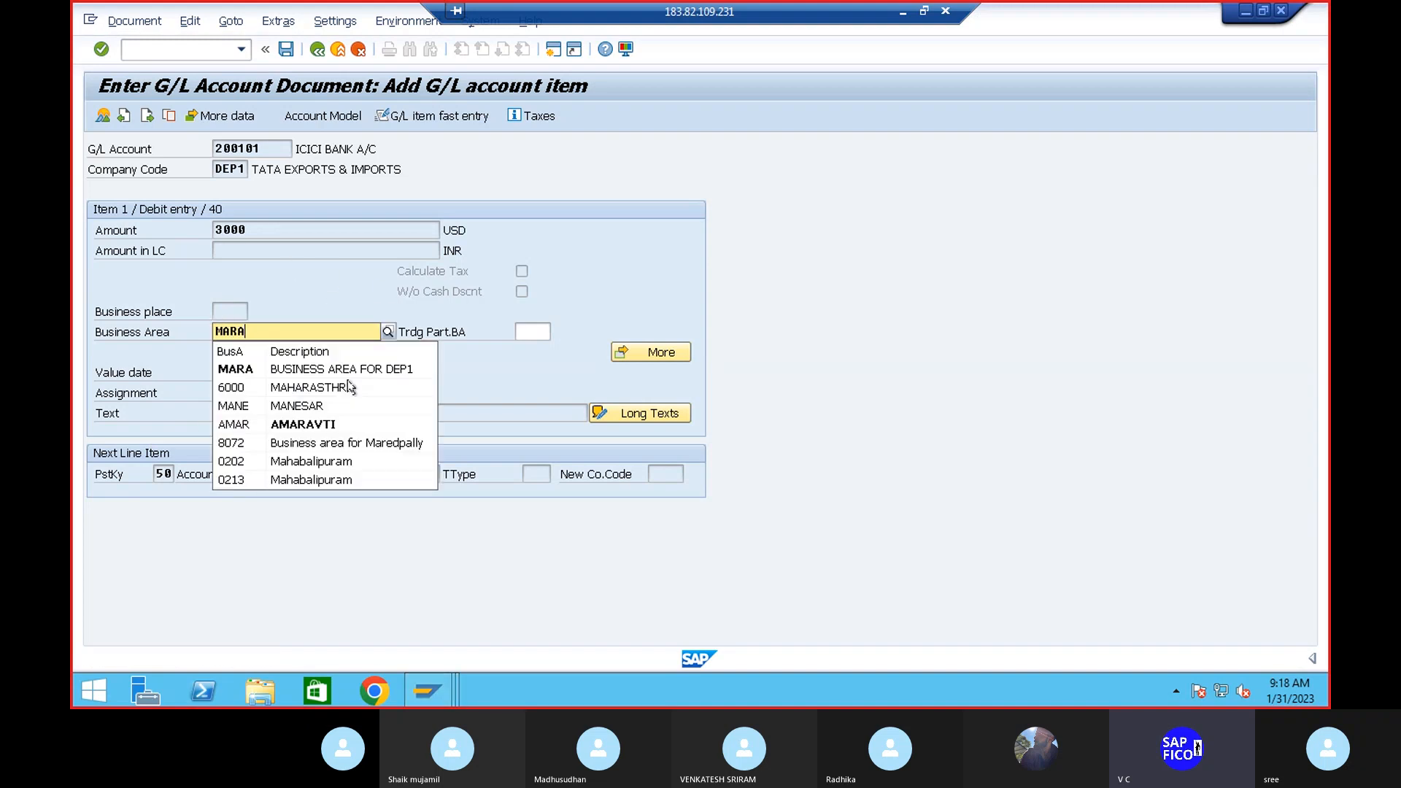
pyautogui.click(294, 367)
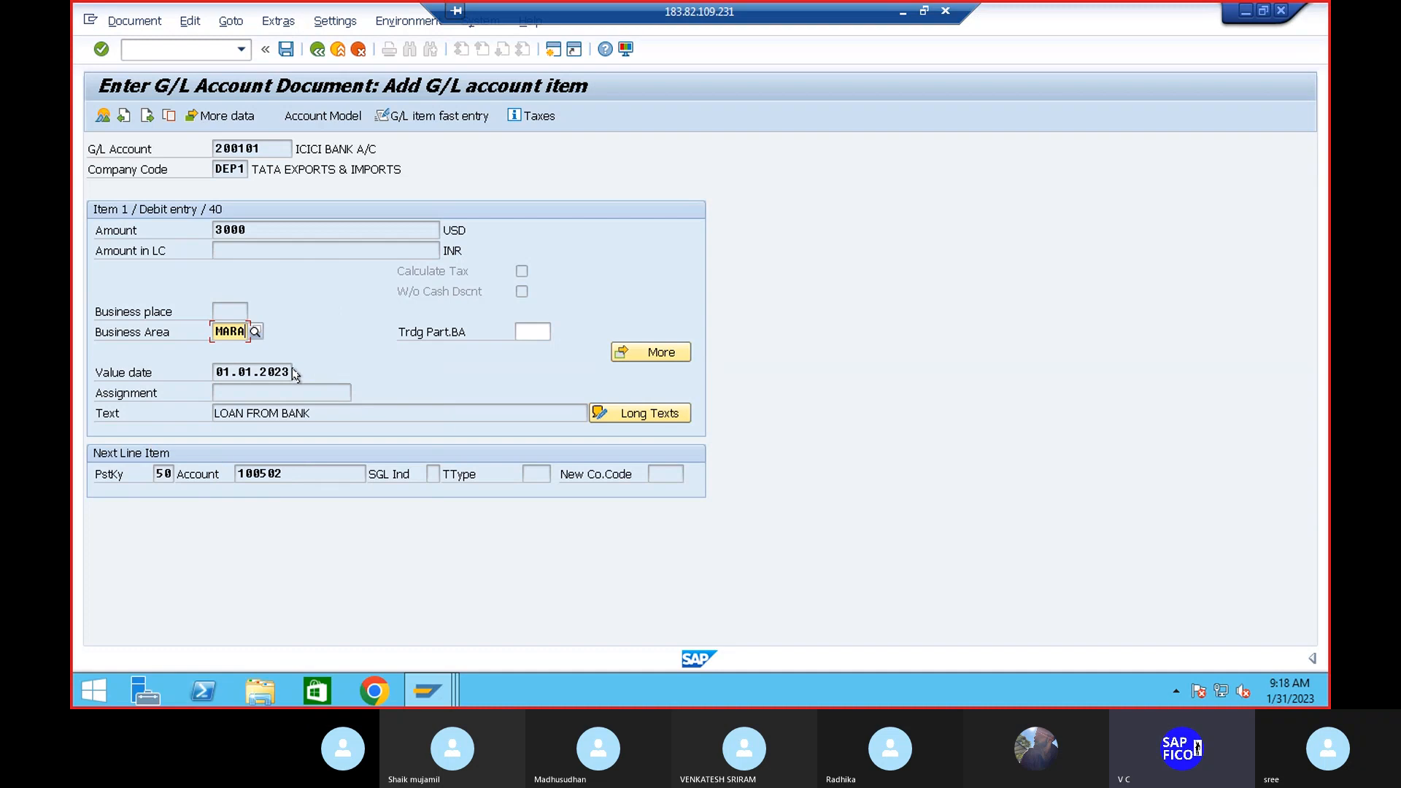
pyautogui.press('Return')
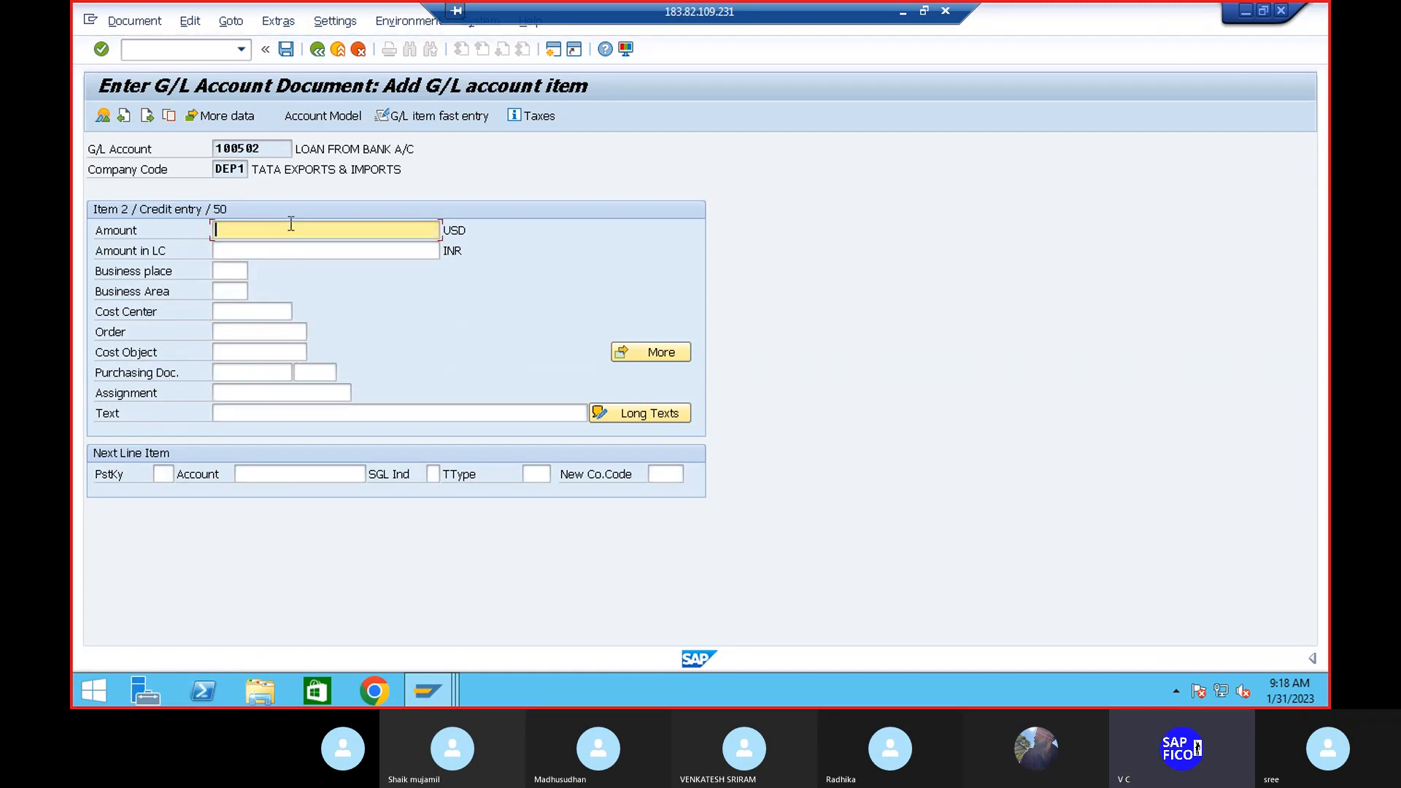
# Fill the credit item from the debit item by entering * as the amount and + as the text
pyautogui.write('*')
pyautogui.click(250, 411)
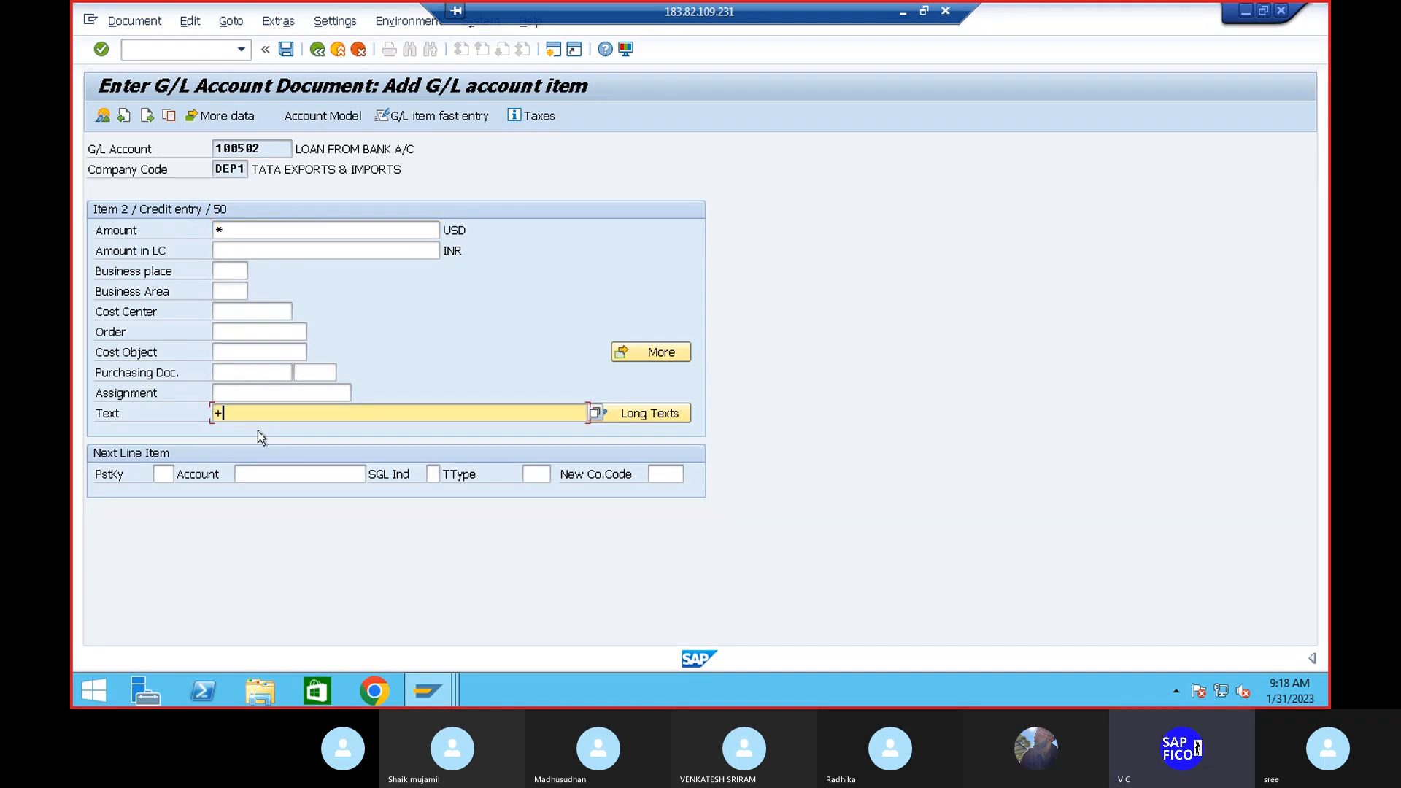
pyautogui.press('Return')
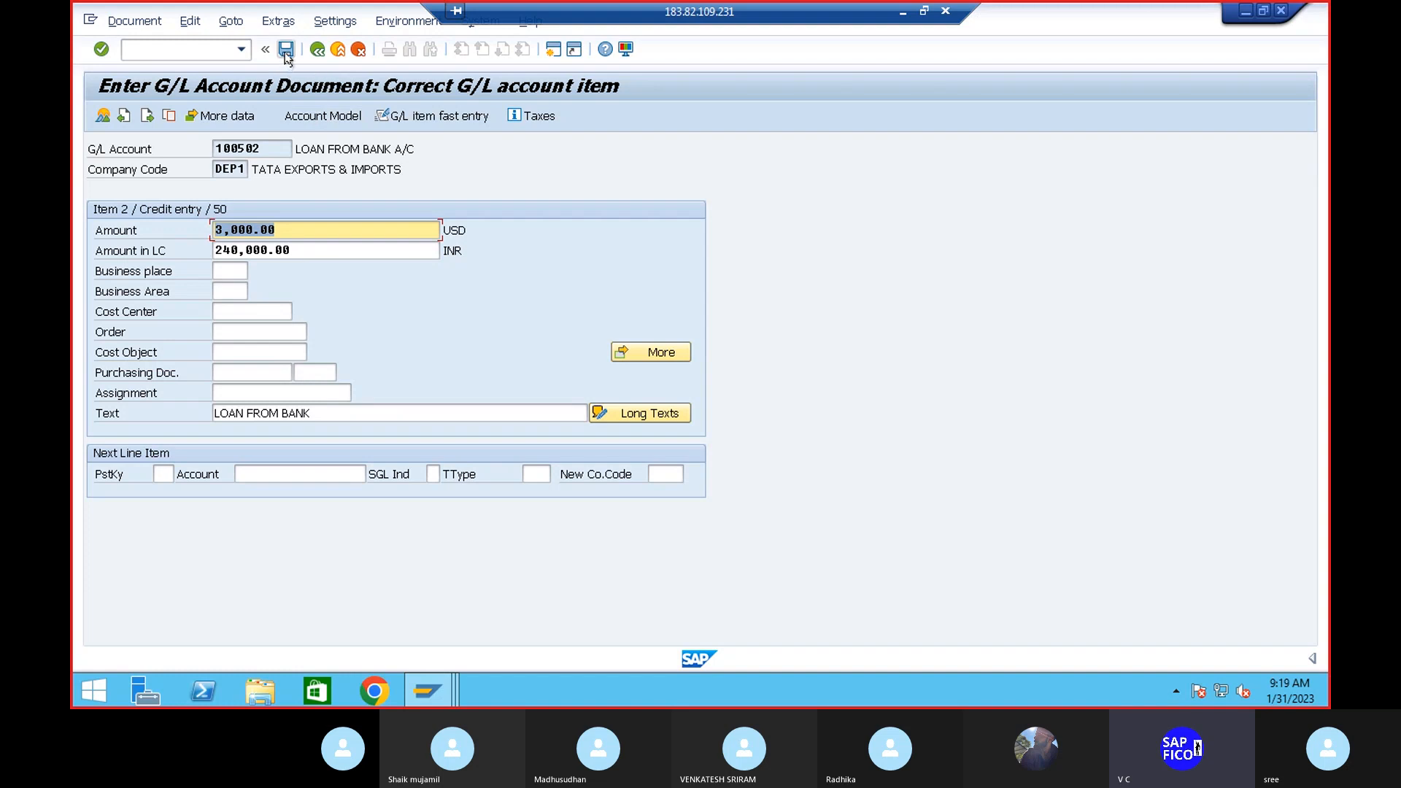
# Simulate the bank loan document to check its line items and post it
pyautogui.click(129, 22)
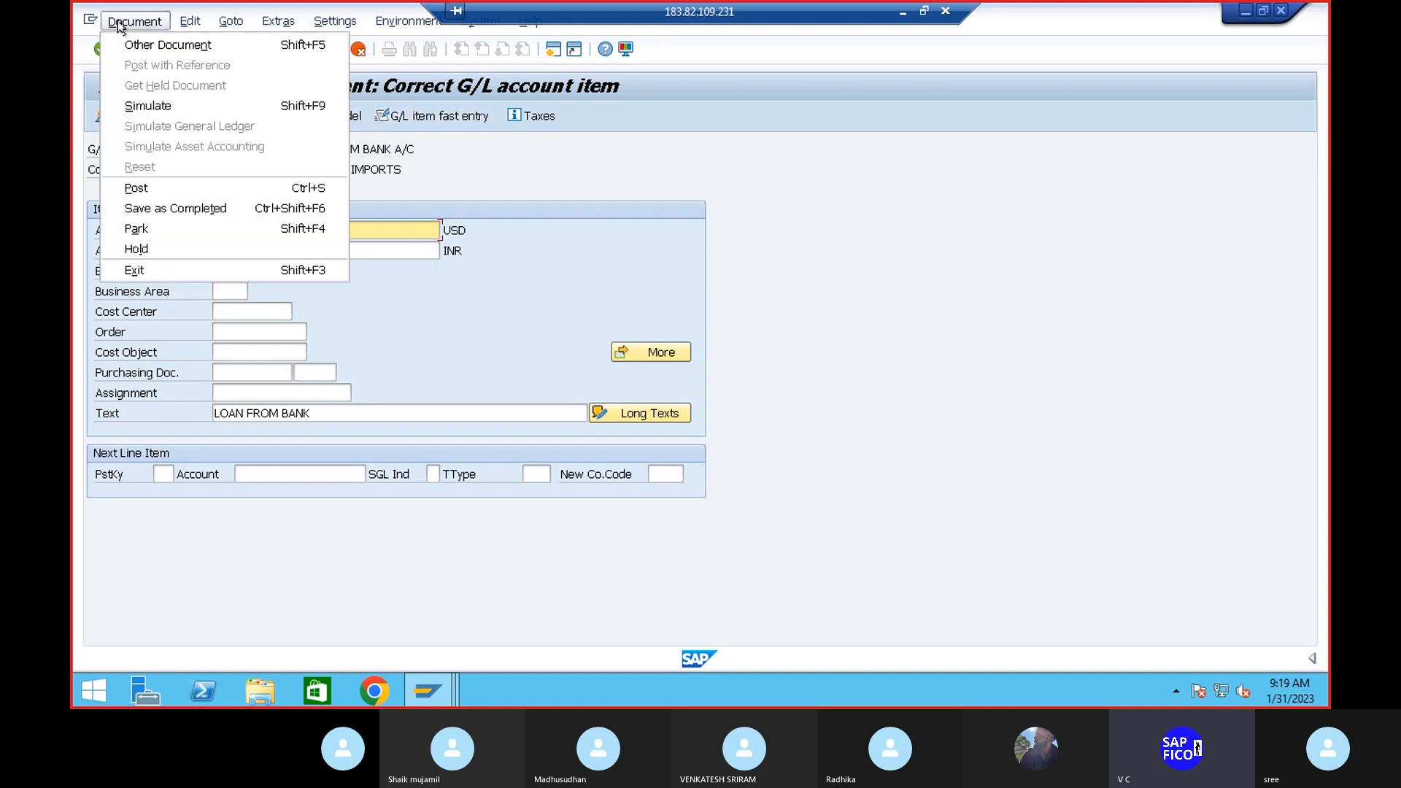
pyautogui.click(141, 106)
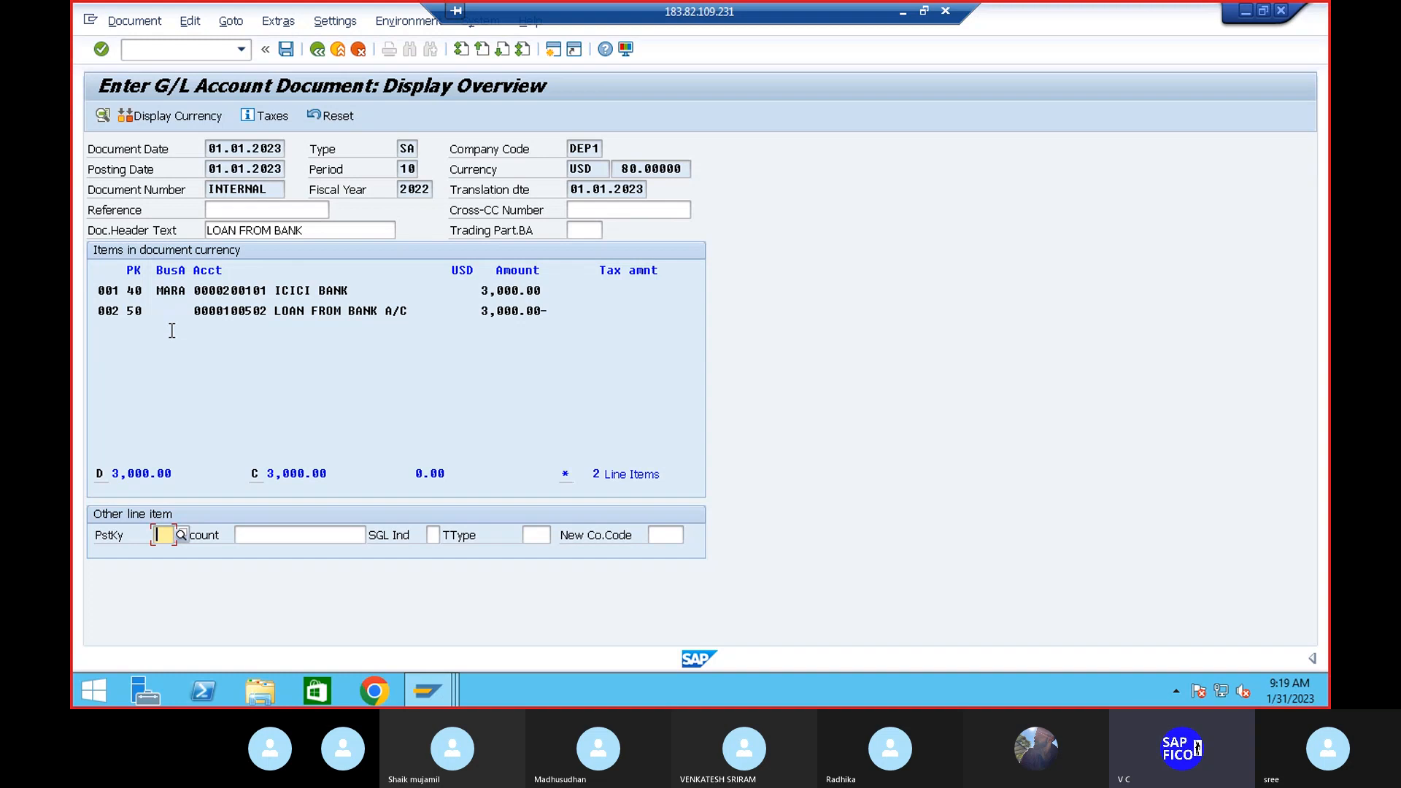
pyautogui.click(285, 50)
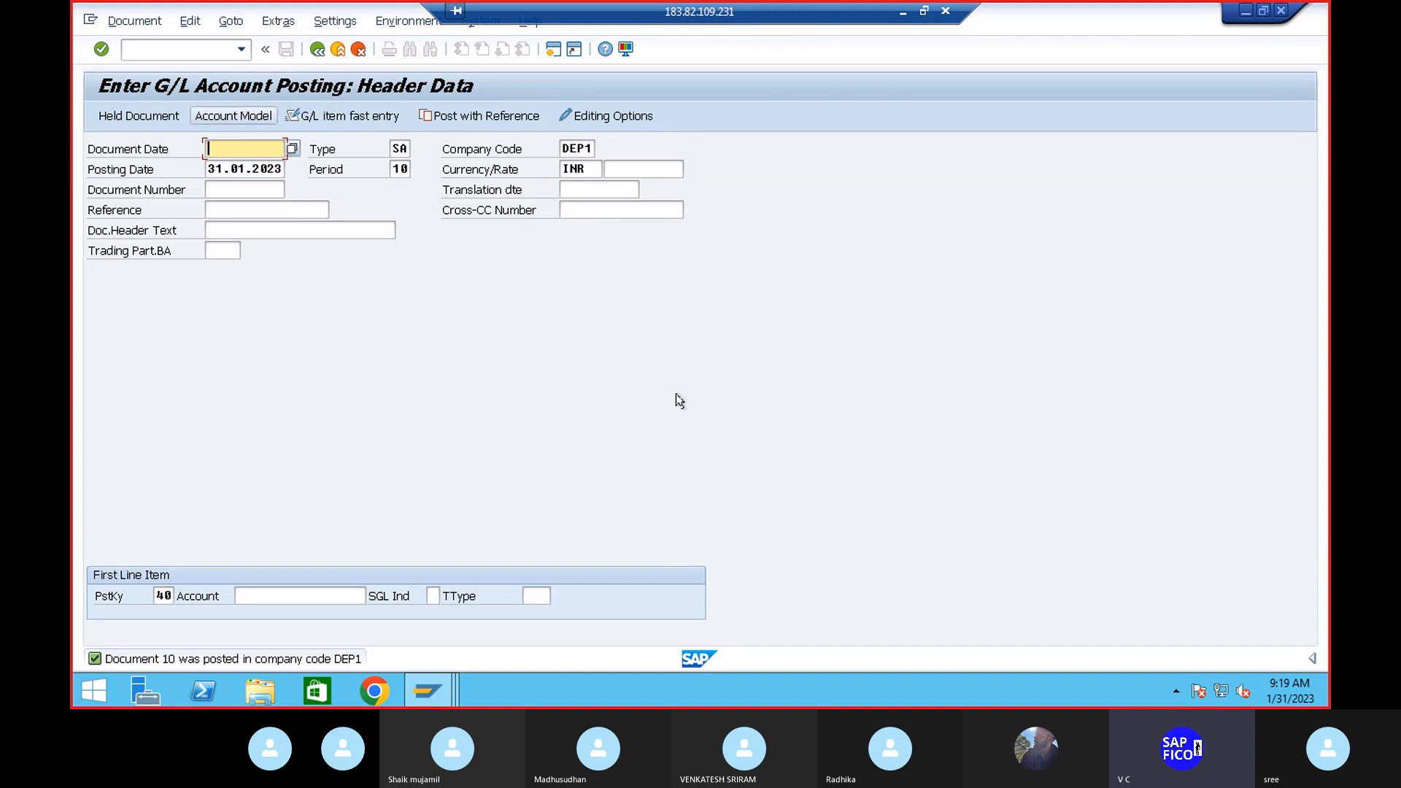
# Display the posted loan document and switch its display currency to show the amounts in local currency
pyautogui.click(184, 50)
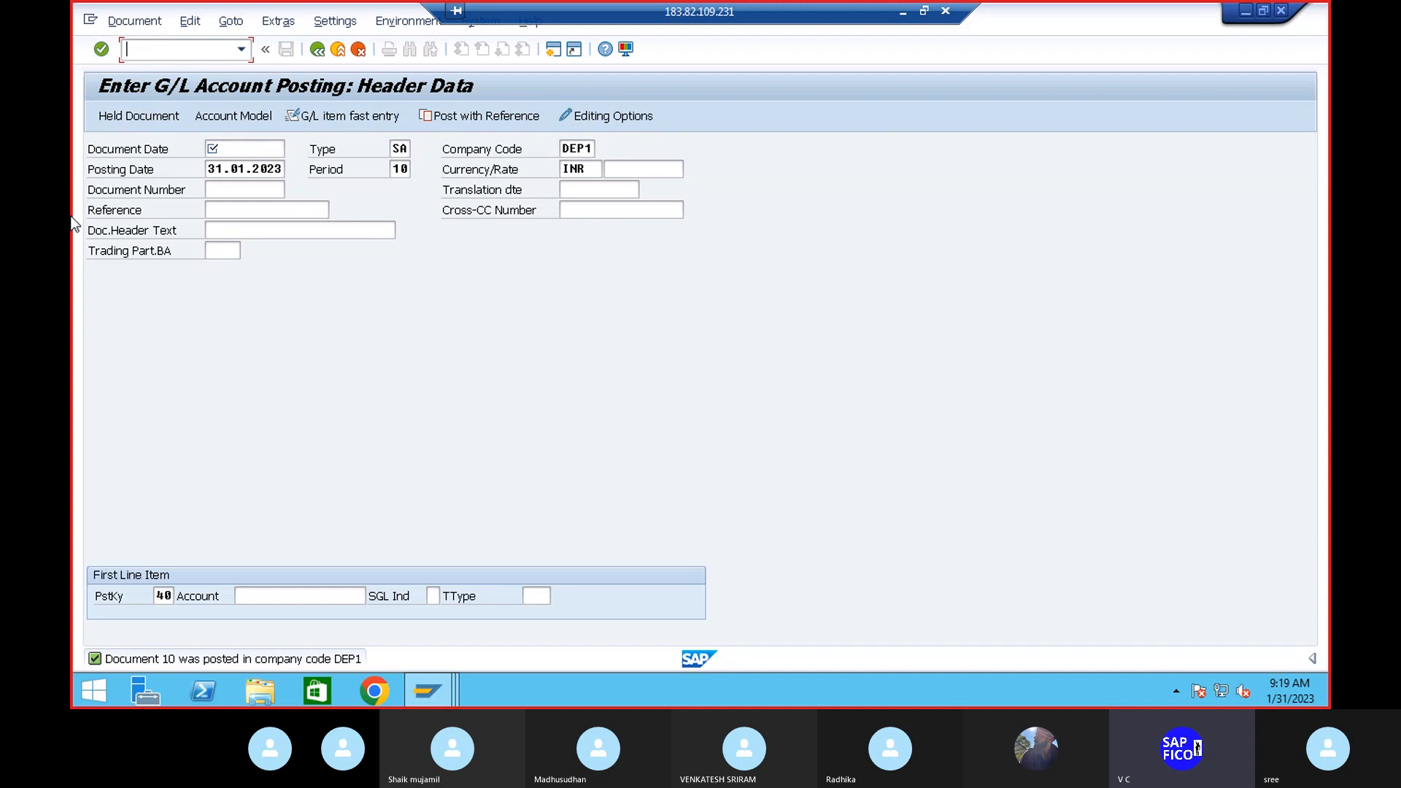
pyautogui.click(127, 21)
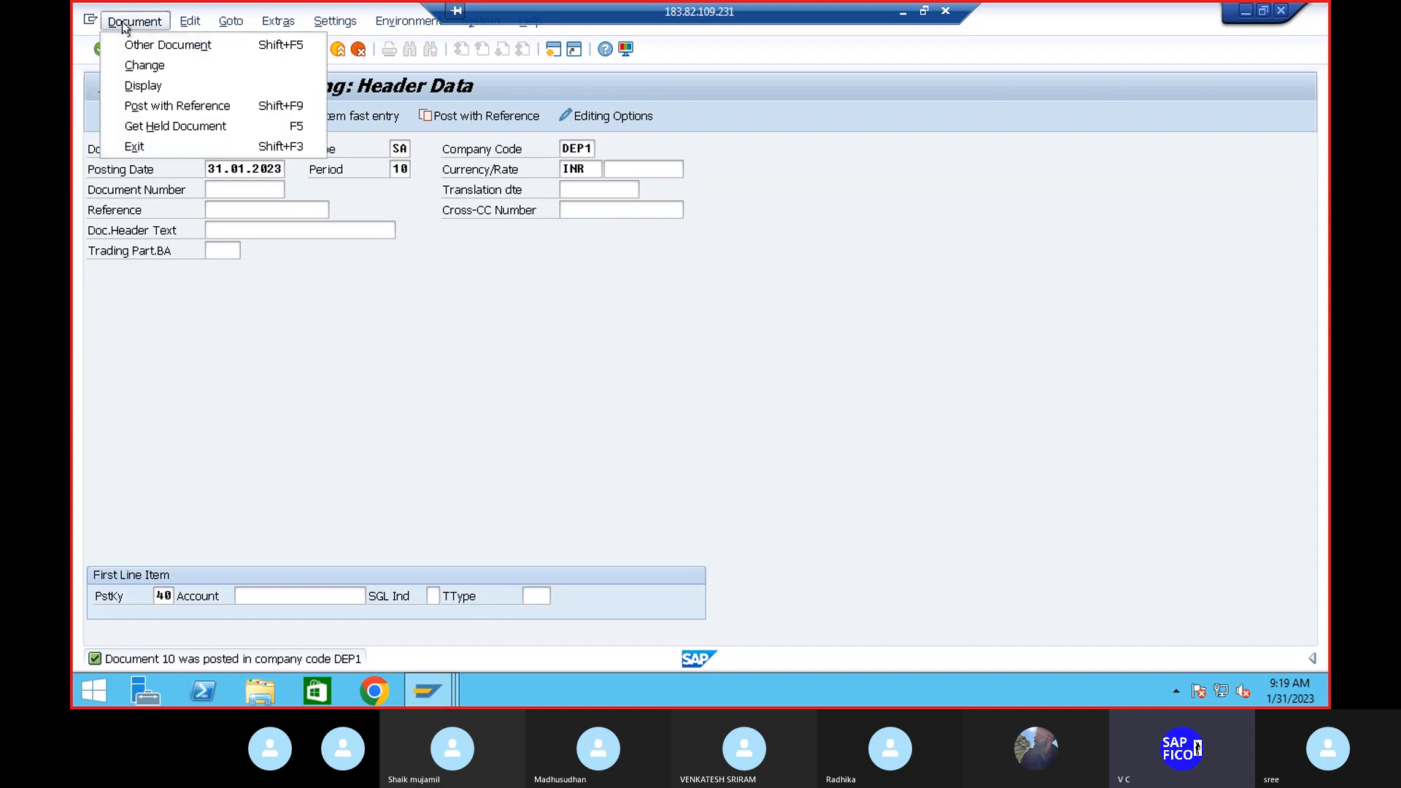
pyautogui.click(141, 85)
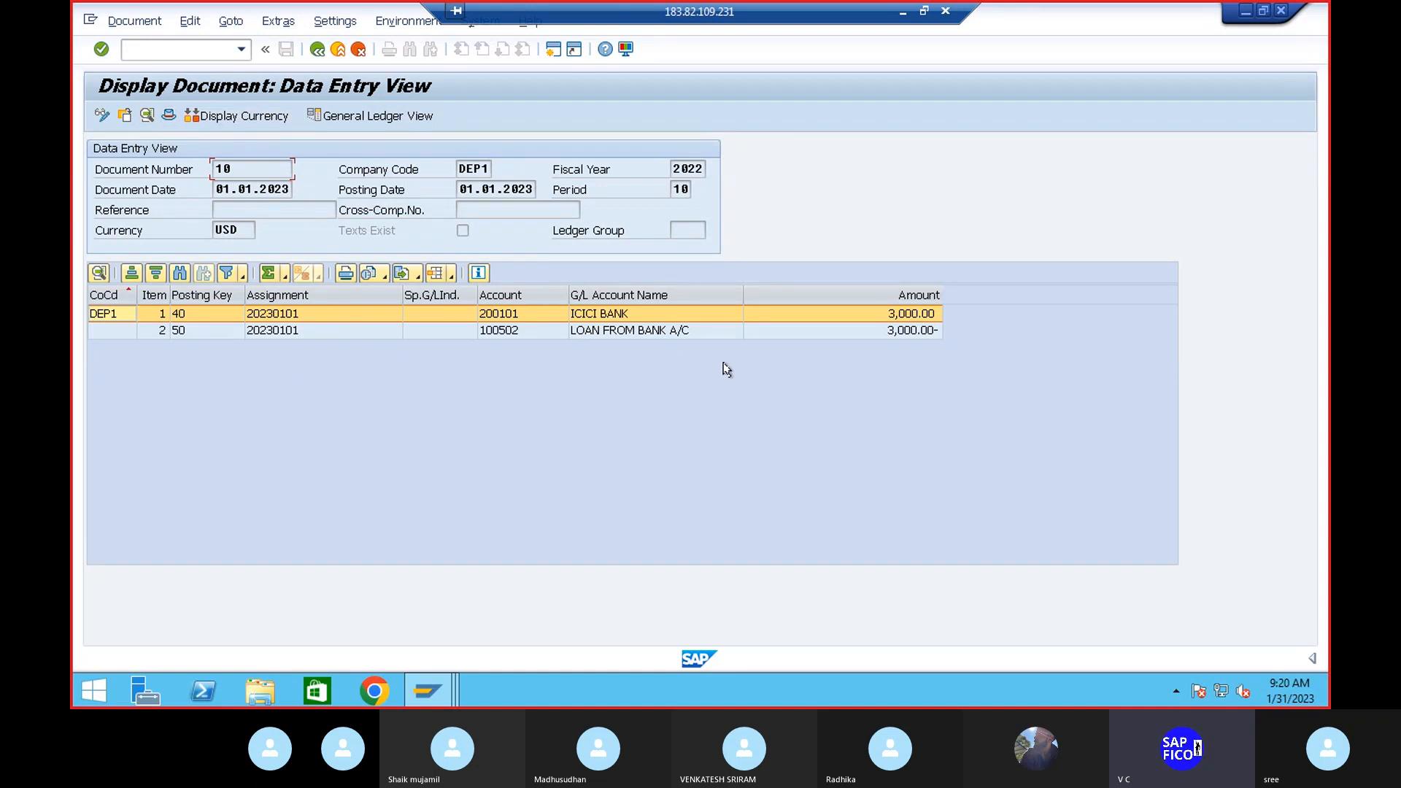
pyautogui.click(243, 117)
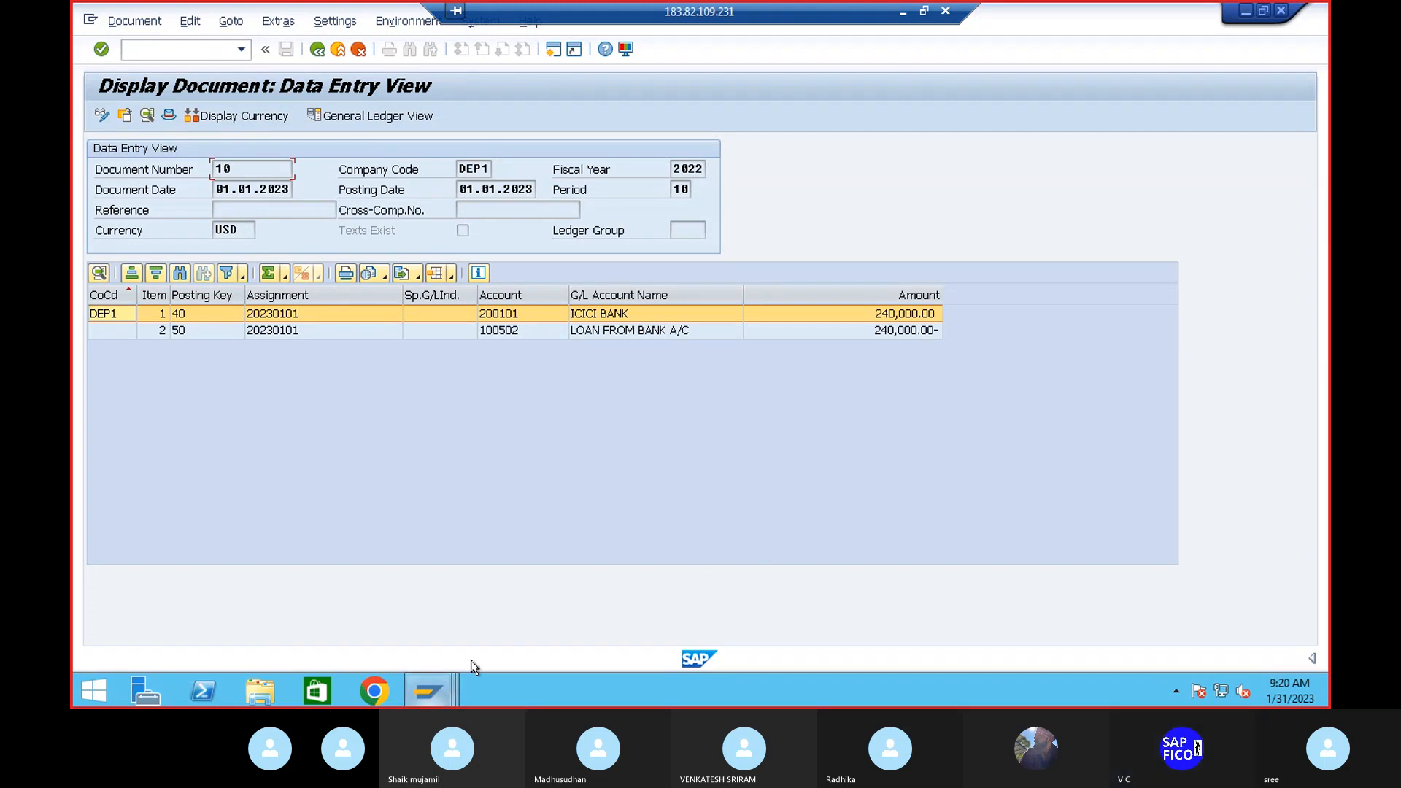
# Switch to the tolerance groups session and open transaction OB08 for currency exchange rates
pyautogui.moveTo(431, 691)
pyautogui.click(633, 593)
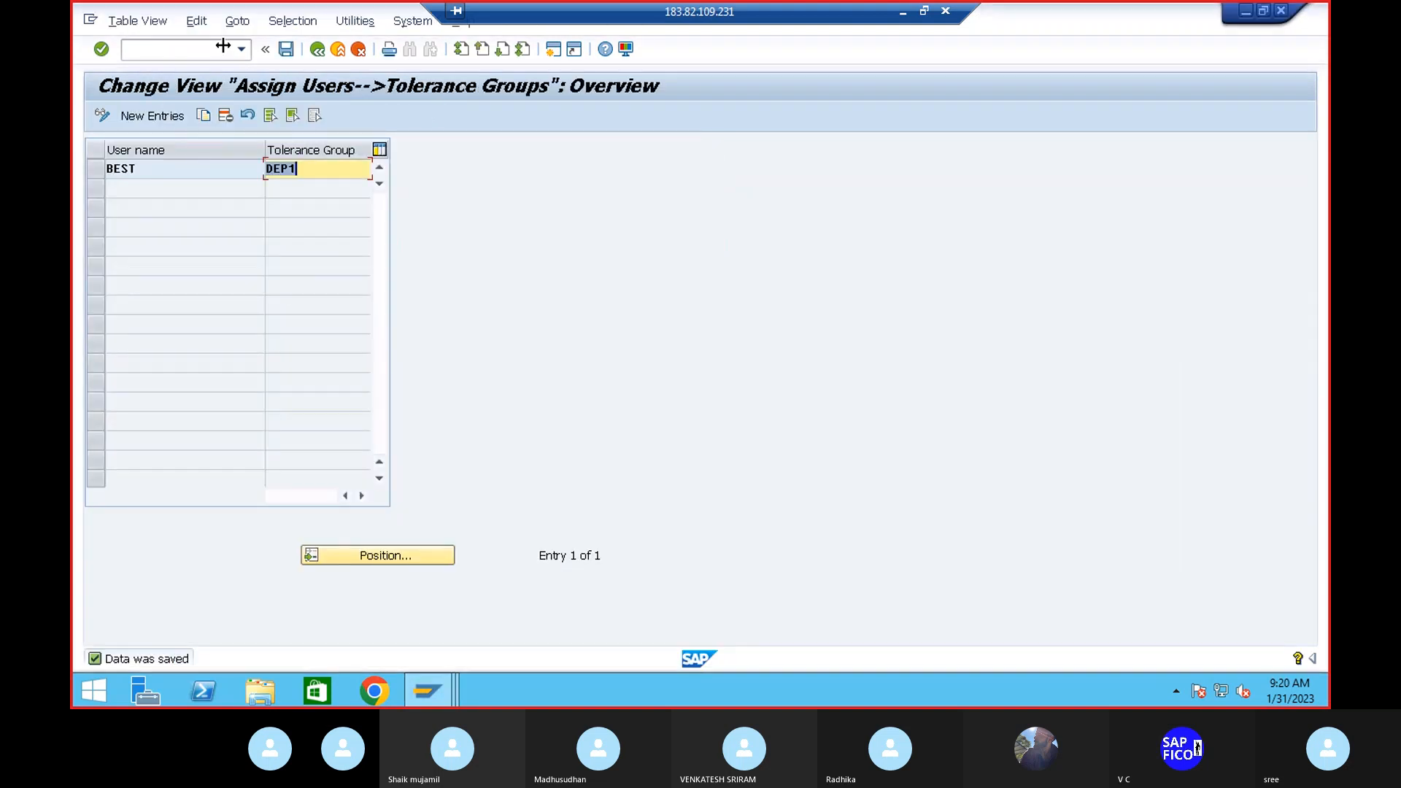
pyautogui.click(124, 54)
pyautogui.write('/N')
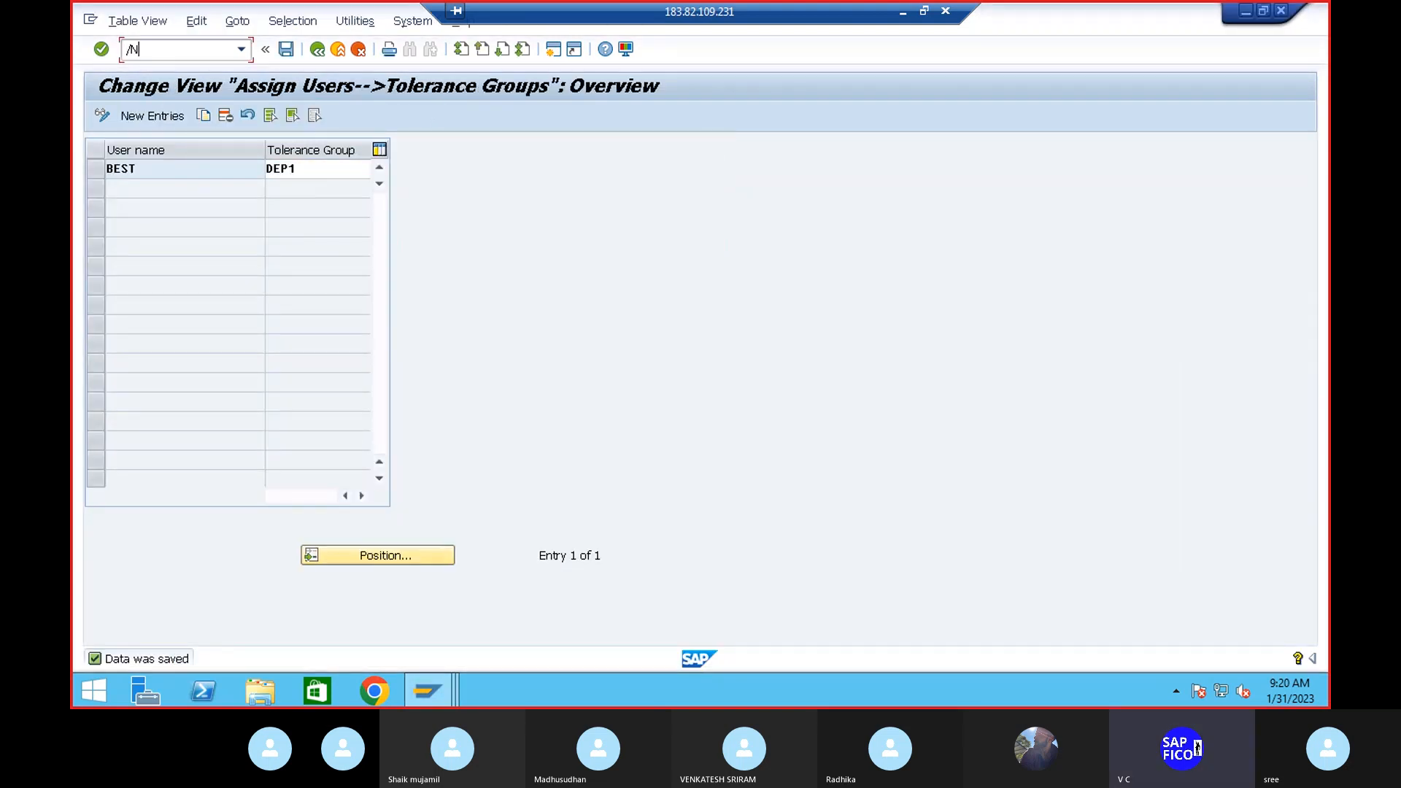
pyautogui.write('OB08')
pyautogui.press('Return')
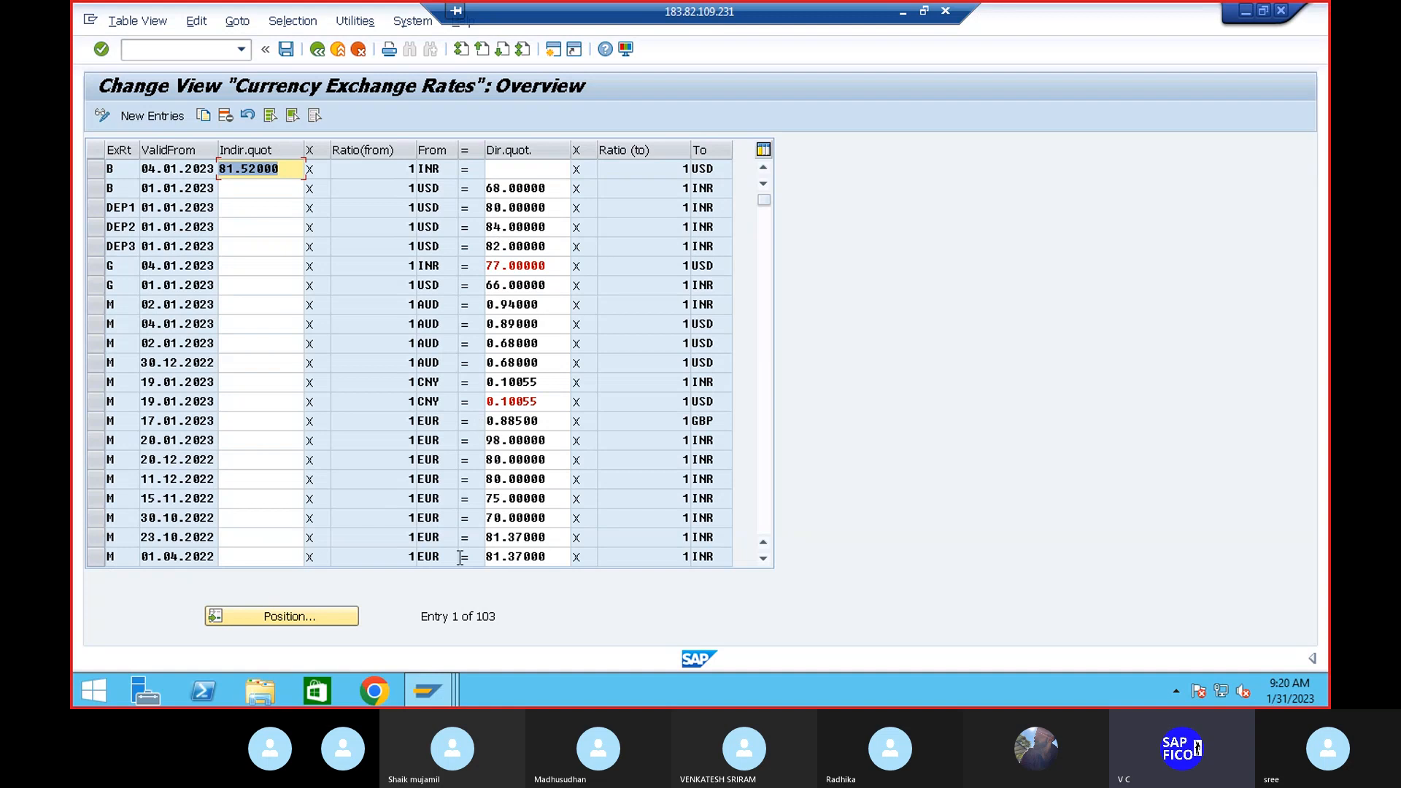
# Return to the posted document's session to review the local currency amounts of its line items
pyautogui.moveTo(428, 691)
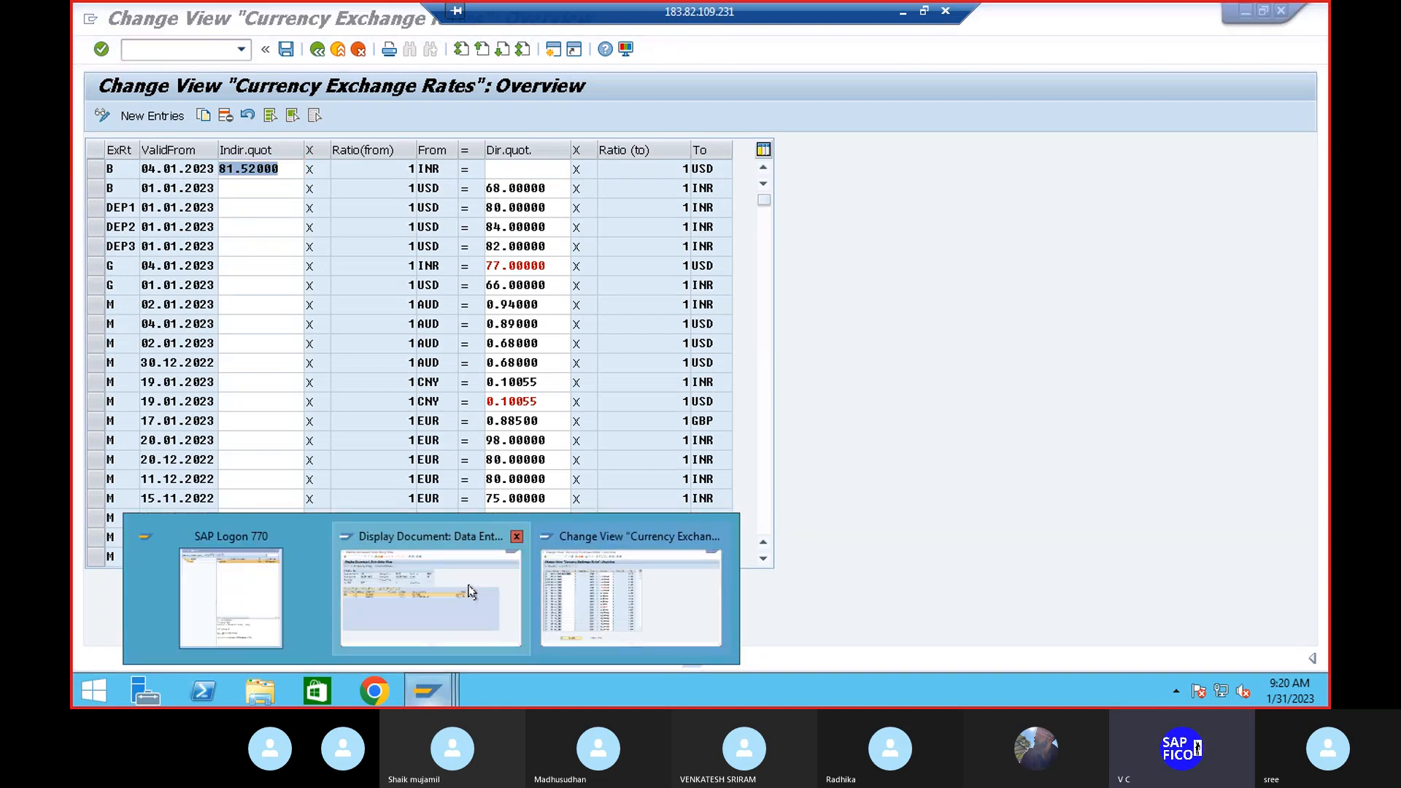
pyautogui.click(471, 593)
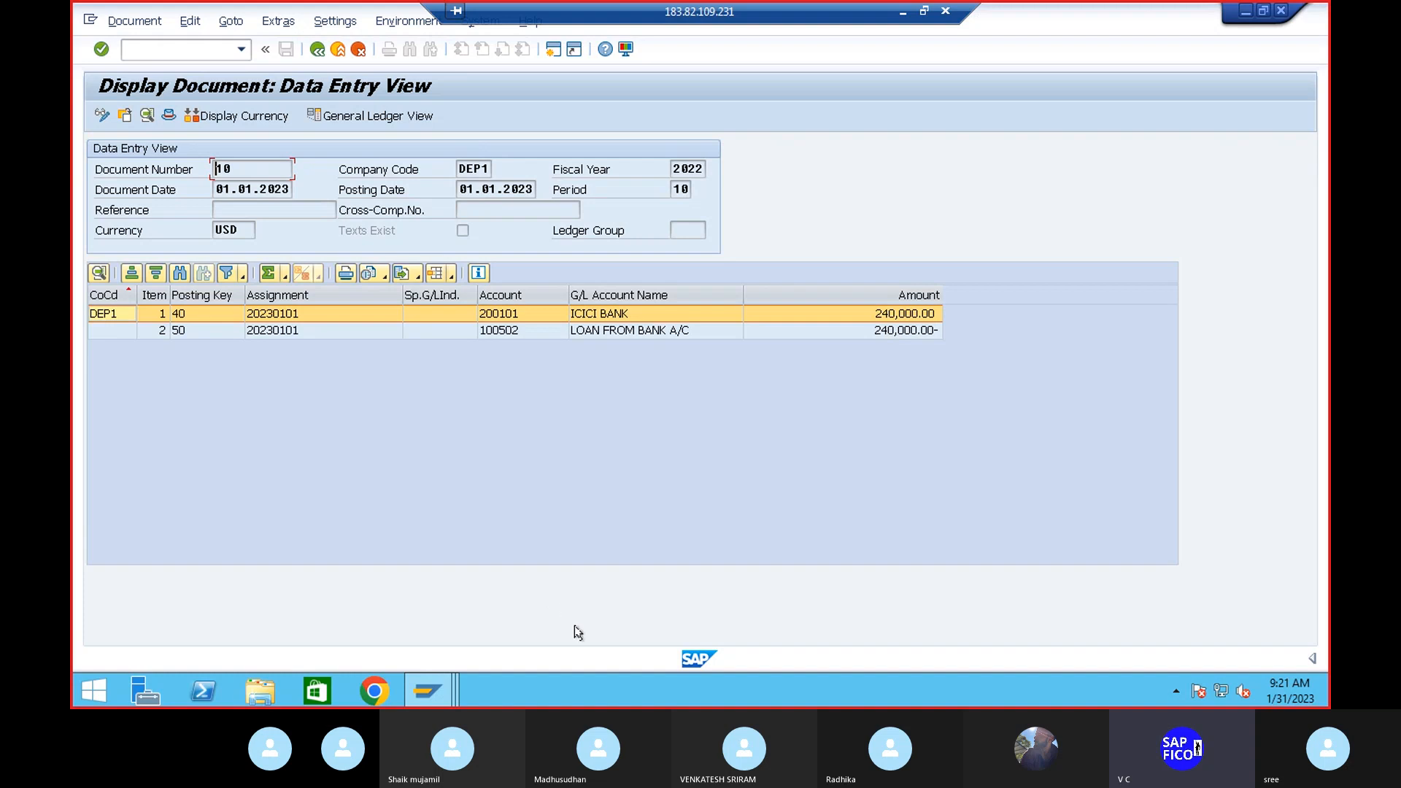
pyautogui.moveTo(432, 691)
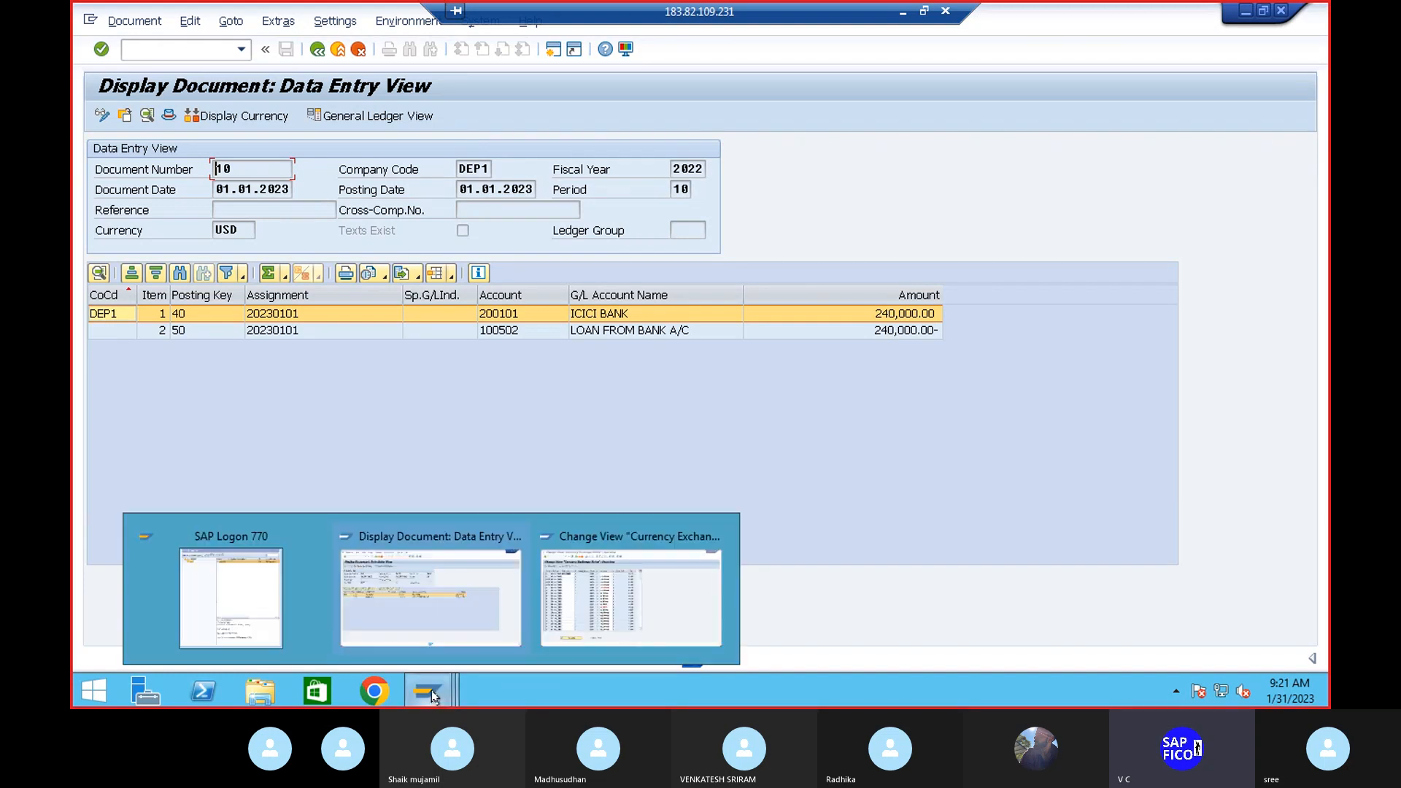
pyautogui.click(407, 600)
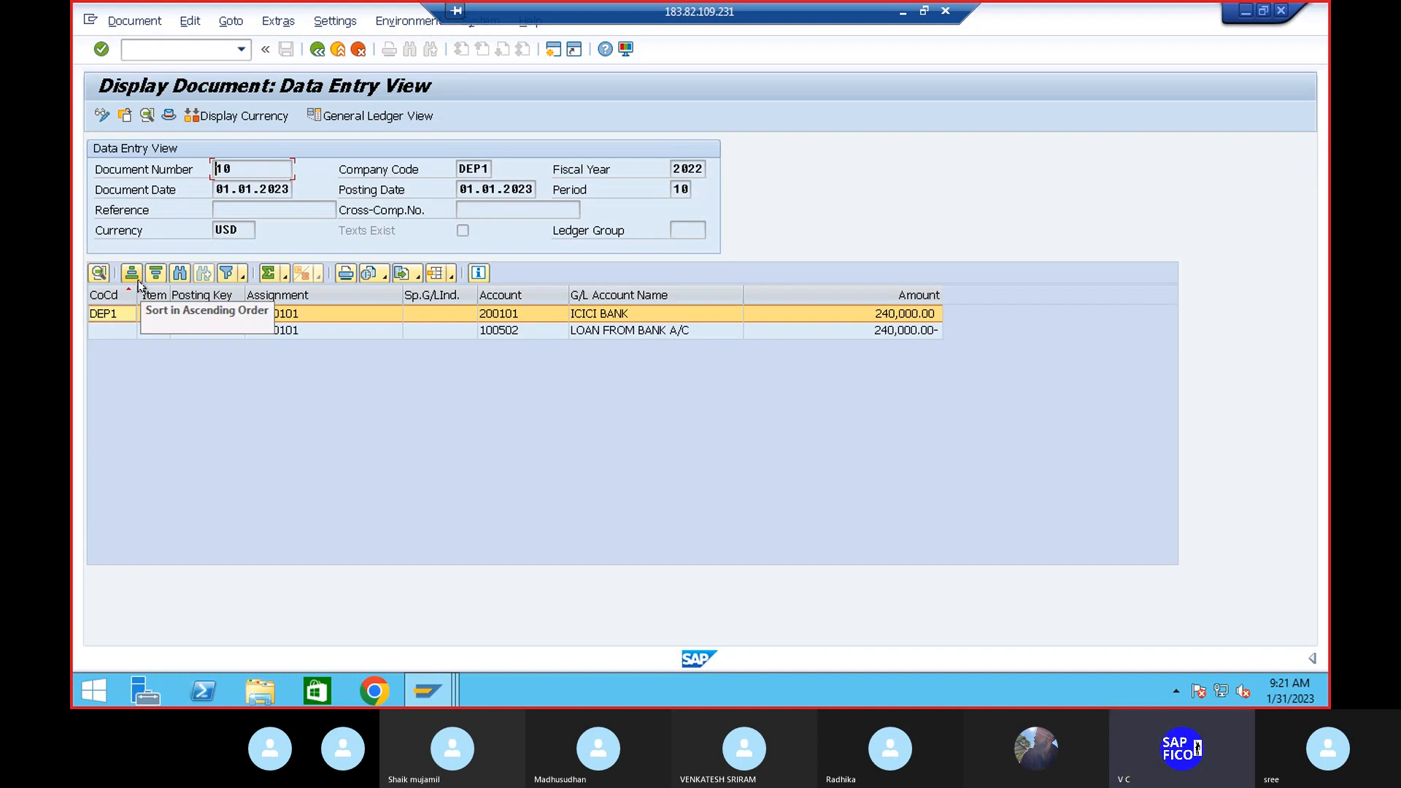
# Switch to the currency exchange rates session and add a new entry with exchange rate type DEP1 valid from 31.01.2023
pyautogui.click(429, 690)
pyautogui.click(594, 571)
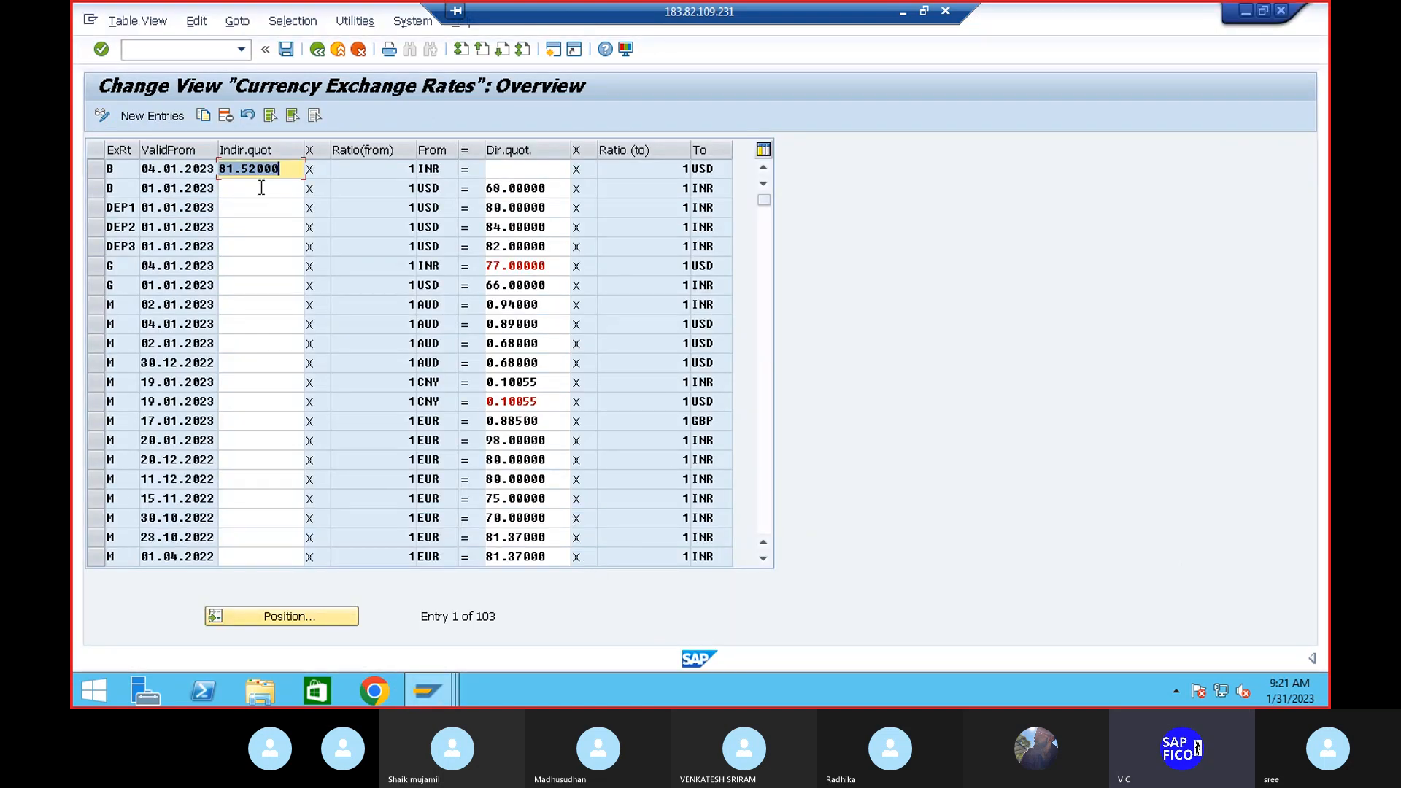
pyautogui.click(150, 116)
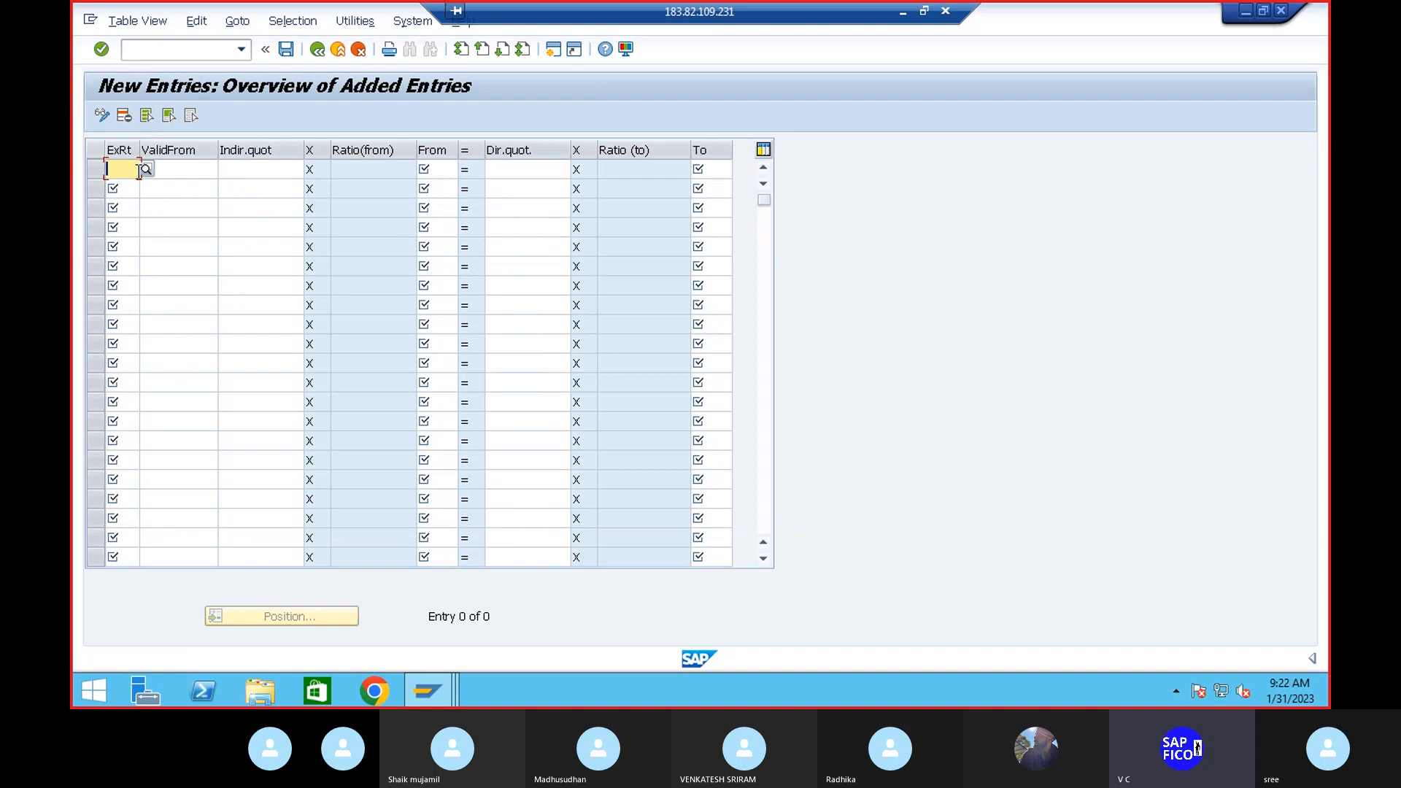
pyautogui.write('DEP1')
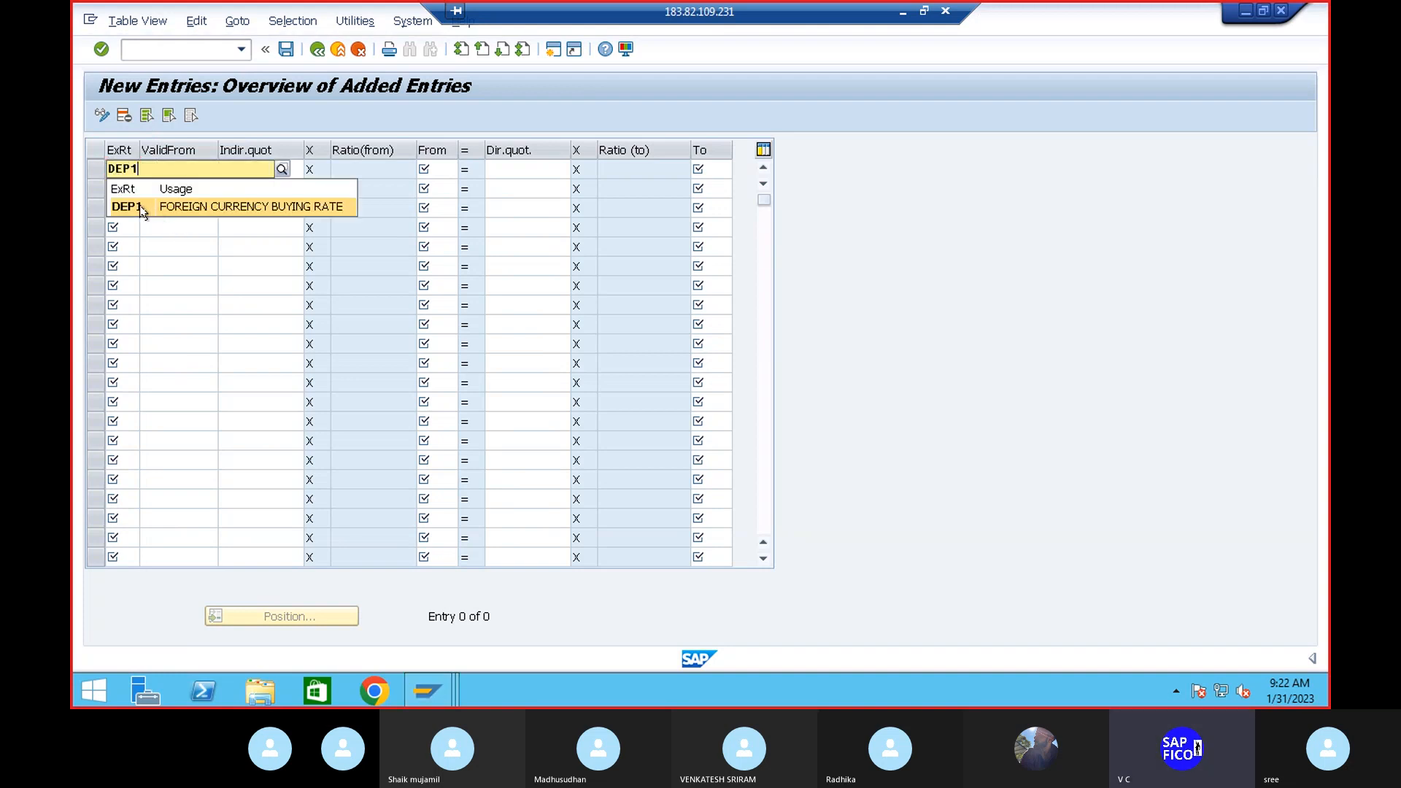
pyautogui.click(142, 209)
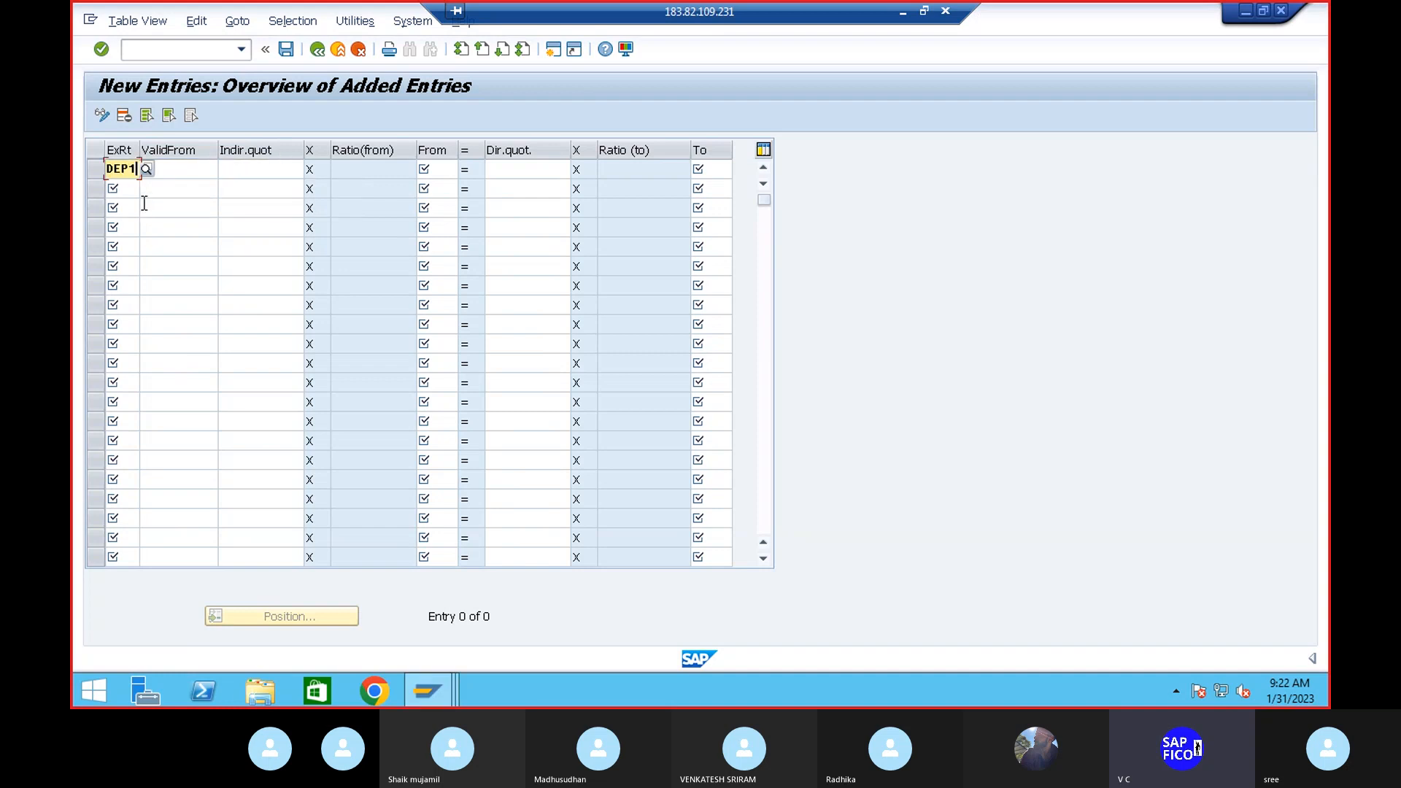
pyautogui.click(174, 173)
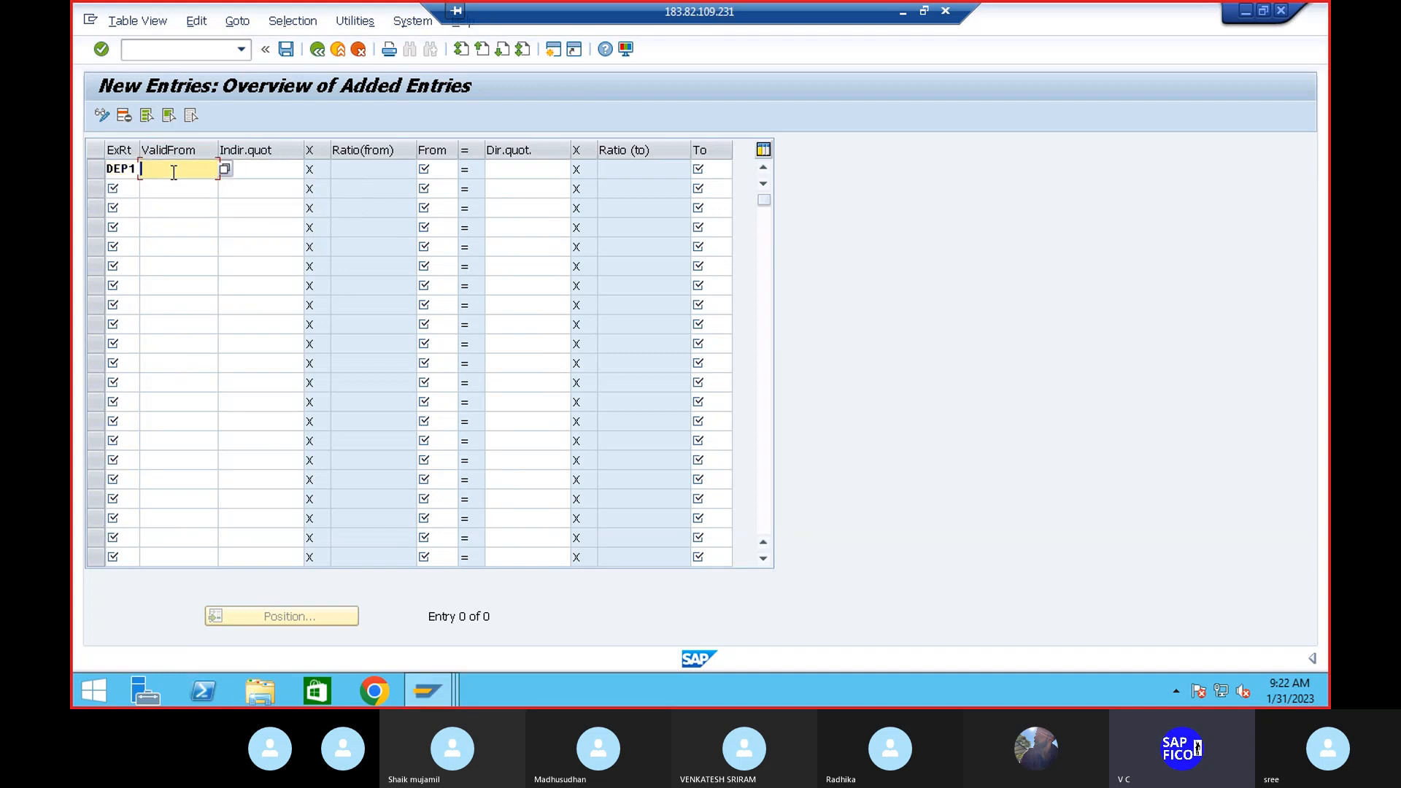
pyautogui.write('31.01.2023')
# Set the new DEP1 rate entry to convert from USD to INR with a direct quotation of 82
pyautogui.click(439, 168)
pyautogui.write('USD')
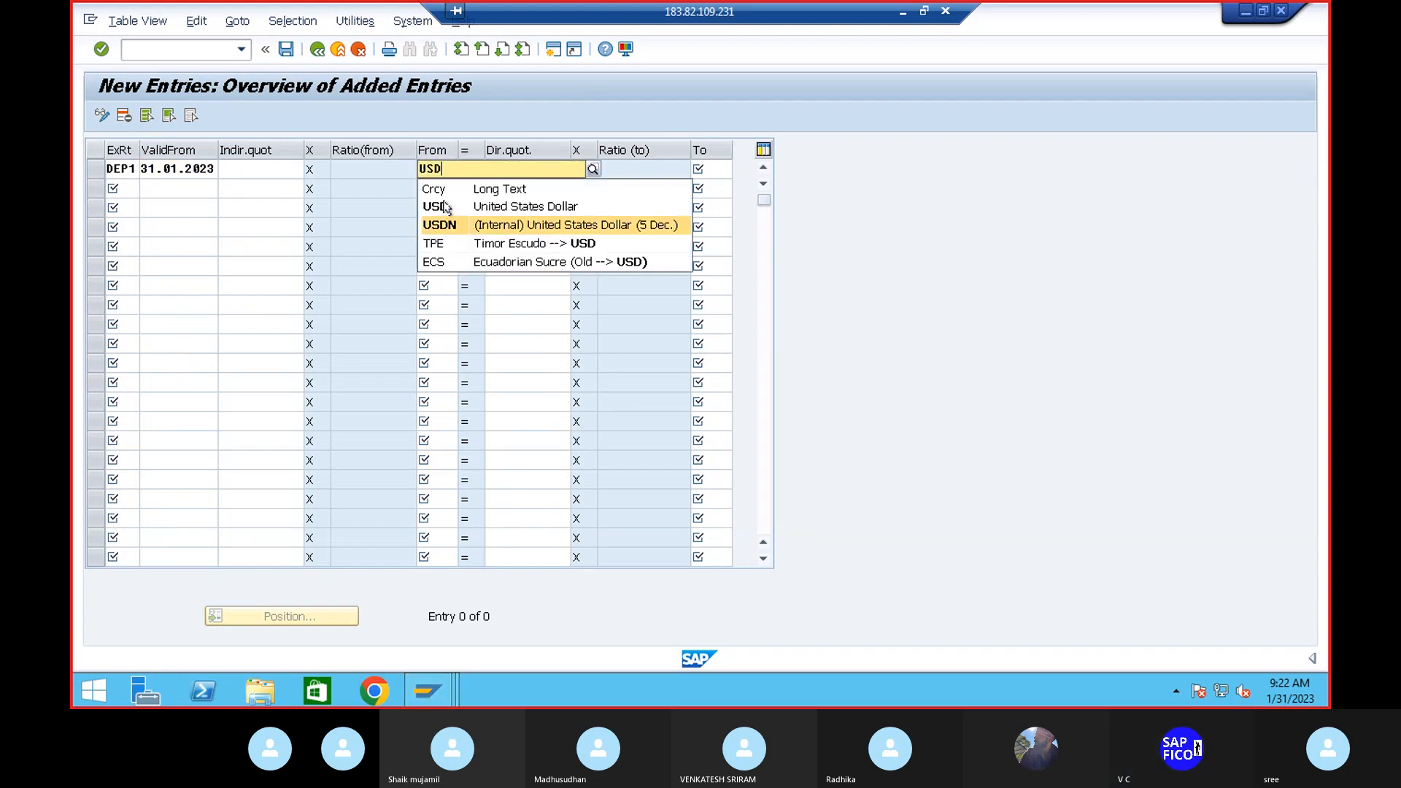
pyautogui.click(443, 207)
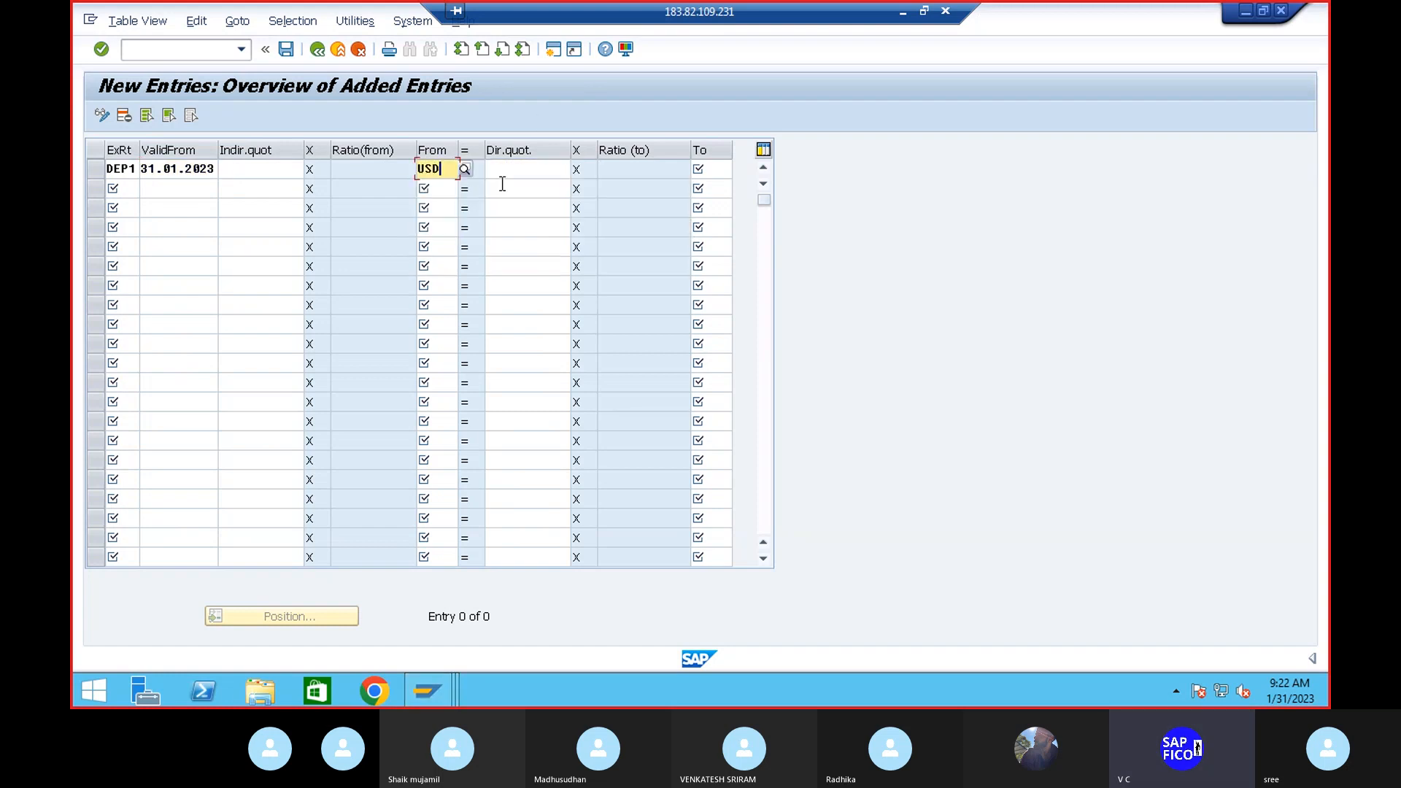
pyautogui.click(717, 169)
pyautogui.write('INR')
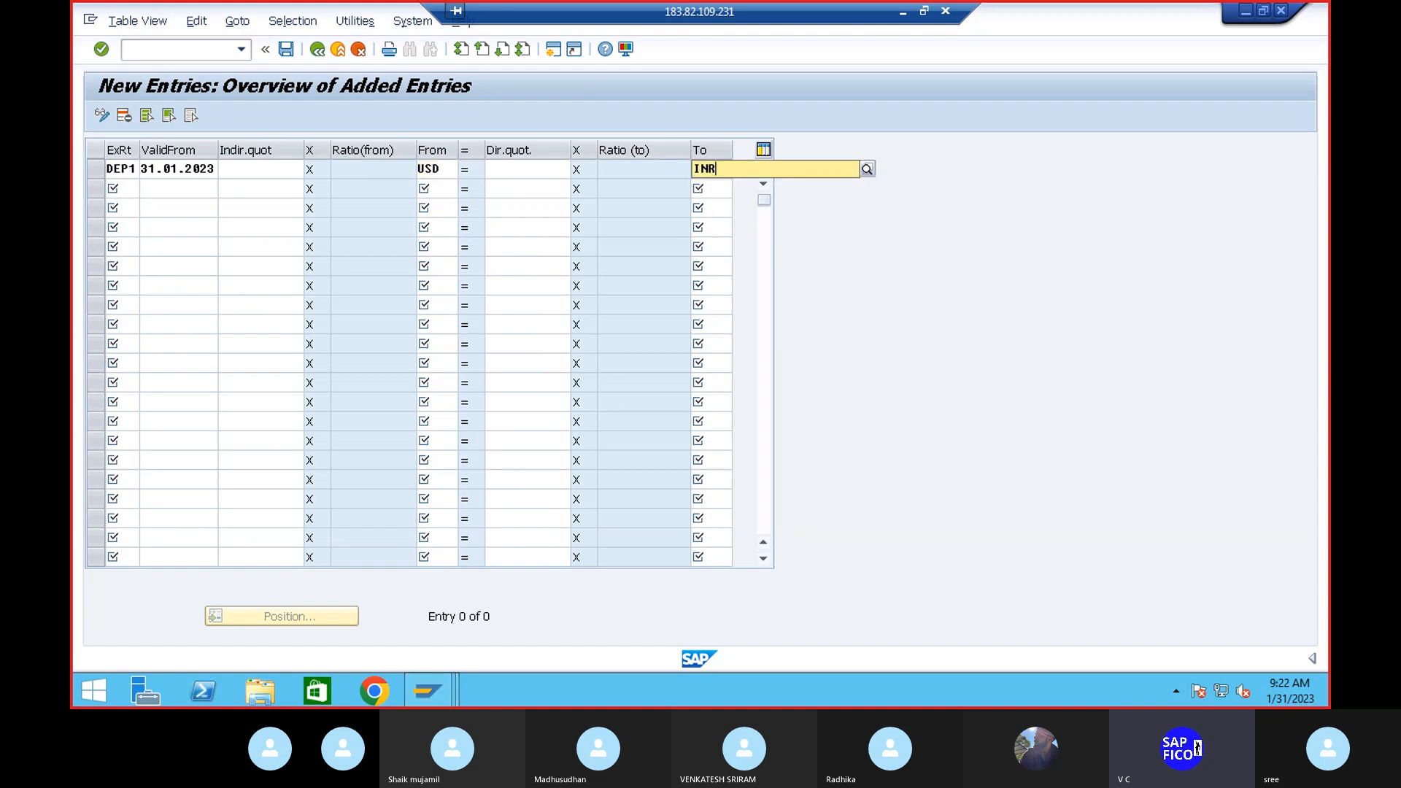
pyautogui.click(713, 206)
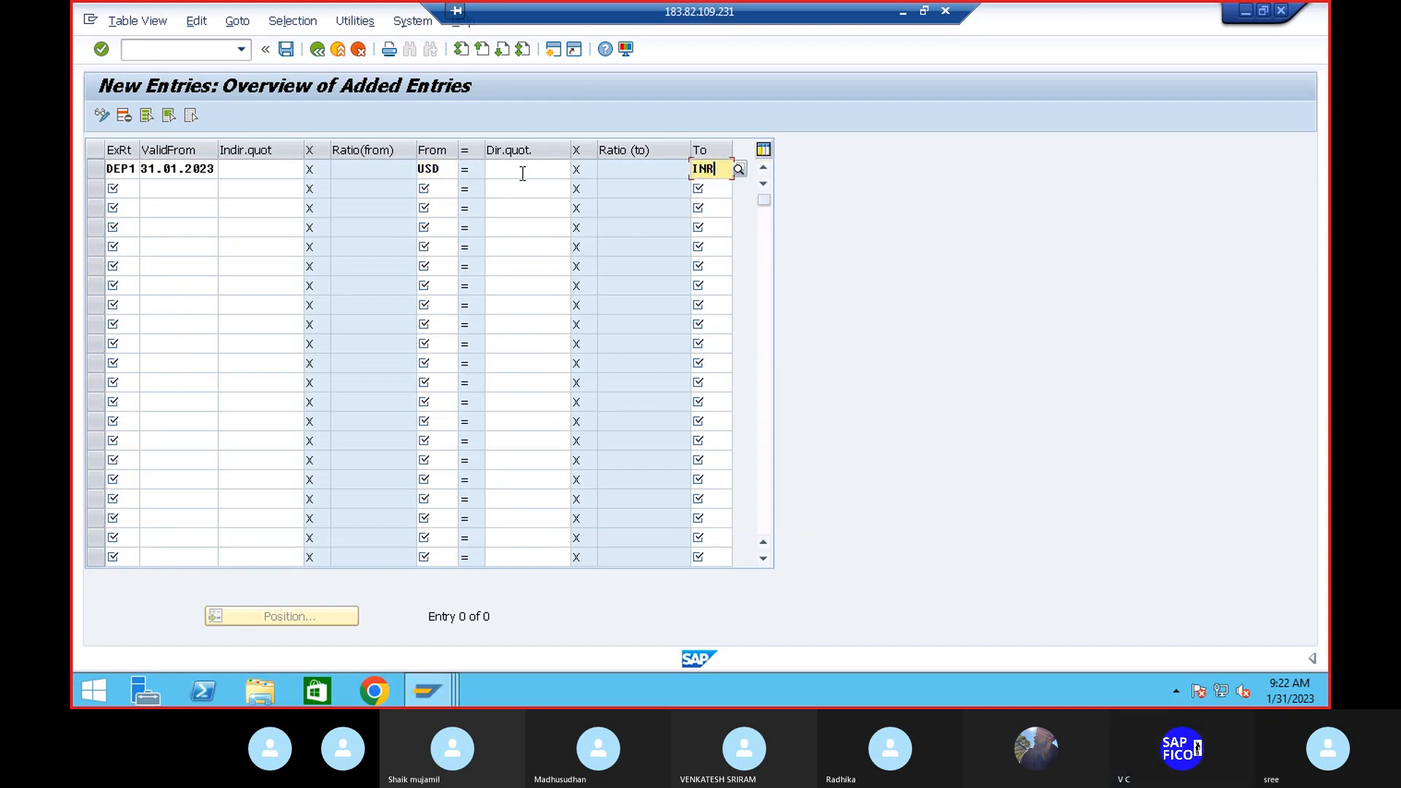
pyautogui.click(522, 171)
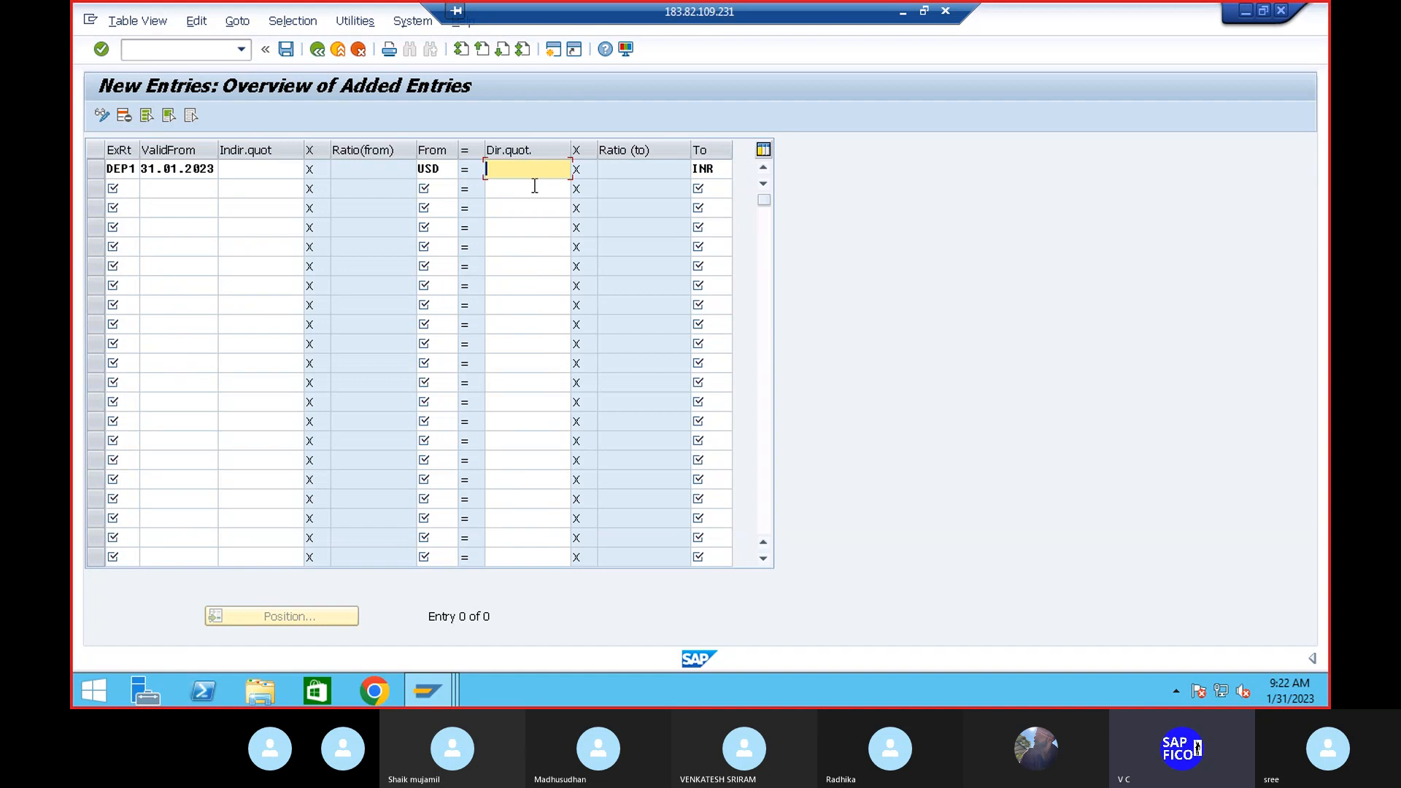
pyautogui.write('82')
pyautogui.press('Return')
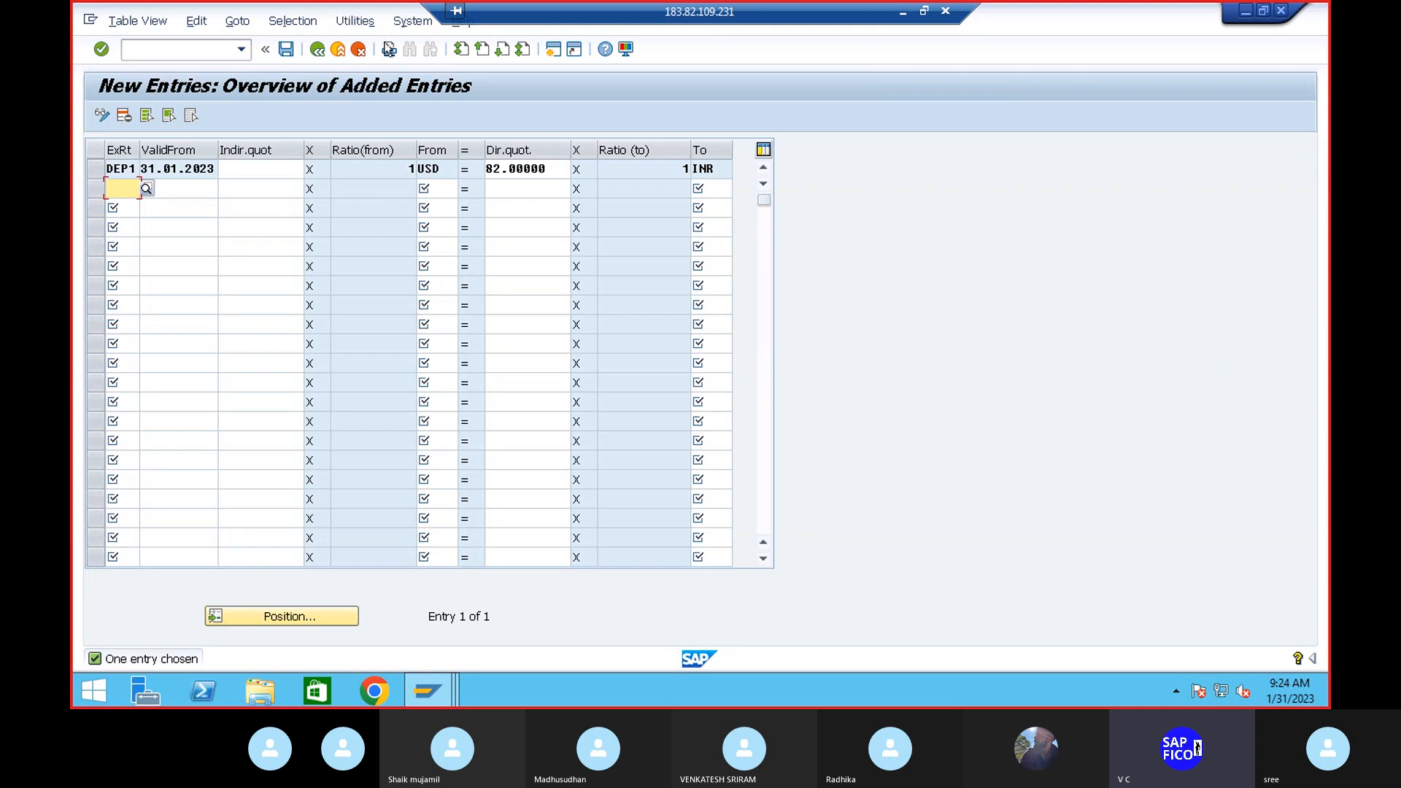
# Save the new exchange rate entry and leave the transaction for the SAP Easy Access screen
pyautogui.click(287, 49)
pyautogui.click(161, 51)
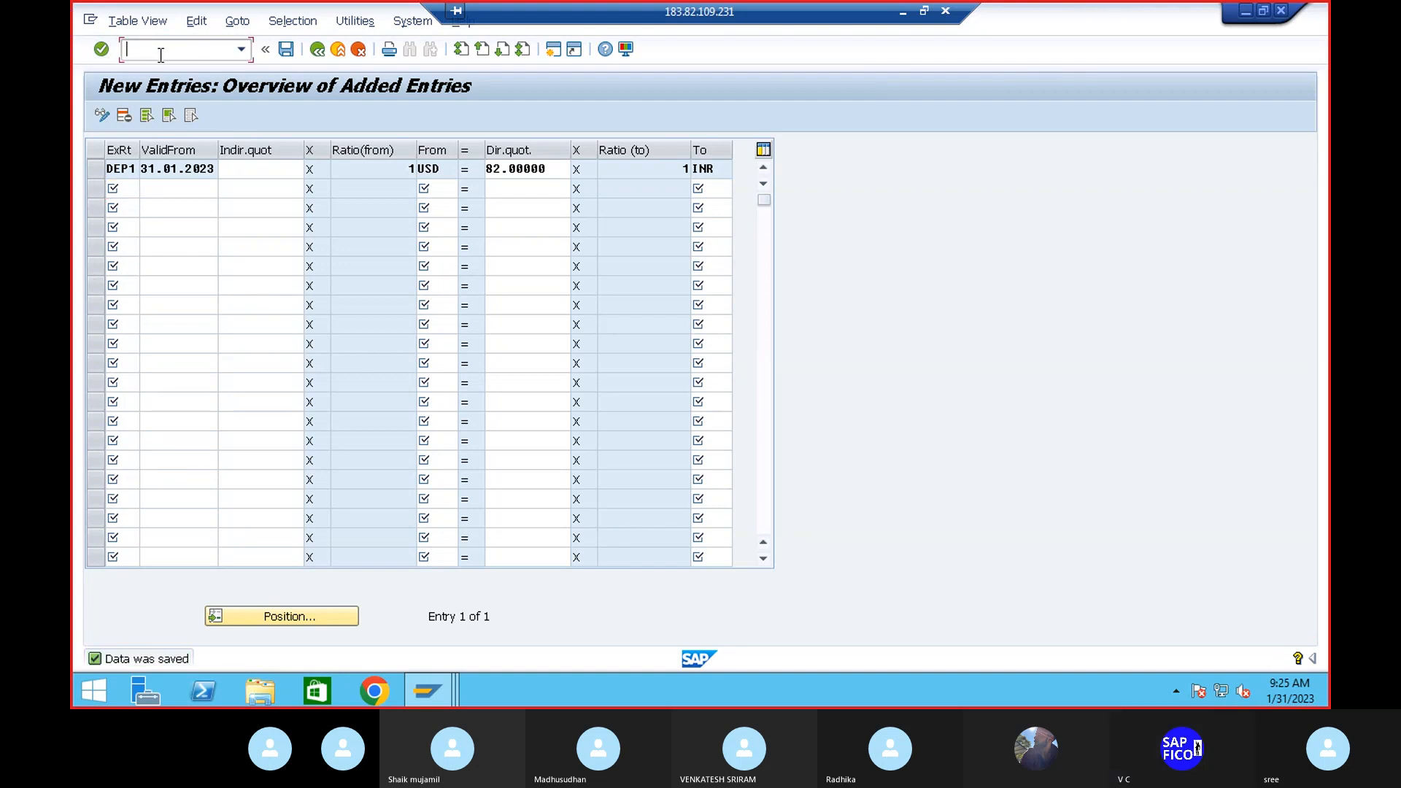
pyautogui.write('/n')
pyautogui.press('Return')
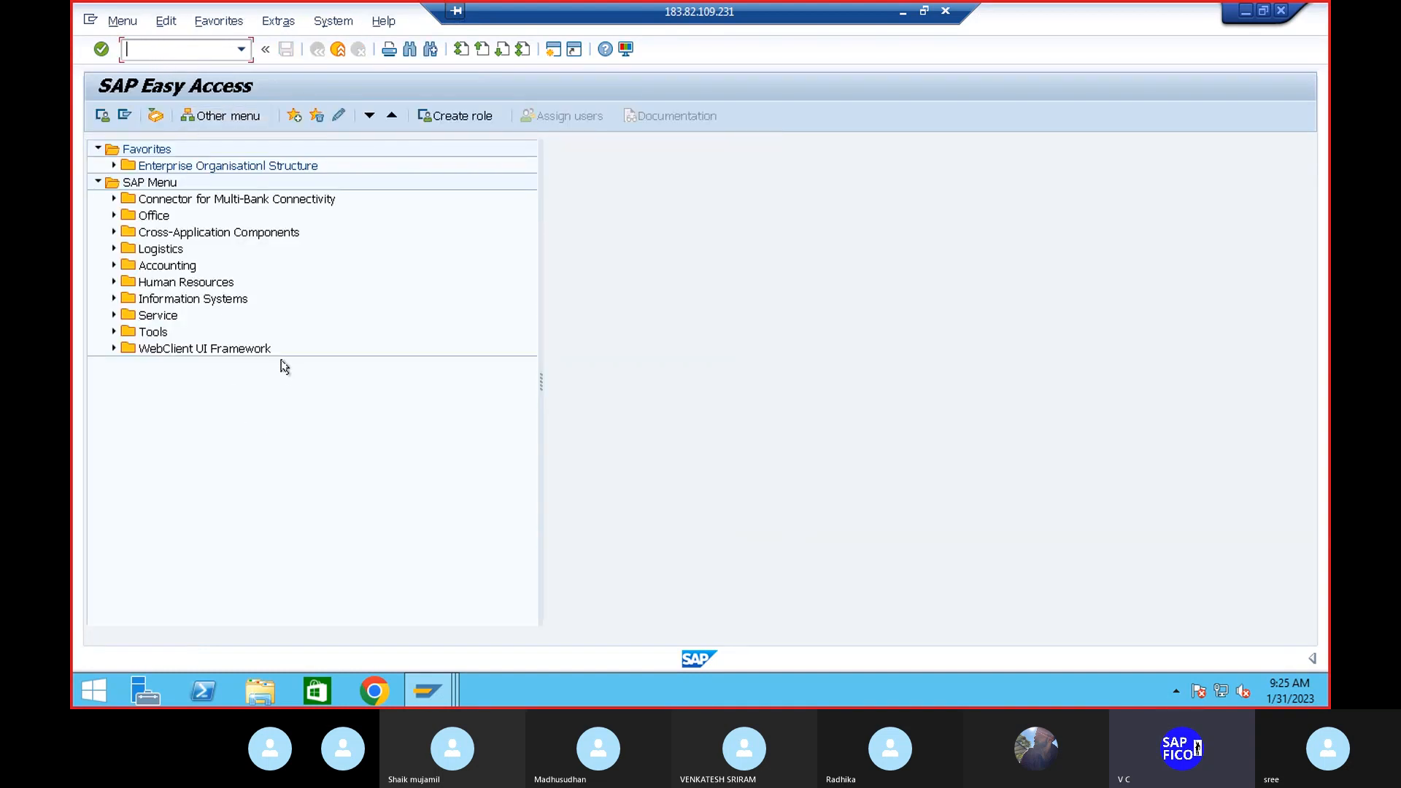
# Return to the posted loan document's session, and switch to the Word notes to review the list of configuration steps
pyautogui.moveTo(429, 695)
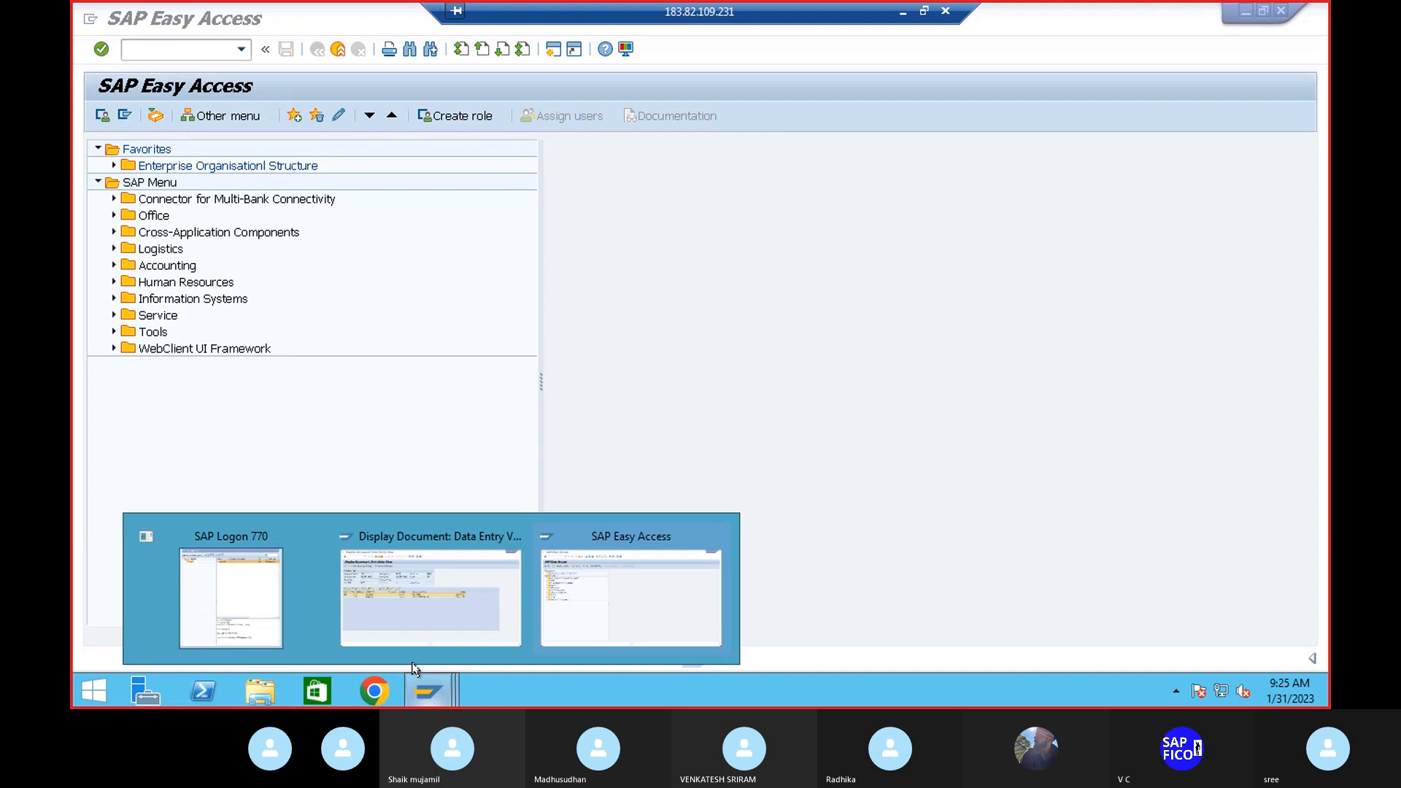
pyautogui.click(394, 616)
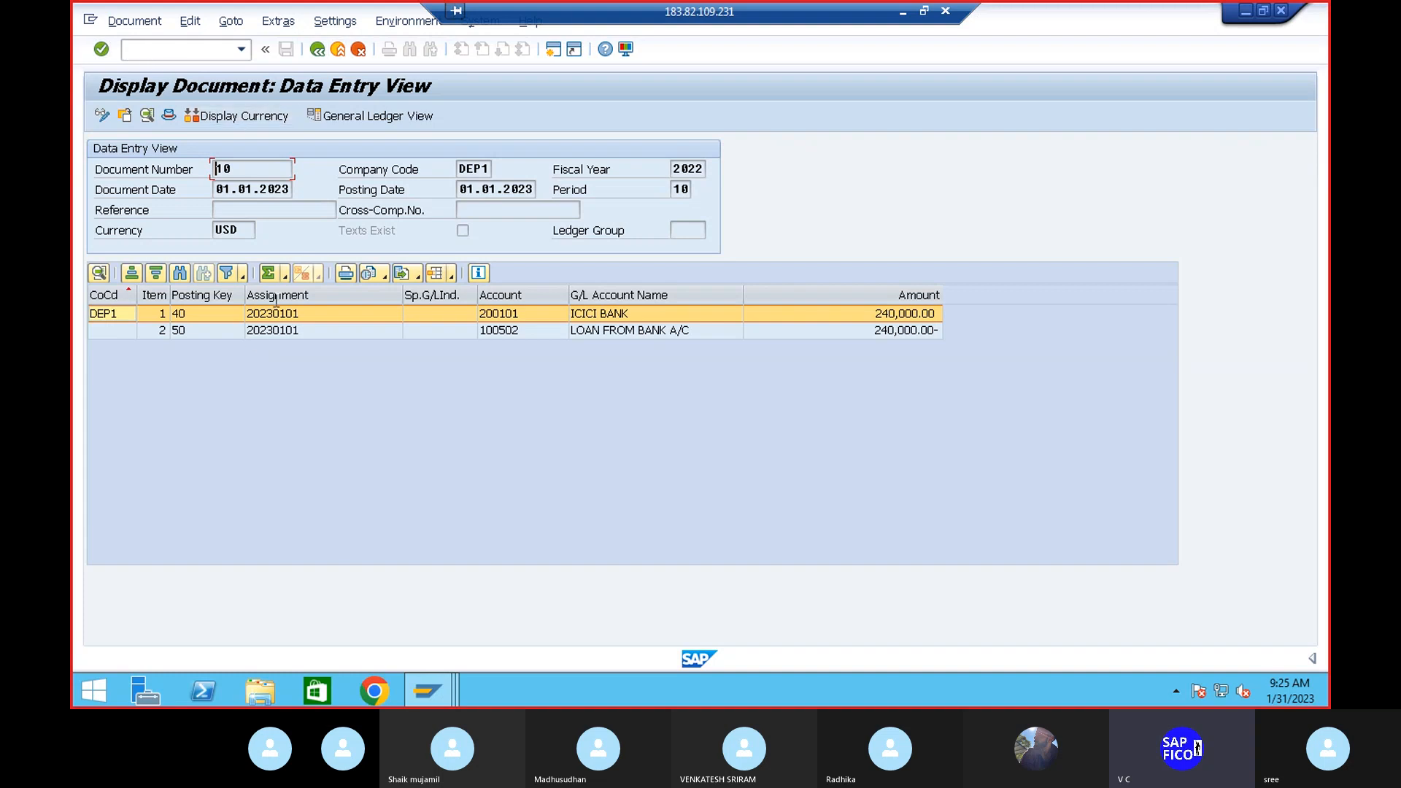
pyautogui.click(903, 12)
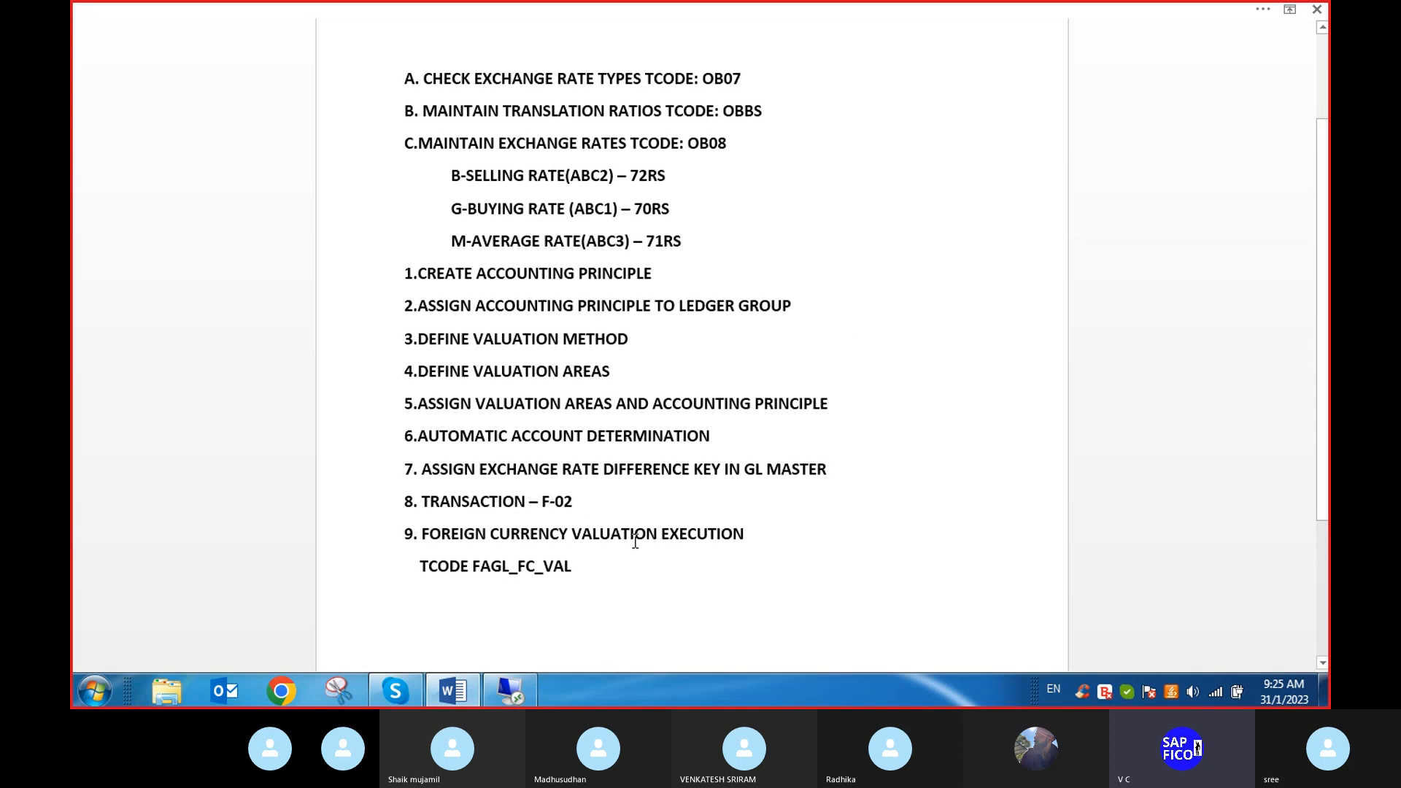
pyautogui.scroll(-6, 635, 541)
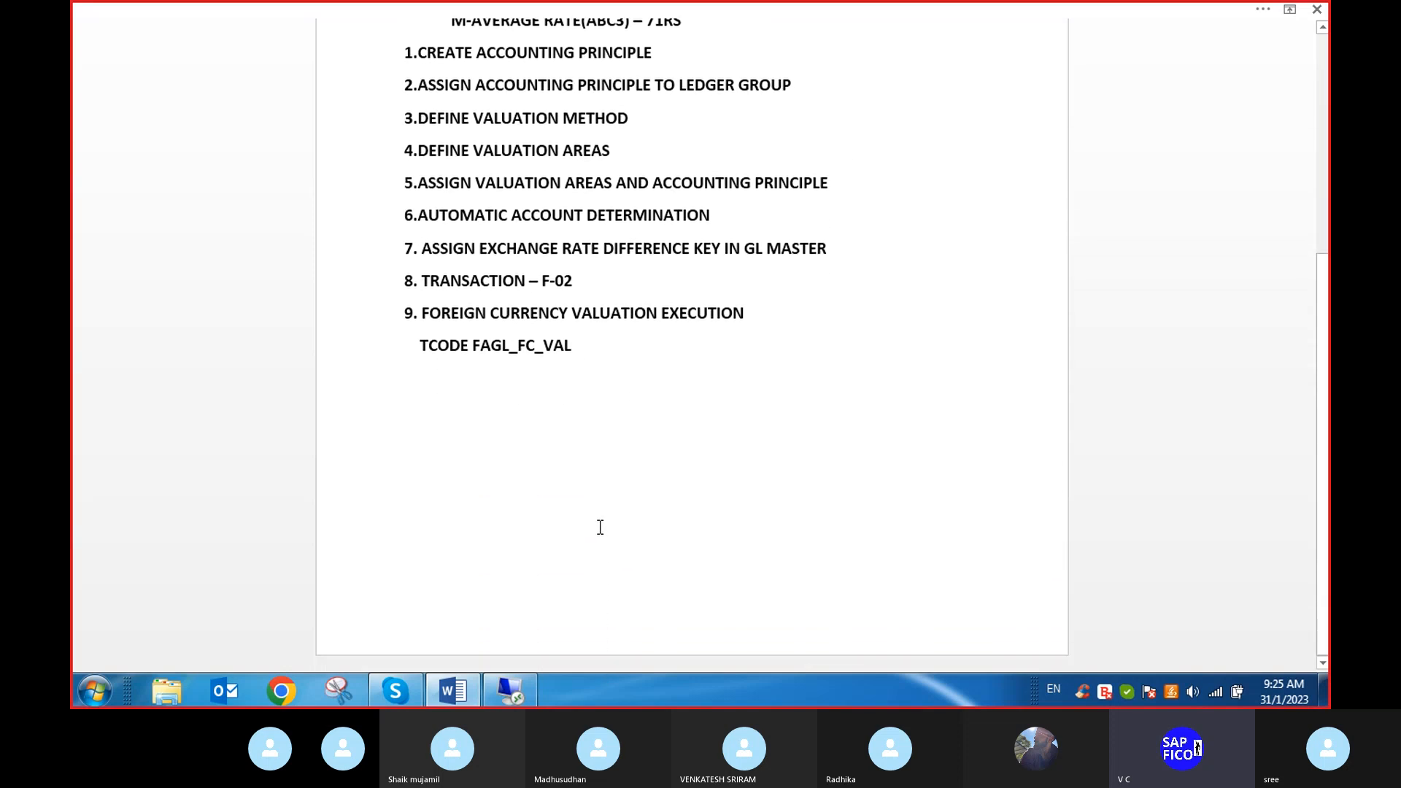
pyautogui.scroll(7, 602, 528)
pyautogui.scroll(-7, 602, 511)
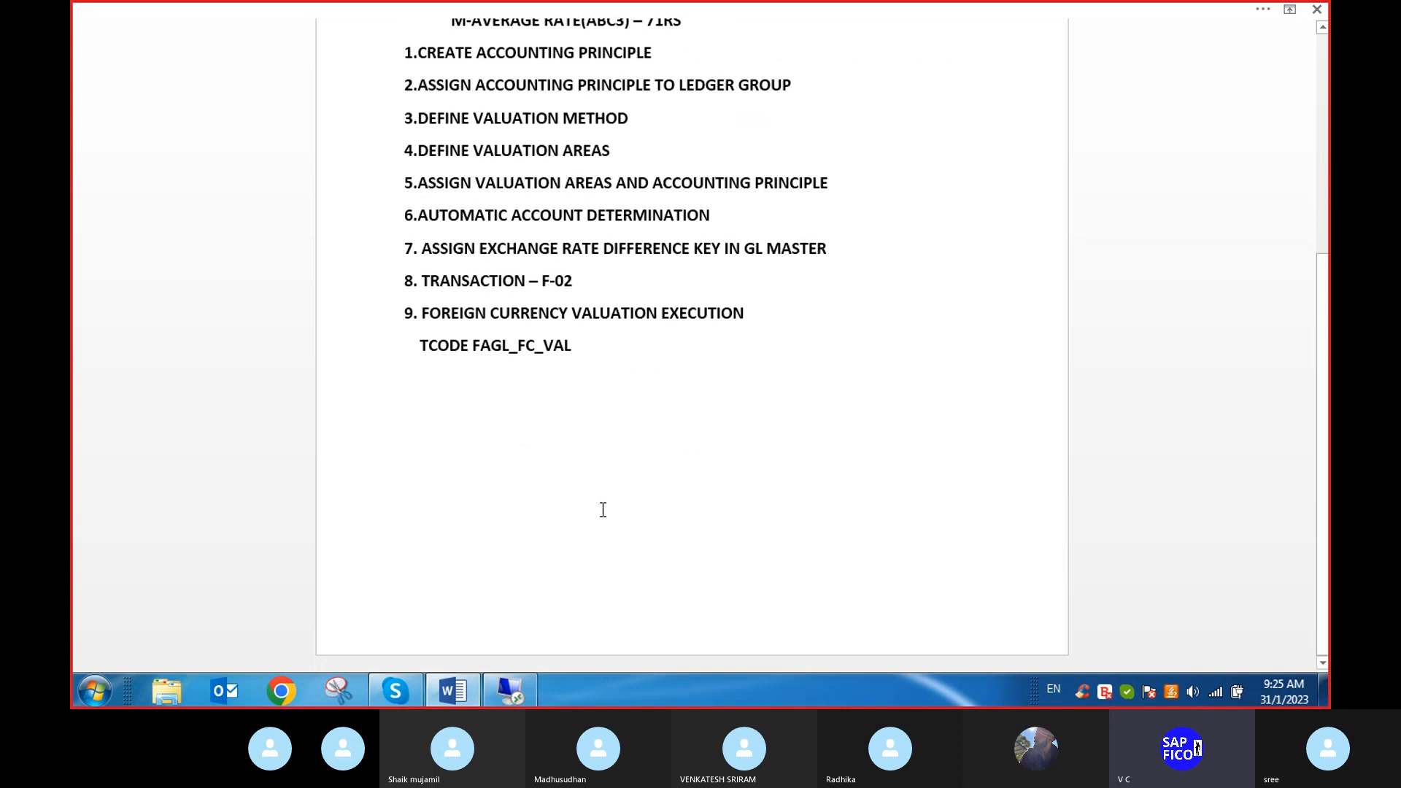
# Start a new line numbered 10 below the last transaction code in the notes
pyautogui.click(597, 353)
pyautogui.press('Return')
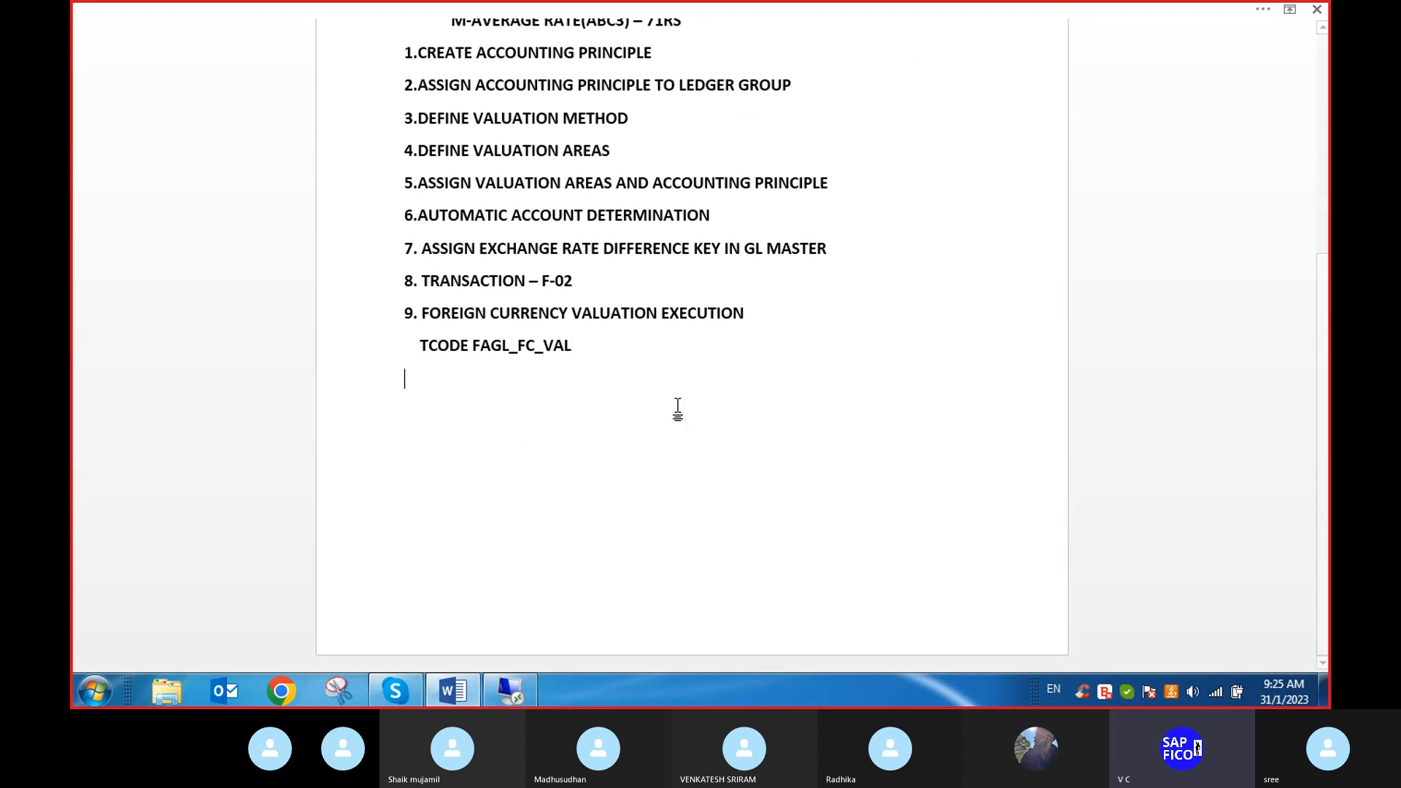
pyautogui.write('10. ')
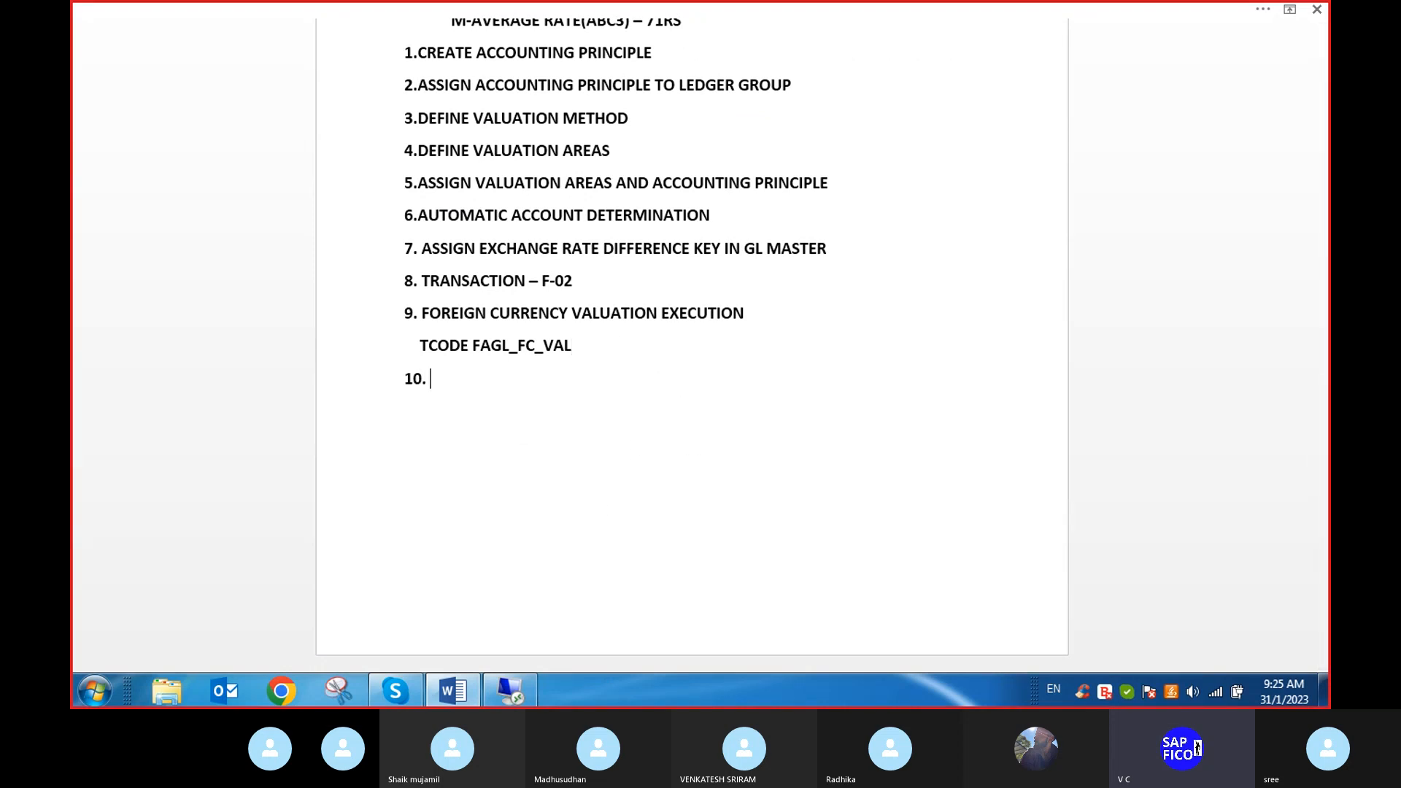
pyautogui.write('FORE')
pyautogui.press('BackSpace')
pyautogui.press('BackSpace')
pyautogui.press('BackSpace')
pyautogui.press('BackSpace')
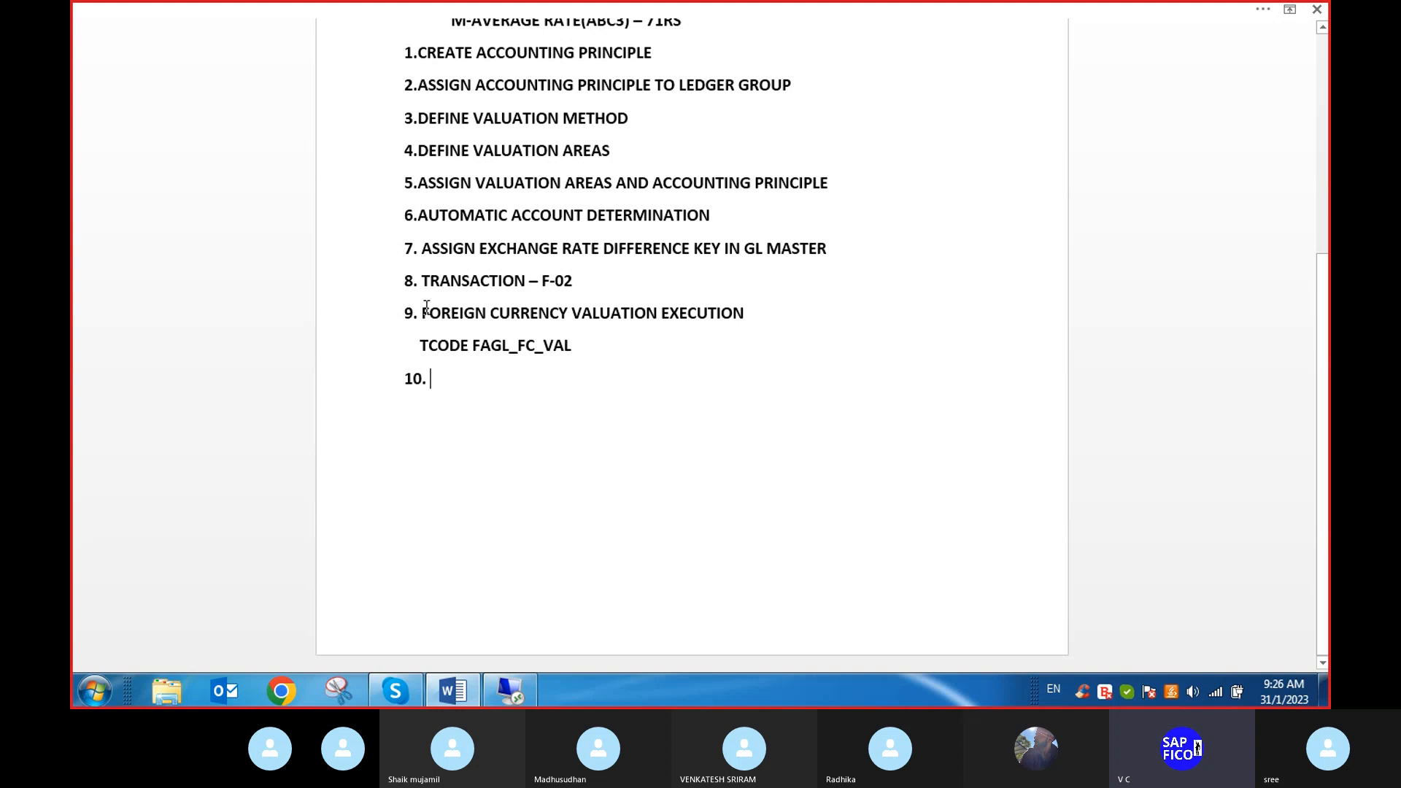
# Copy item 9's foreign currency valuation title and transaction code into item 10, and append "S/4 HANA" to the copied title
pyautogui.moveTo(422, 314); pyautogui.dragTo(767, 349)
pyautogui.hotkey('ctrl', 'c')
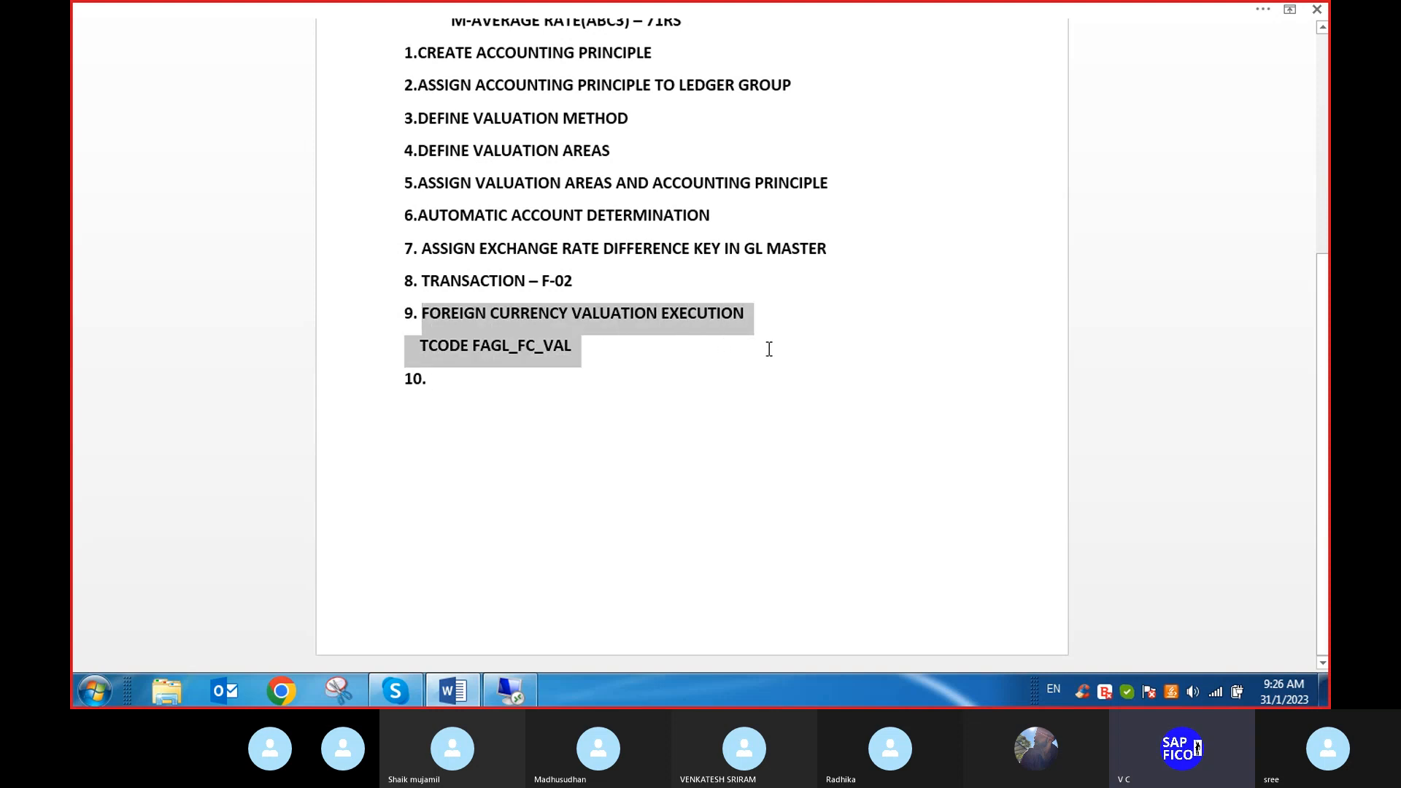
pyautogui.click(462, 379)
pyautogui.hotkey('ctrl', 'v')
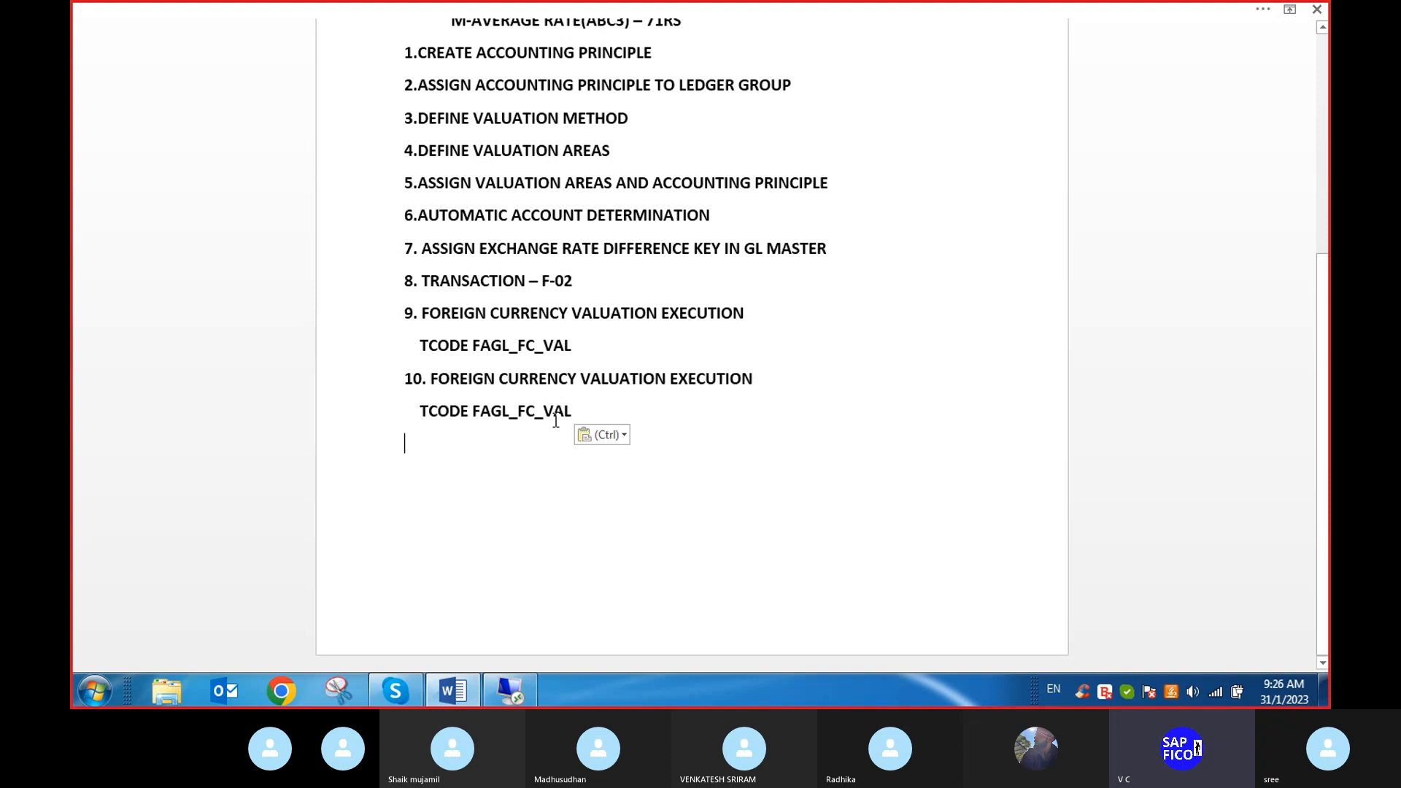
pyautogui.click(769, 372)
pyautogui.write('S')
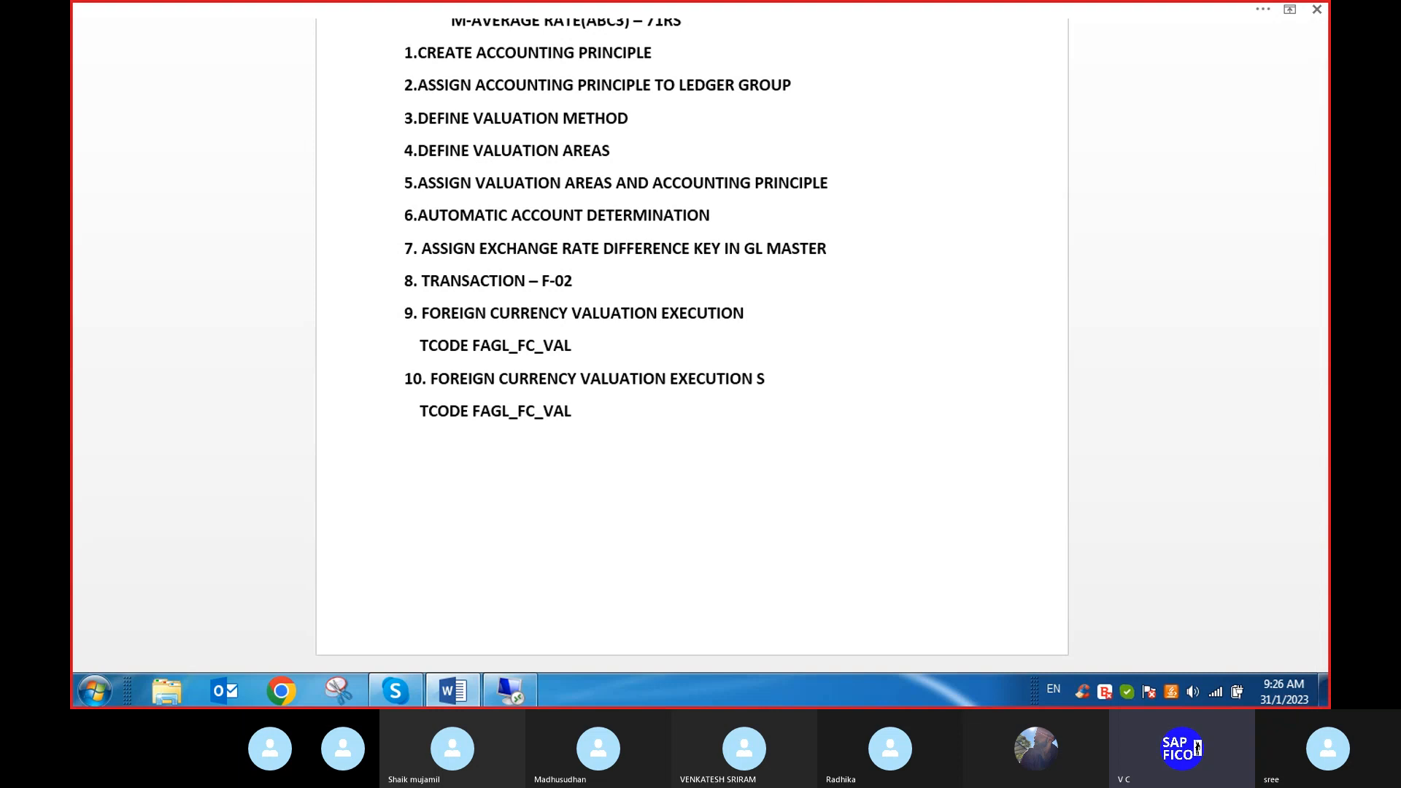
pyautogui.write('/4 HANA')
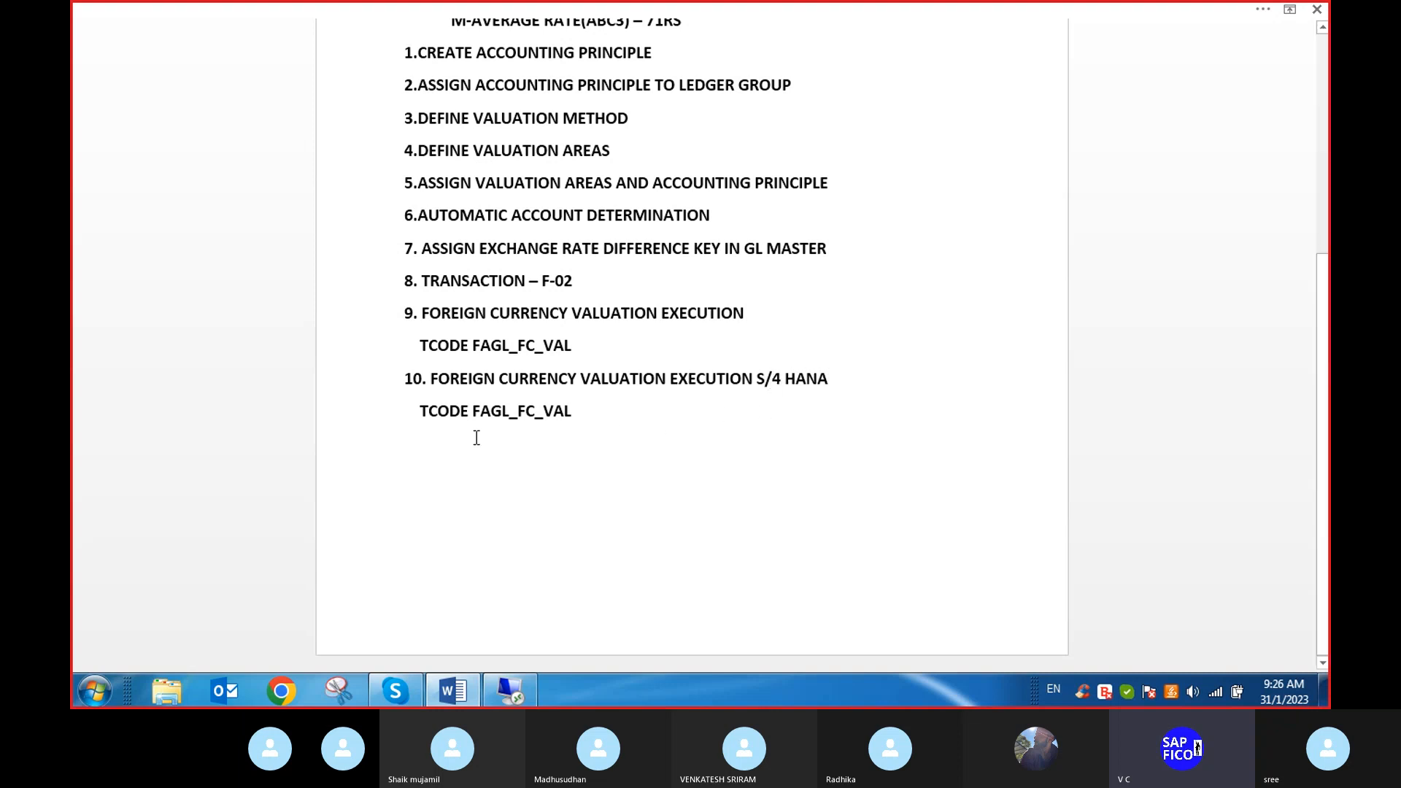
# Remove the "_VAL" ending from item 10's transaction code
pyautogui.click(586, 412)
pyautogui.press('BackSpace')
pyautogui.press('BackSpace')
pyautogui.press('BackSpace')
pyautogui.press('BackSpace')
# Switch back to the remote SAP session and leave the posted document for the SAP Easy Access screen
pyautogui.moveTo(466, 689)
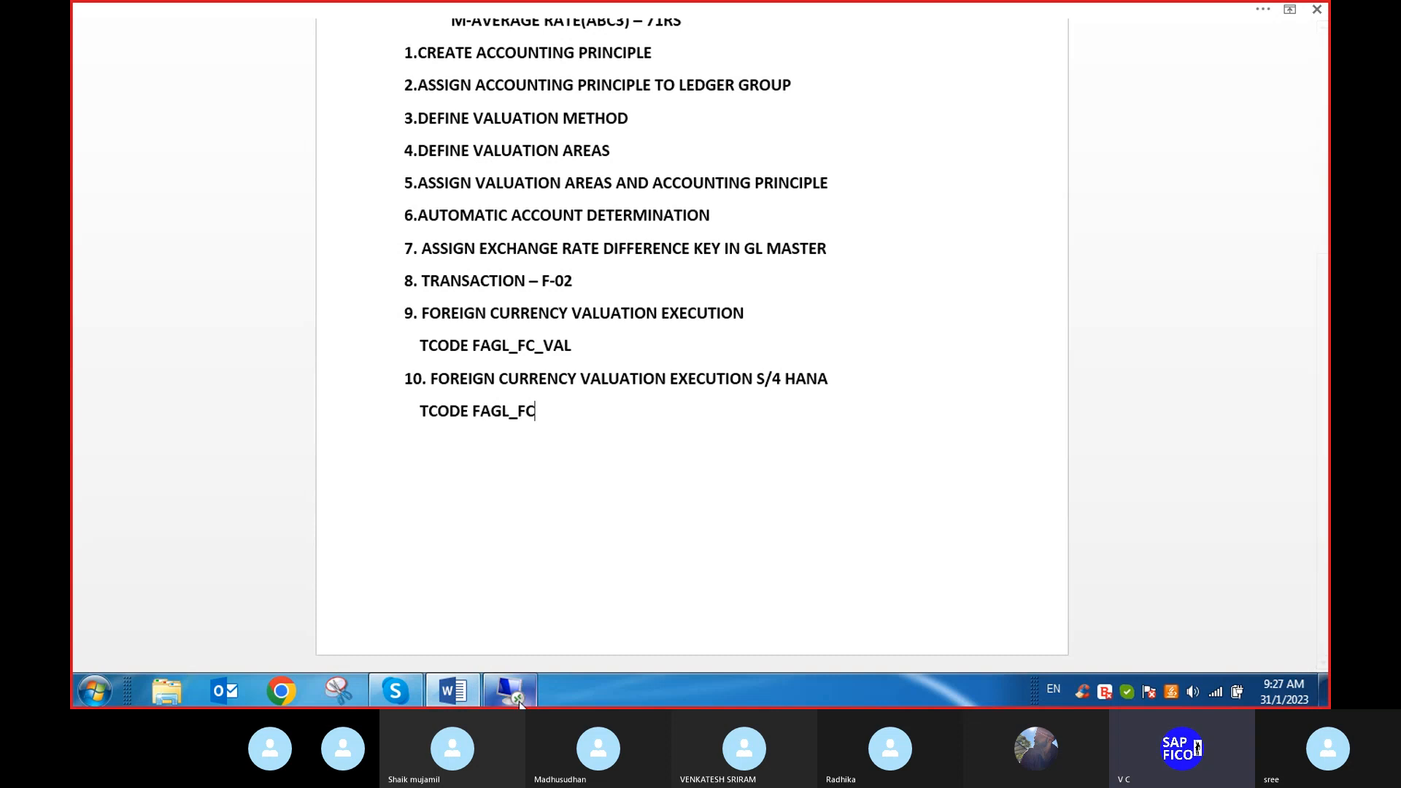
pyautogui.click(511, 694)
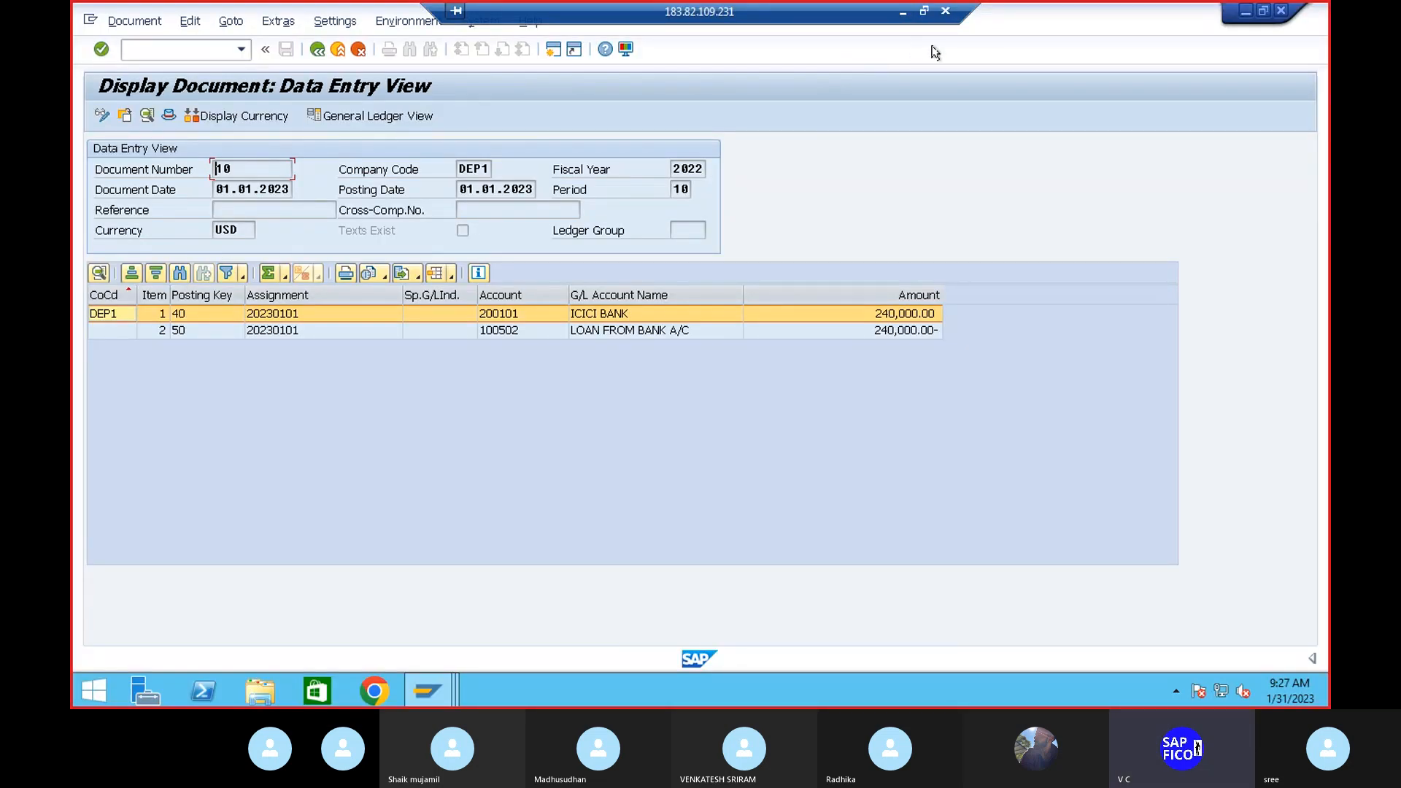
pyautogui.click(136, 51)
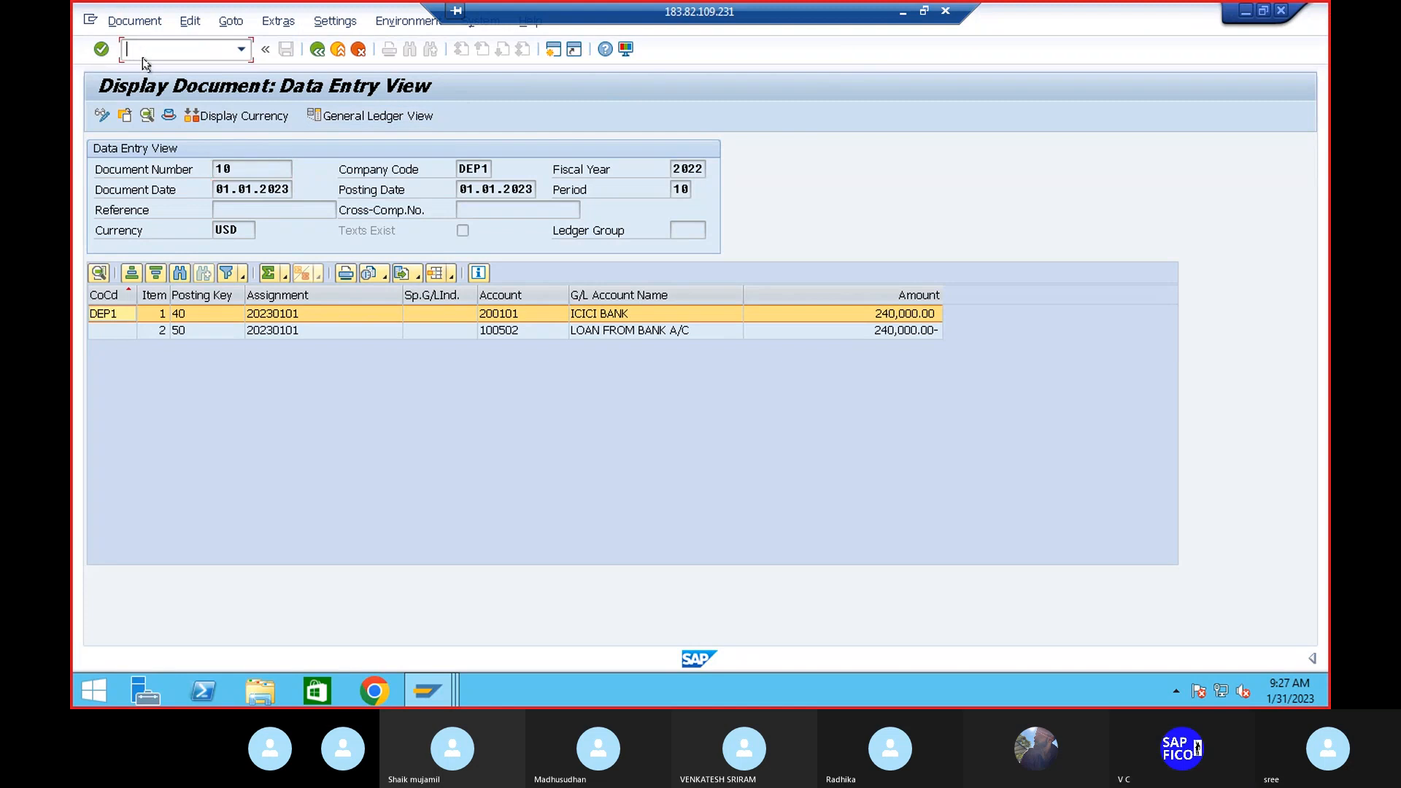
pyautogui.write('/n')
pyautogui.press('Return')
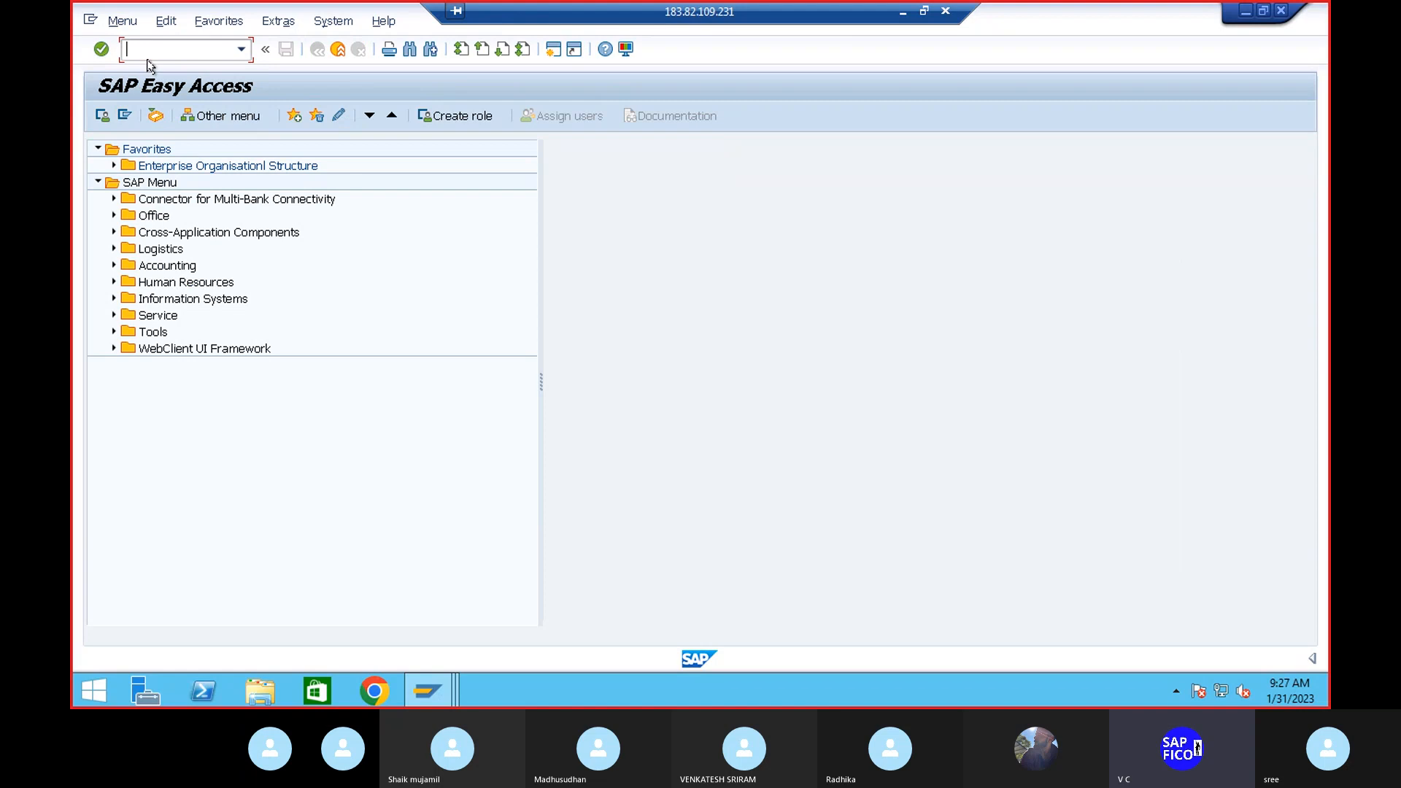
# Try to open transaction FAGL_FC
pyautogui.write('FAGL_FC')
pyautogui.press('Return')
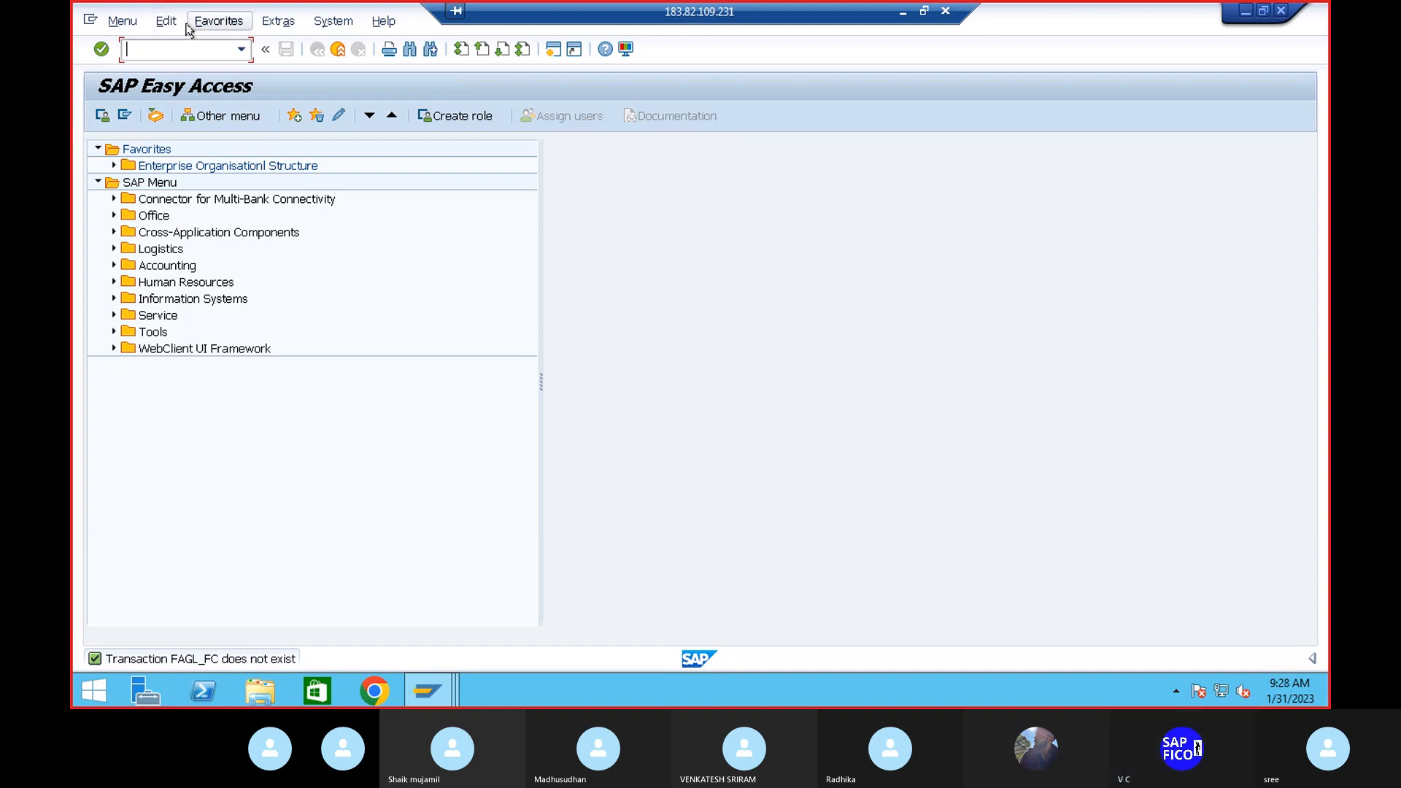
# Open the Foreign Currency Valuation program with transaction FAGL_FCV
pyautogui.write('FA')
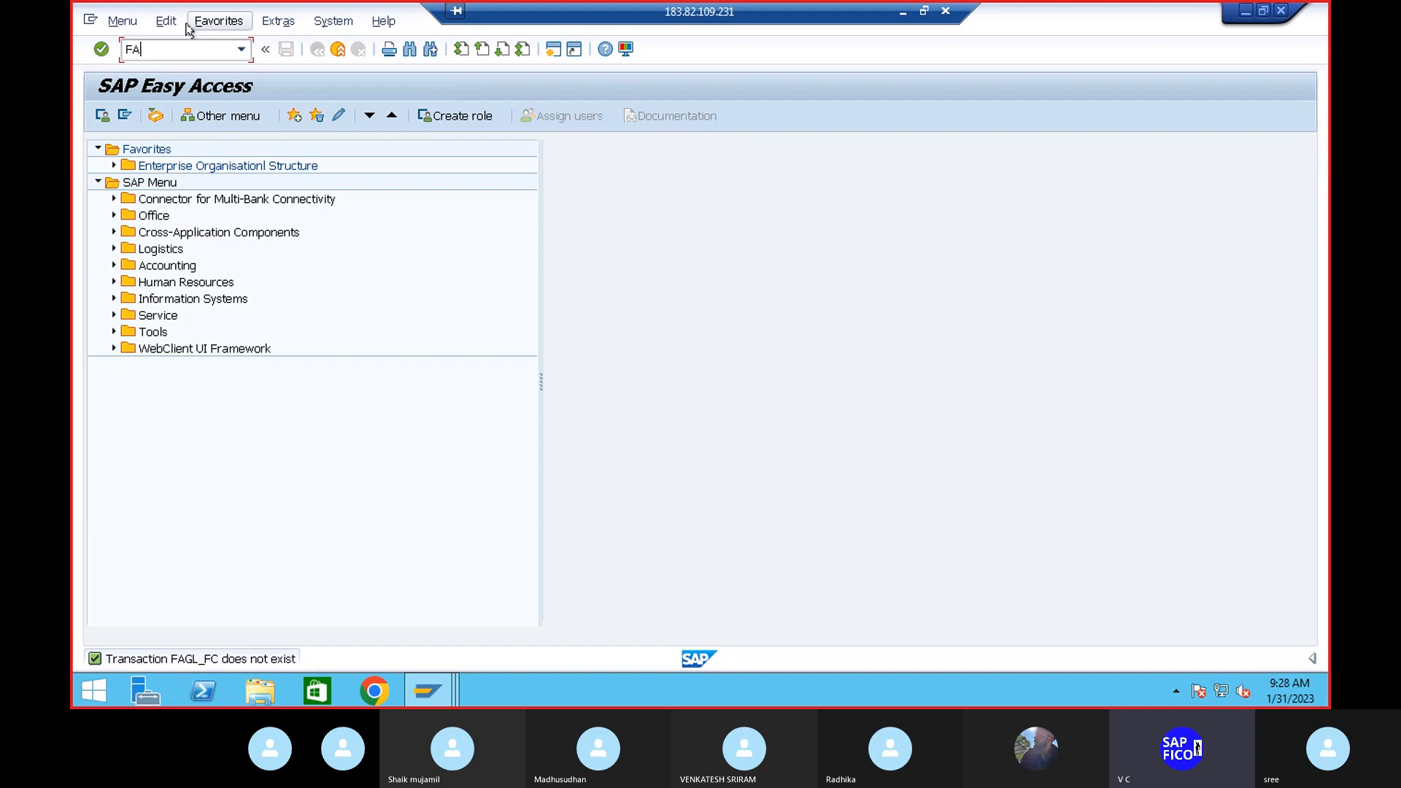
pyautogui.write('GL')
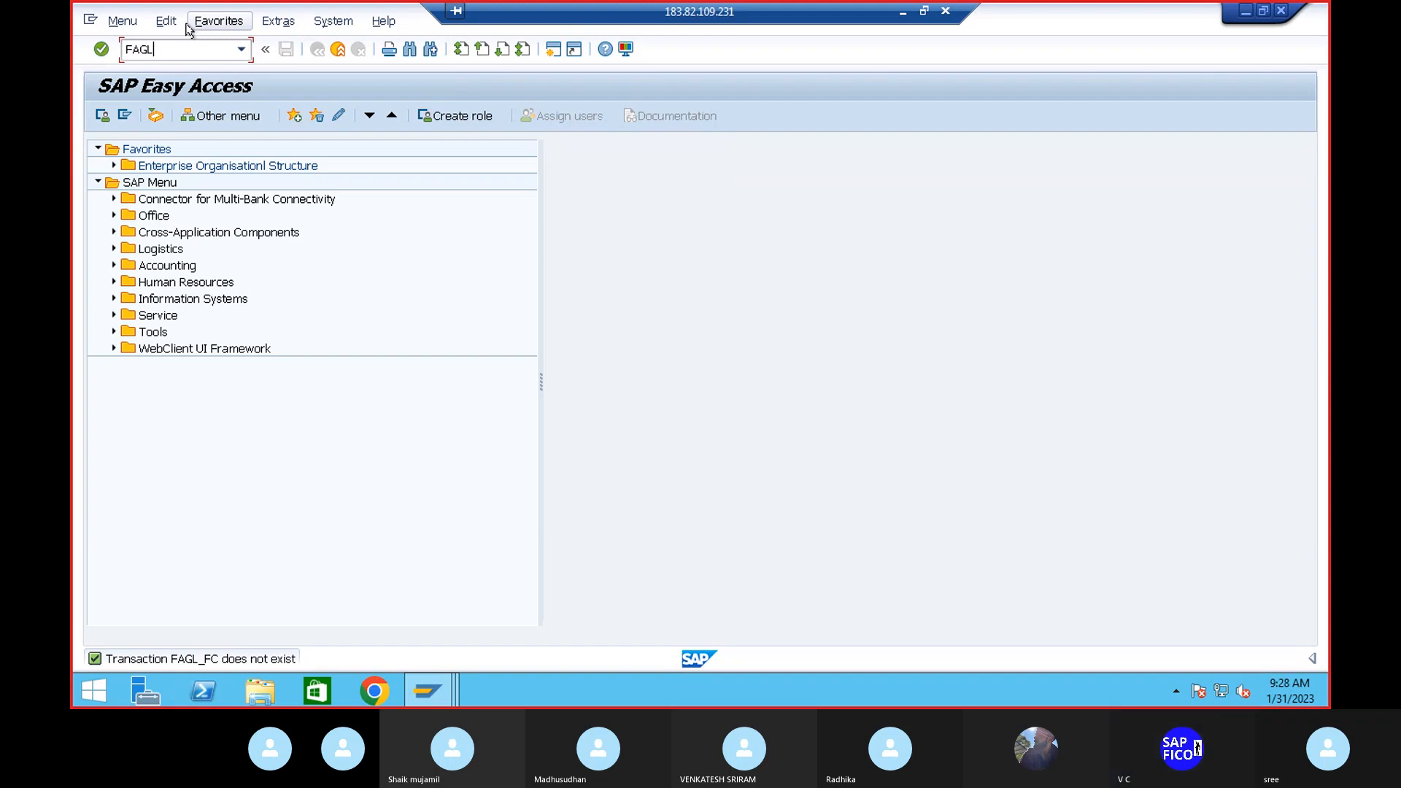
pyautogui.write('_F')
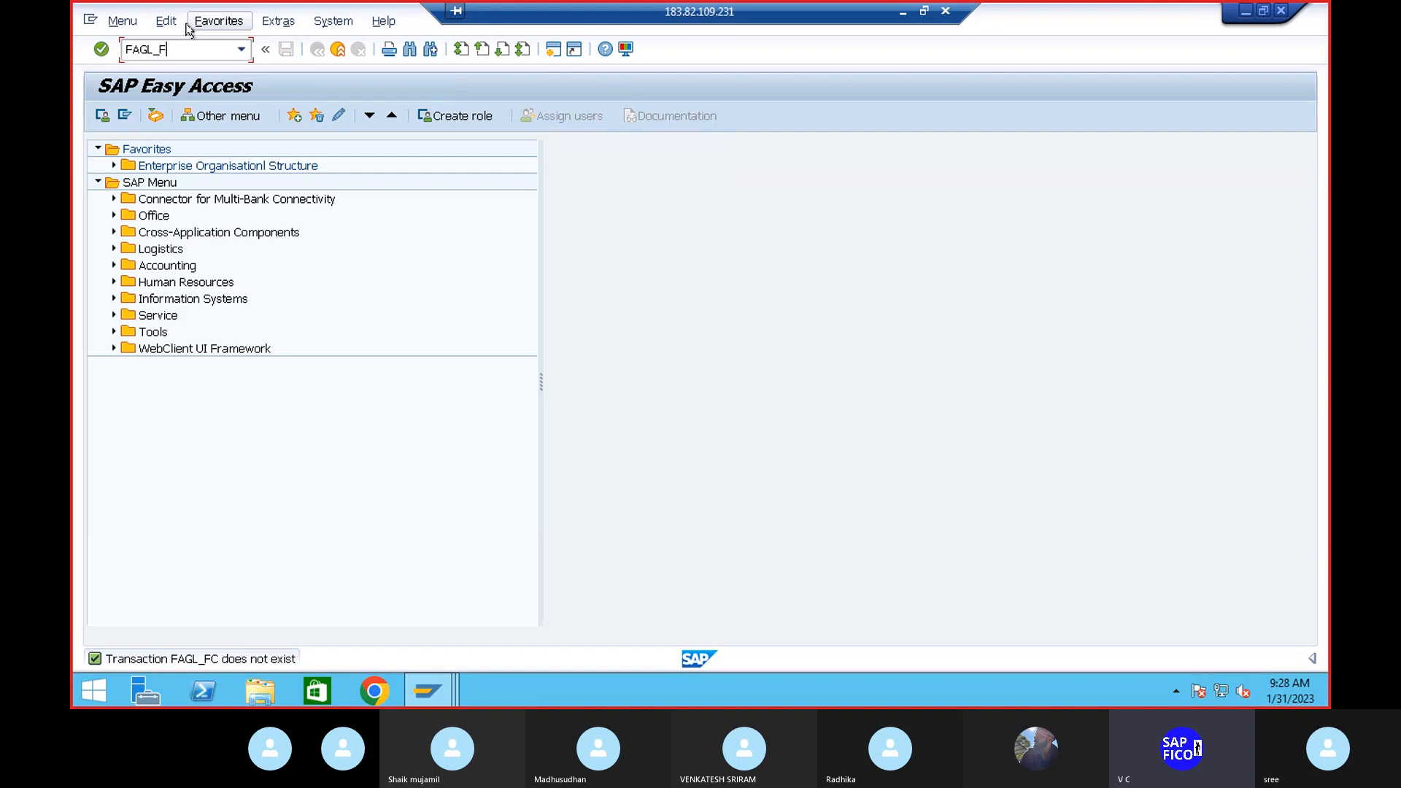
pyautogui.write('CV')
pyautogui.press('Return')
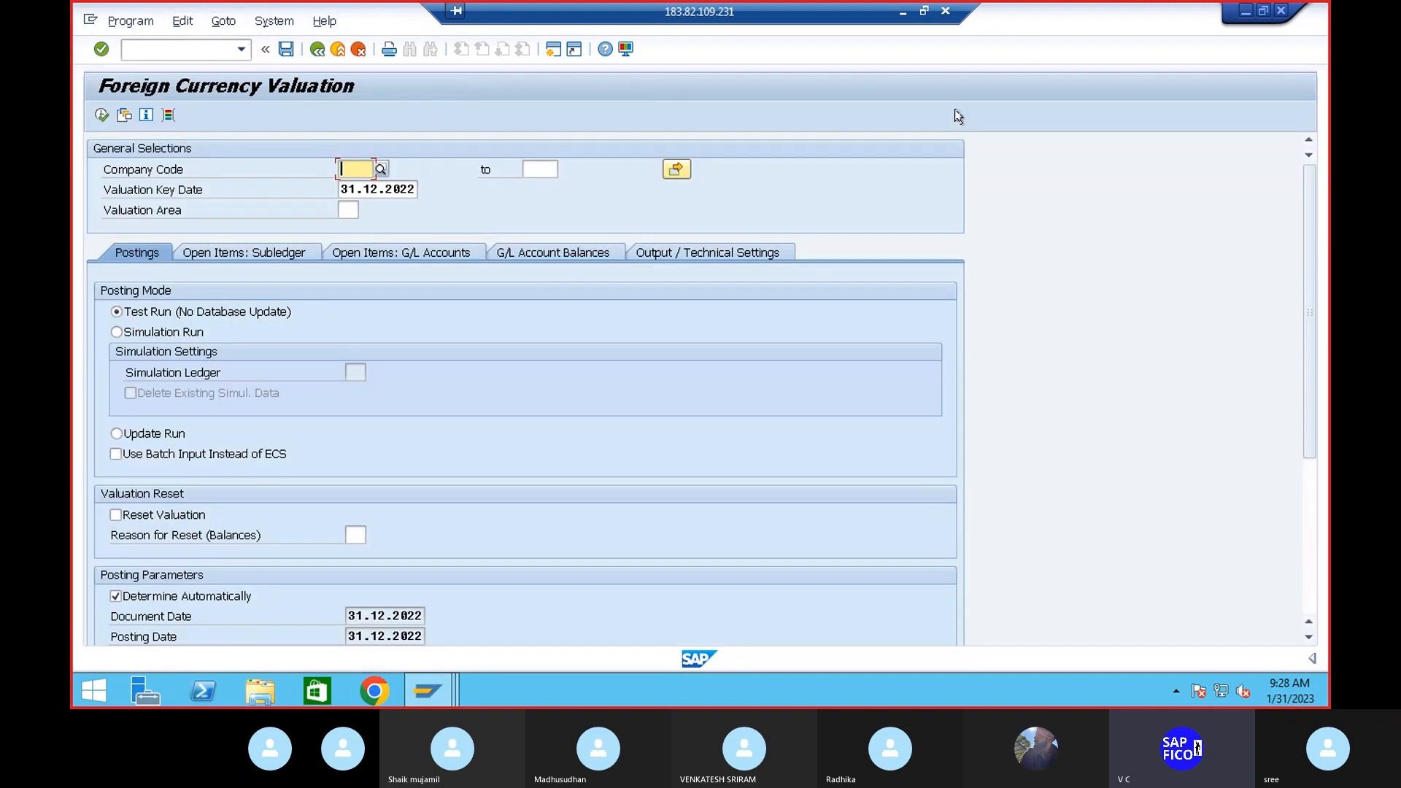
# Switch to the Word notes and complete item 10's transaction code as FAGL_FCV
pyautogui.click(906, 11)
pyautogui.click(546, 412)
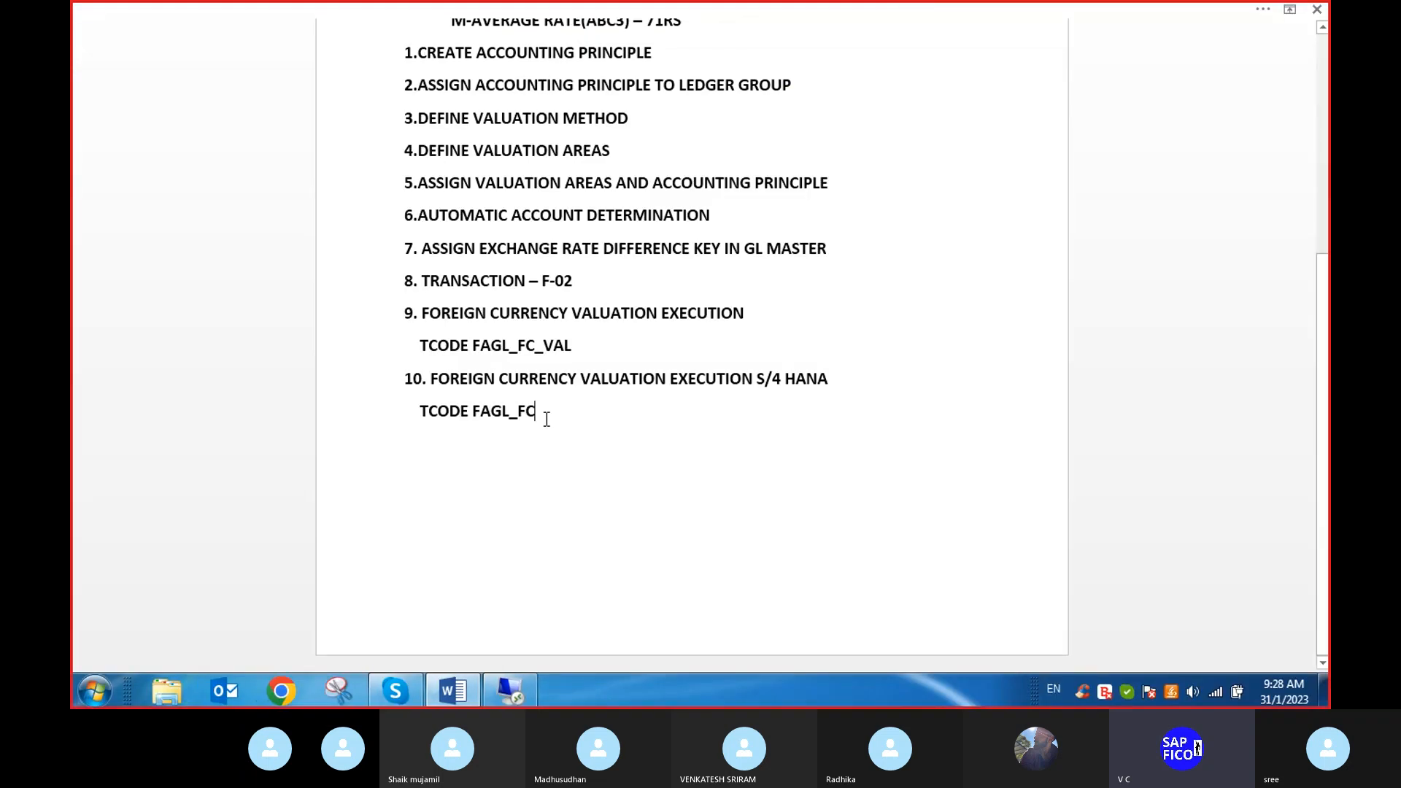
pyautogui.write('V')
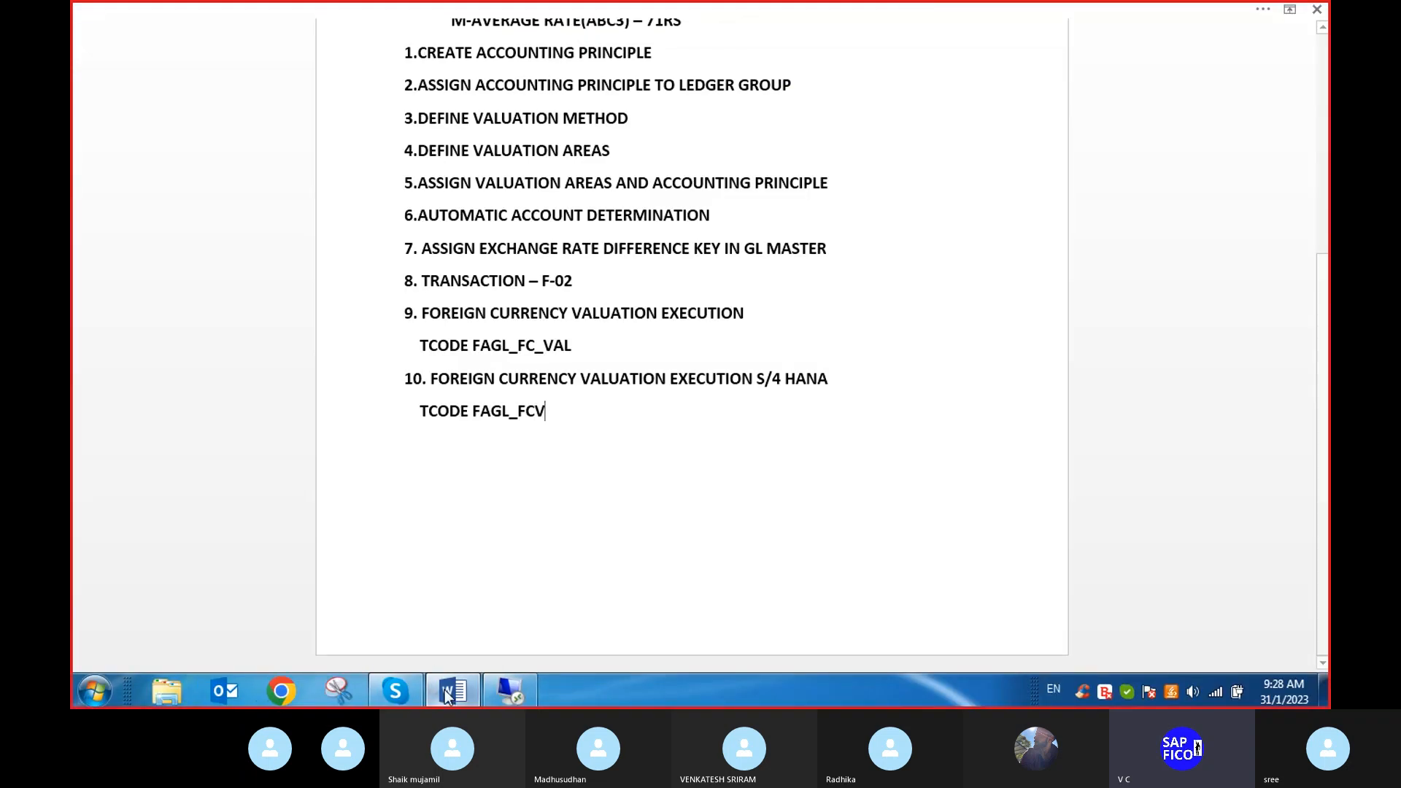
# Switch back to the remote SAP session and set the valuation's company code to DEP1
pyautogui.click(514, 690)
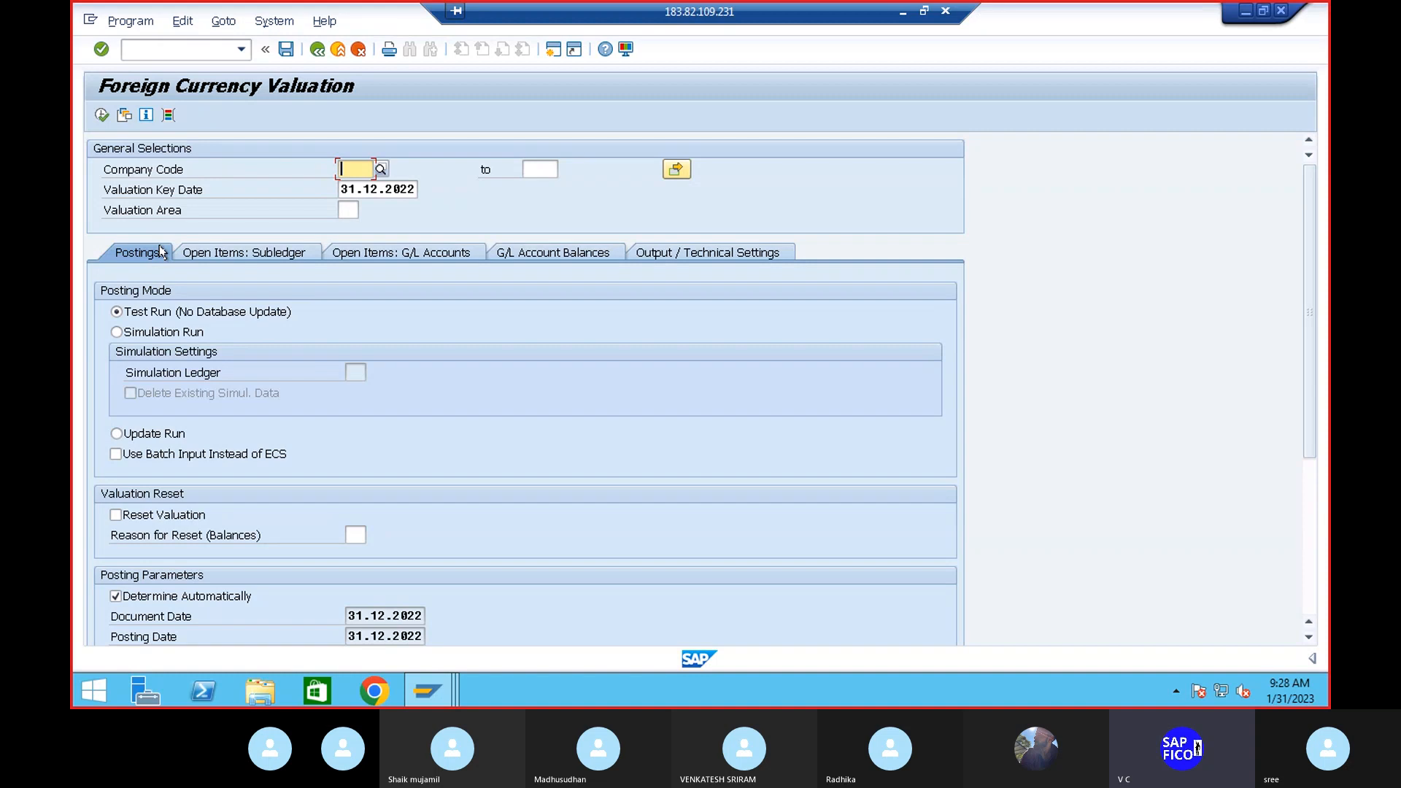
pyautogui.write('DEP')
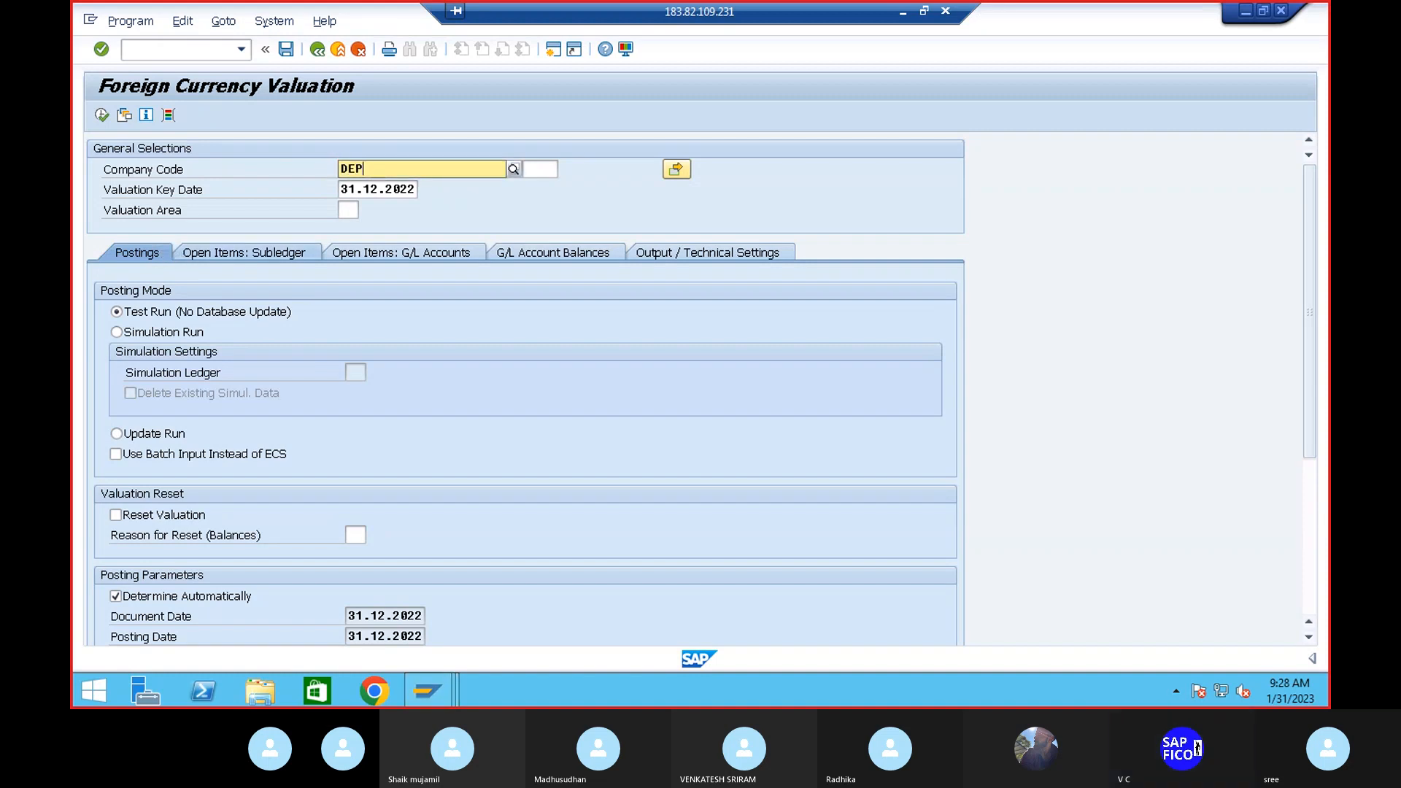
pyautogui.write('1')
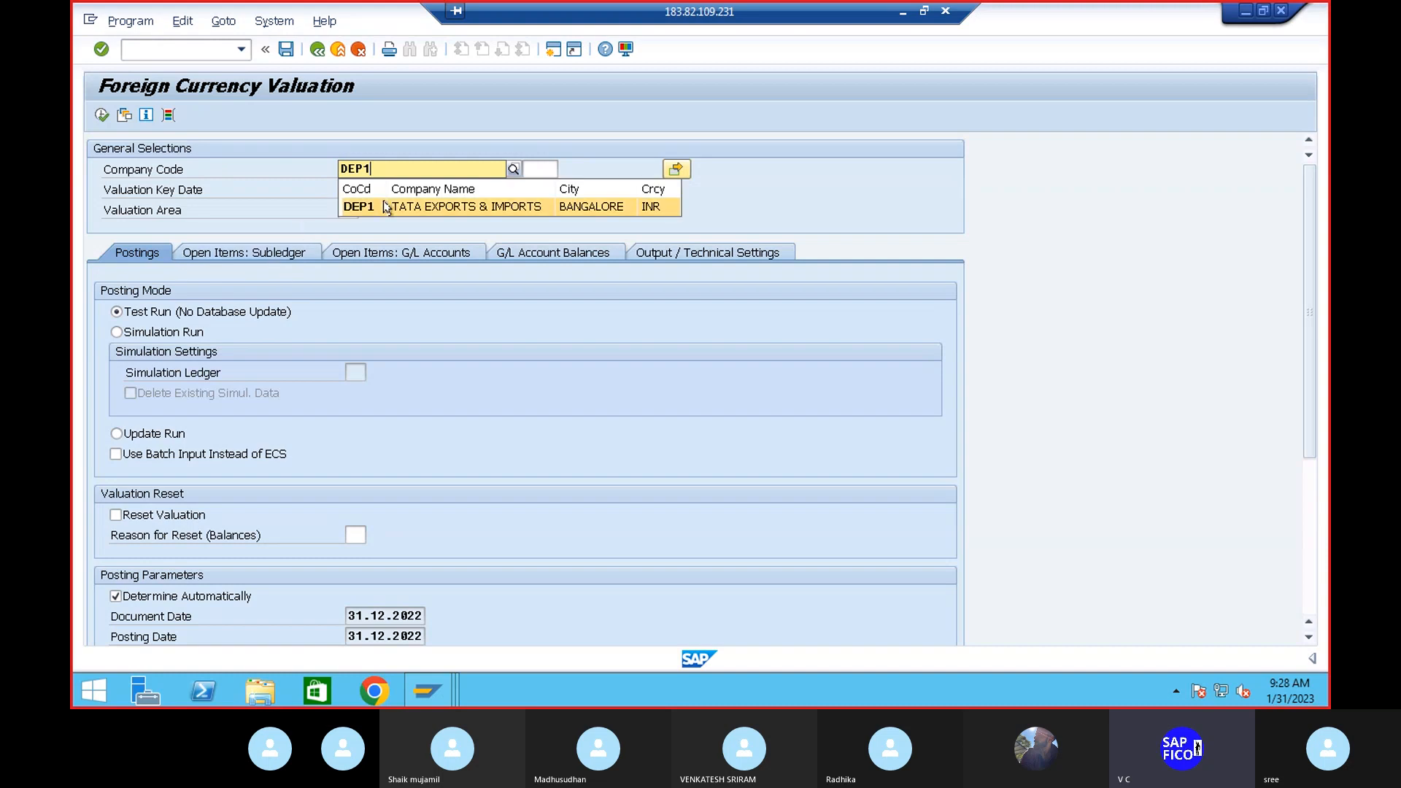
pyautogui.click(387, 208)
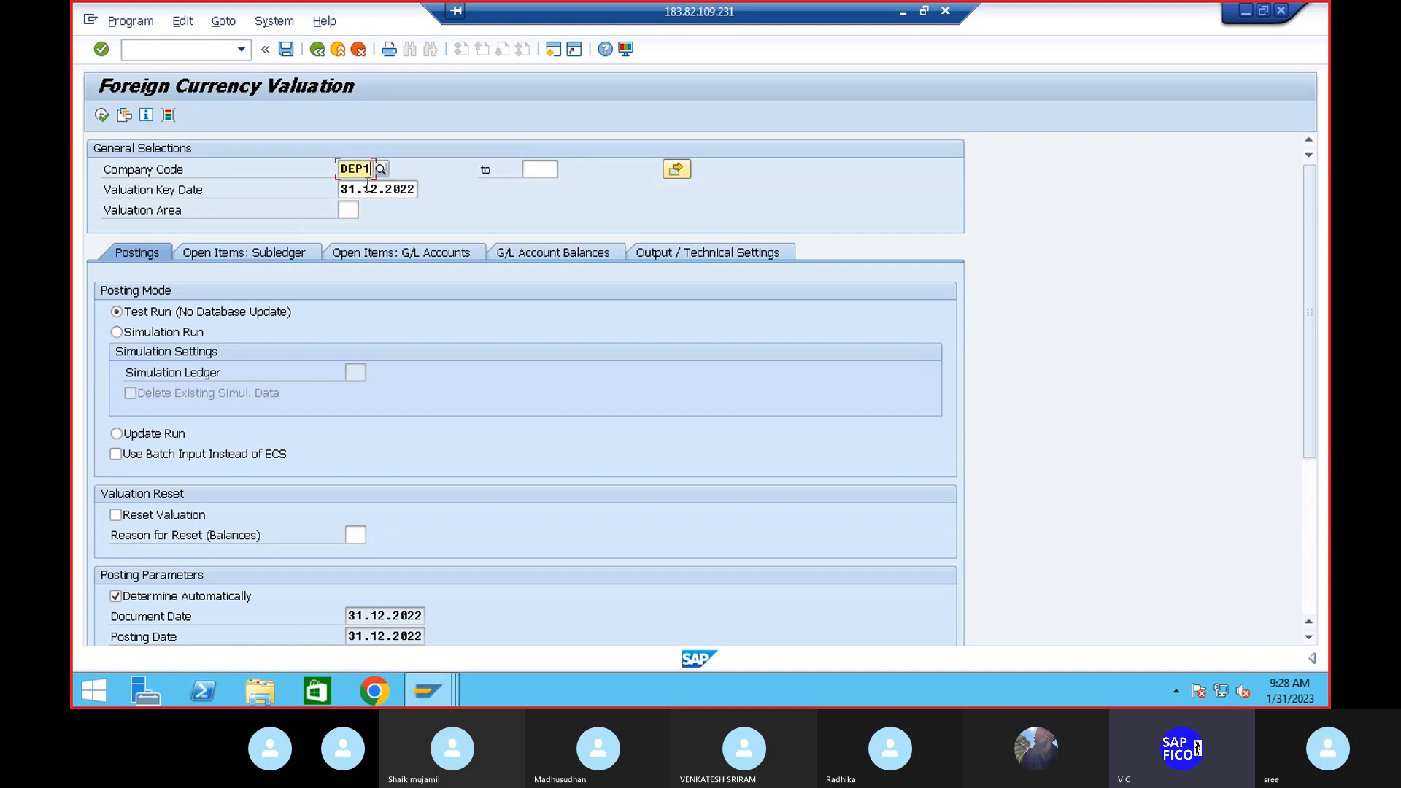
# Set the valuation key date to 31.01.2023
pyautogui.click(418, 189)
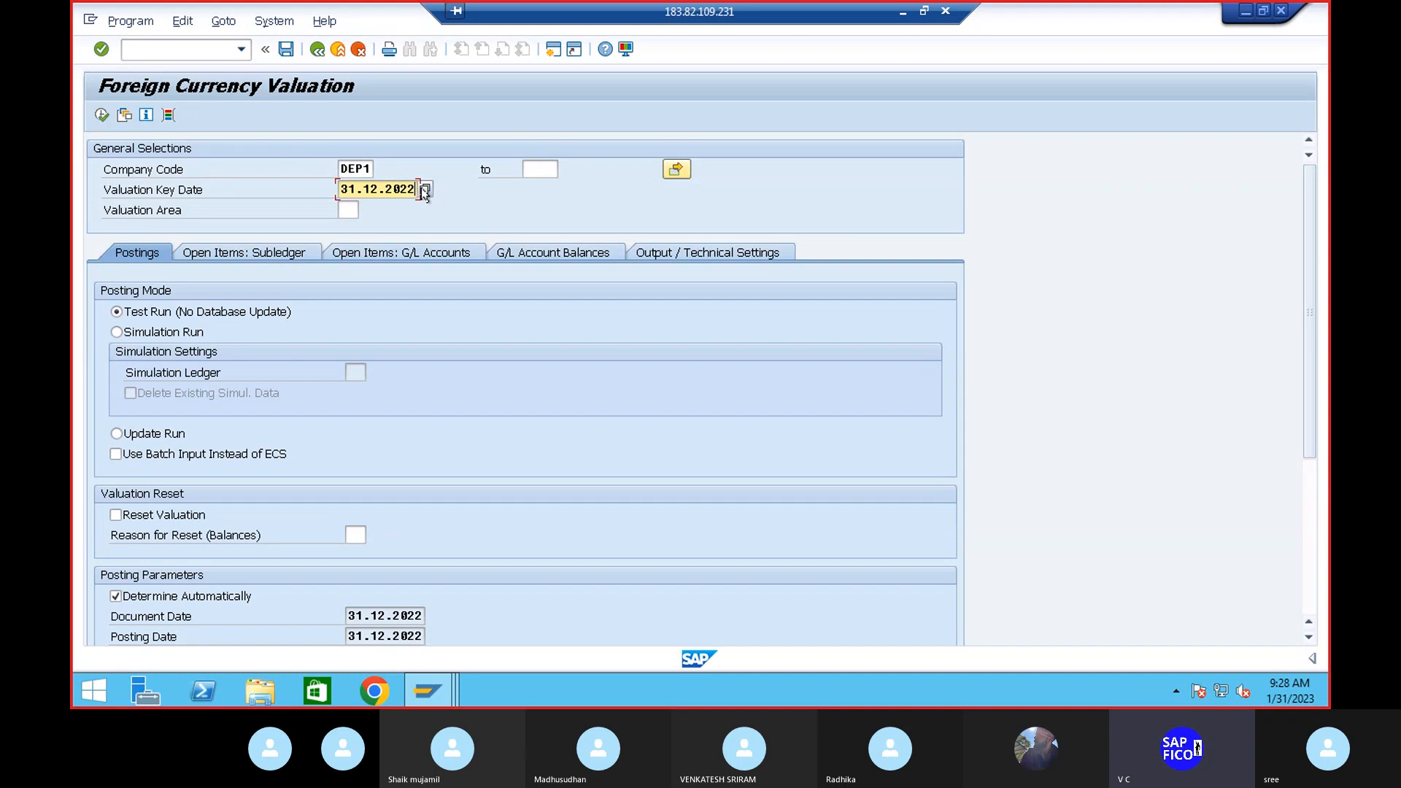
pyautogui.press('BackSpace')
pyautogui.press('BackSpace')
pyautogui.press('BackSpace')
pyautogui.press('BackSpace')
pyautogui.press('BackSpace')
pyautogui.press('BackSpace')
pyautogui.press('BackSpace')
pyautogui.press('BackSpace')
pyautogui.write('.01.2023')
# Choose valuation area D1, apply the general selections and check the posting parameters
pyautogui.click(348, 210)
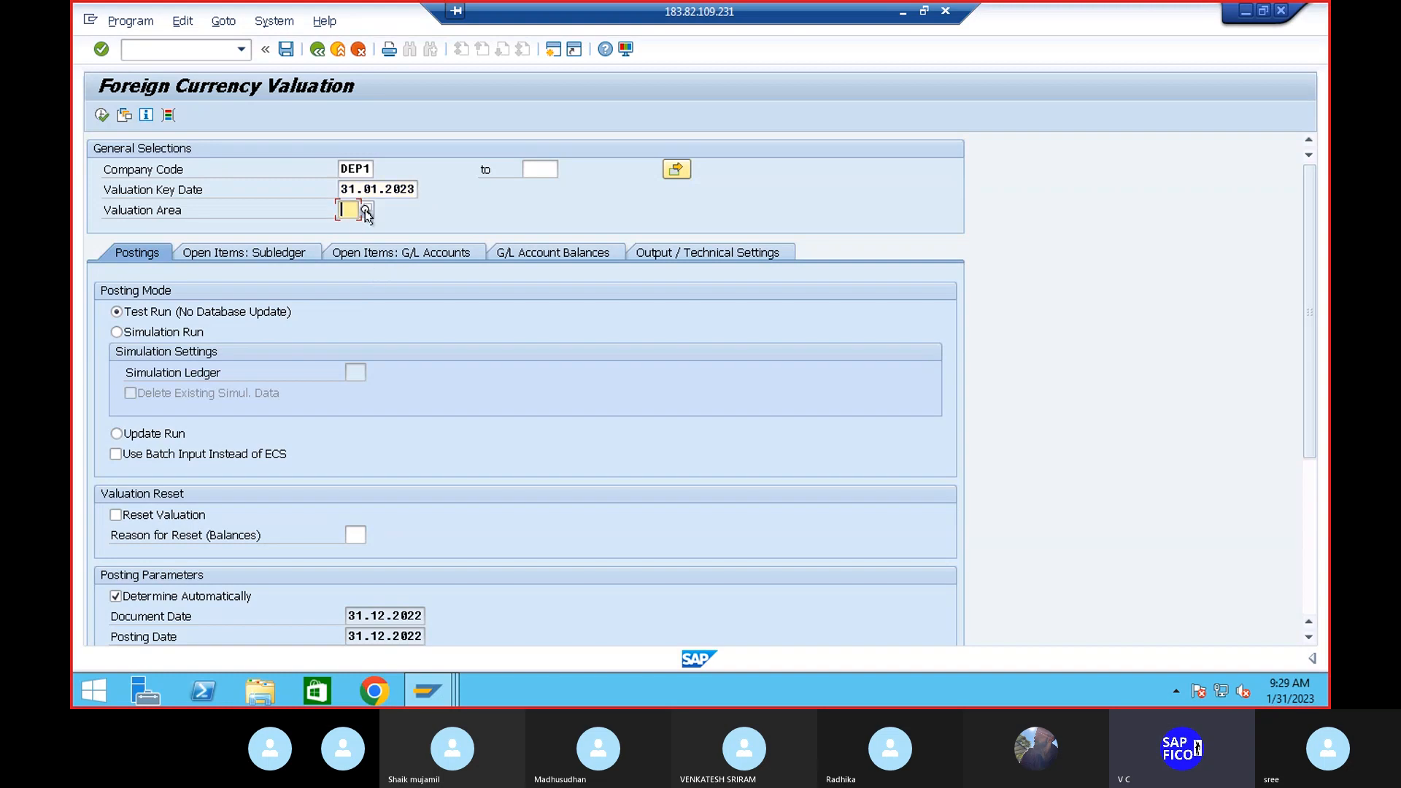
pyautogui.click(365, 211)
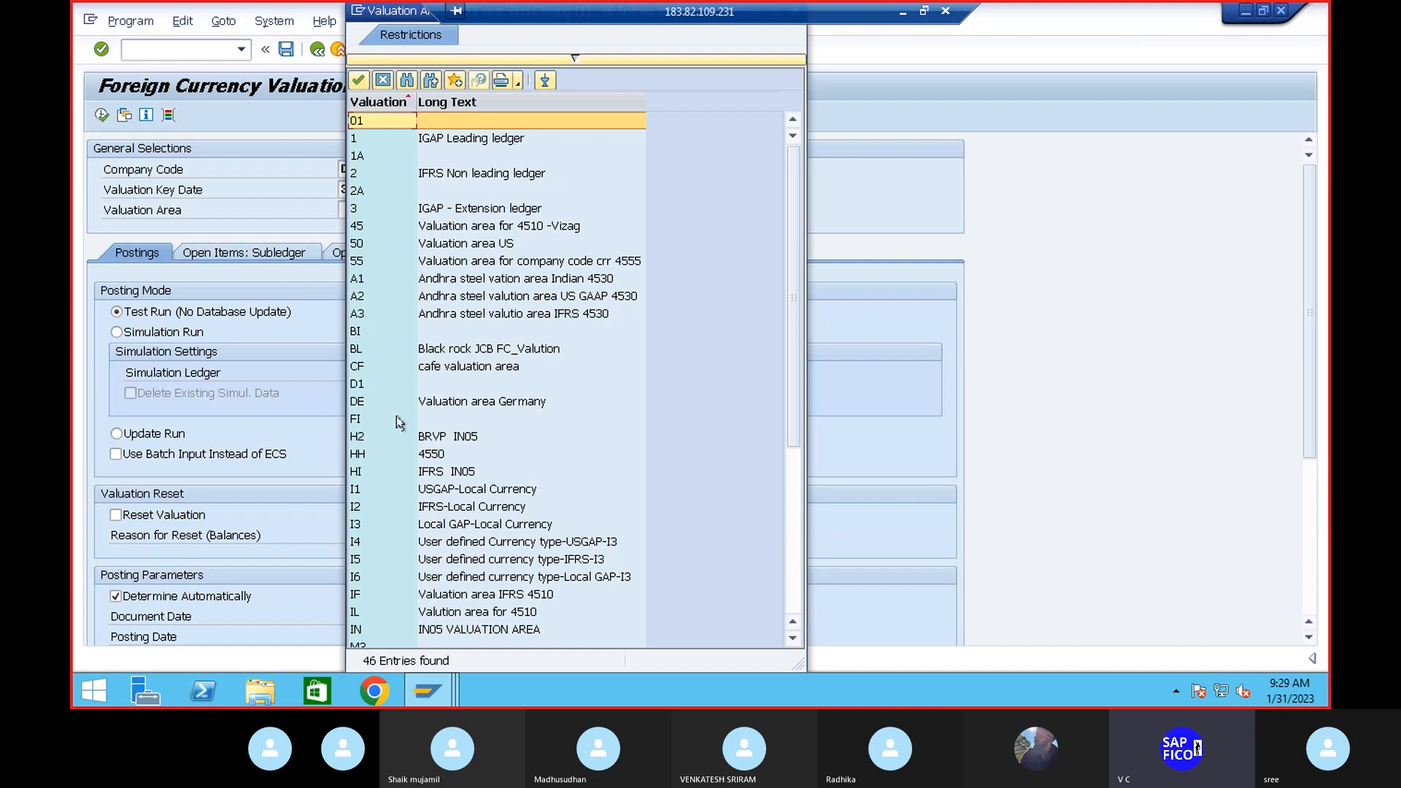
pyautogui.doubleClick(357, 383)
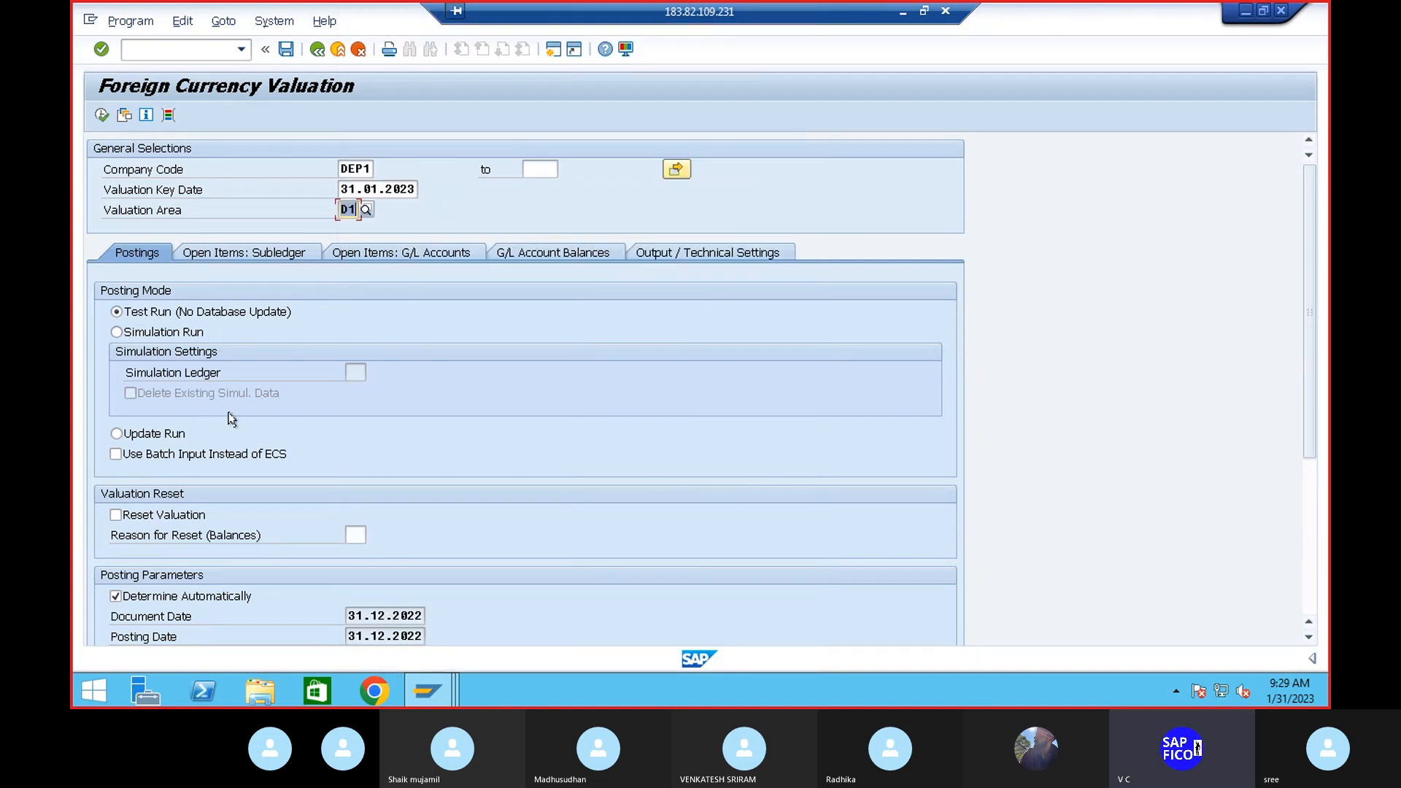
pyautogui.press('Return')
pyautogui.scroll(-1, 175, 592)
pyautogui.scroll(-5, 181, 604)
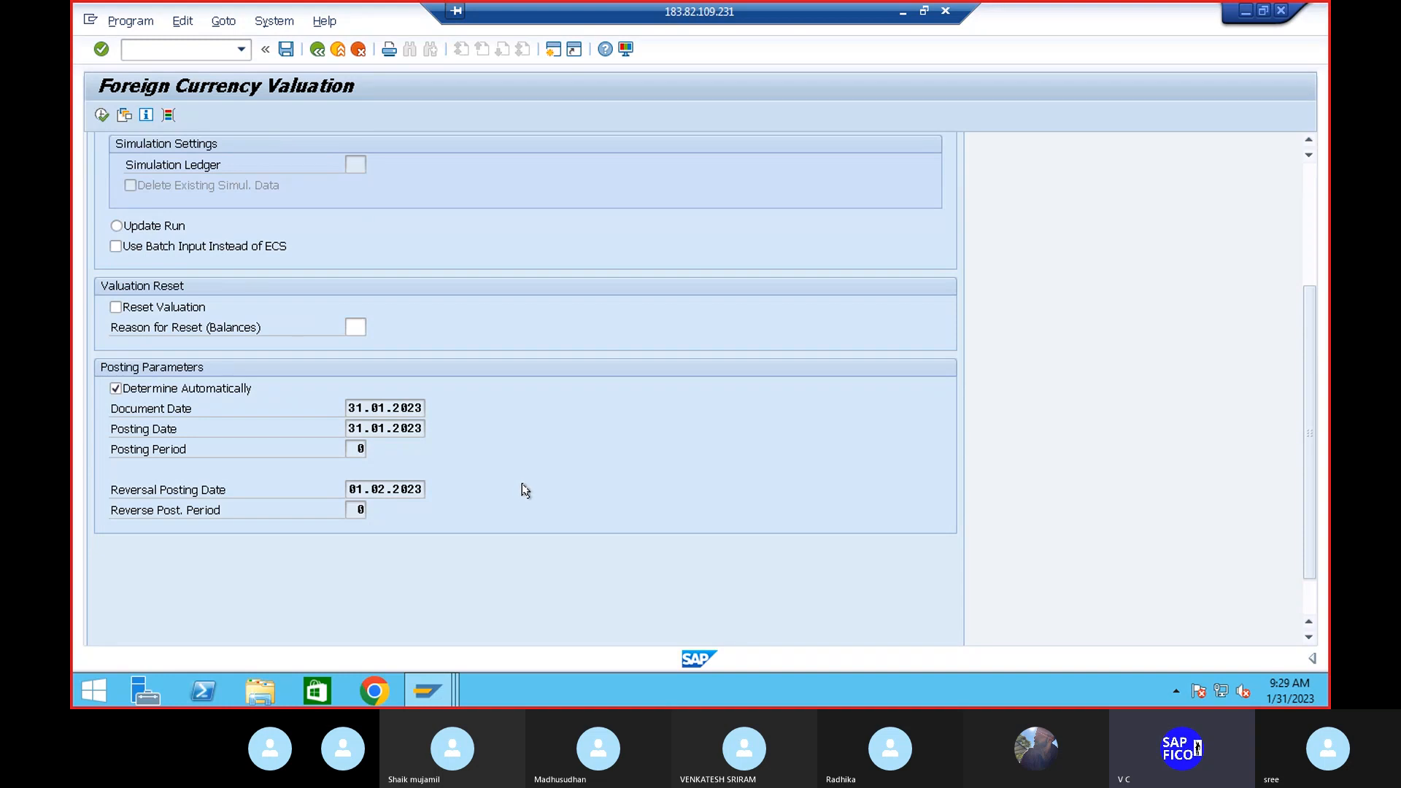
pyautogui.scroll(5, 523, 484)
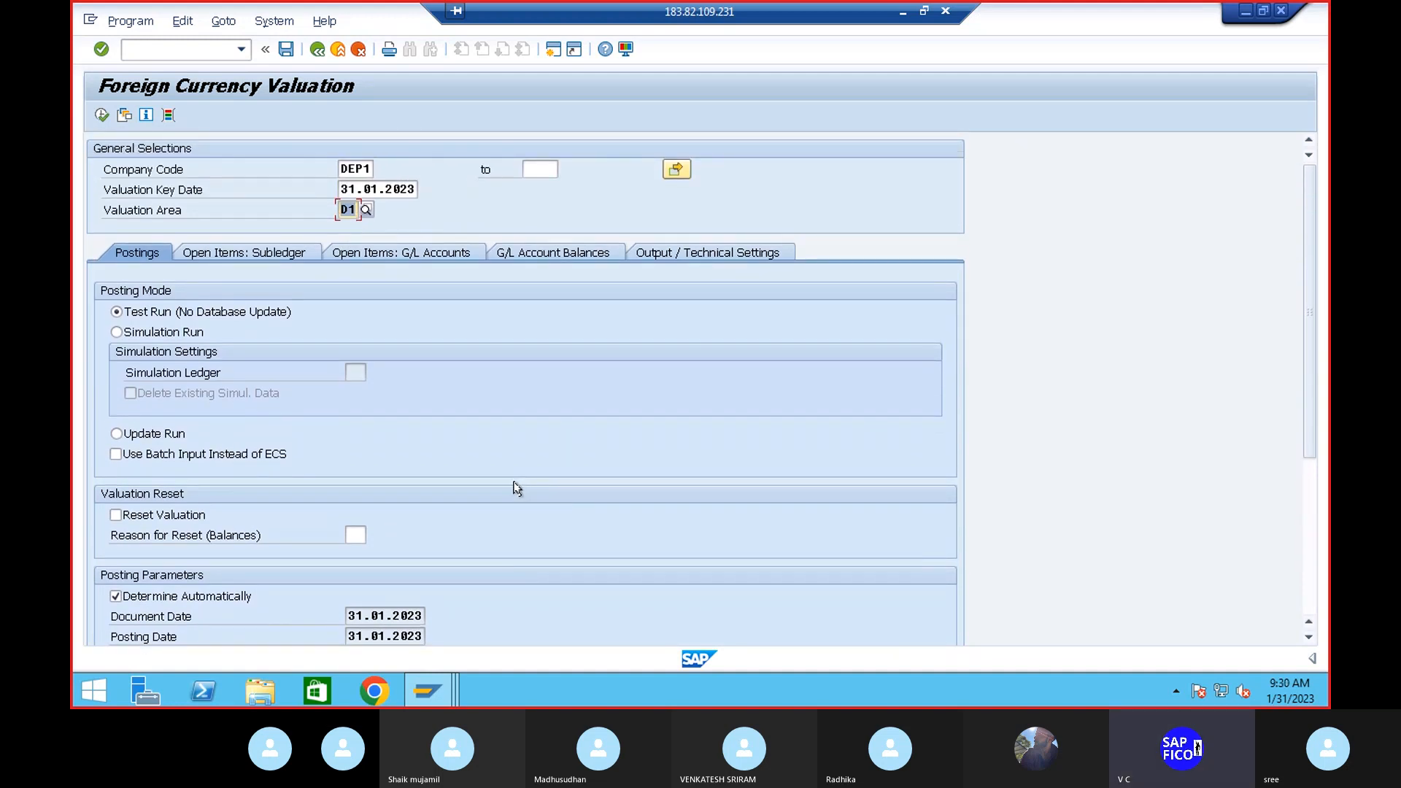
# Enable G/L account valuation for open items and select the LOAN FROM BANK A/C account of DEP1
pyautogui.click(360, 253)
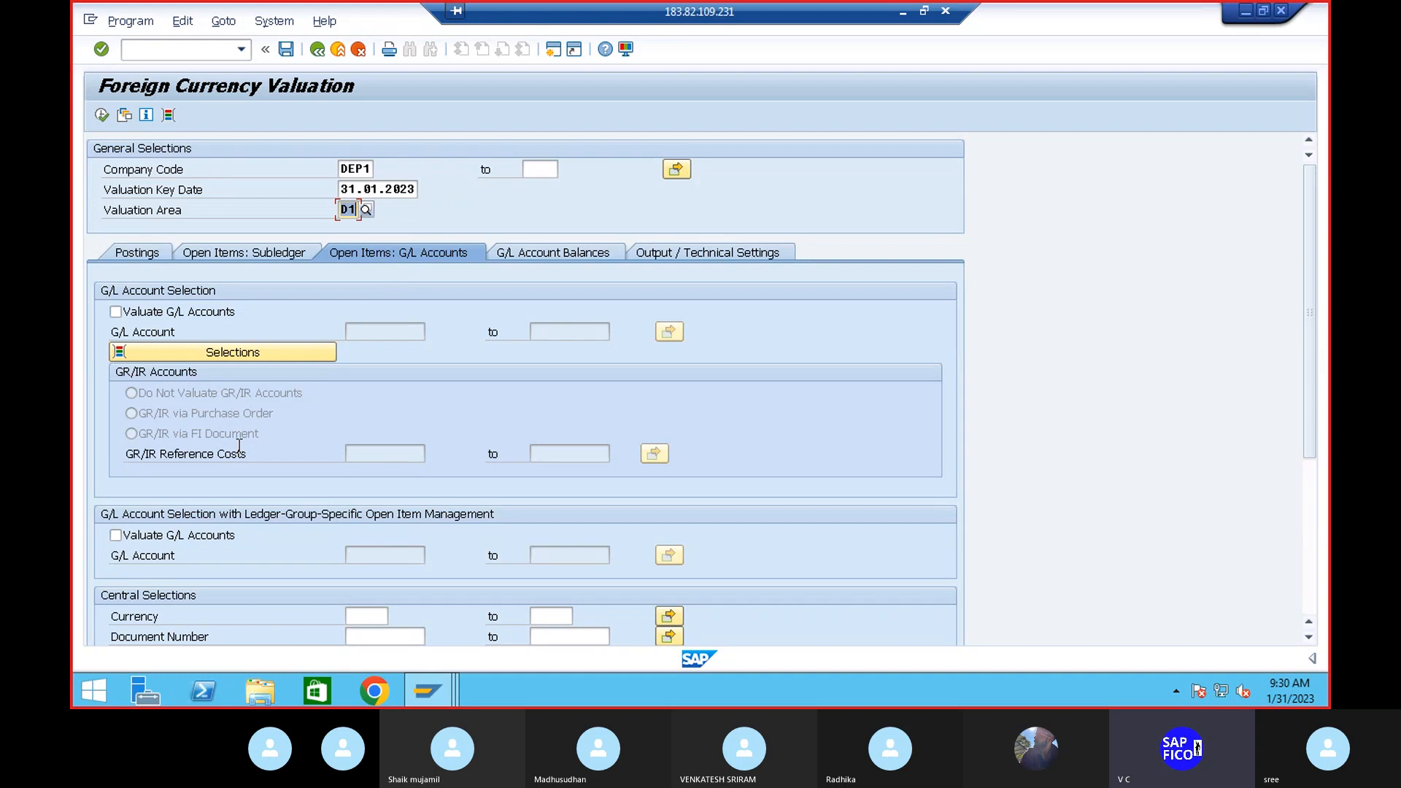
pyautogui.click(273, 256)
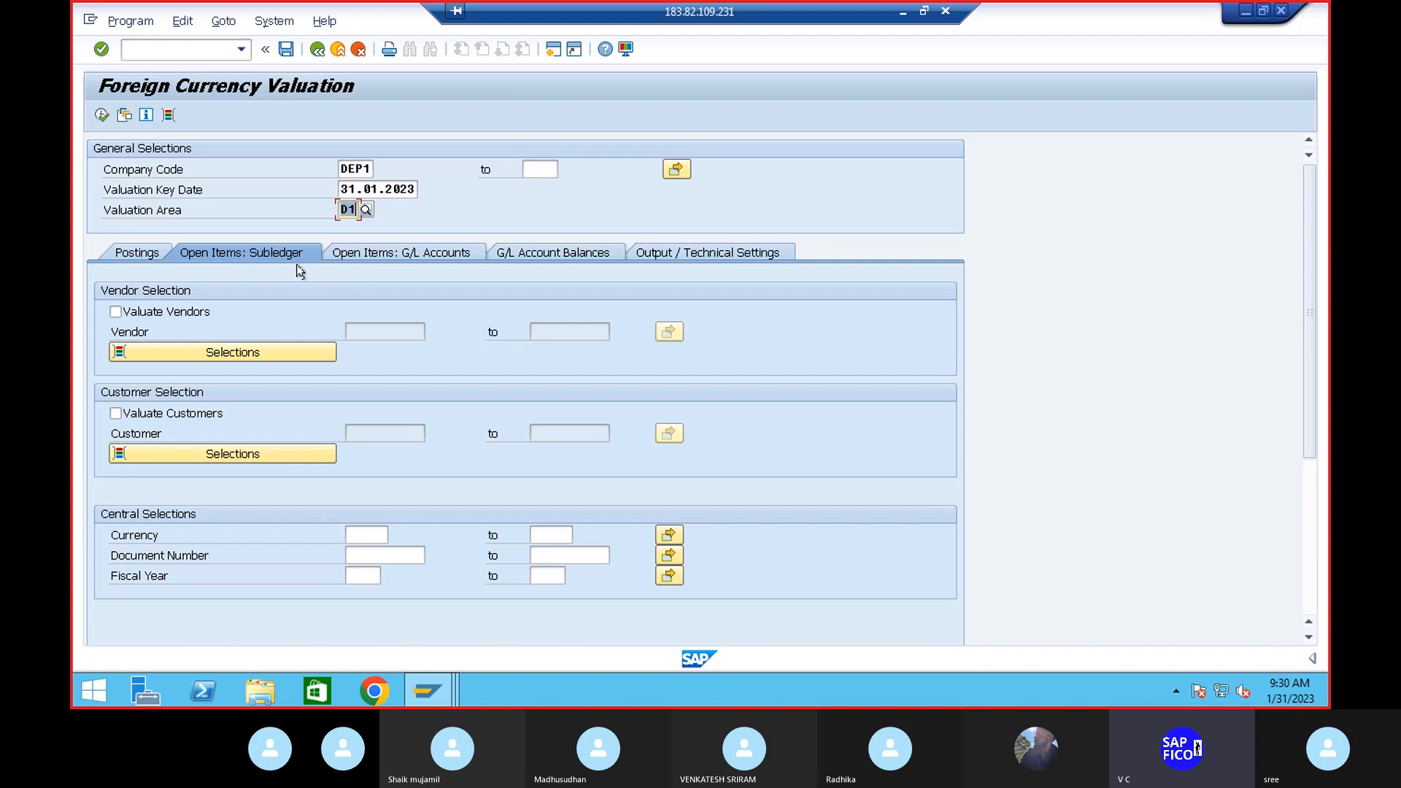
pyautogui.click(398, 256)
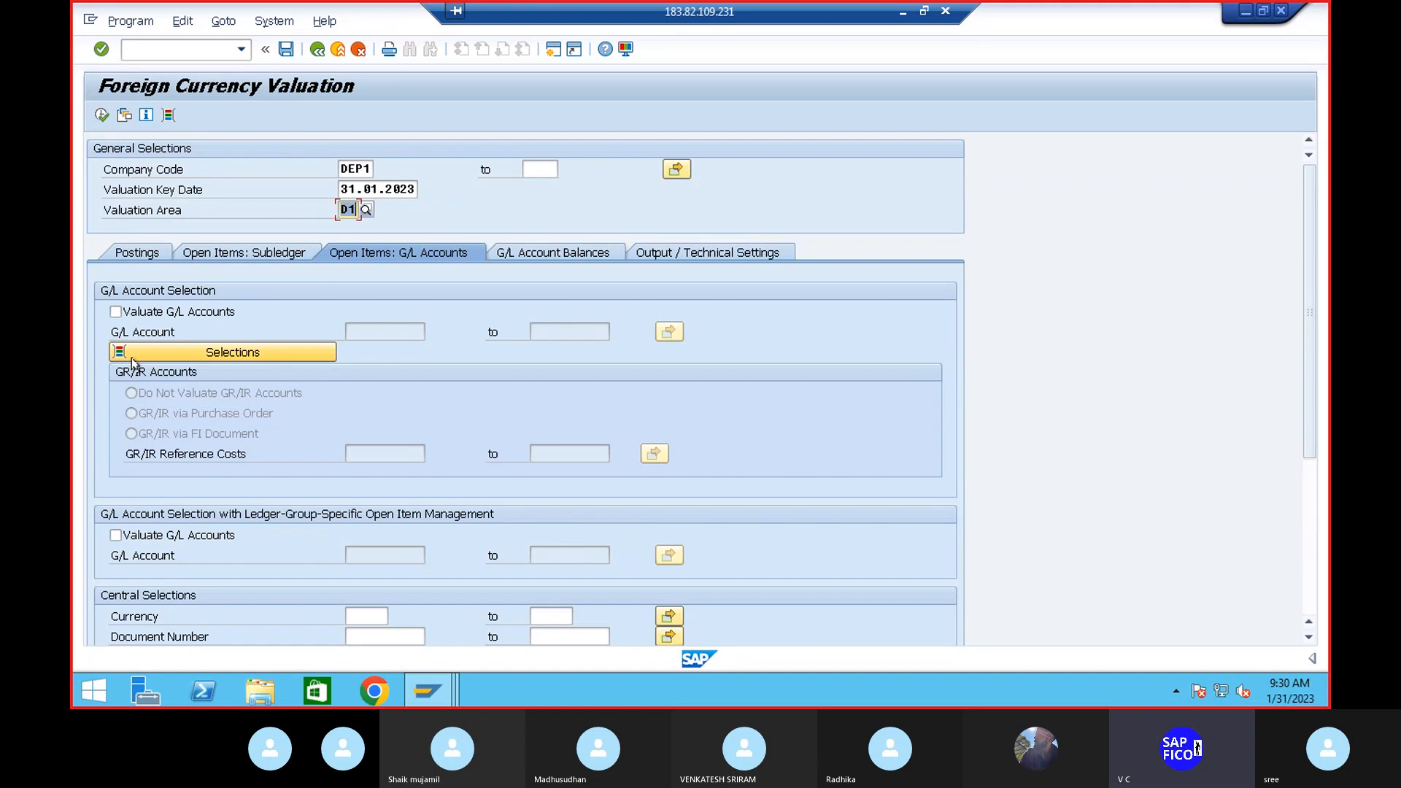
pyautogui.click(116, 313)
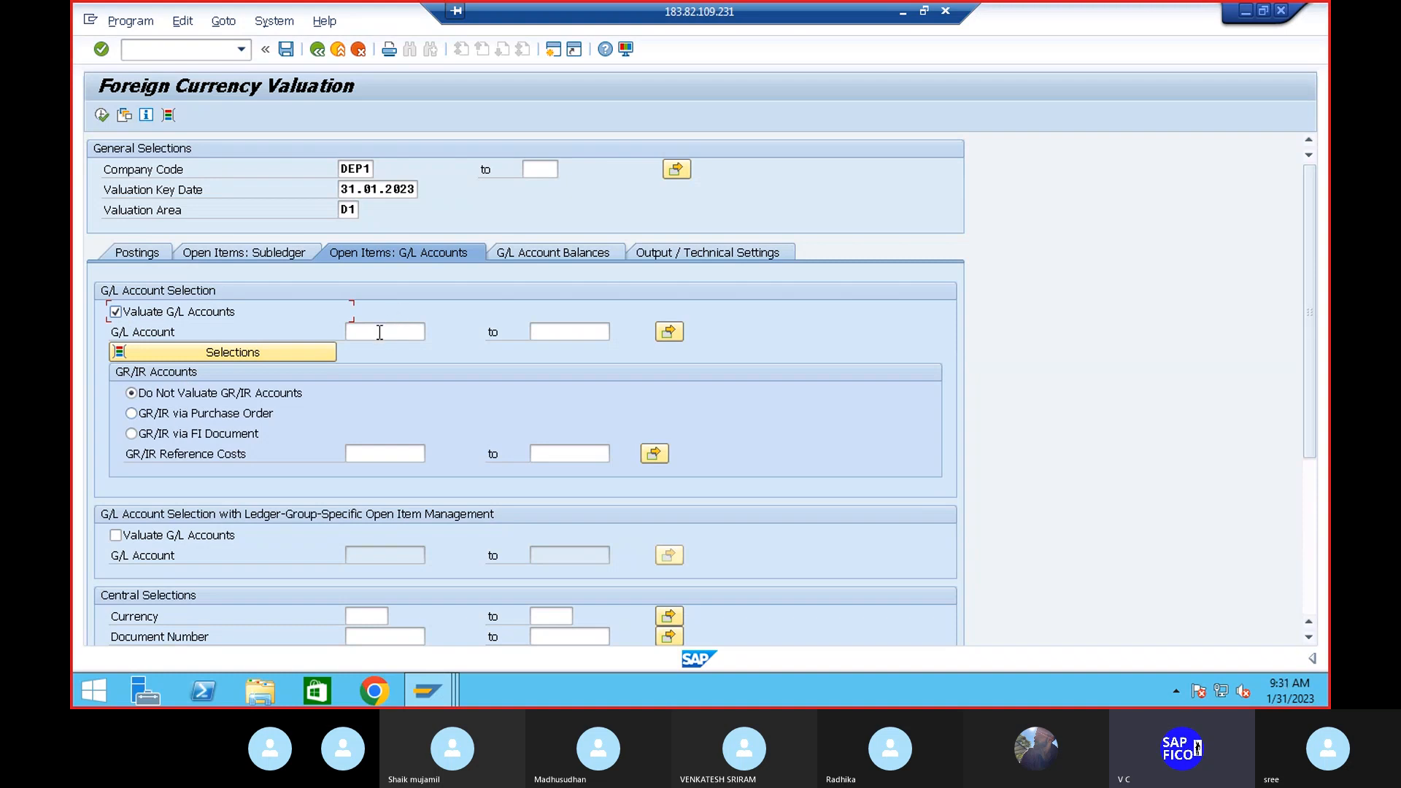
pyautogui.click(380, 332)
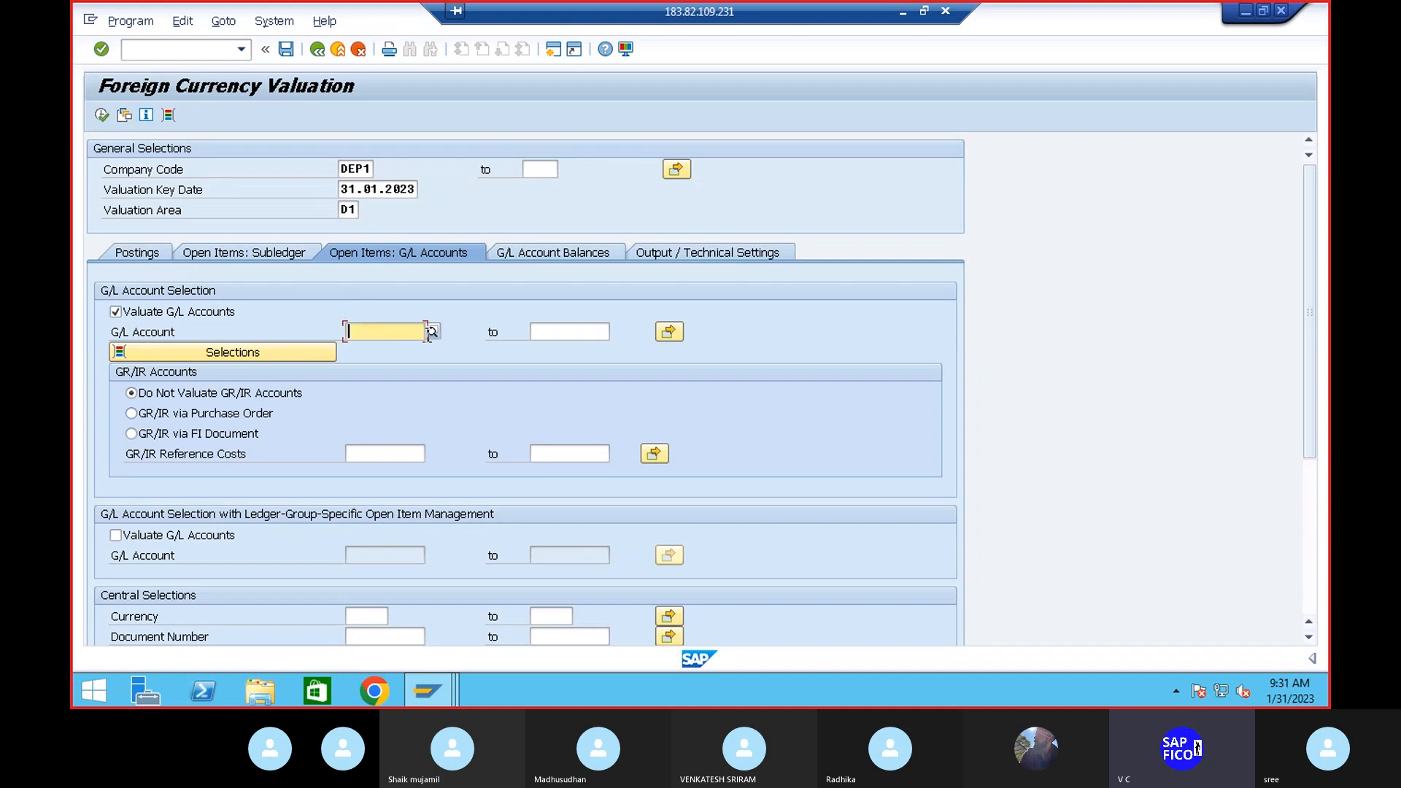
pyautogui.click(430, 335)
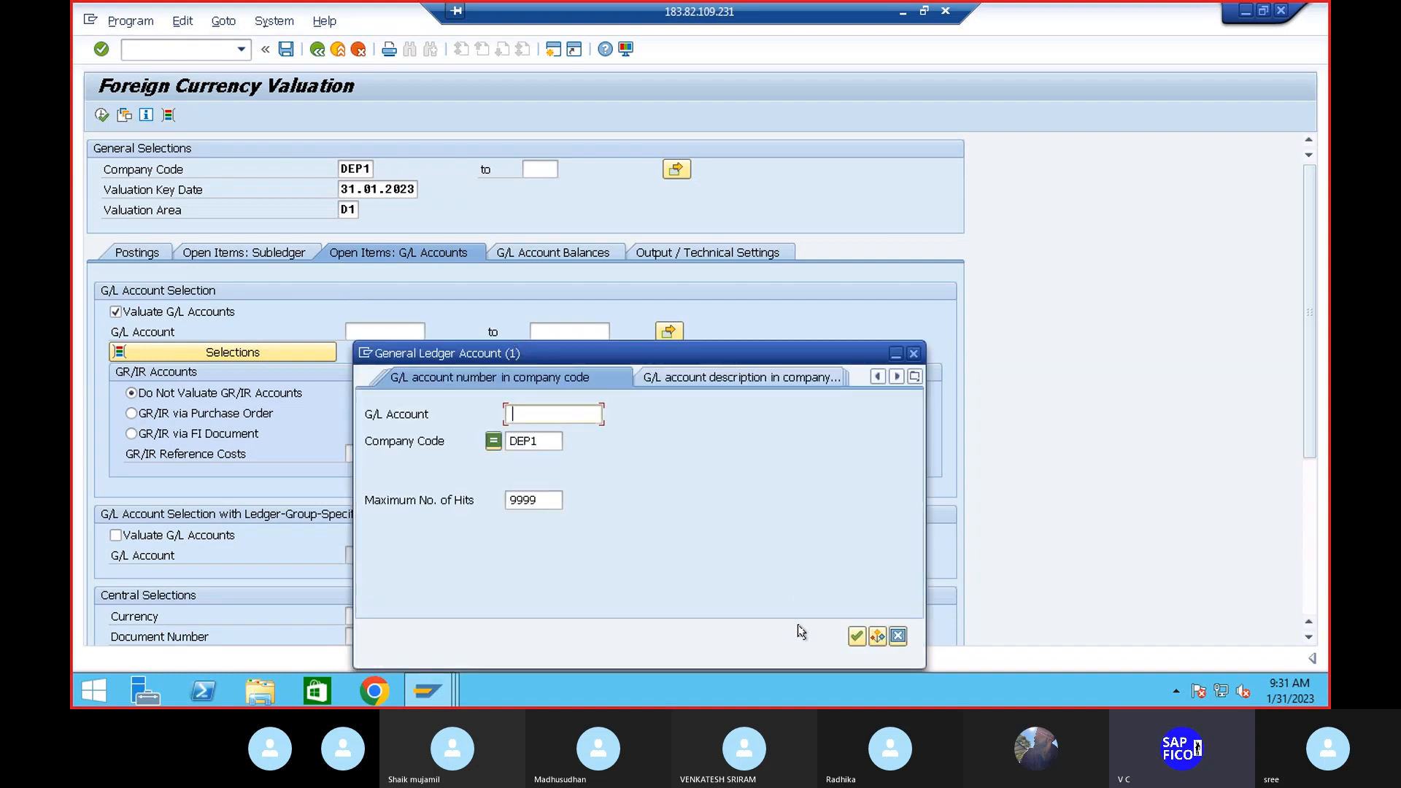
pyautogui.click(856, 635)
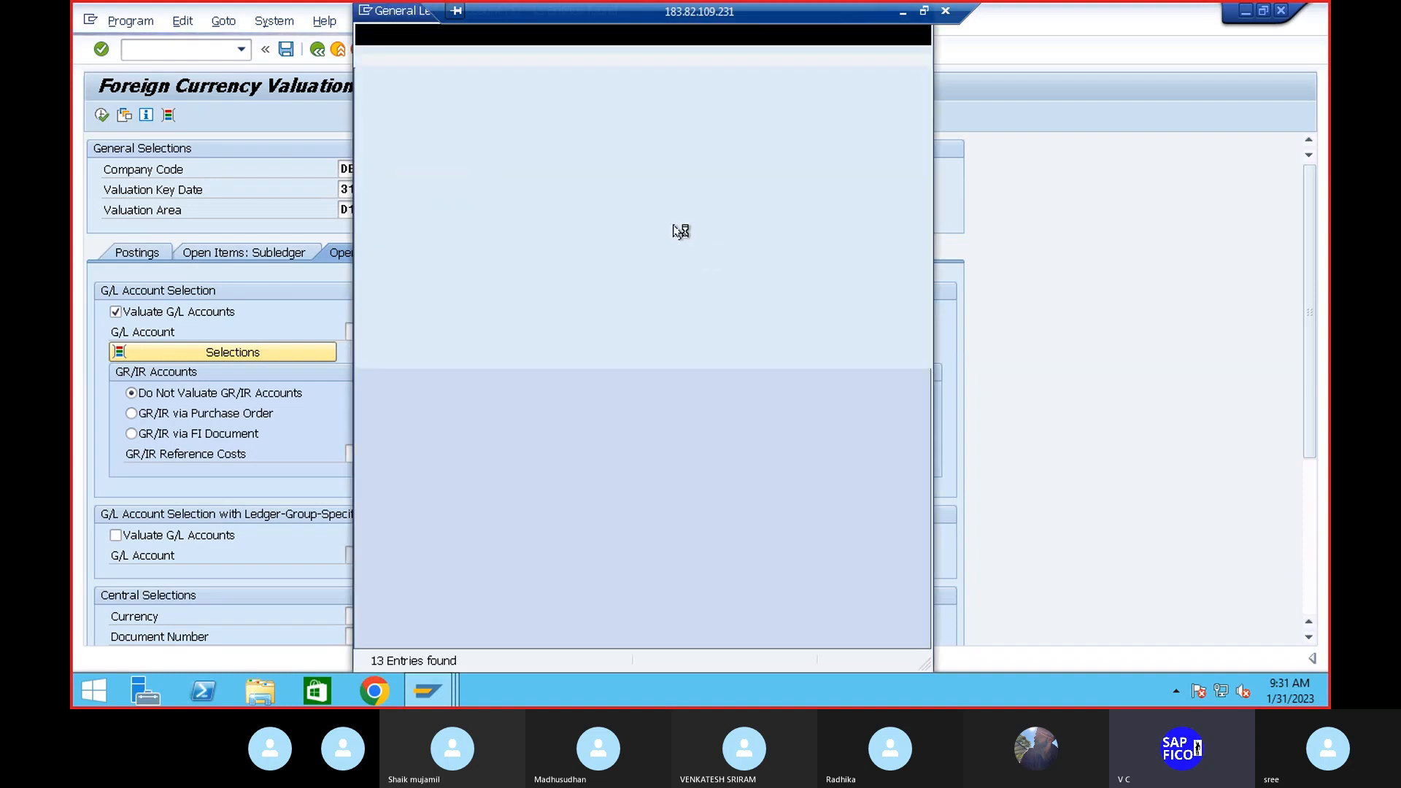
pyautogui.doubleClick(498, 155)
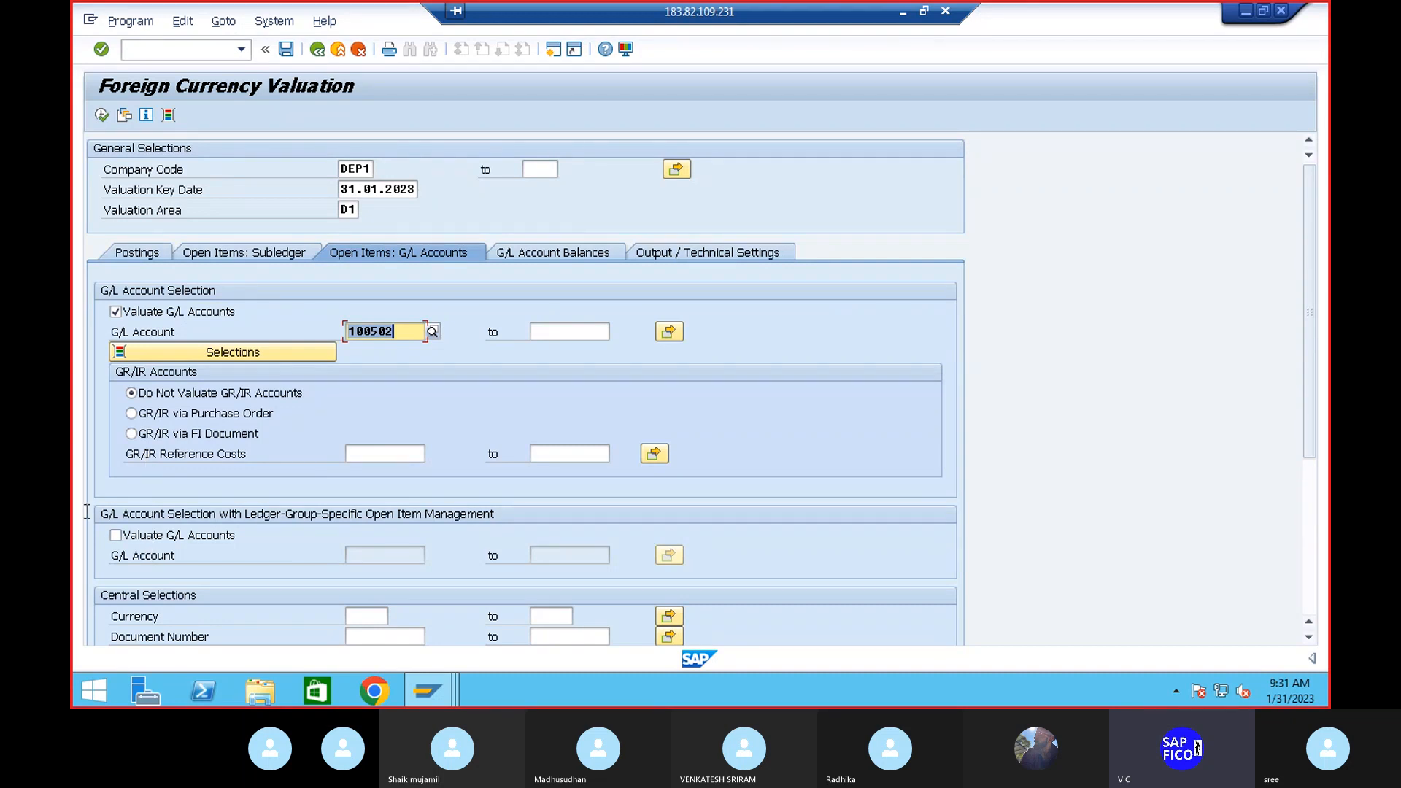
# Enable G/L valuation with ledger-group-specific open item management and select the LOAN FROM BANK A/C account
pyautogui.scroll(-1, 162, 529)
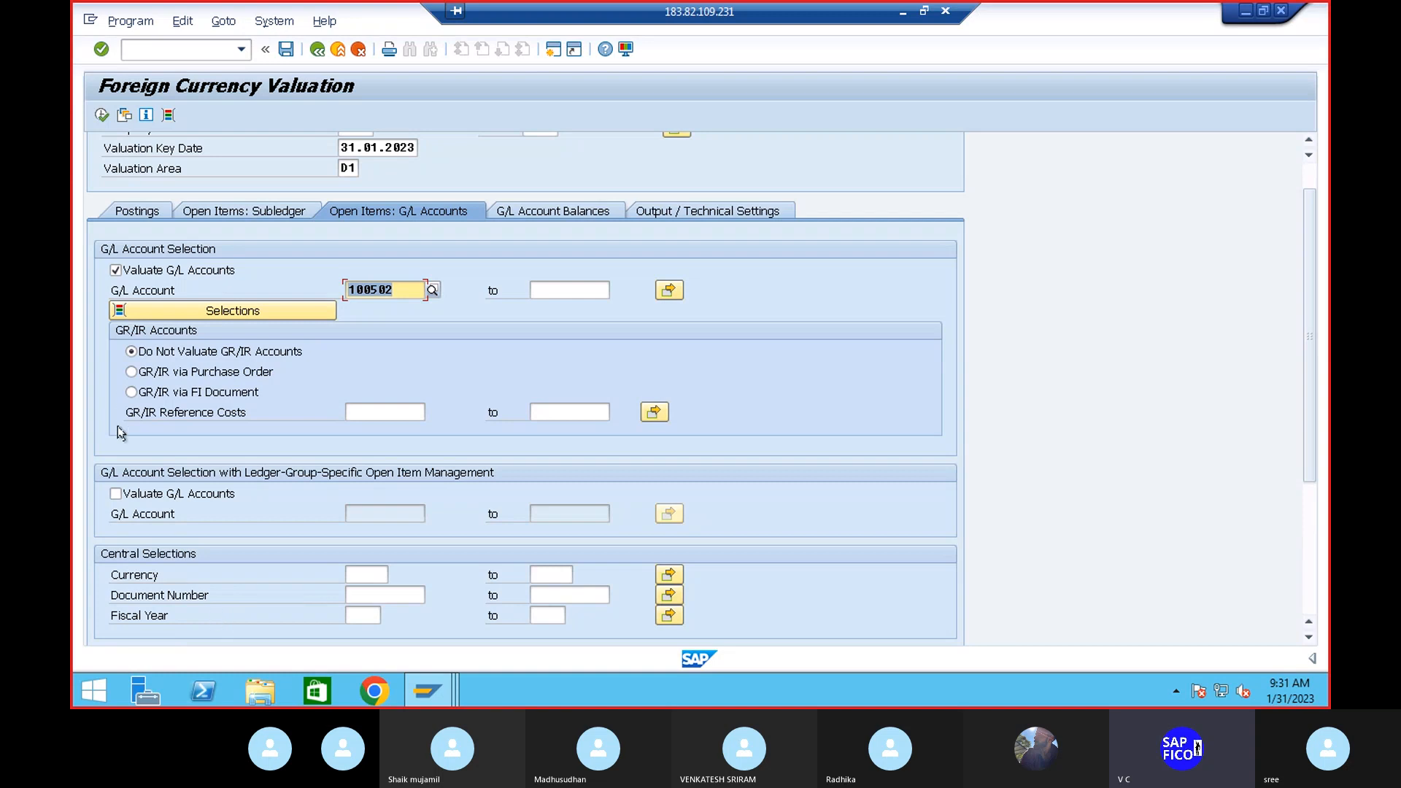
pyautogui.click(115, 495)
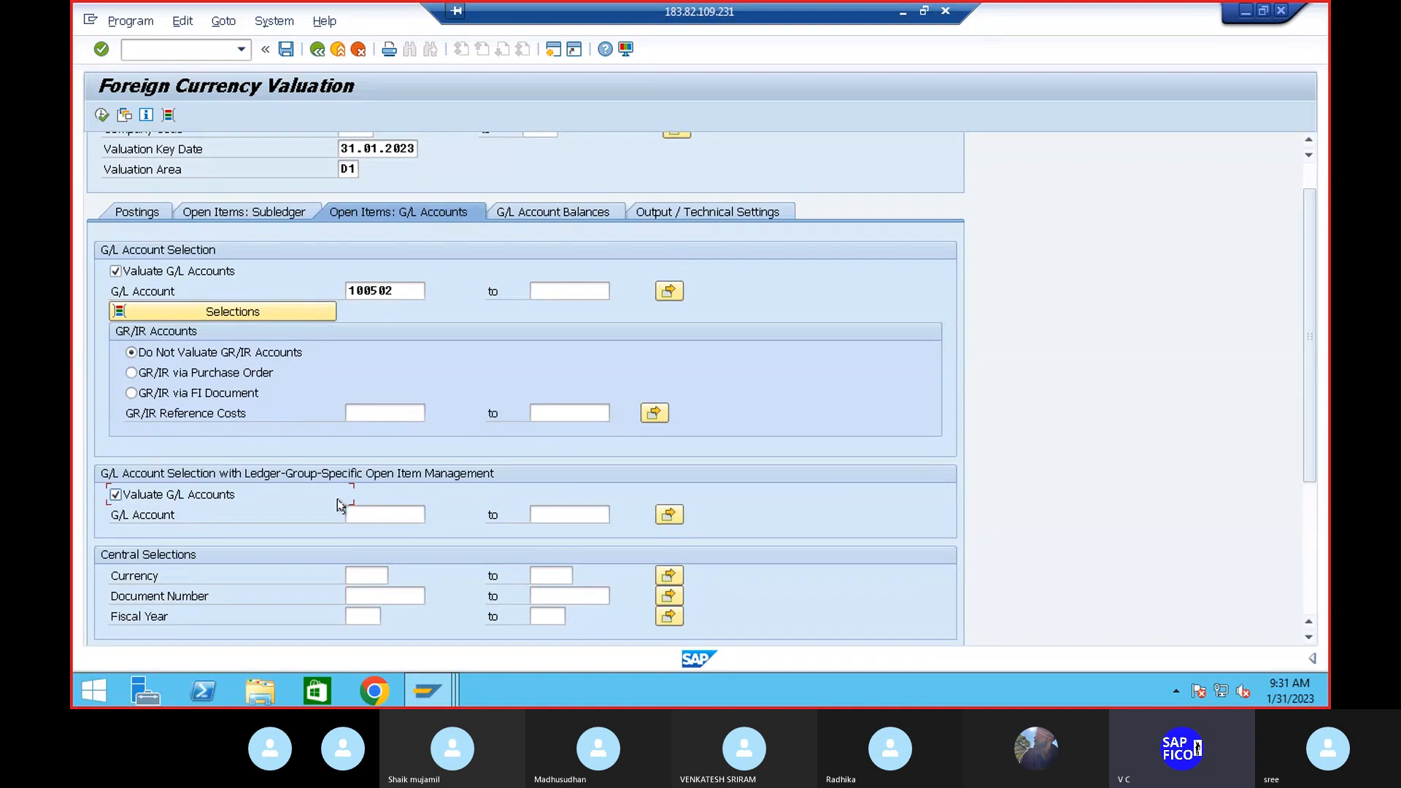
pyautogui.click(379, 516)
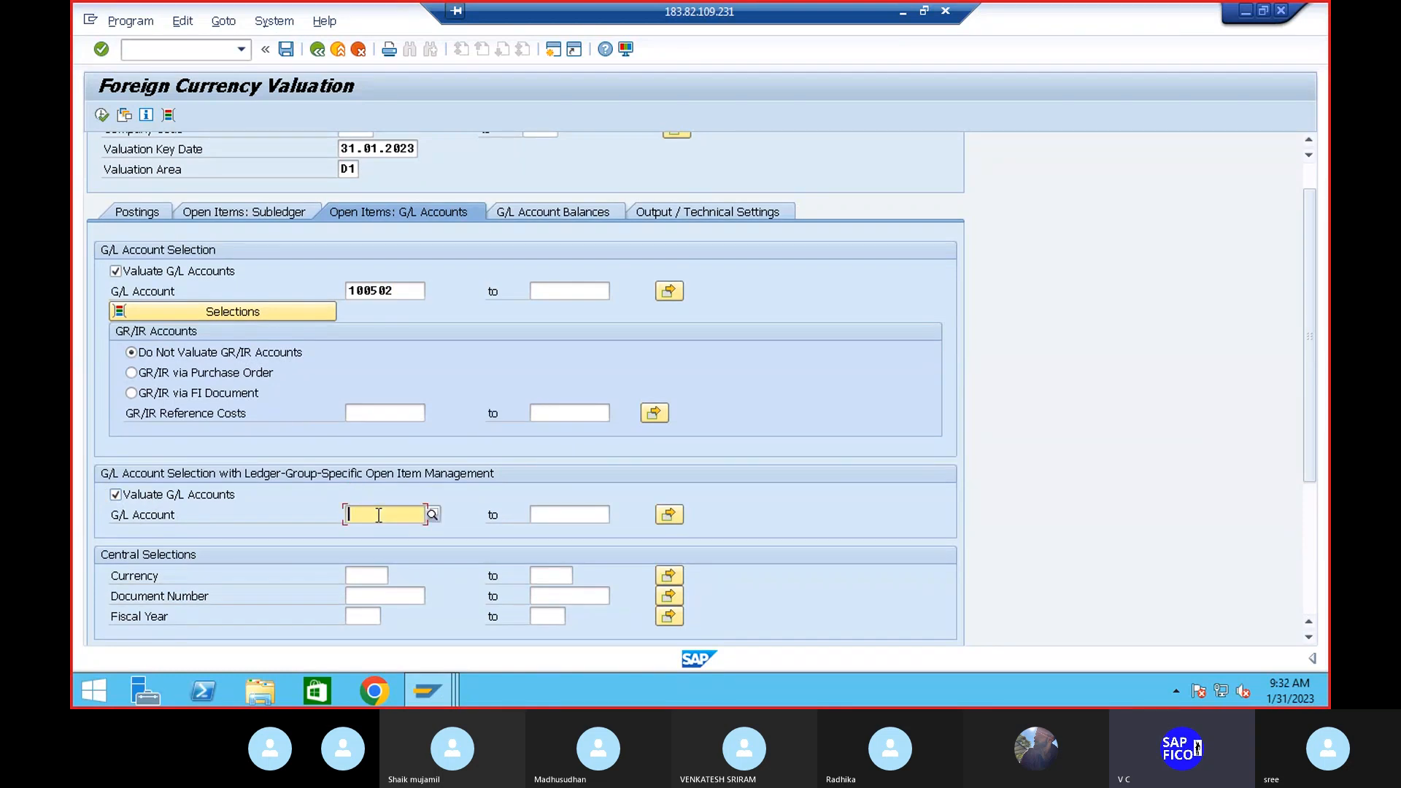
pyautogui.click(432, 516)
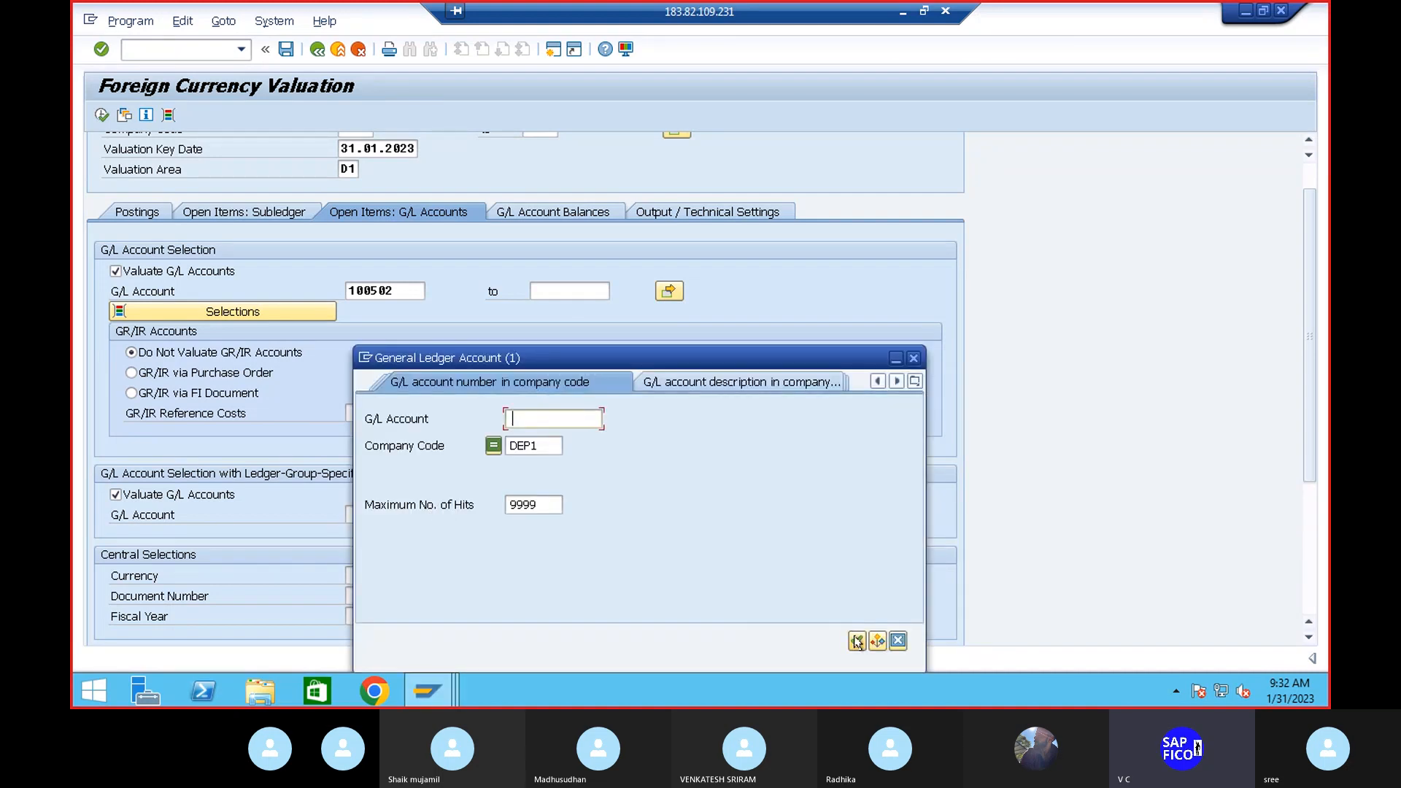
pyautogui.click(857, 642)
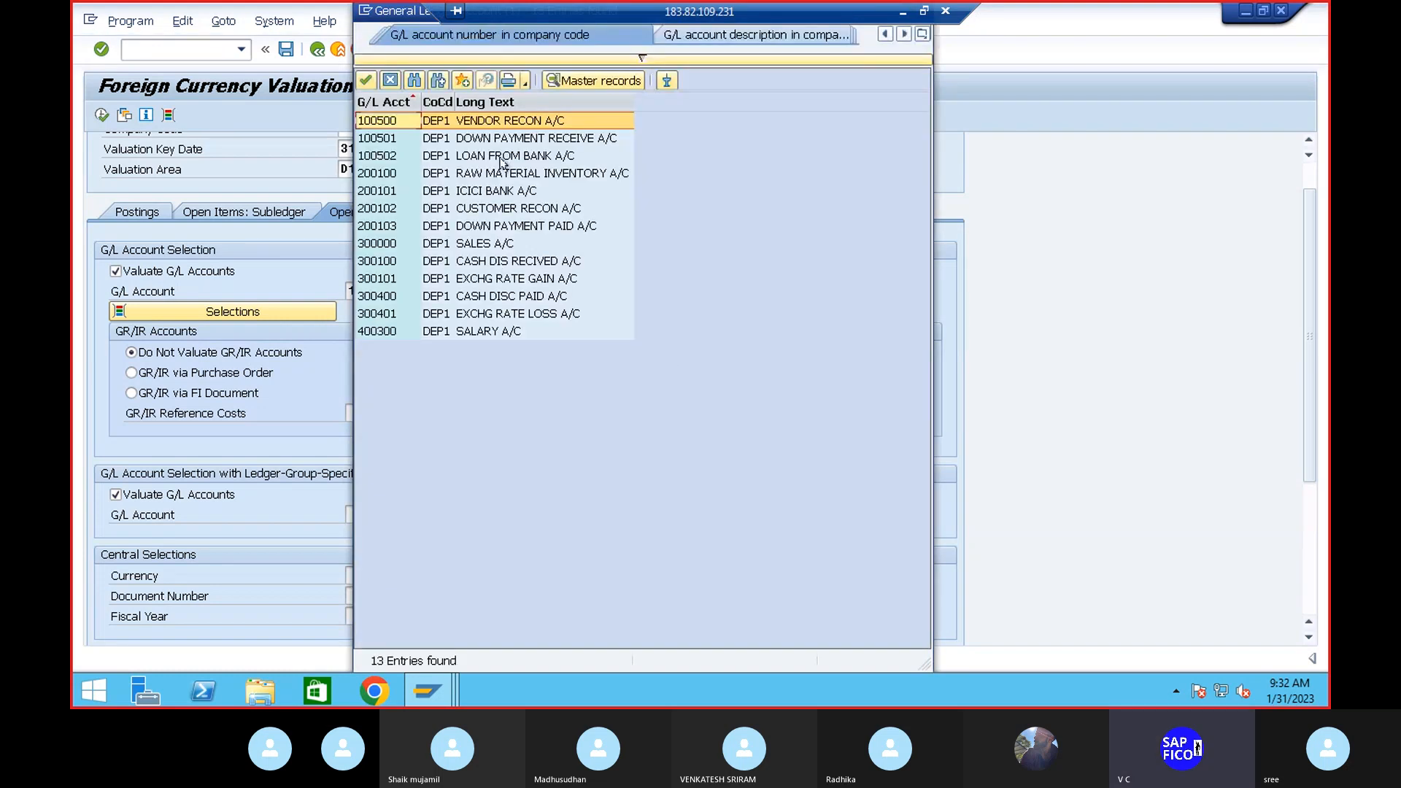
pyautogui.doubleClick(501, 162)
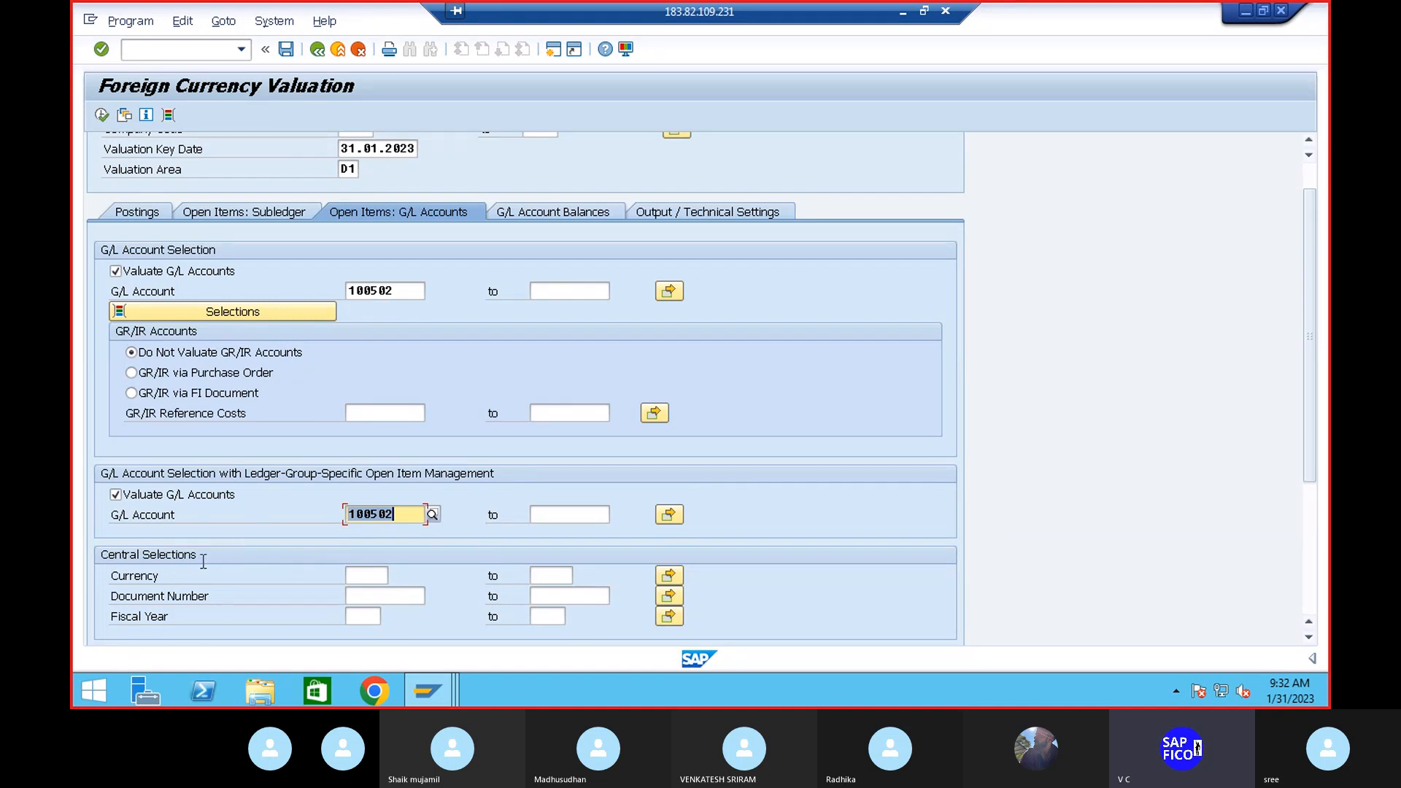
# Enable valuation of G/L account balances and select the LOAN FROM BANK A/C account for it
pyautogui.scroll(-3, 165, 547)
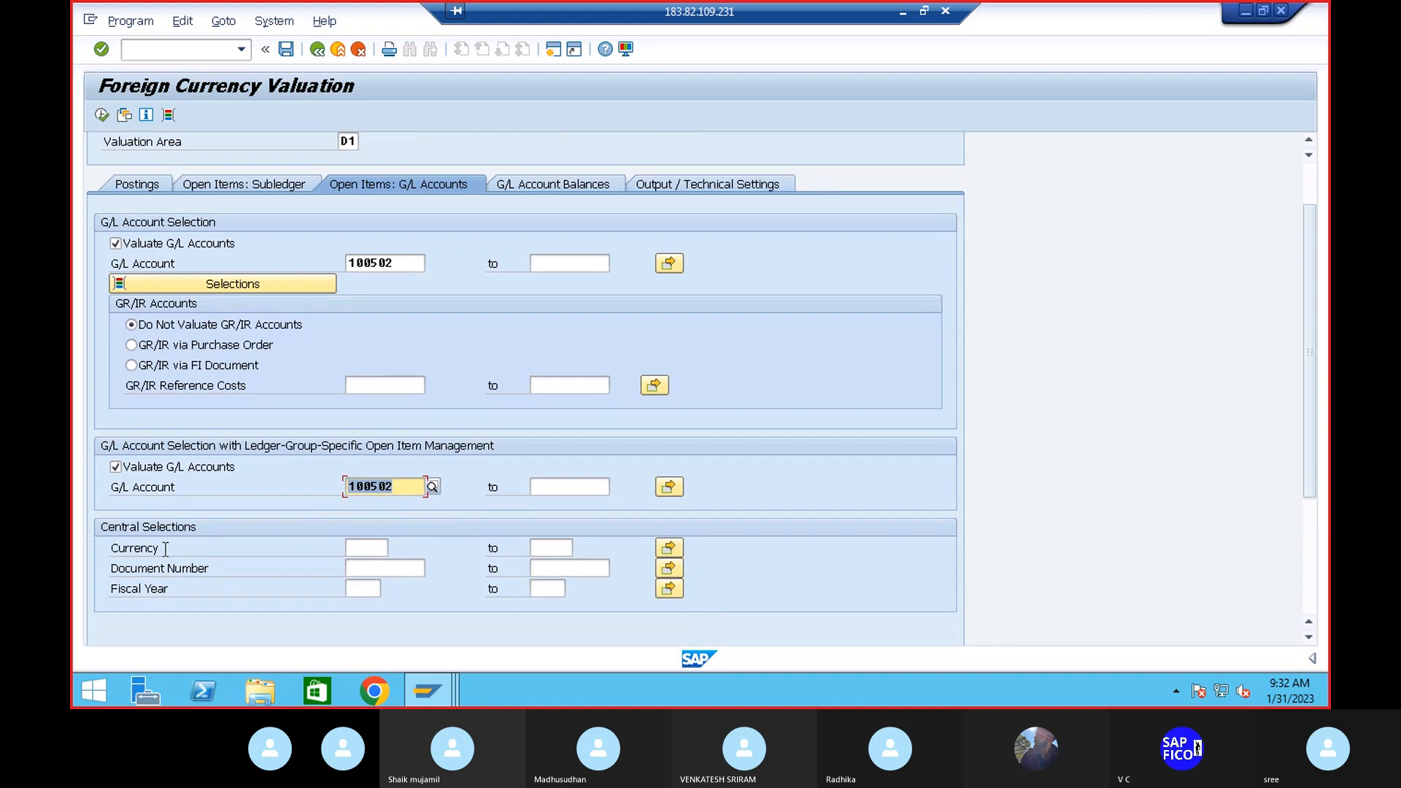
pyautogui.click(543, 172)
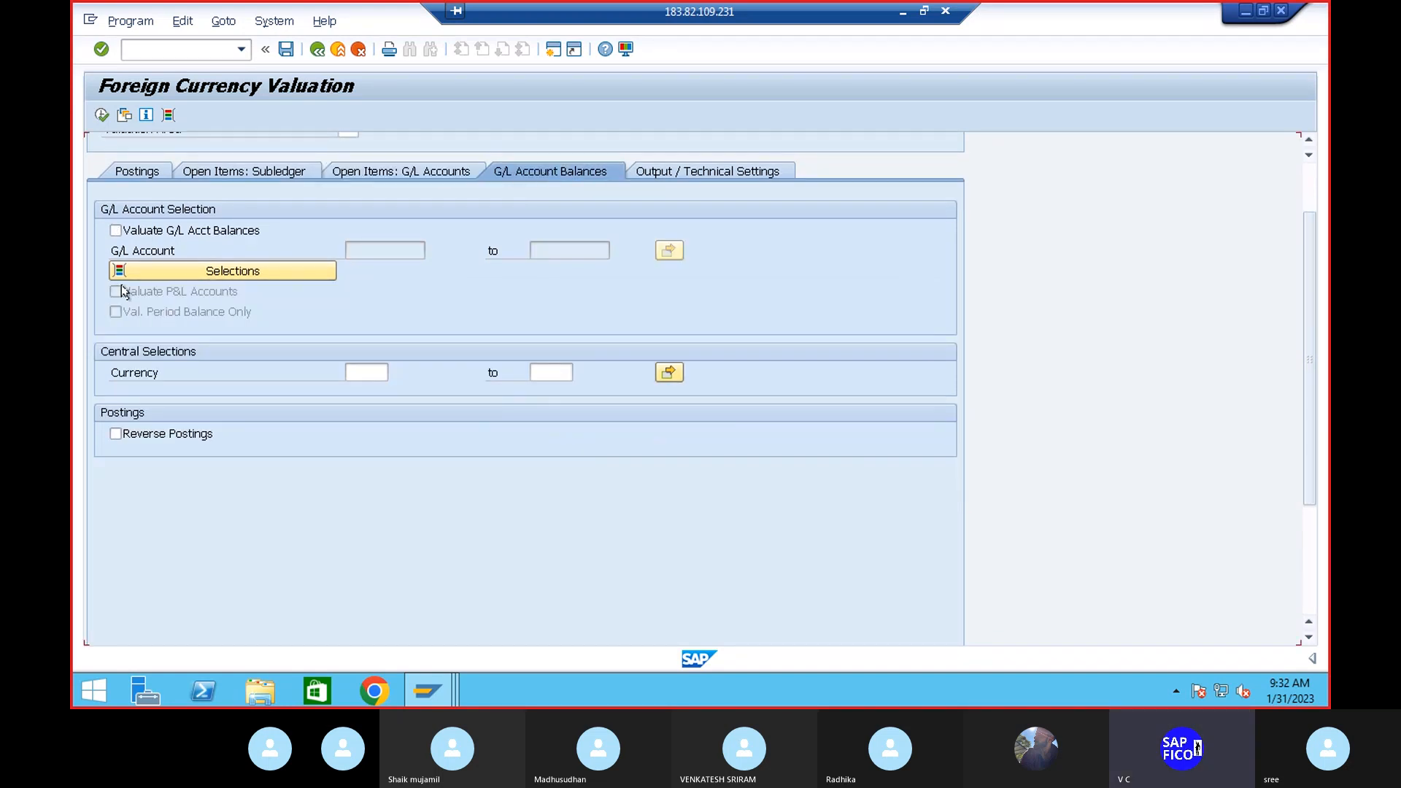
pyautogui.click(115, 230)
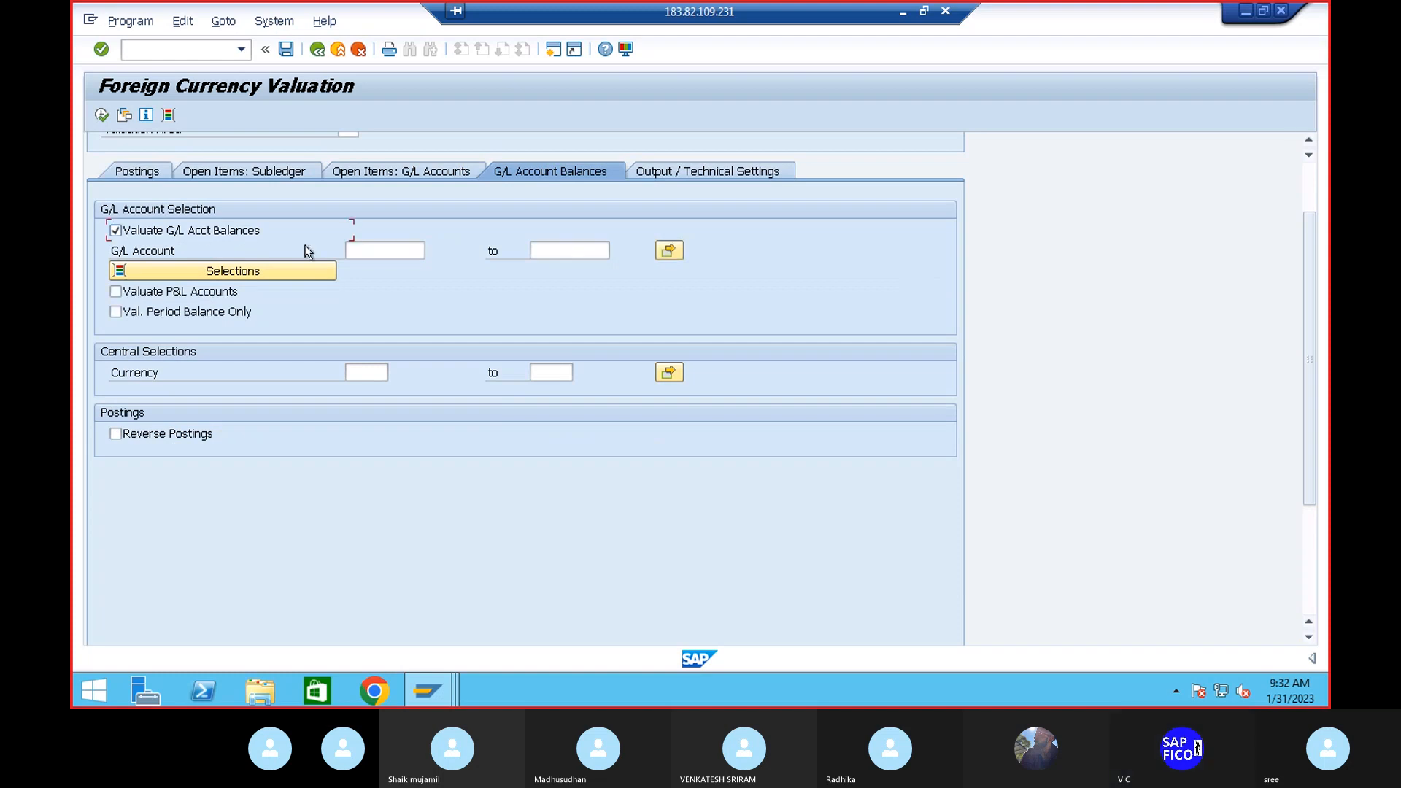
pyautogui.click(392, 251)
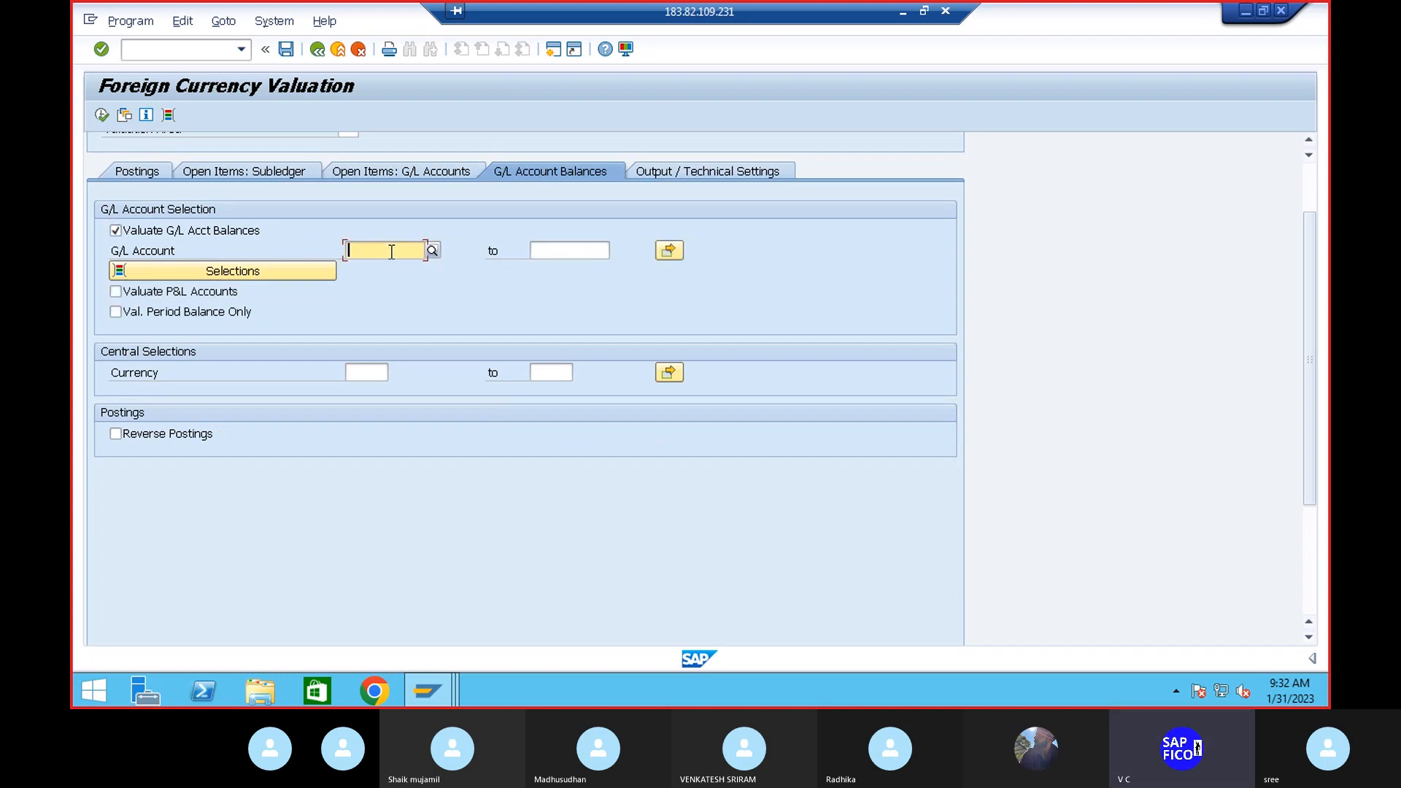
pyautogui.click(432, 252)
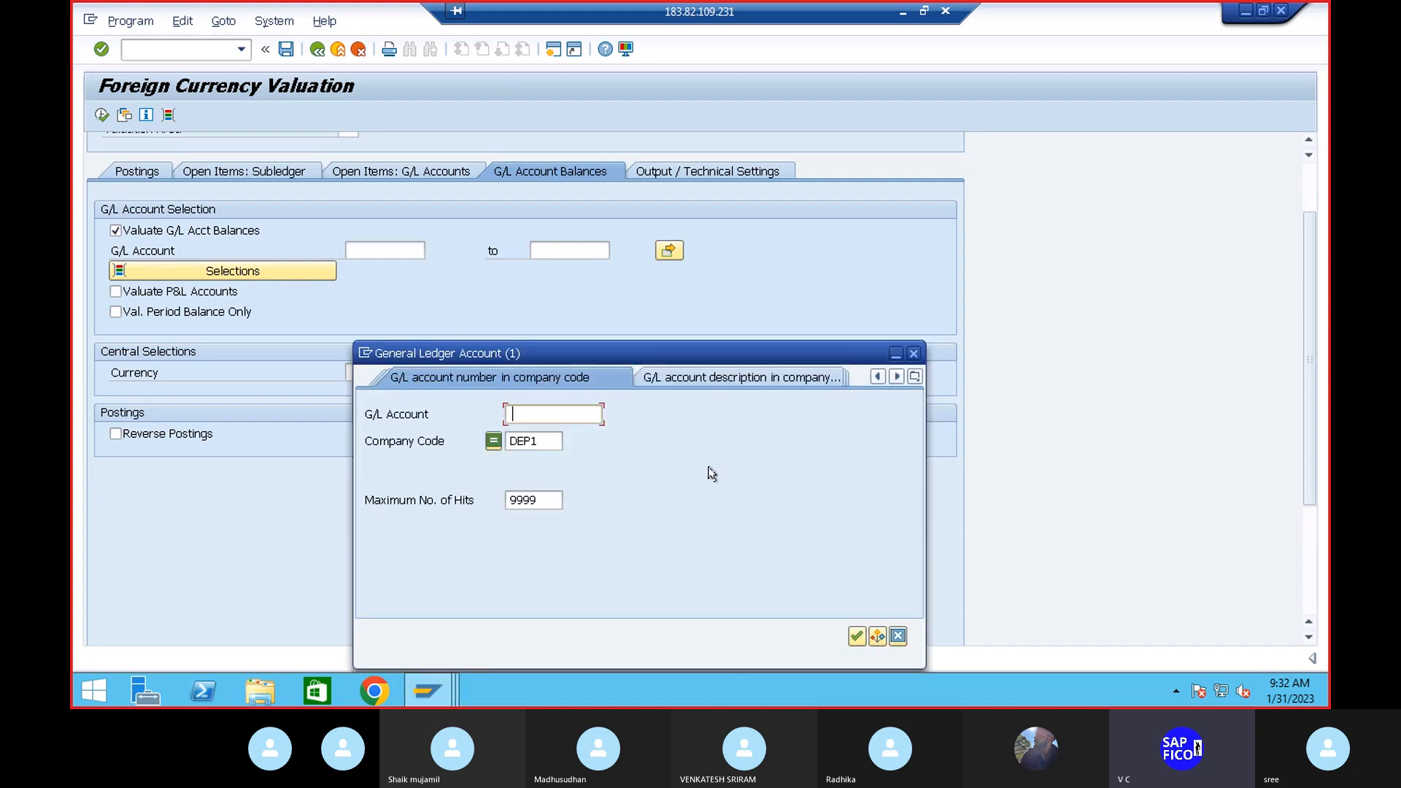
pyautogui.click(857, 637)
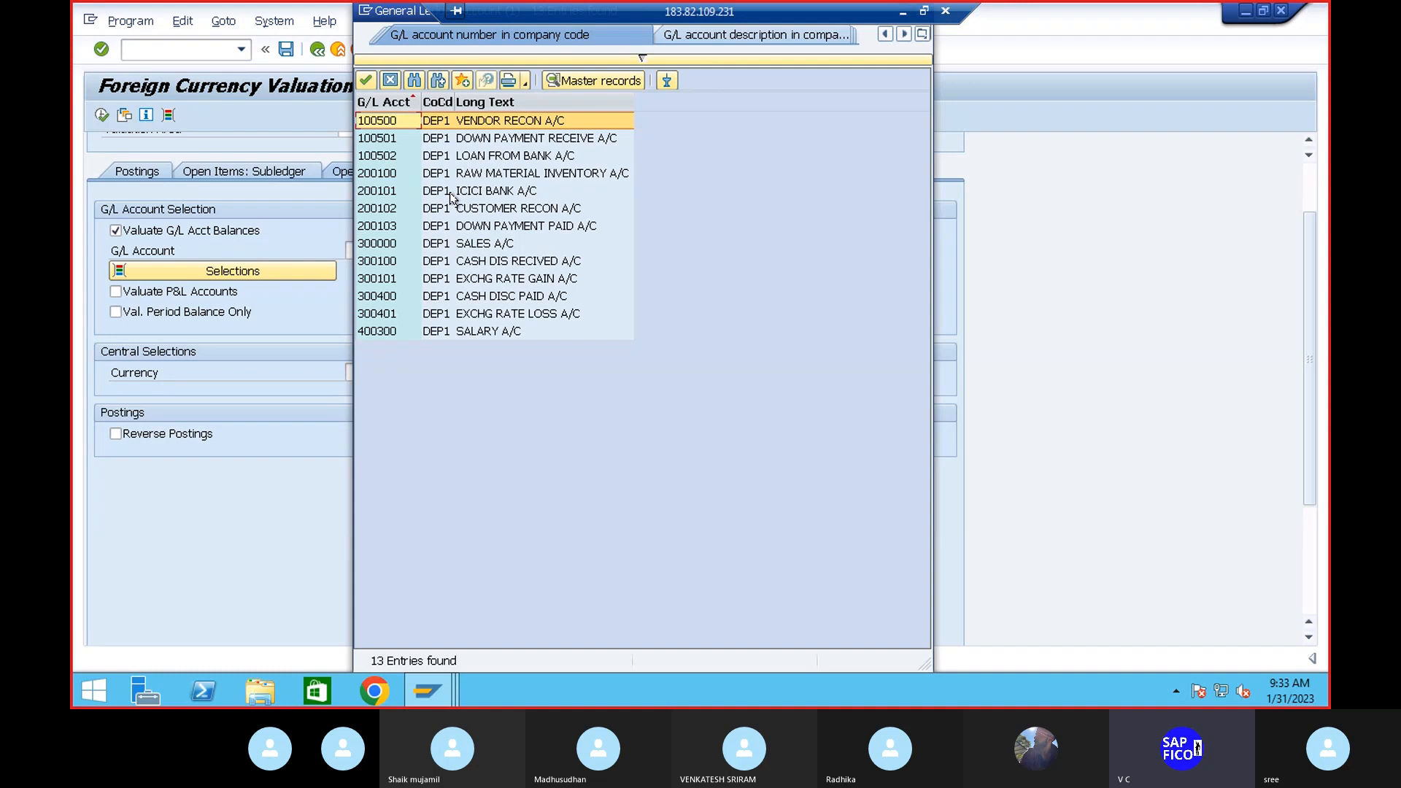
pyautogui.doubleClick(464, 155)
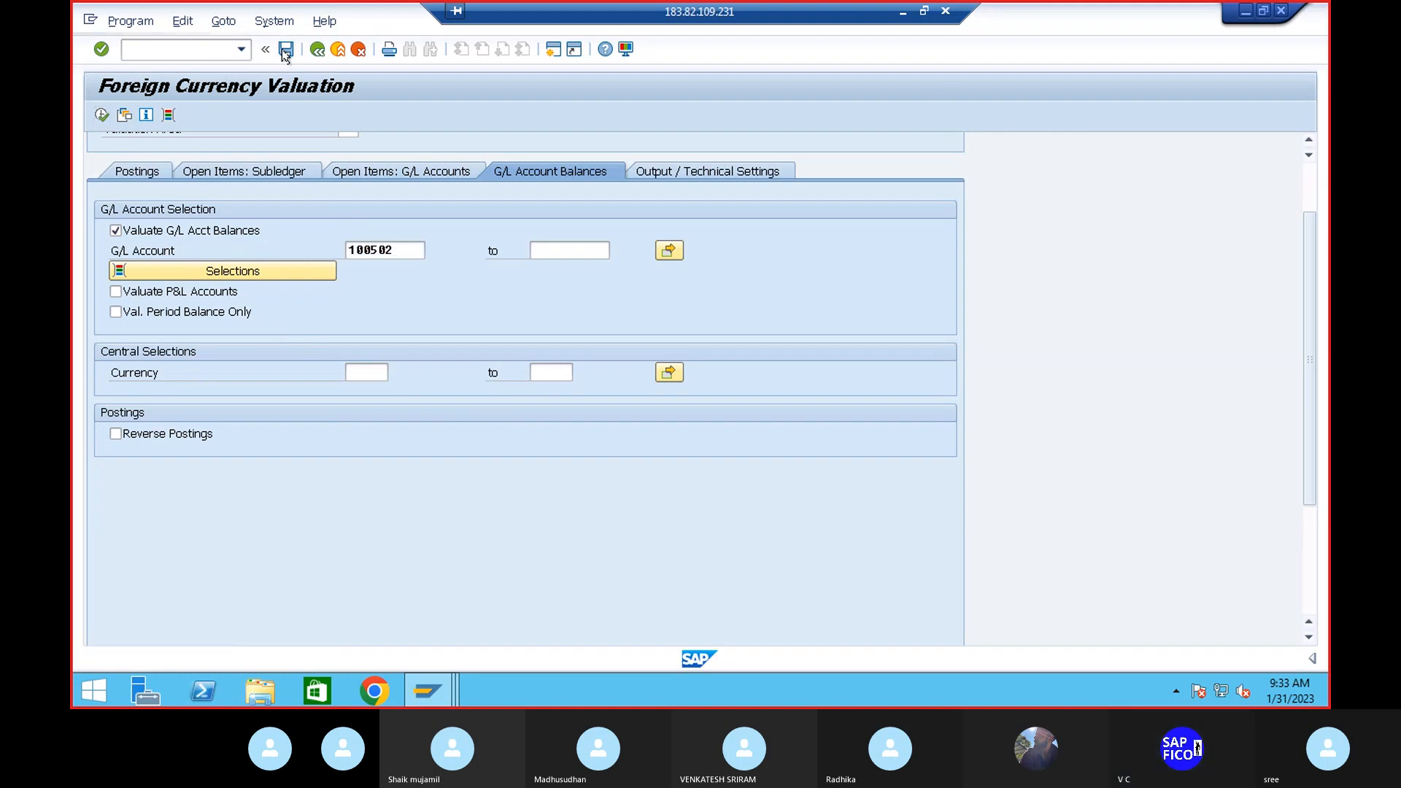
# Start saving the valuation selections as a variant and name it DEP1_FROEIGN
pyautogui.click(286, 51)
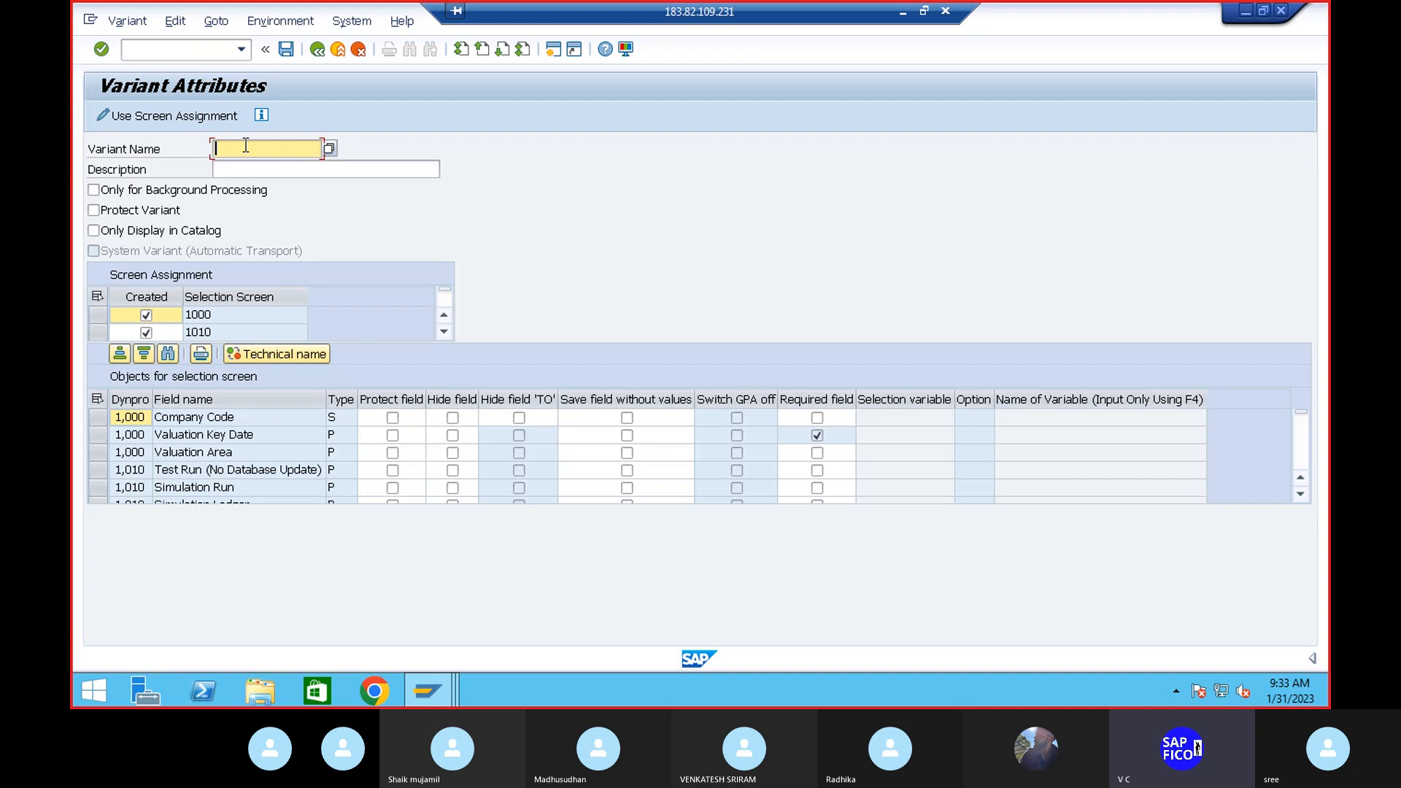
pyautogui.write('DEP1_FROEIGN')
pyautogui.click(234, 170)
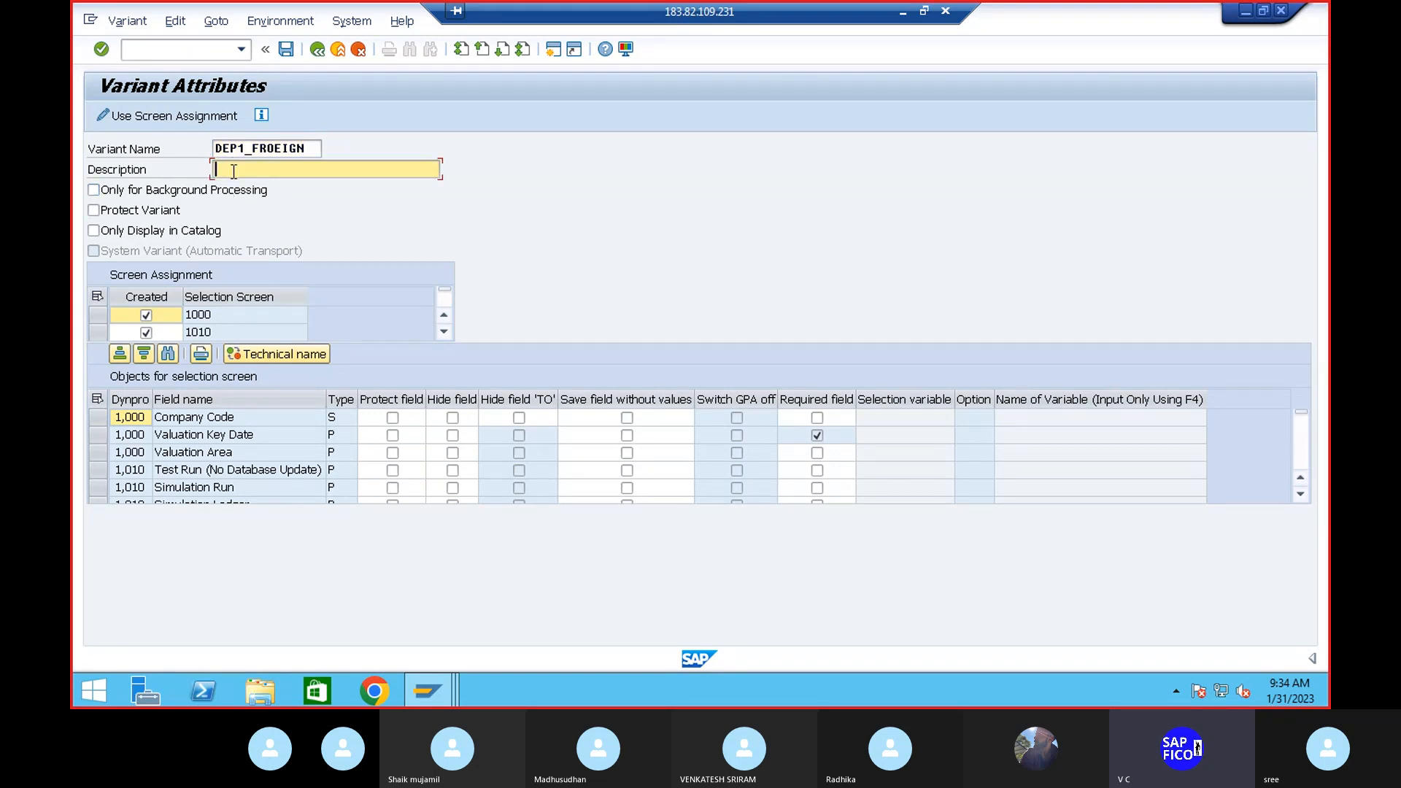
pyautogui.write('DEP')
pyautogui.write('1_')
pyautogui.write('FOREIG')
pyautogui.write('N')
pyautogui.press('BackSpace')
pyautogui.press('BackSpace')
pyautogui.press('BackSpace')
pyautogui.press('BackSpace')
pyautogui.press('BackSpace')
pyautogui.press('BackSpace')
pyautogui.press('BackSpace')
pyautogui.press('BackSpace')
pyautogui.press('BackSpace')
pyautogui.press('BackSpace')
pyautogui.press('BackSpace')
pyautogui.press('BackSpace')
# Copy the variant name DEP1_FROEIGN into its description and save the variant
pyautogui.click(307, 149)
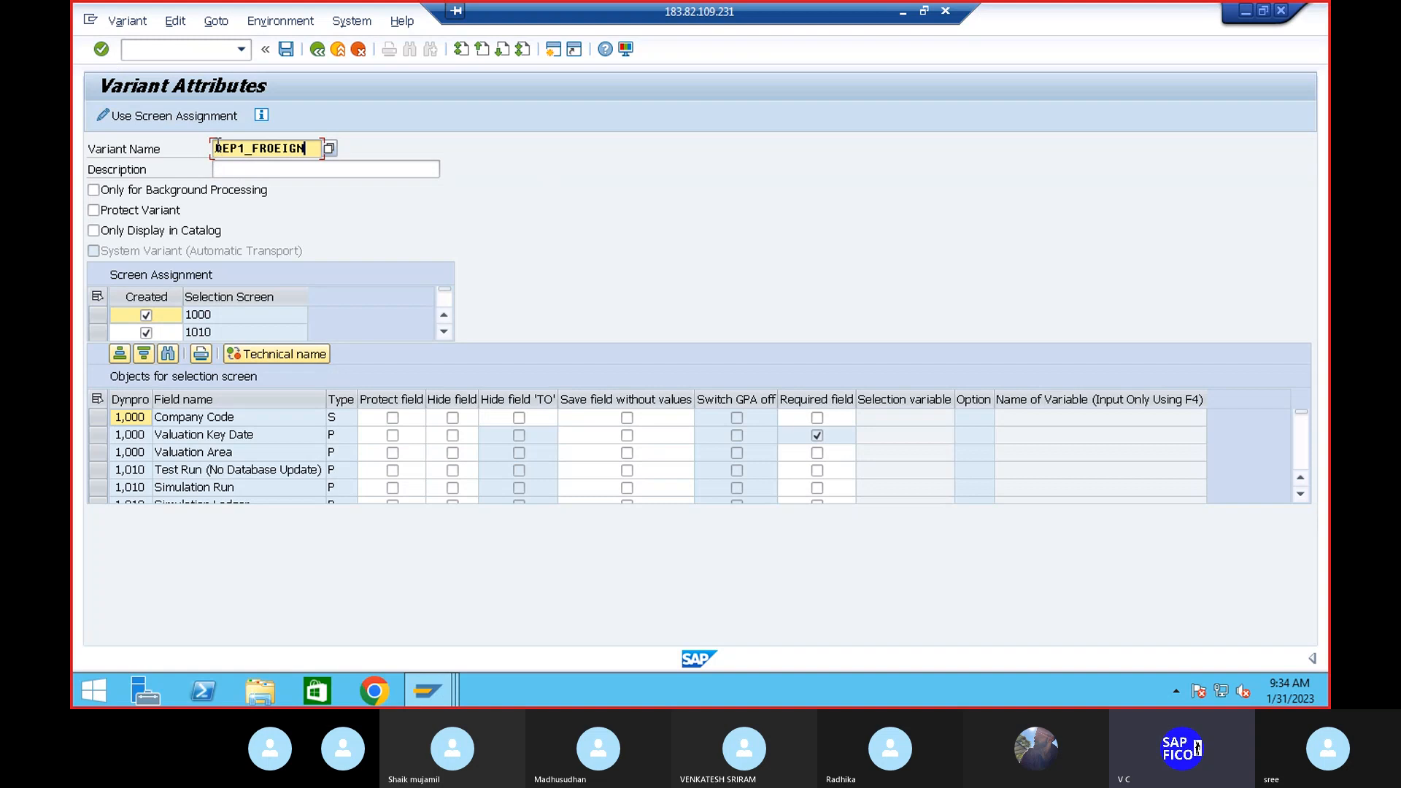
pyautogui.moveTo(217, 149); pyautogui.dragTo(308, 148)
pyautogui.hotkey('ctrl', 'c')
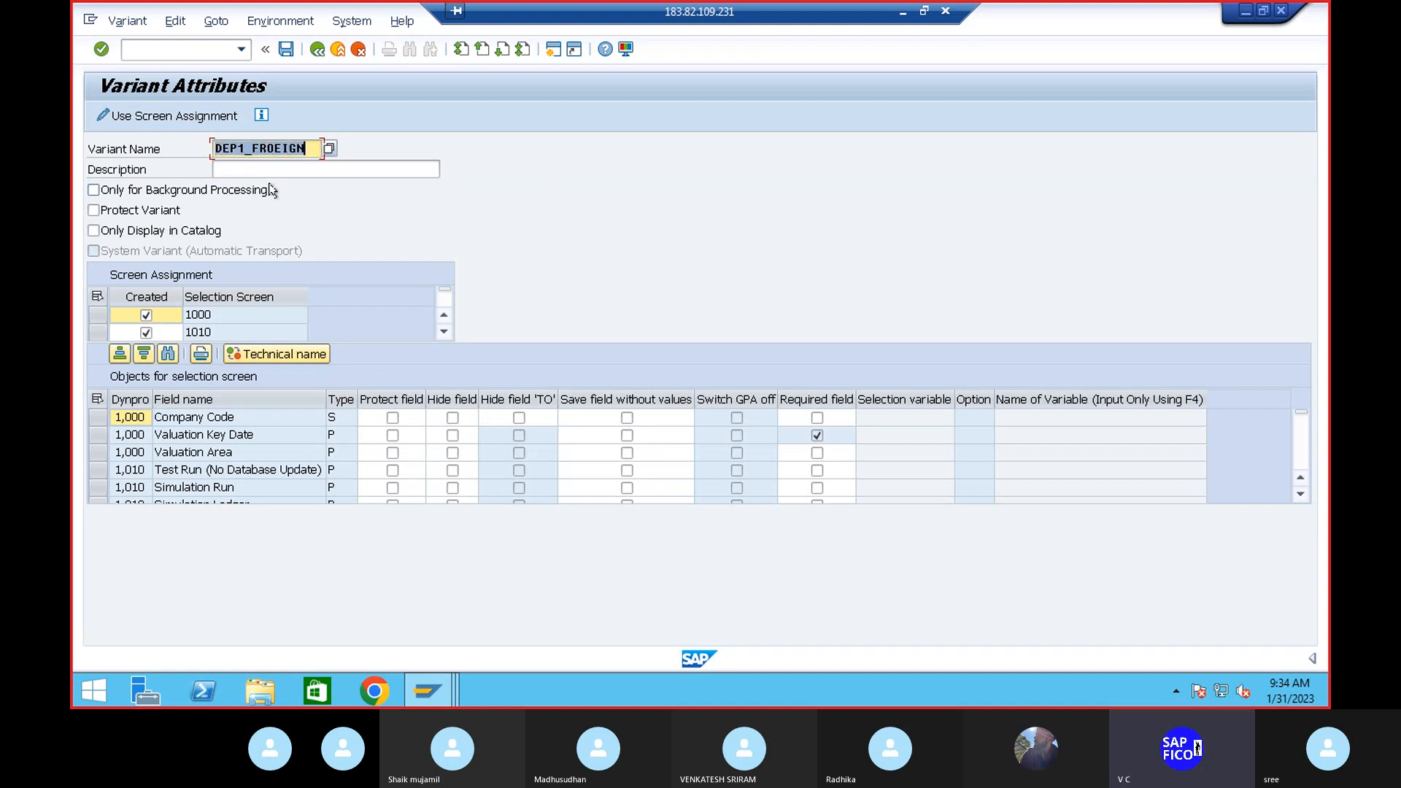
pyautogui.click(240, 170)
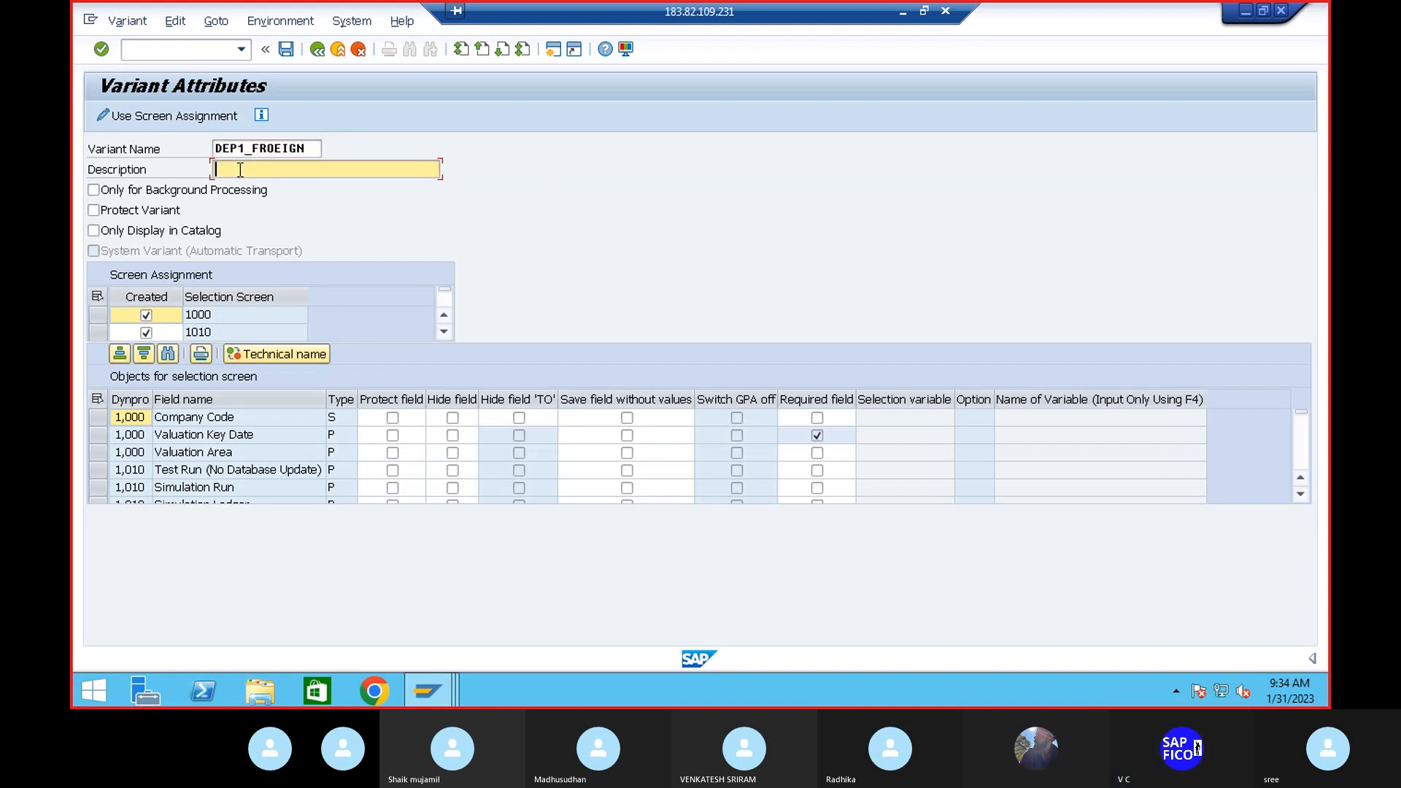
pyautogui.hotkey('ctrl', 'v')
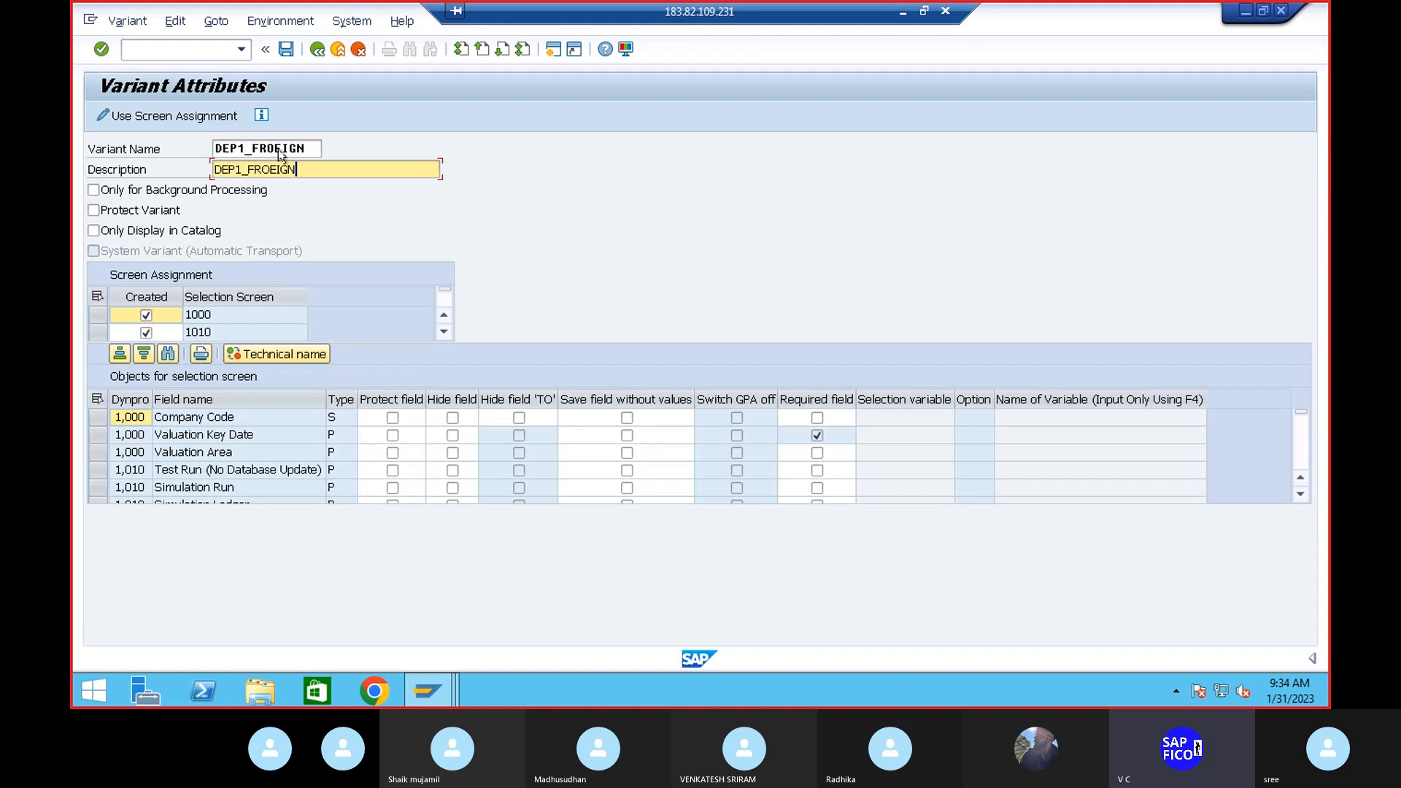
pyautogui.click(285, 50)
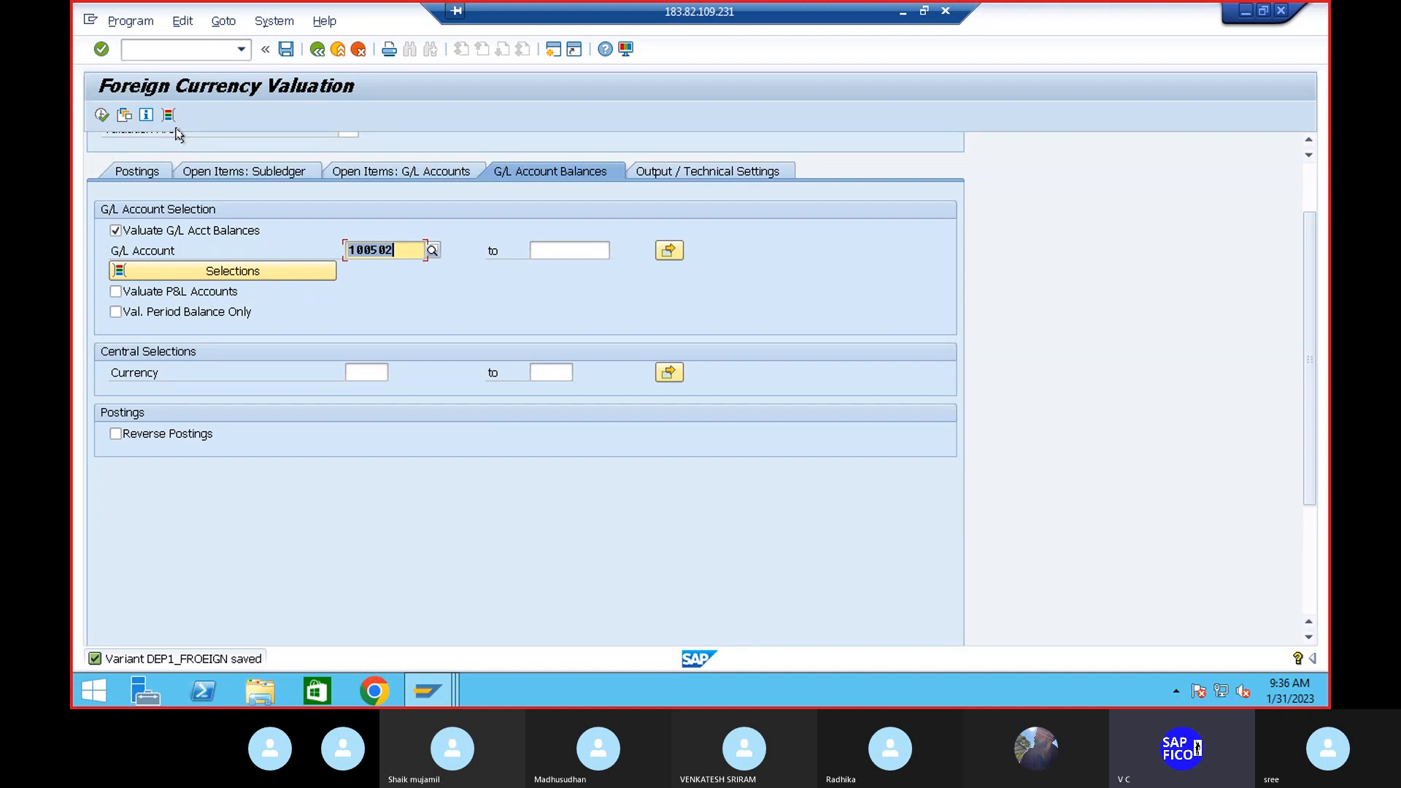
# Execute the foreign currency valuation test run with the entered selections
pyautogui.click(102, 115)
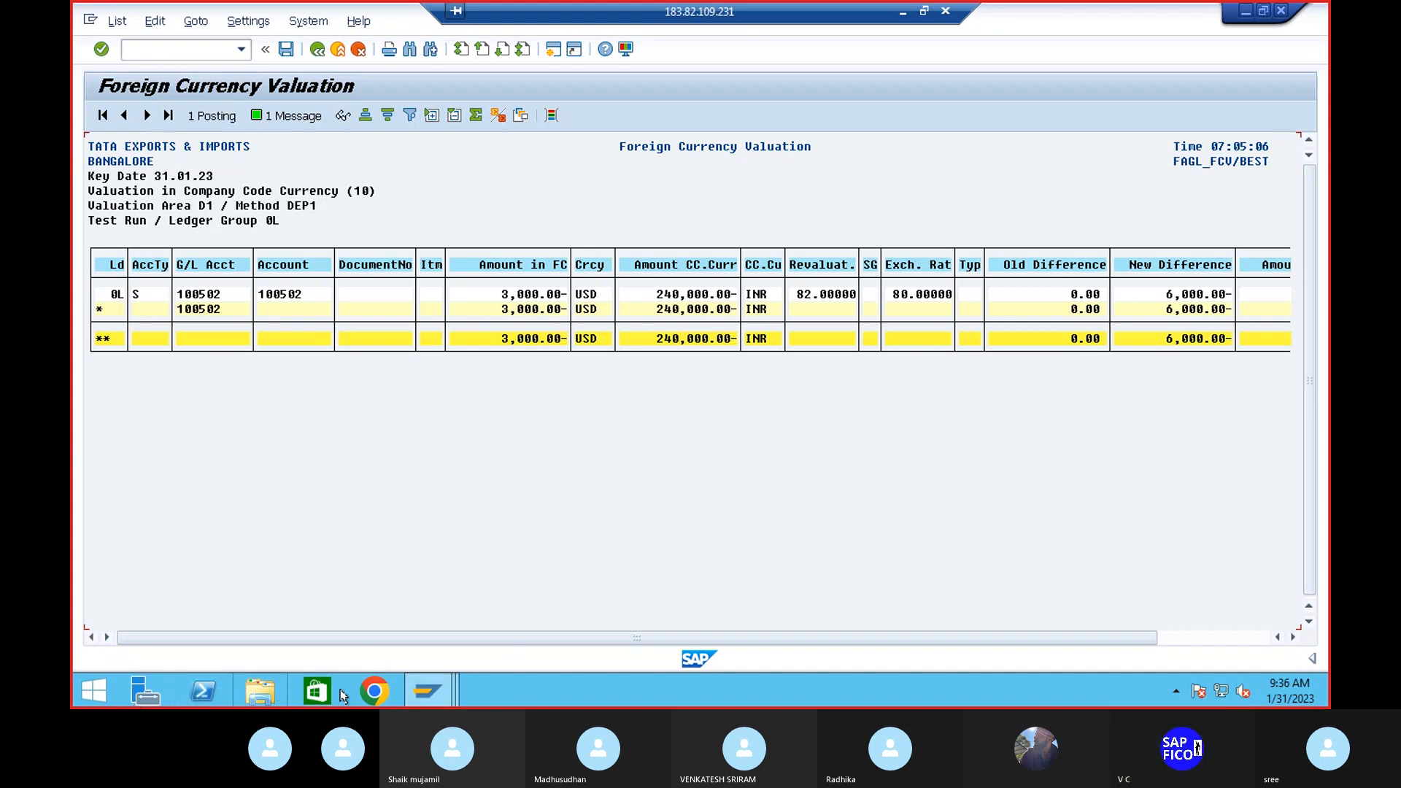
# Leave the remote session for the Skype call and unmute the microphone
pyautogui.click(903, 12)
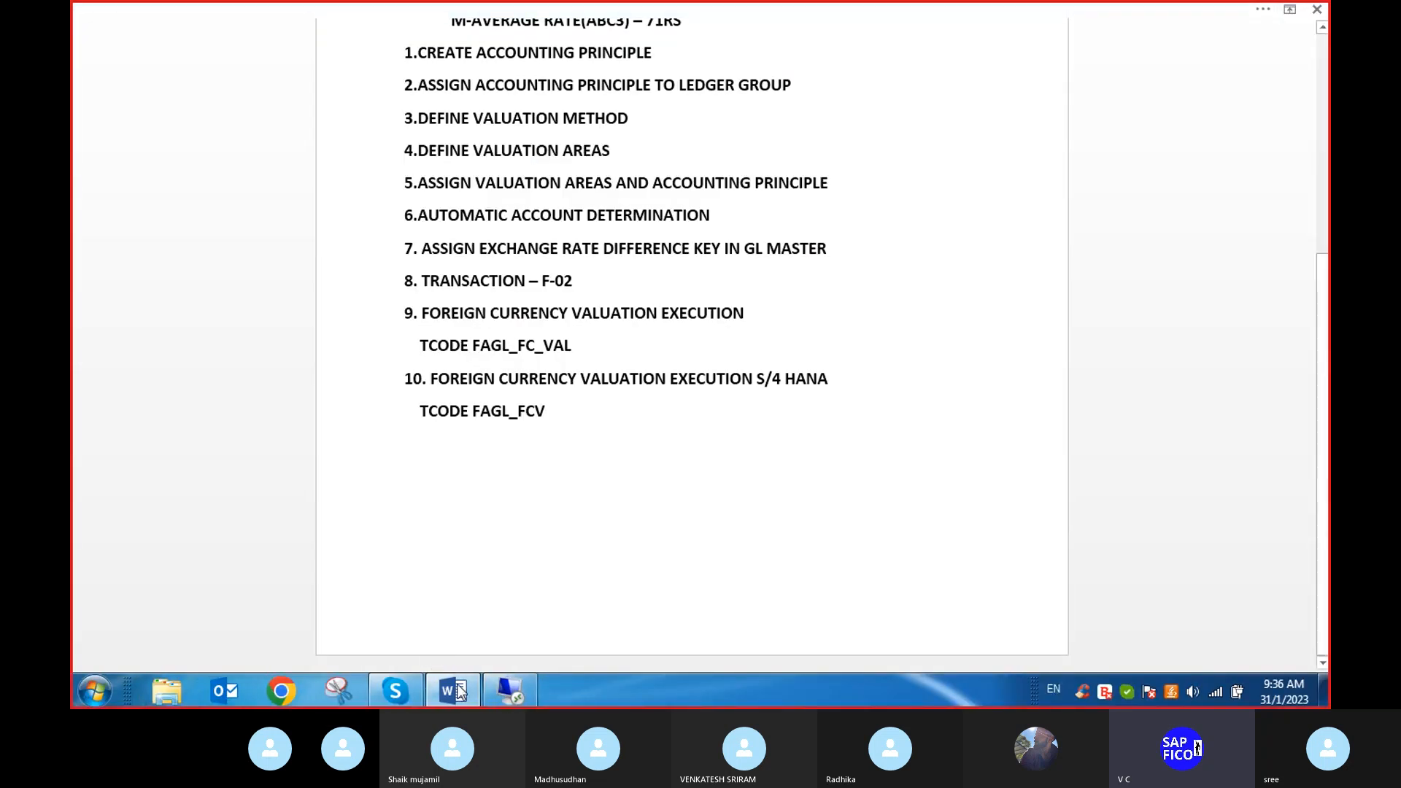
pyautogui.click(407, 701)
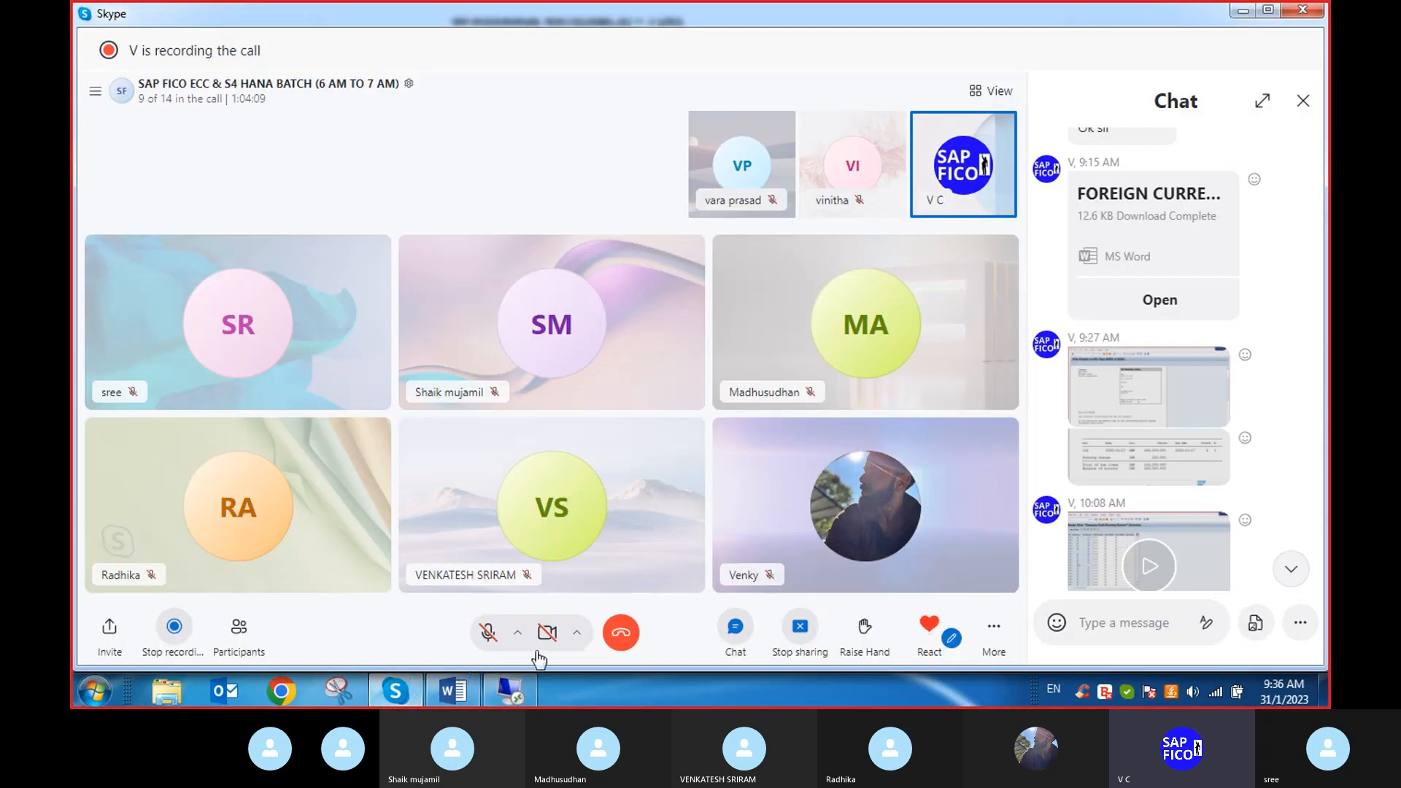
pyautogui.click(489, 634)
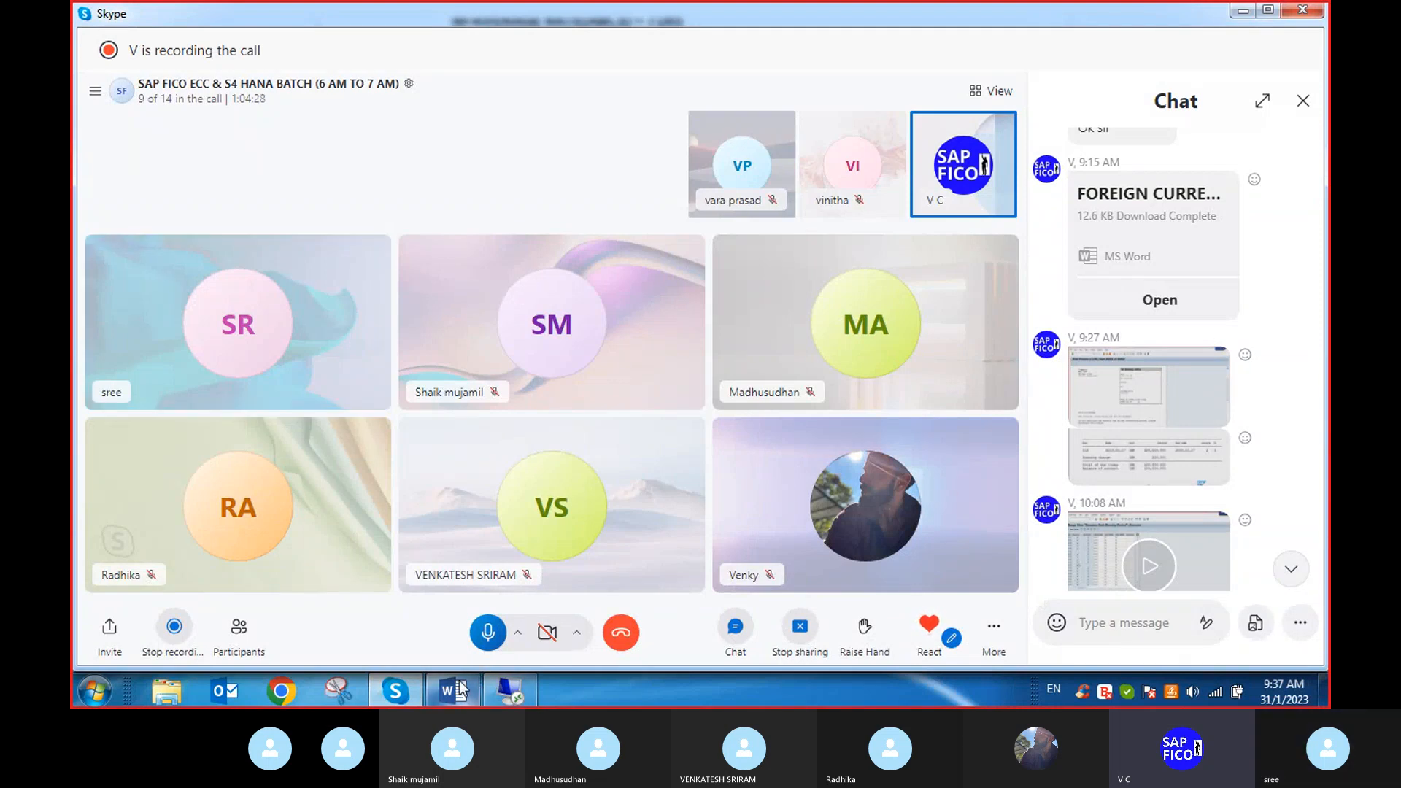
# Open Calculator and multiply 3000 by the rate of 80
pyautogui.click(95, 691)
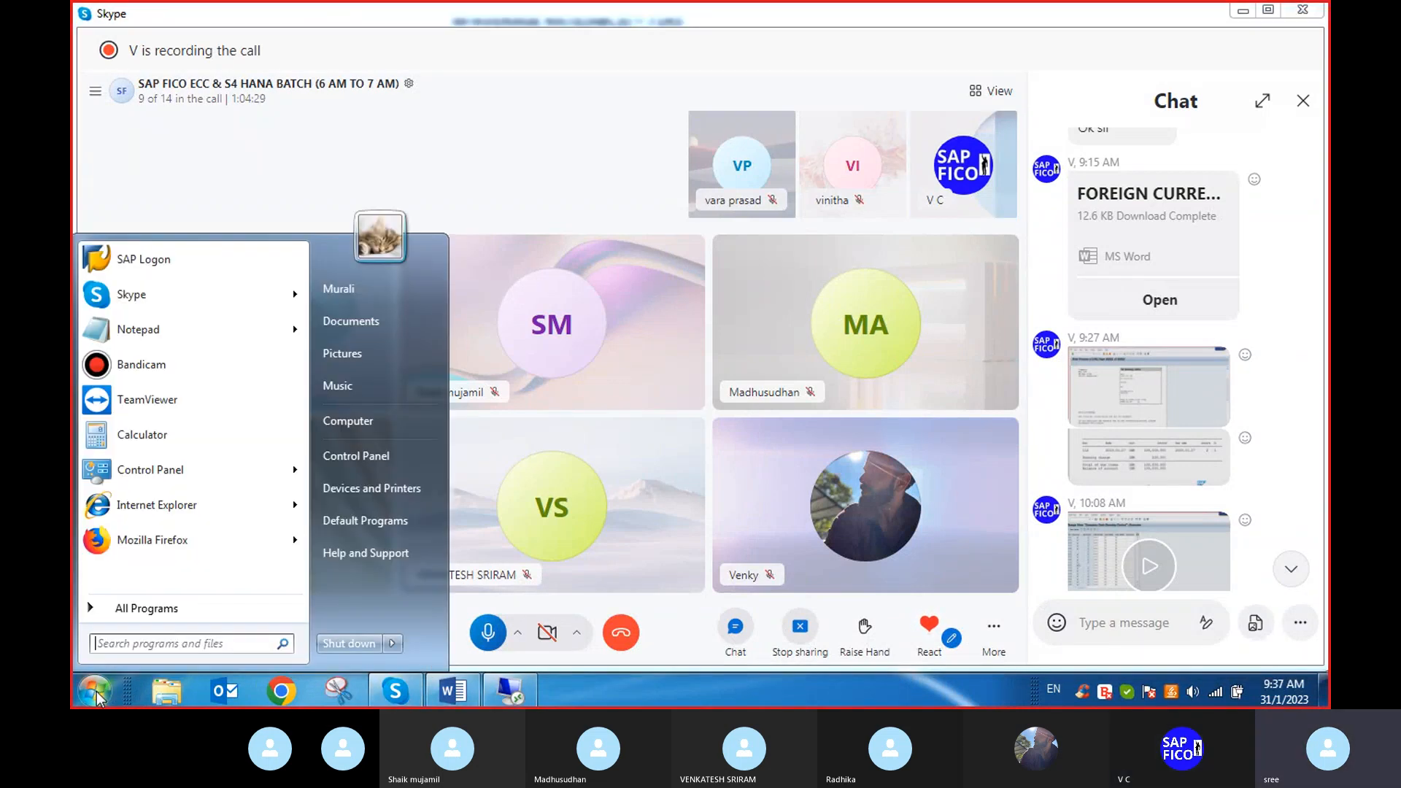
pyautogui.write('CAL')
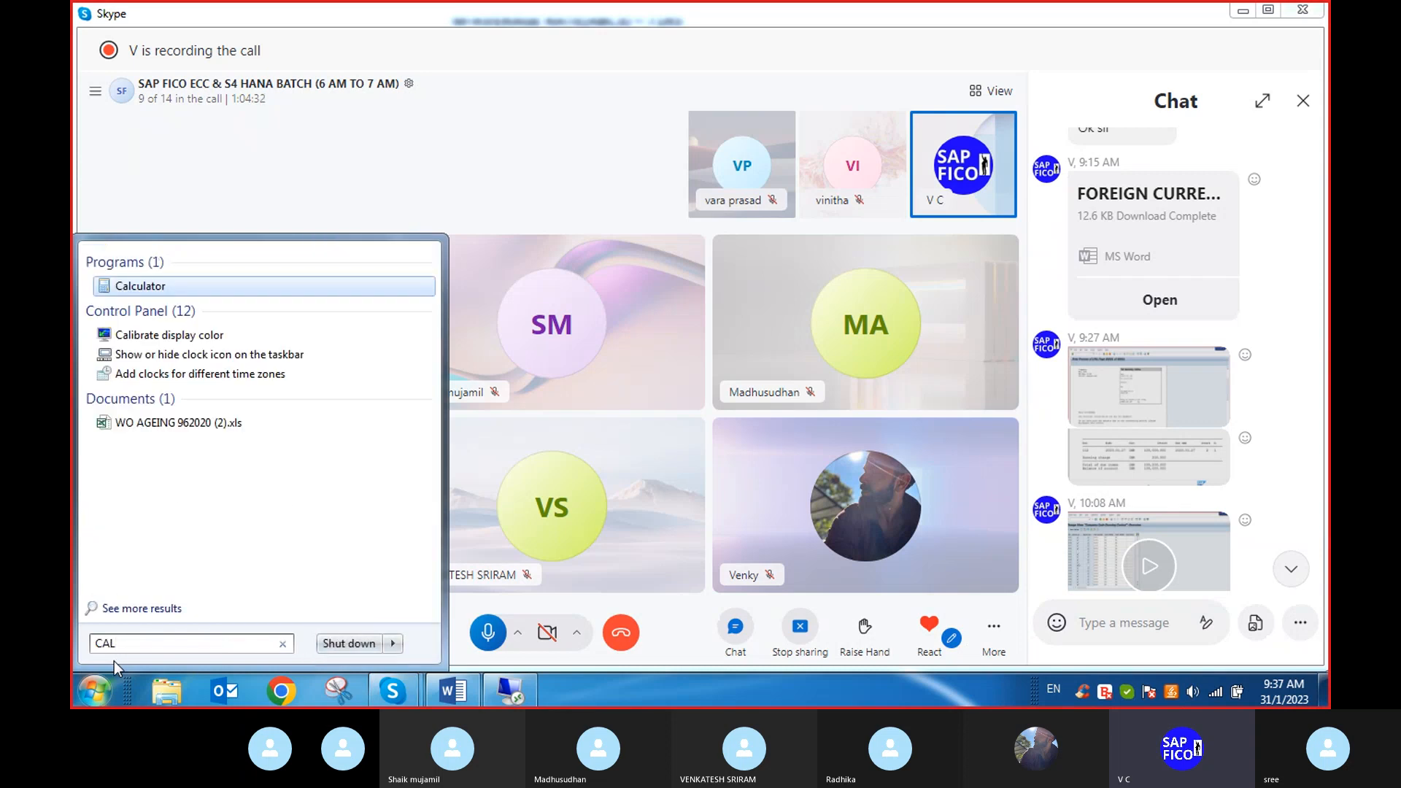
pyautogui.write('CU')
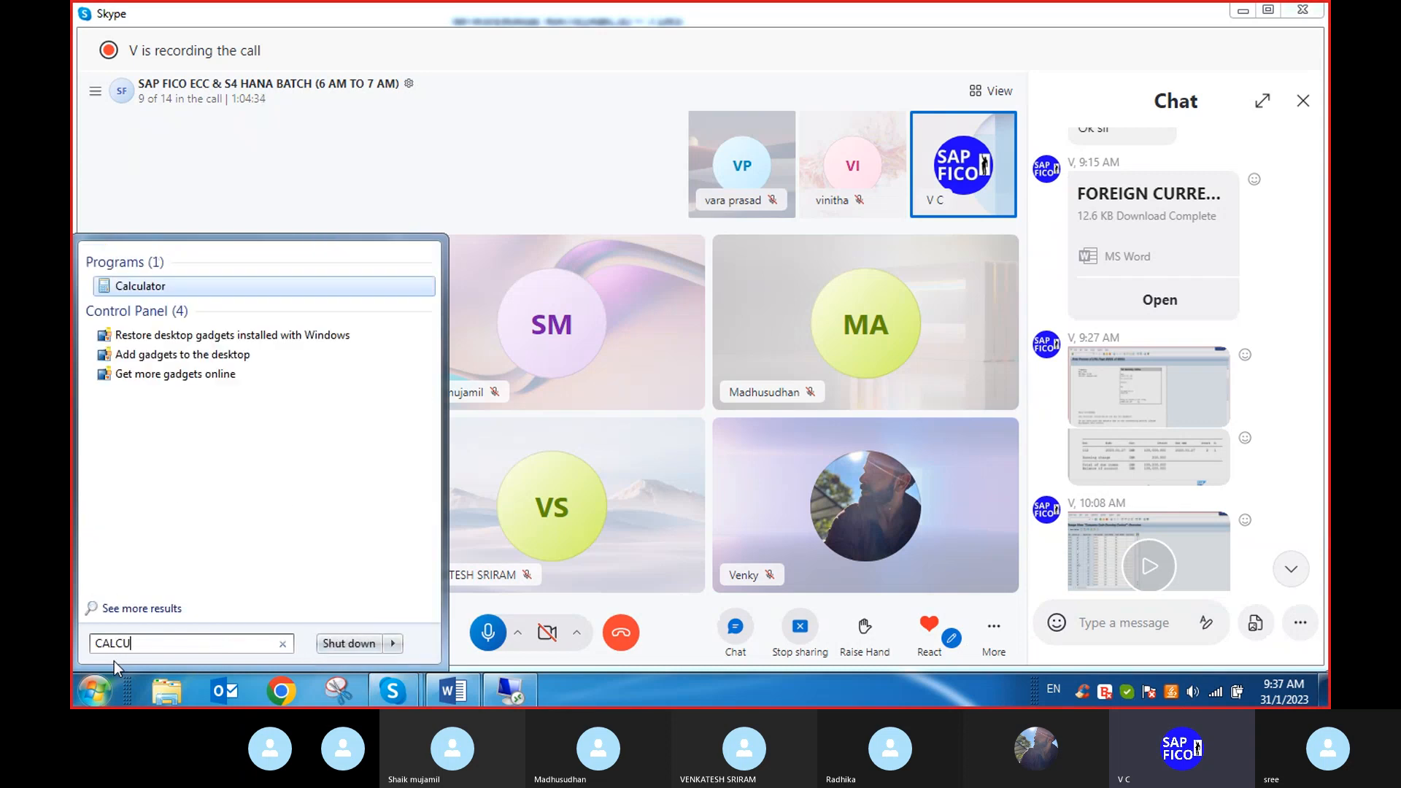
pyautogui.click(177, 289)
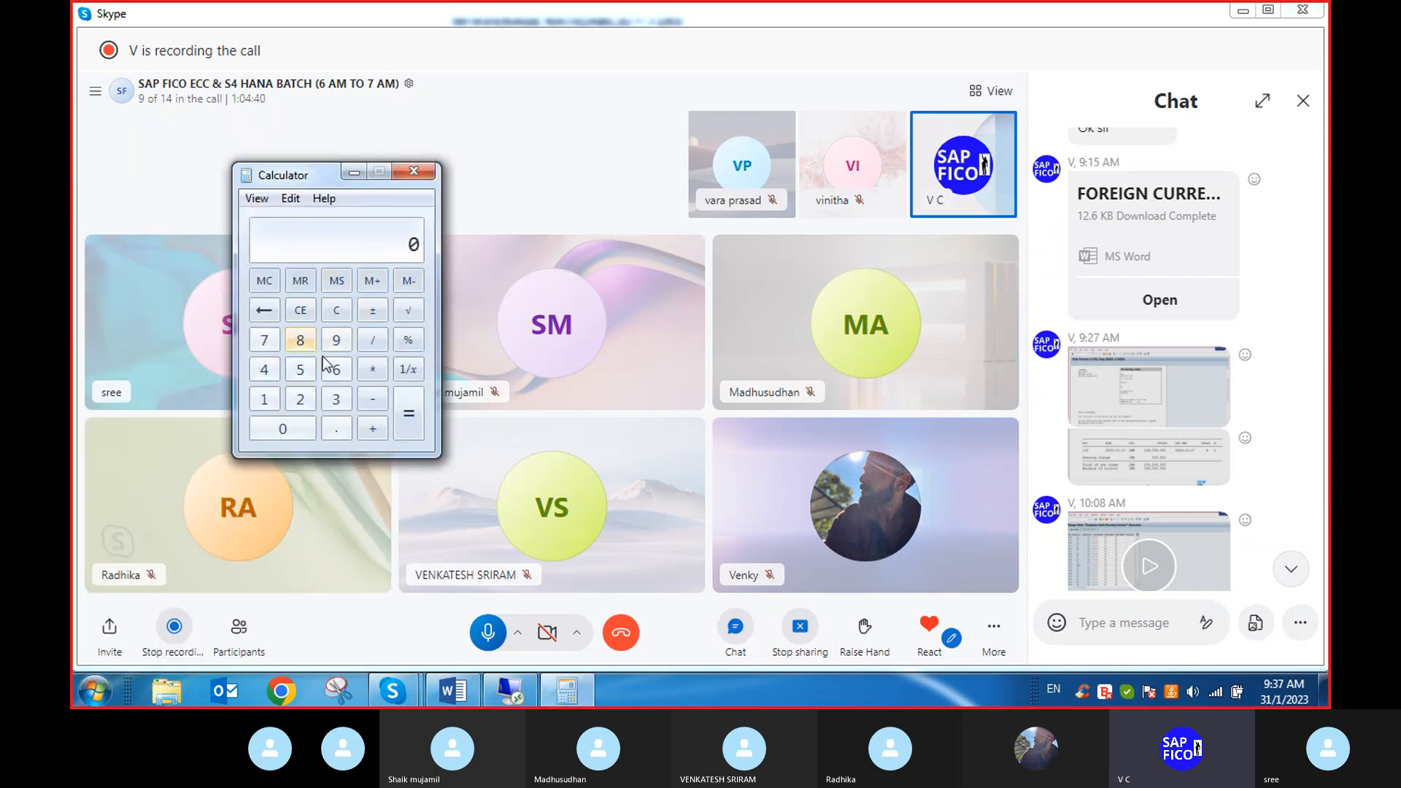
pyautogui.click(336, 399)
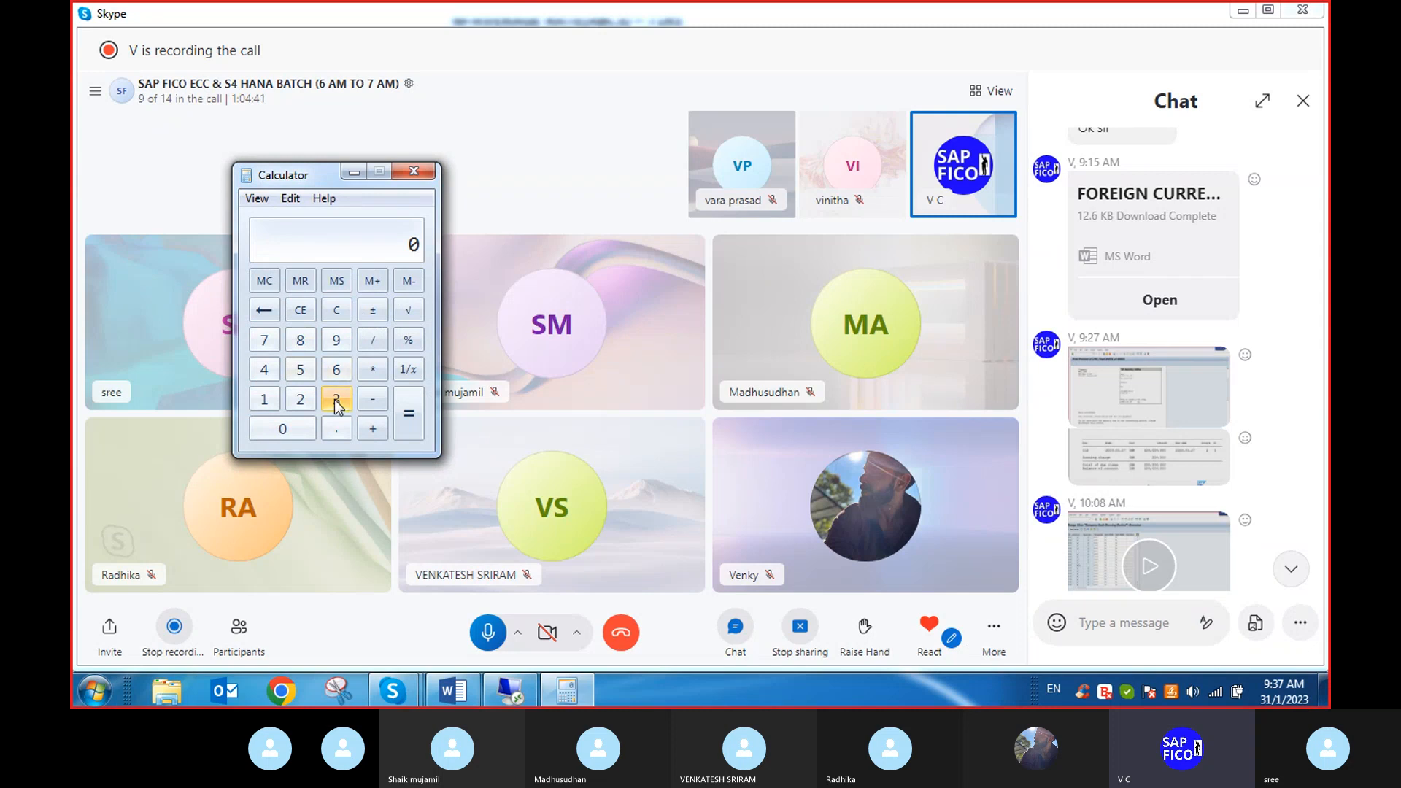
pyautogui.doubleClick(284, 429)
pyautogui.click(283, 429)
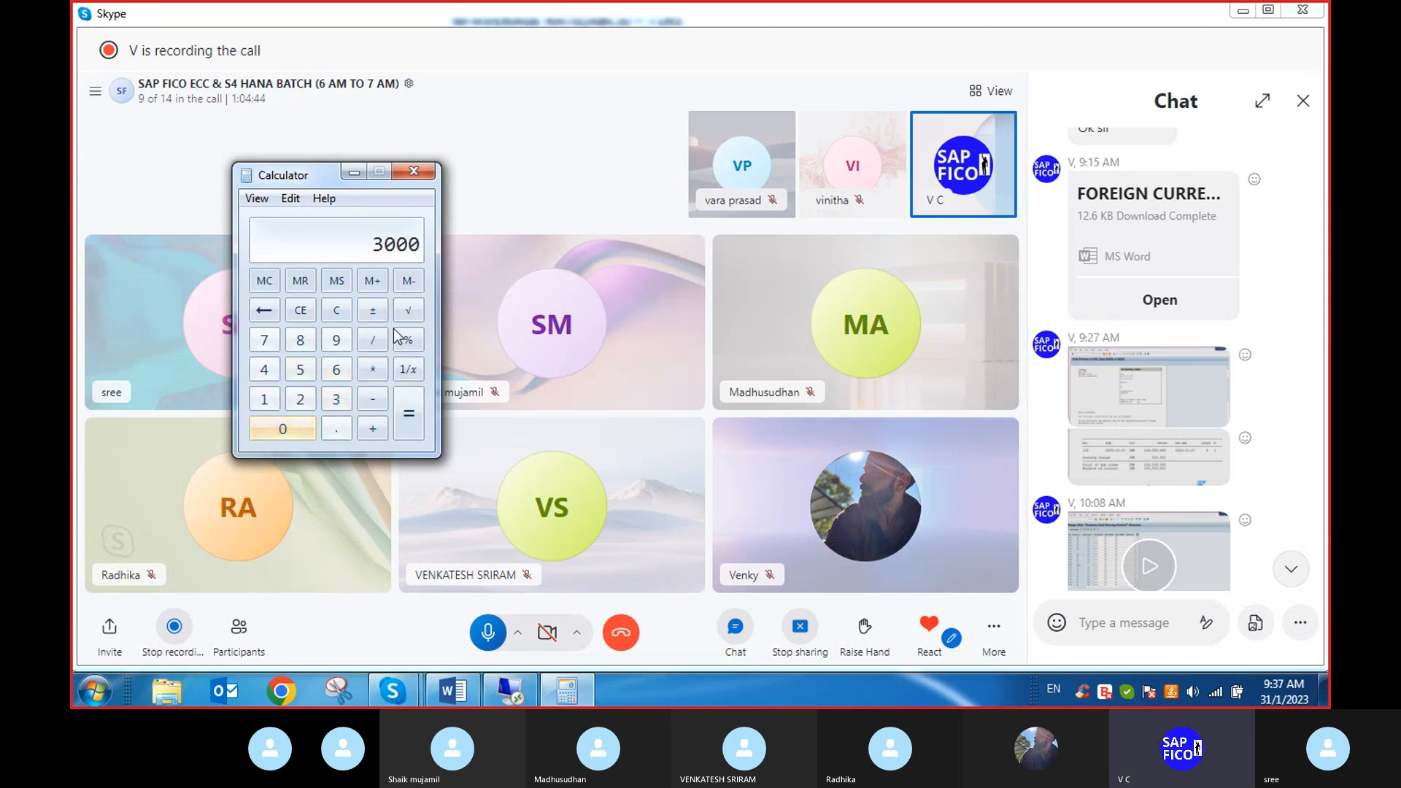
pyautogui.click(373, 369)
pyautogui.click(300, 340)
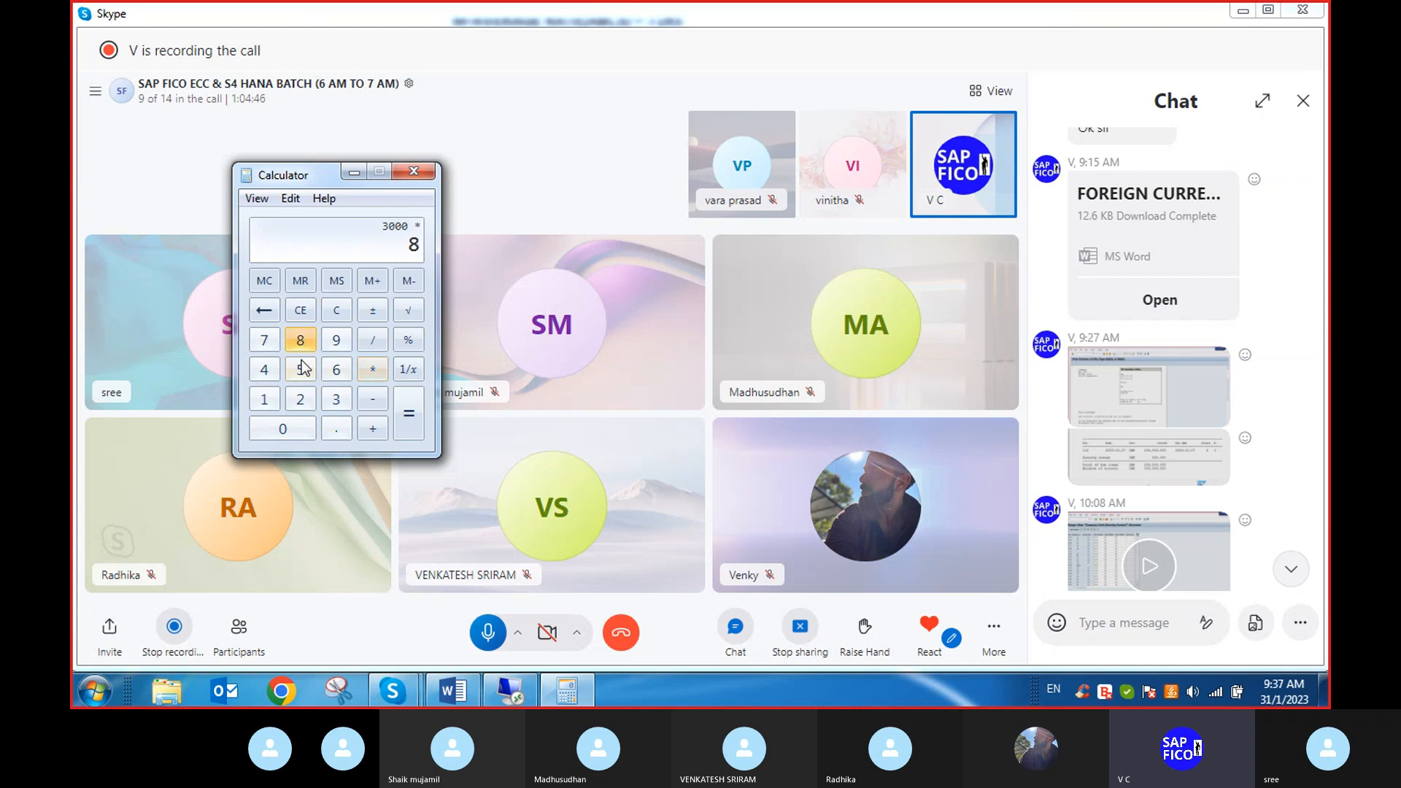
pyautogui.click(288, 429)
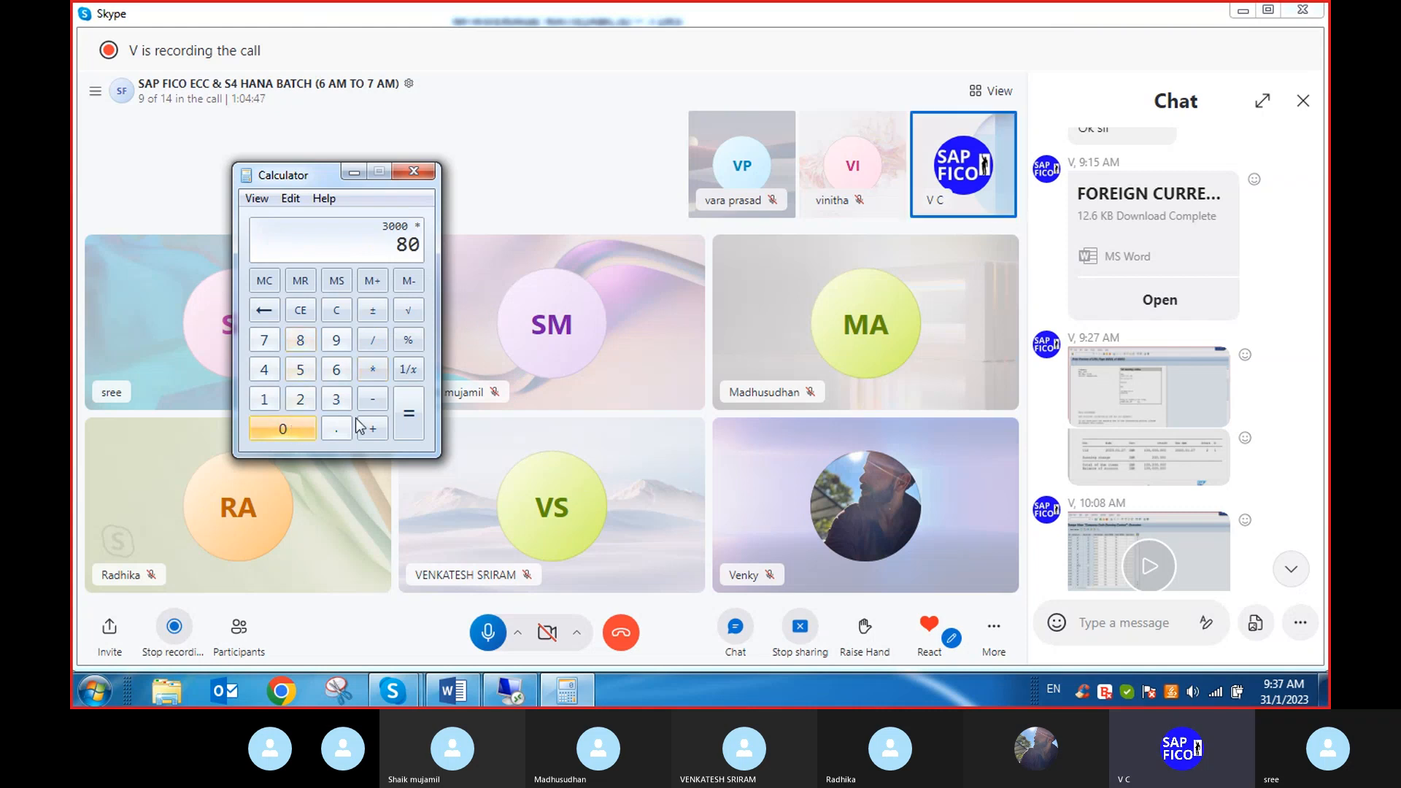
pyautogui.click(410, 414)
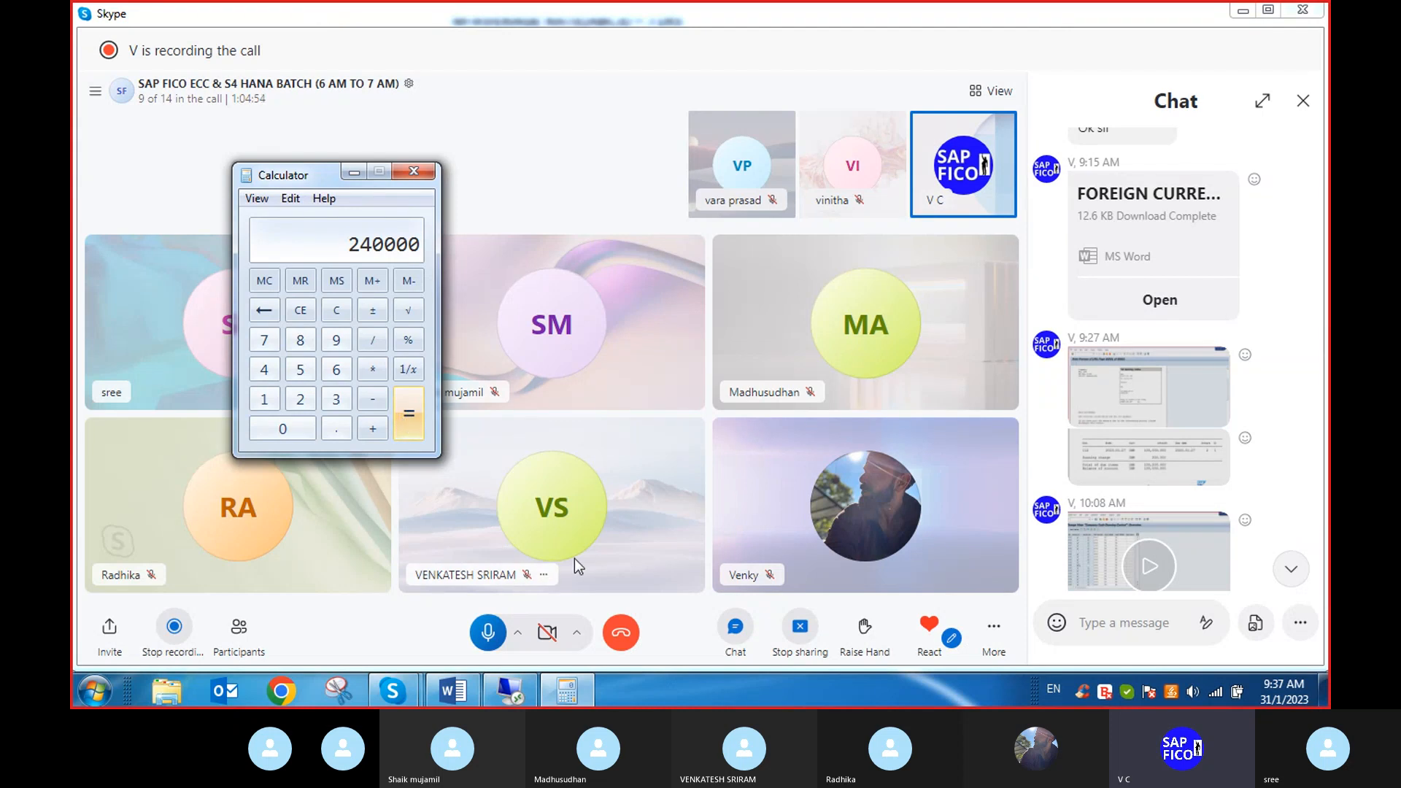
# Check the valuation list in the remote SAP session, and mute the microphone in the Skype call
pyautogui.click(511, 690)
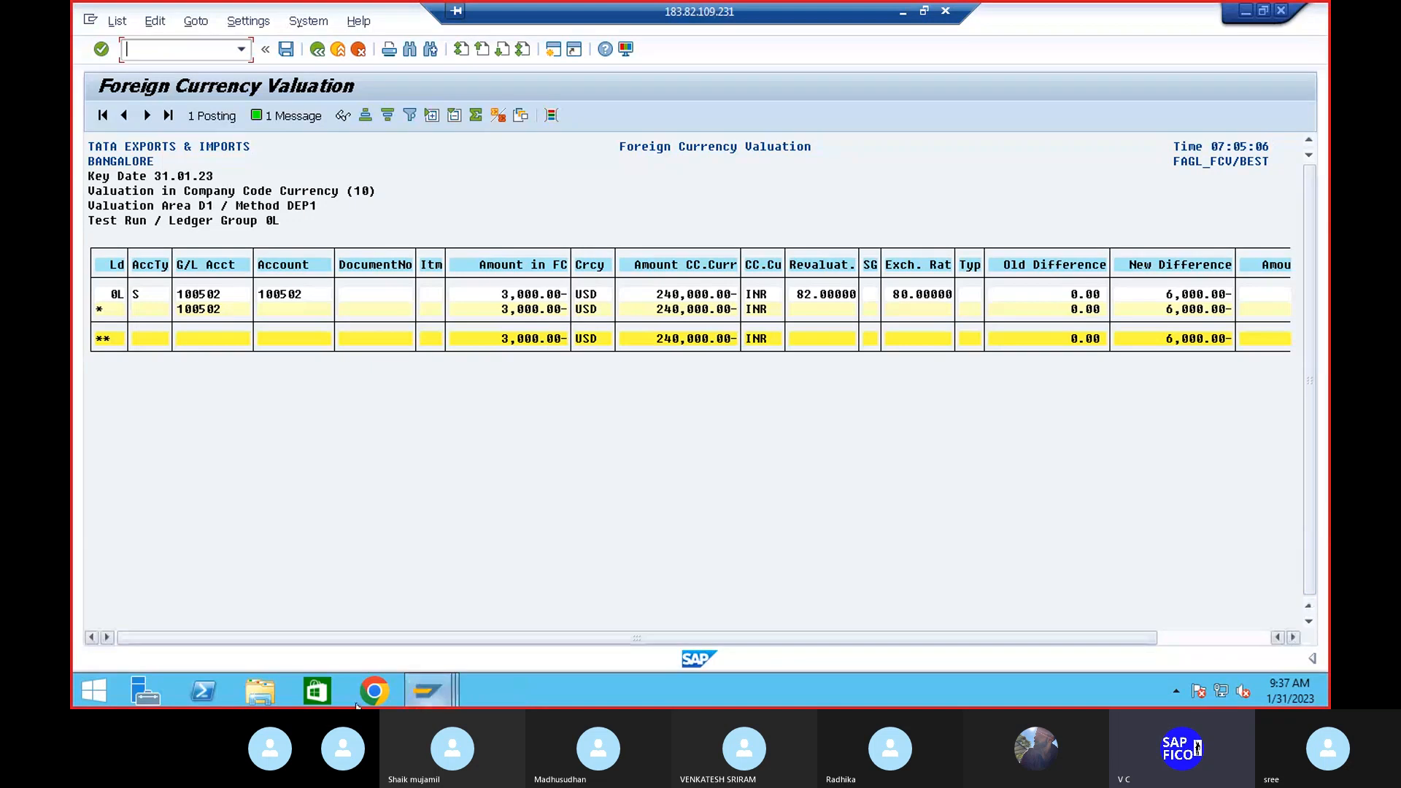
pyautogui.click(899, 13)
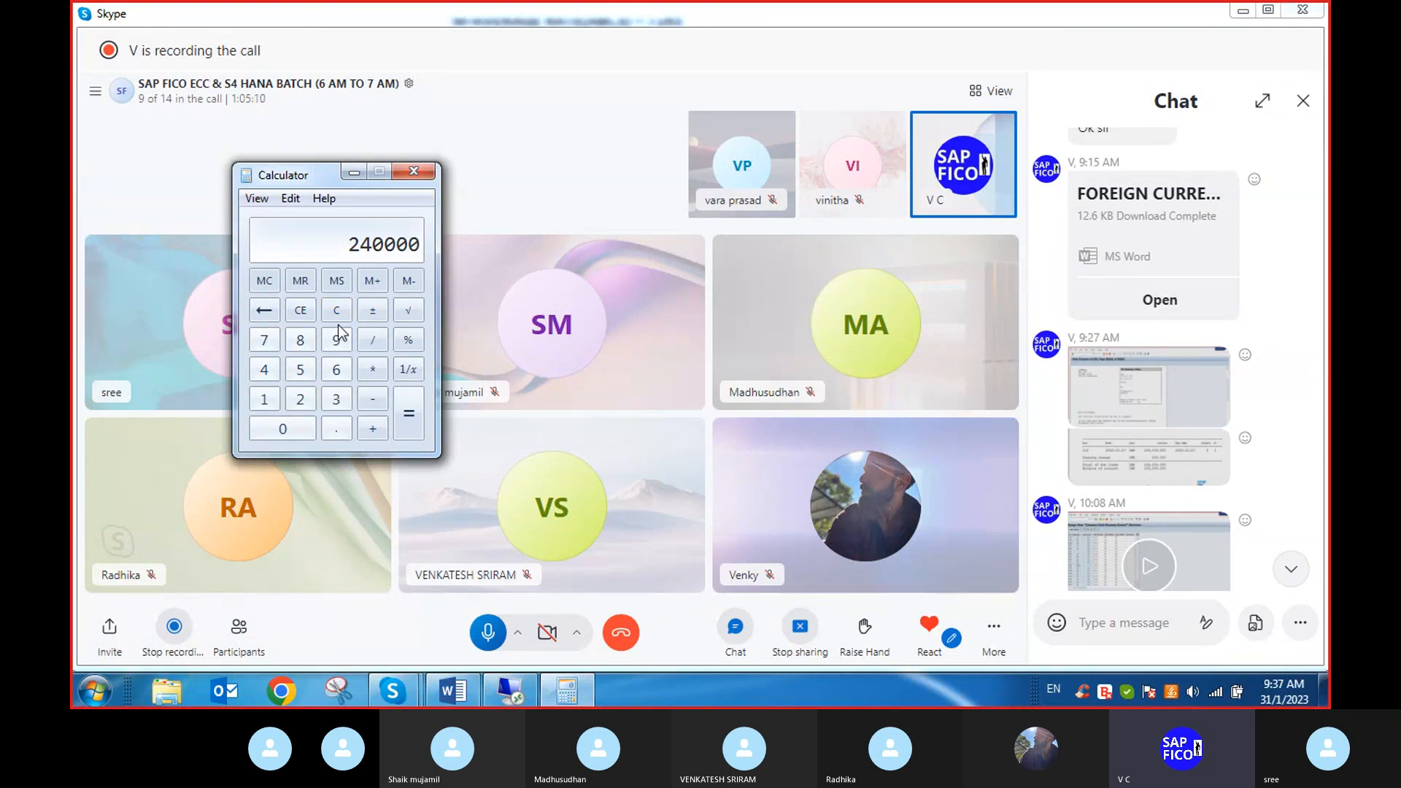
pyautogui.click(492, 632)
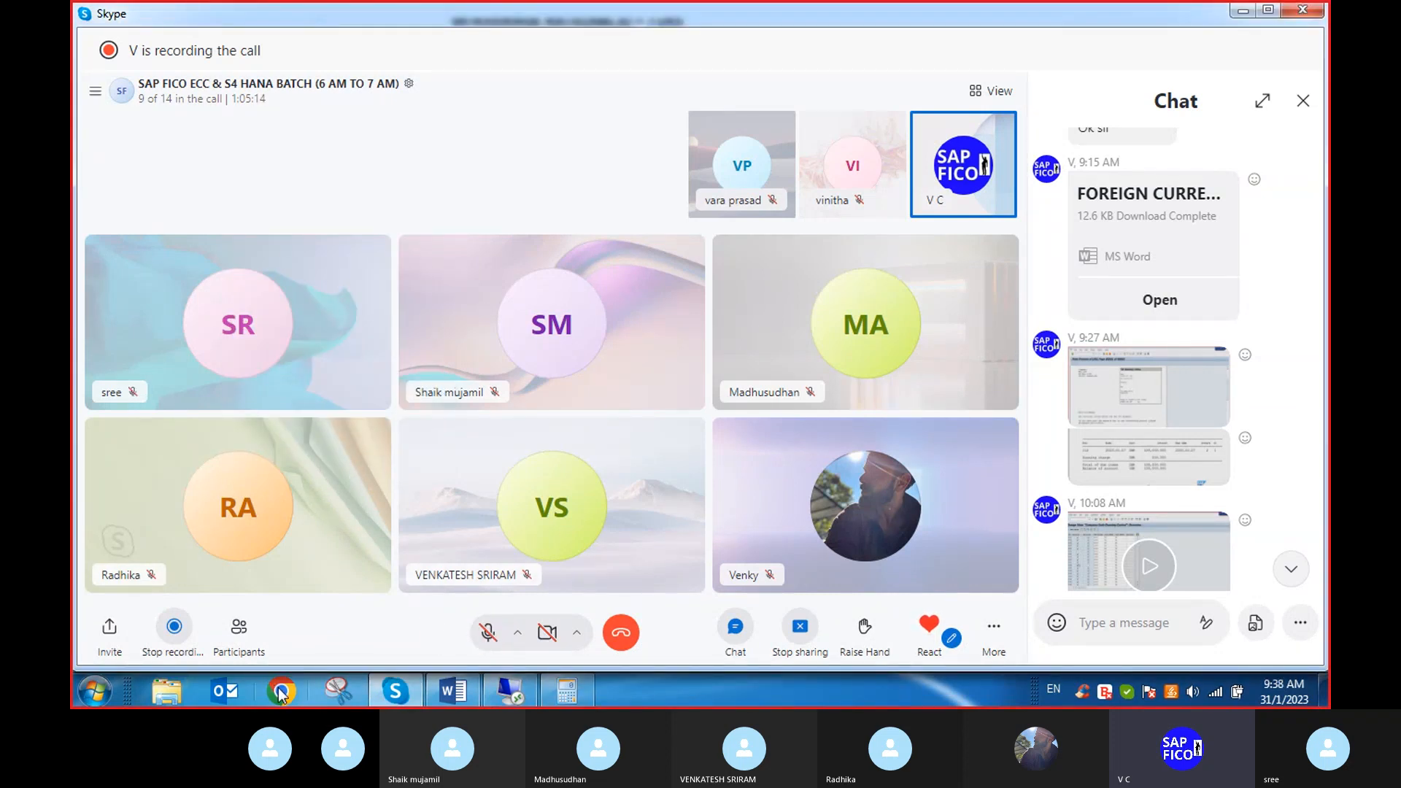
# Clear Calculator and multiply 3000 by the month-end rate of 82
pyautogui.click(567, 689)
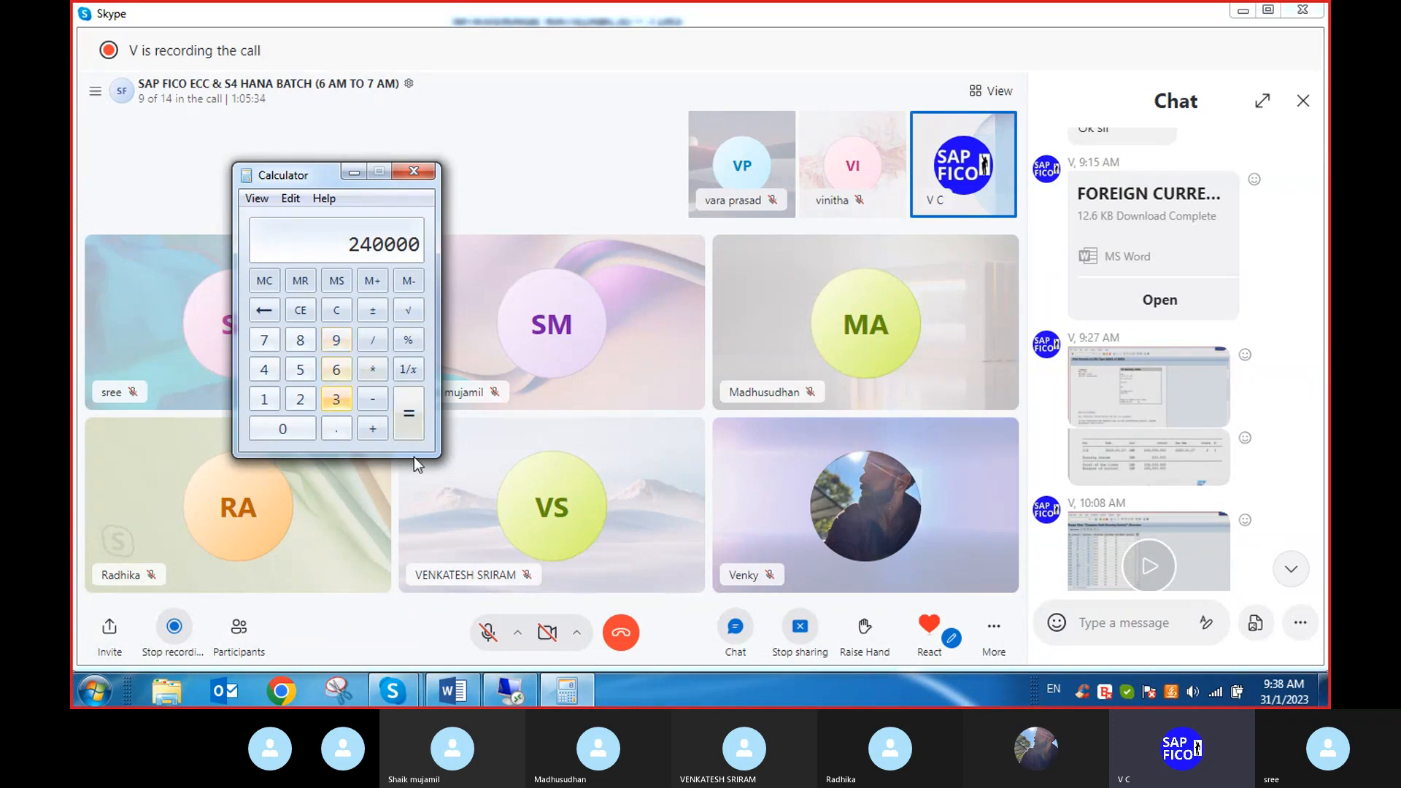
pyautogui.click(409, 416)
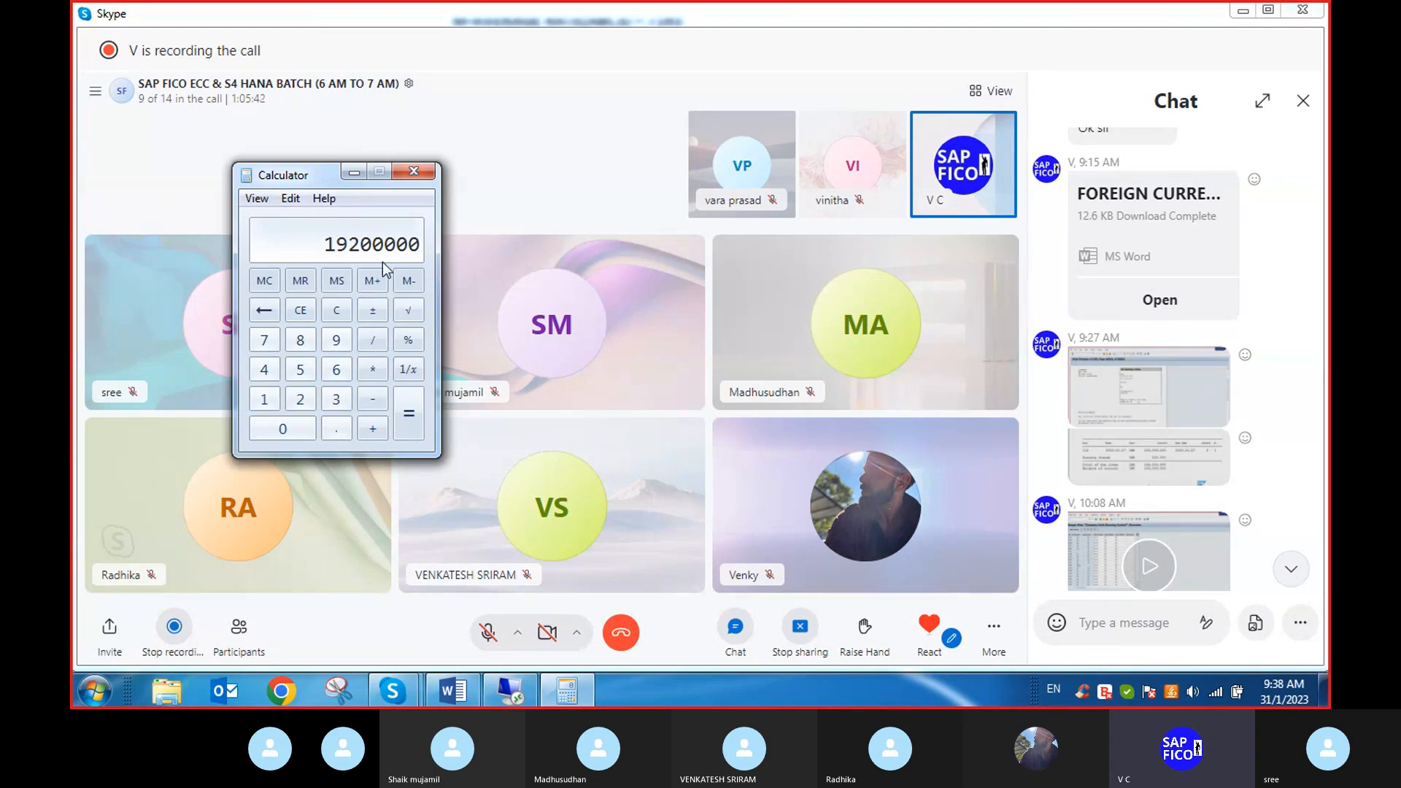
pyautogui.click(336, 313)
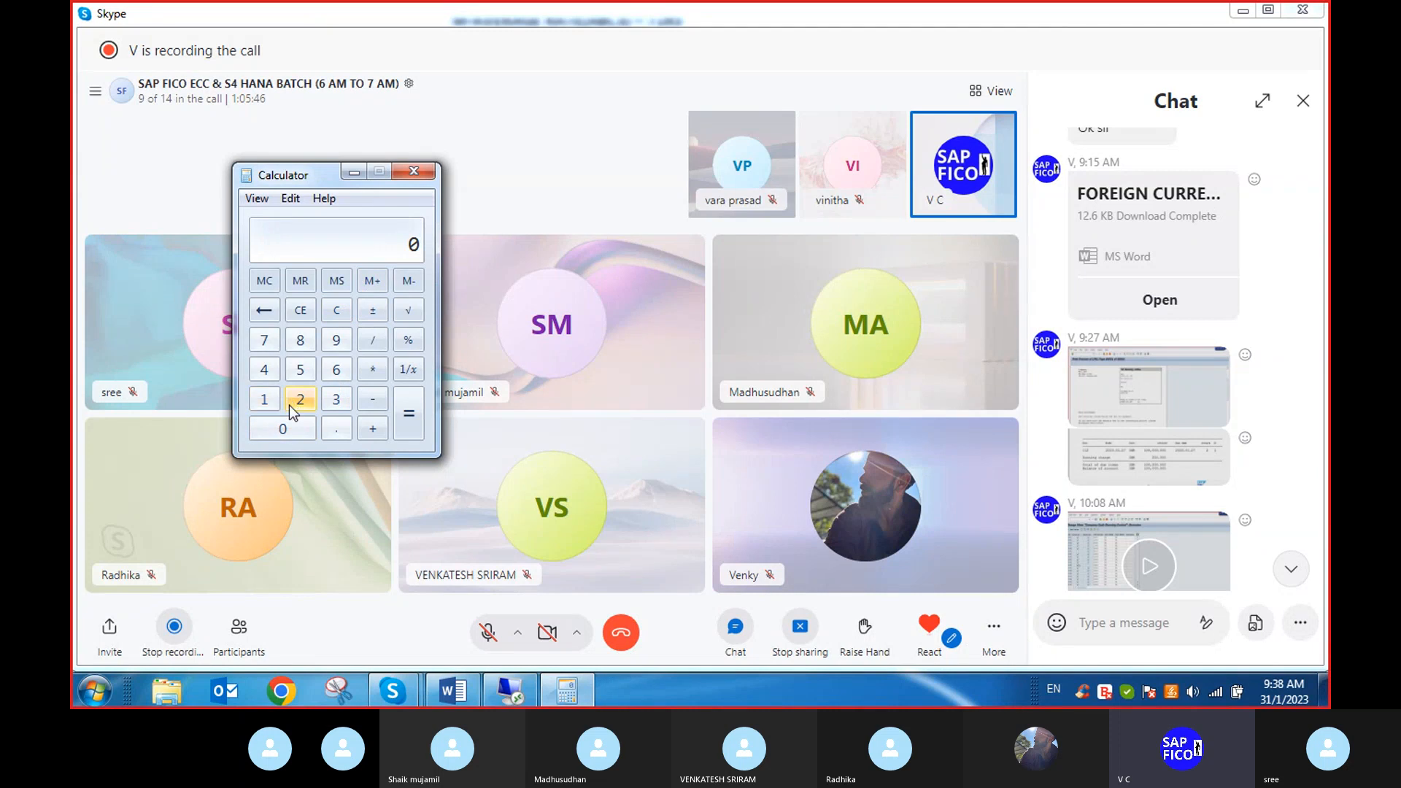
pyautogui.click(337, 400)
pyautogui.click(283, 430)
pyautogui.click(284, 431)
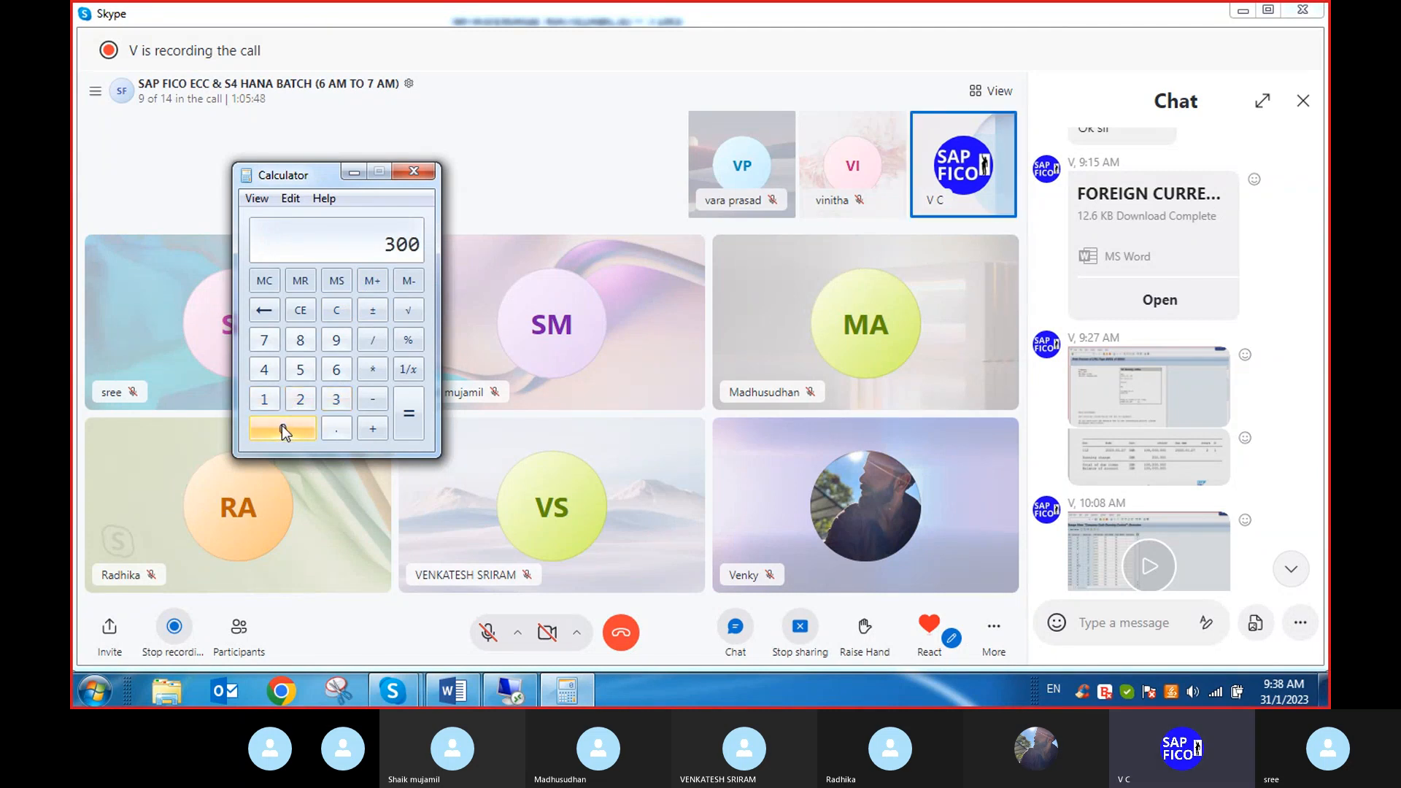
pyautogui.click(283, 430)
pyautogui.click(373, 370)
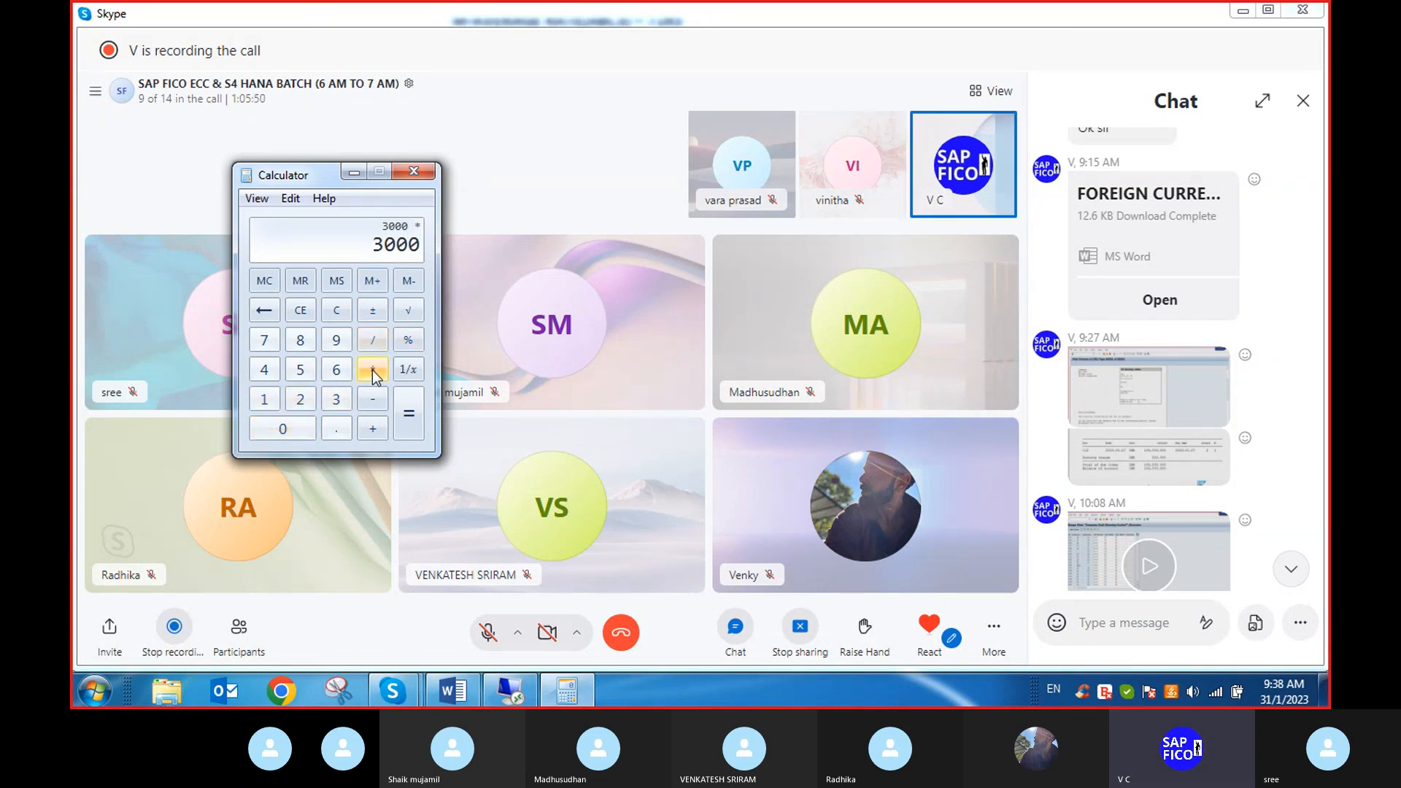
pyautogui.click(300, 340)
pyautogui.click(301, 402)
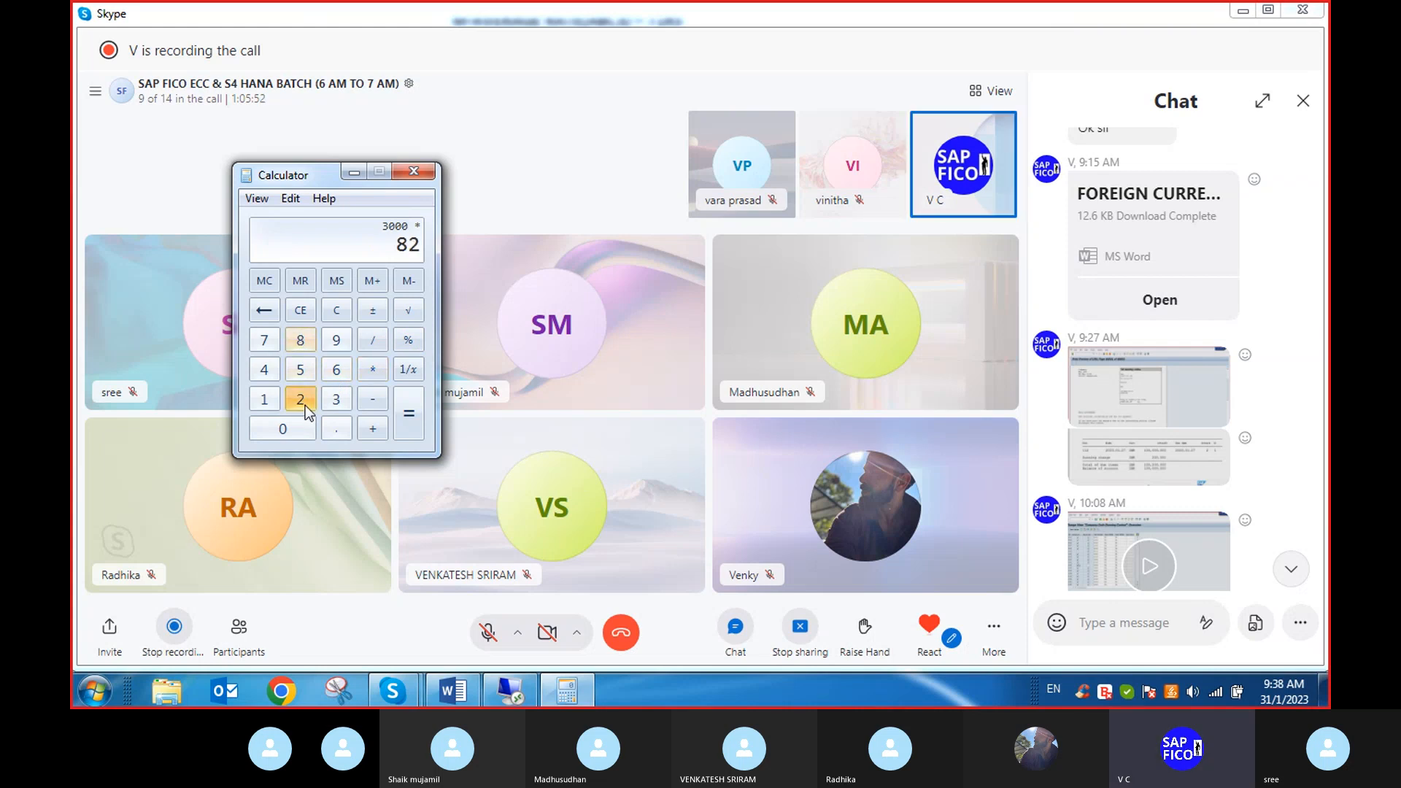
pyautogui.click(409, 417)
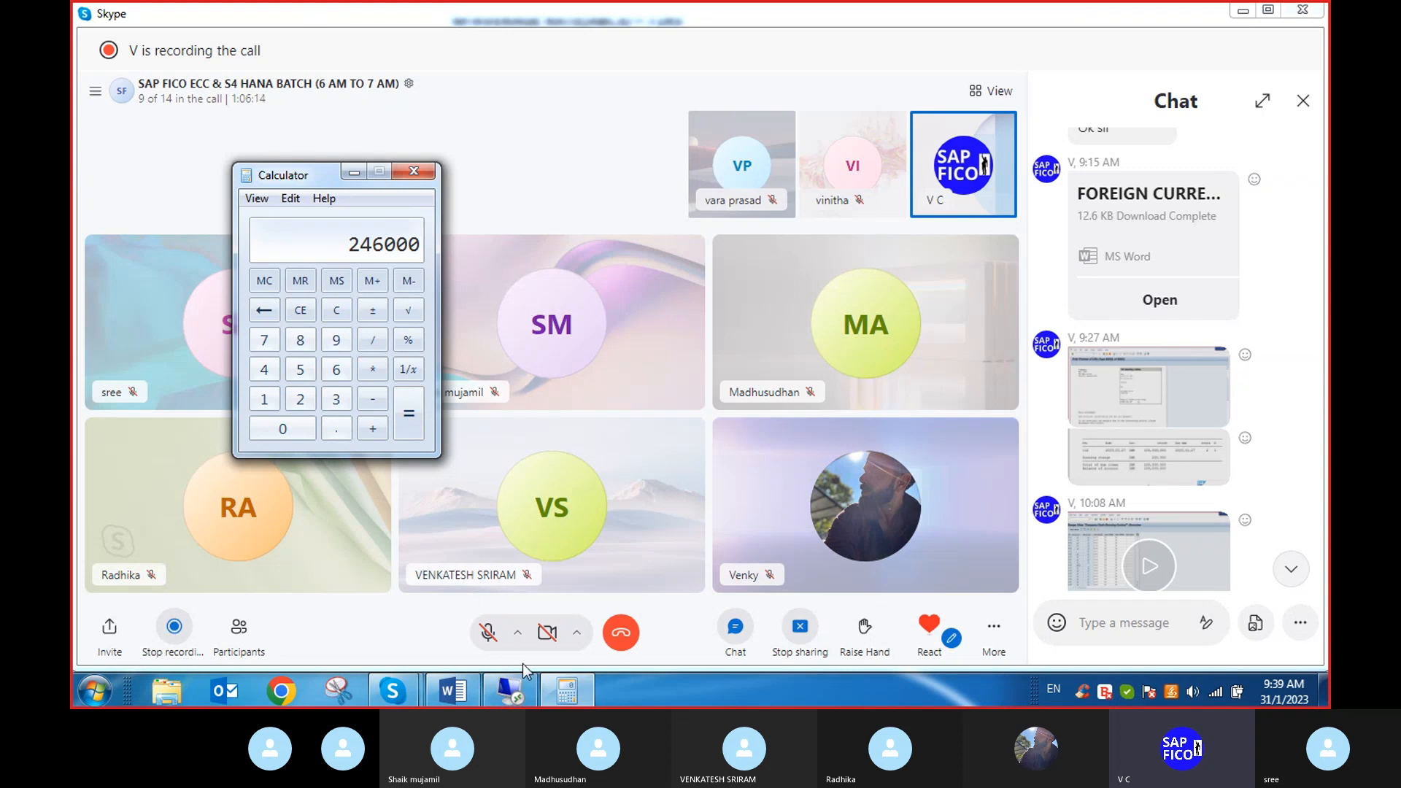
# Return to the remote SAP session and display the posting proposal of the foreign currency valuation
pyautogui.click(507, 704)
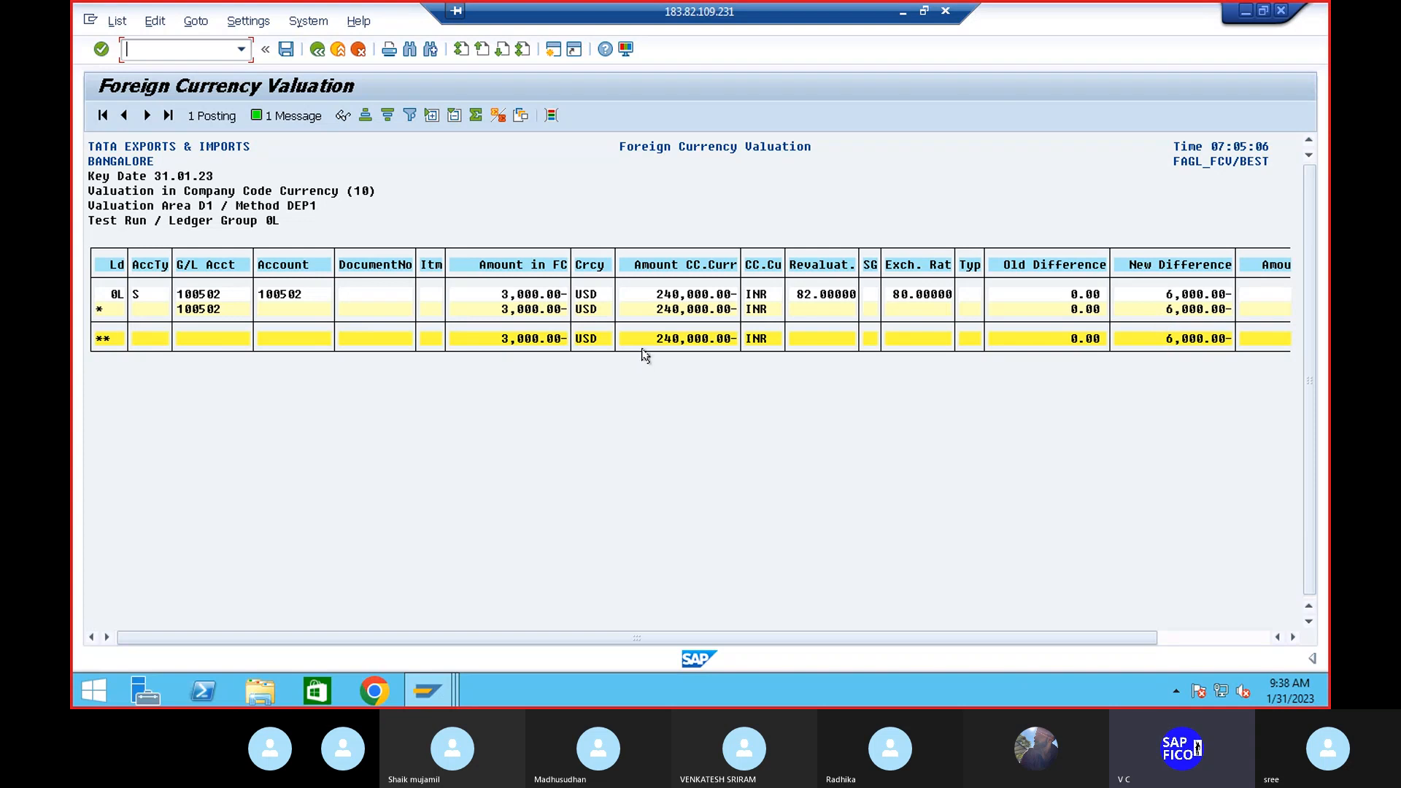
pyautogui.click(438, 695)
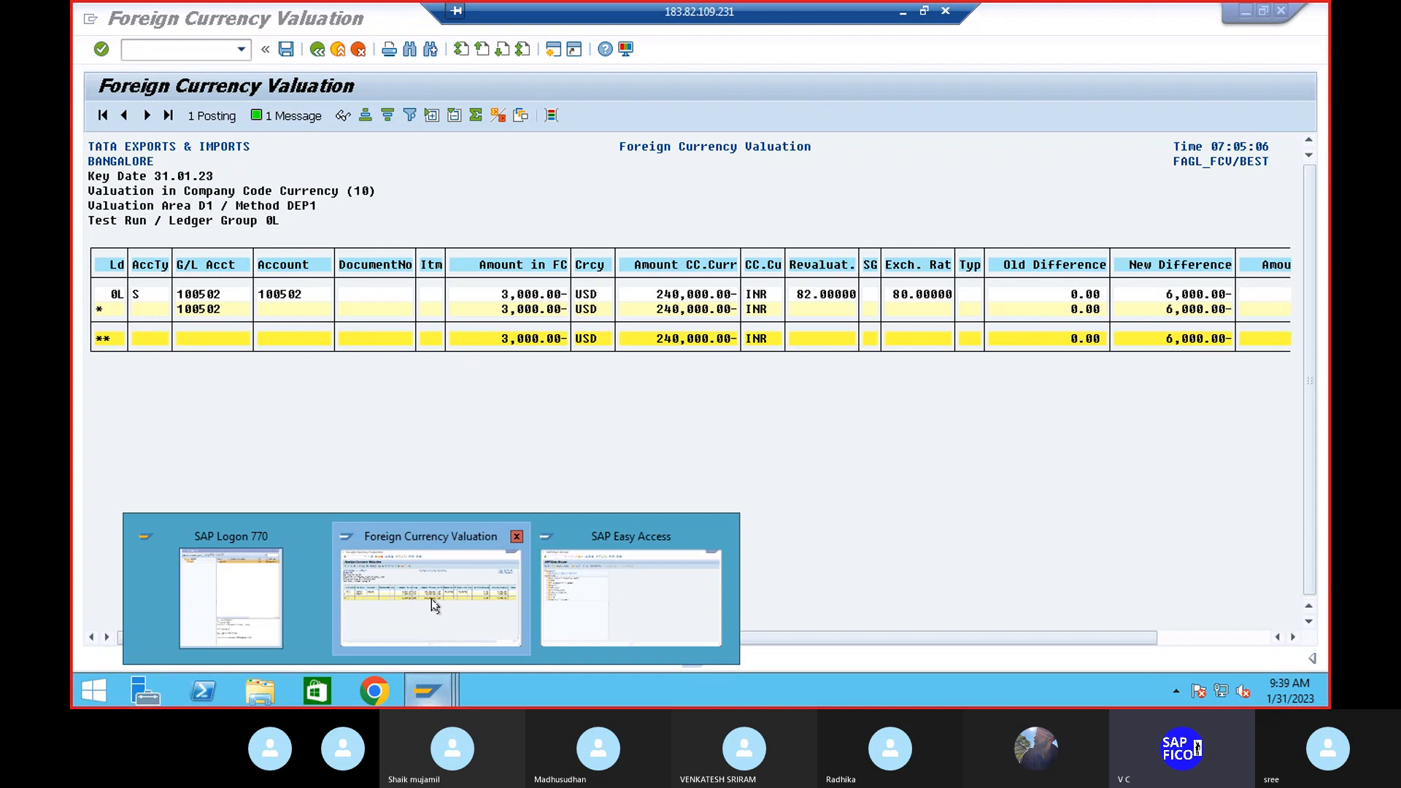
pyautogui.click(205, 117)
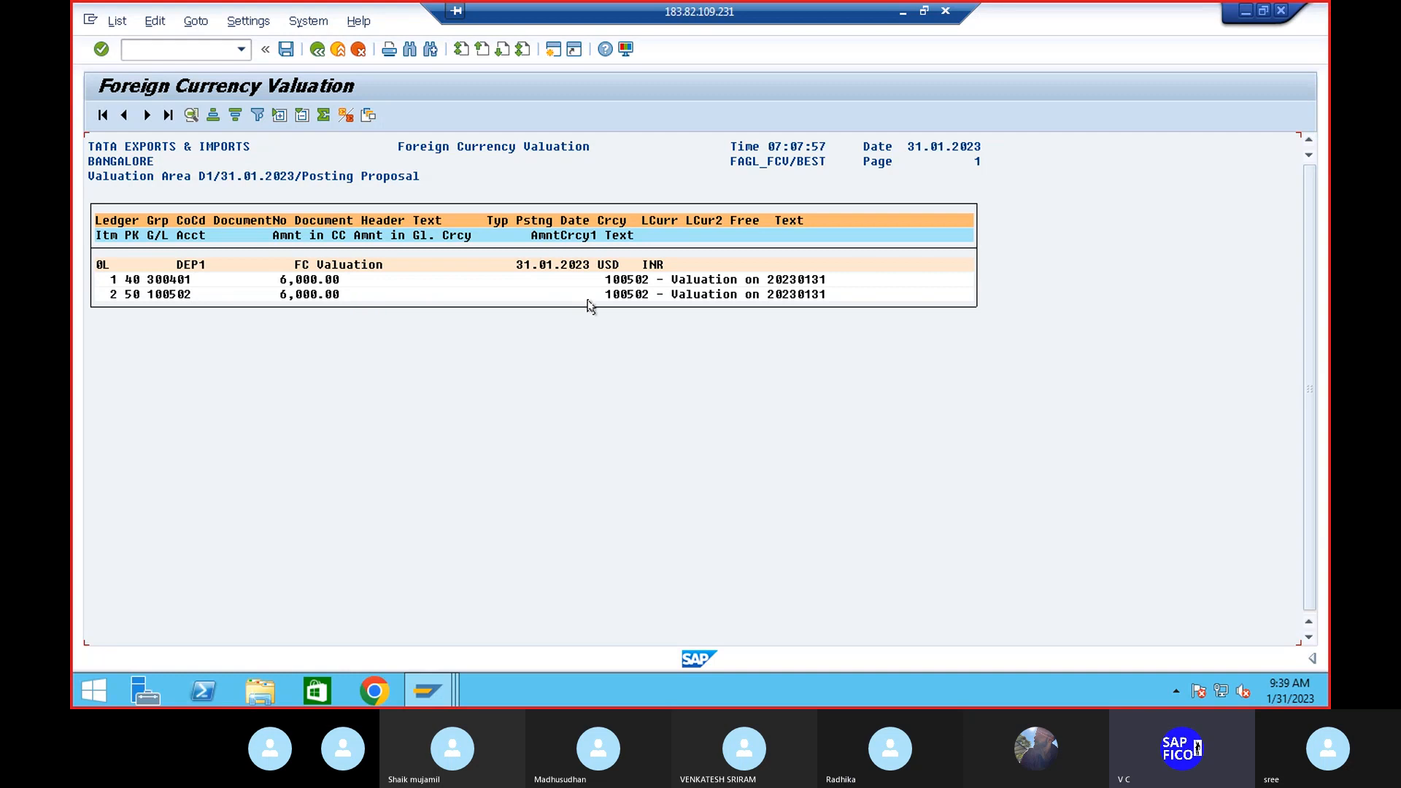
# In the second SAP session, start transaction FS00 and expand the Expenses and Others Incomes account groups of company code DEP1
pyautogui.moveTo(425, 694)
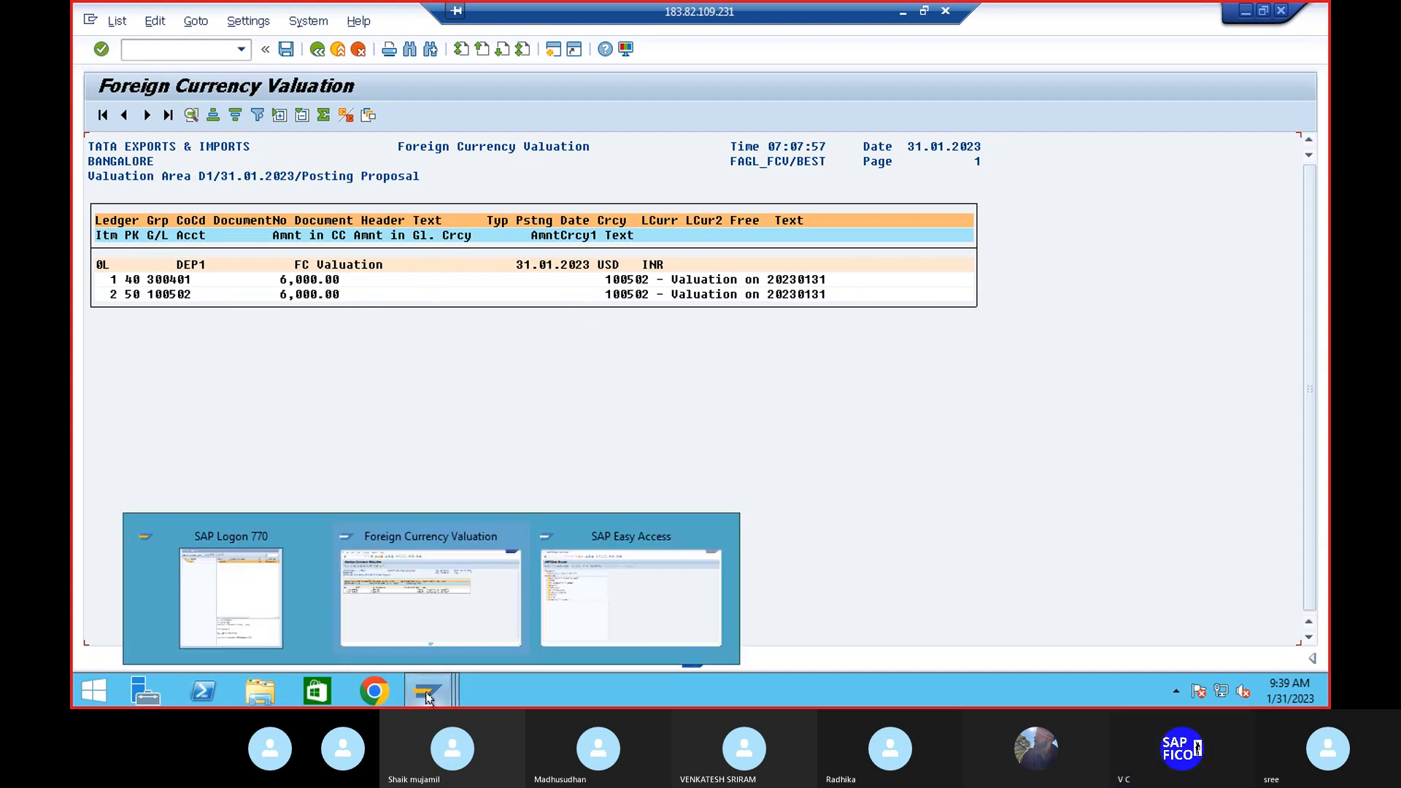
pyautogui.click(579, 534)
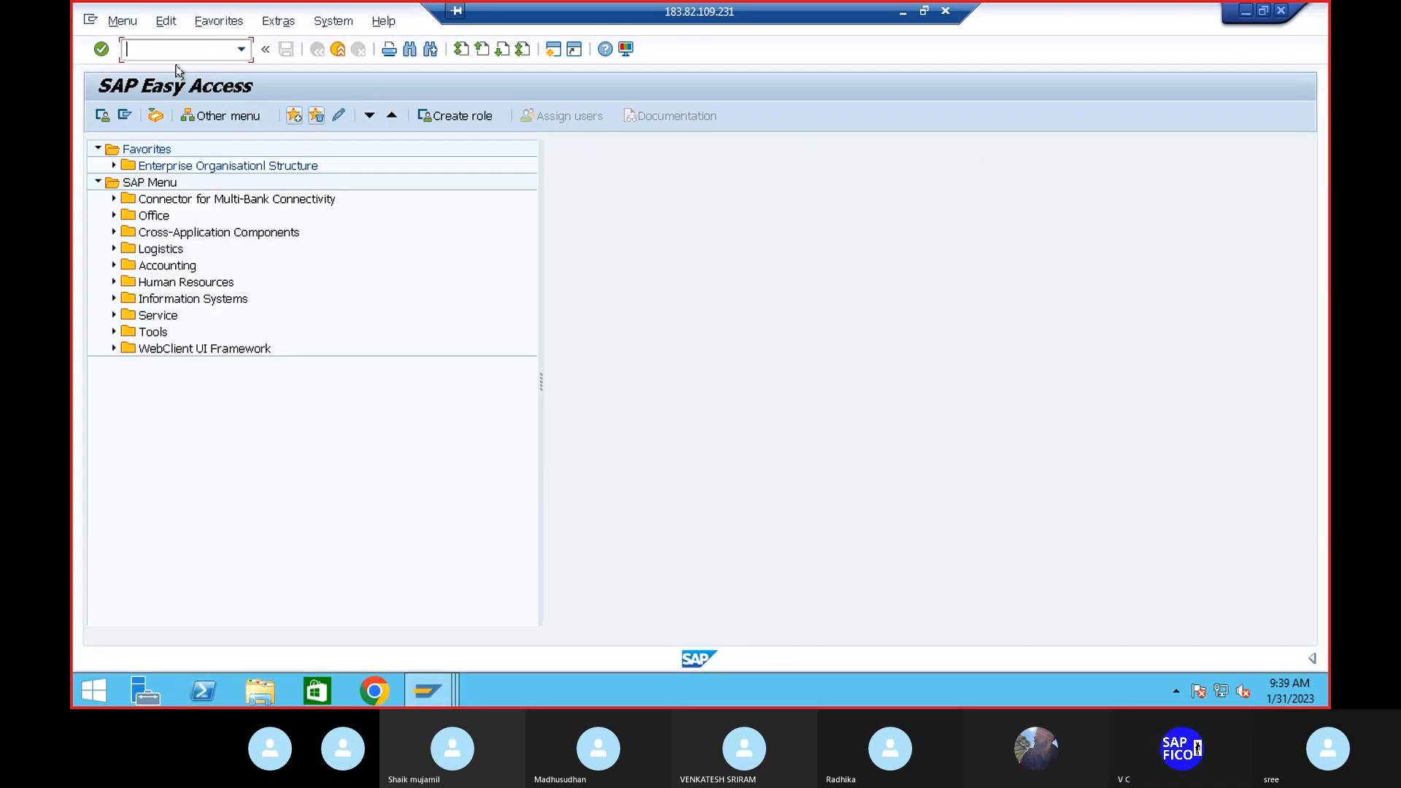
pyautogui.write('FS00')
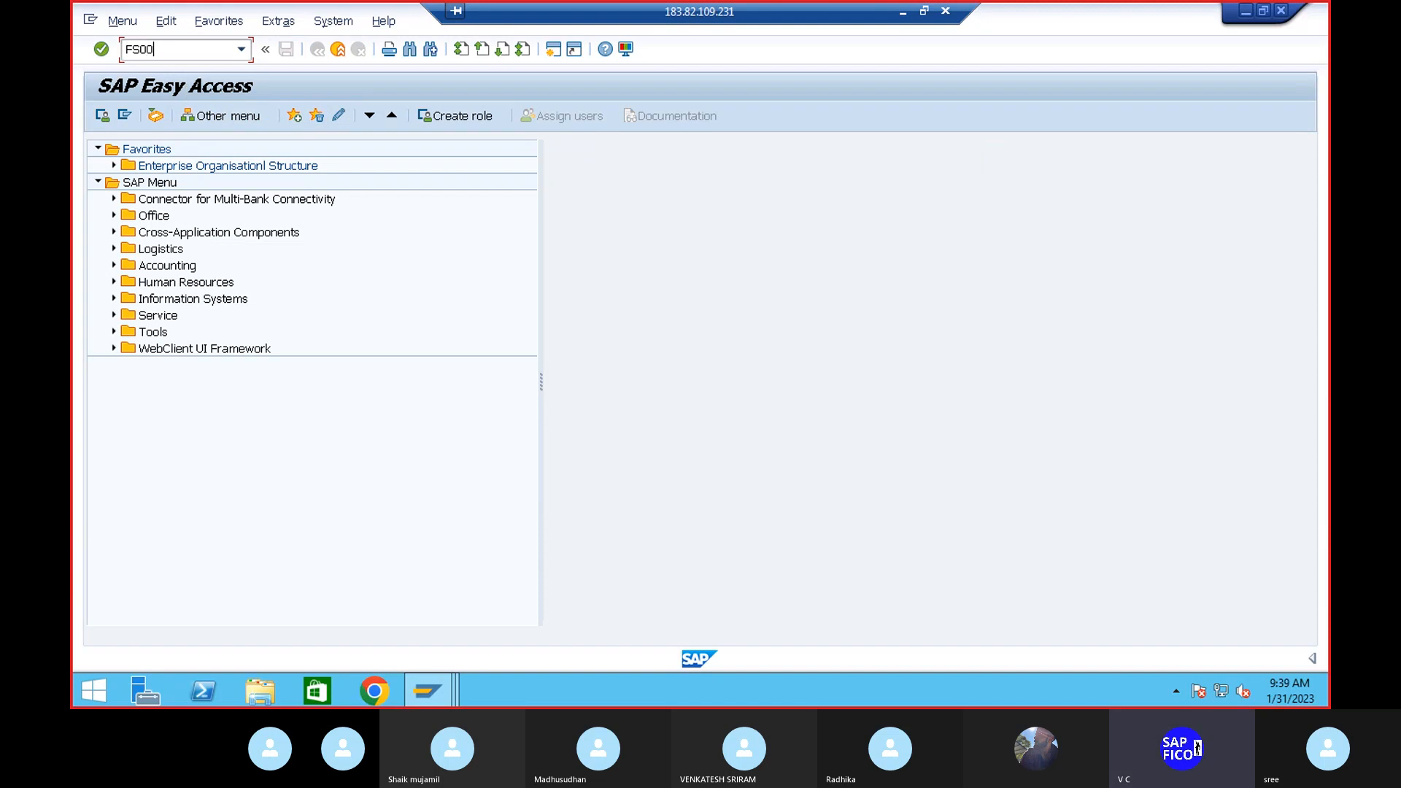
pyautogui.press('Return')
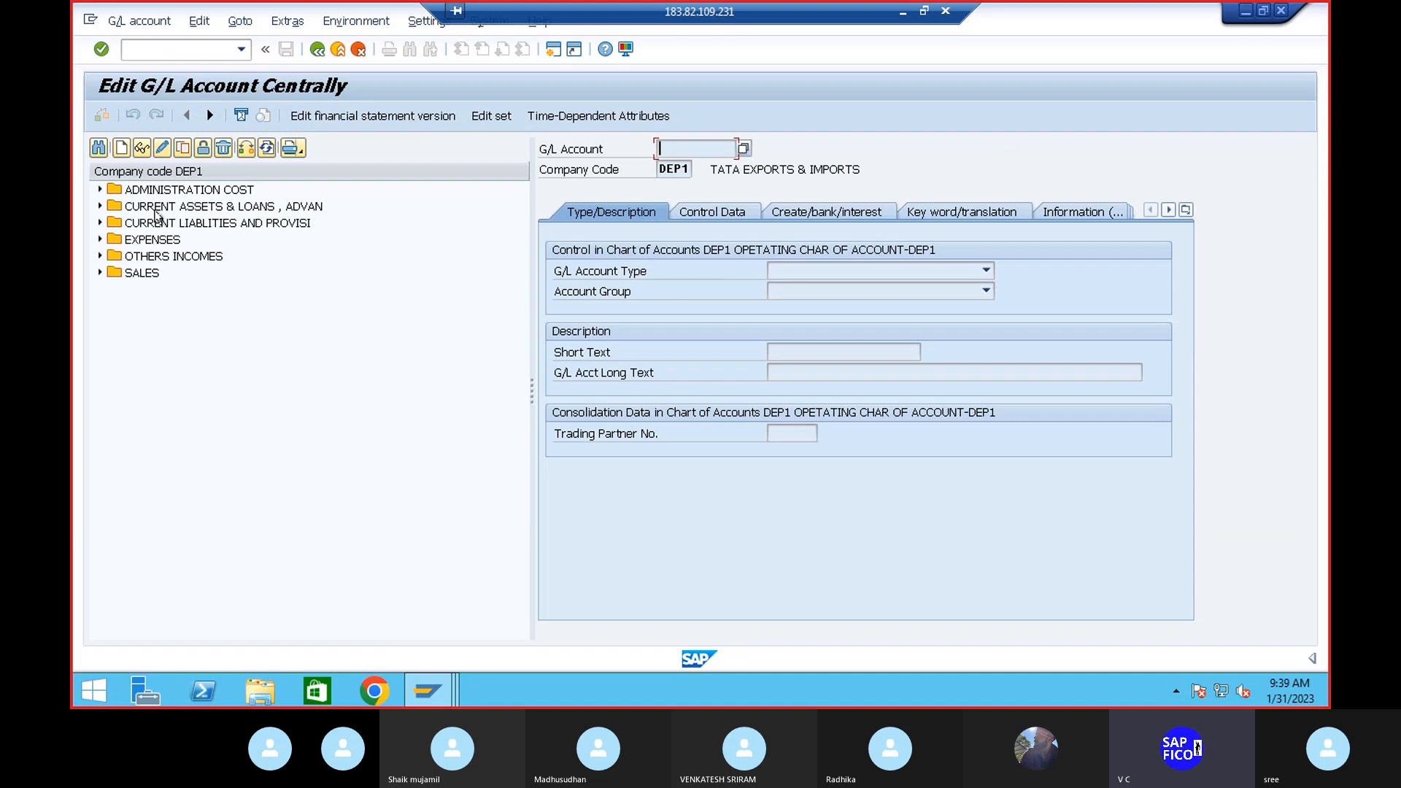
pyautogui.click(99, 240)
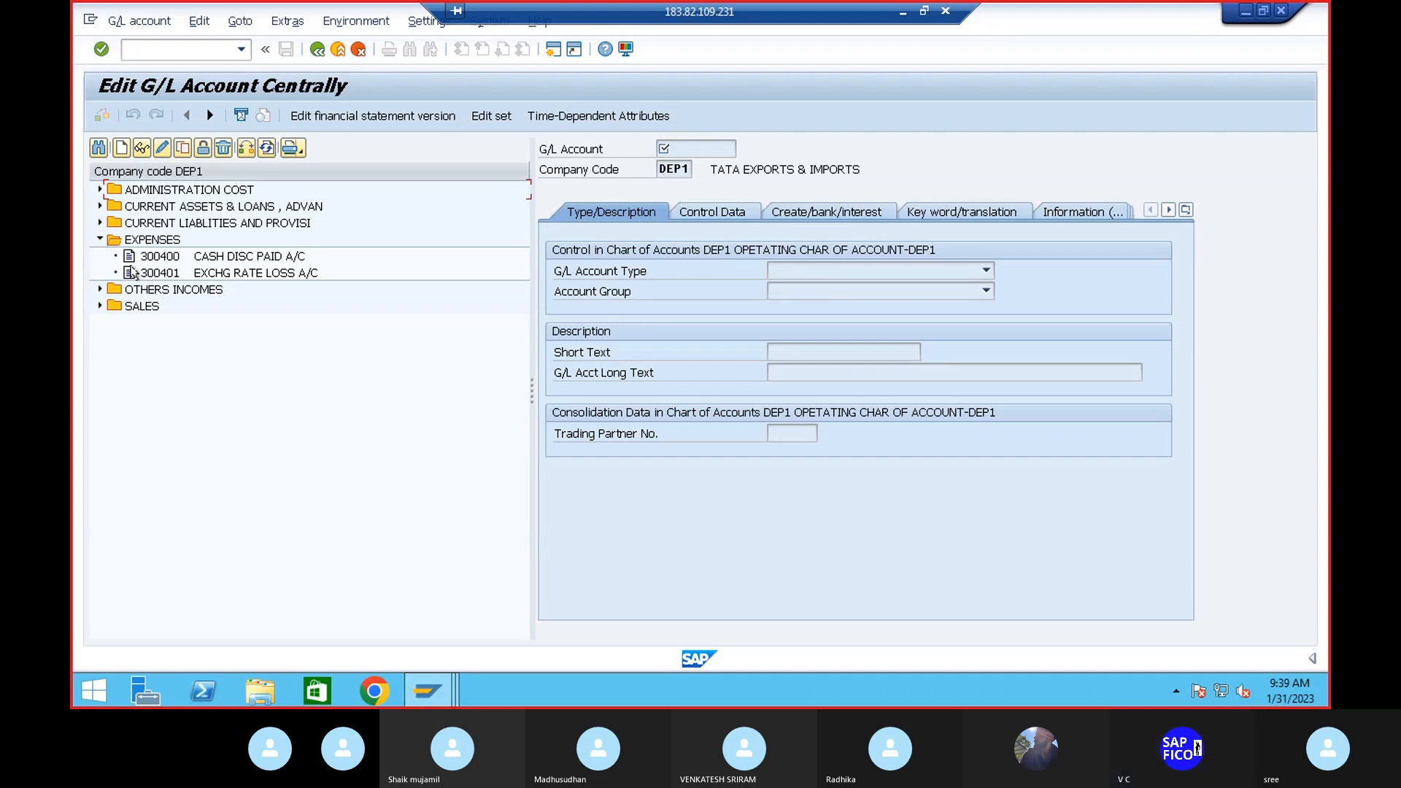
pyautogui.click(99, 290)
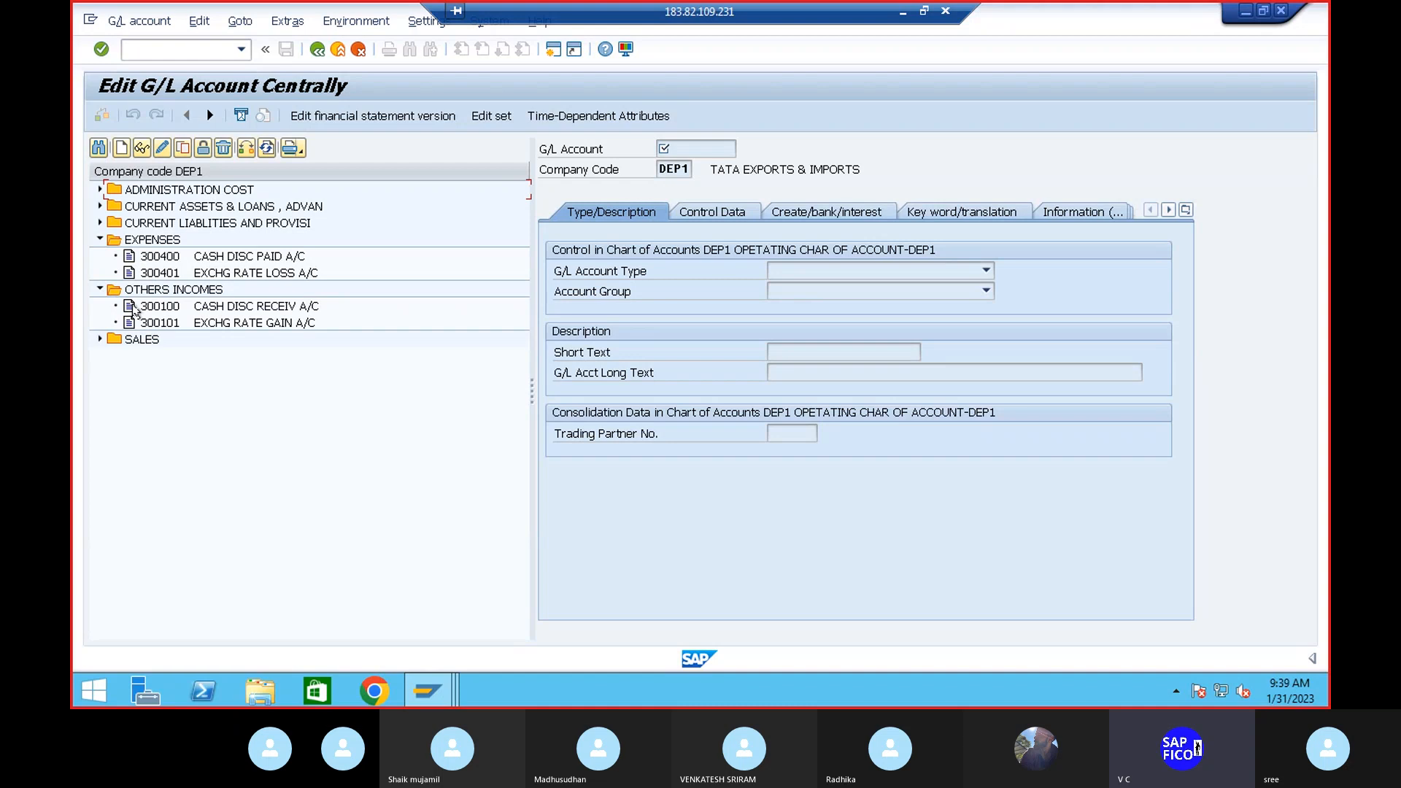
# Compare the G/L accounts in the valuation posting proposal with the expense and income accounts in the G/L account list
pyautogui.click(444, 688)
pyautogui.click(431, 592)
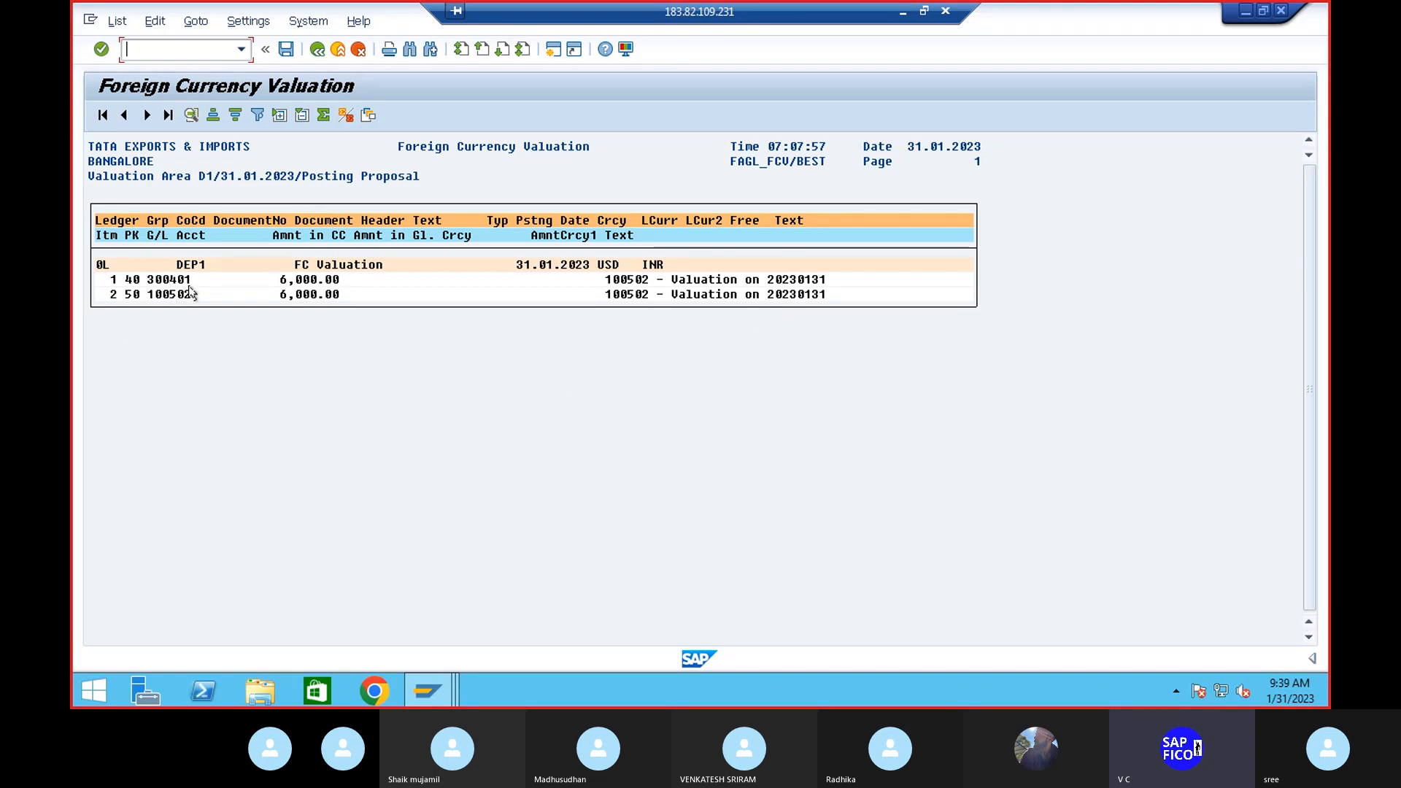
pyautogui.click(427, 690)
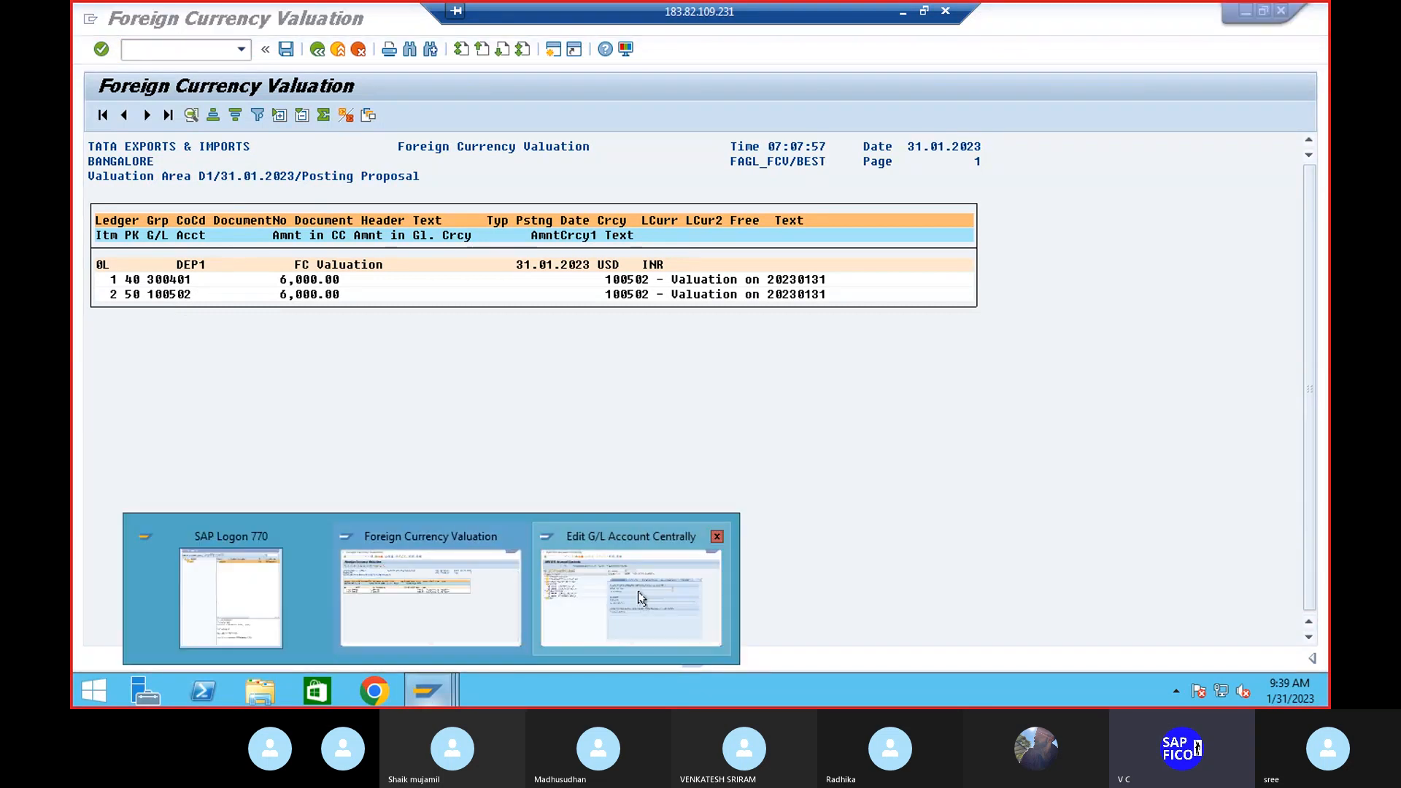
pyautogui.click(617, 596)
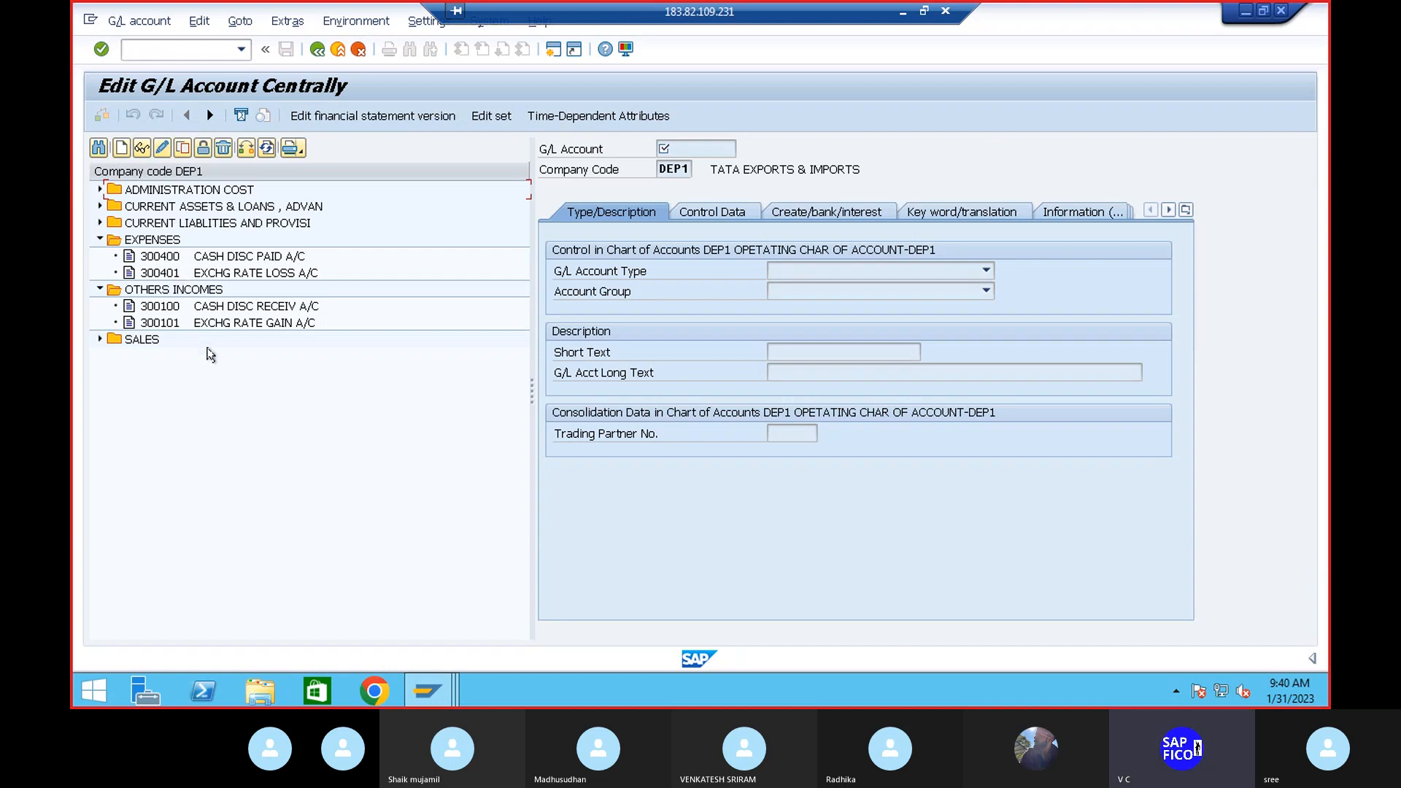
pyautogui.click(425, 690)
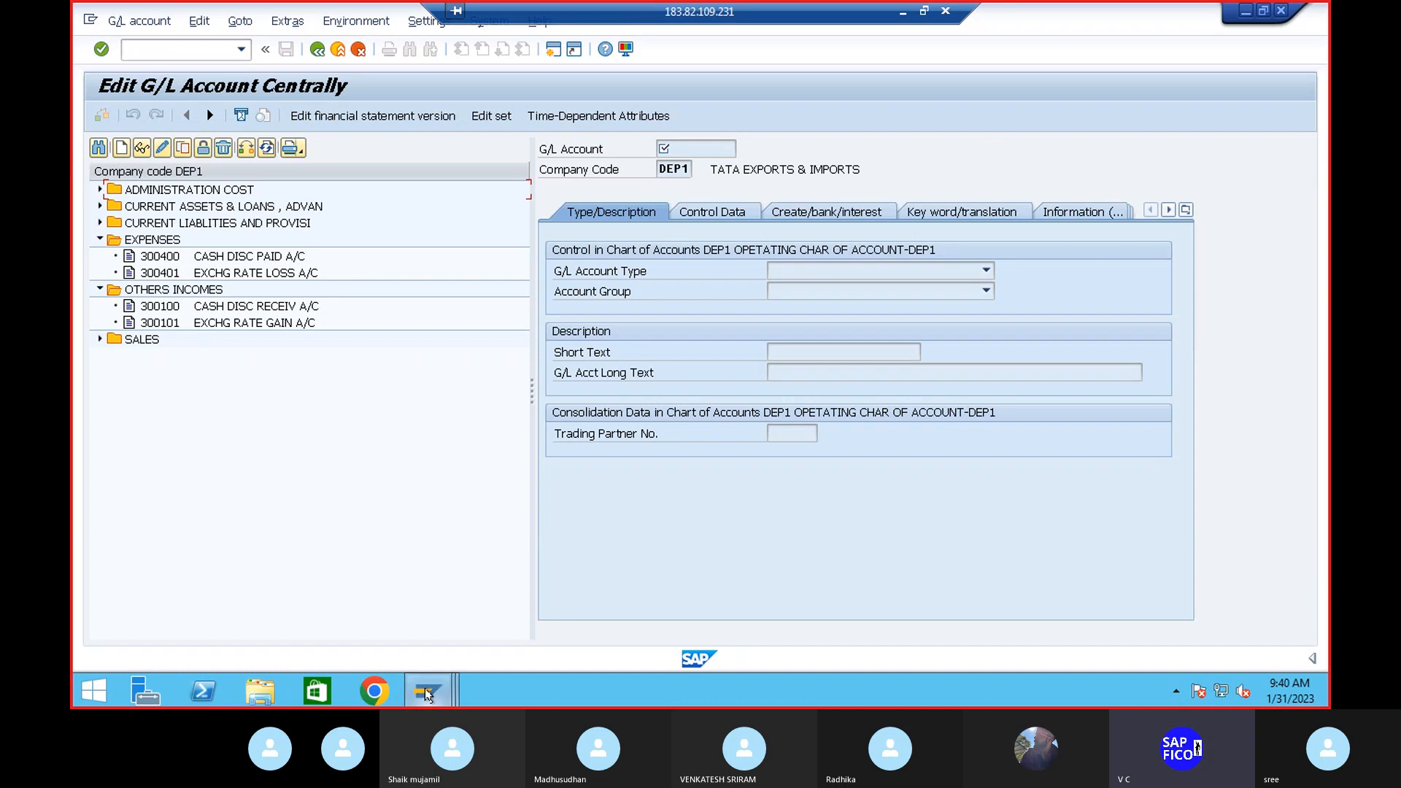
pyautogui.click(395, 612)
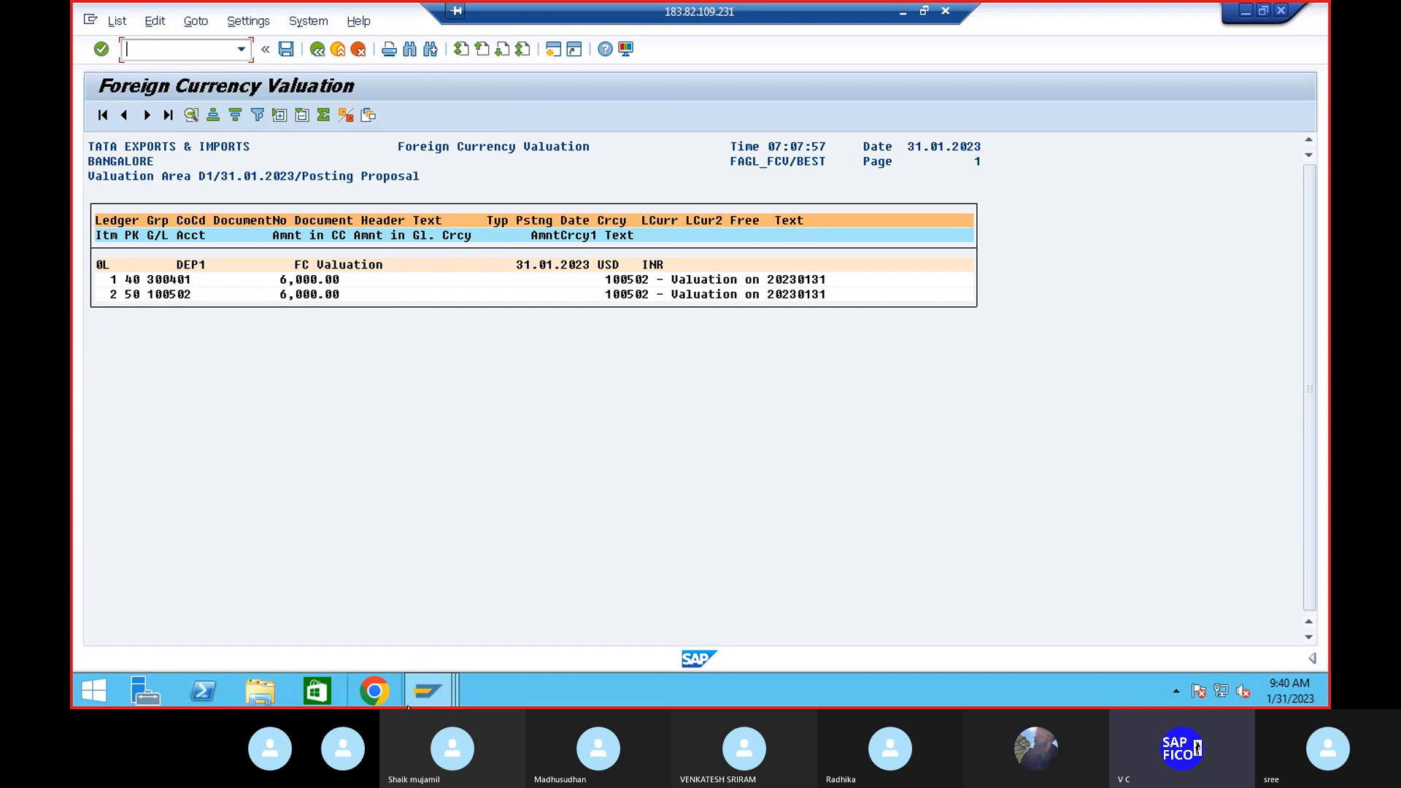
pyautogui.moveTo(420, 692)
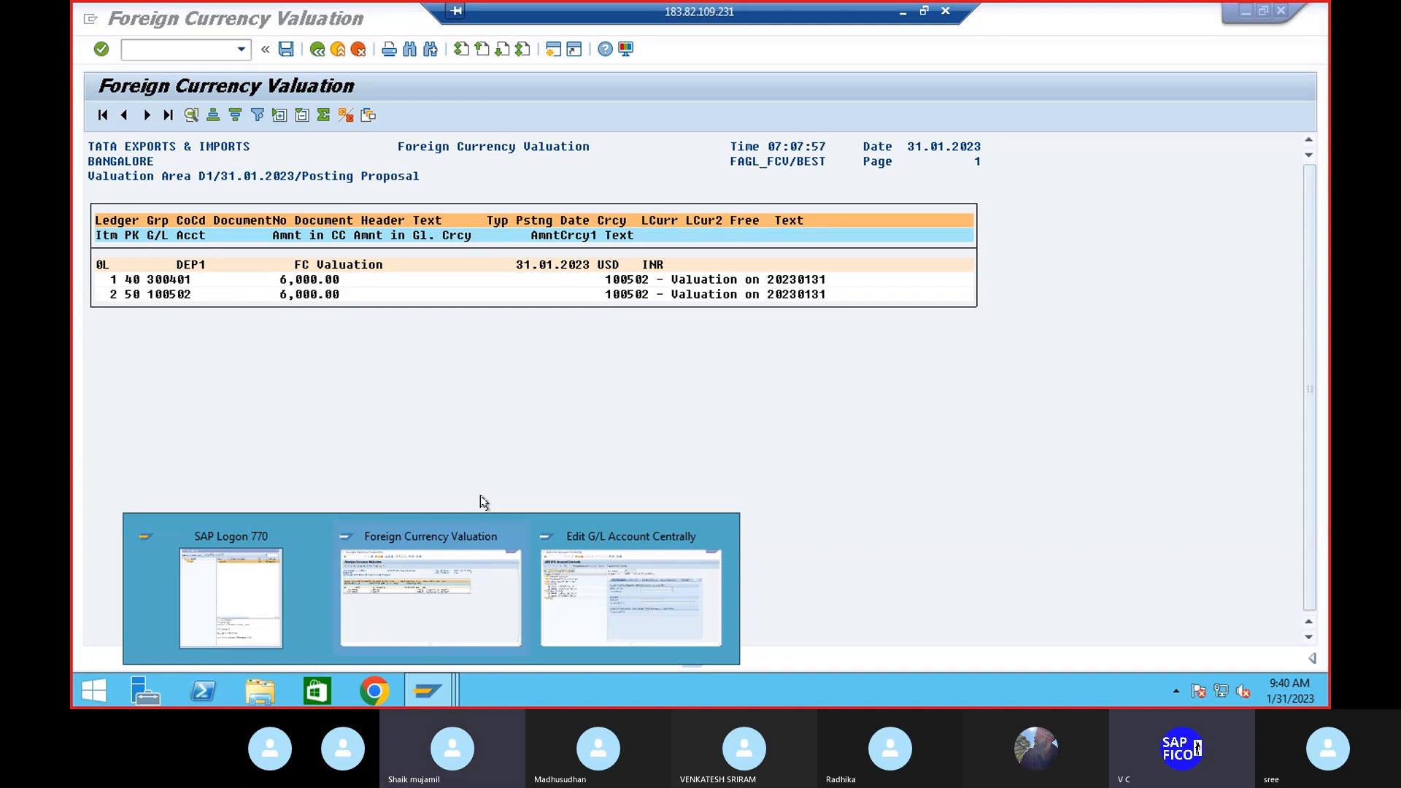
pyautogui.click(581, 602)
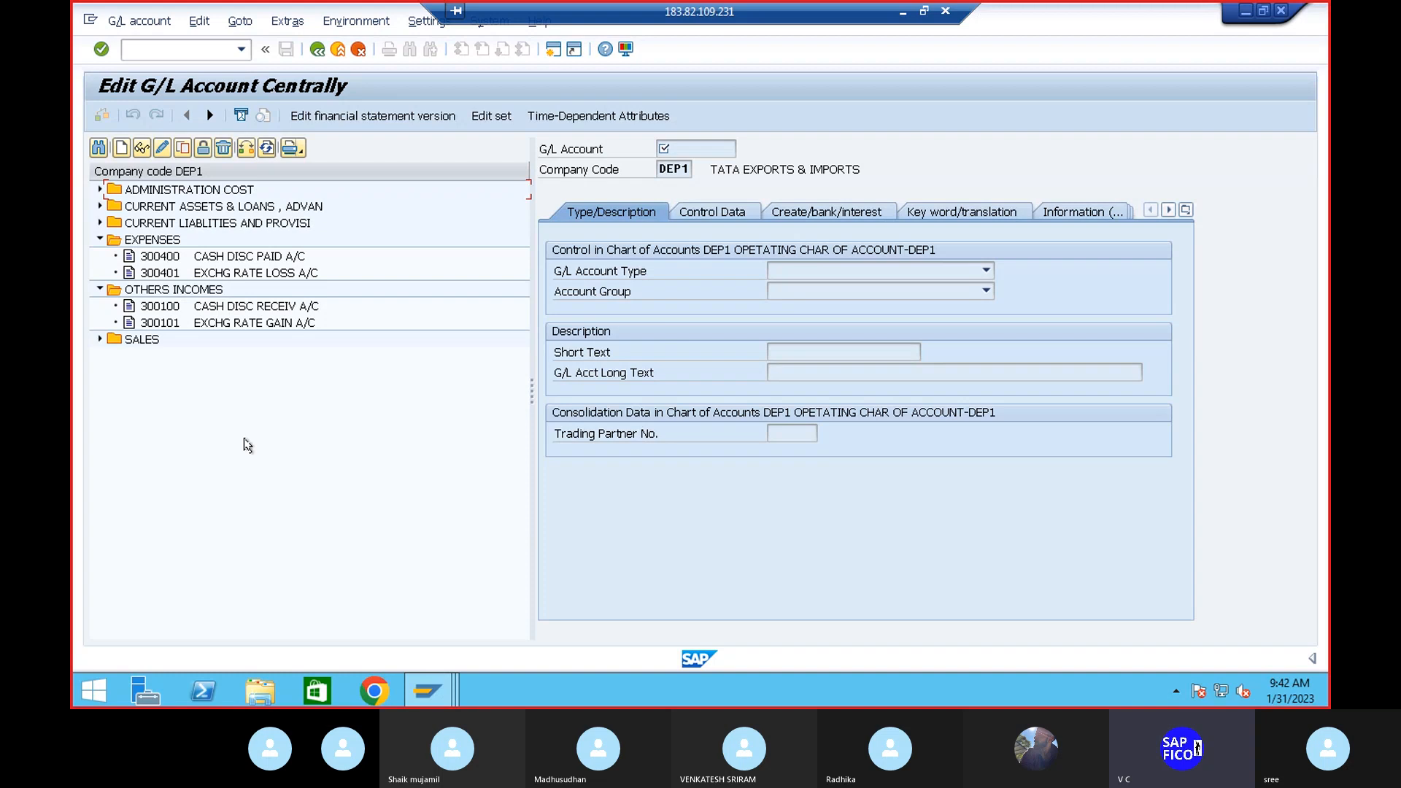
pyautogui.click(419, 694)
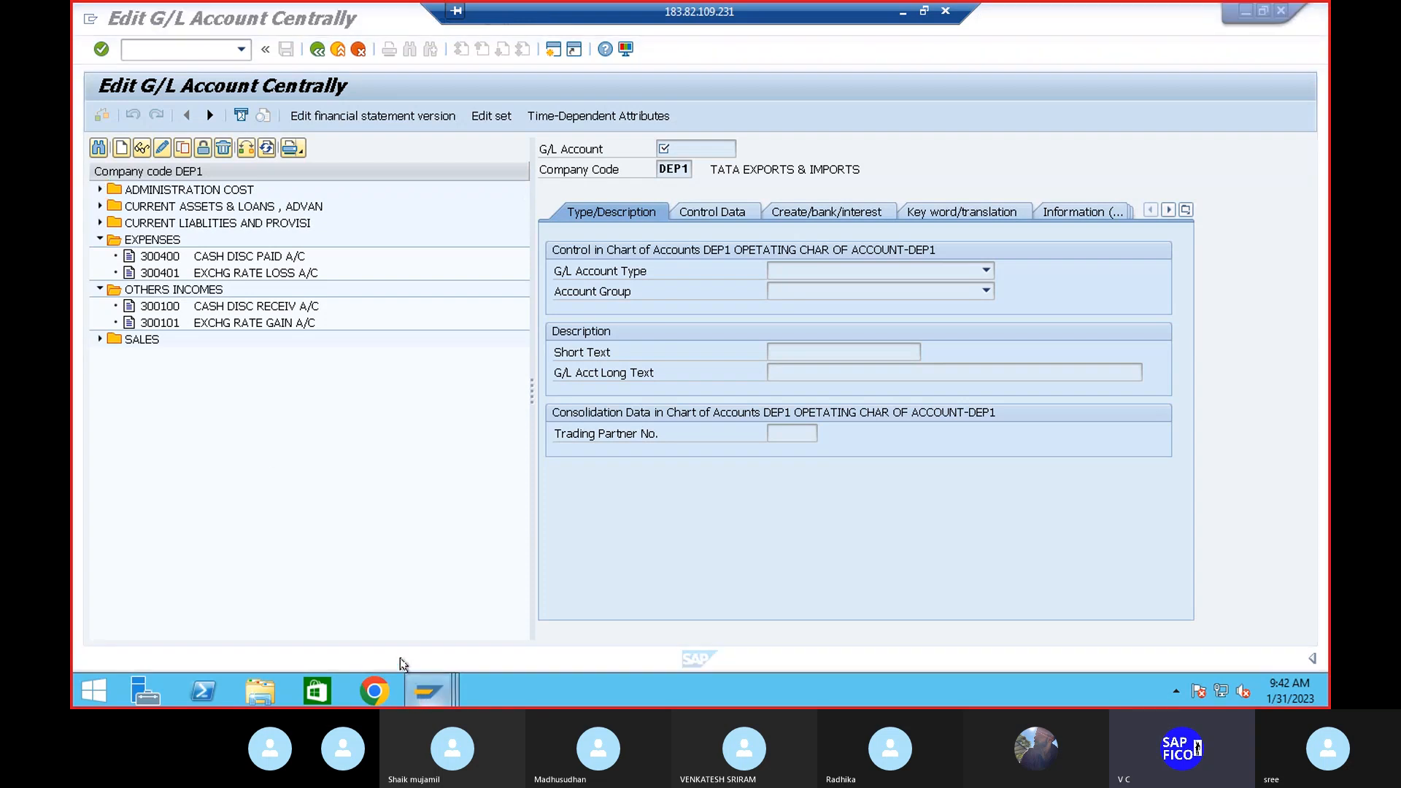
pyautogui.click(463, 630)
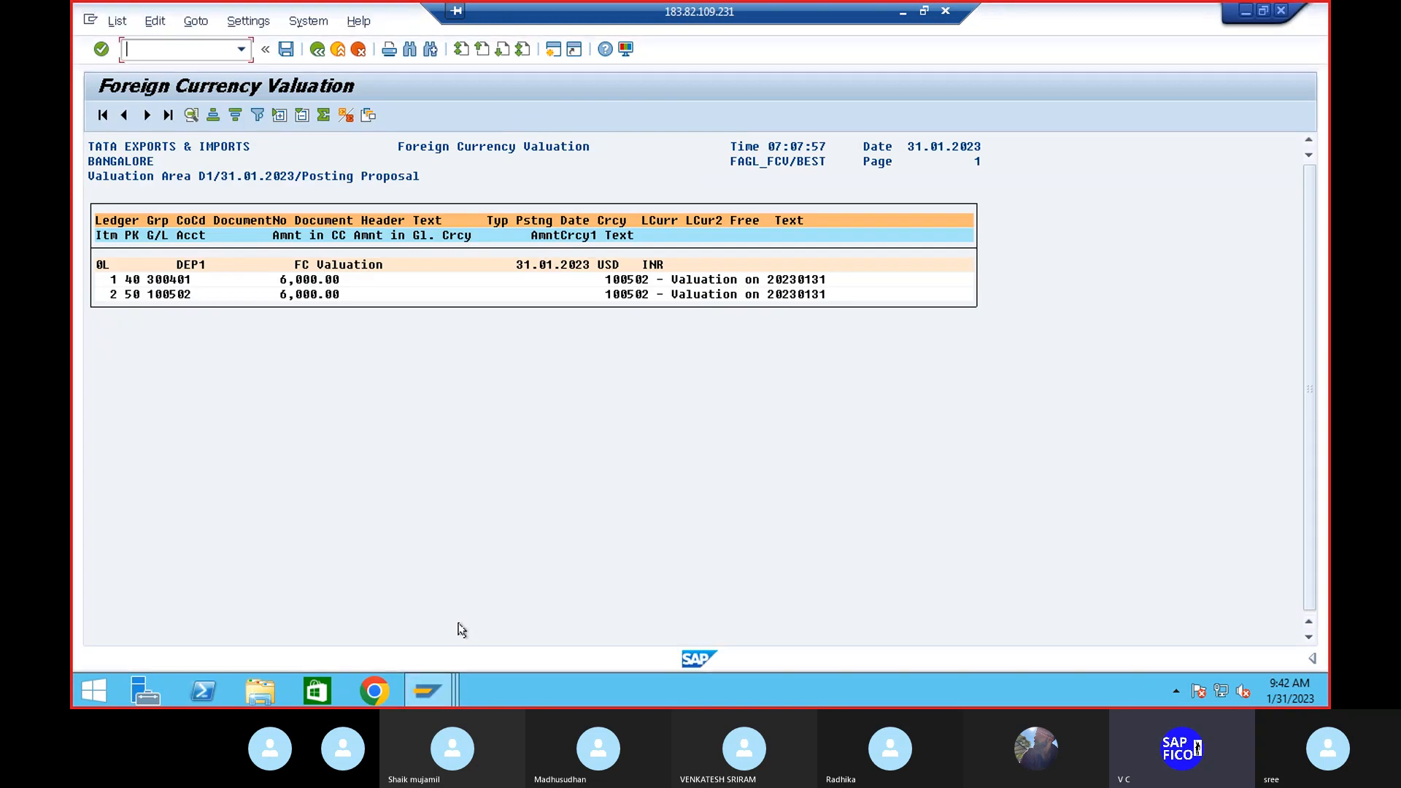
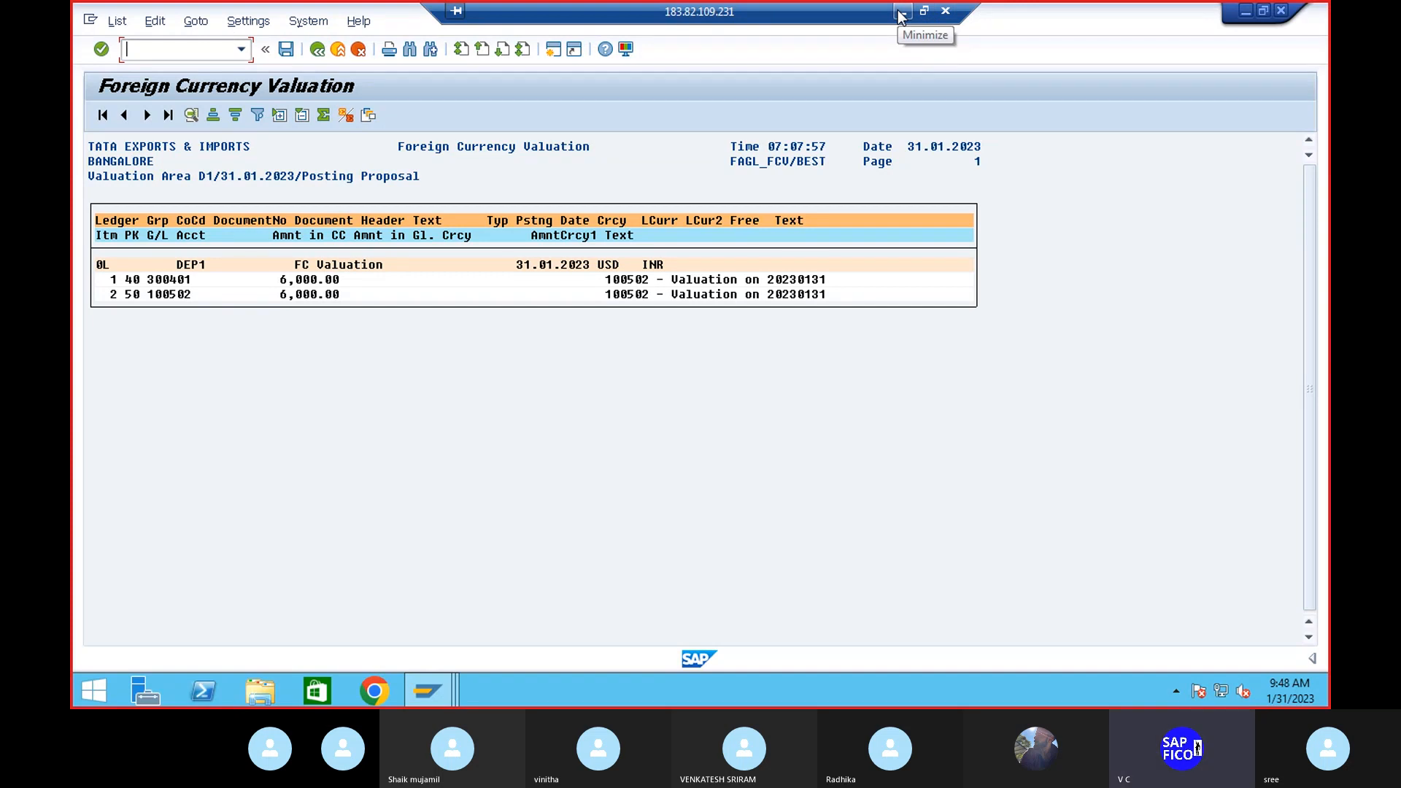
pyautogui.click(902, 13)
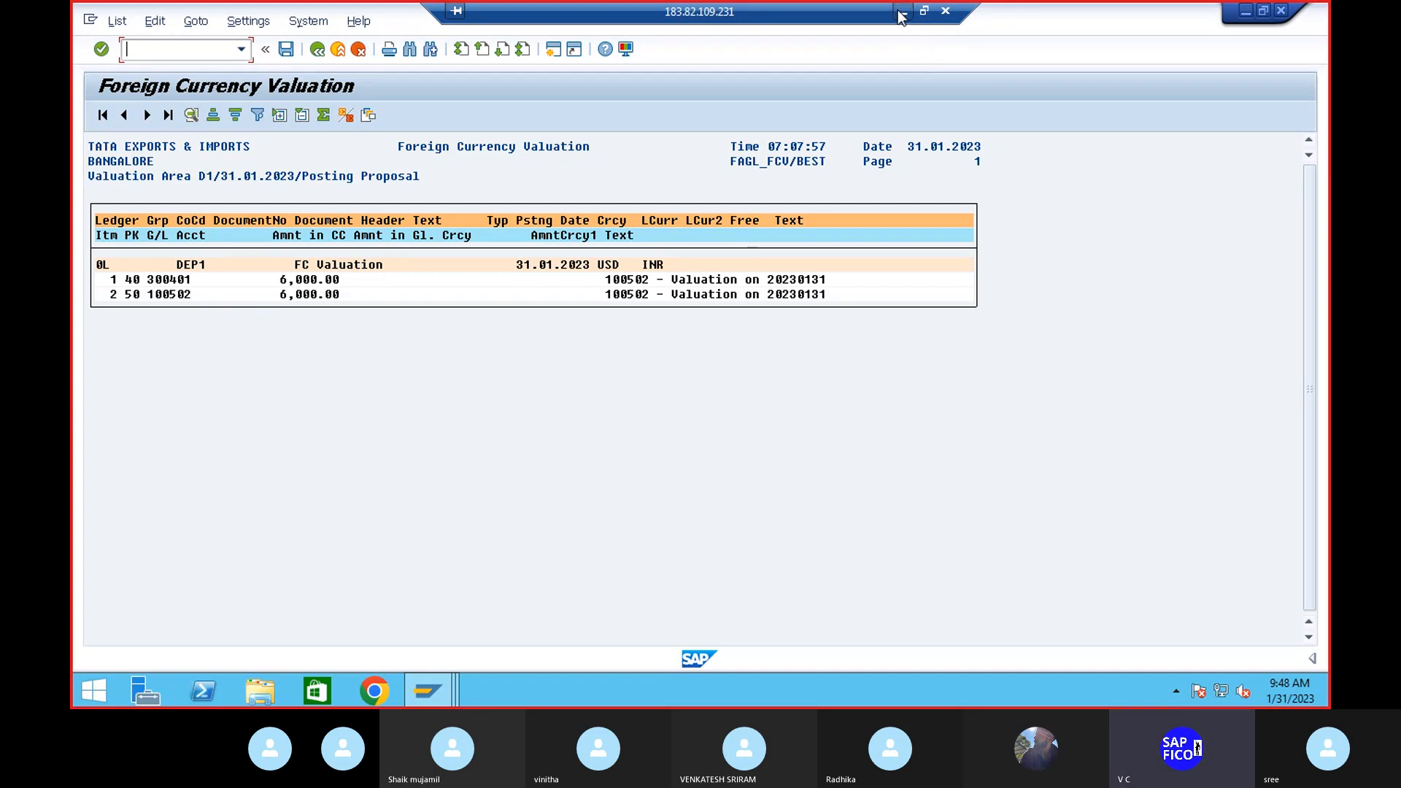
pyautogui.click(413, 173)
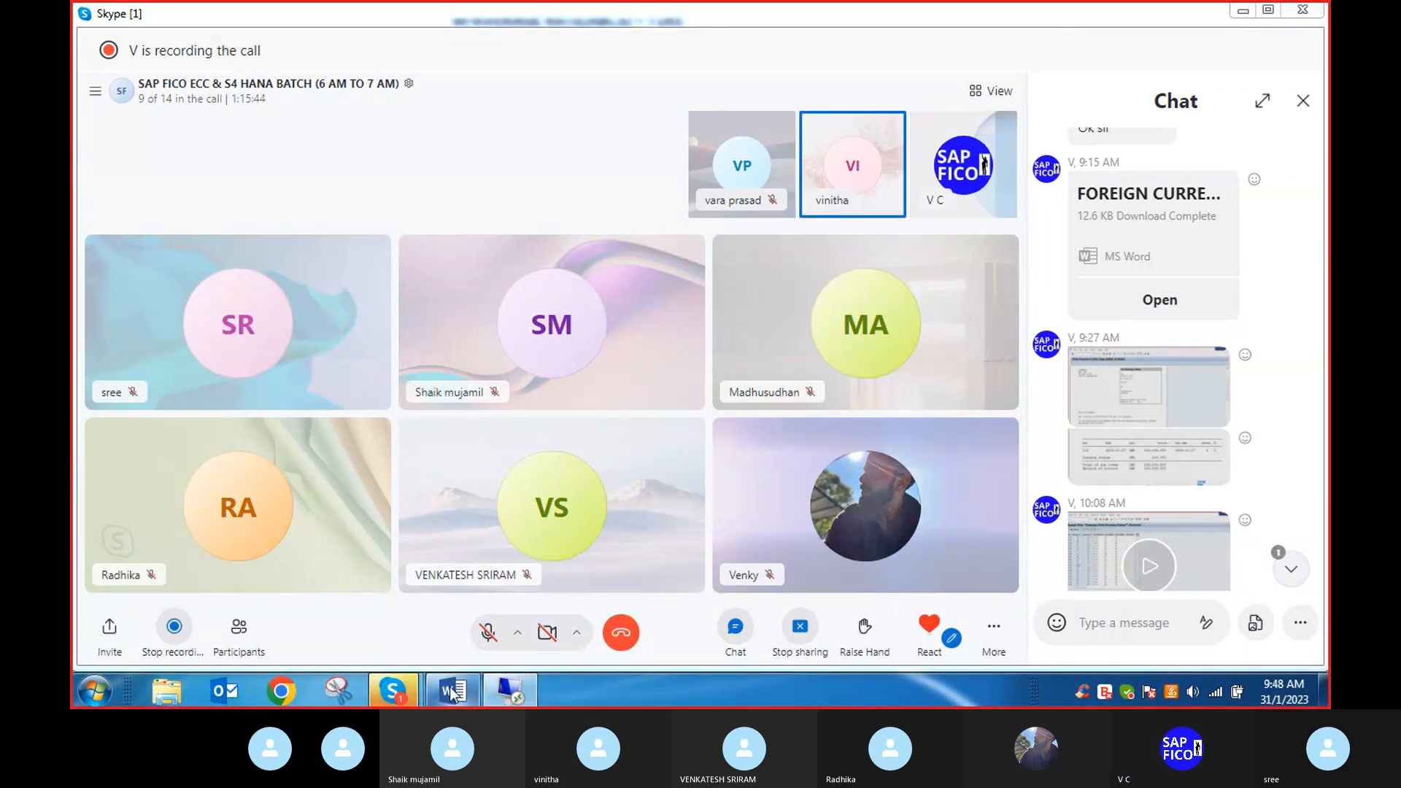
pyautogui.click(515, 694)
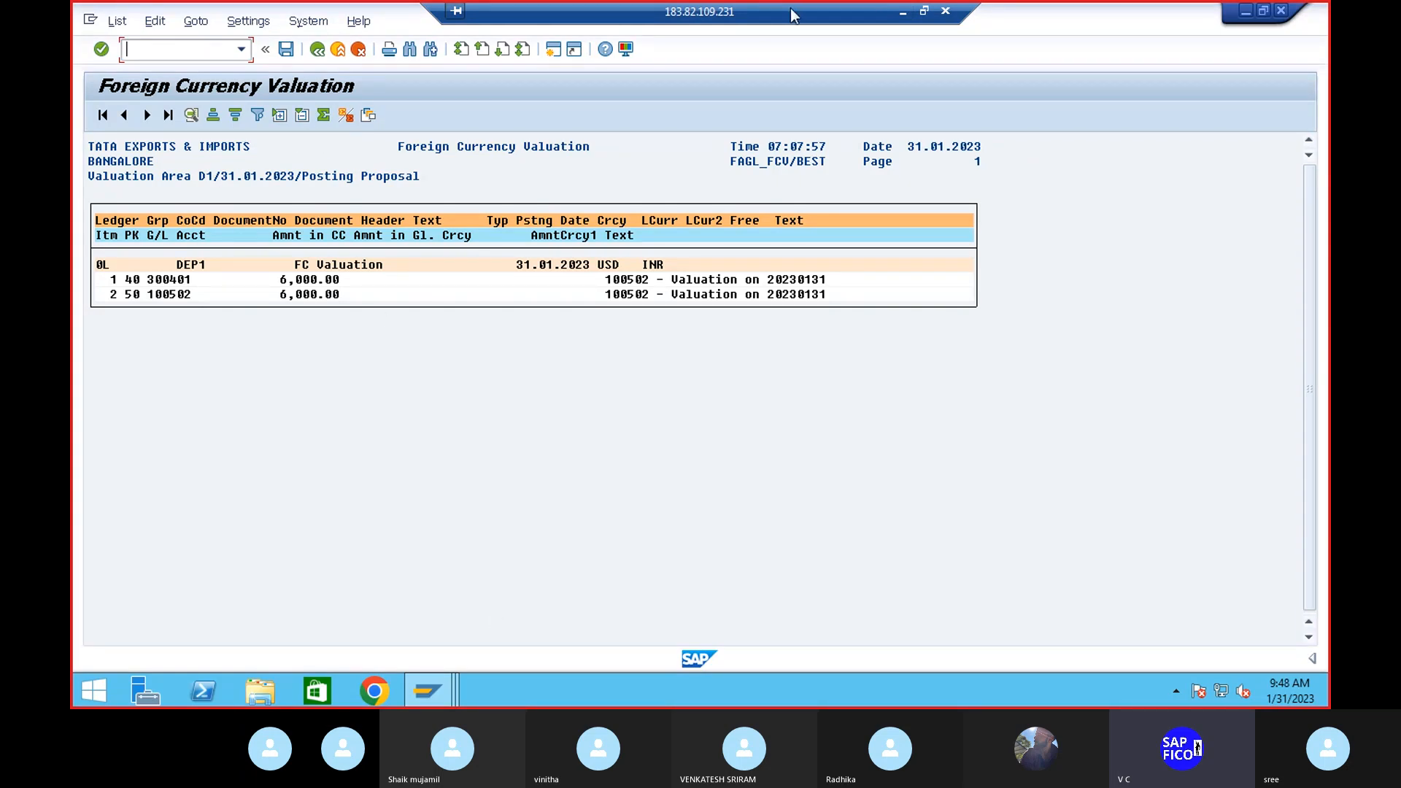
# Leave the foreign currency valuation and start transaction XK02 to change a supplier
pyautogui.write('/n')
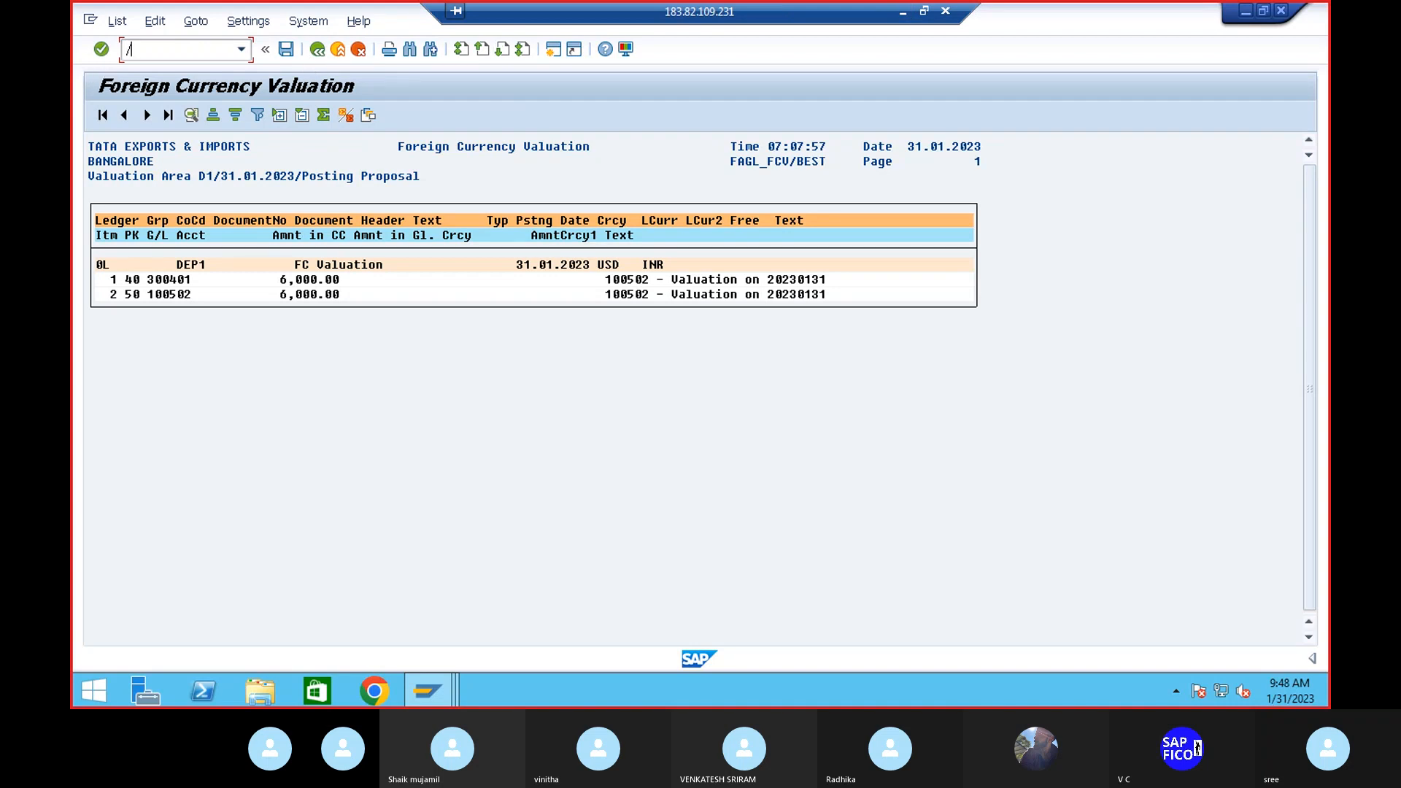
pyautogui.press('Return')
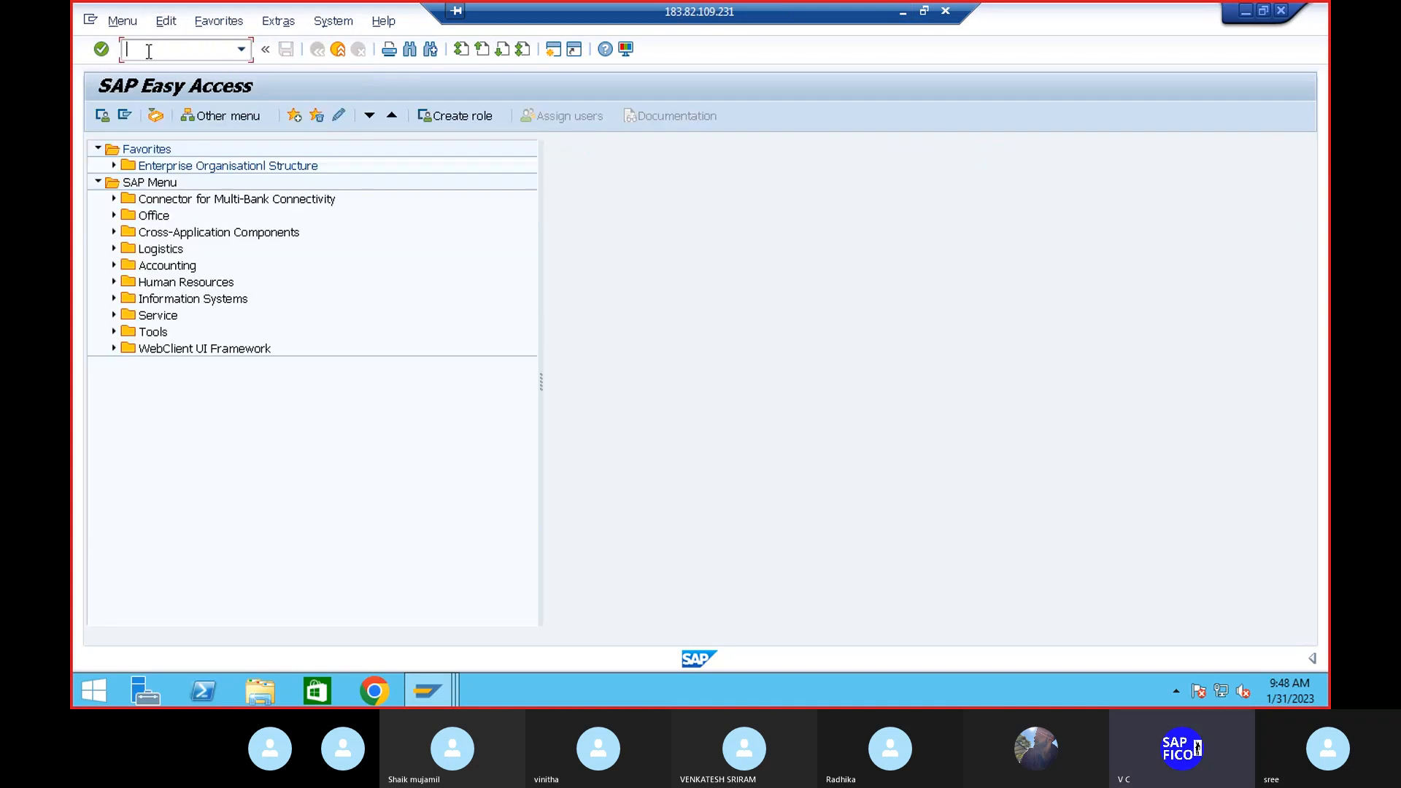
pyautogui.write('XK02')
pyautogui.press('Return')
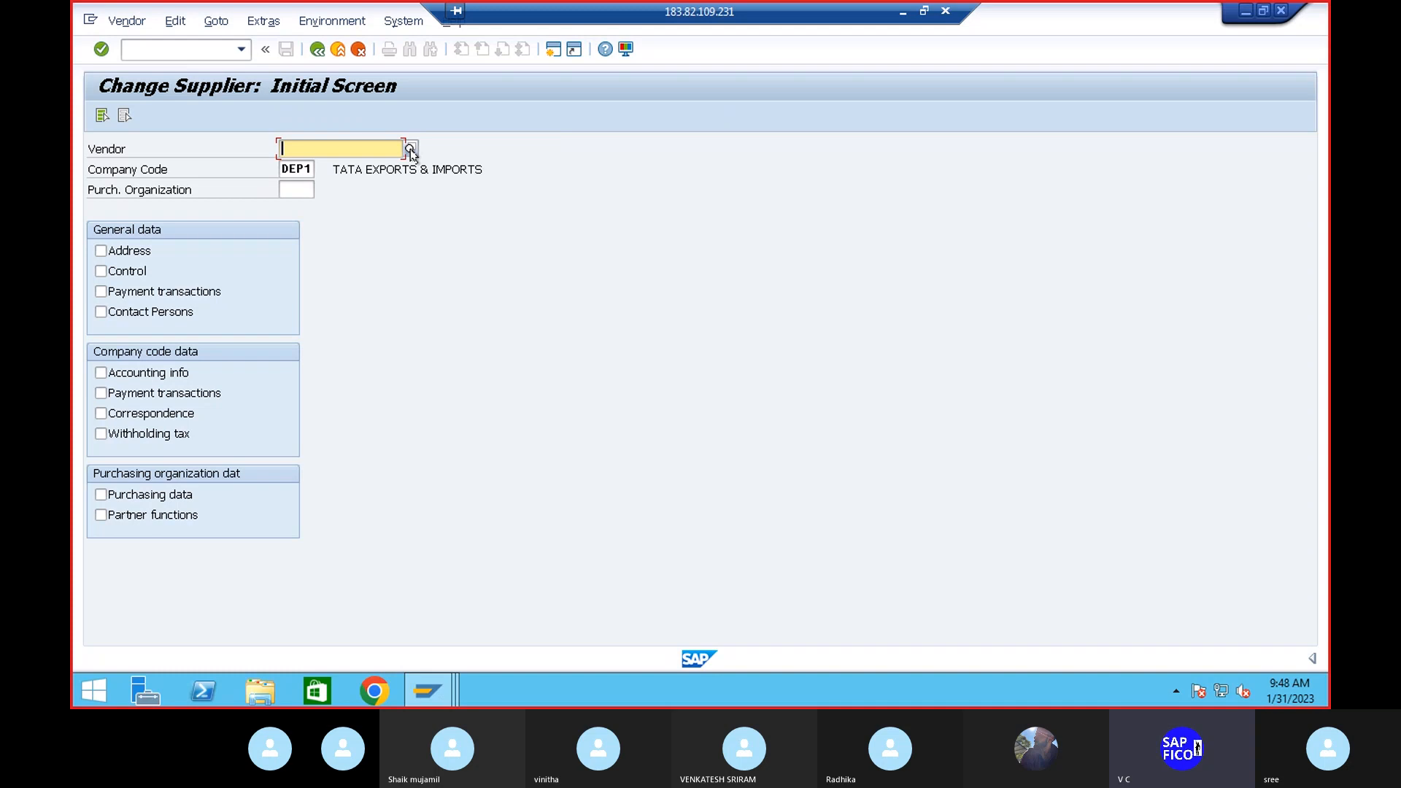
# Choose vendor VIBRANT for company code DEP1 and select its Accounting info and Payment transactions company code data
pyautogui.click(412, 151)
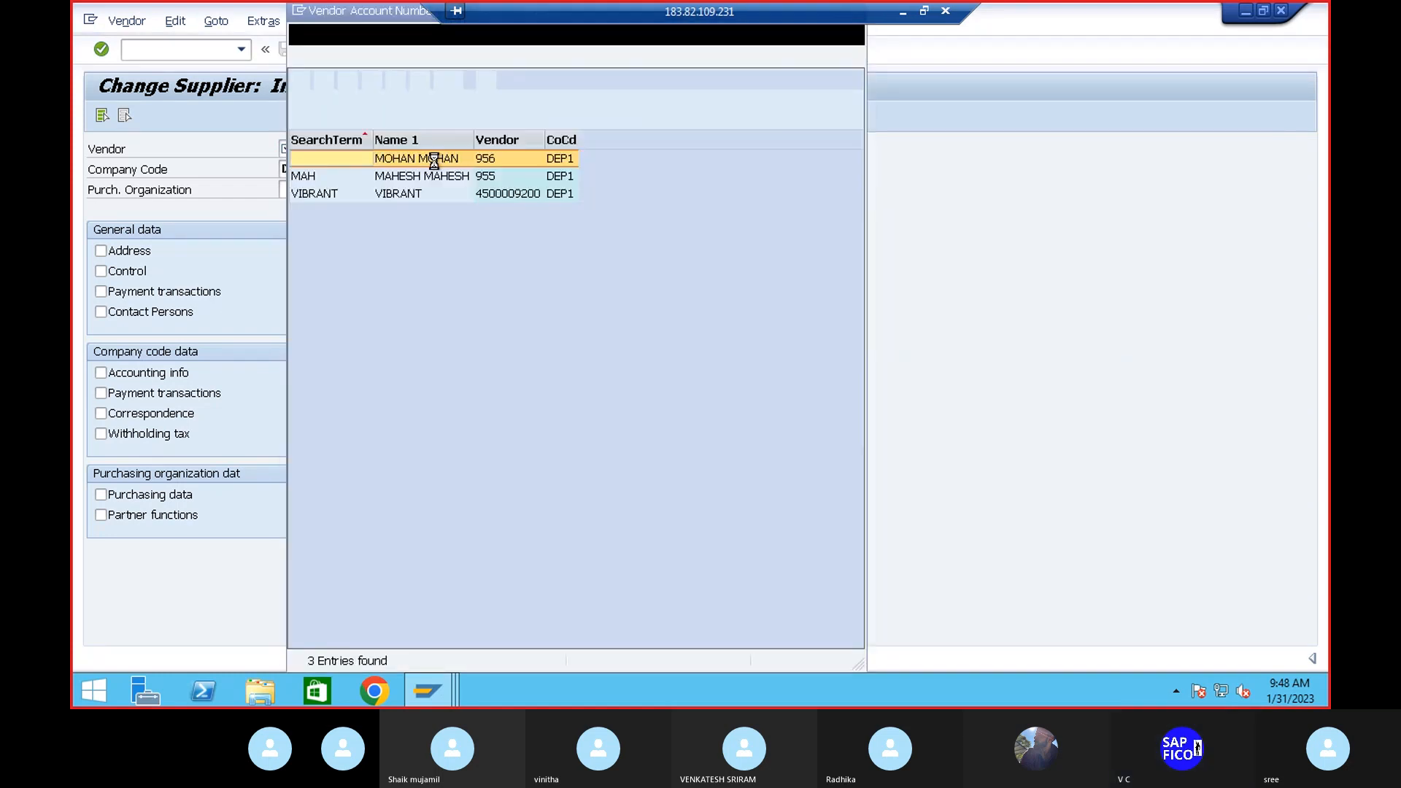
pyautogui.doubleClick(398, 192)
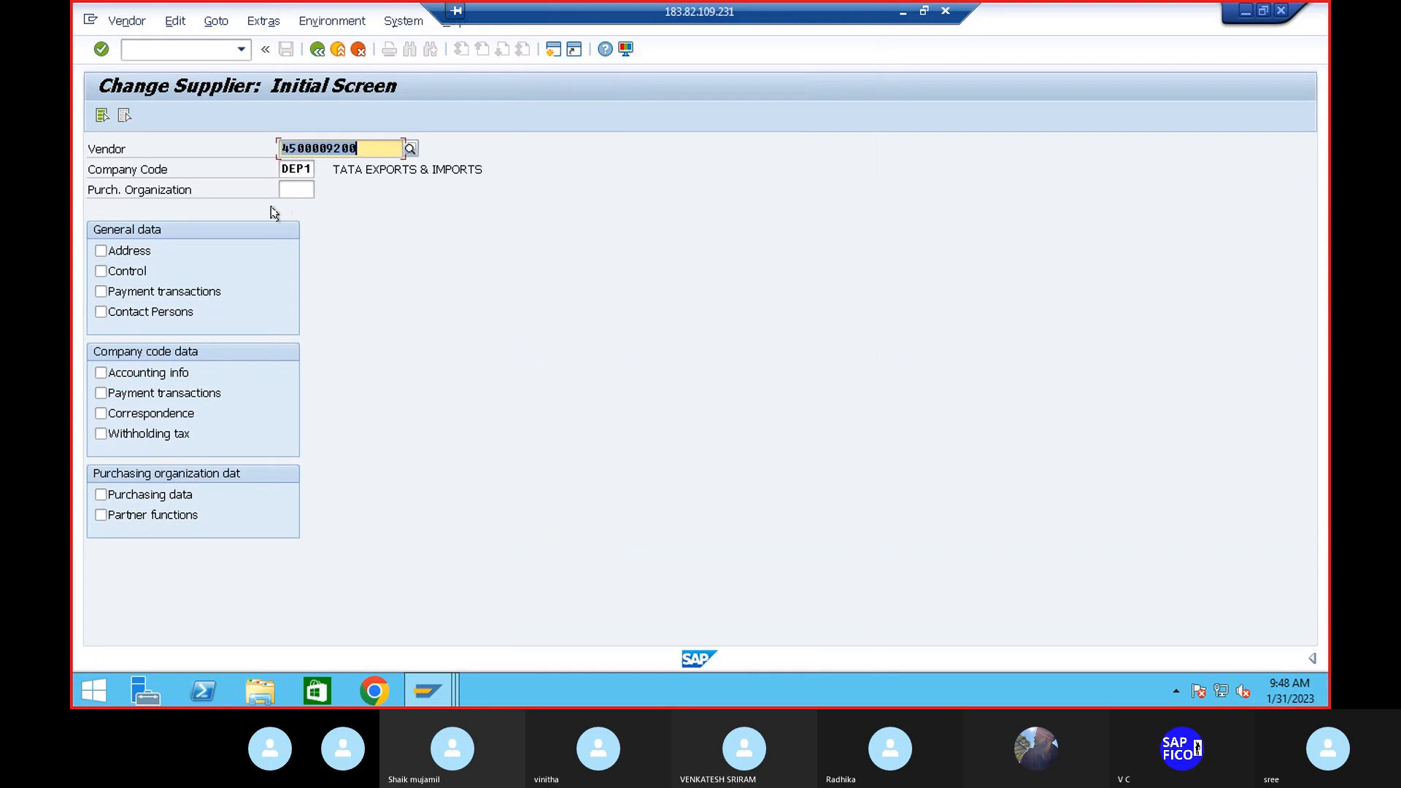
pyautogui.click(100, 373)
pyautogui.click(101, 394)
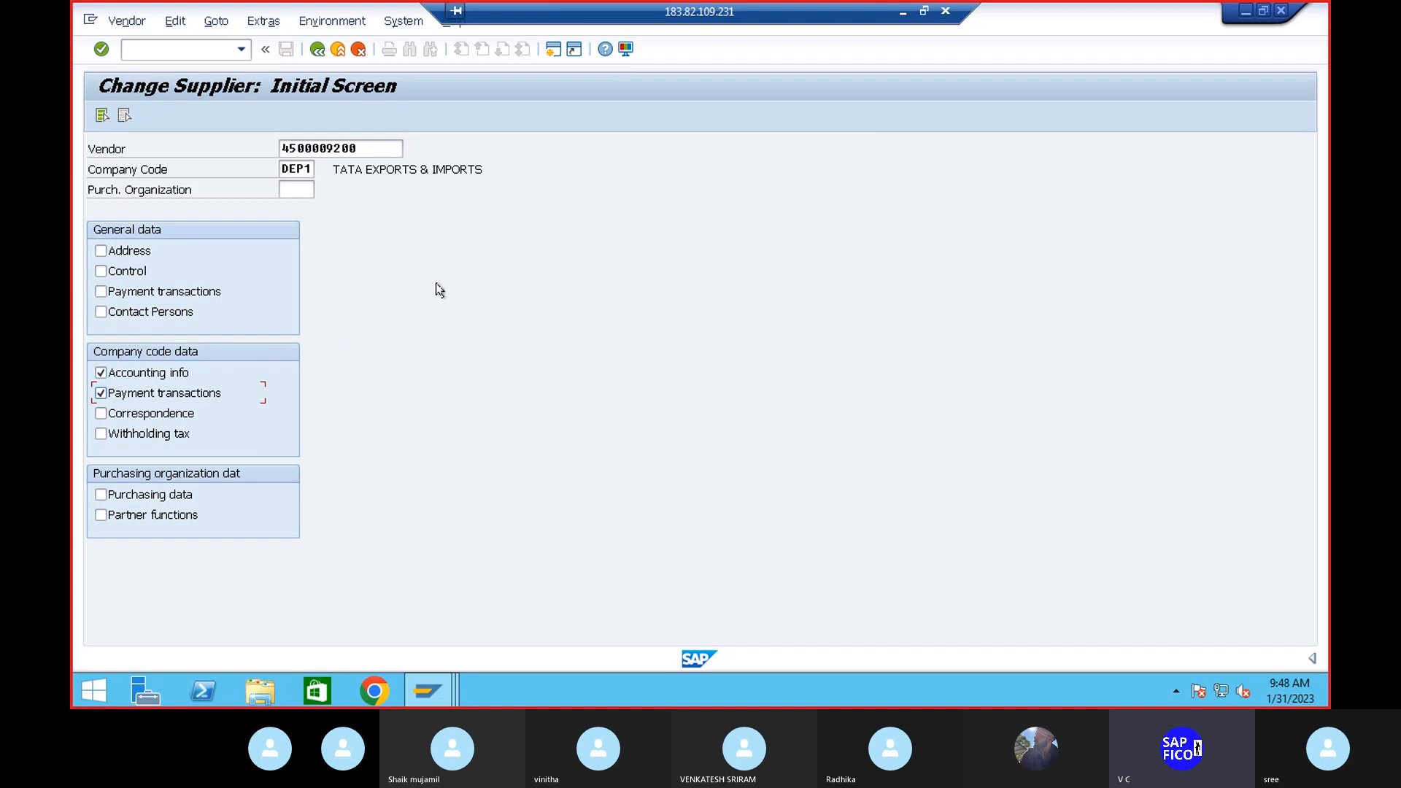
pyautogui.click(134, 49)
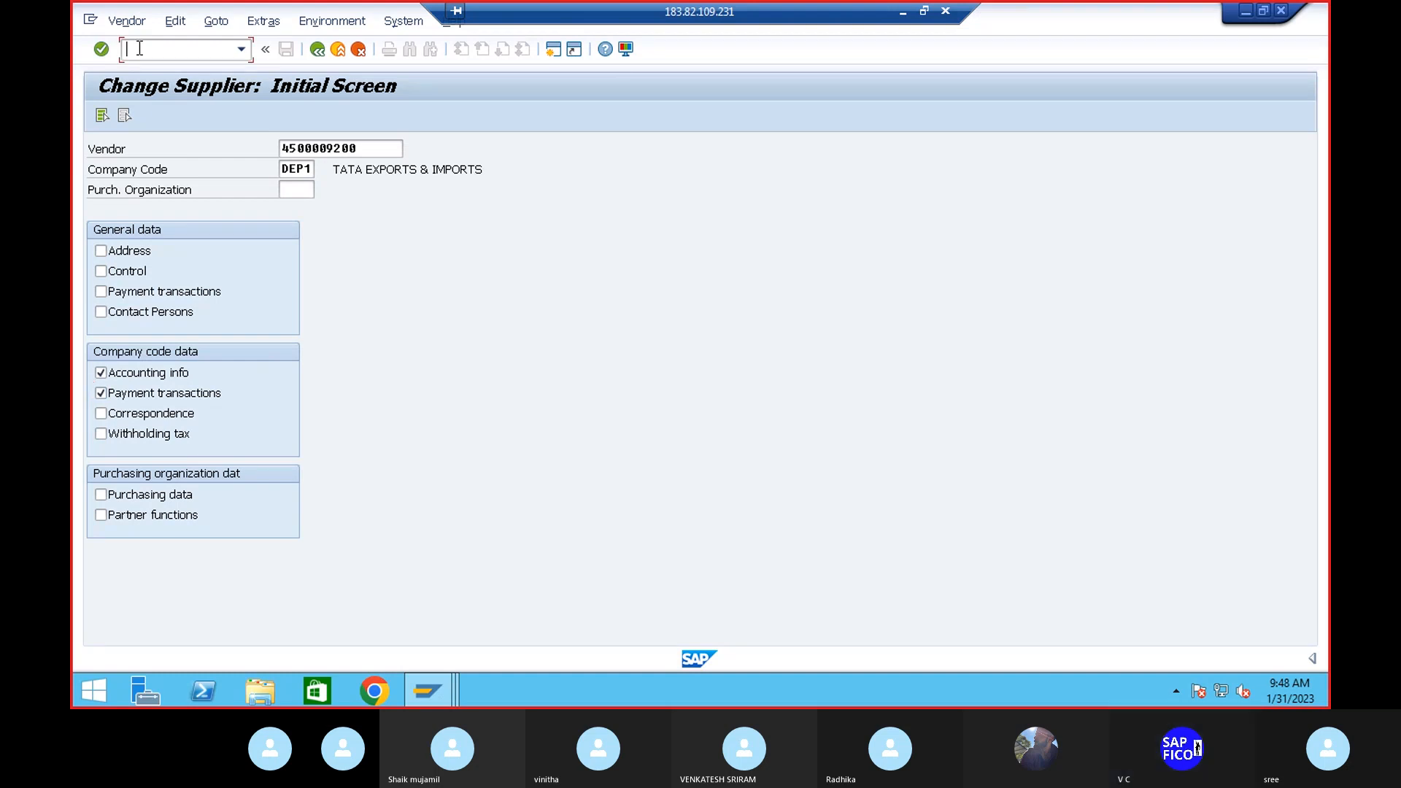
# In the second SAP session, leave the G/L account editor, start transaction SPRO and display the SAP Reference IMG
pyautogui.click(434, 690)
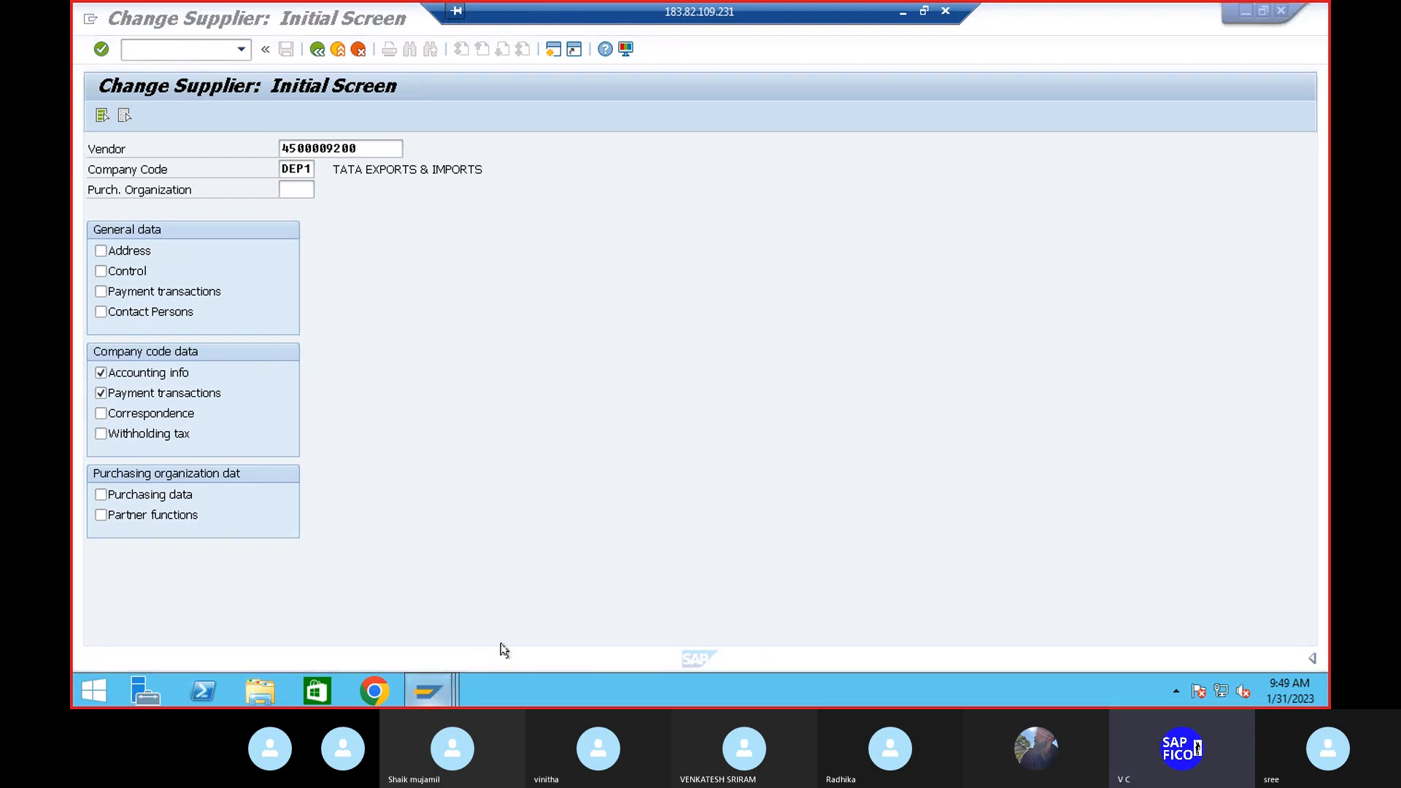
pyautogui.click(614, 596)
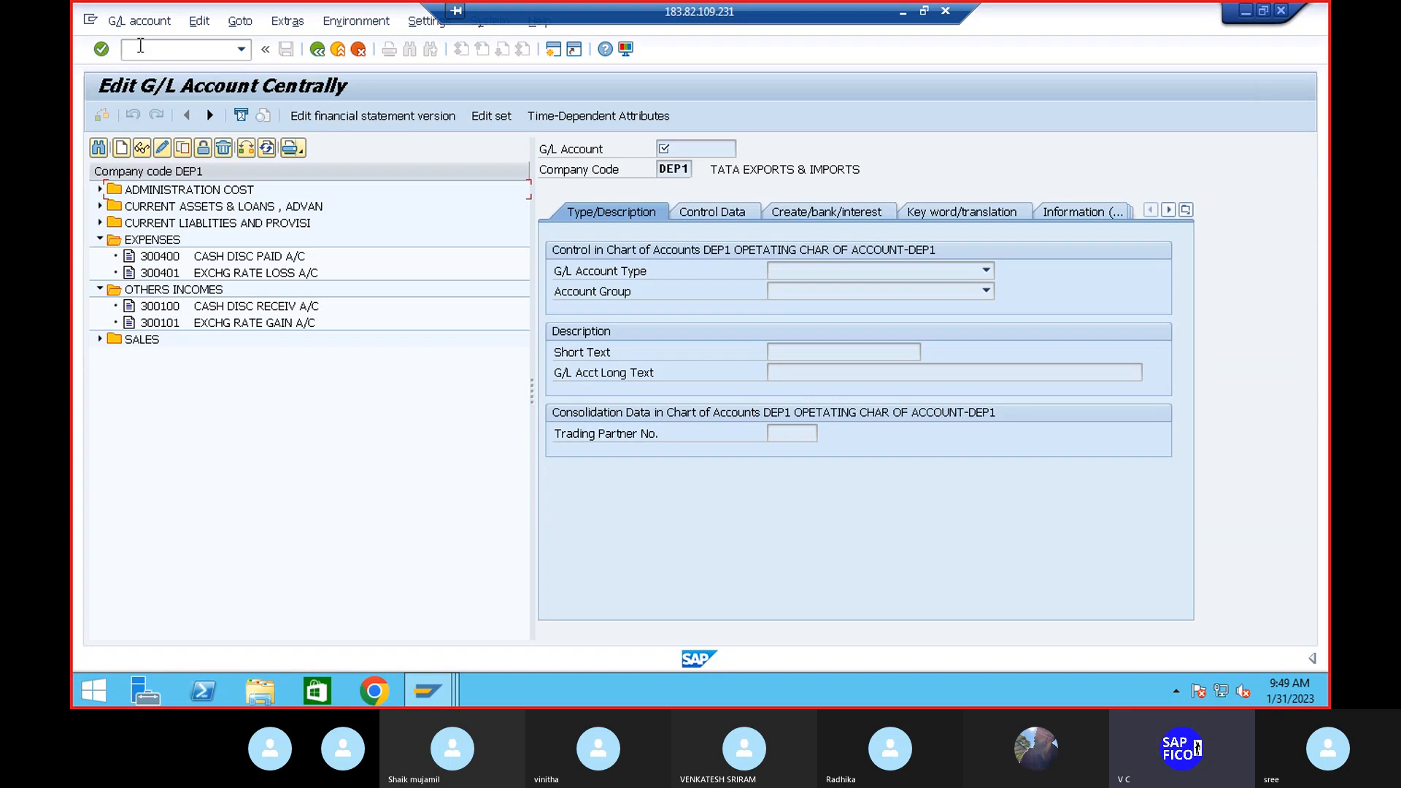
pyautogui.write('/n')
pyautogui.press('Return')
pyautogui.write('spro')
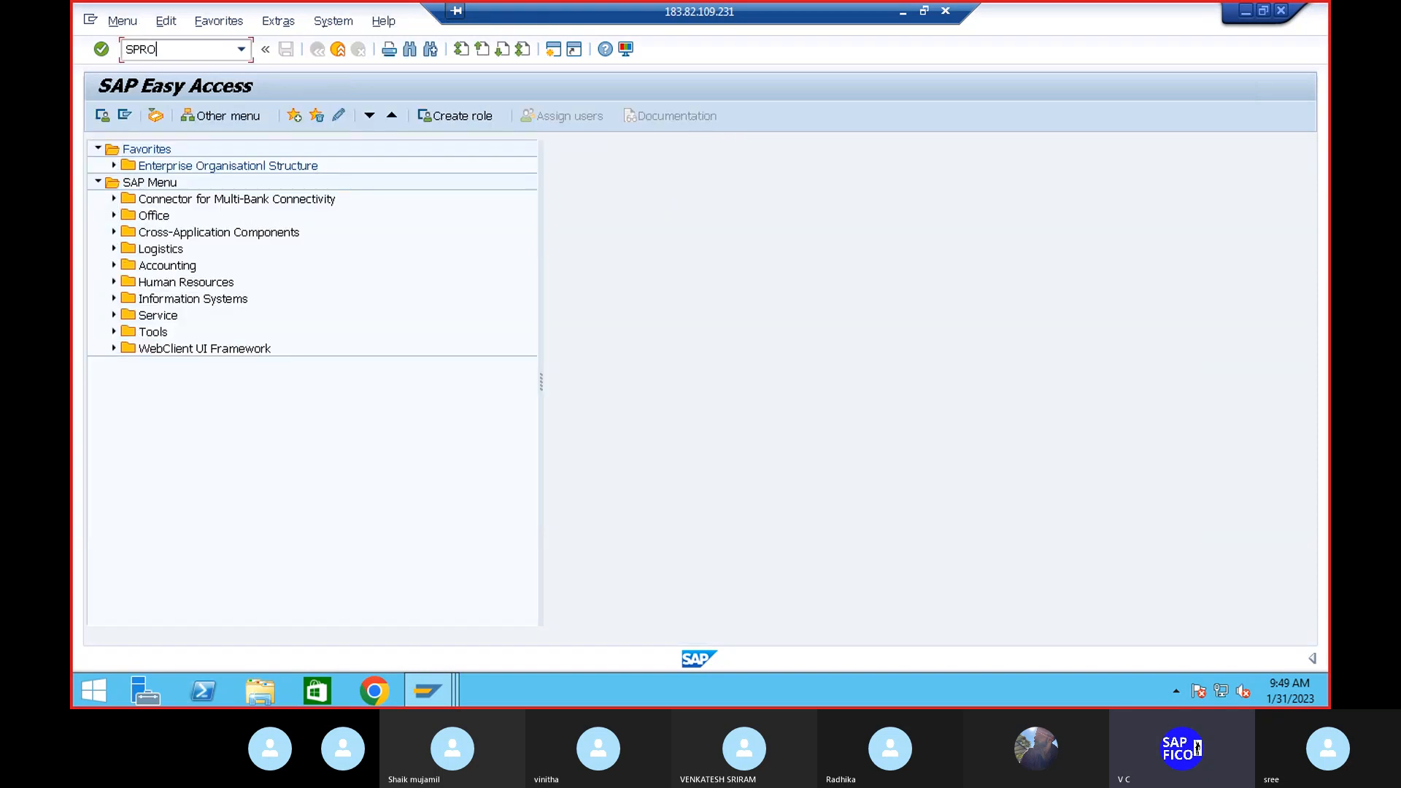
pyautogui.press('Return')
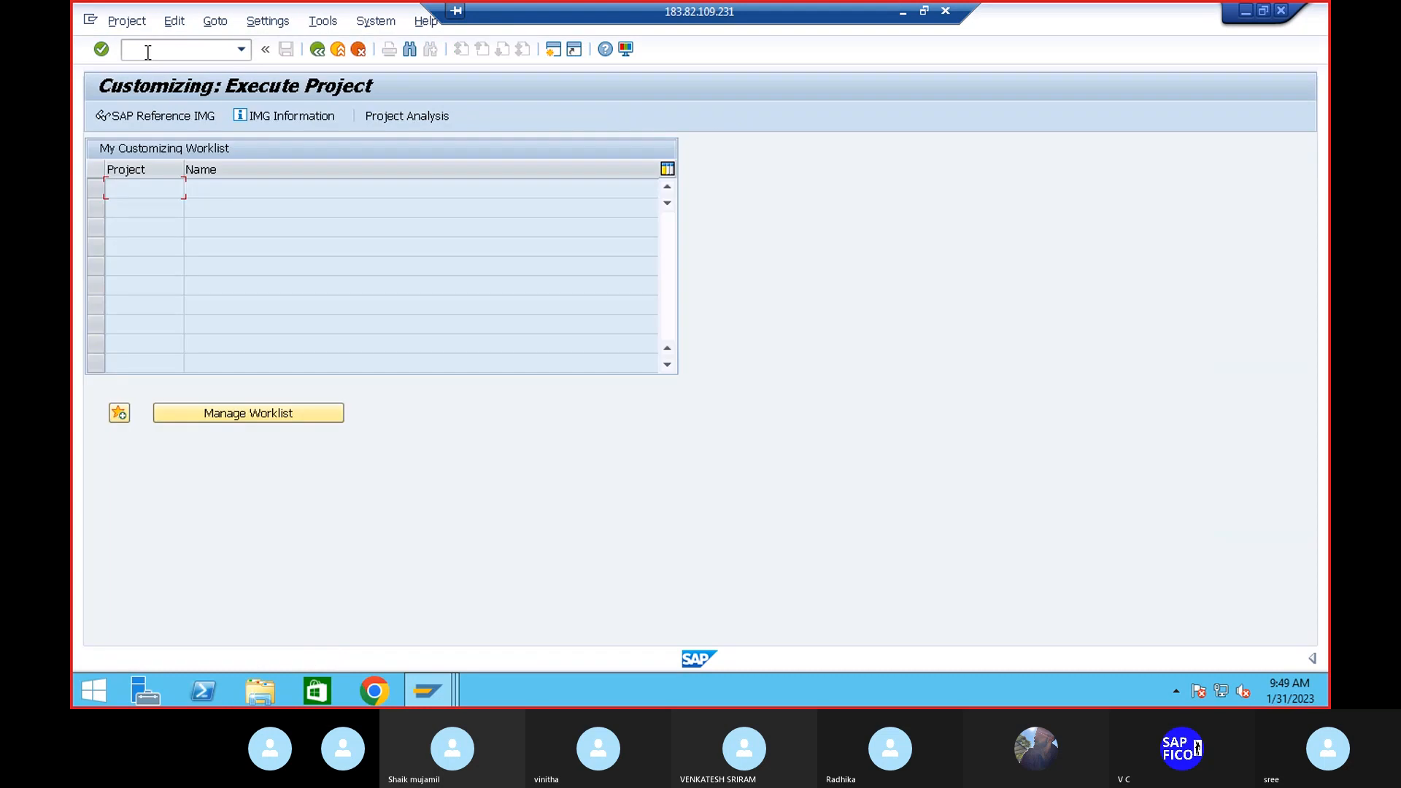
pyautogui.click(173, 119)
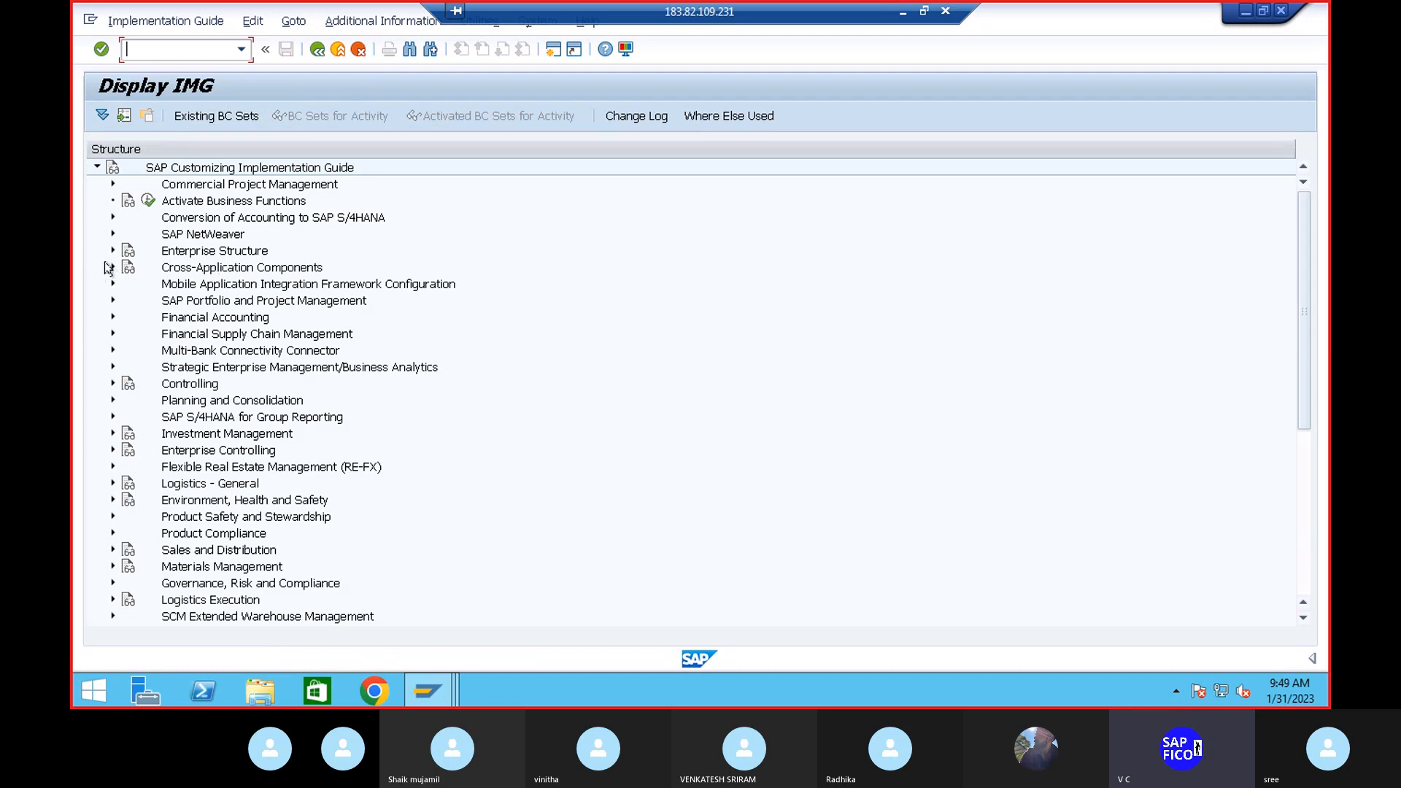
# Open the Define BP Roles activity in the IMG, under Cross-Application Components, SAP Business Partner, Business Partner, Basic Settings, Business Partner Roles
pyautogui.click(112, 267)
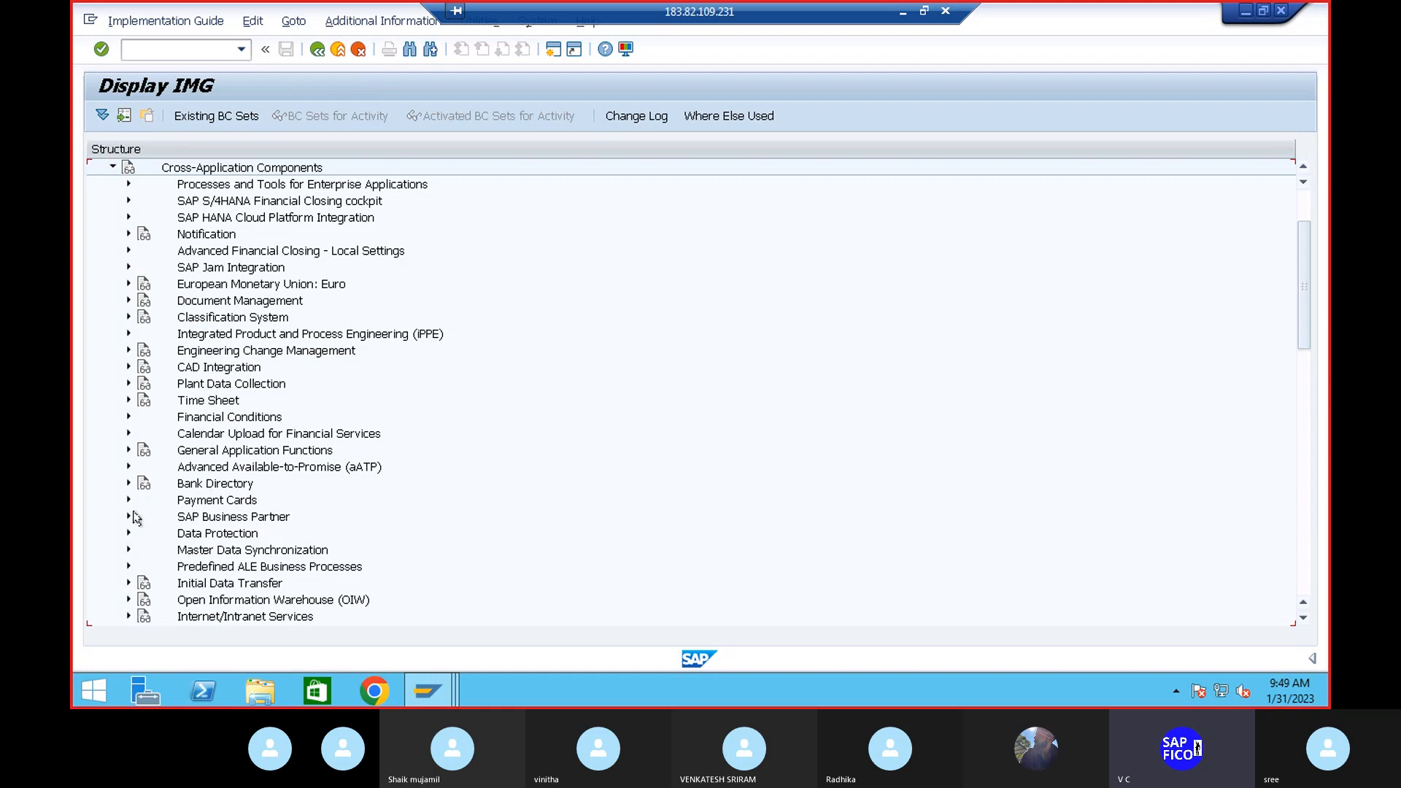
pyautogui.click(129, 516)
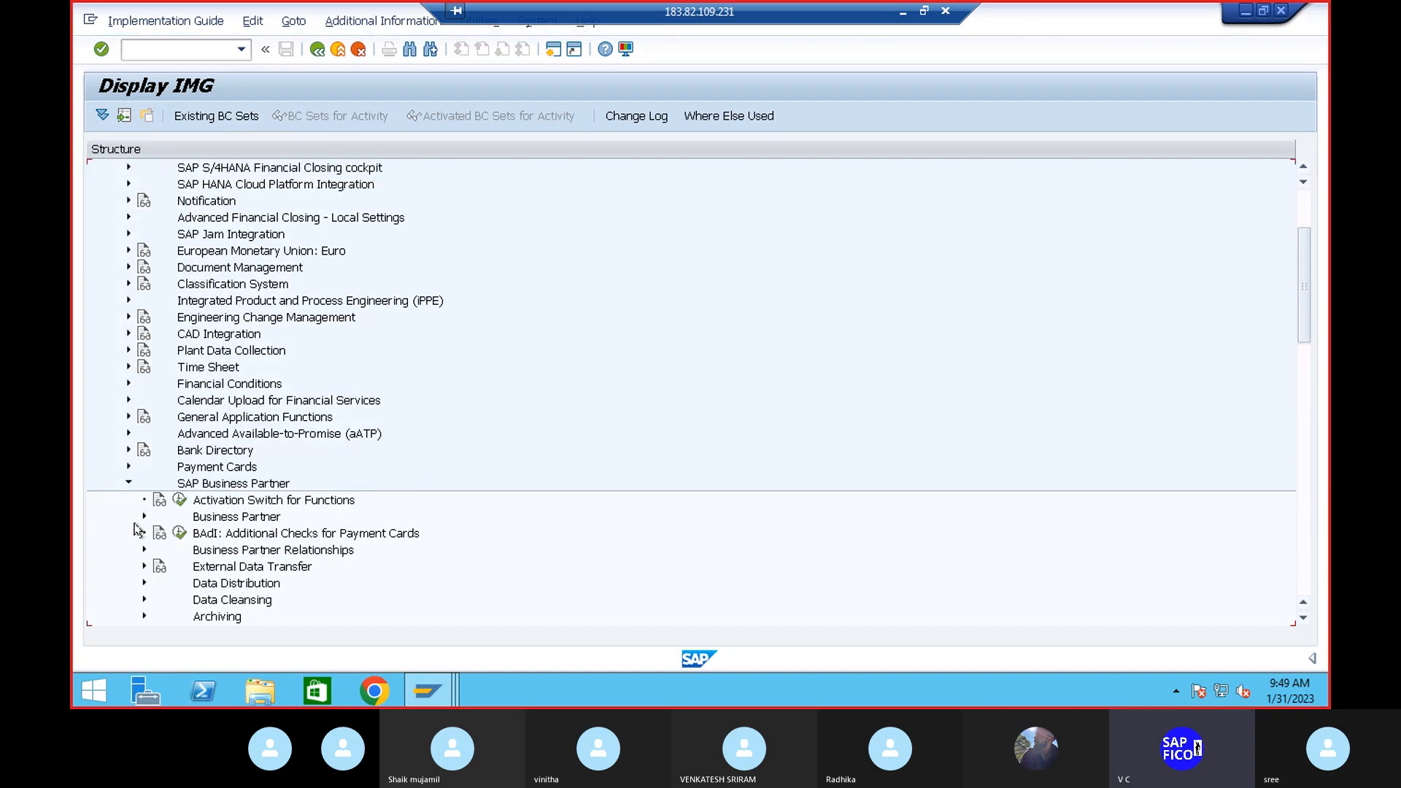
pyautogui.click(145, 517)
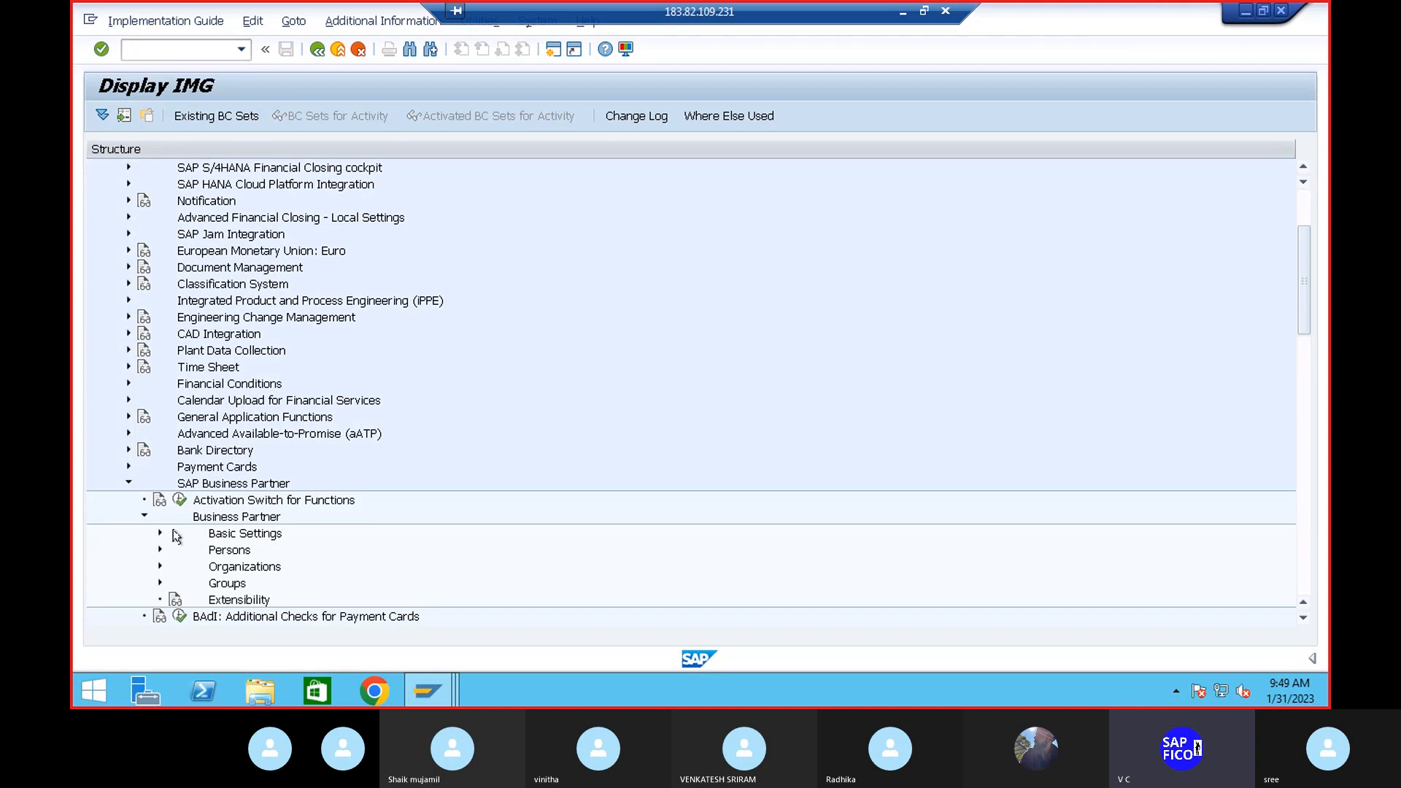
pyautogui.click(159, 535)
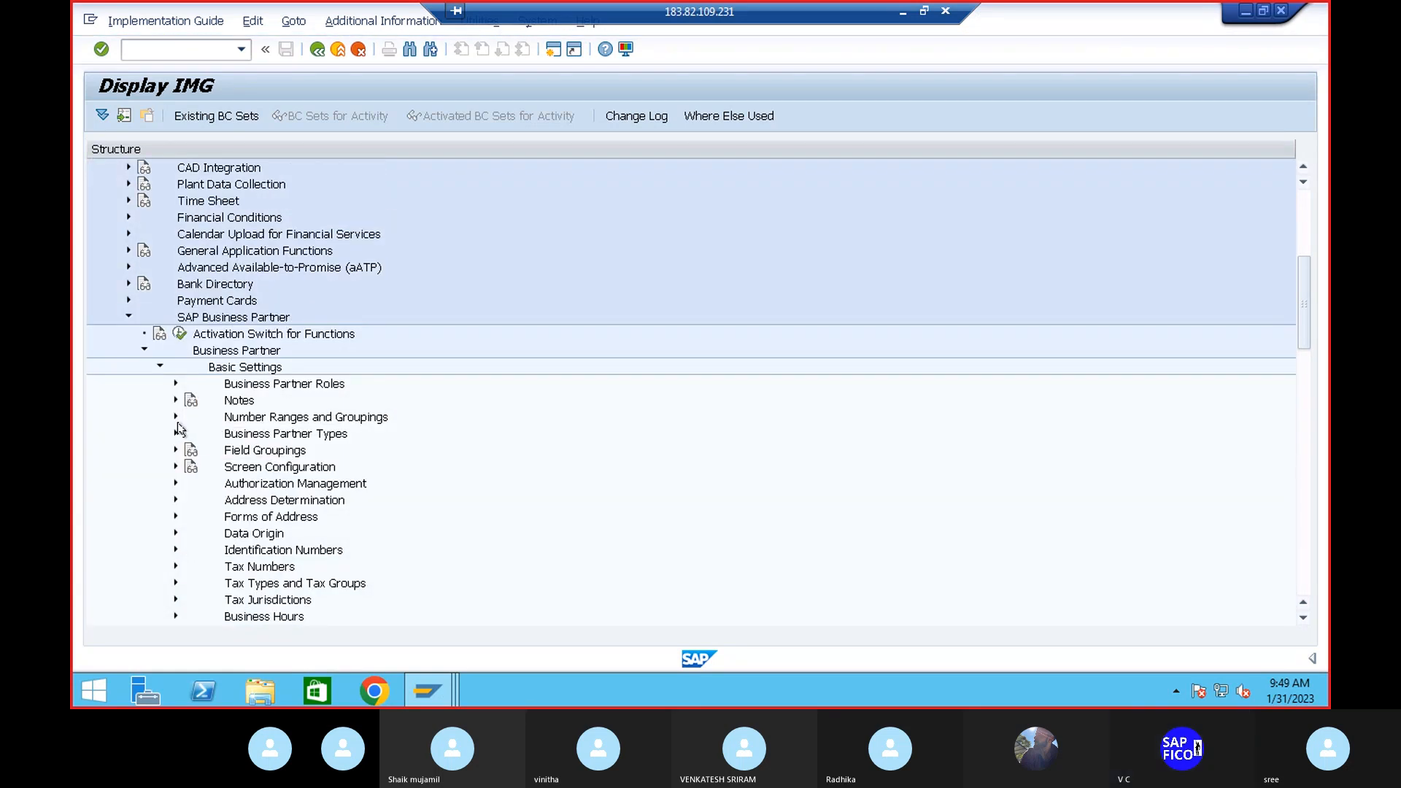
pyautogui.click(176, 383)
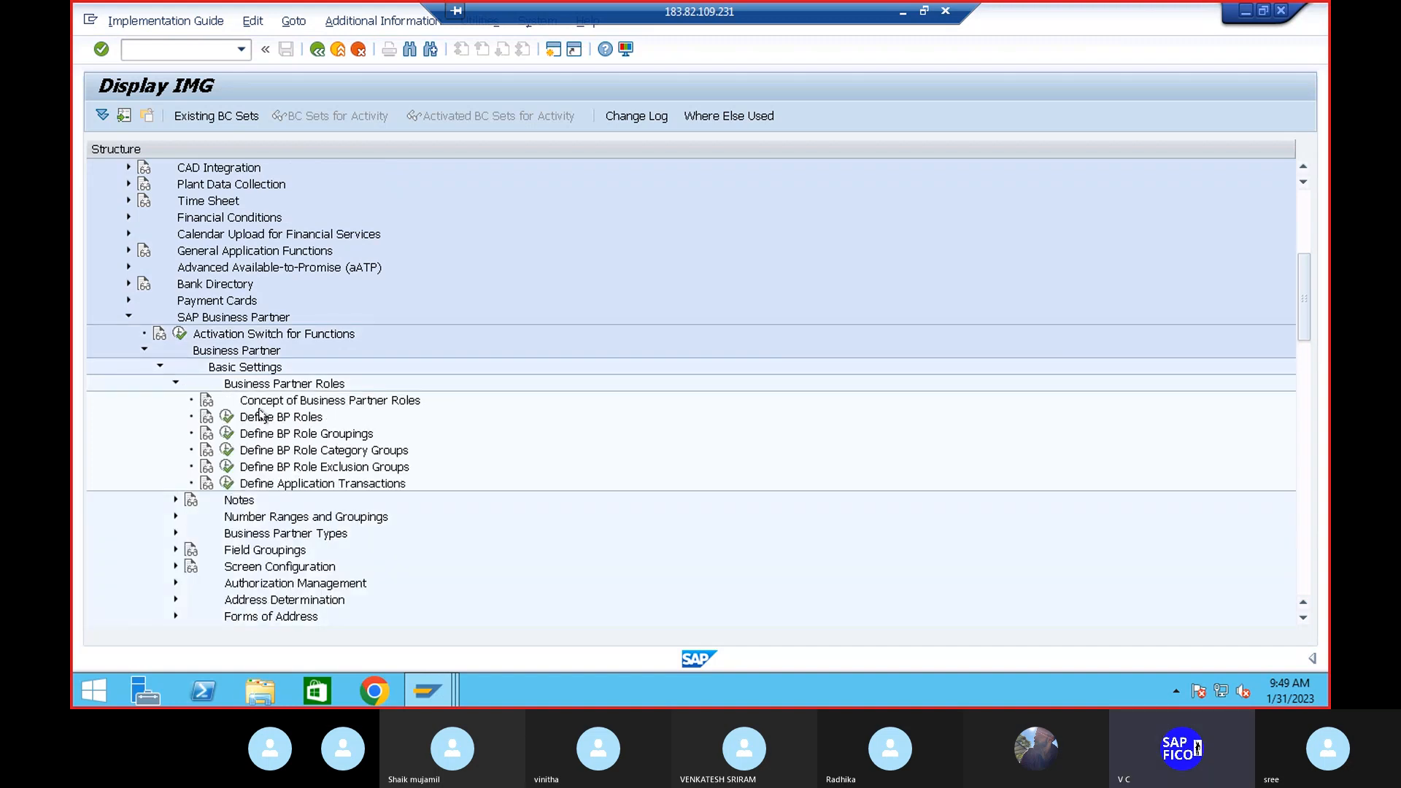
pyautogui.click(227, 416)
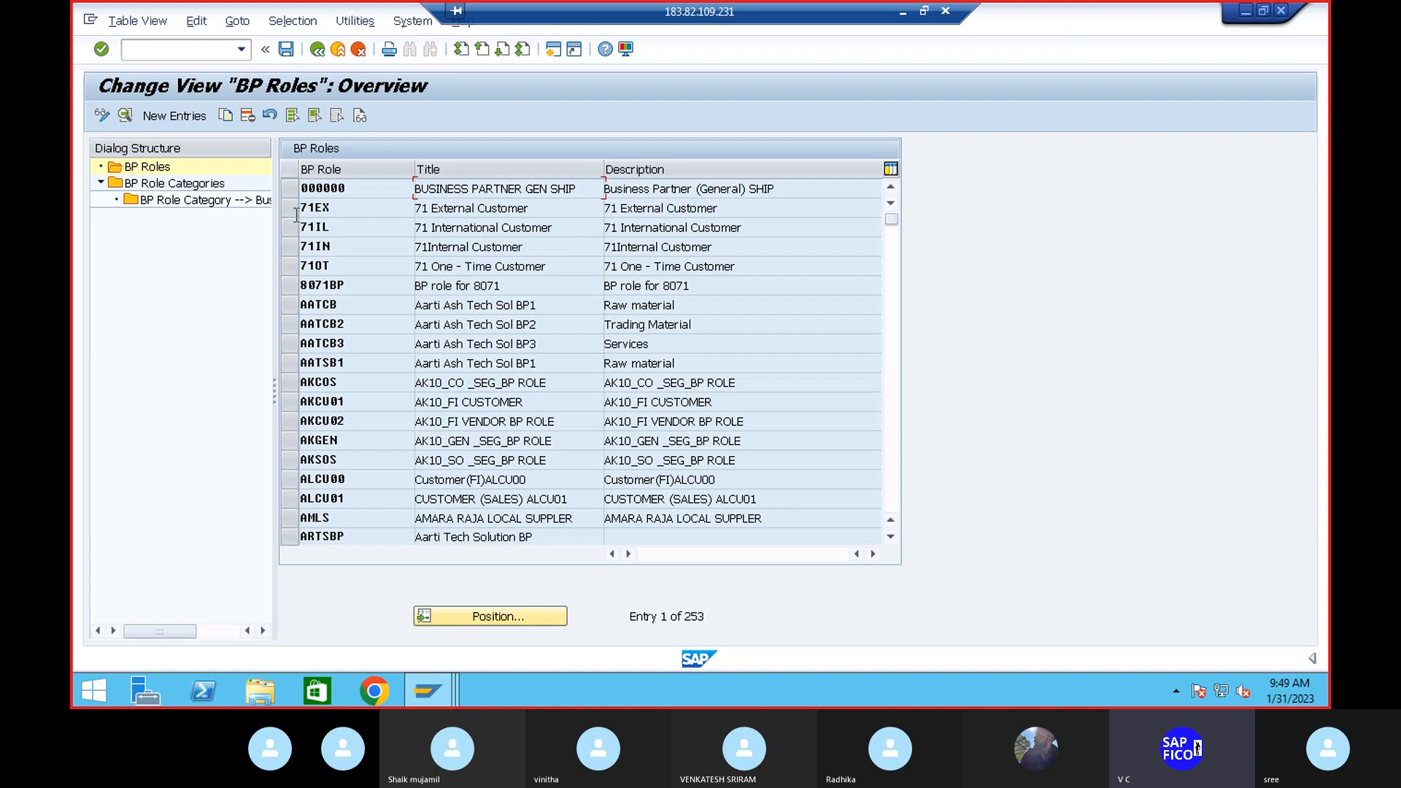
# Position the BP roles list at FLVN00, review the neighbouring customer and vendor roles, and display the details of role GLVN00
pyautogui.click(490, 619)
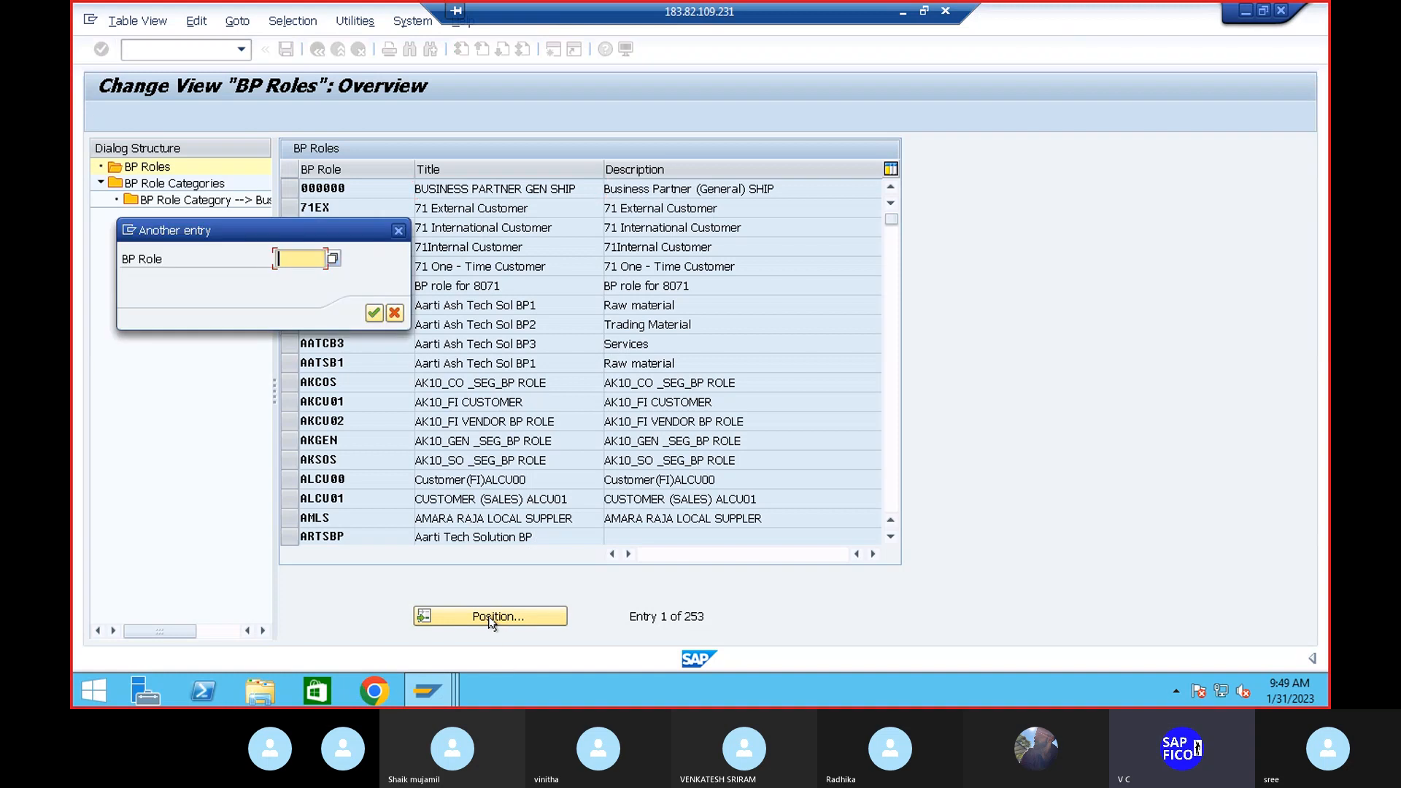
pyautogui.write('FLVN00')
pyautogui.press('Return')
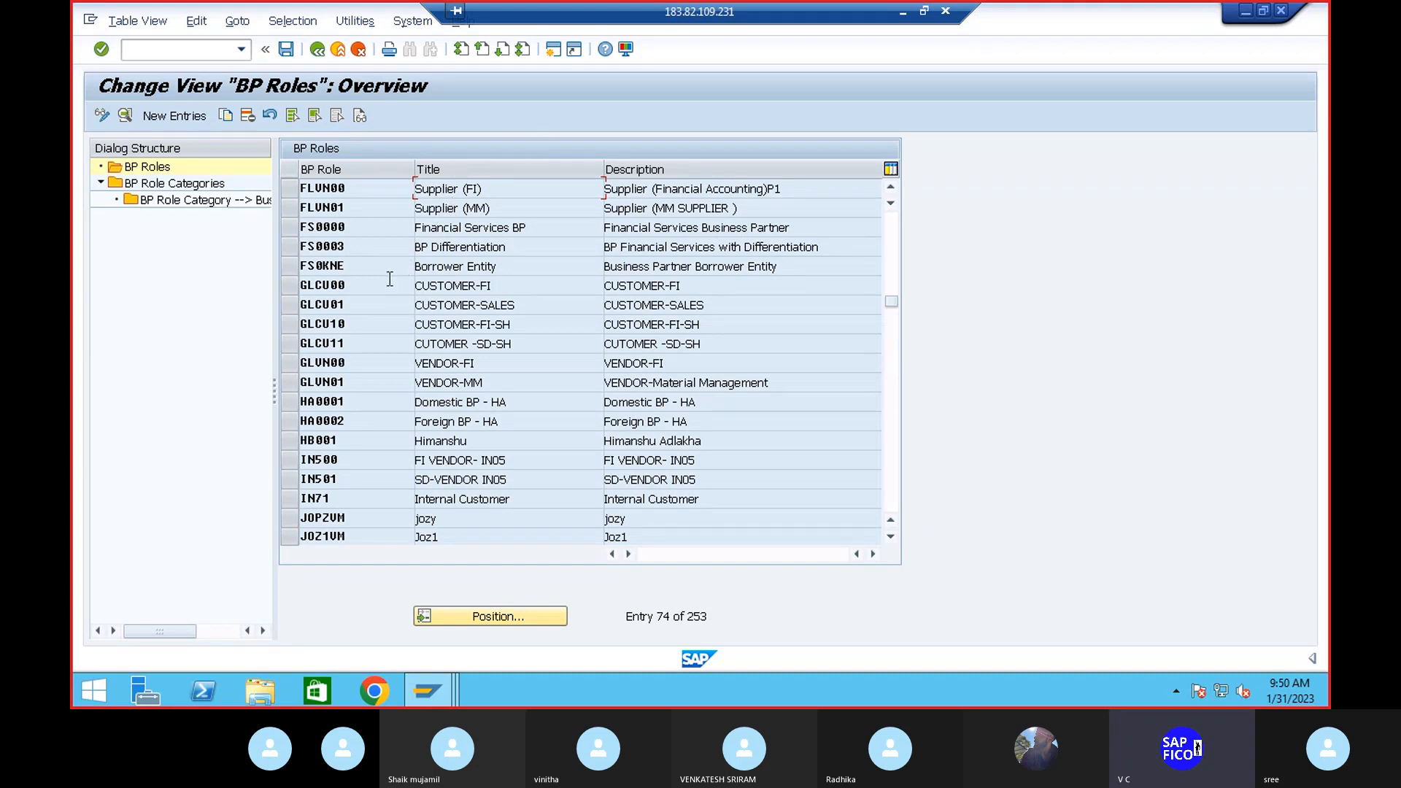
pyautogui.scroll(4, 390, 279)
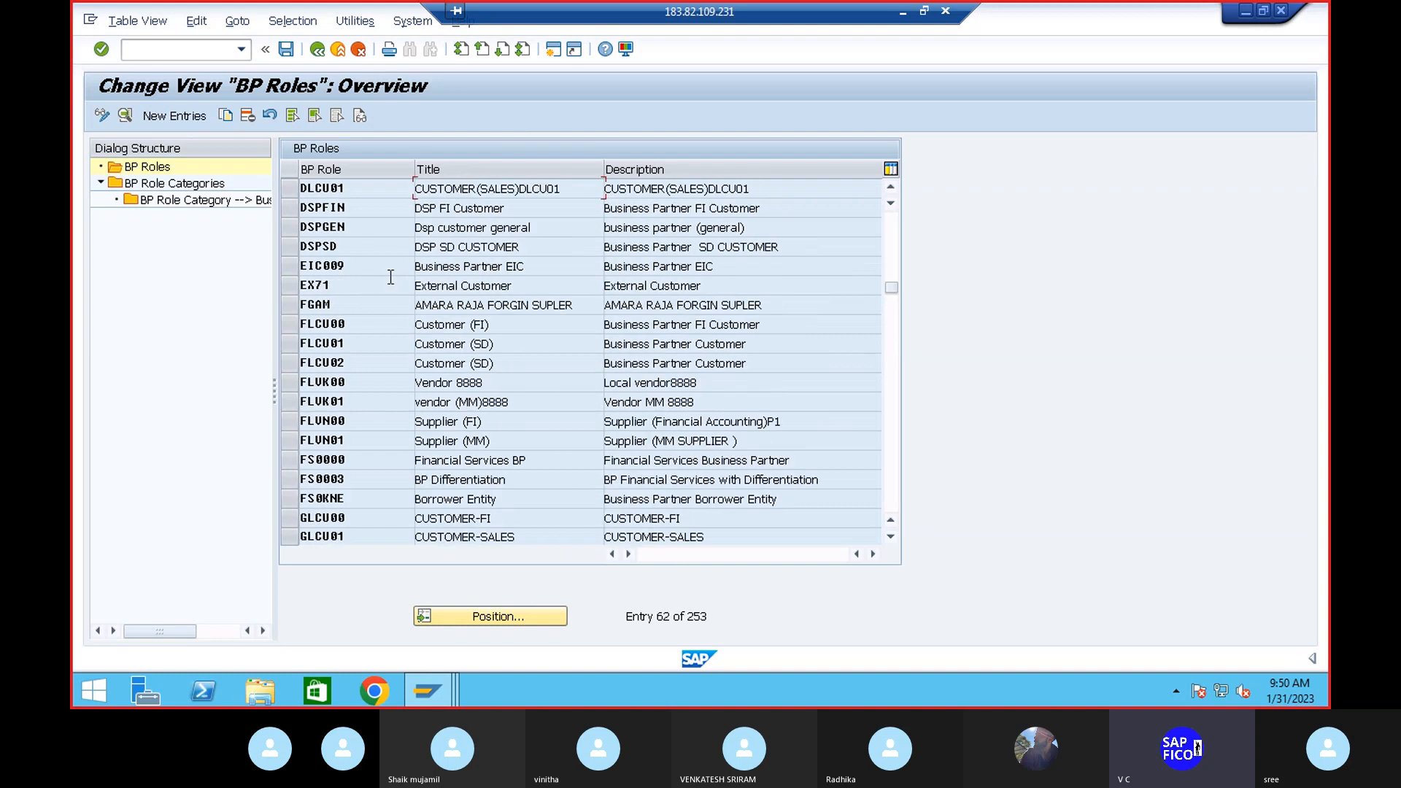
pyautogui.scroll(-1, 391, 277)
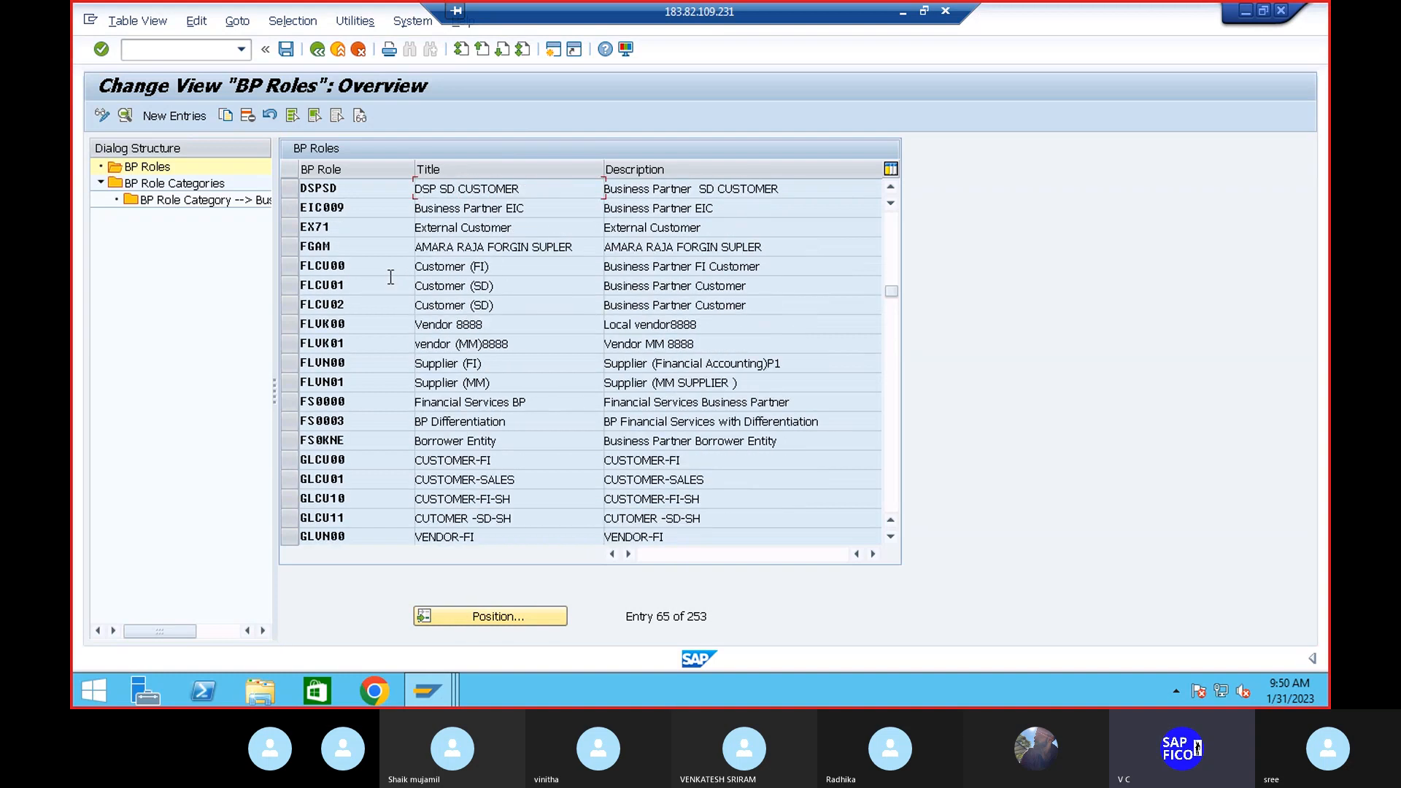
pyautogui.scroll(-1, 391, 277)
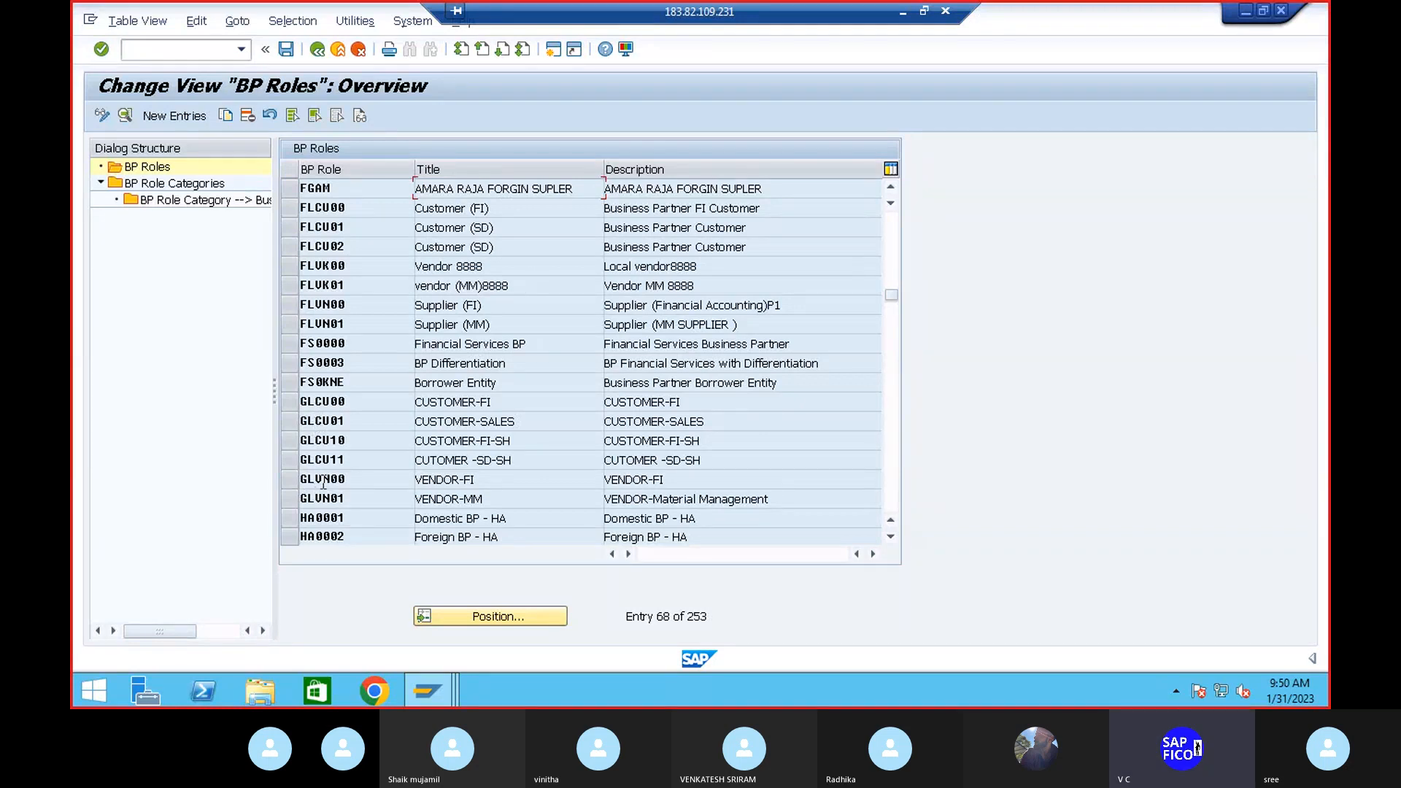
pyautogui.doubleClick(435, 479)
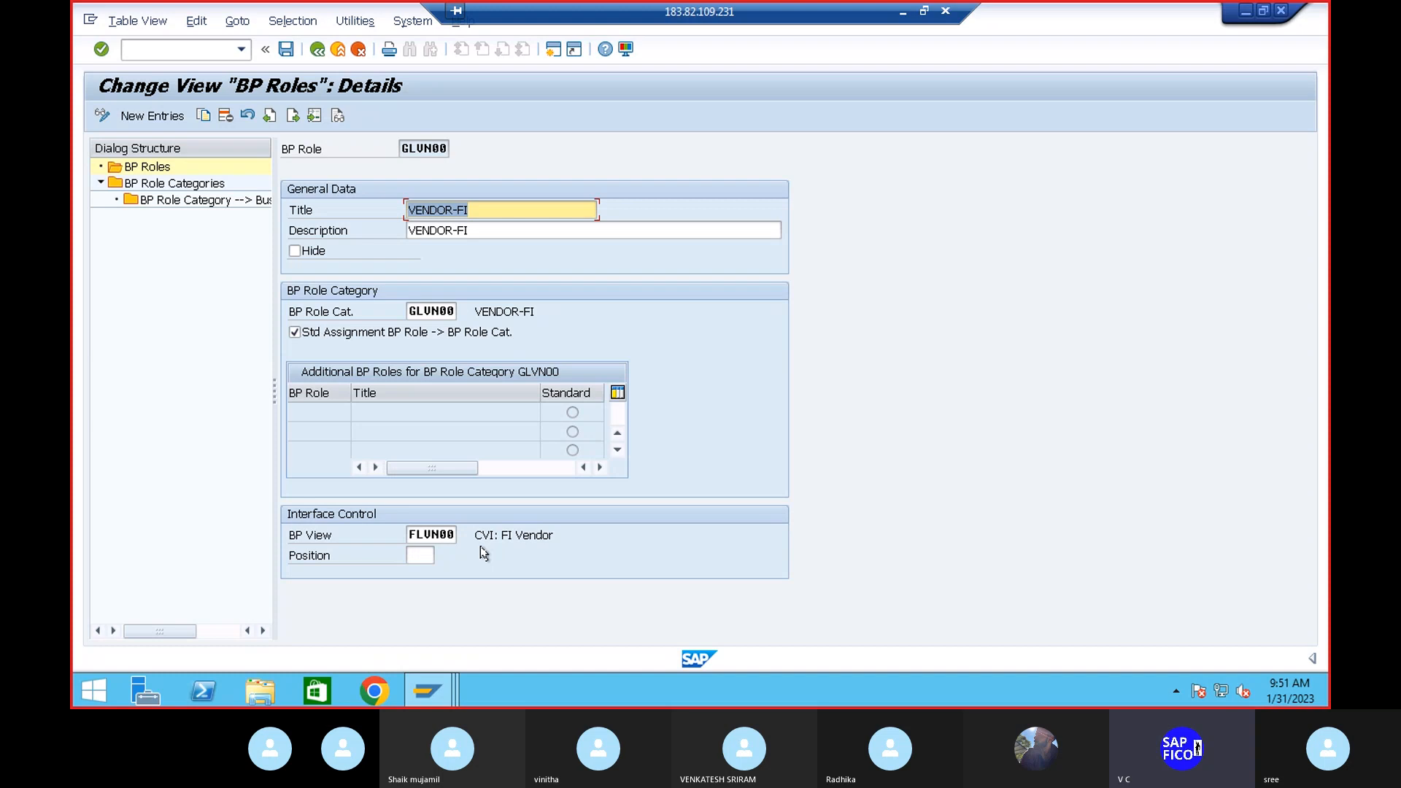
# Leave the BP role details and return to the SAP Easy Access screen with /n
pyautogui.click(158, 47)
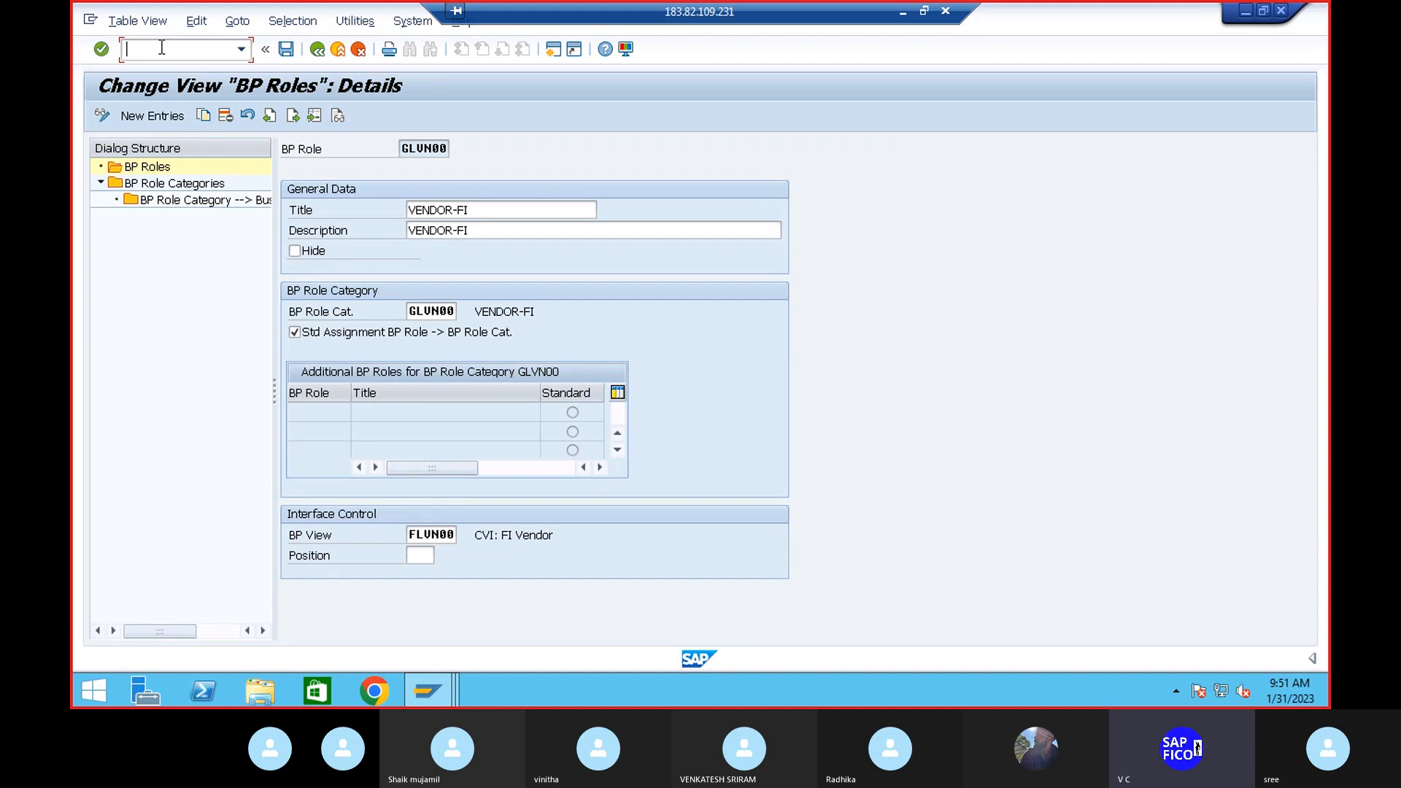
pyautogui.write('/n')
pyautogui.press('Return')
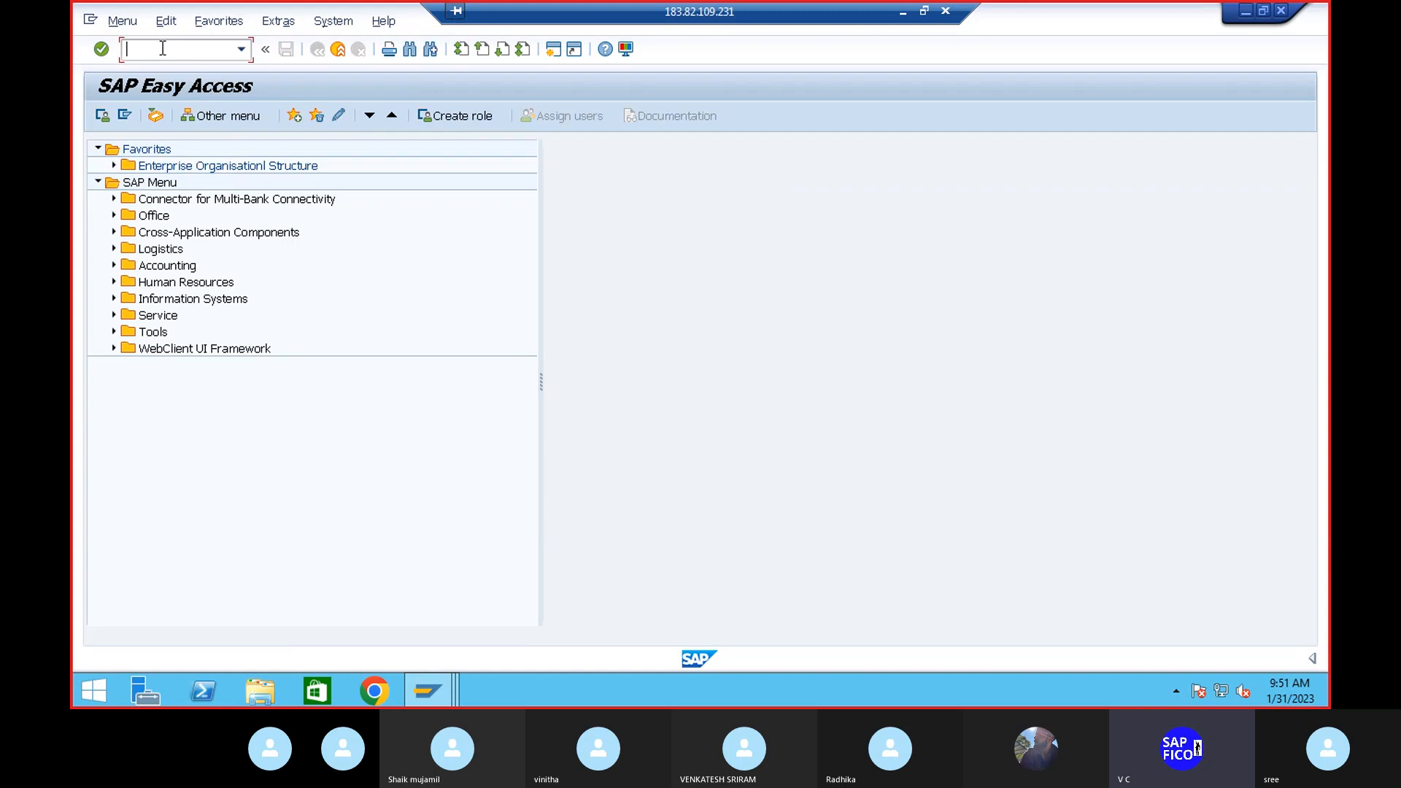